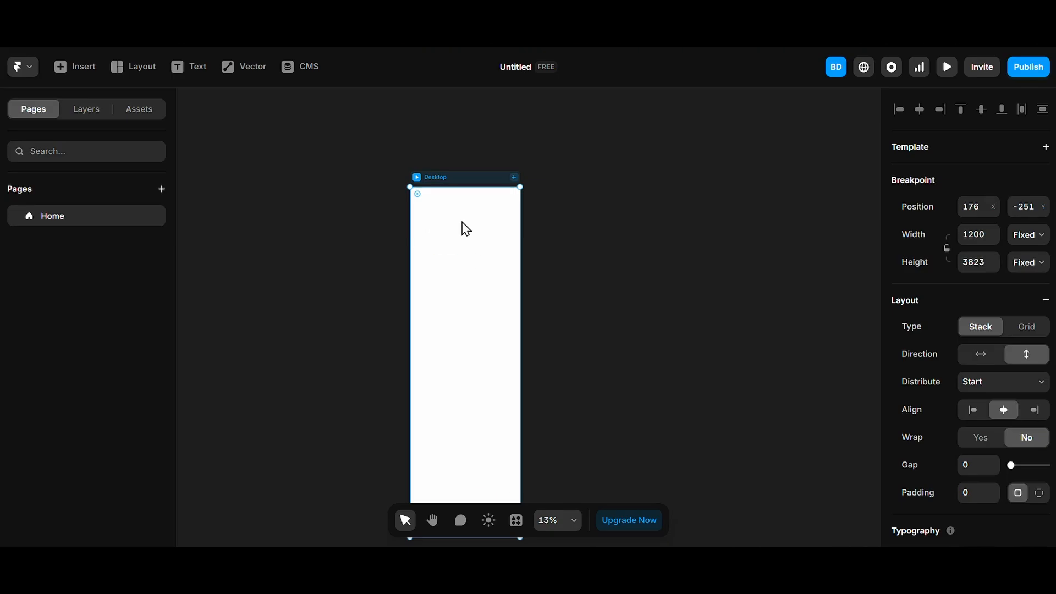
Step: Insert the light hero section with a heading and large image area into the empty Desktop page
scroll(469, 205, "up", 3)
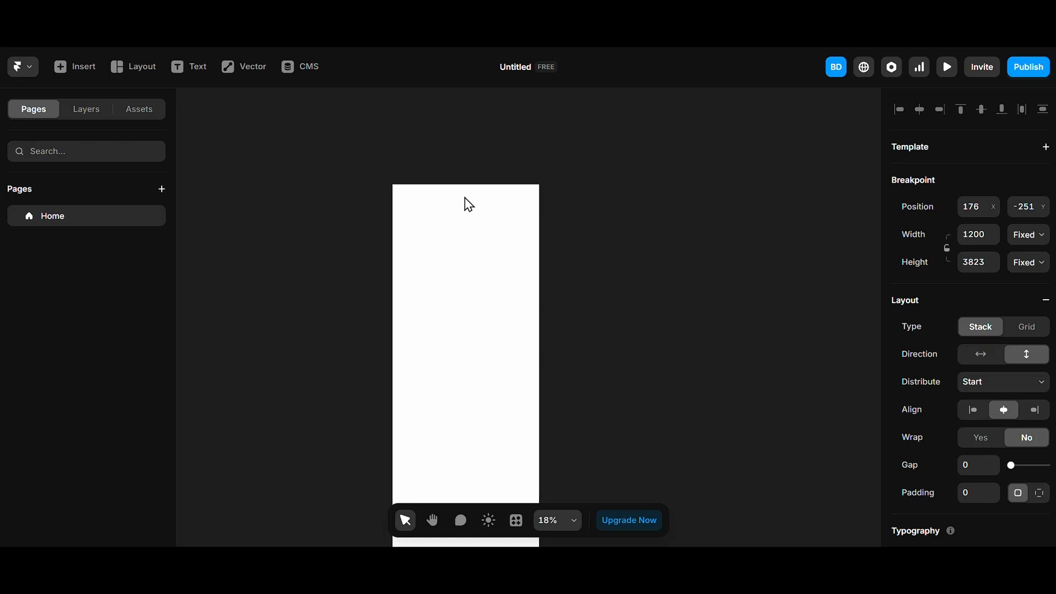
left_click(87, 77)
mouse_move(96, 236)
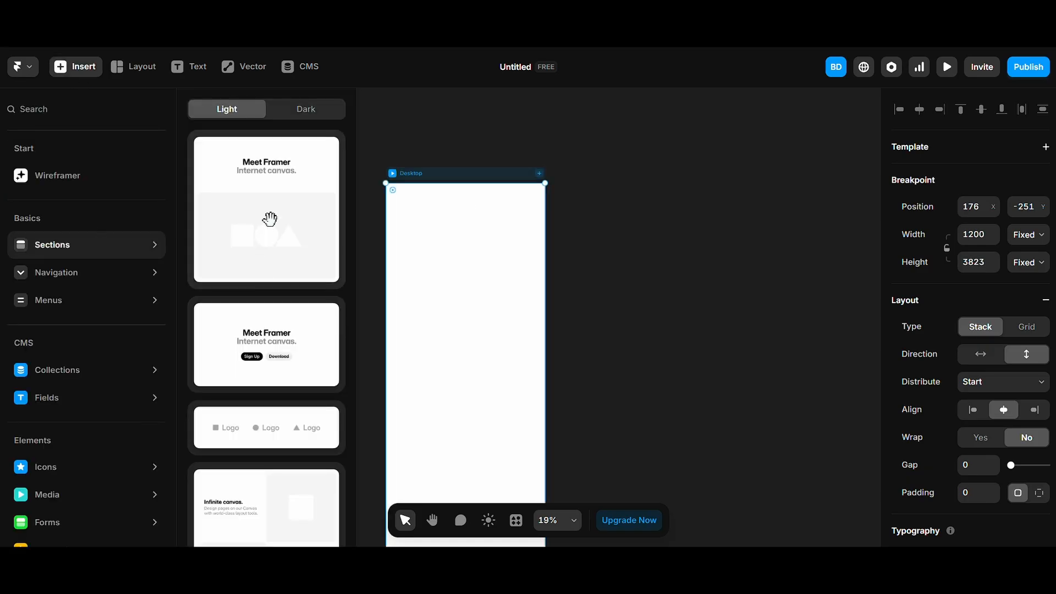
left_click_drag(257, 216, 443, 295)
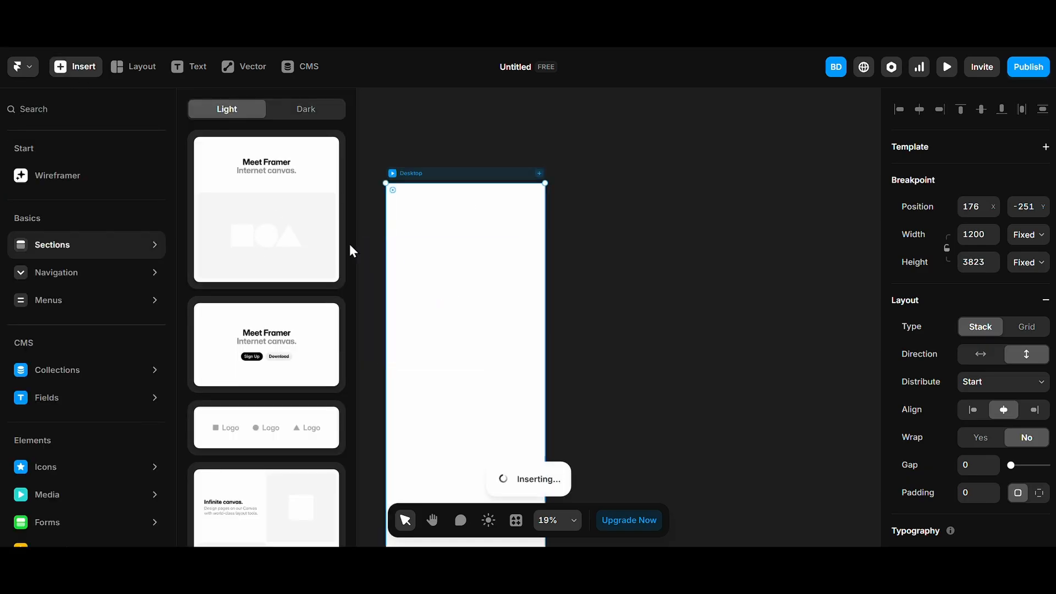
scroll(389, 217, "up", 3)
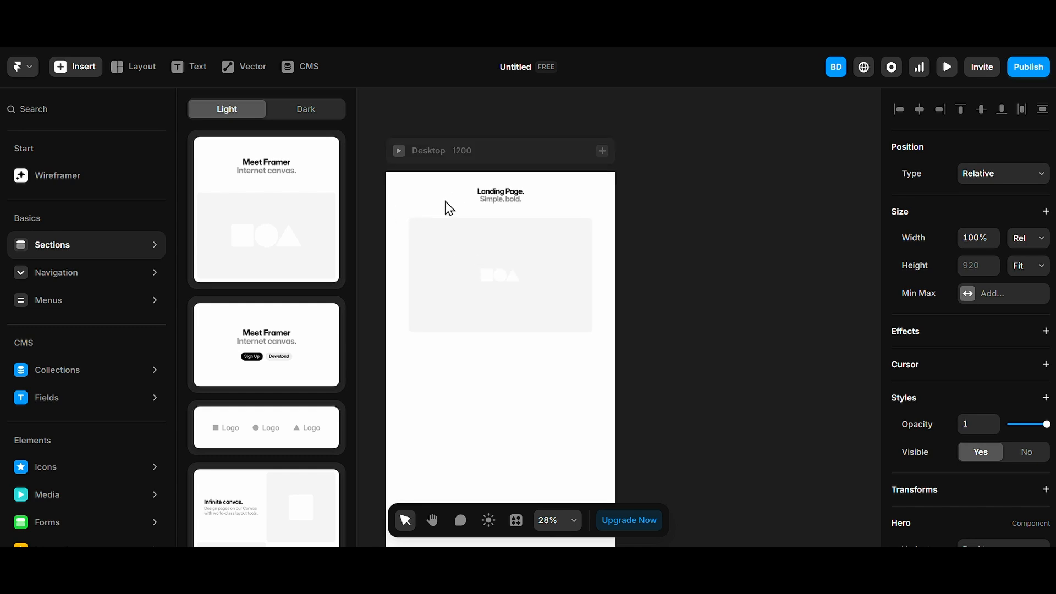
Step: Fill the hero's image frame with the picture pexels-karolina-grabowska-7321548 and delete the placeholder shapes on top of it
left_click(802, 163)
left_click(471, 262)
scroll(1033, 441, "down", 5)
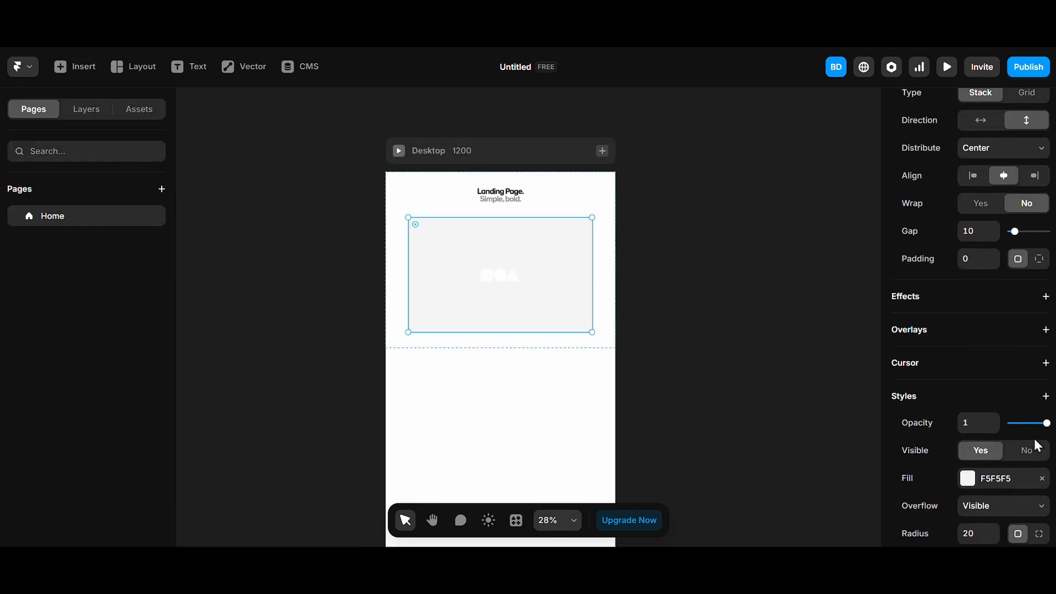
scroll(1006, 482, "down", 4)
left_click(1001, 246)
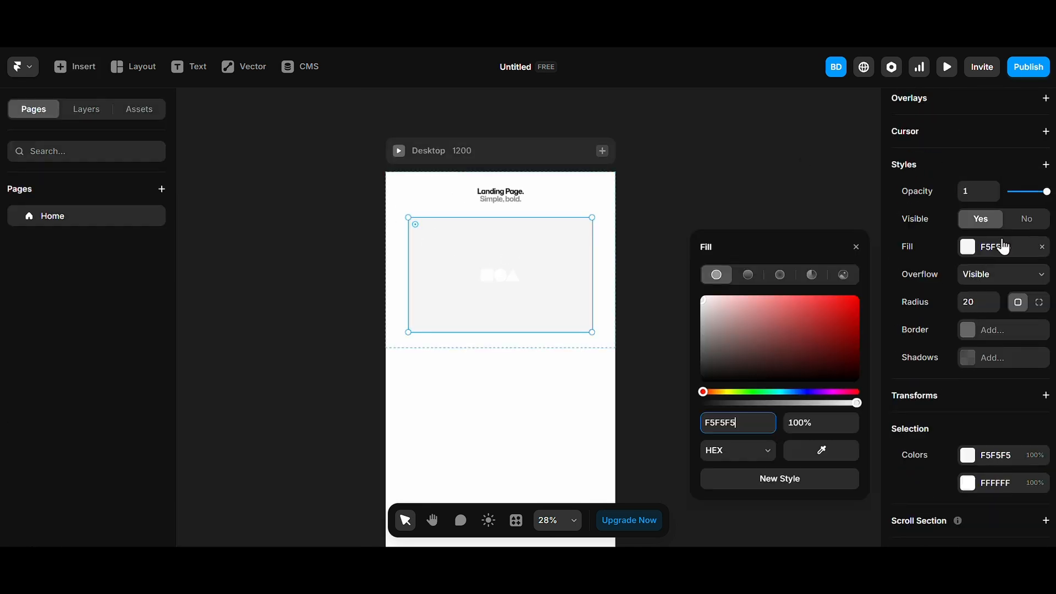
left_click(853, 277)
left_click(784, 326)
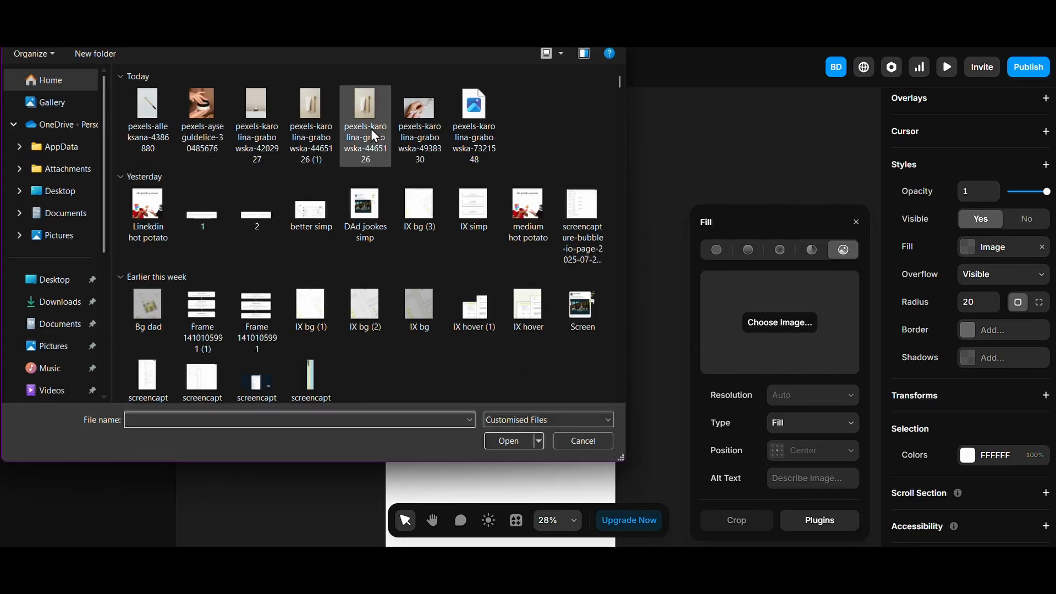
left_click(425, 130)
left_click(465, 149)
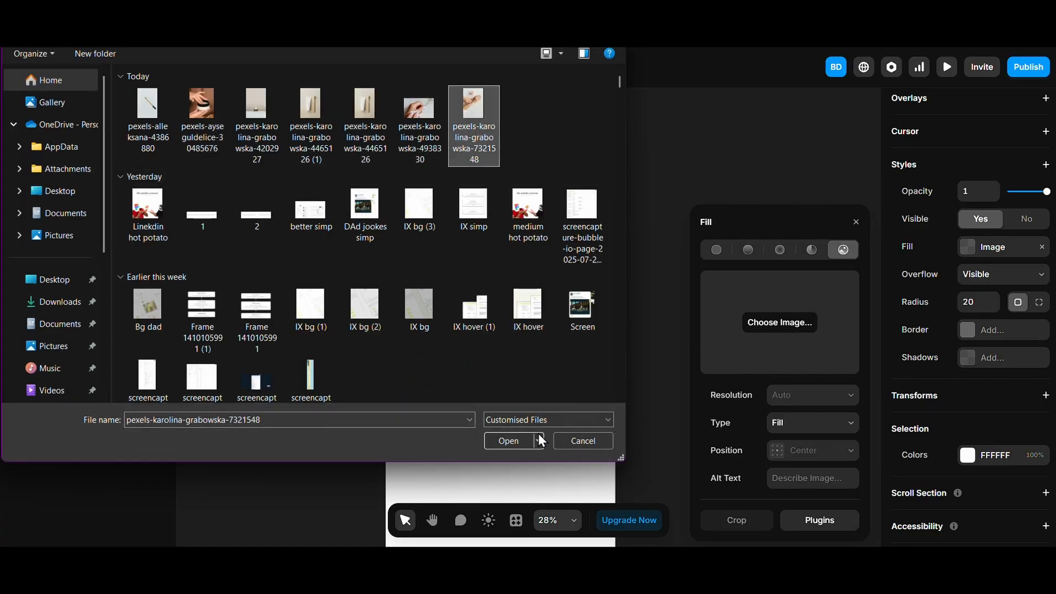
left_click(521, 439)
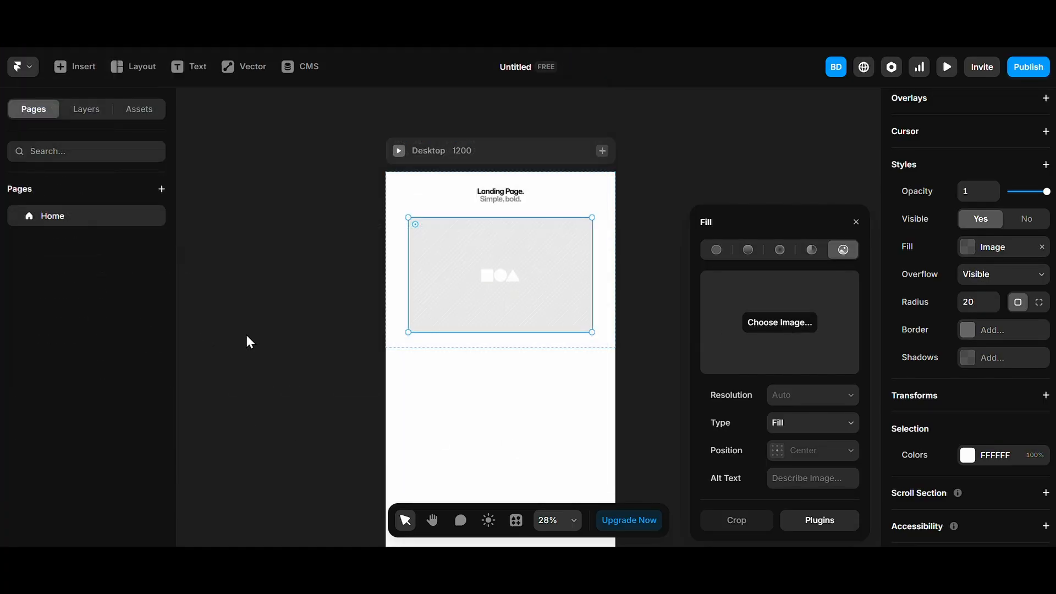
left_click(284, 246)
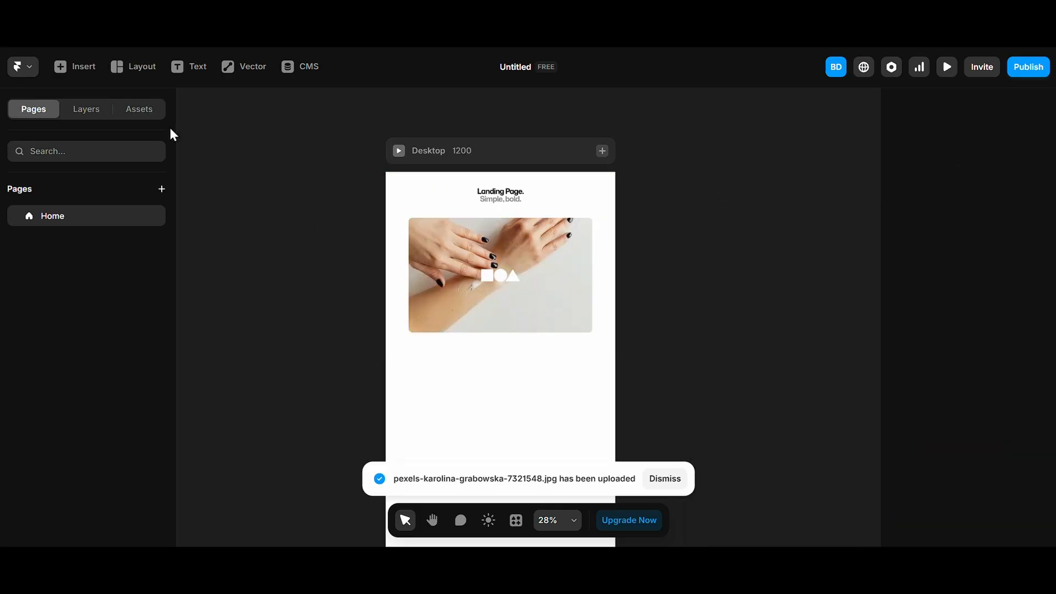
left_click(506, 277)
key("Delete")
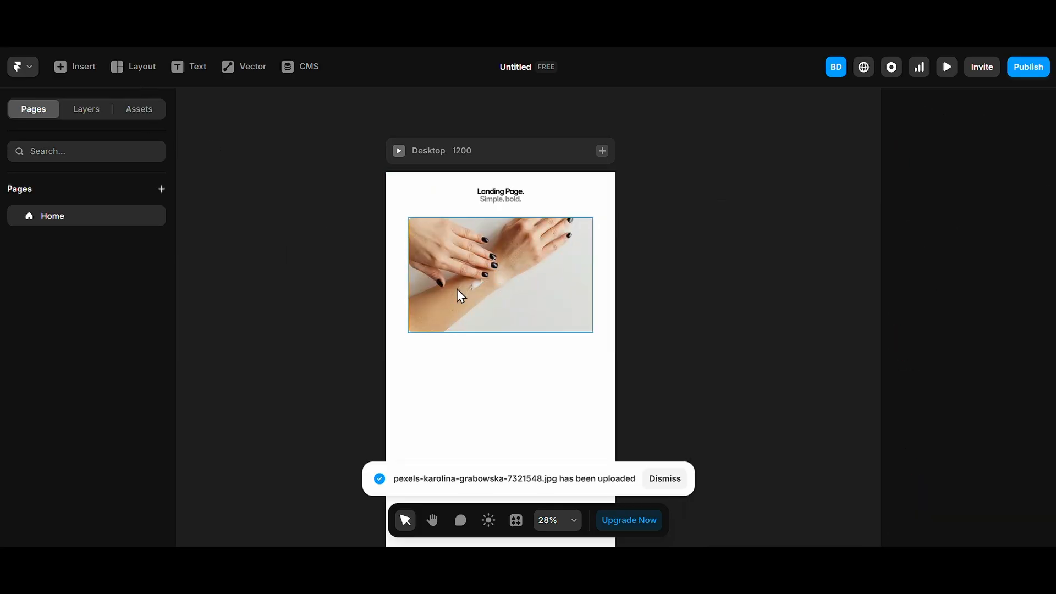
Step: Try the light navigation bar with Features, Gallery and Blog links beside the logo above the hero section, and delete it
left_click(75, 66)
left_click(77, 274)
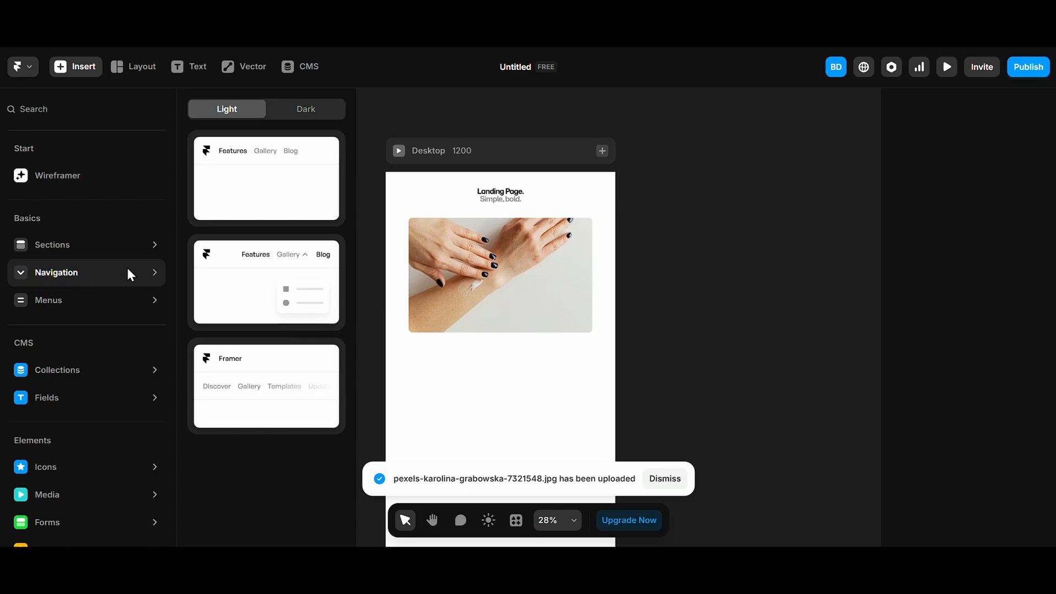
left_click_drag(271, 181, 468, 190)
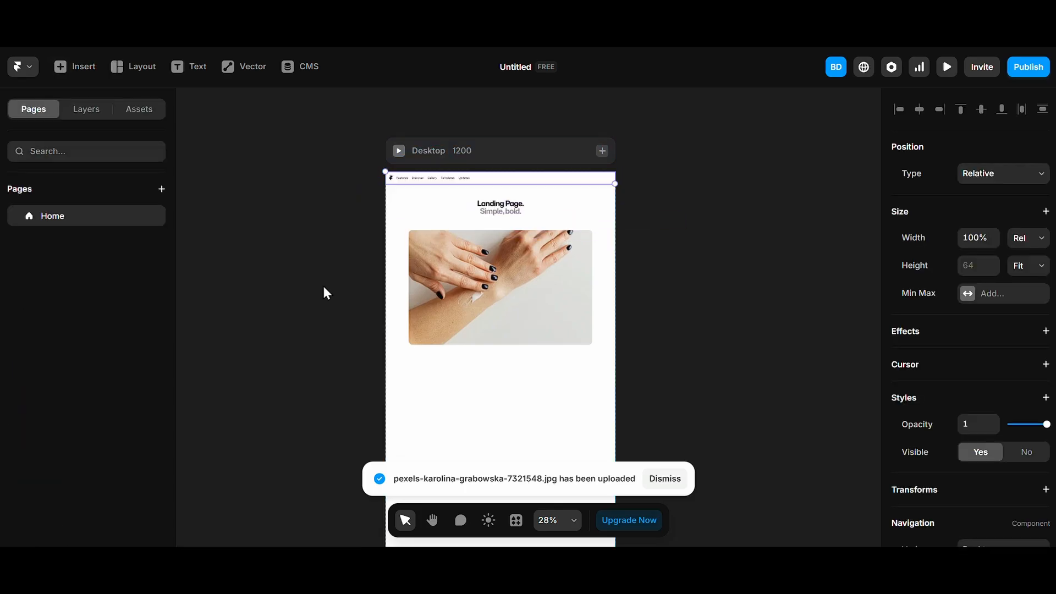
key("Delete")
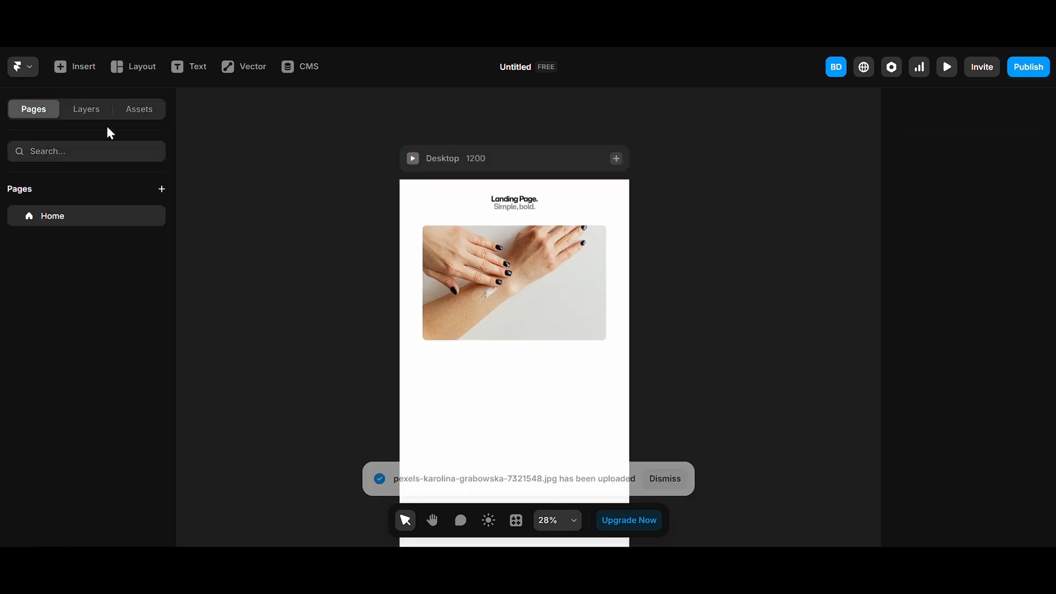
Step: Insert the light navigation bar with dropdown menus above the hero section
left_click(74, 66)
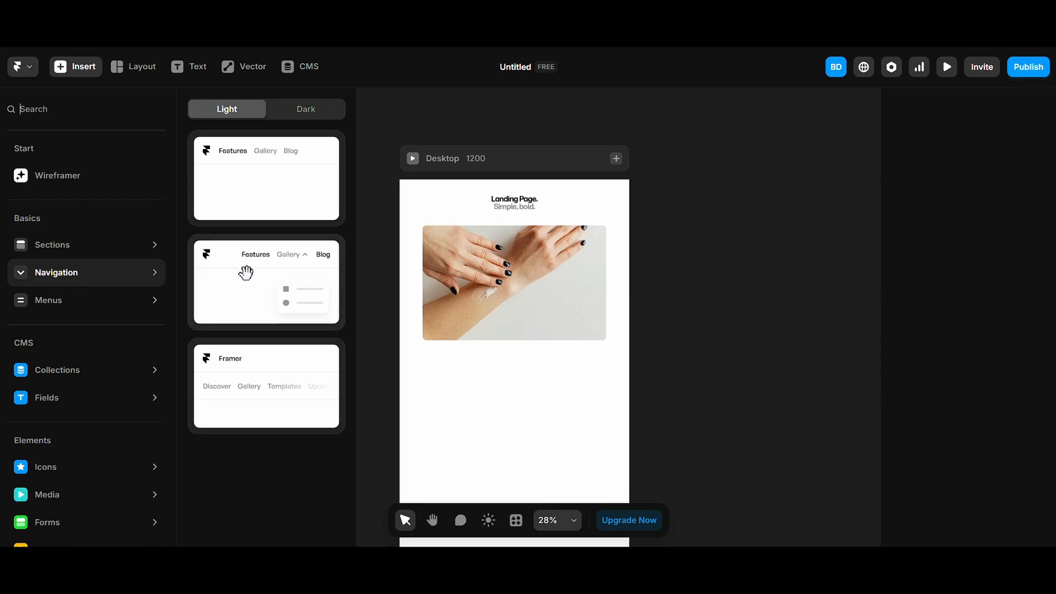
left_click_drag(246, 273, 472, 209)
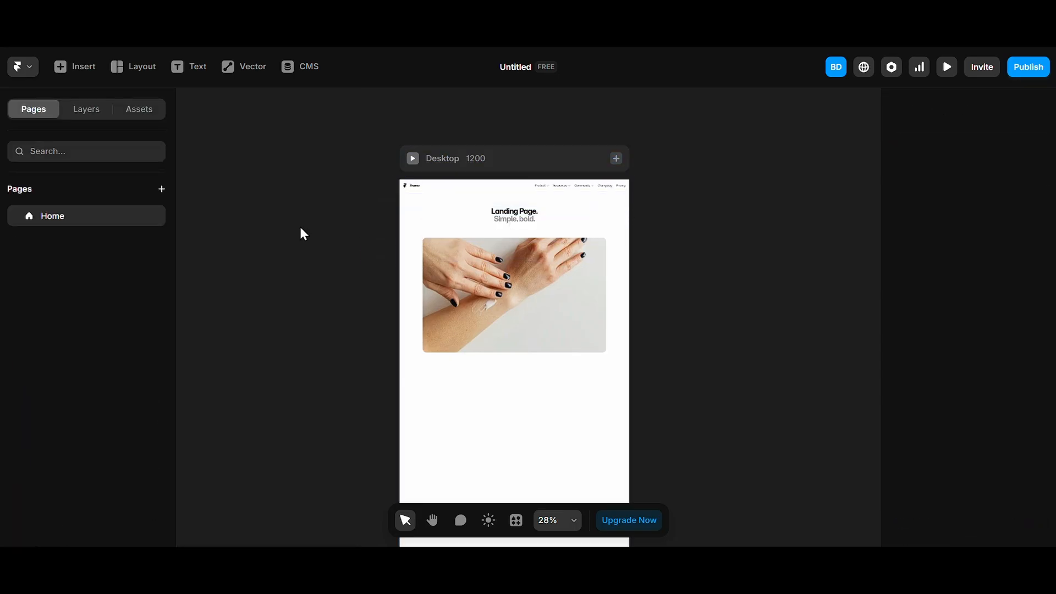
scroll(417, 187, "up", 2)
left_click(336, 242)
left_click(479, 198)
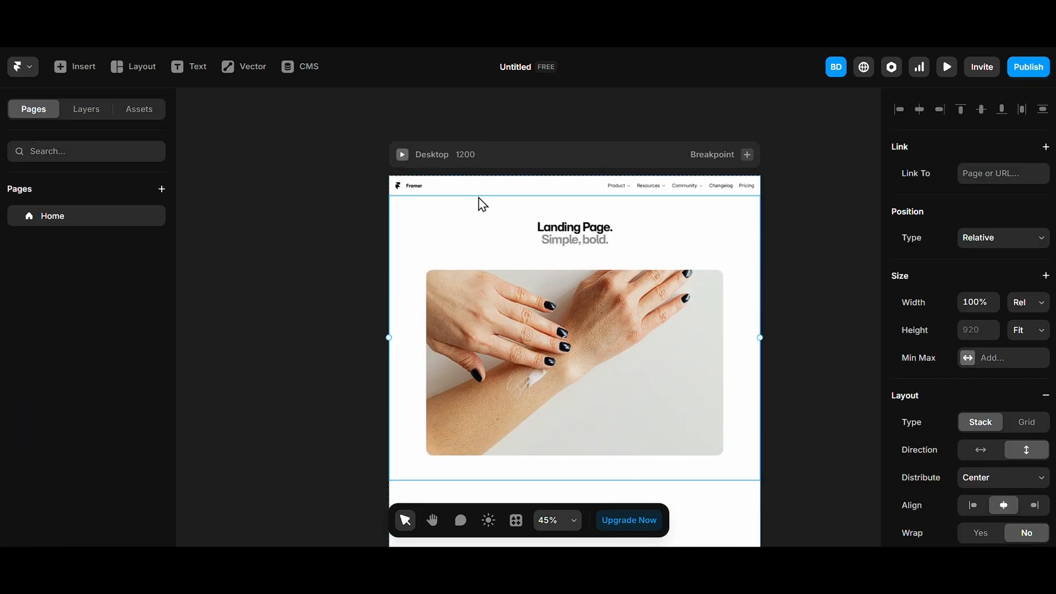
left_click(298, 292)
scroll(299, 291, "down", 1)
scroll(299, 292, "down", 2)
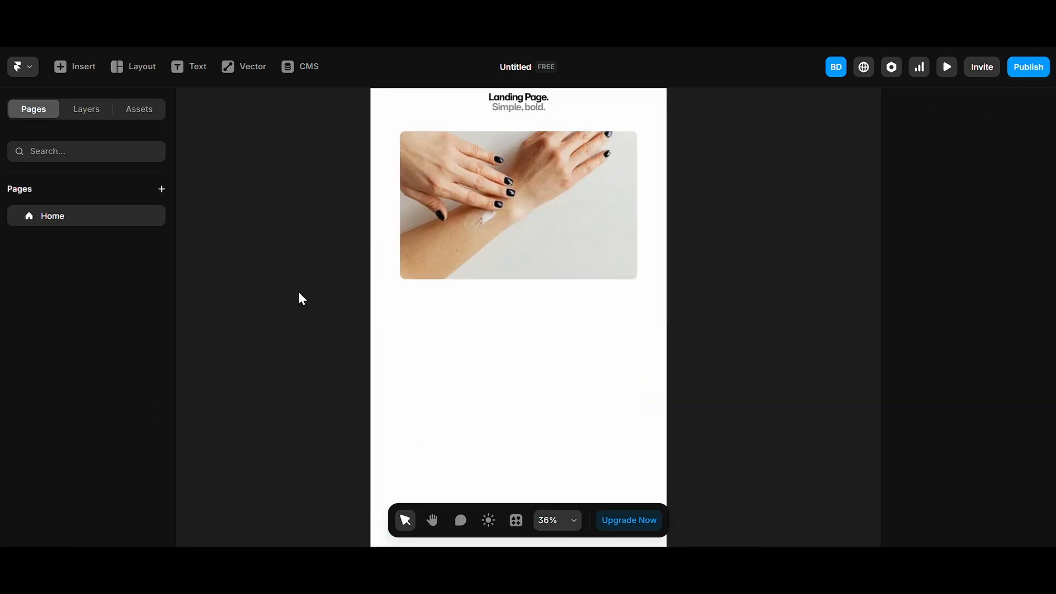
left_click(507, 299)
left_click(312, 325)
scroll(309, 323, "left", 5)
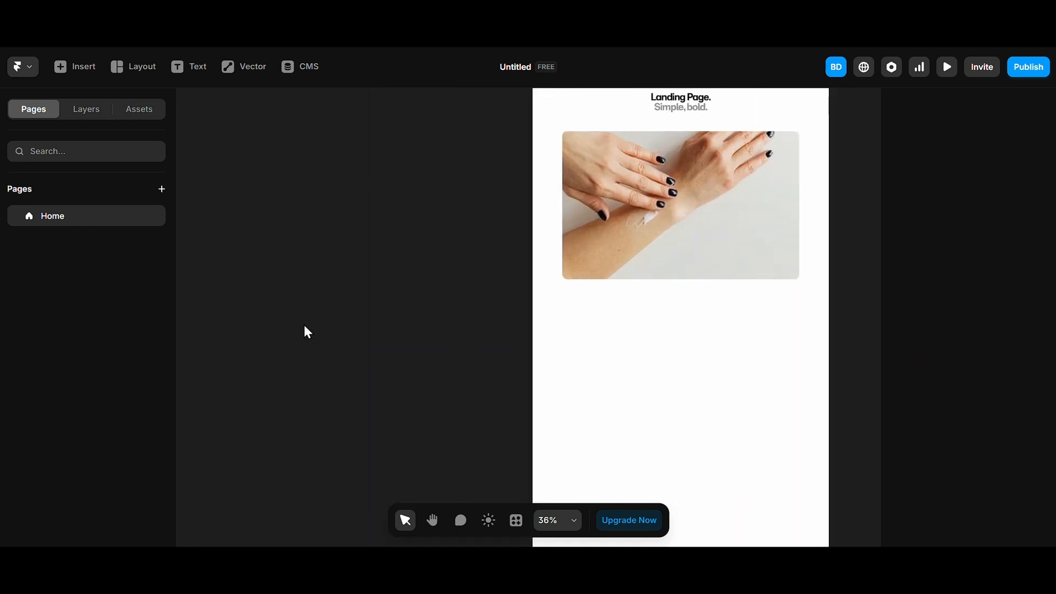
scroll(307, 332, "down", 3)
scroll(307, 332, "left", 1)
scroll(307, 332, "down", 2)
scroll(409, 278, "left", 1)
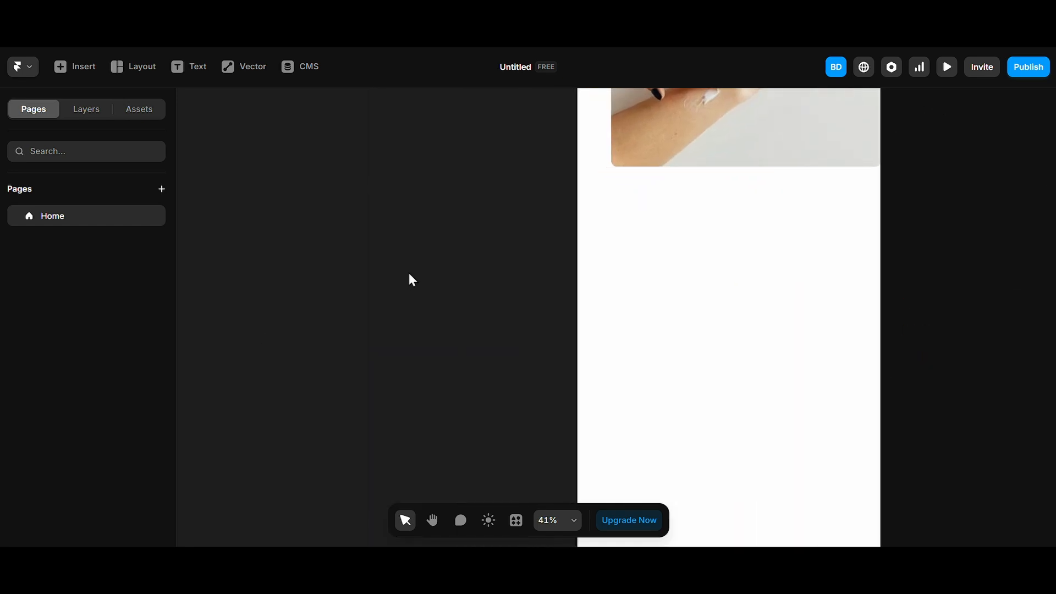
scroll(367, 392, "up", 2)
scroll(366, 392, "right", 3)
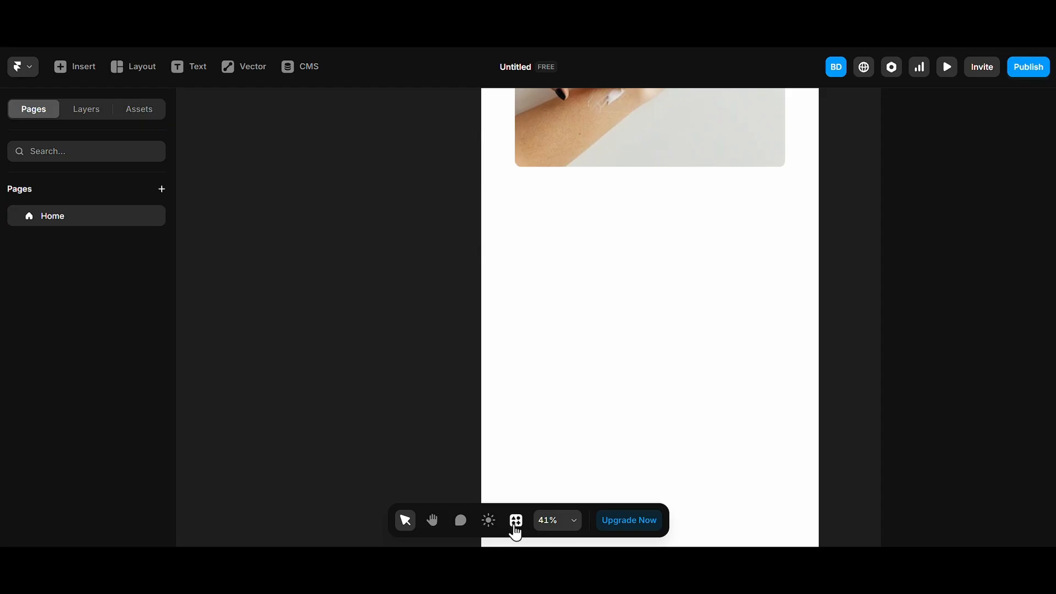
Step: Launch the Framer Commerce plugin and log out of the current account
left_click(516, 521)
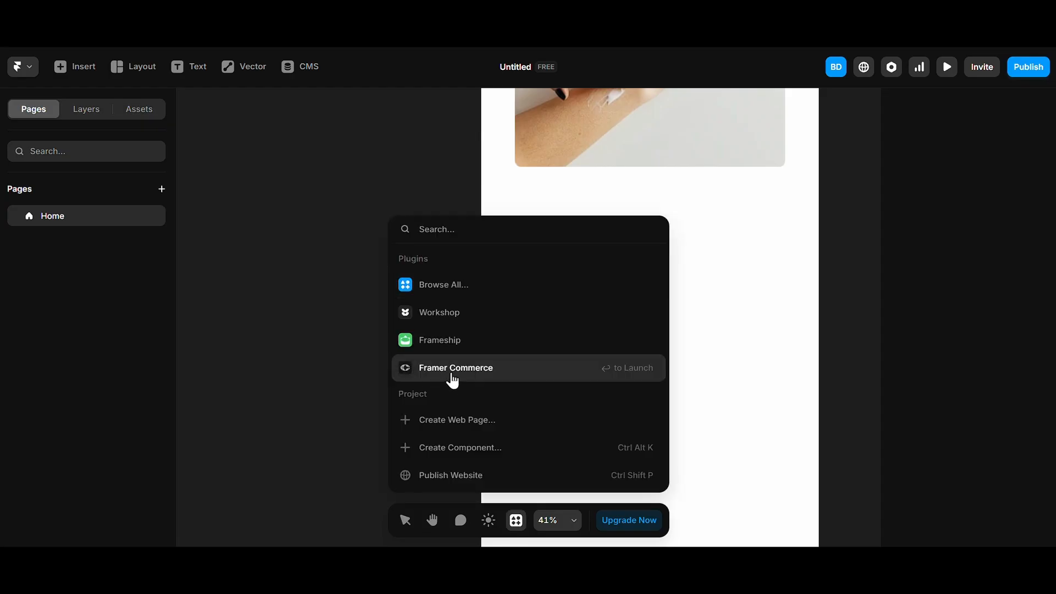
left_click(452, 379)
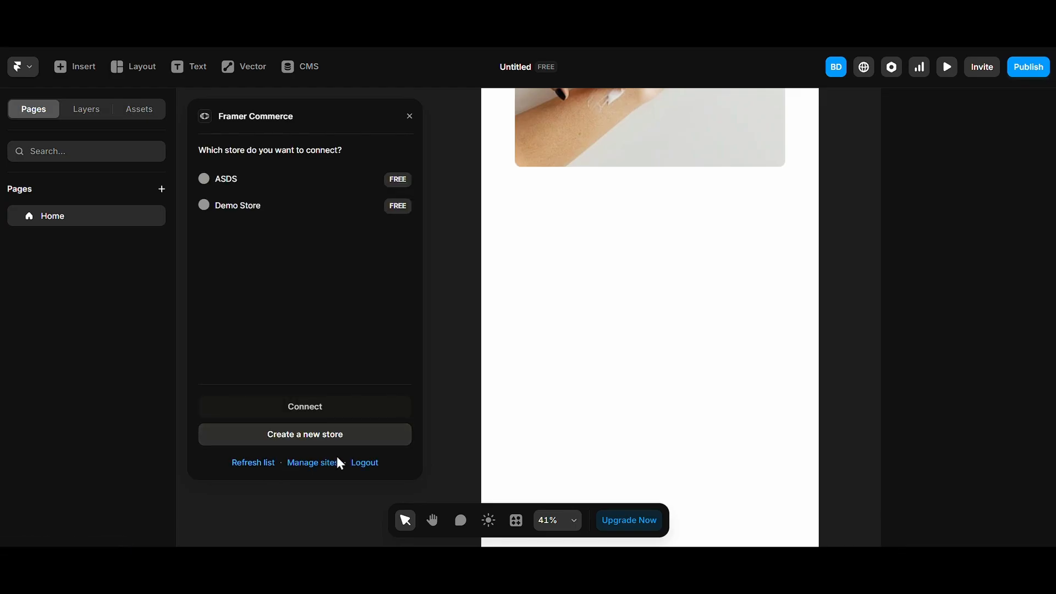
left_click(354, 463)
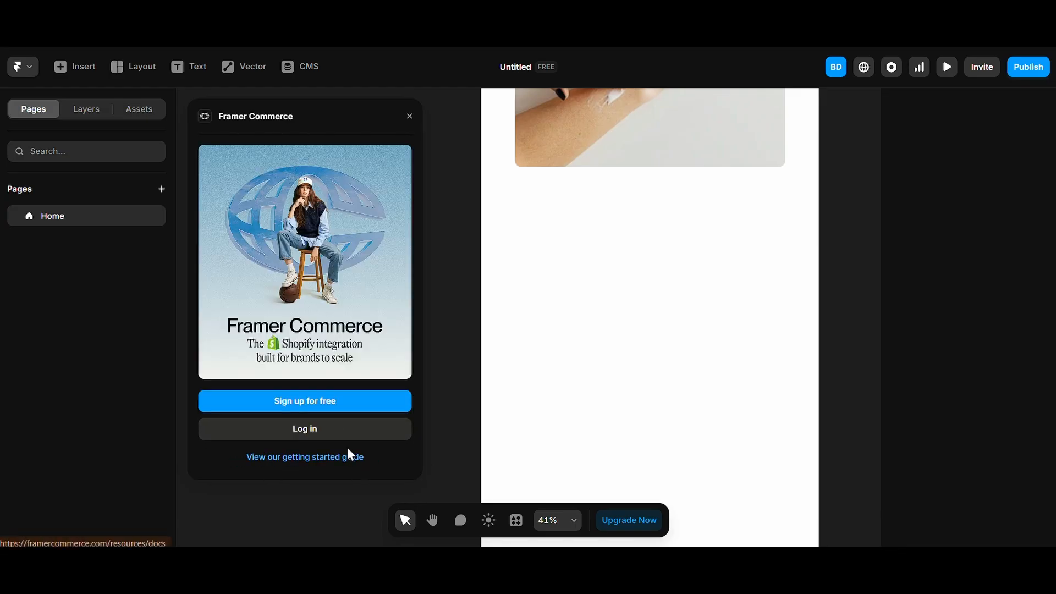
left_click(304, 429)
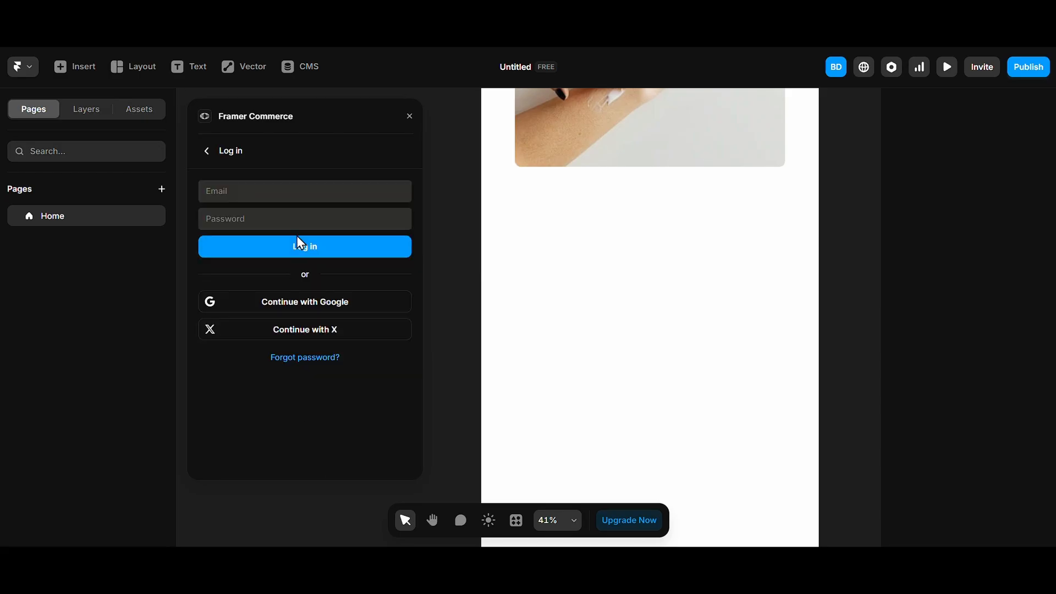
left_click(305, 190)
left_click(238, 218)
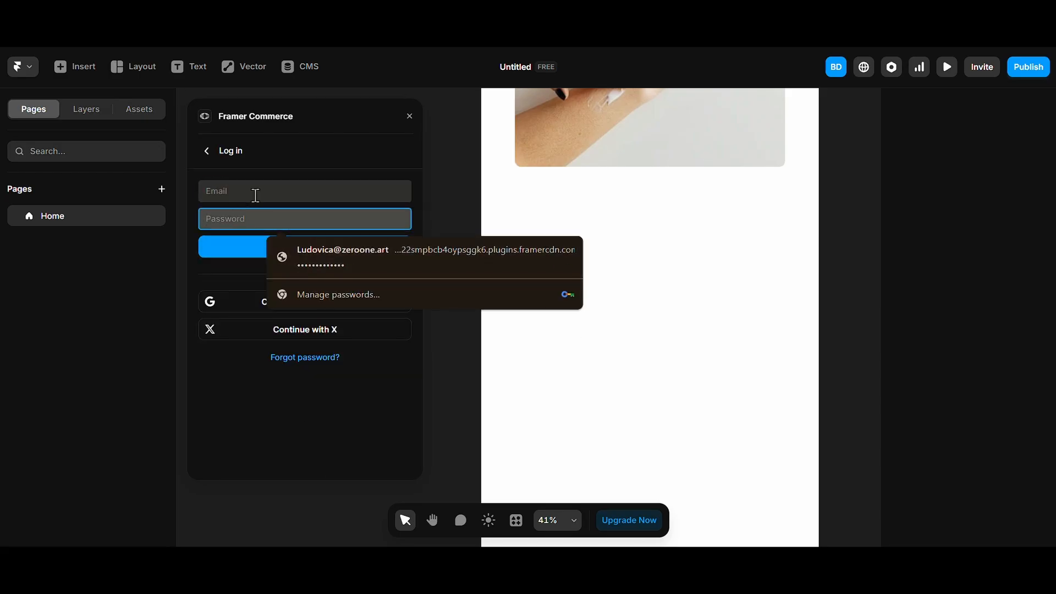
left_click(256, 194)
left_click(290, 176)
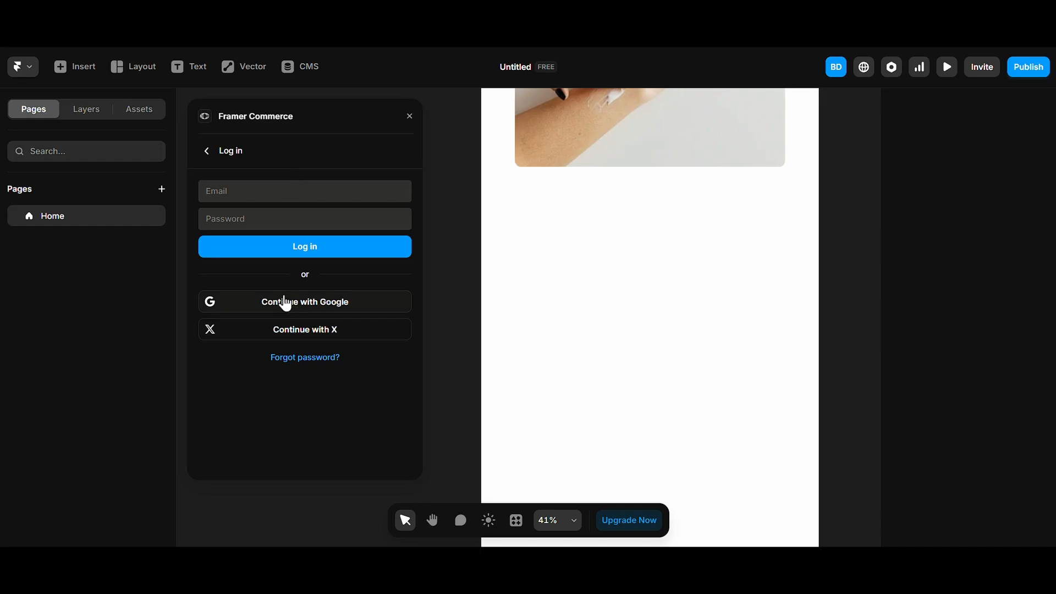
left_click(207, 151)
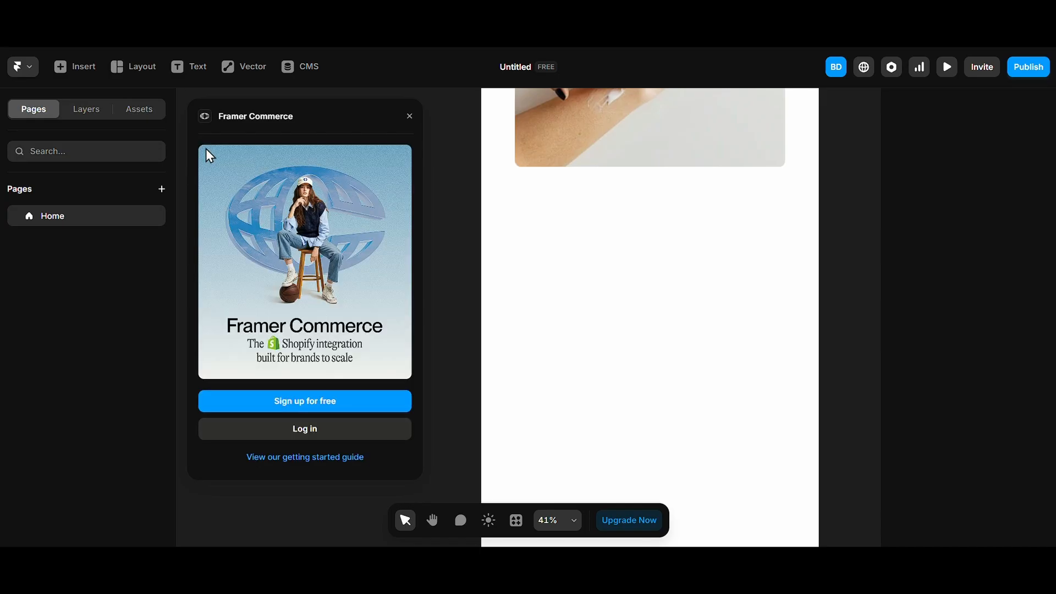
Step: Log in to the Framer Commerce plugin with Google and close the sign-in page
left_click(302, 434)
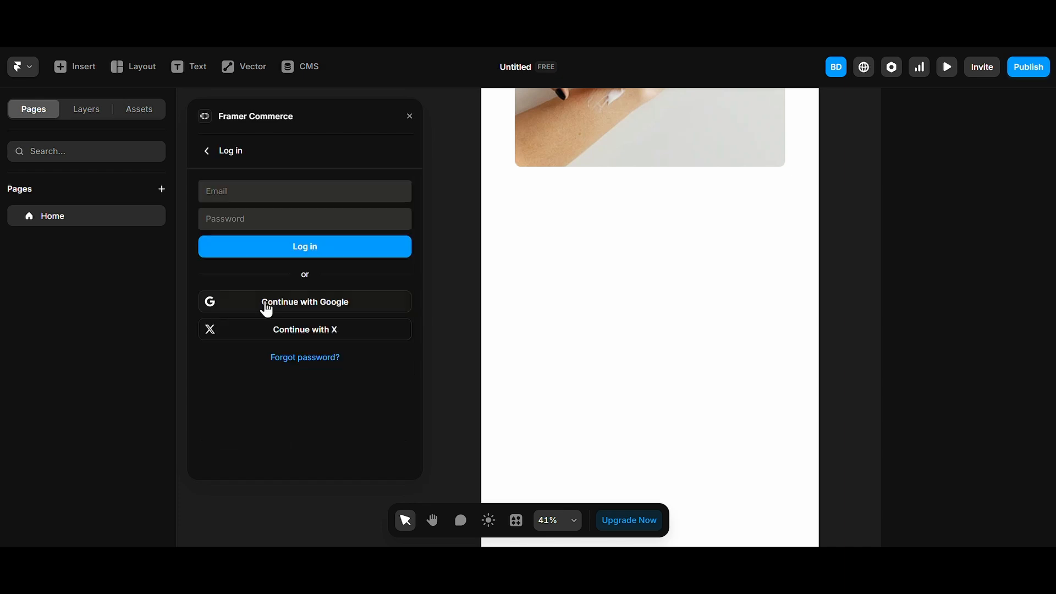
left_click(265, 302)
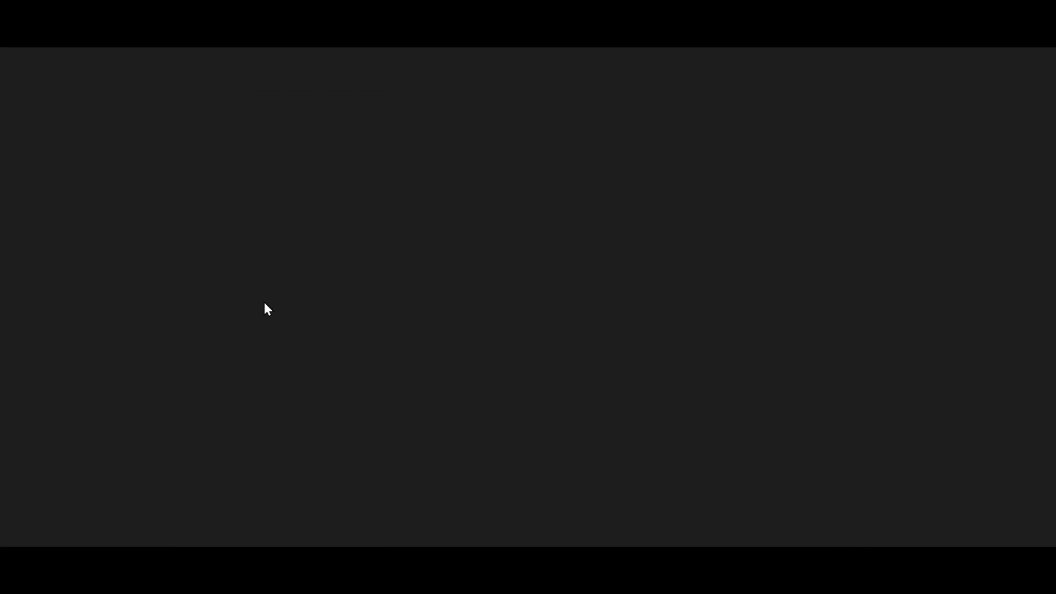
key("ctrl+w")
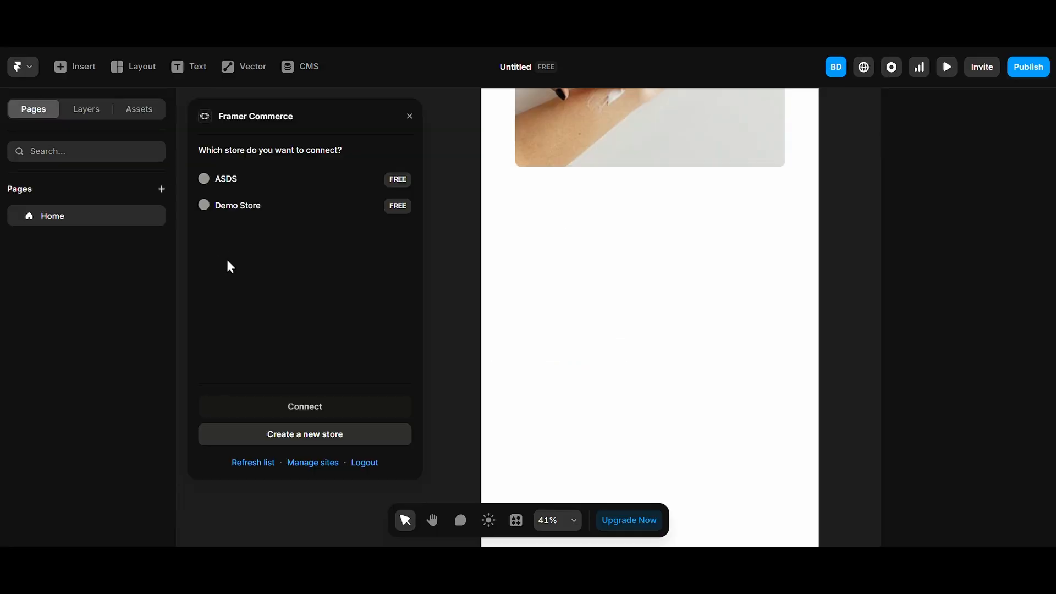
Step: Request a new store from the Framer Commerce plugin and log in to the Framer Commerce site with Google
left_click(208, 201)
scroll(643, 273, "up", 3)
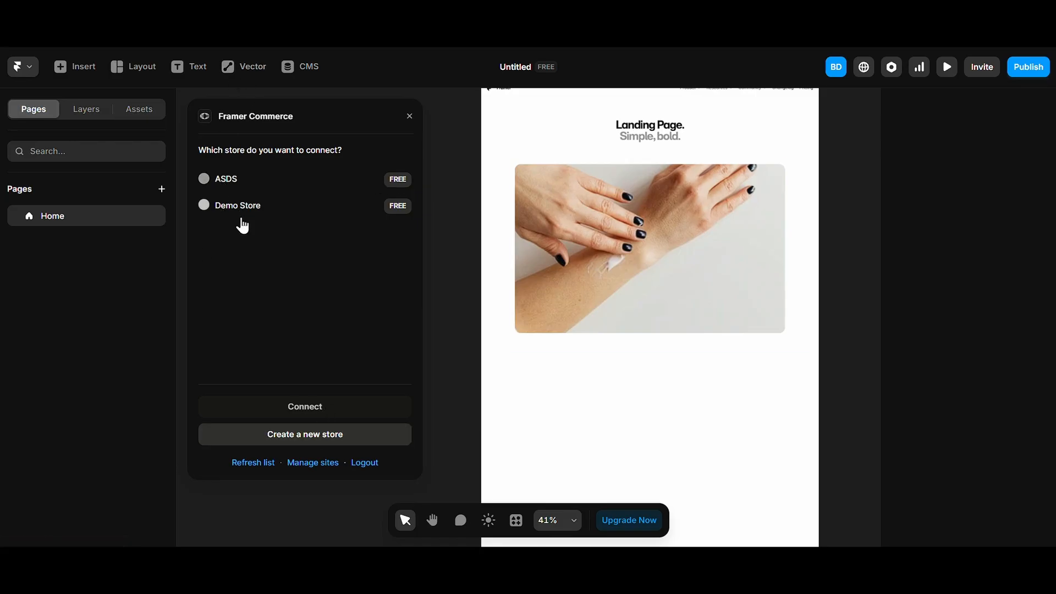
left_click(314, 440)
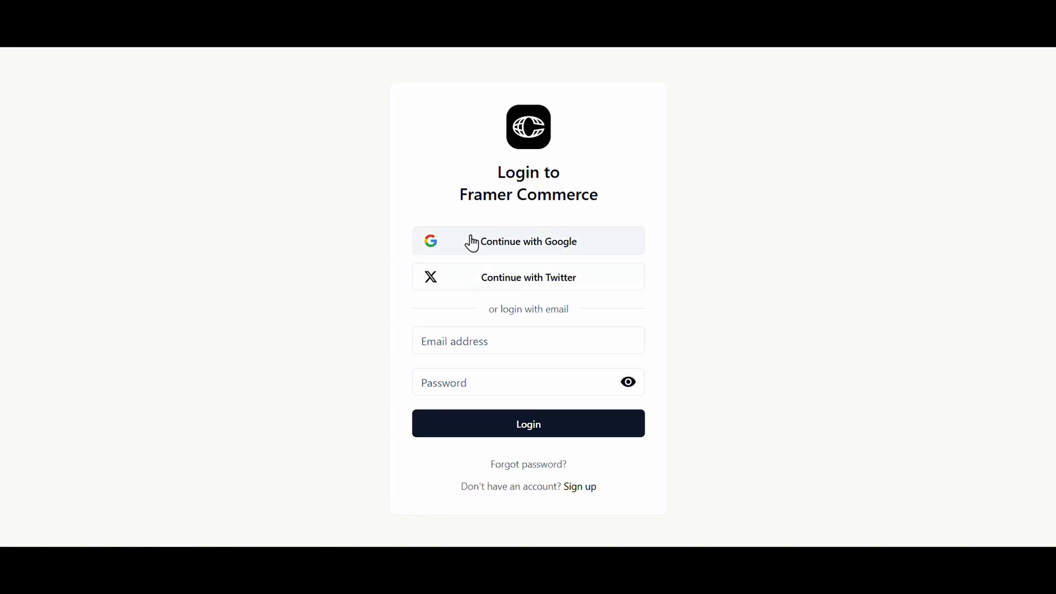
left_click(545, 246)
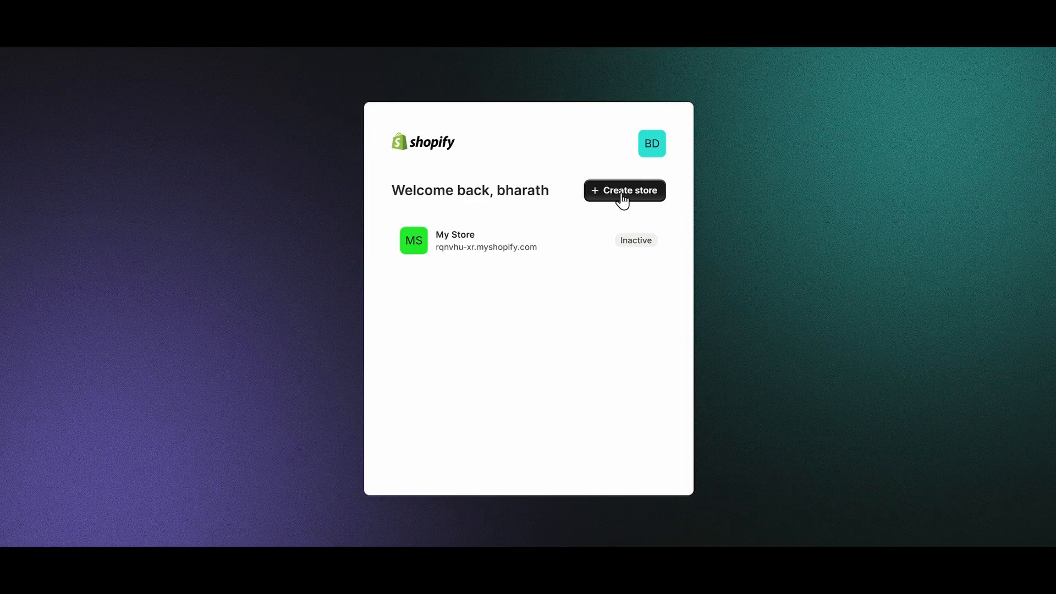
Step: Create a new Shopify store, skip the paid plan, and choose an online store and online marketplaces as the places to sell
left_click(603, 193)
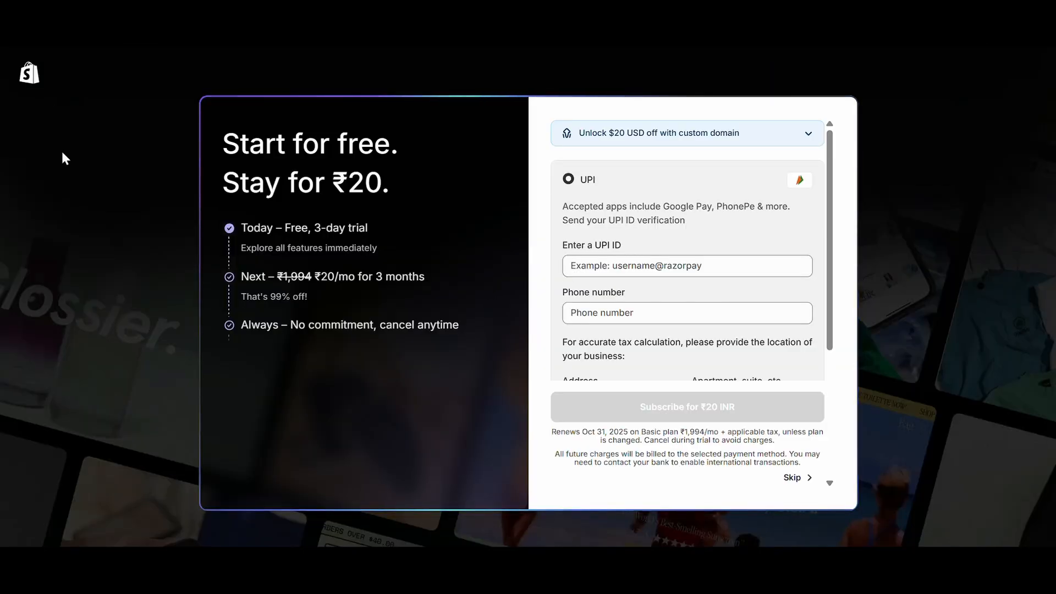
left_click(807, 485)
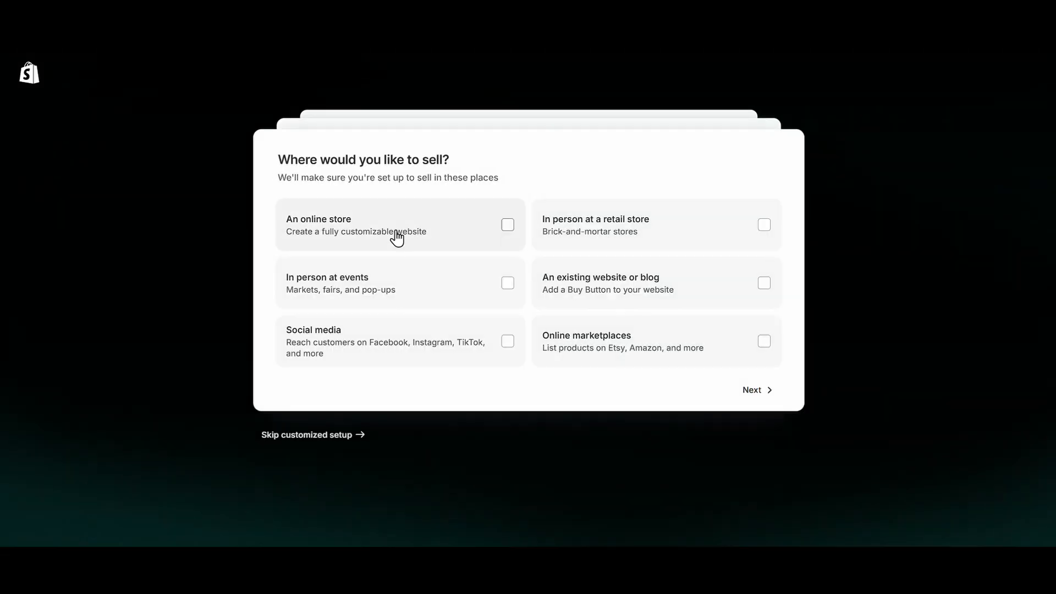
left_click(397, 238)
left_click(629, 332)
left_click(467, 304)
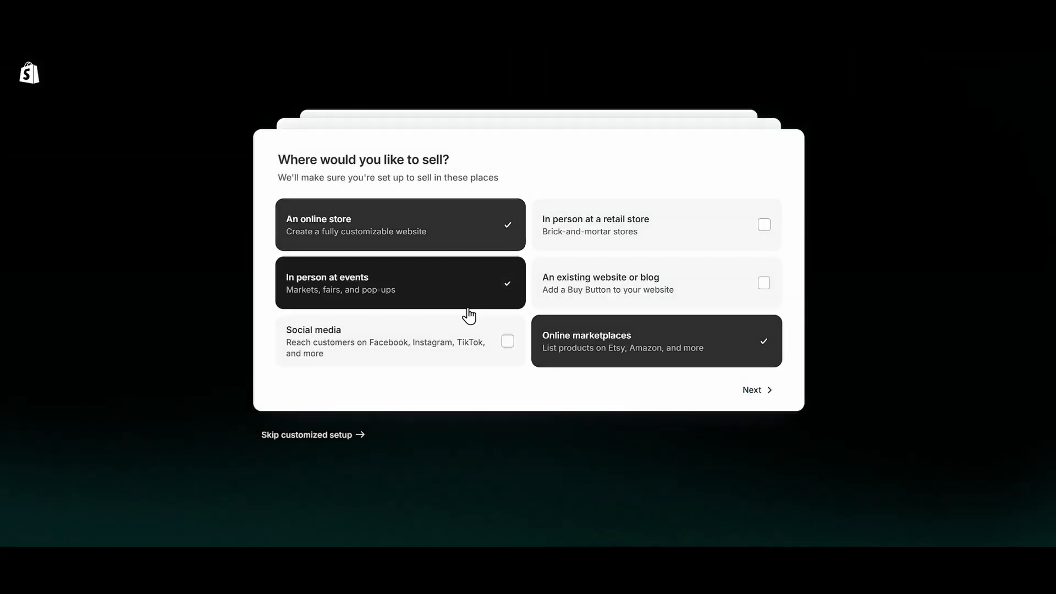
left_click(495, 291)
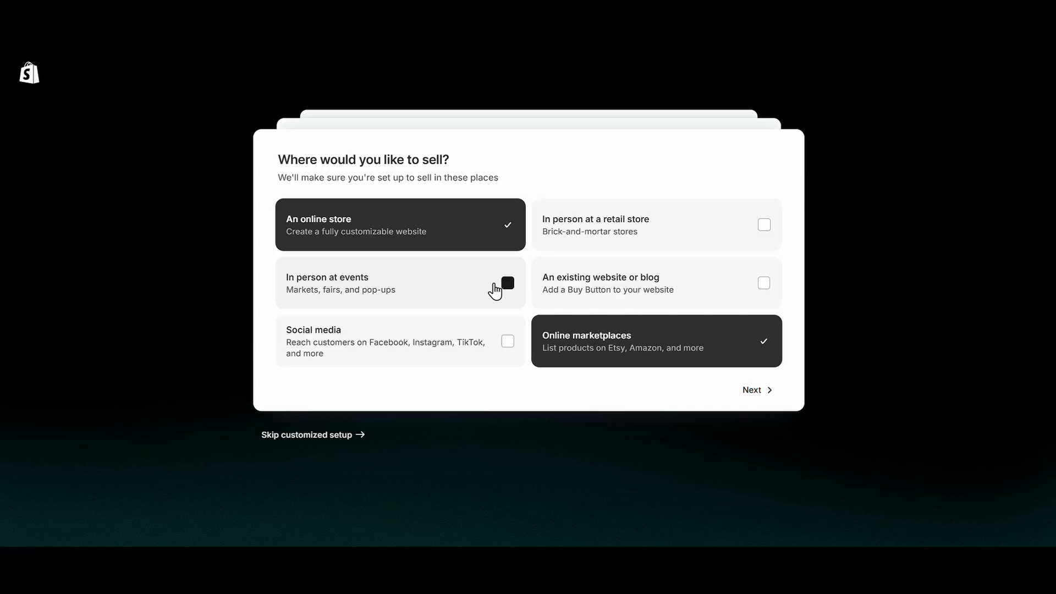
left_click(757, 391)
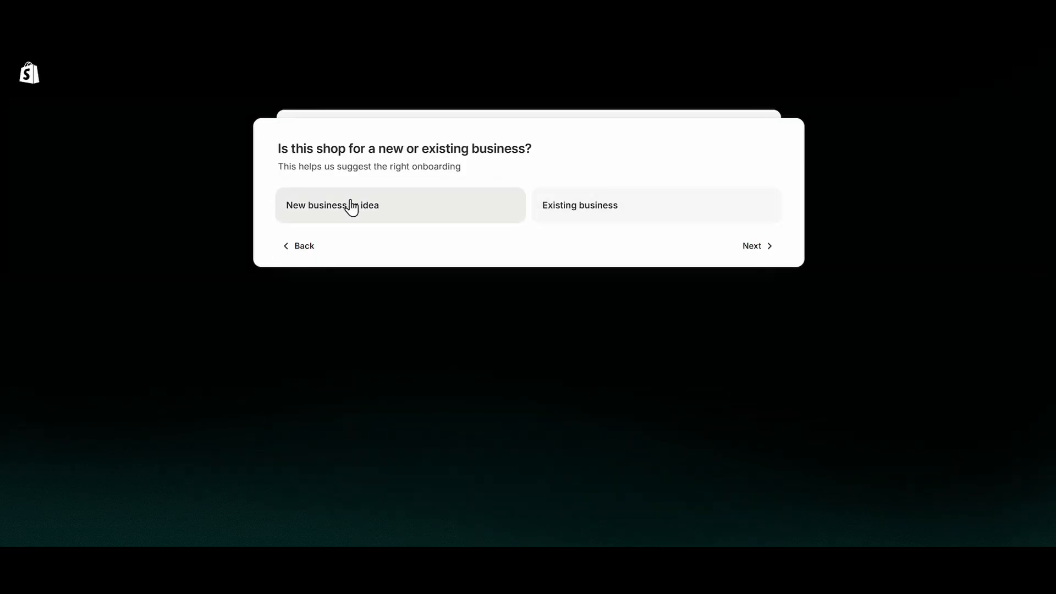
Step: Mark the shop as an existing business of Small size and continue to the question about what to sell
left_click(349, 205)
left_click(566, 209)
left_click(748, 251)
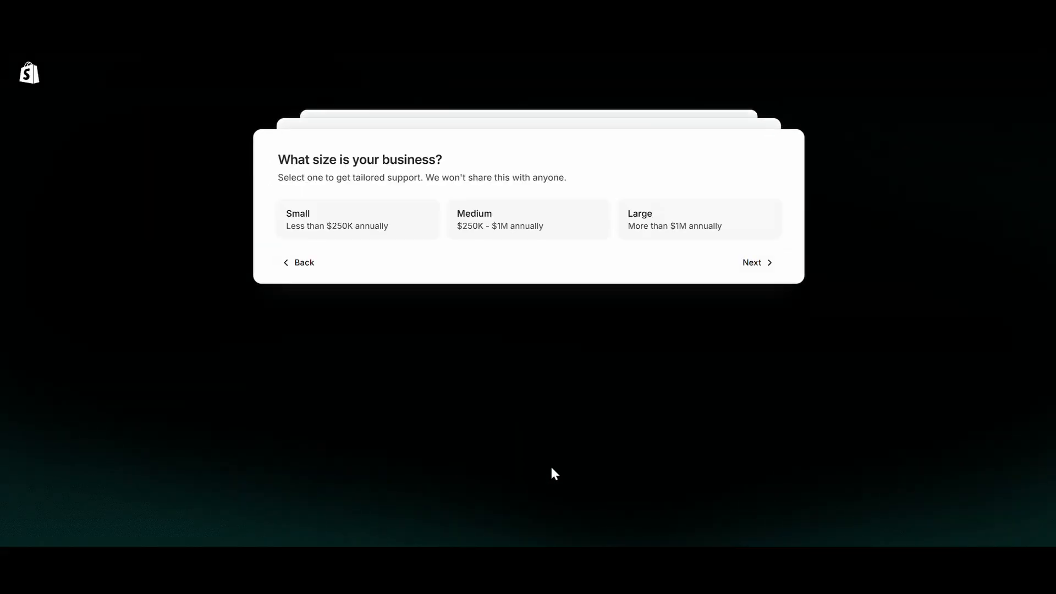
left_click(378, 234)
left_click(757, 262)
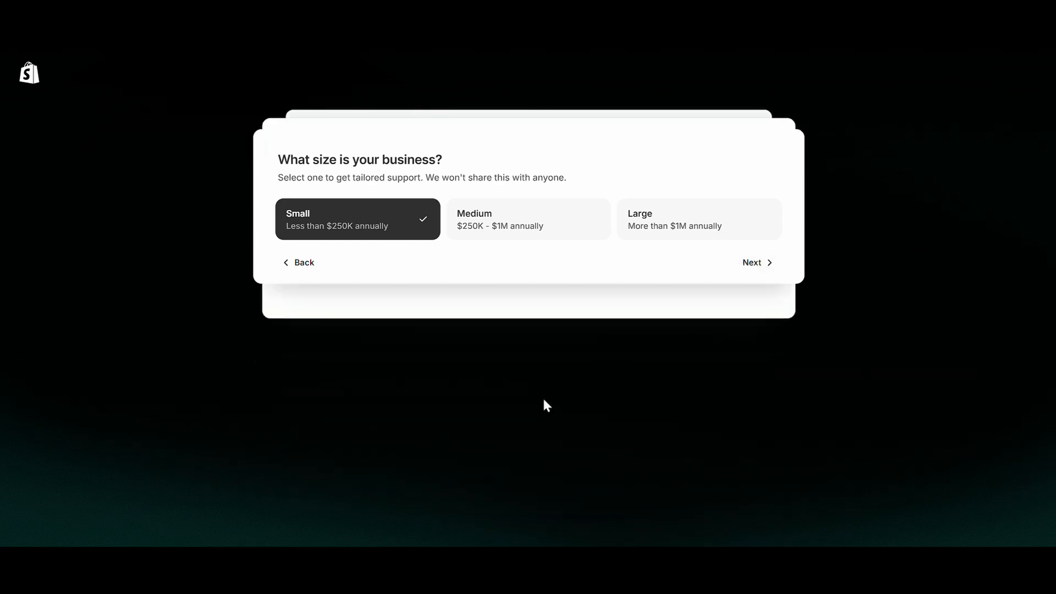
left_click(752, 372)
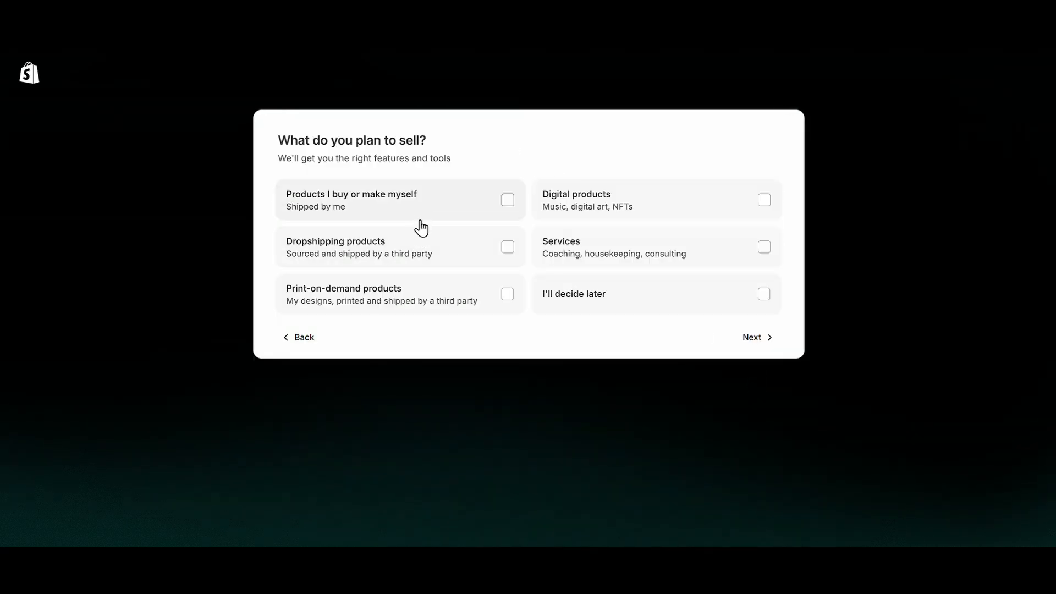
Step: Choose dropshipping products as what the store plans to sell and finish the setup questions
left_click(436, 258)
left_click(638, 252)
left_click(618, 249)
left_click(620, 205)
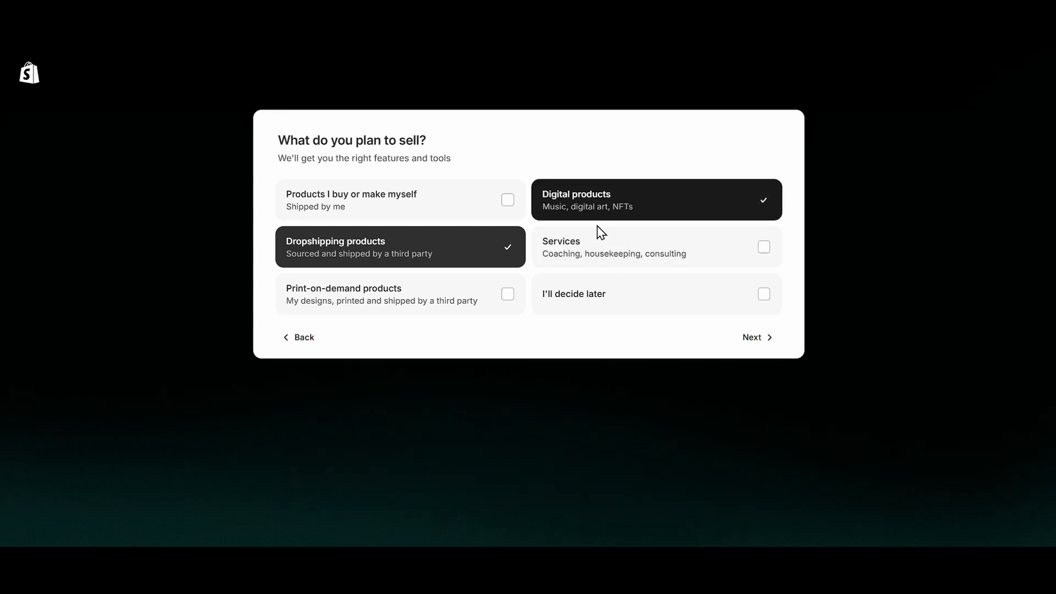
left_click(574, 255)
left_click(590, 216)
left_click(611, 250)
left_click(752, 340)
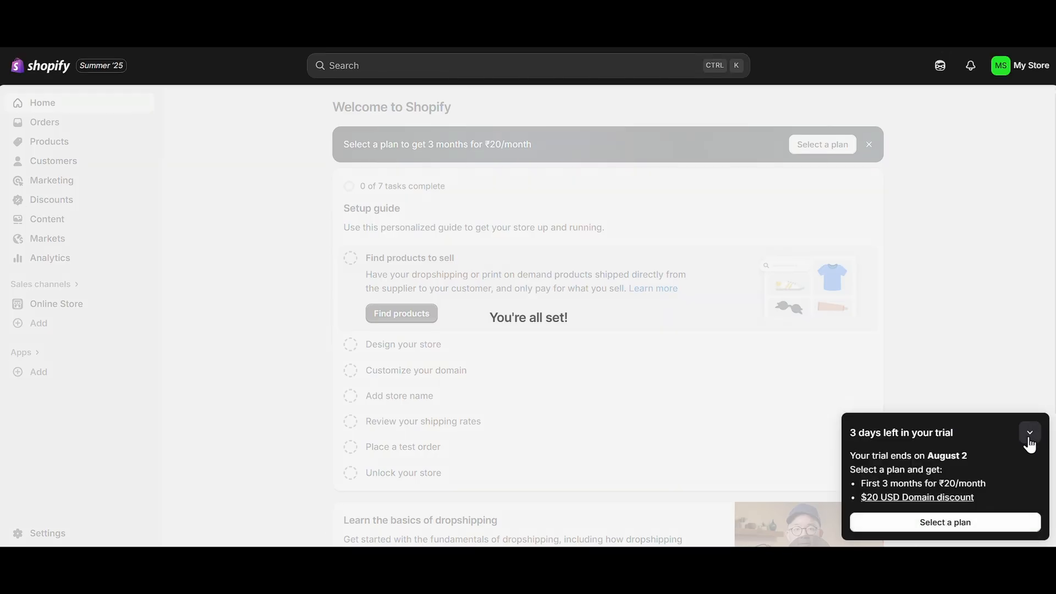
Step: Collapse the trial notice, close the app recommendations and side conversation, and start a new product titled Serum
left_click(1029, 438)
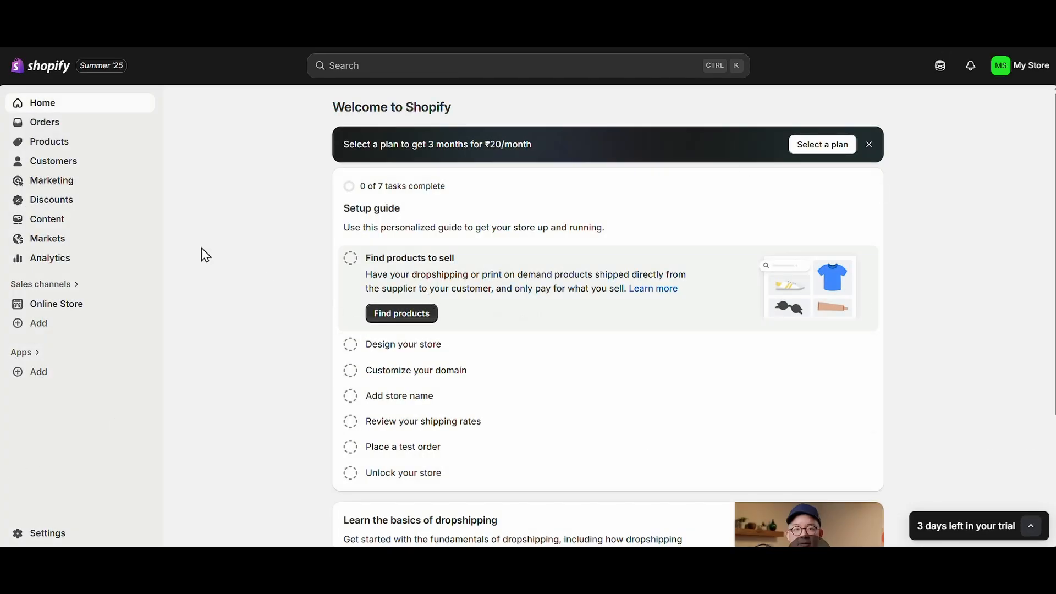
left_click(393, 325)
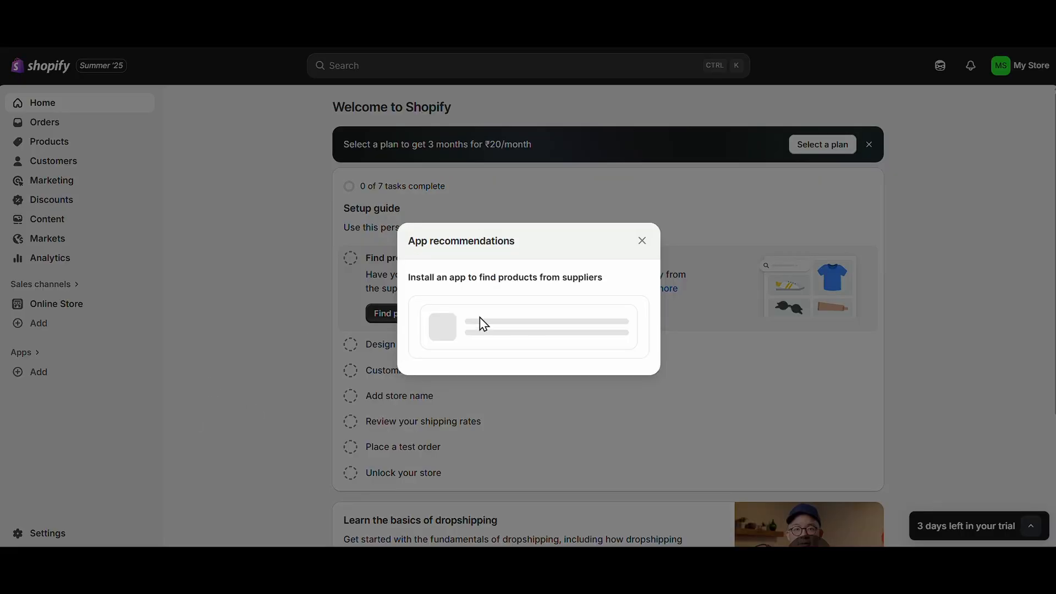
left_click(642, 173)
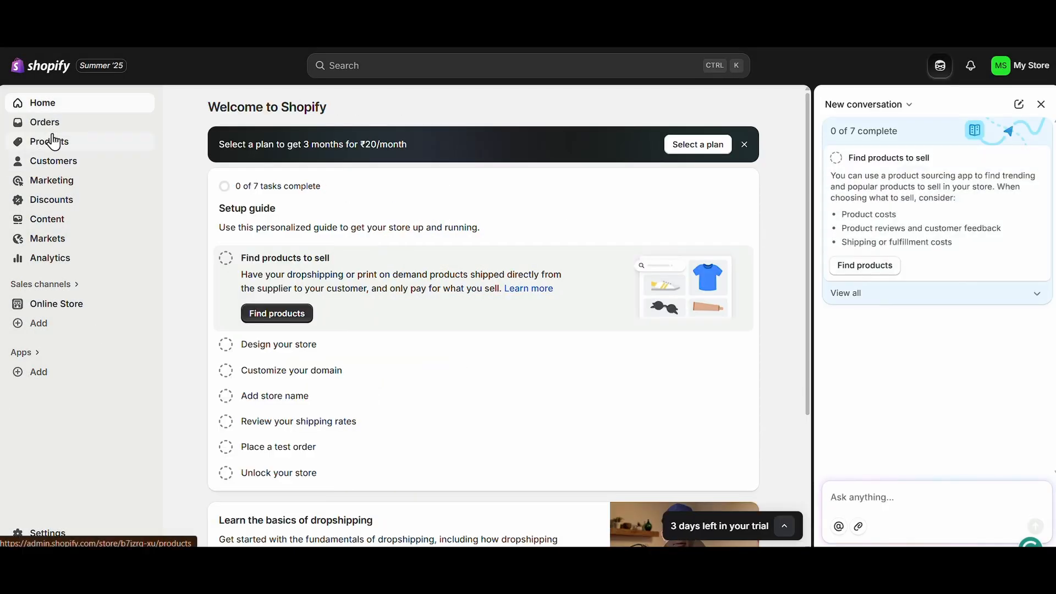
left_click(53, 142)
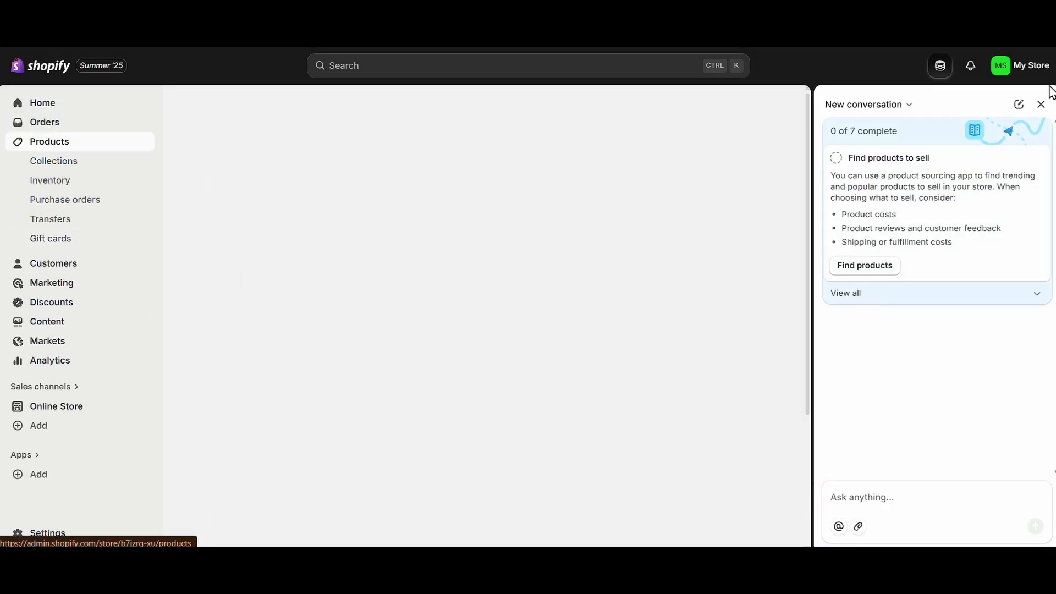
left_click(1041, 104)
left_click(285, 275)
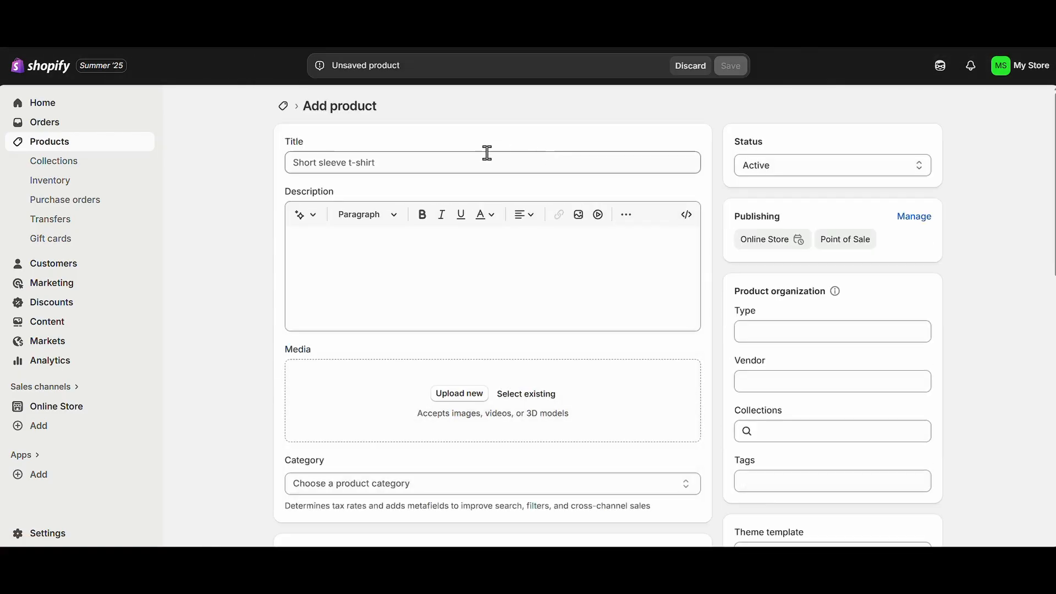
left_click(444, 162)
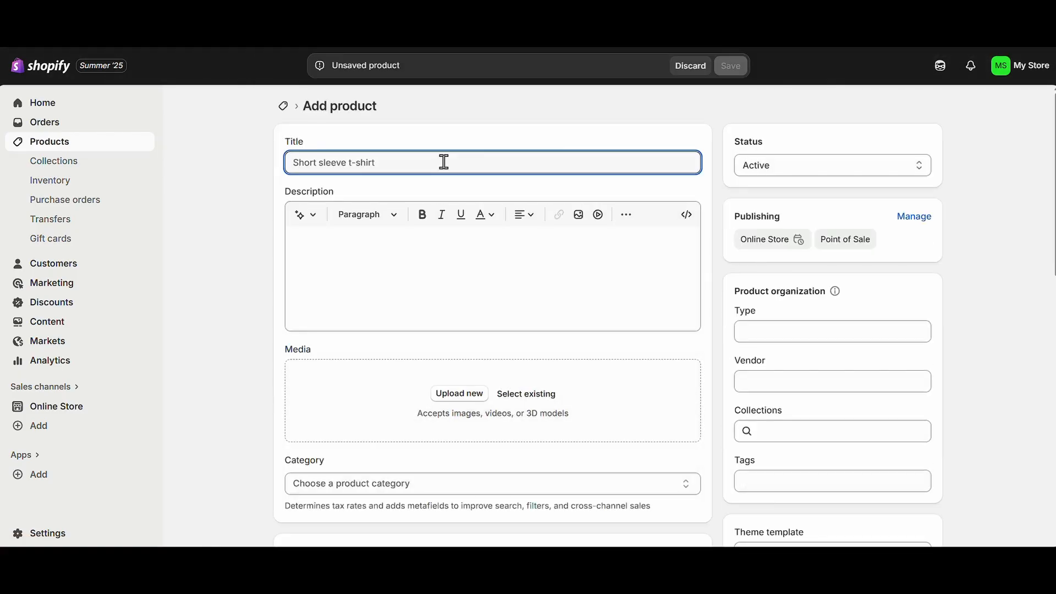
type("Serum")
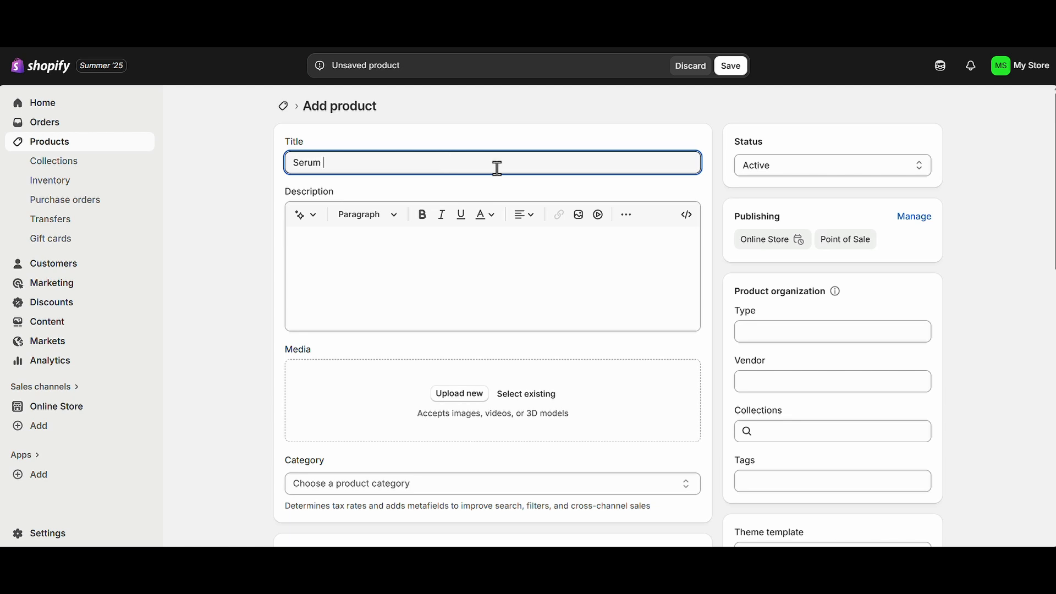
Step: Generate the product description automatically from the keywords "body lotion" and keep the generated text
left_click(330, 242)
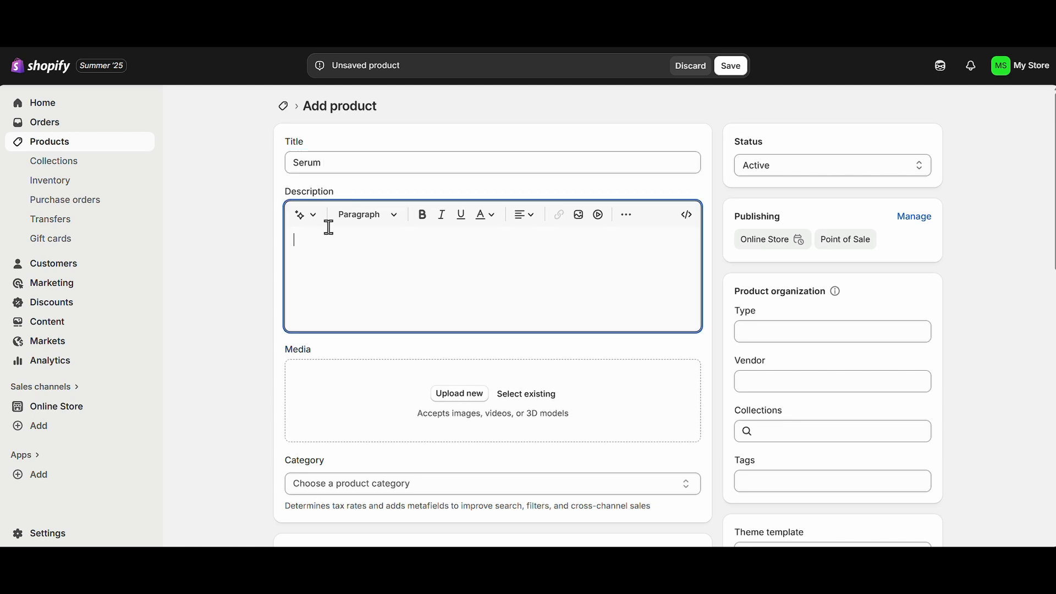
left_click(302, 214)
type("ser")
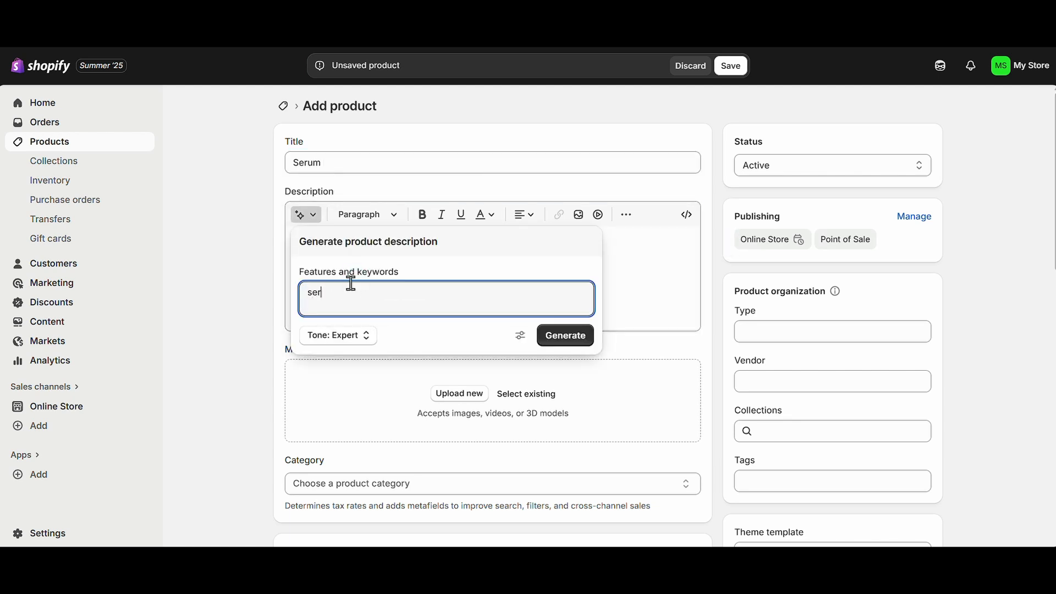
type("um")
key("BackSpace")
key("BackSpace")
key("BackSpace")
key("BackSpace")
key("BackSpace")
type("bi")
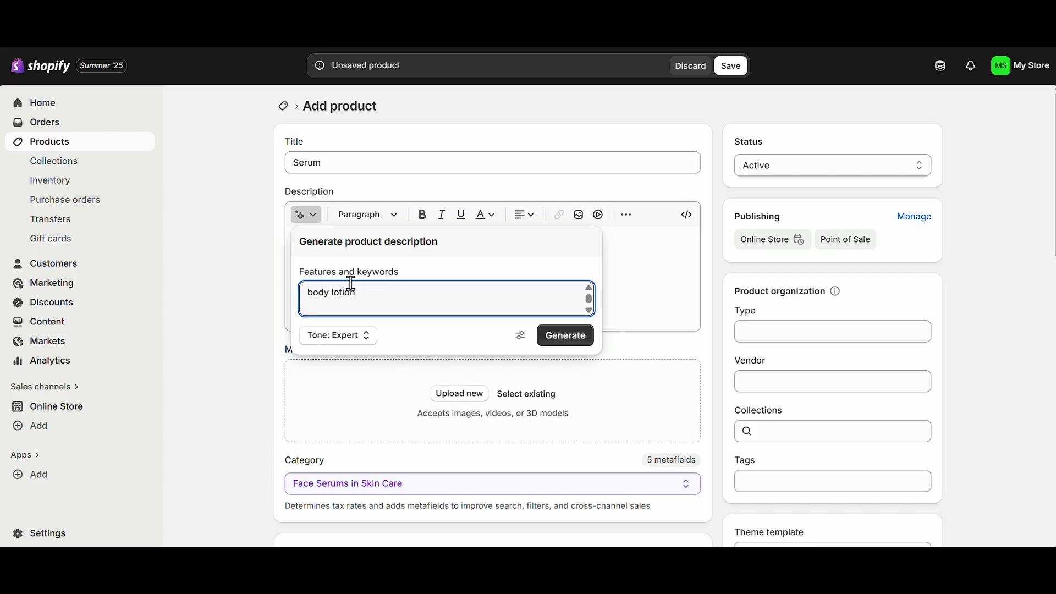
left_click(565, 335)
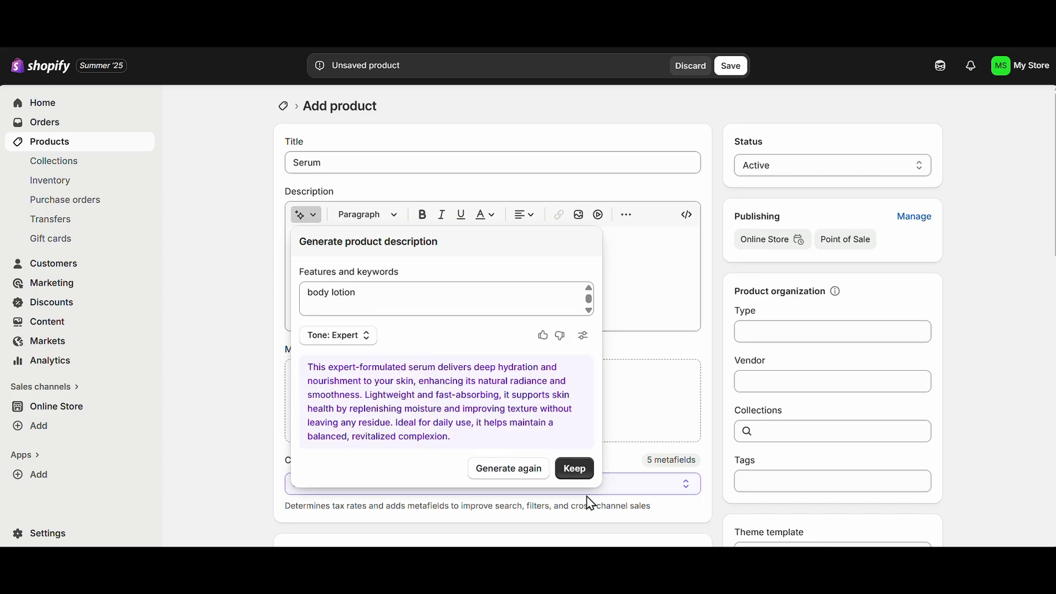
left_click(572, 467)
Step: Set the product's price to ₹2,500 and its compare-at price to ₹3,000
scroll(370, 353, "down", 3)
scroll(406, 343, "down", 2)
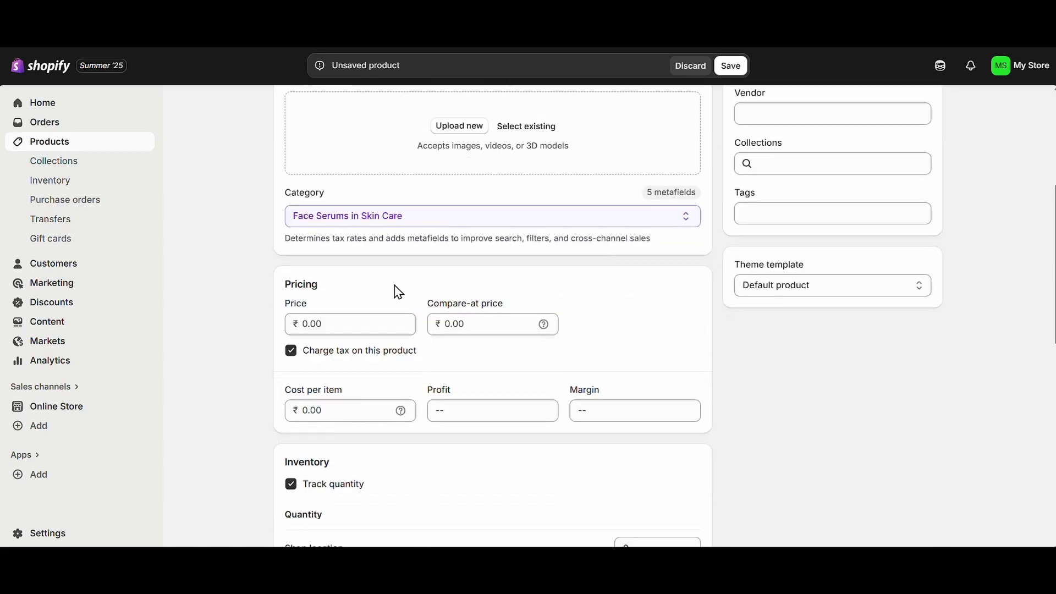
left_click(368, 325)
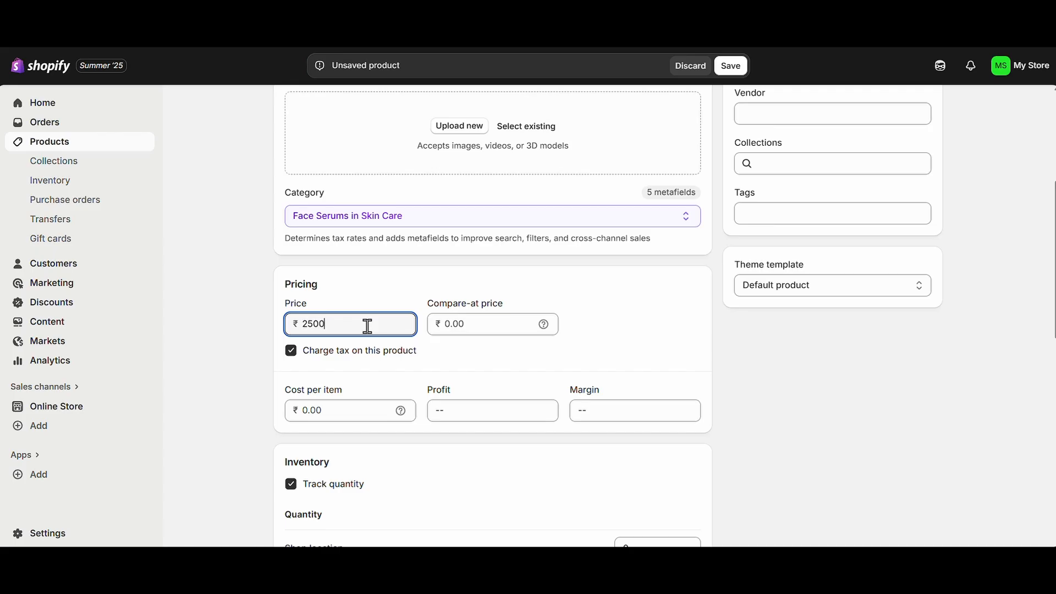
scroll(374, 363, "up", 2)
left_click(398, 380)
left_click(482, 400)
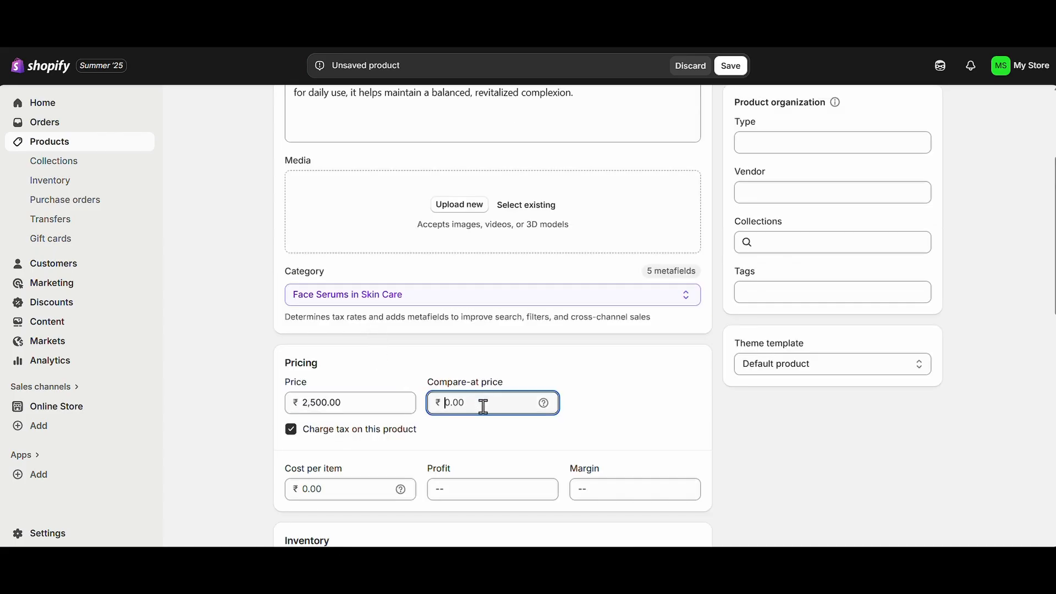
type("3000")
left_click(517, 427)
scroll(440, 440, "up", 1)
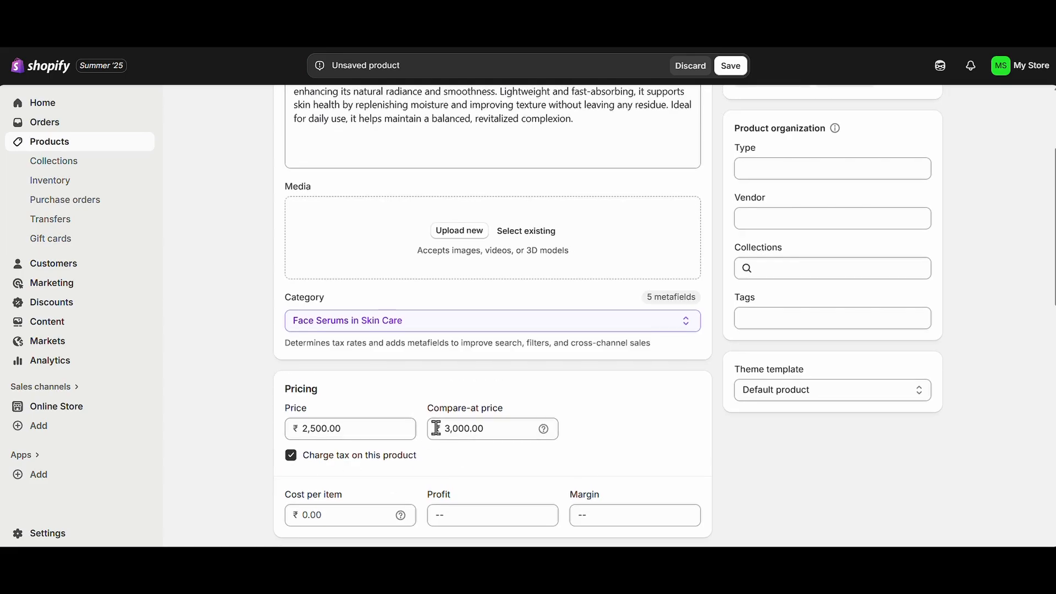
left_click(459, 429)
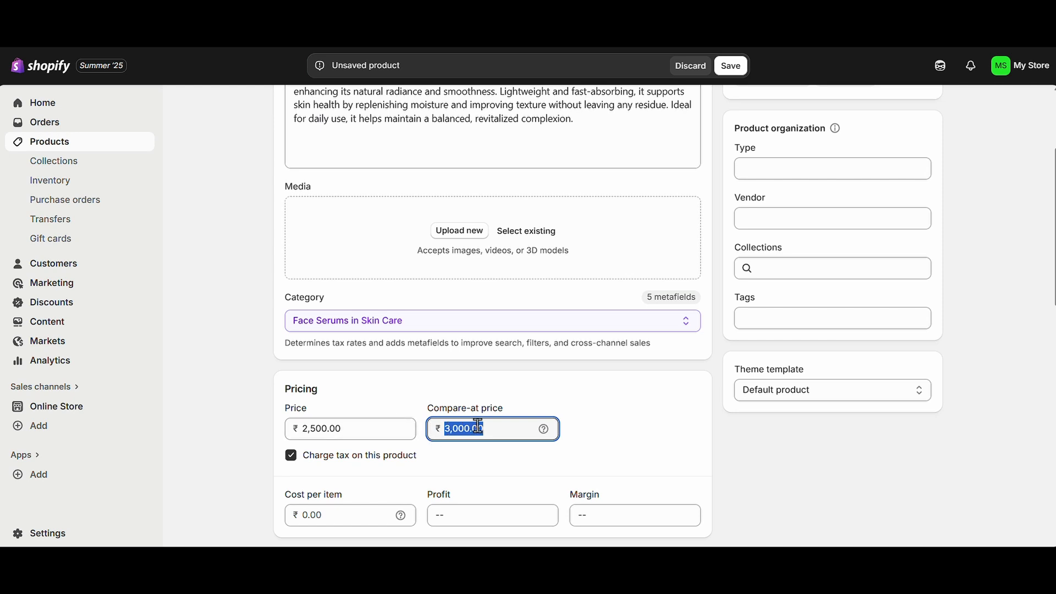
left_click(457, 430)
double_click(457, 429)
double_click(386, 429)
Step: Upload the three Pexels photos ending in 30485676, 4938330 and 7321548 as product media, and dismiss the file notice
scroll(365, 412, "up", 3)
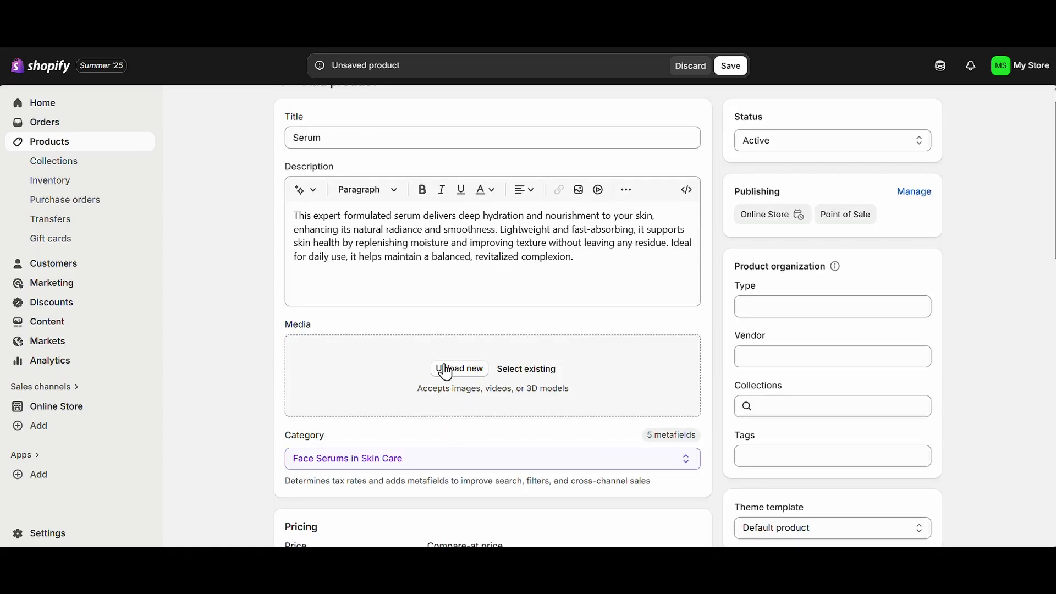
left_click(457, 369)
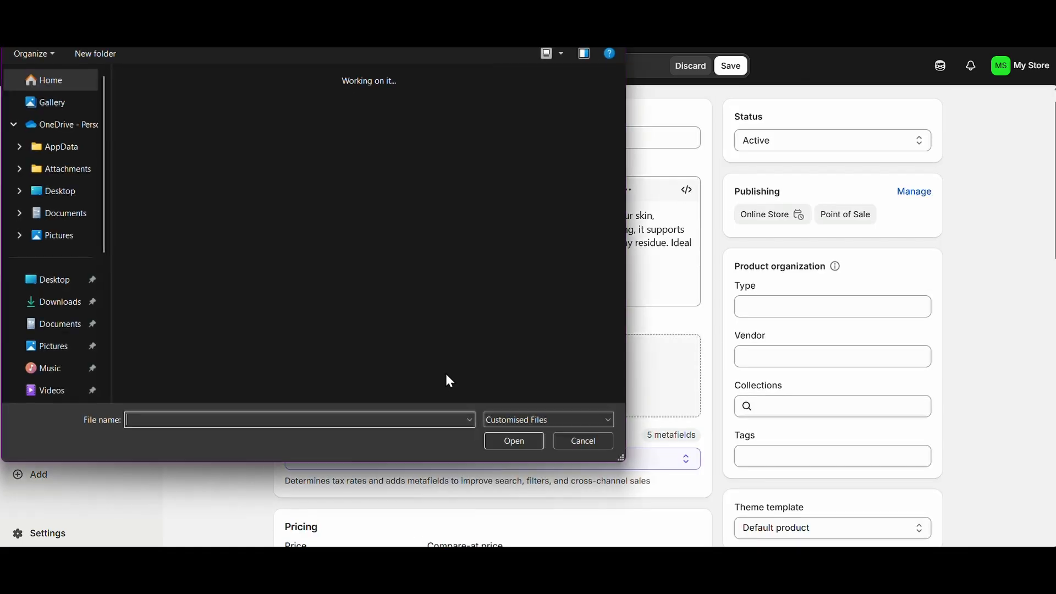
left_click(193, 148)
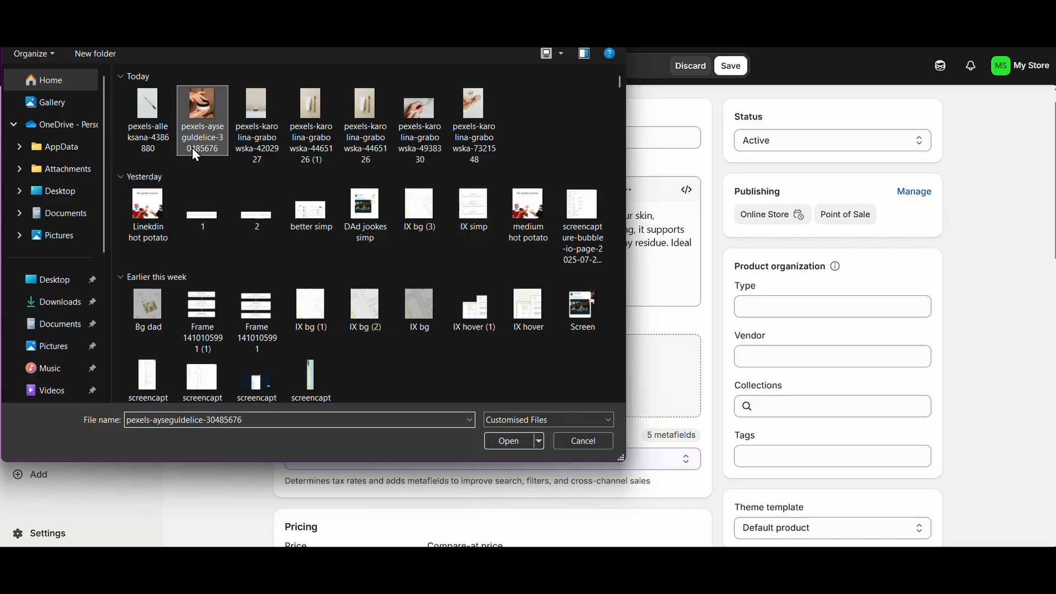
left_click(409, 148, "ctrl")
left_click(462, 146, "ctrl")
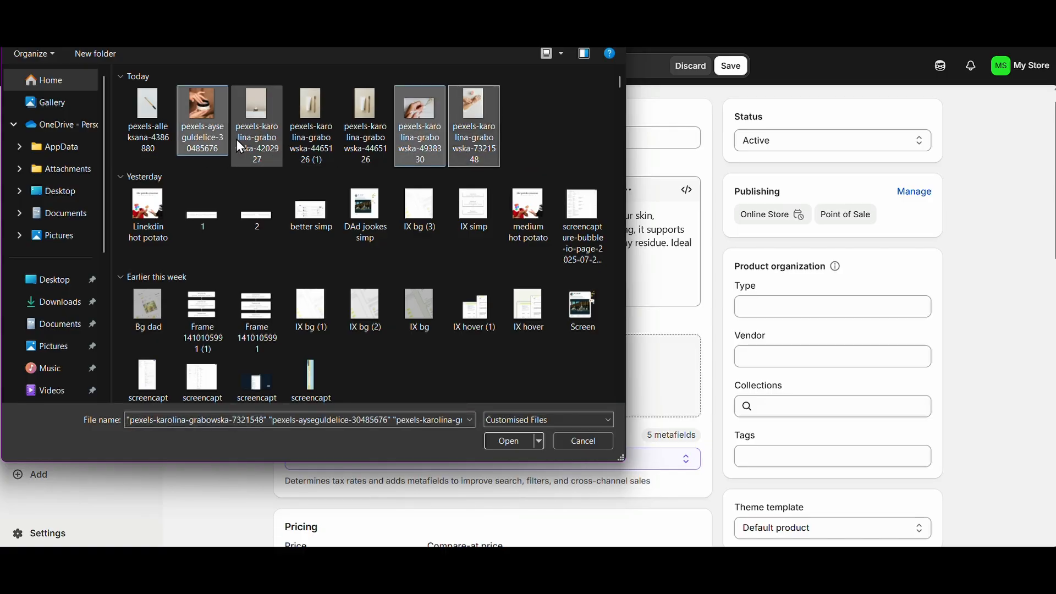
left_click(507, 441)
scroll(498, 368, "down", 2)
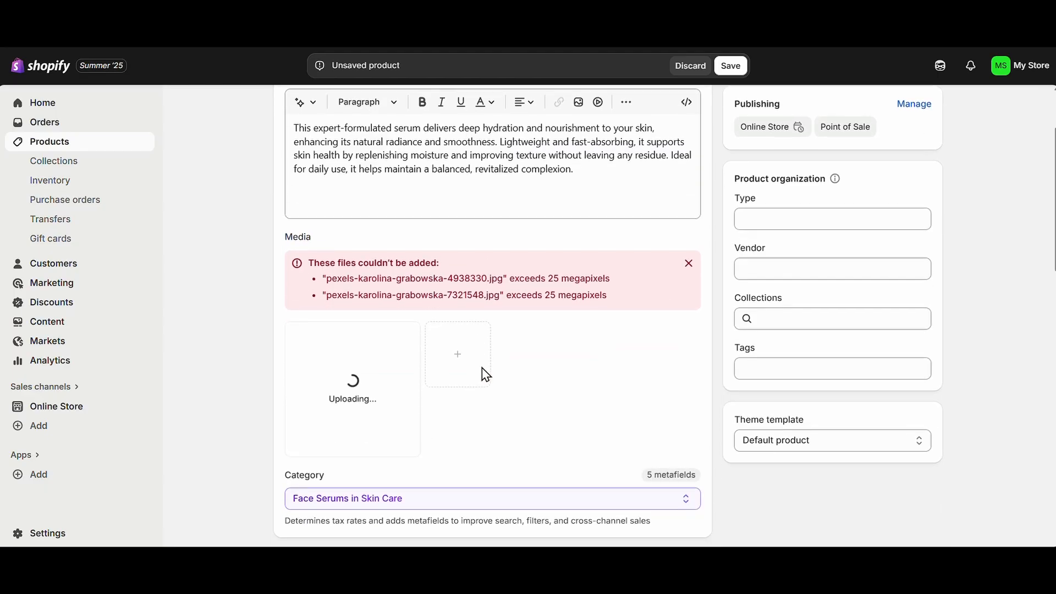
left_click(688, 263)
Step: Try to add the Pexels photo ending in 4938330 to the product's media through the file selection dialog
left_click(467, 280)
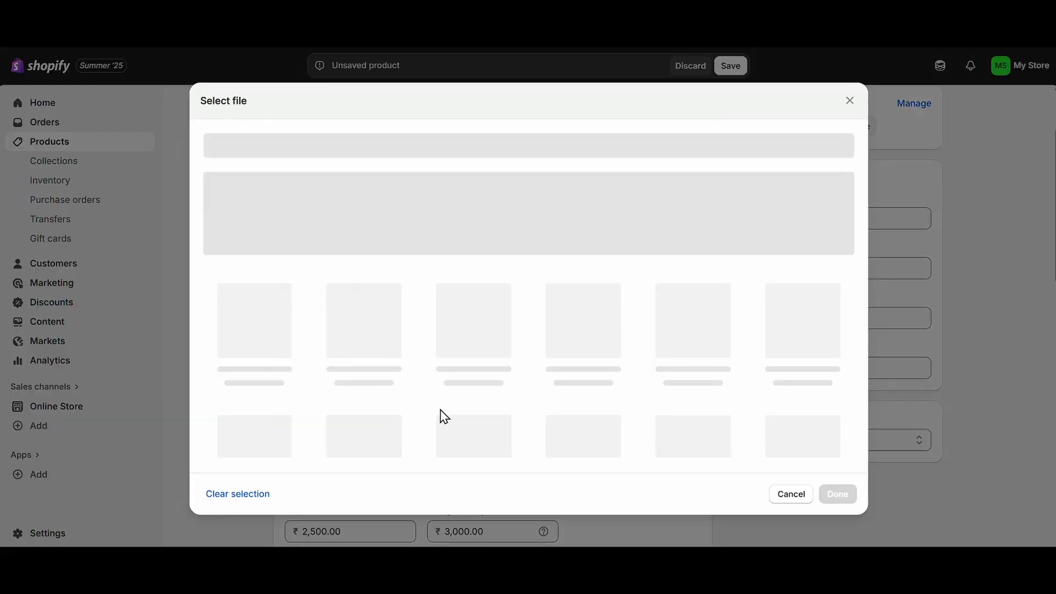
left_click(532, 224)
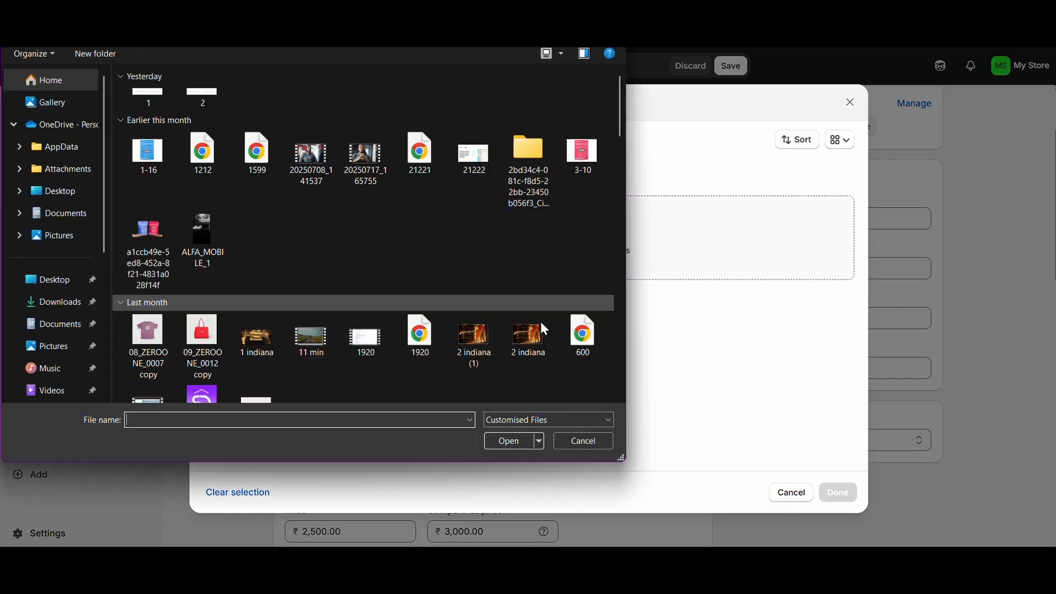
left_click(410, 122)
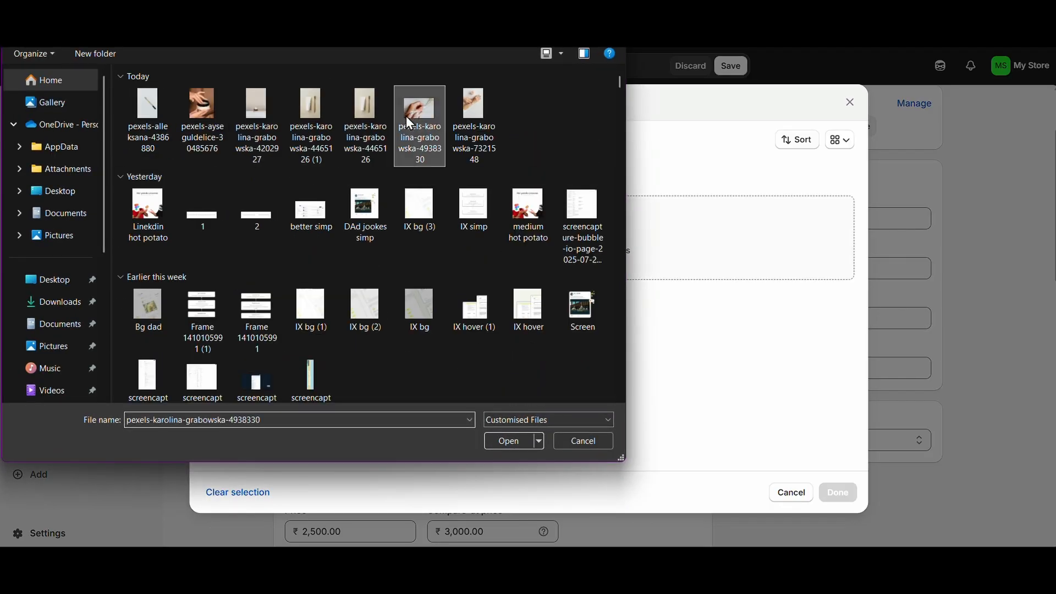
left_click(504, 440)
mouse_move(668, 449)
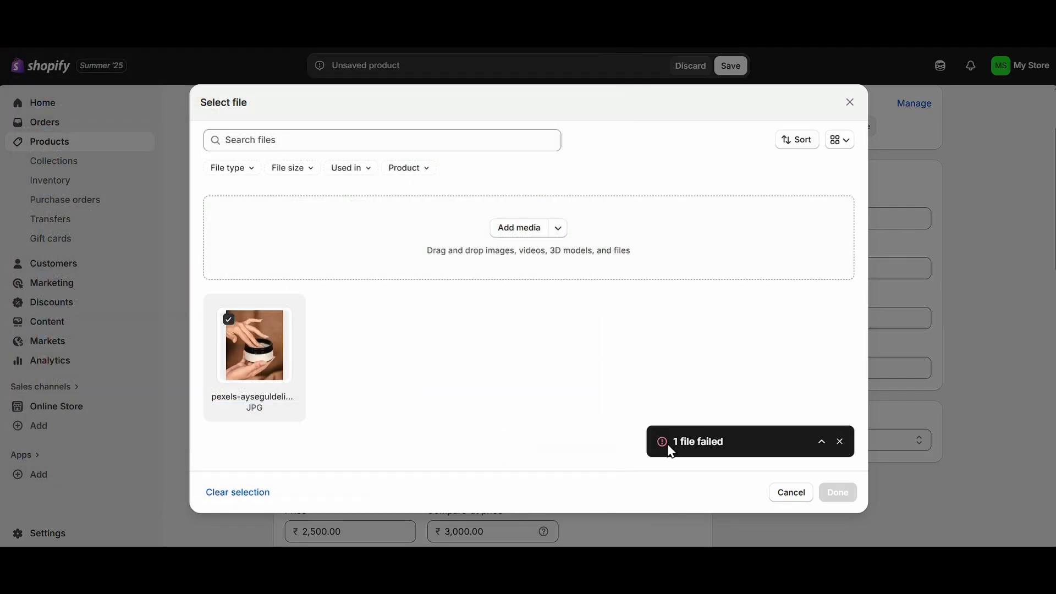
Step: Check the details of the failed media upload, dismiss the notice and leave the file selection dialog
left_click(822, 441)
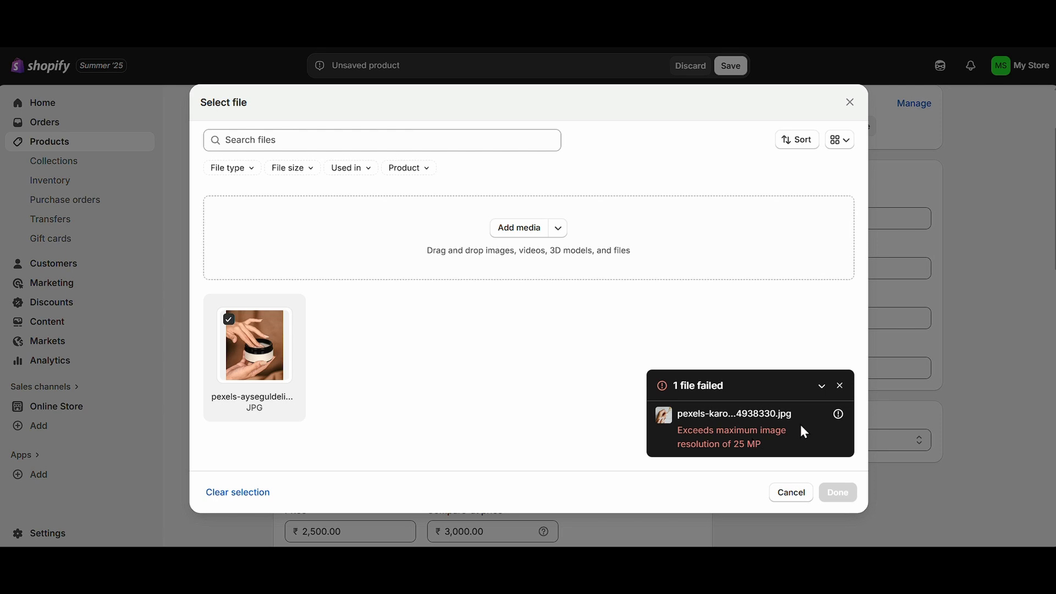
left_click(840, 385)
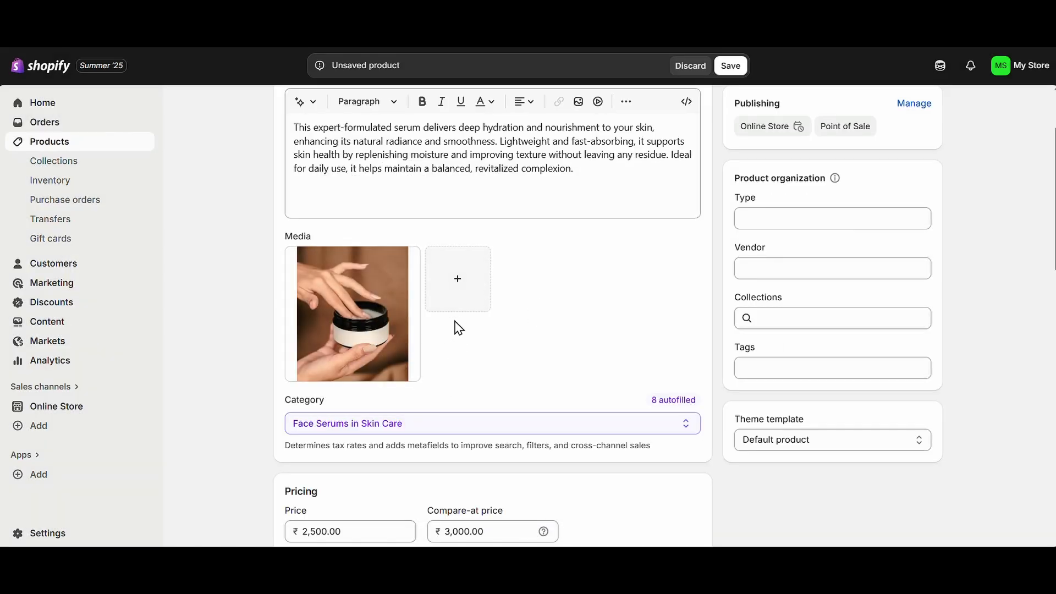
Step: Look over the product's pricing section, including the cost per item, profit and margin fields, and the inventory section
scroll(379, 372, "down", 4)
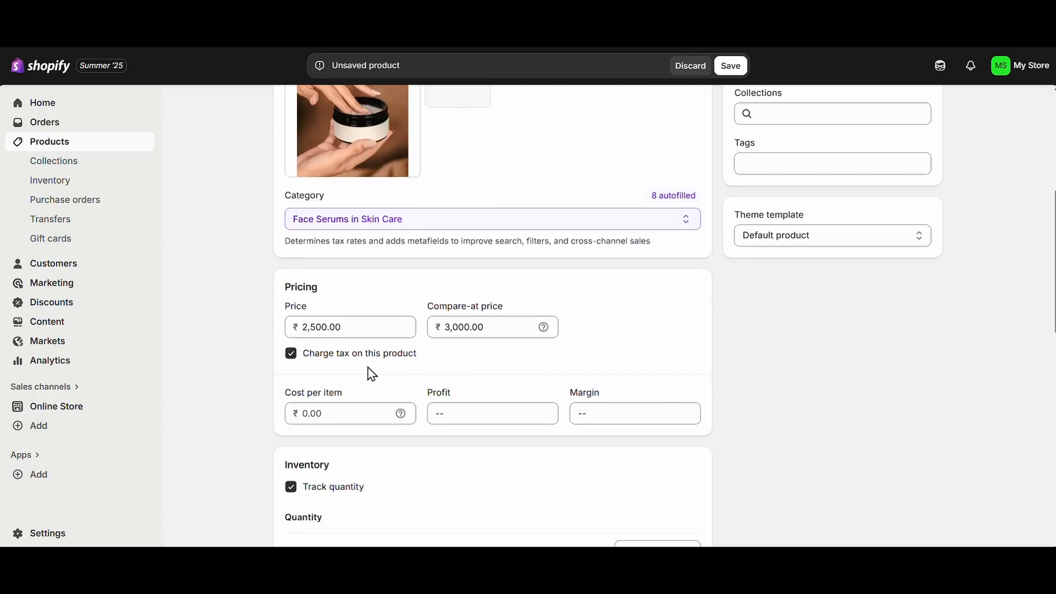
scroll(271, 163, "up", 2)
scroll(337, 215, "down", 5)
left_click(335, 220)
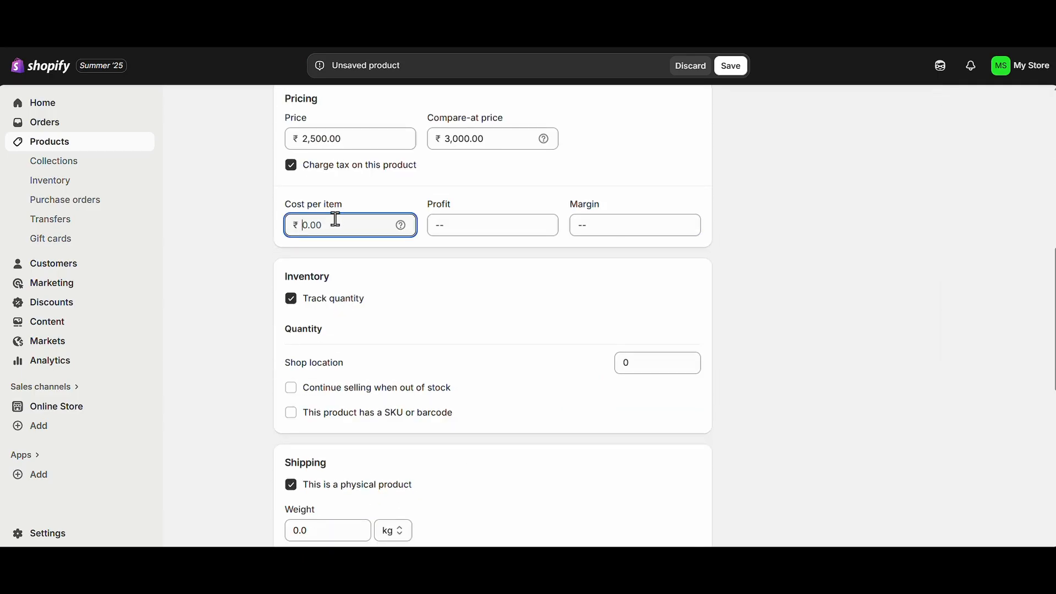
left_click(377, 262)
left_click(455, 224)
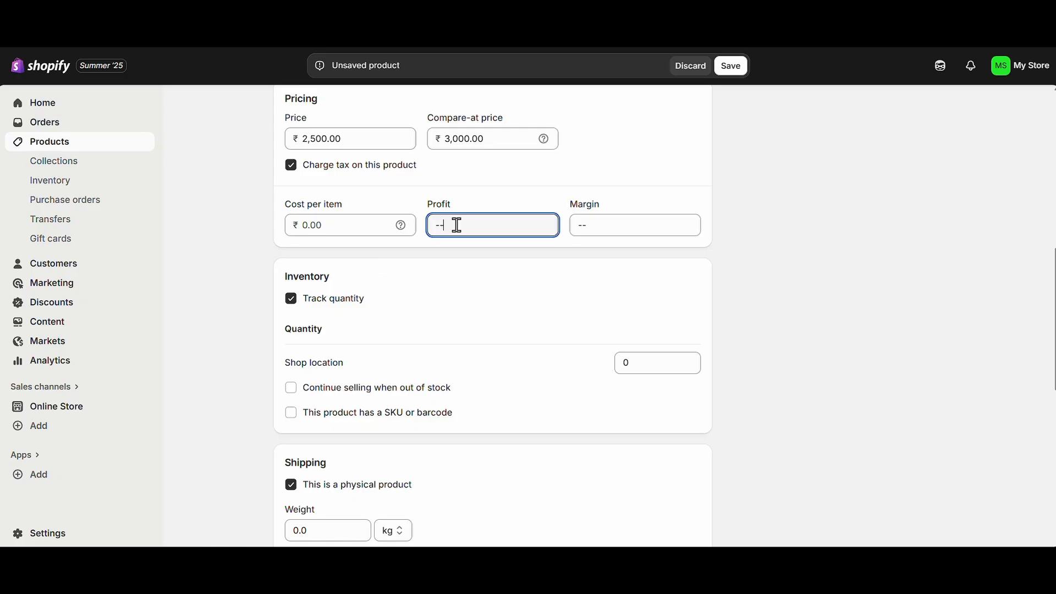
left_click(415, 257)
scroll(414, 318, "down", 2)
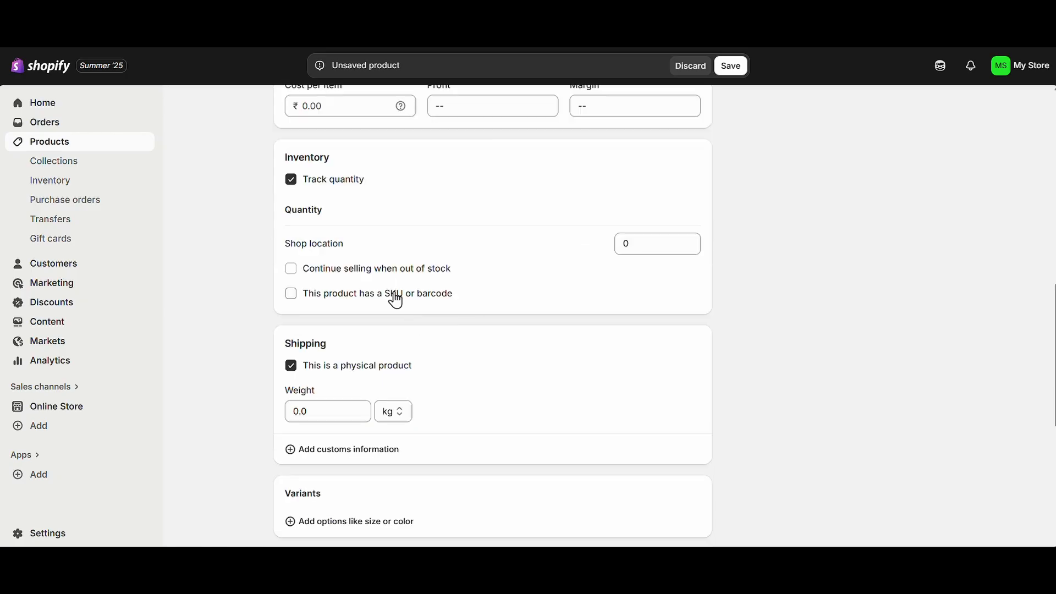
Step: Try the option to continue selling when out of stock, and turn it back off
left_click(292, 270)
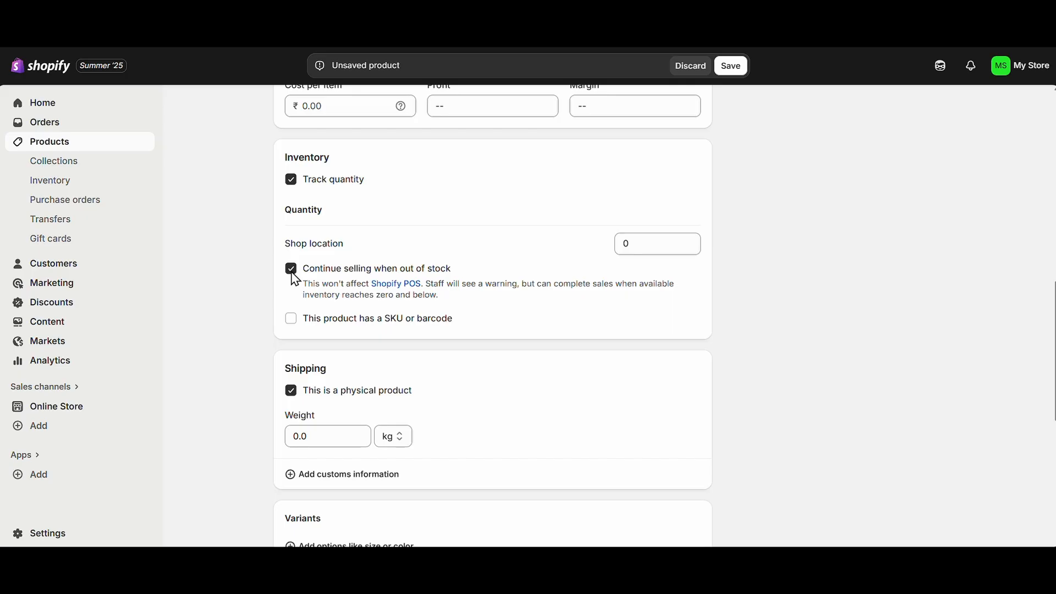
left_click(291, 270)
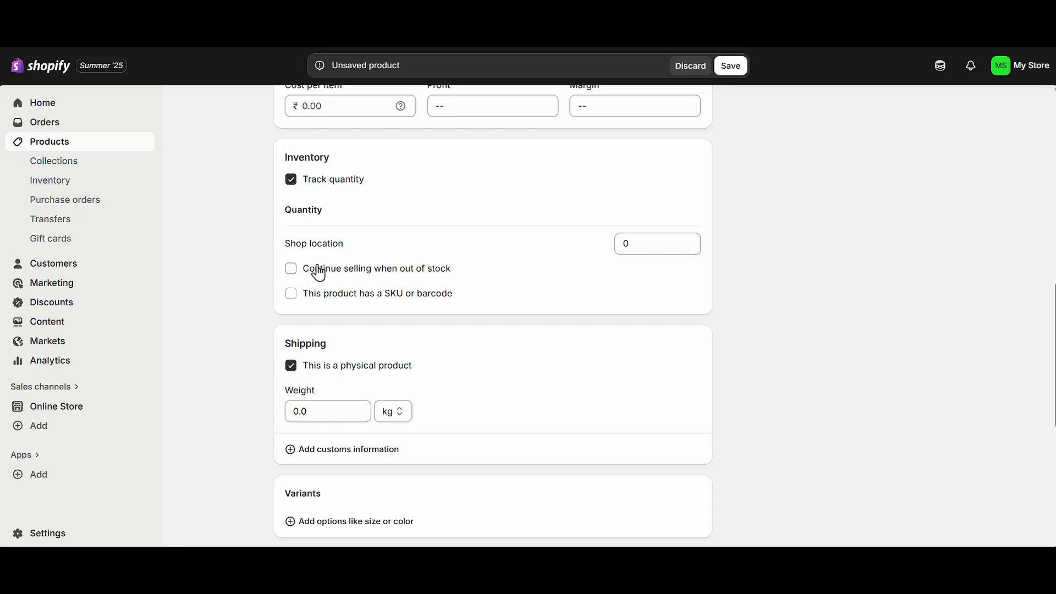
Step: Look over the product's shipping weight, variants and category metafields sections
scroll(306, 412, "down", 2)
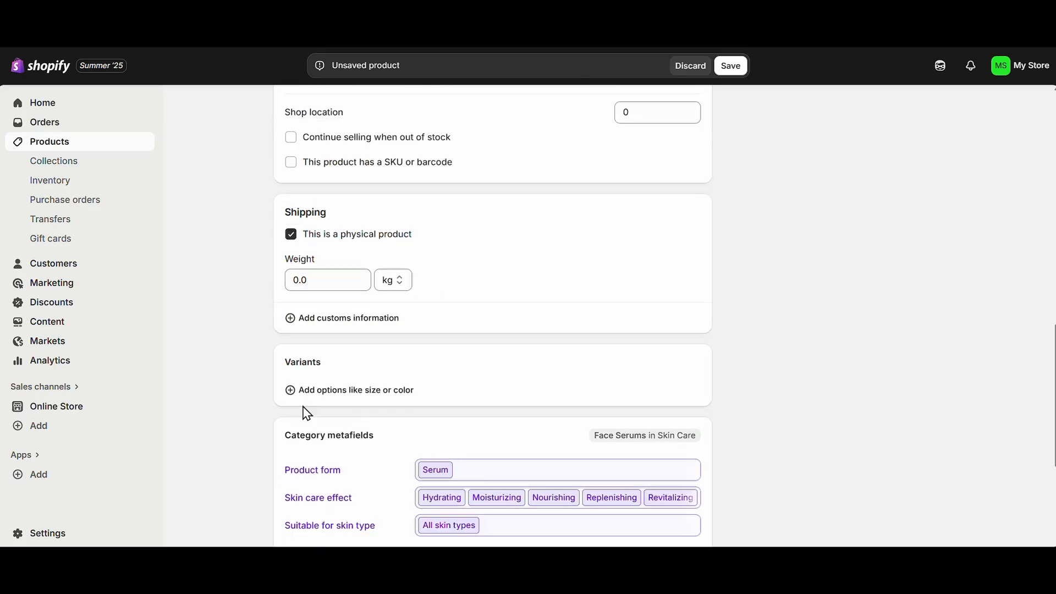
left_click(352, 281)
scroll(346, 253, "down", 2)
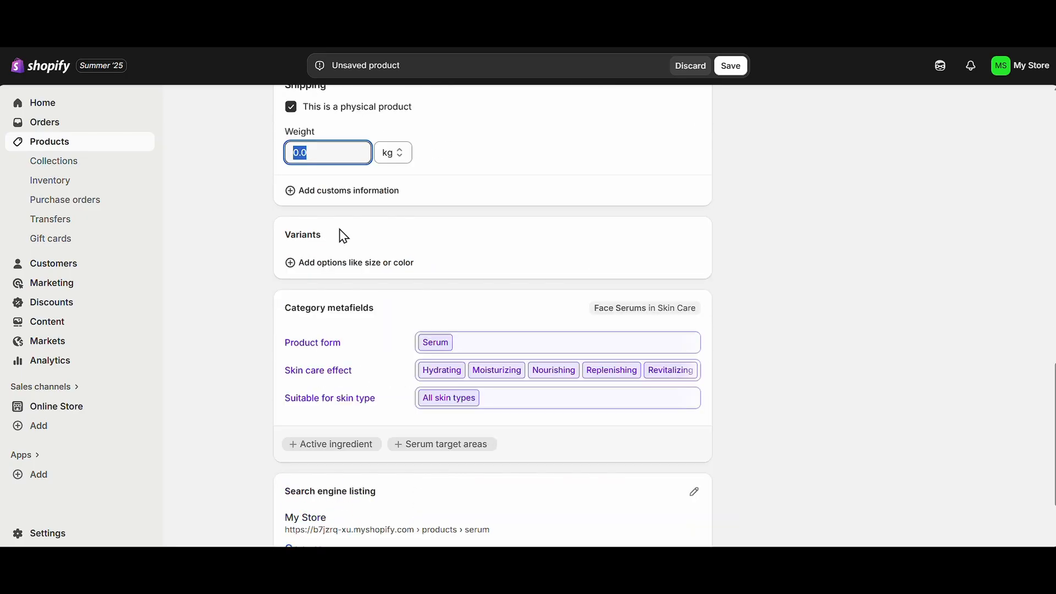
left_click(339, 228)
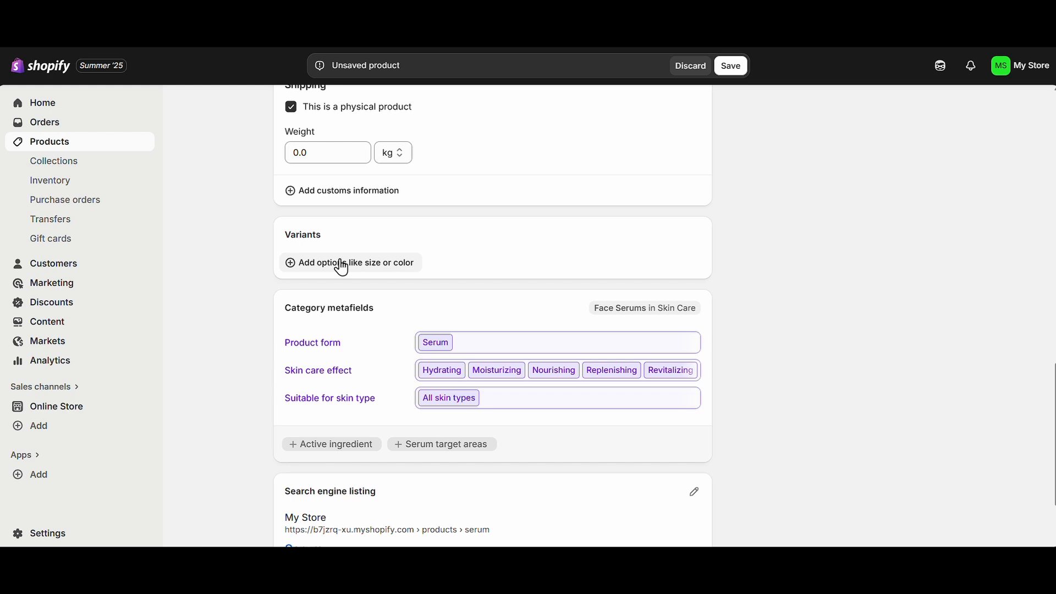
scroll(341, 268, "up", 4)
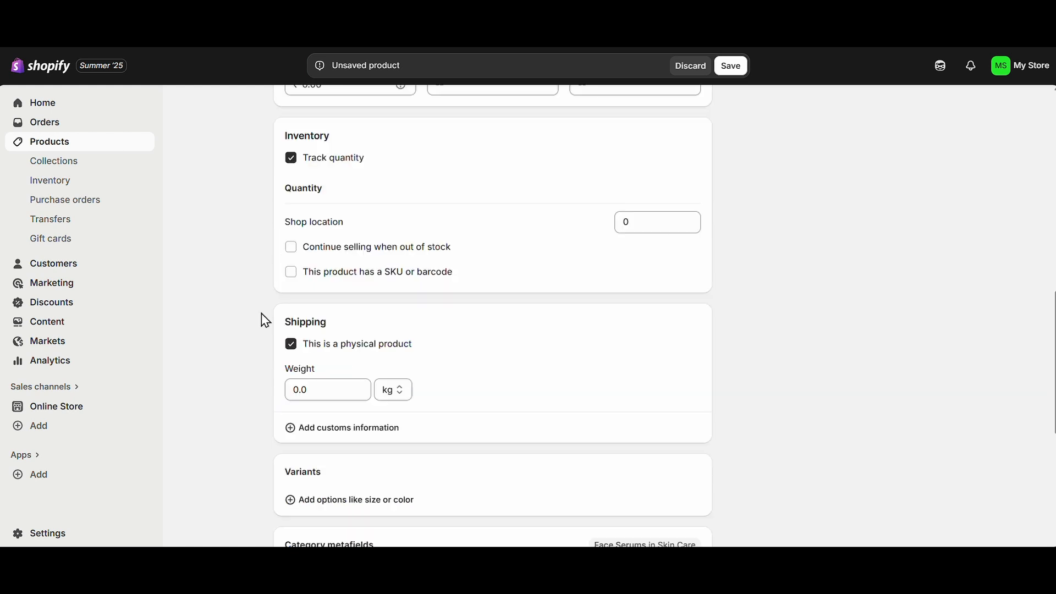
scroll(307, 330, "down", 4)
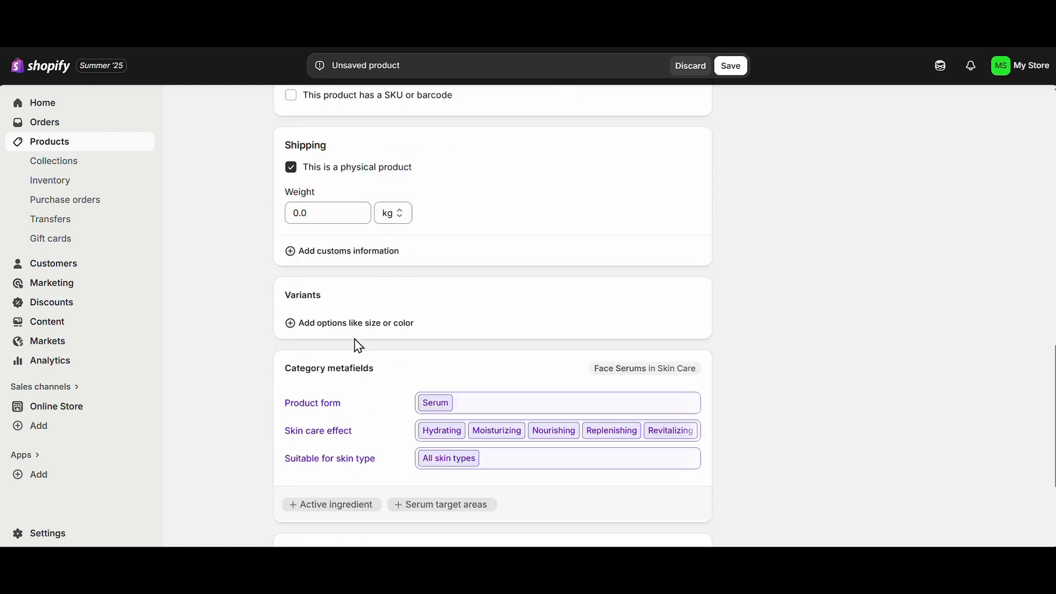
Step: Add a Serum target areas variant option with the values Eyes, Face and Neck
left_click(355, 325)
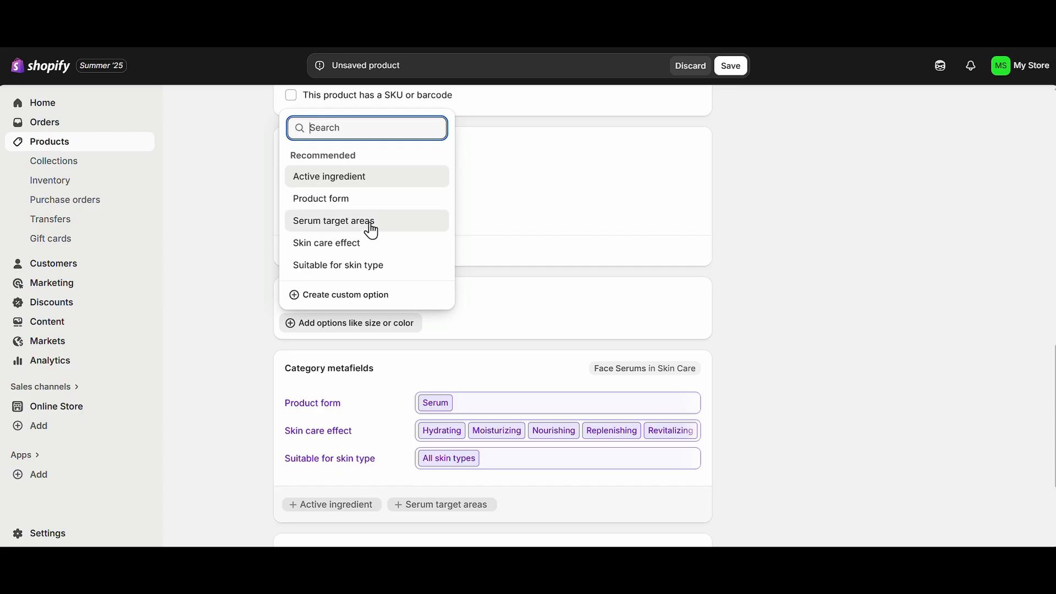
left_click(372, 223)
left_click(420, 381)
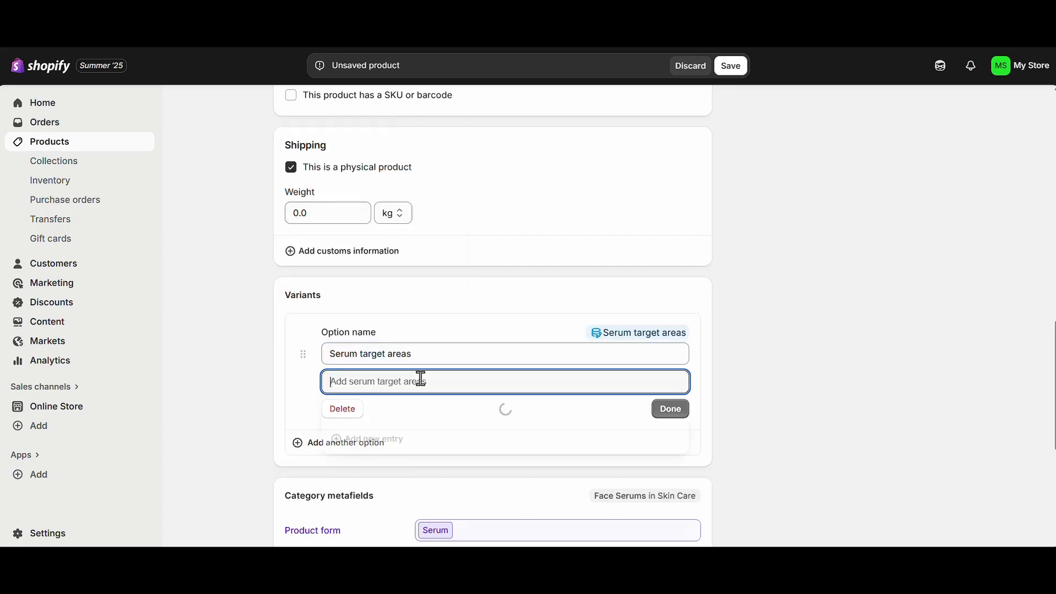
left_click(392, 434)
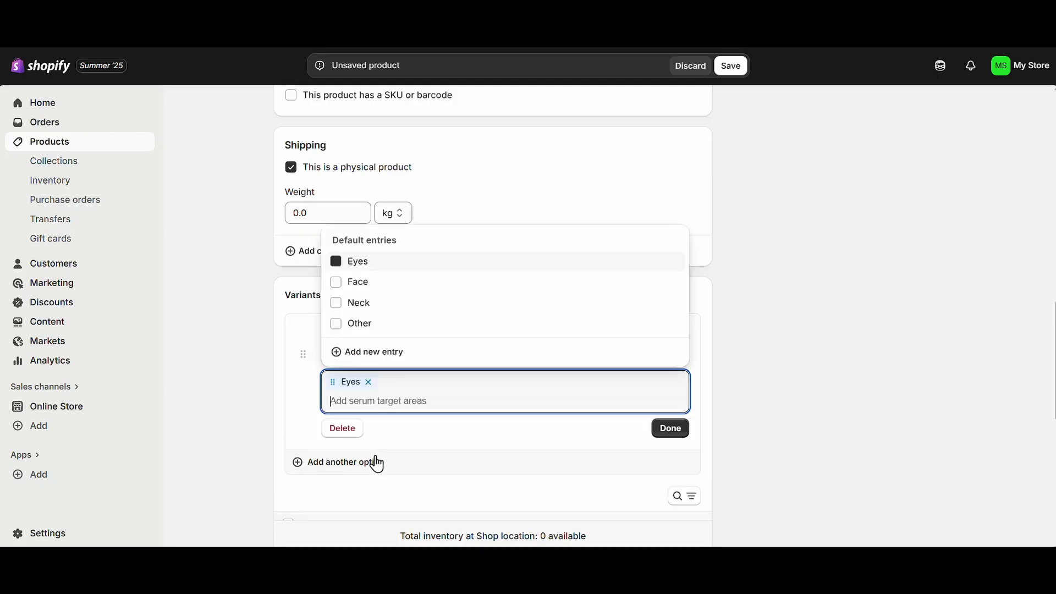
left_click(370, 285)
left_click(366, 305)
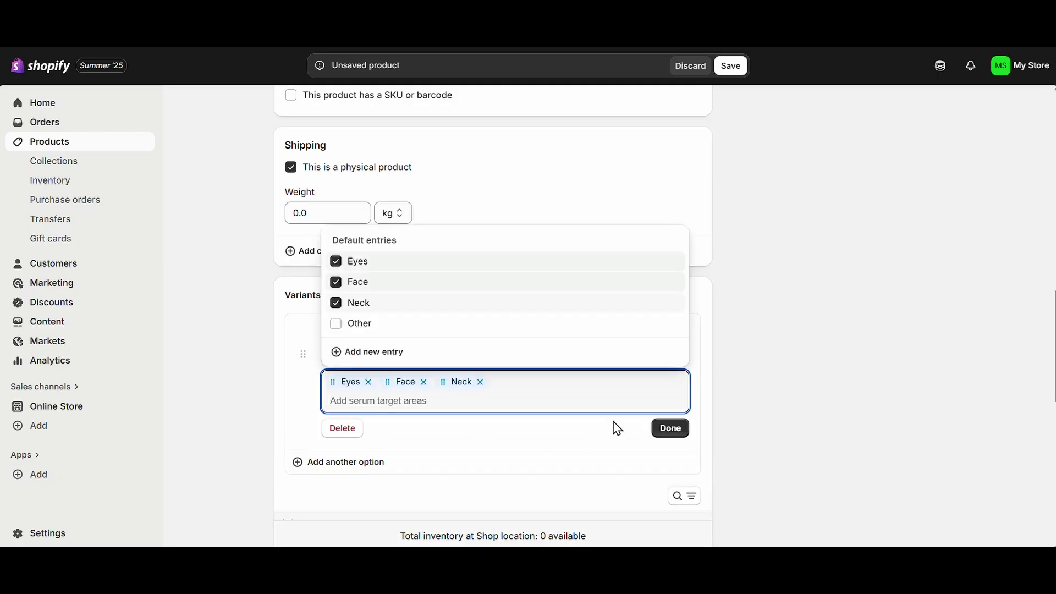
left_click(671, 428)
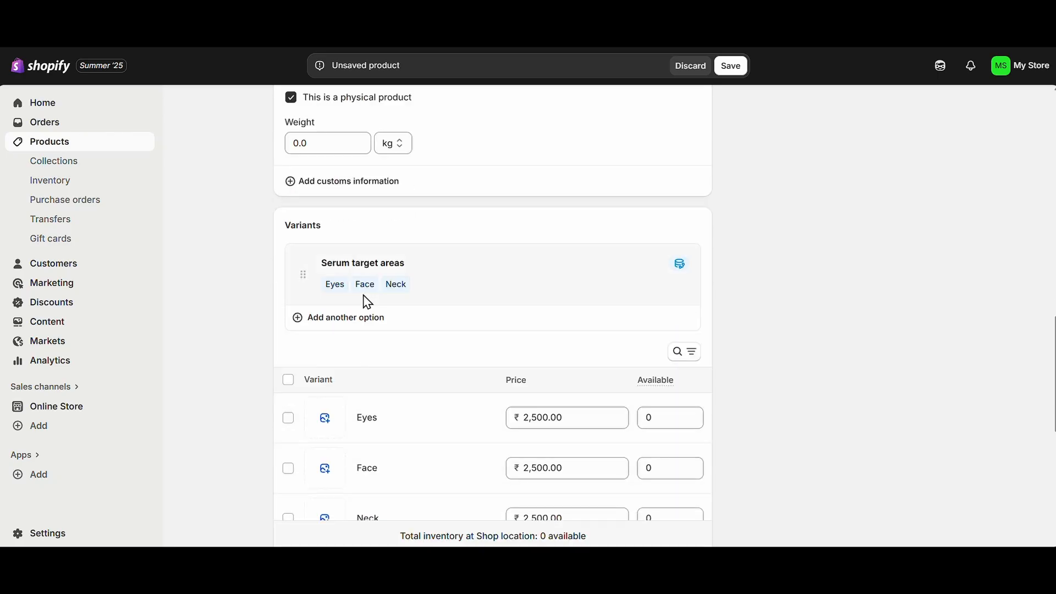
Step: Set the available quantity to 10 for each of the Eyes, Face and Neck variants
scroll(365, 300, "down", 1)
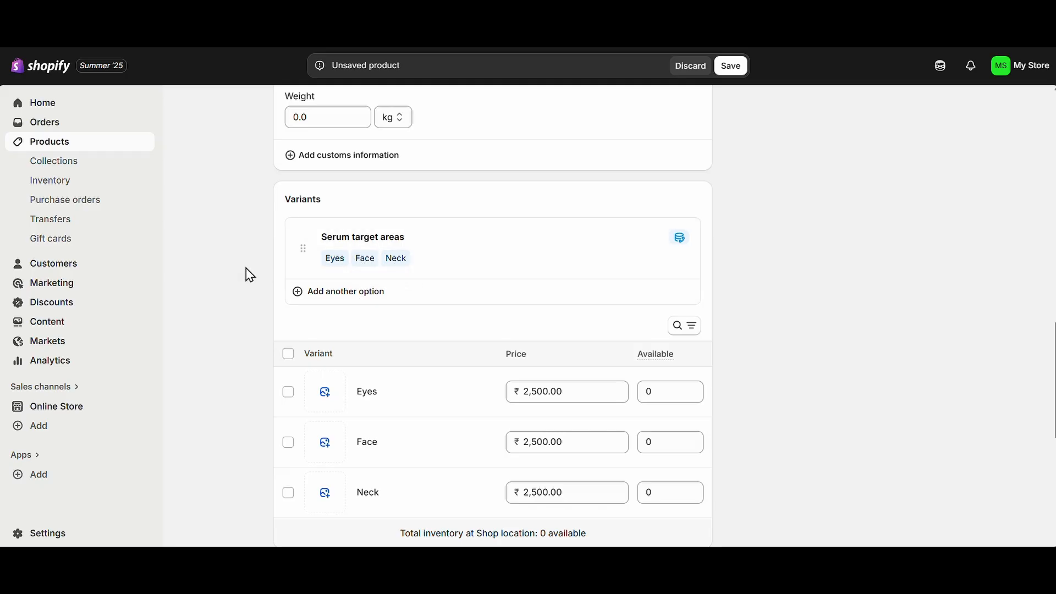
scroll(345, 337, "down", 3)
scroll(341, 308, "down", 1)
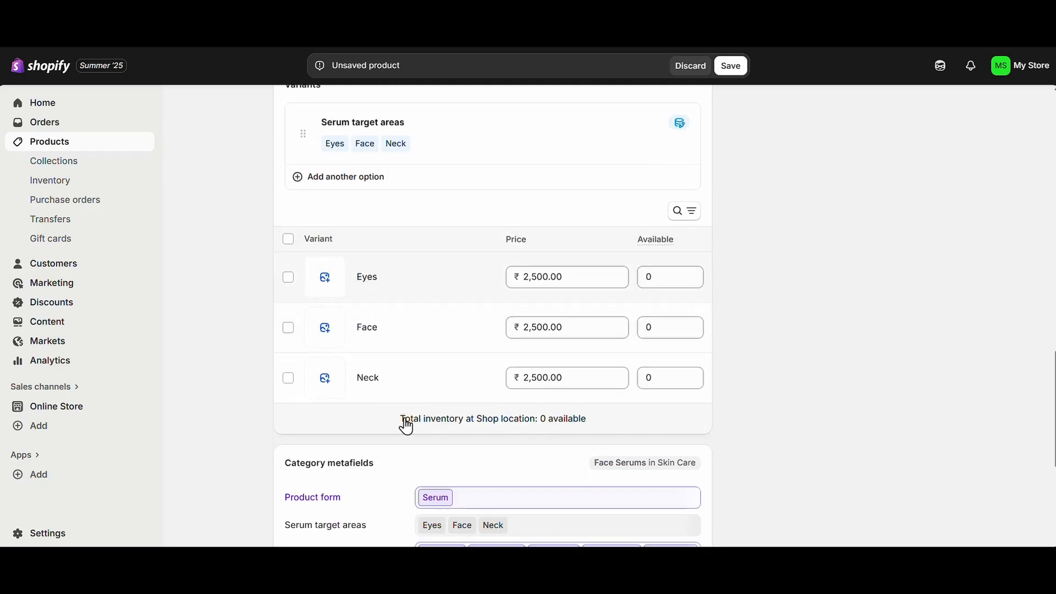
scroll(412, 316, "down", 3)
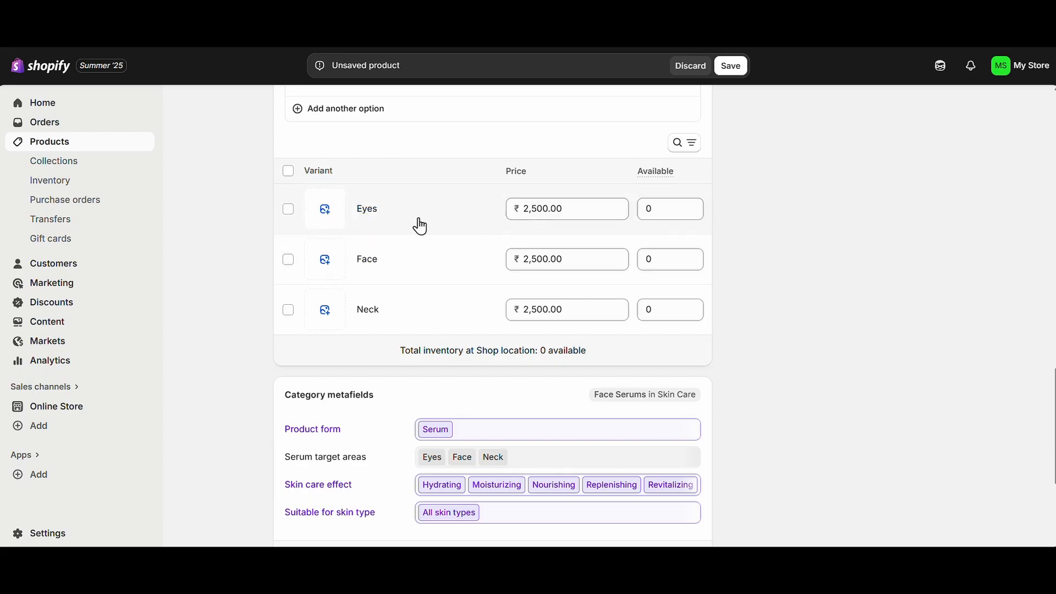
scroll(424, 237, "up", 2)
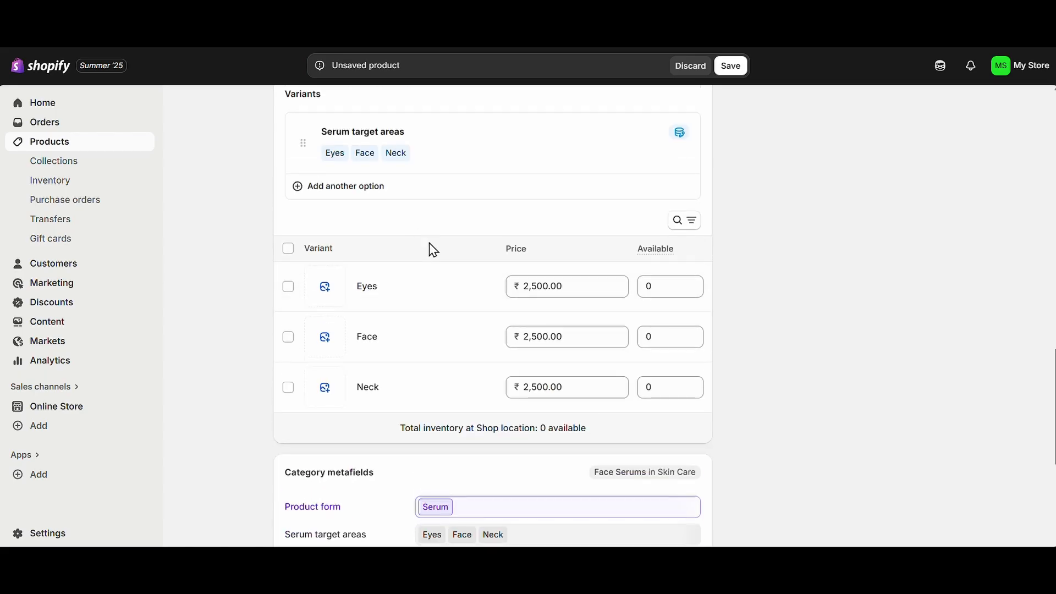
left_click(649, 286)
type("10")
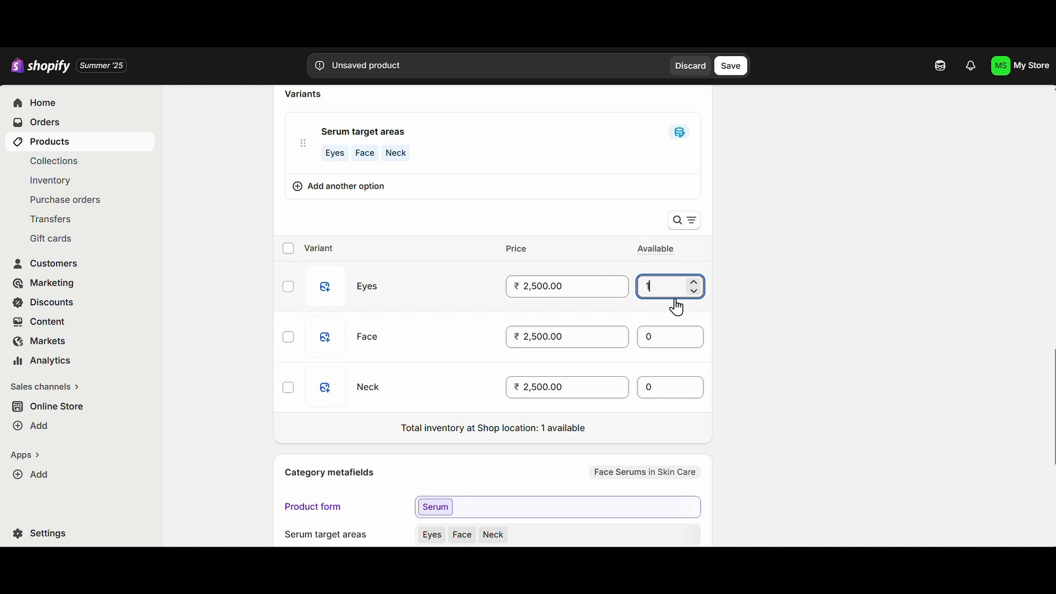
left_click(669, 335)
type("10")
left_click(665, 388)
type("10")
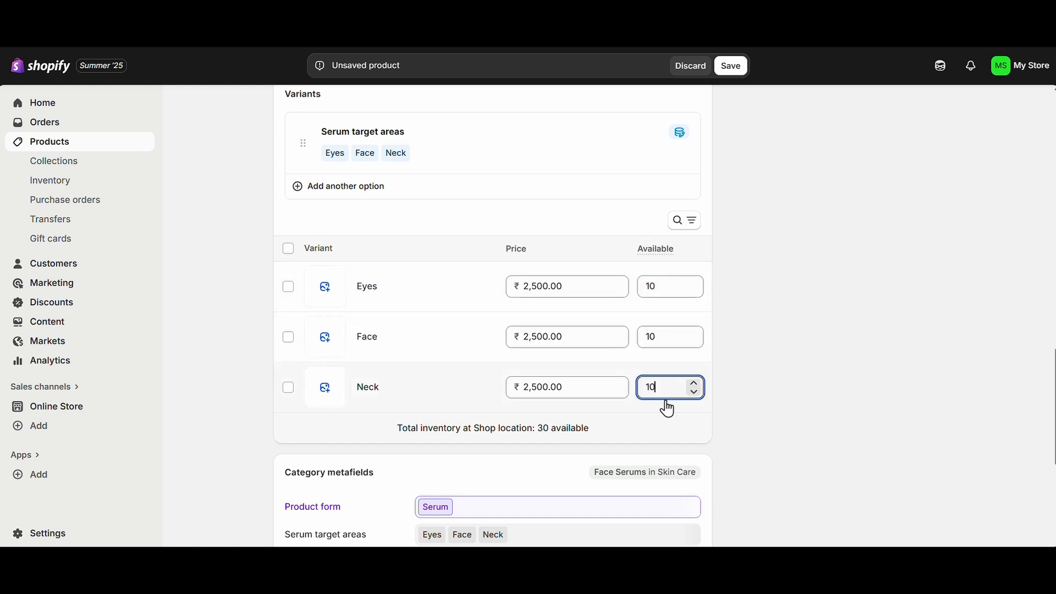
left_click(620, 452)
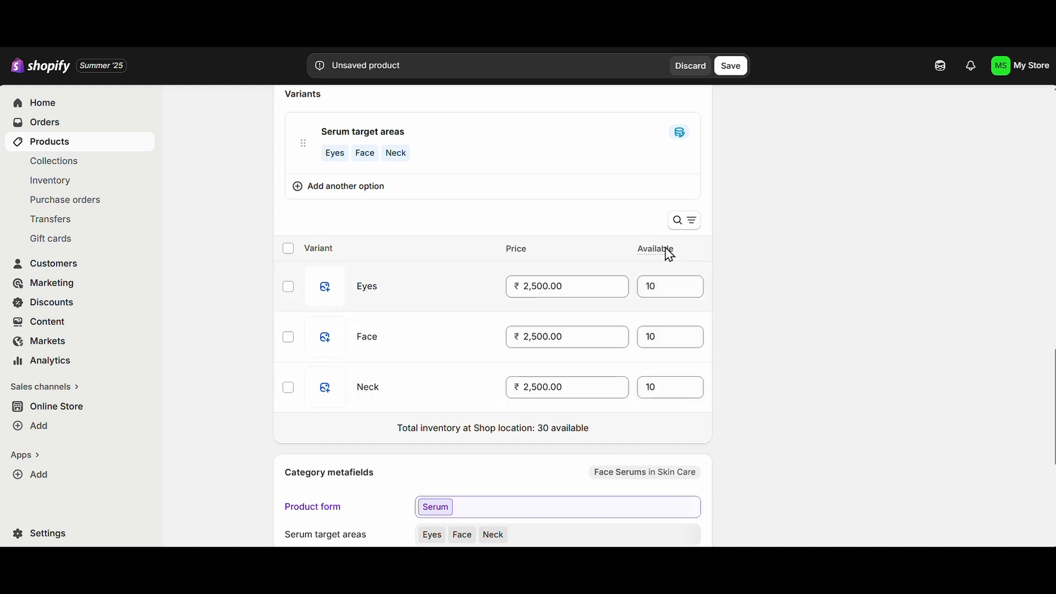
Step: Set the Eyes variant's available quantity to 0 and save the product
left_click(666, 287)
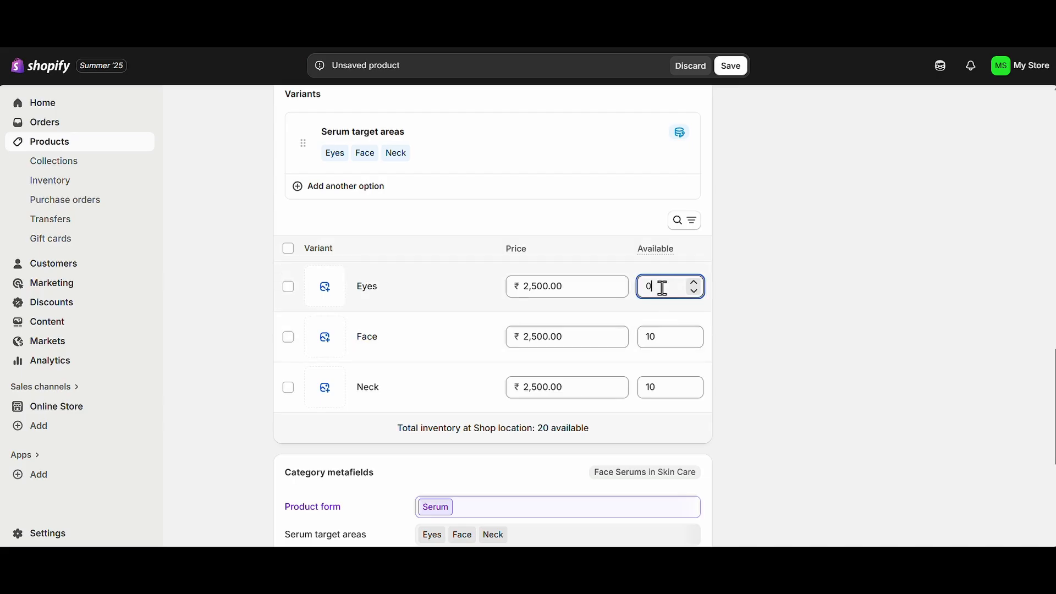
type("0")
key("Return")
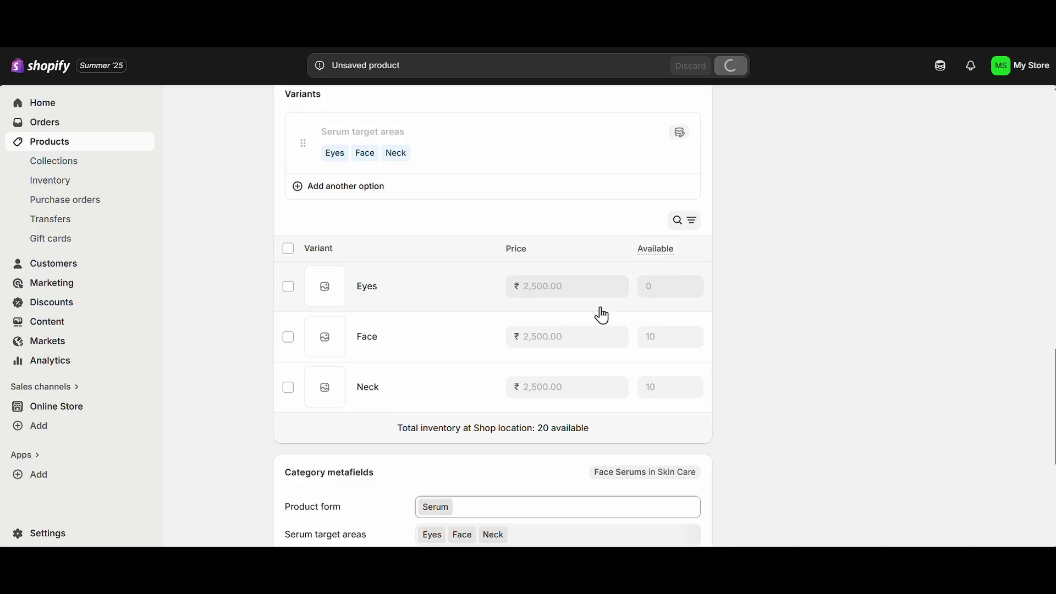
scroll(601, 313, "down", 3)
scroll(620, 271, "up", 1)
scroll(553, 328, "down", 3)
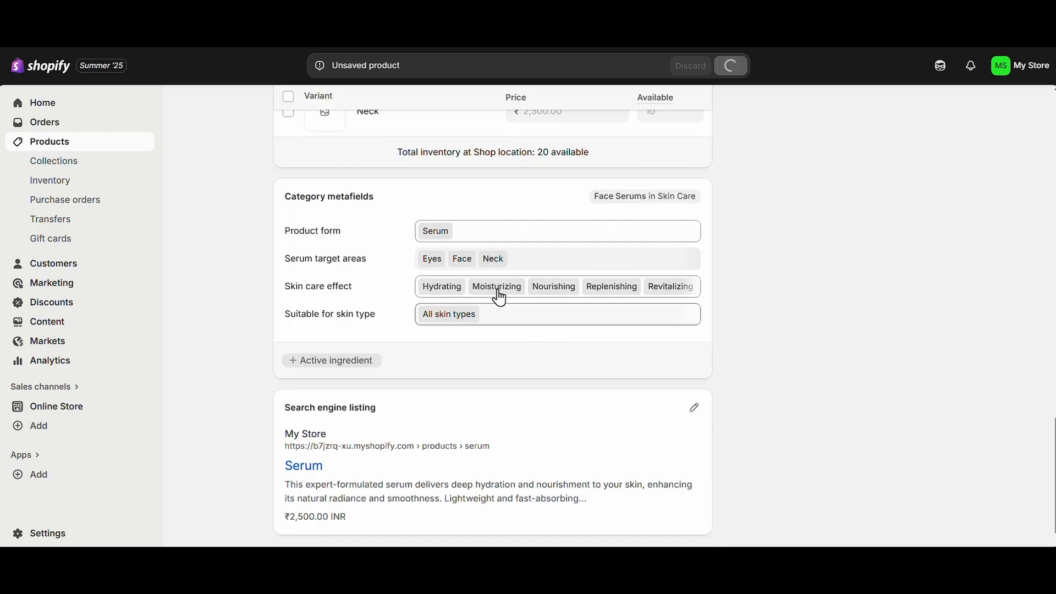
scroll(460, 255, "down", 1)
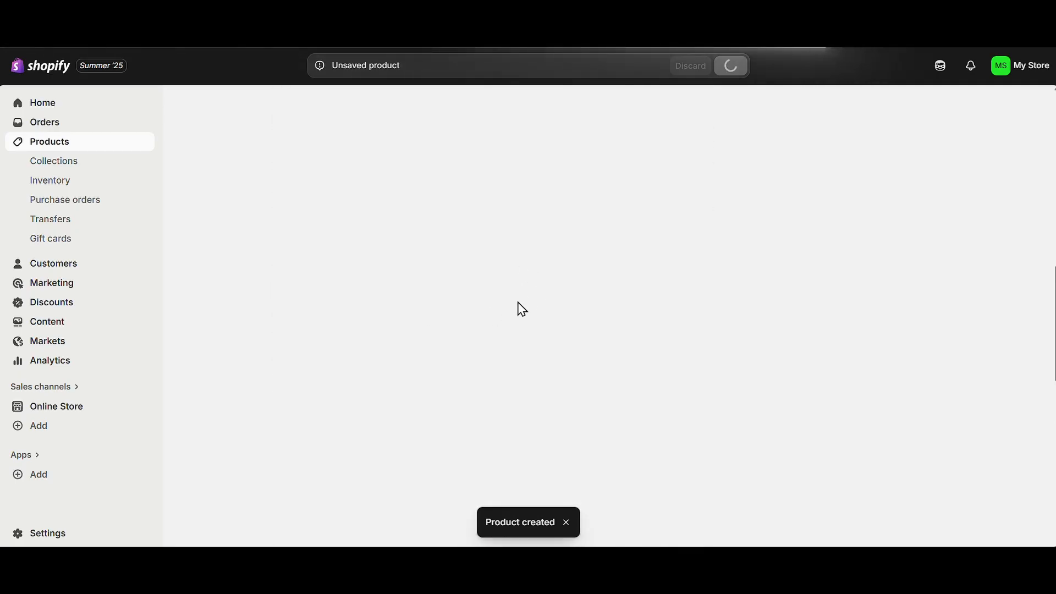
Step: Create and save a new manual collection titled Lotions from the product's organization settings, assigning the product to it
scroll(525, 357, "down", 3)
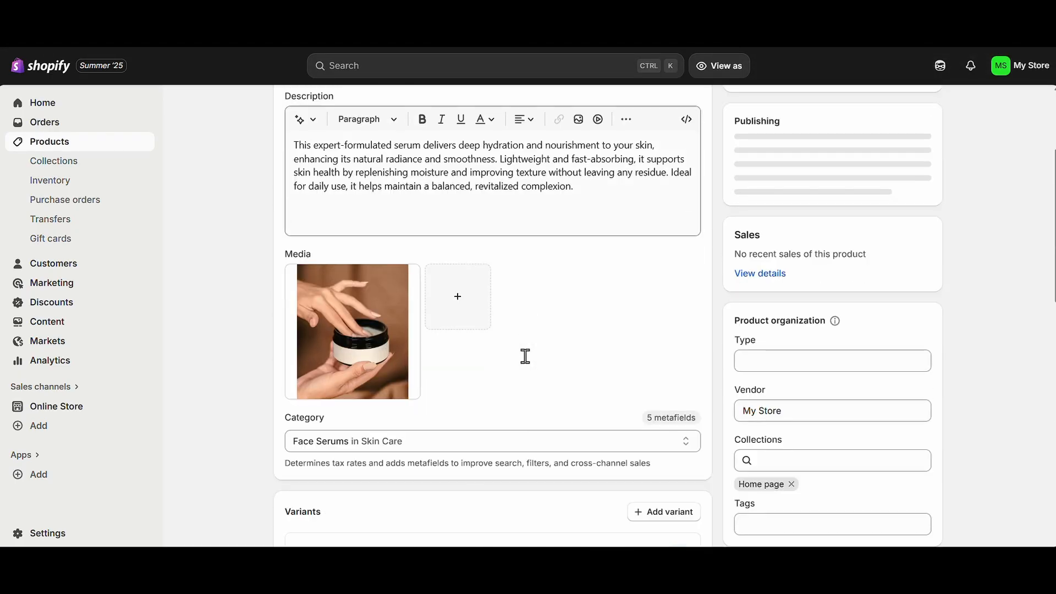
scroll(721, 376, "down", 1)
left_click(767, 379)
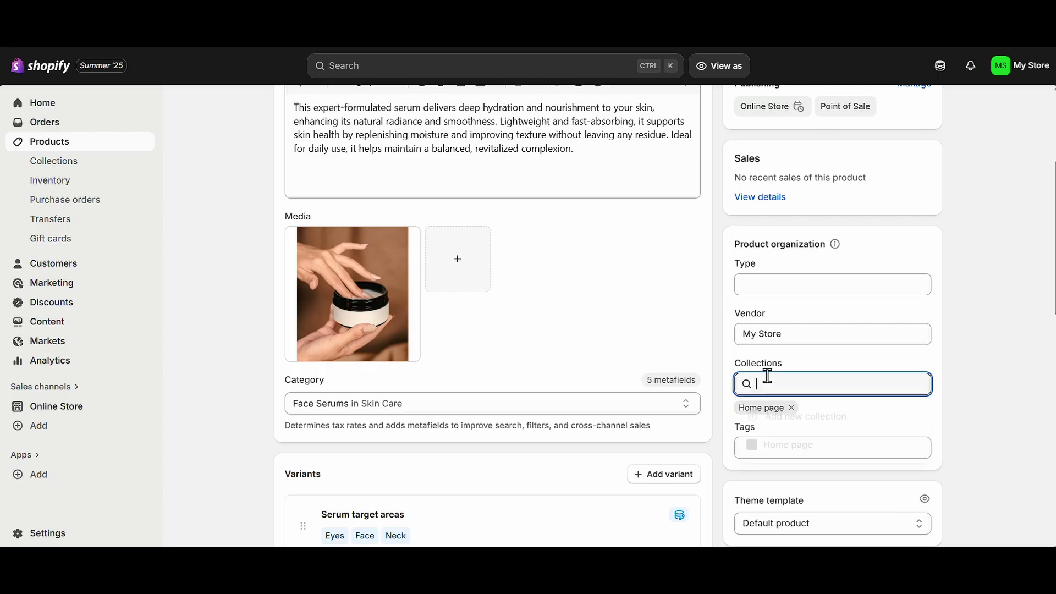
left_click(776, 418)
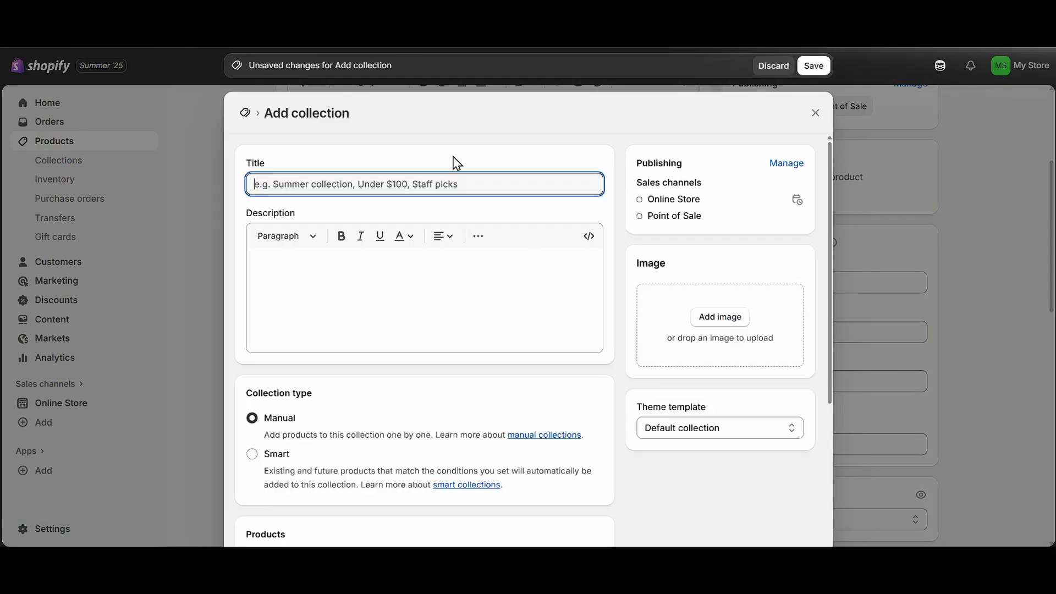
type("serum")
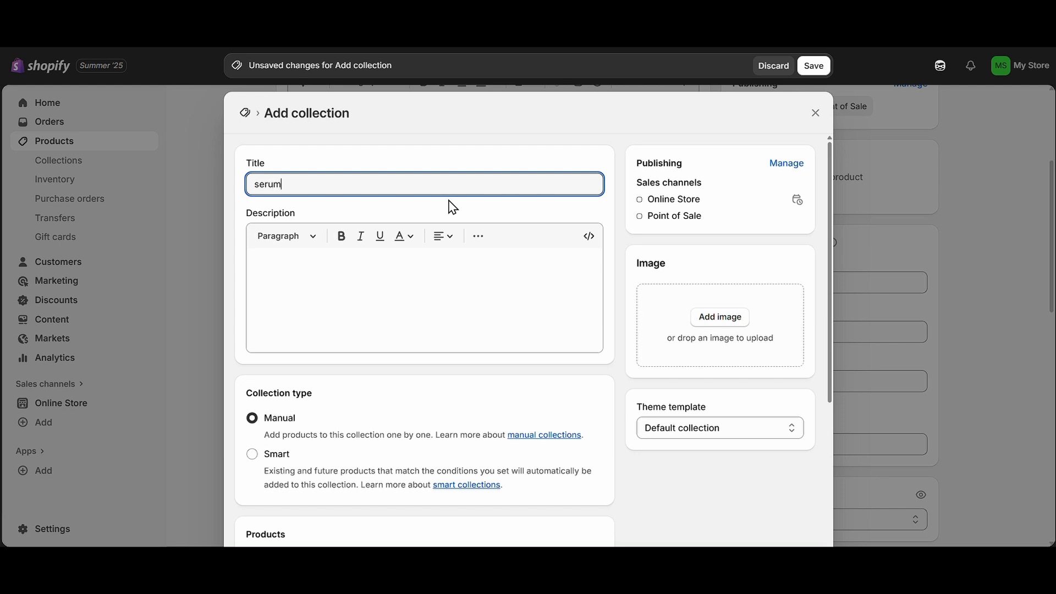
type("s")
double_click(383, 186)
type("Lotions")
left_click(389, 299)
scroll(382, 325, "down", 5)
scroll(678, 241, "up", 5)
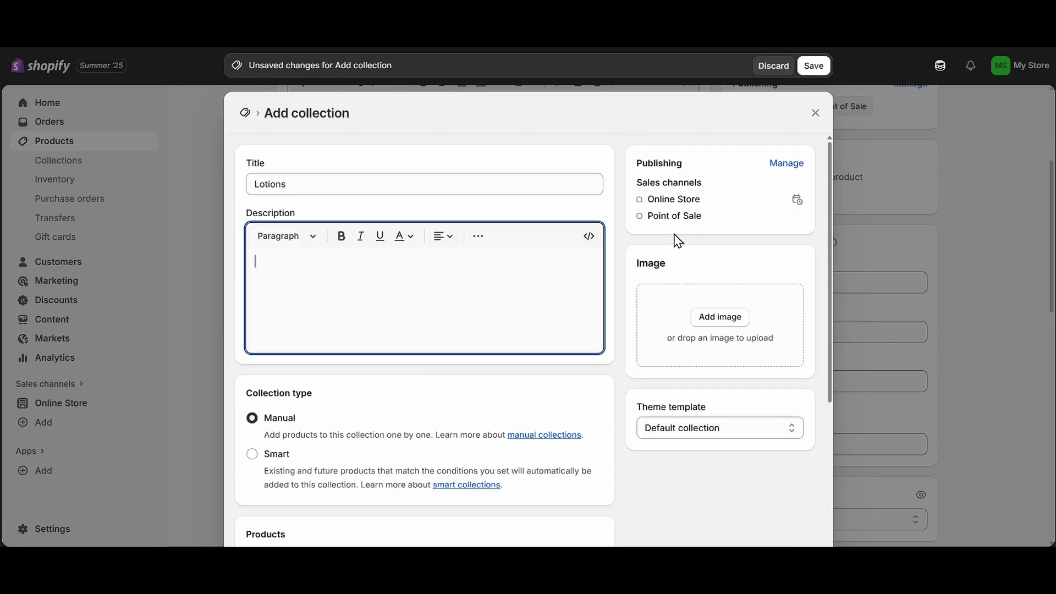
left_click(813, 66)
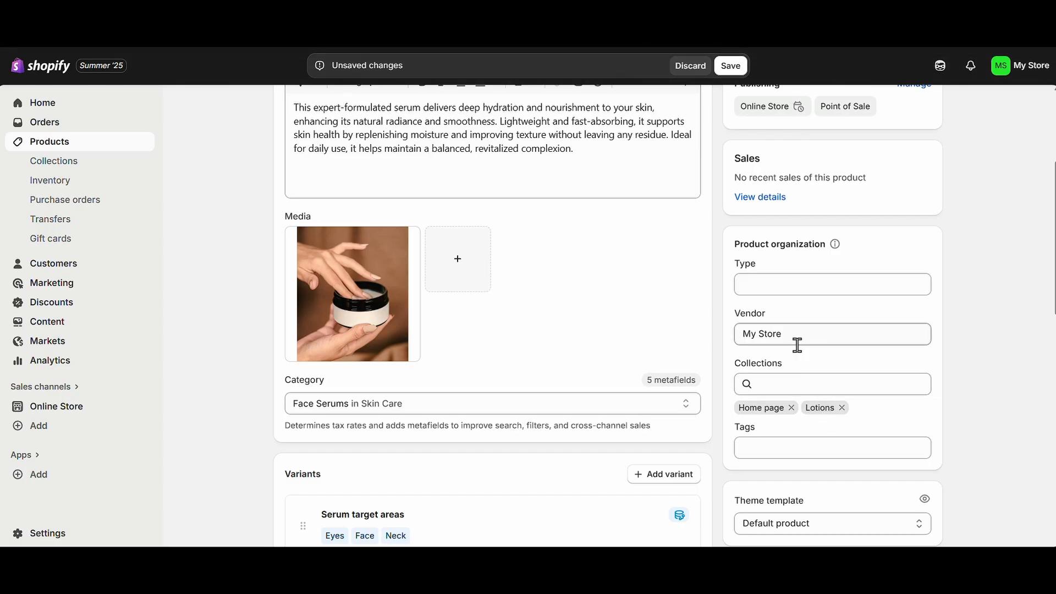
Step: Set the product type to new and save the product
left_click(805, 278)
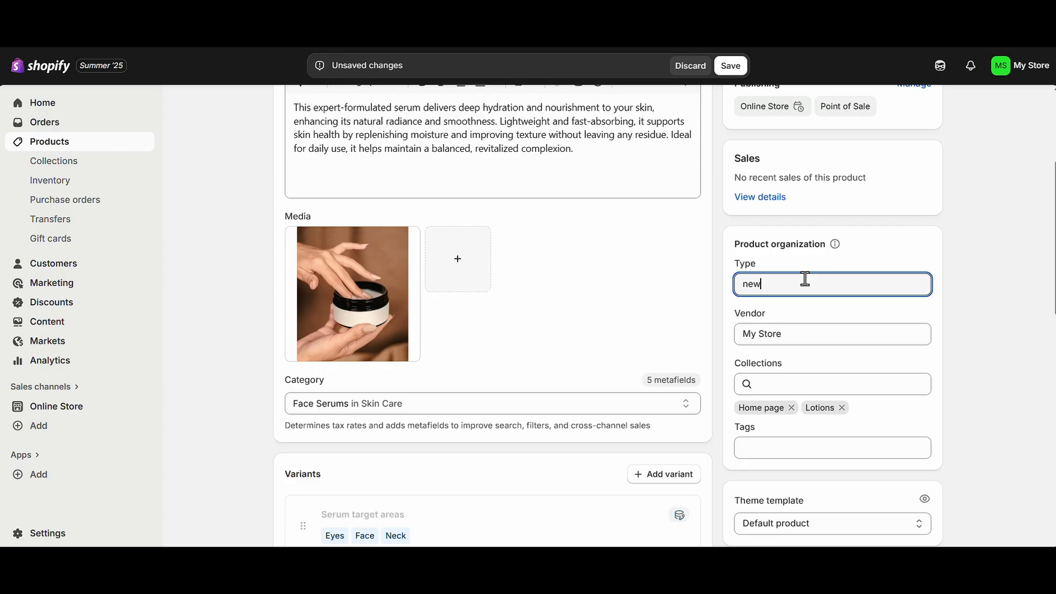
key("ctrl+s")
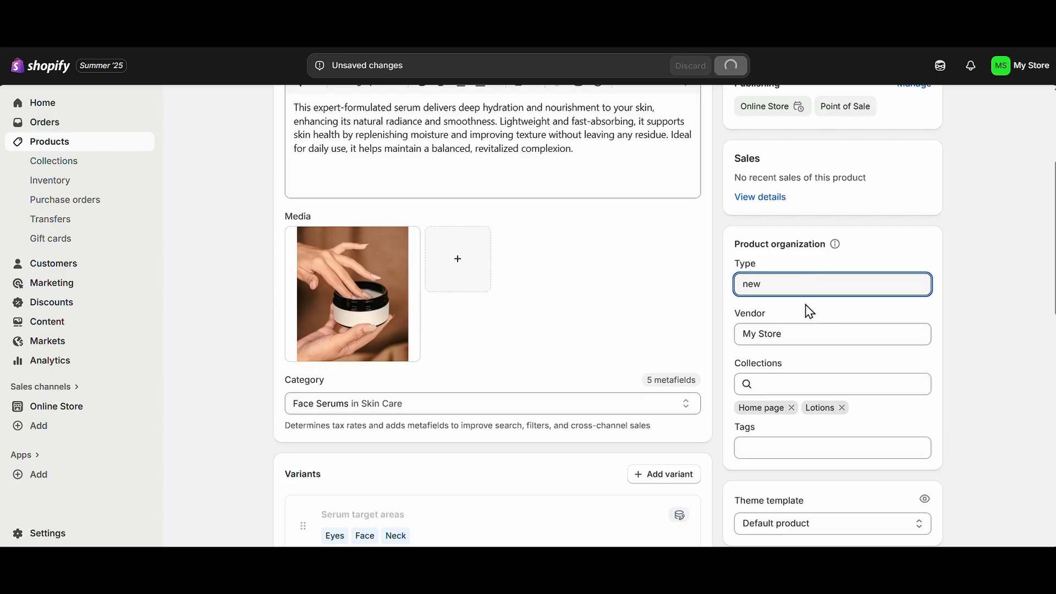
Step: Add the tag best seller to the product
scroll(808, 330, "down", 1)
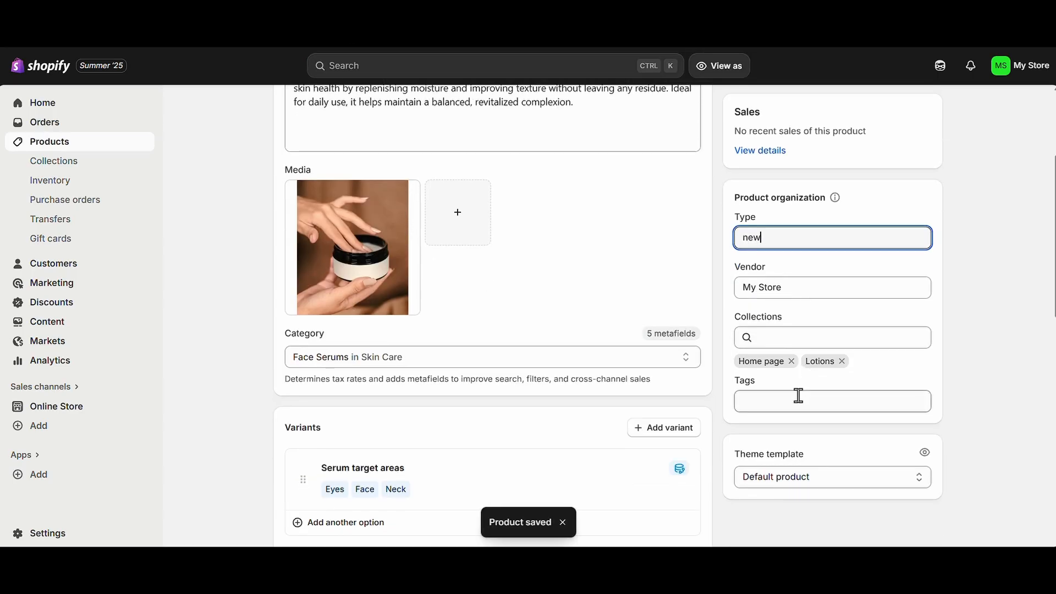
left_click(799, 396)
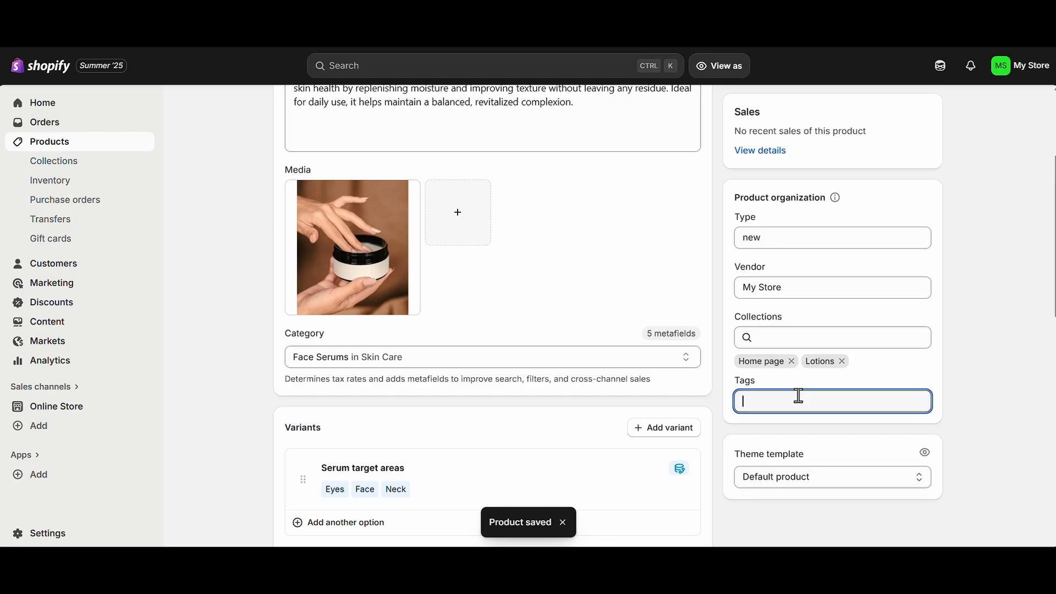
type("best se")
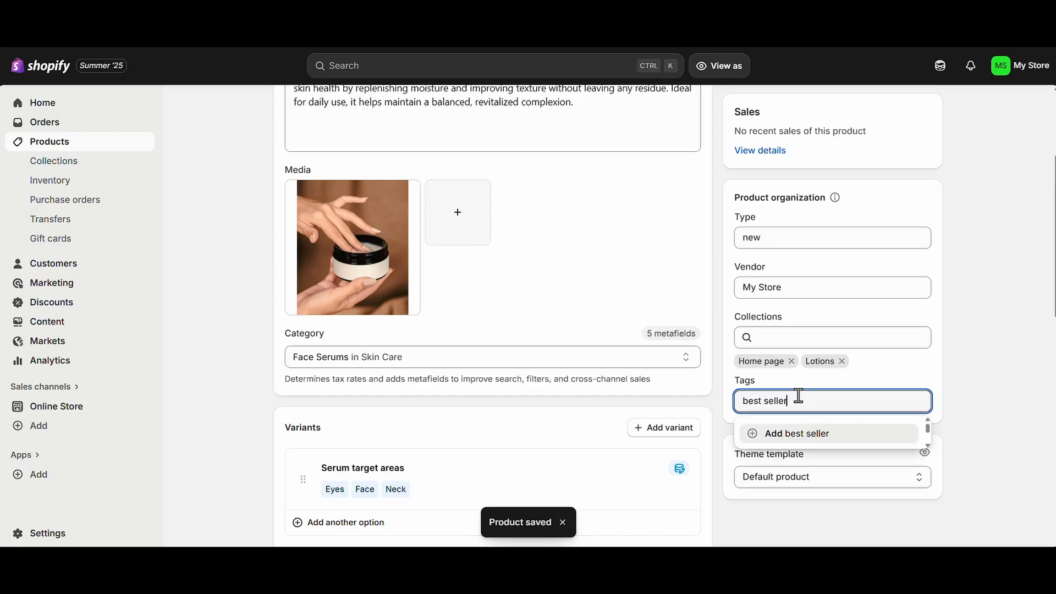
type("ller")
left_click(811, 434)
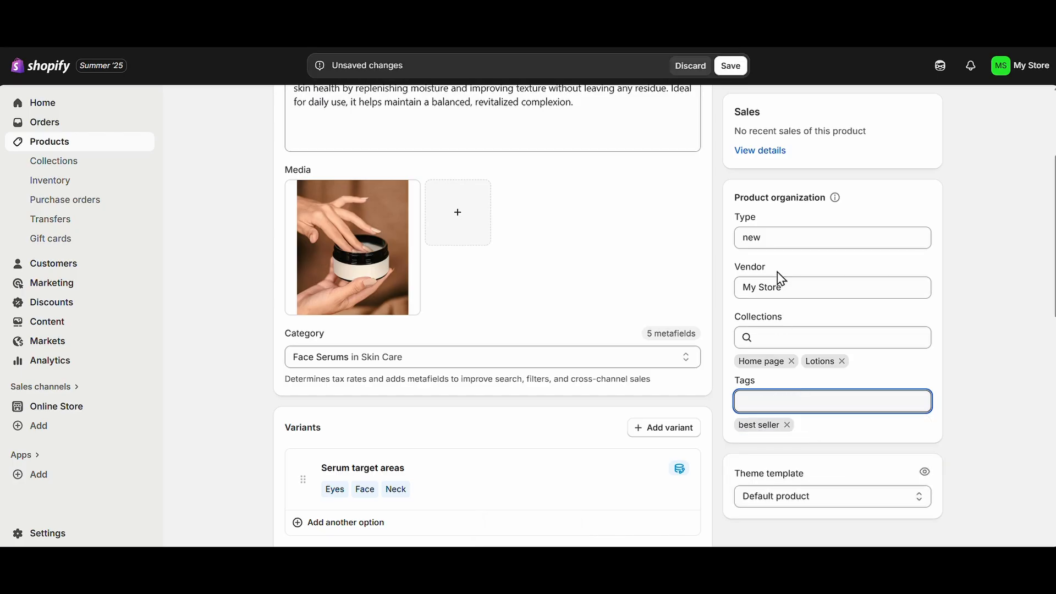
Step: Replace the product type in the organization settings with Serum
left_click(769, 238)
key("ctrl+a")
key("BackSpace")
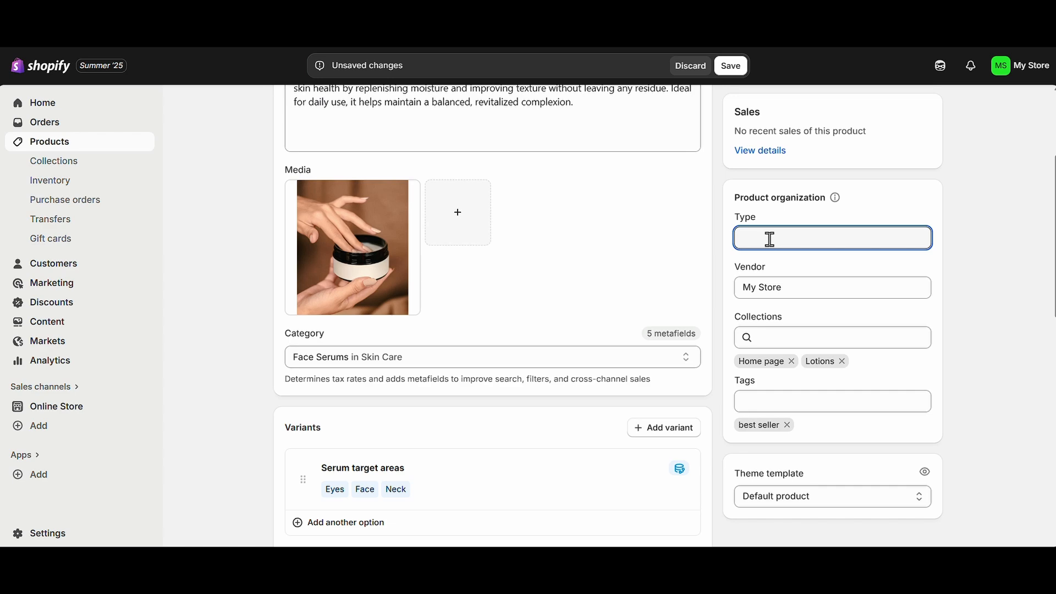
scroll(370, 365, "up", 3)
scroll(371, 368, "down", 10)
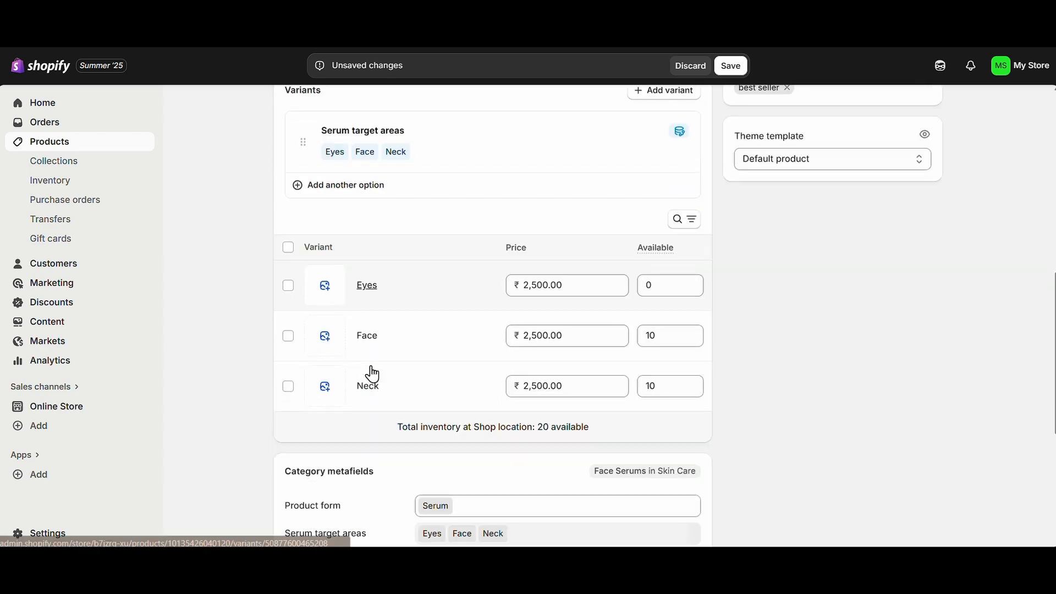
scroll(372, 374, "down", 5)
scroll(372, 374, "up", 15)
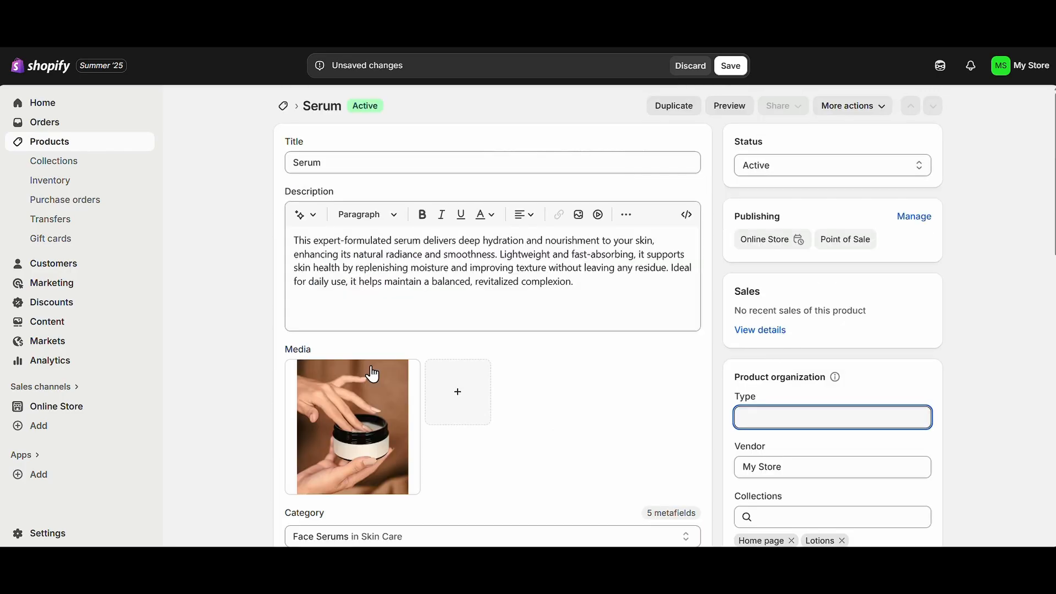
type("Serum")
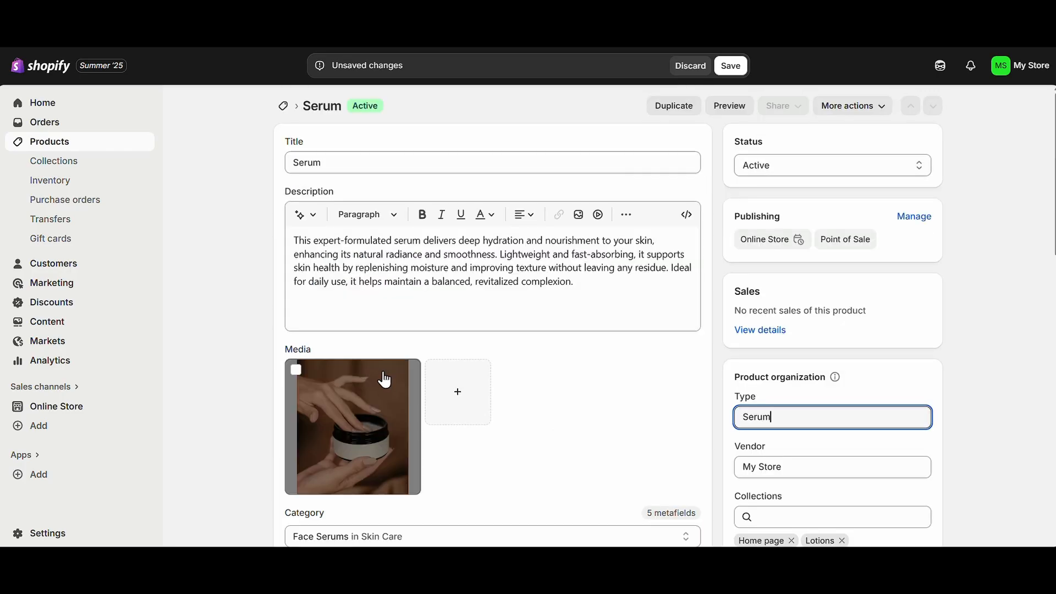
left_click(804, 445)
Step: Add the tag new to the product, then save it and return to the product list
scroll(804, 444, "down", 4)
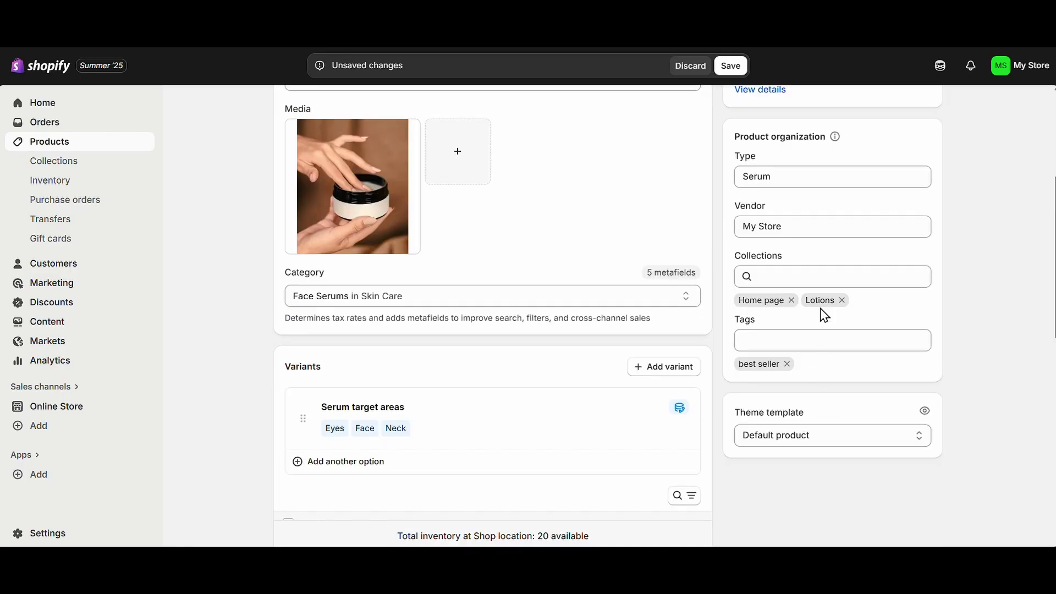
left_click(811, 336)
type("new")
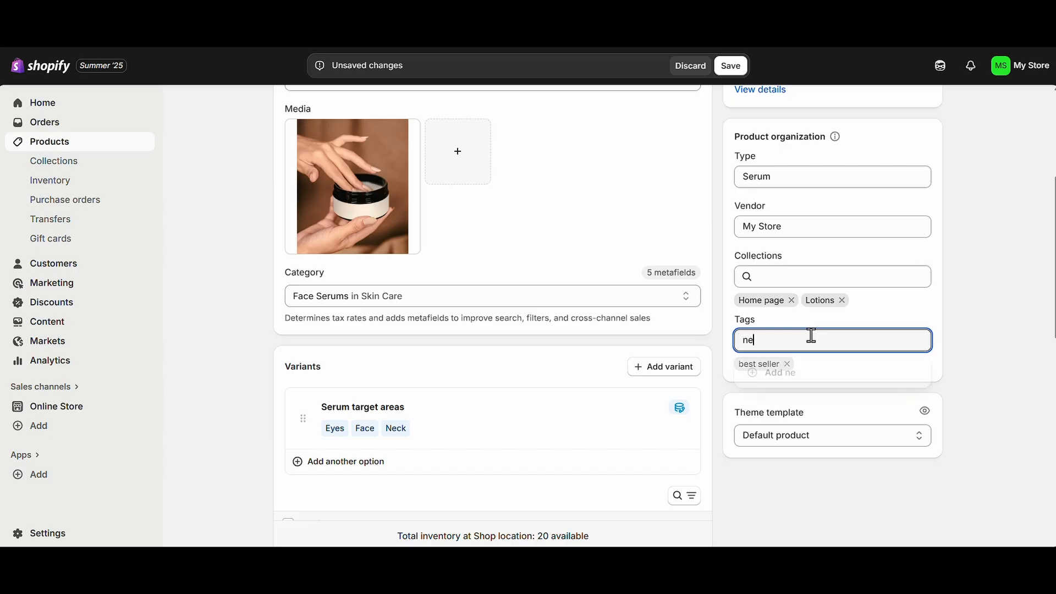
left_click(807, 373)
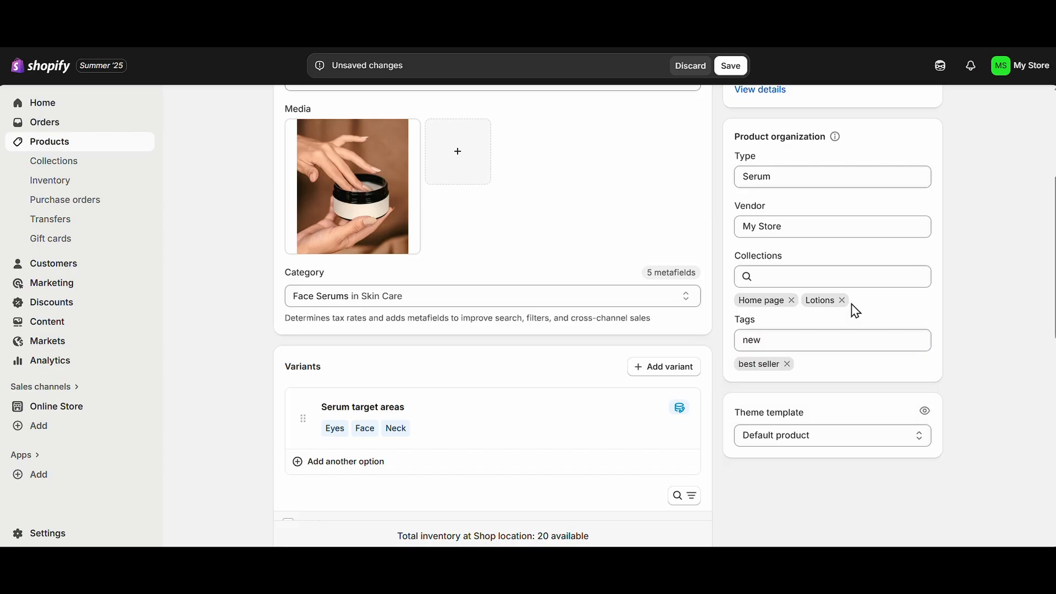
left_click(808, 338)
left_click(804, 374)
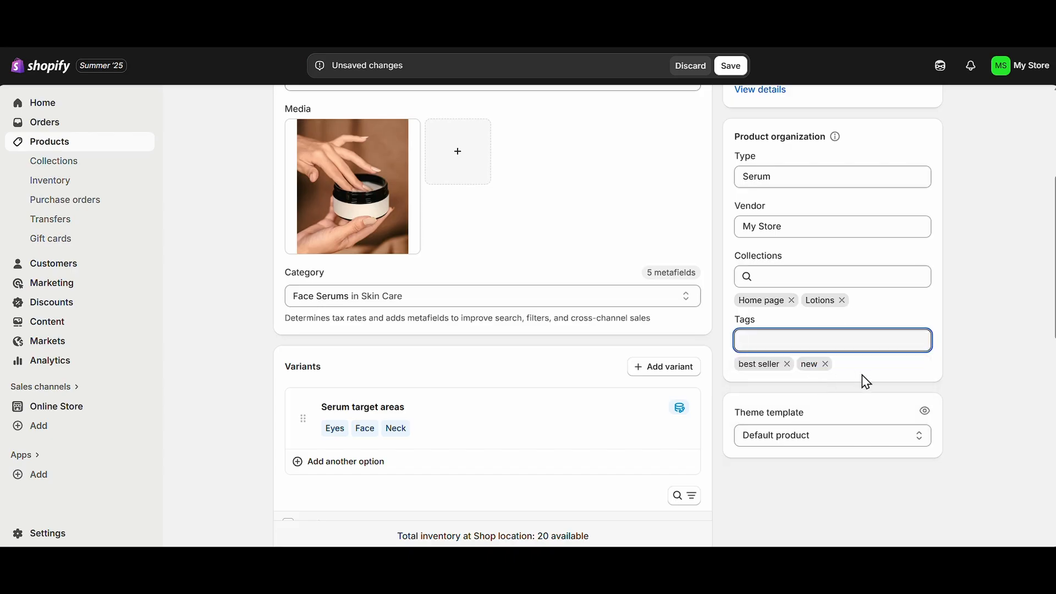
scroll(863, 375, "up", 4)
left_click(718, 67)
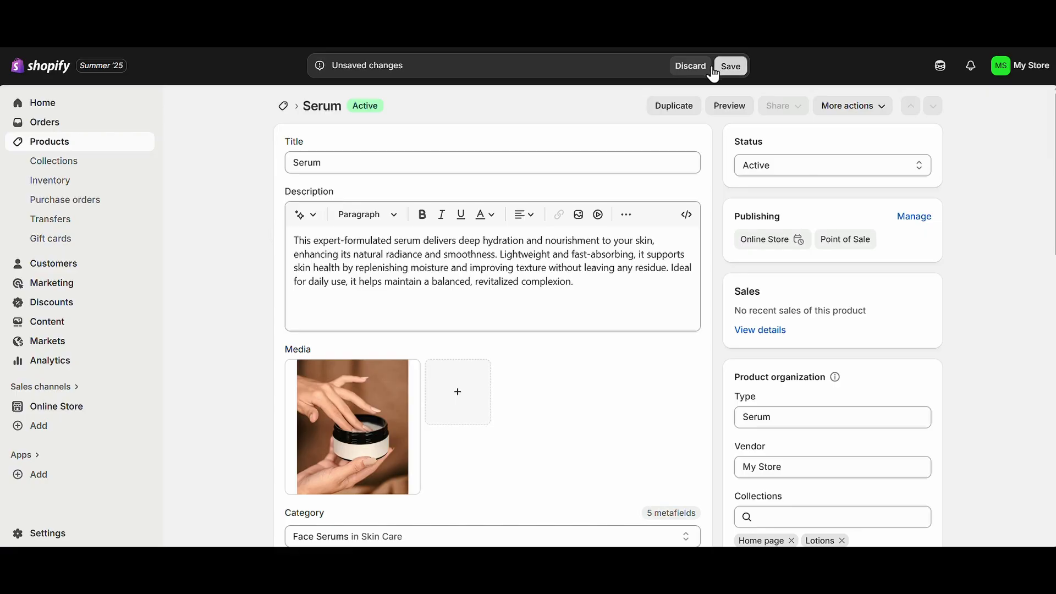
scroll(338, 240, "up", 5)
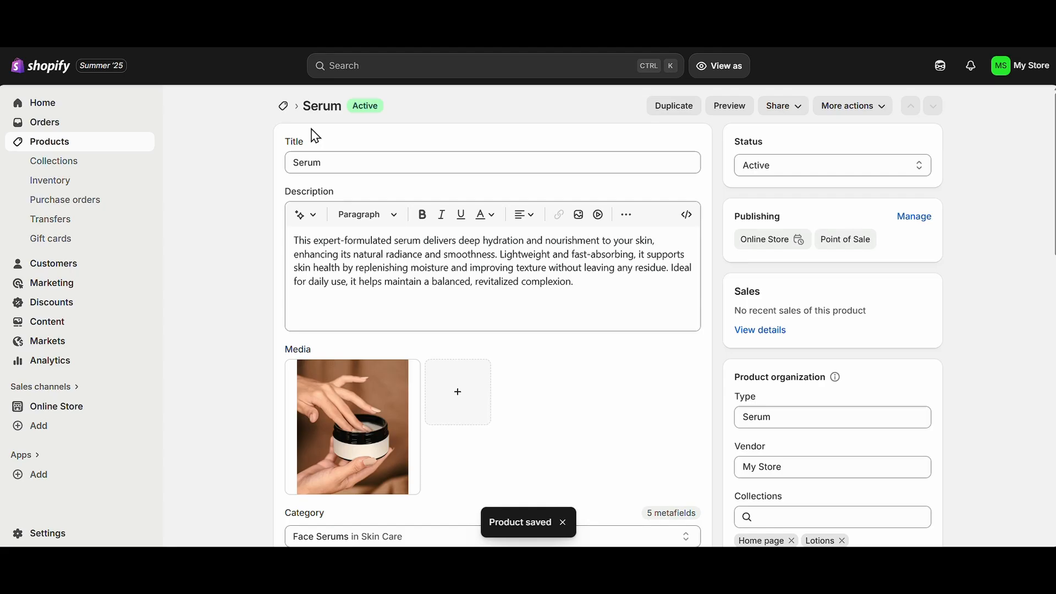
left_click(283, 105)
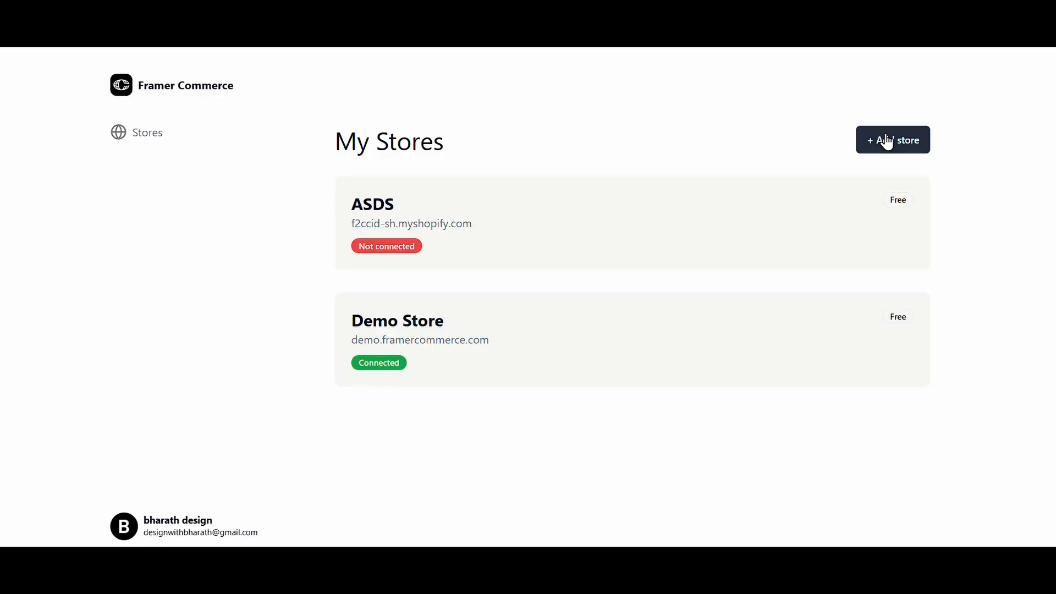
Step: Switch to Framer Commerce and start adding a new store with the name FC video
left_click(888, 142)
left_click(534, 211)
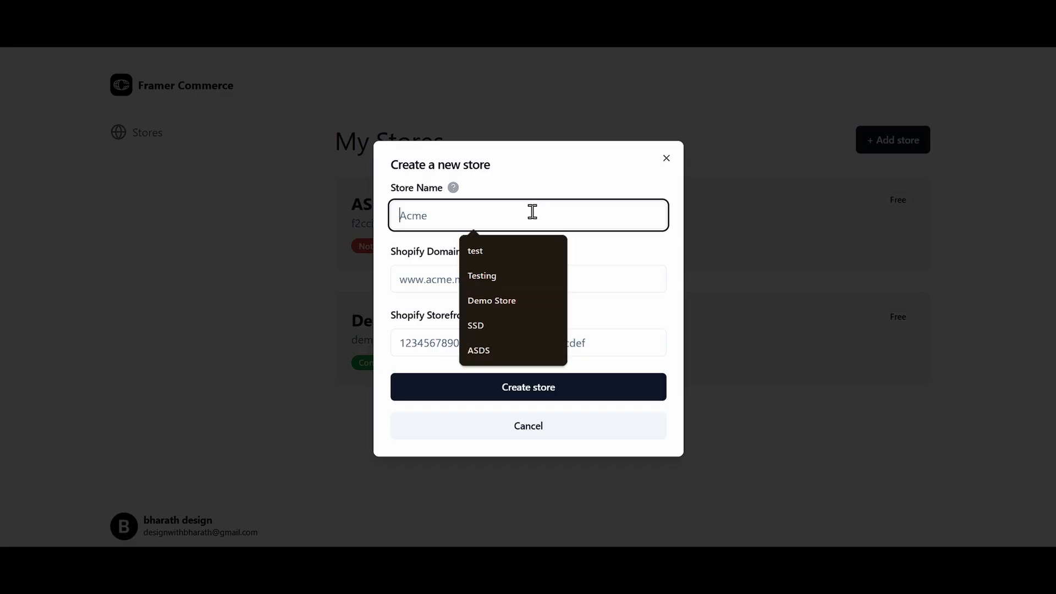
left_click(551, 177)
left_click(525, 205)
type("FC video")
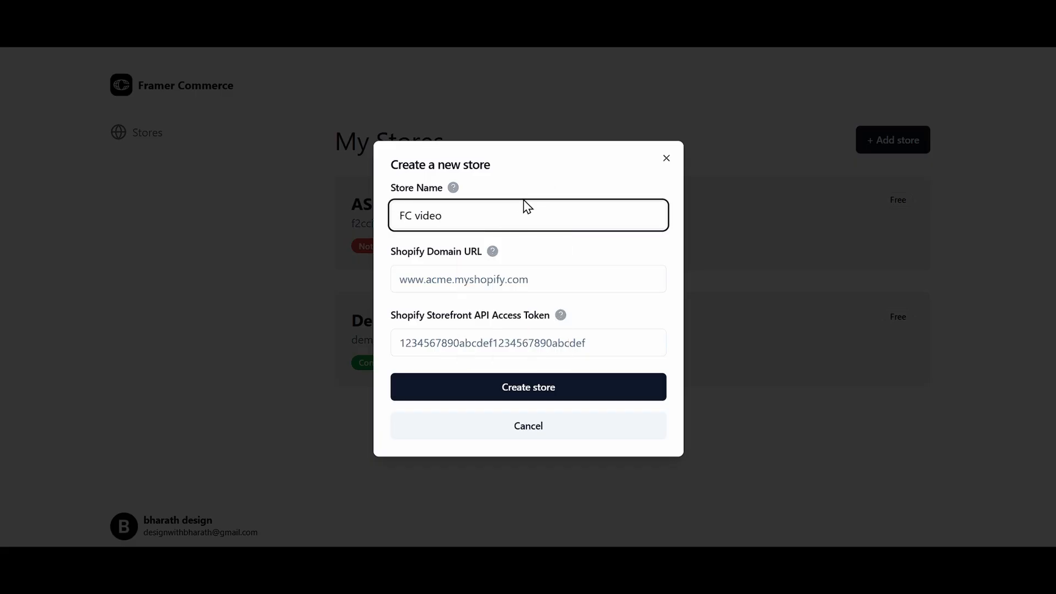
left_click(556, 278)
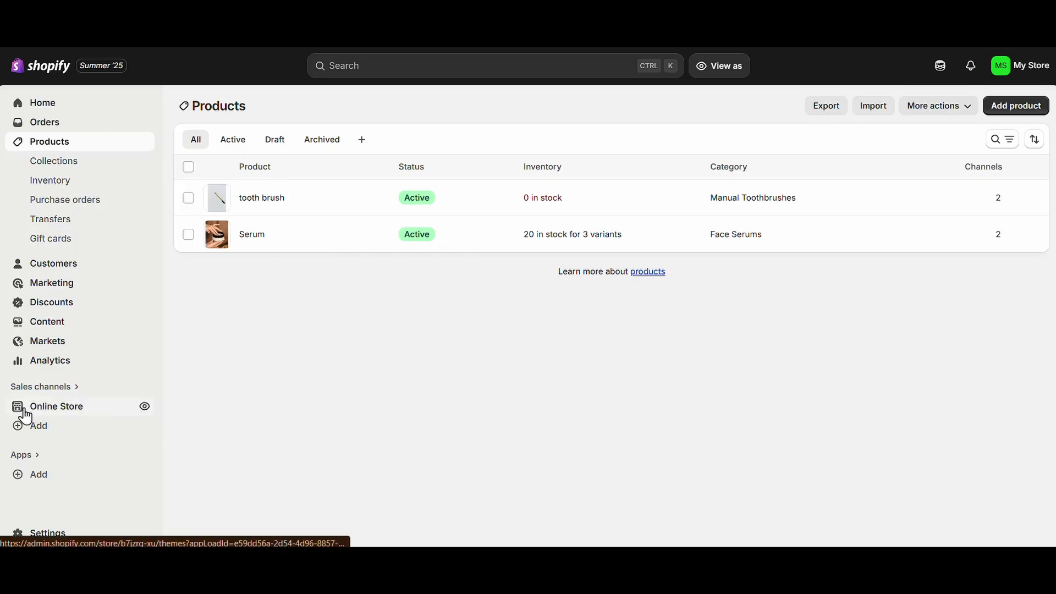
left_click(144, 408)
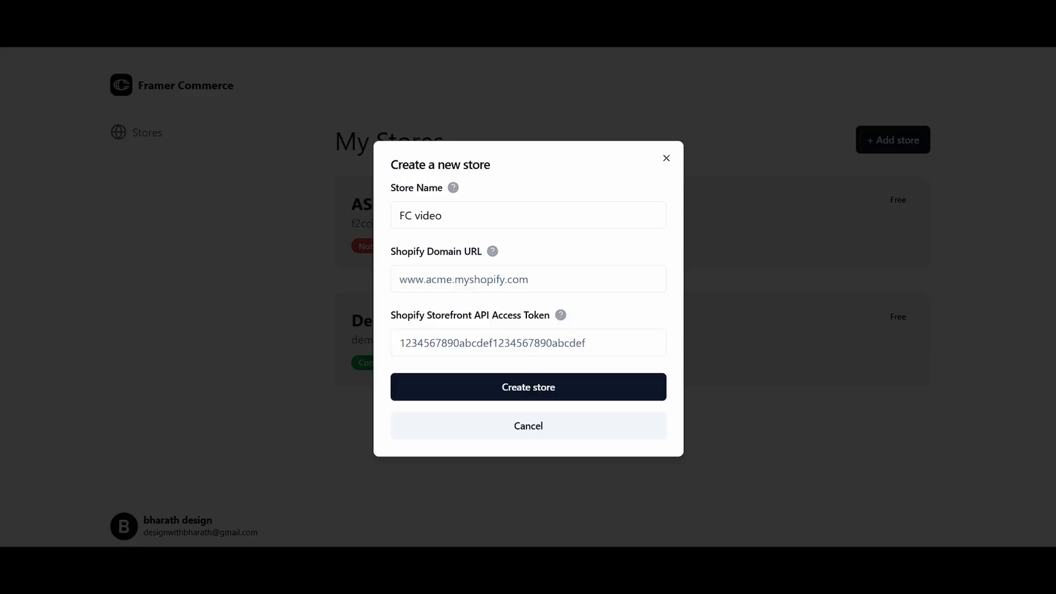
left_click(477, 282)
type("https://b7jzrq-xu.myshopify.com/")
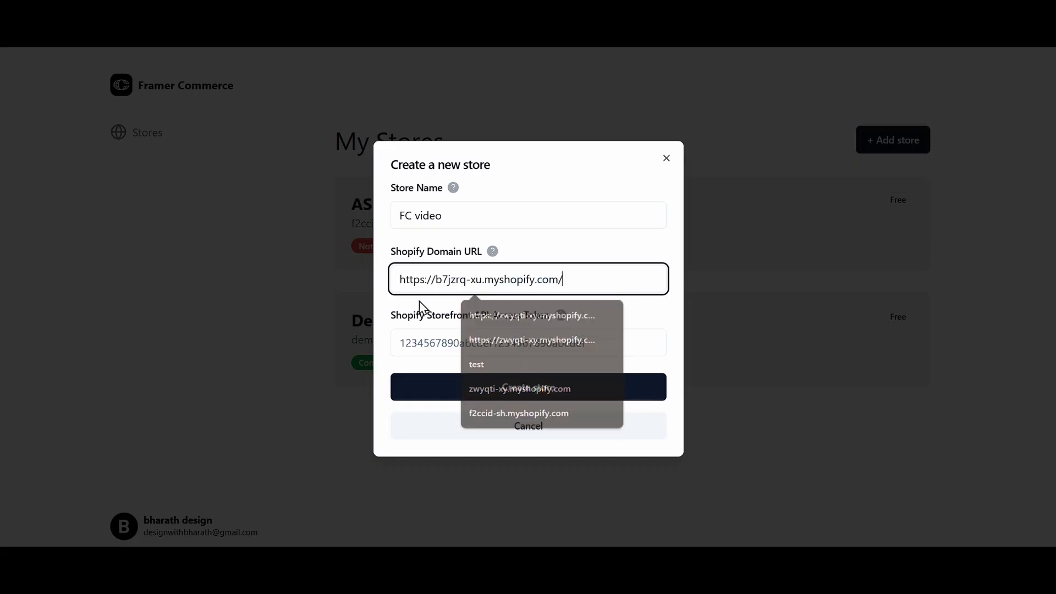
left_click(419, 301)
left_click(455, 338)
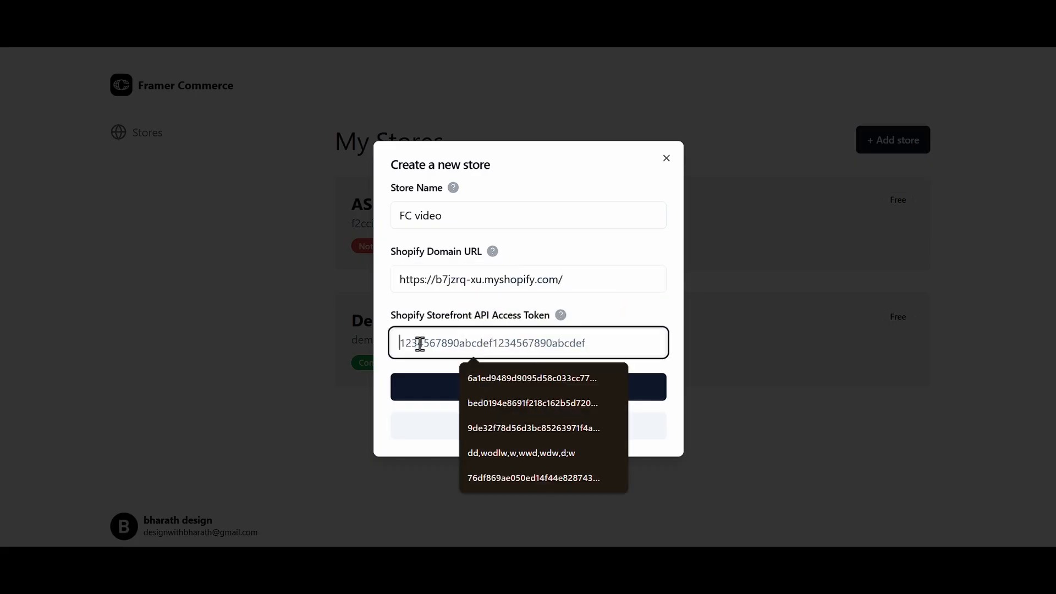
left_click(484, 286)
key("ctrl+a")
key("BackSpace")
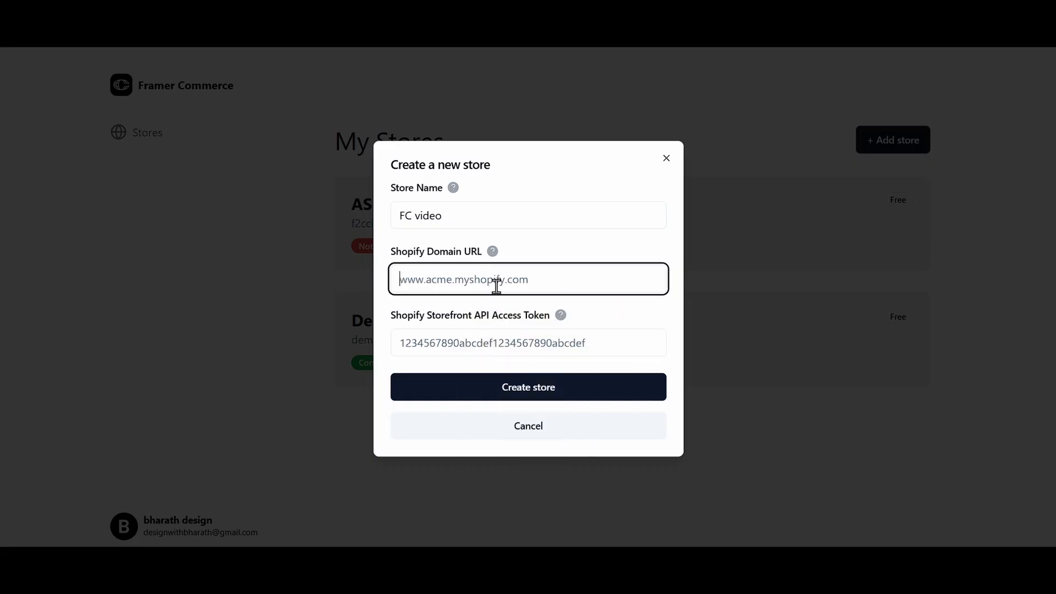
left_click(497, 285)
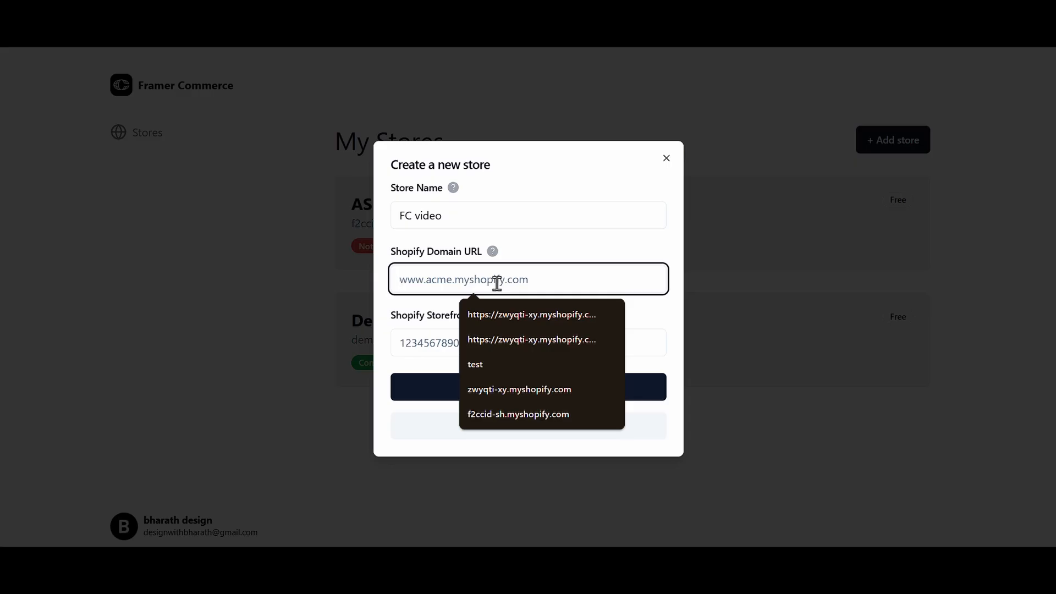
type("https://b7jzrq-xu.myshopify.com/")
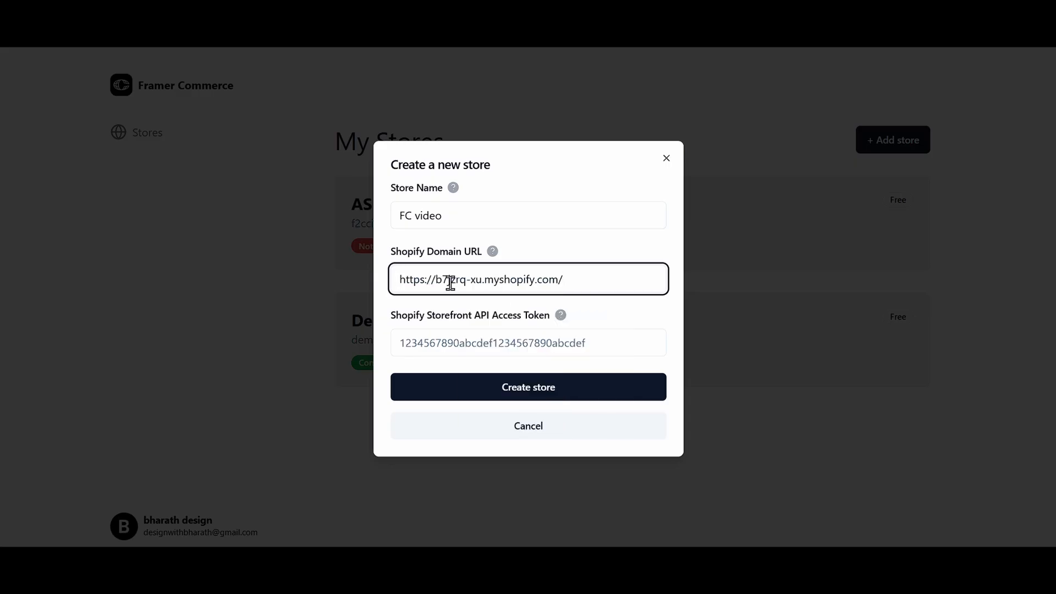
Step: Switch to the Shopify admin, find the App development settings by searching for create app, and allow custom app development
left_click(507, 353)
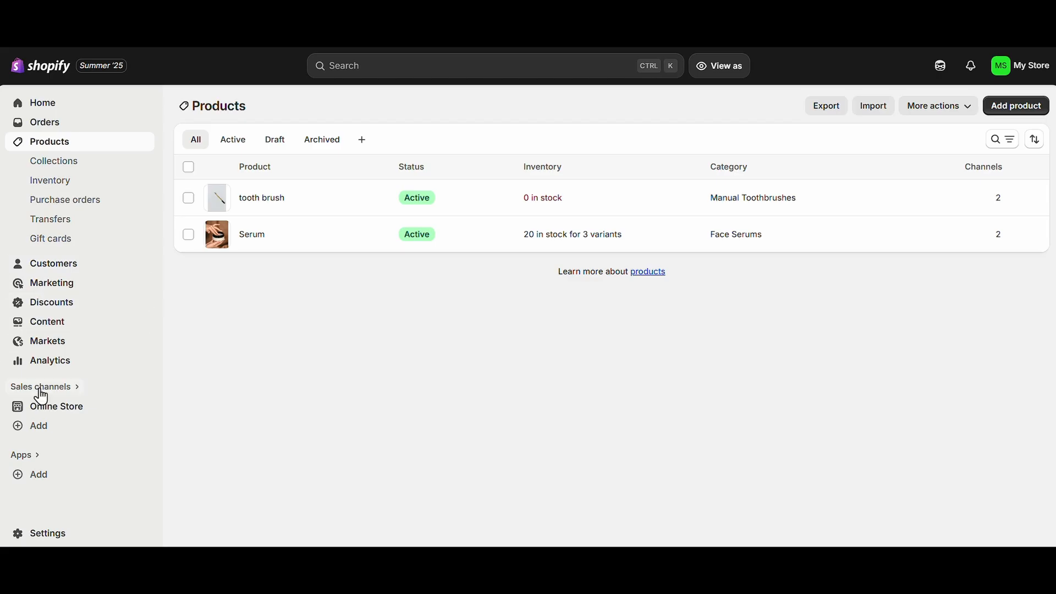
left_click(355, 71)
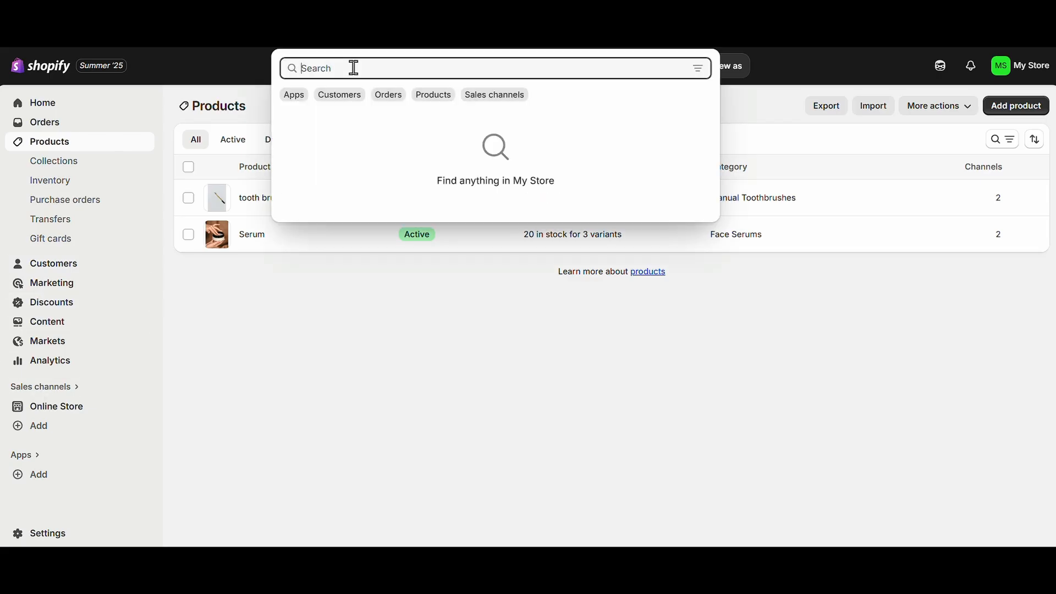
type("create app")
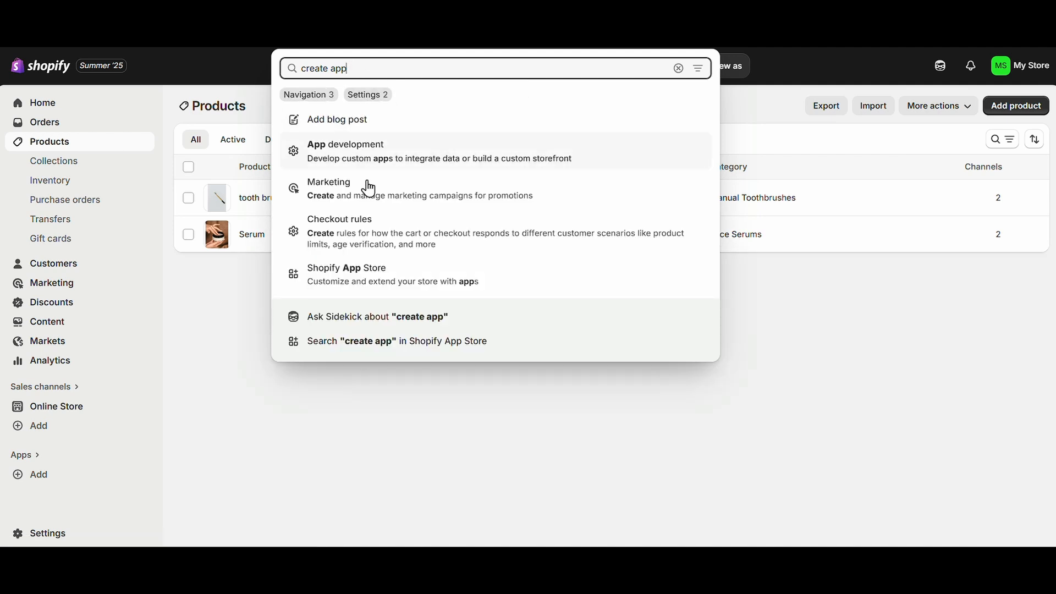
left_click(370, 146)
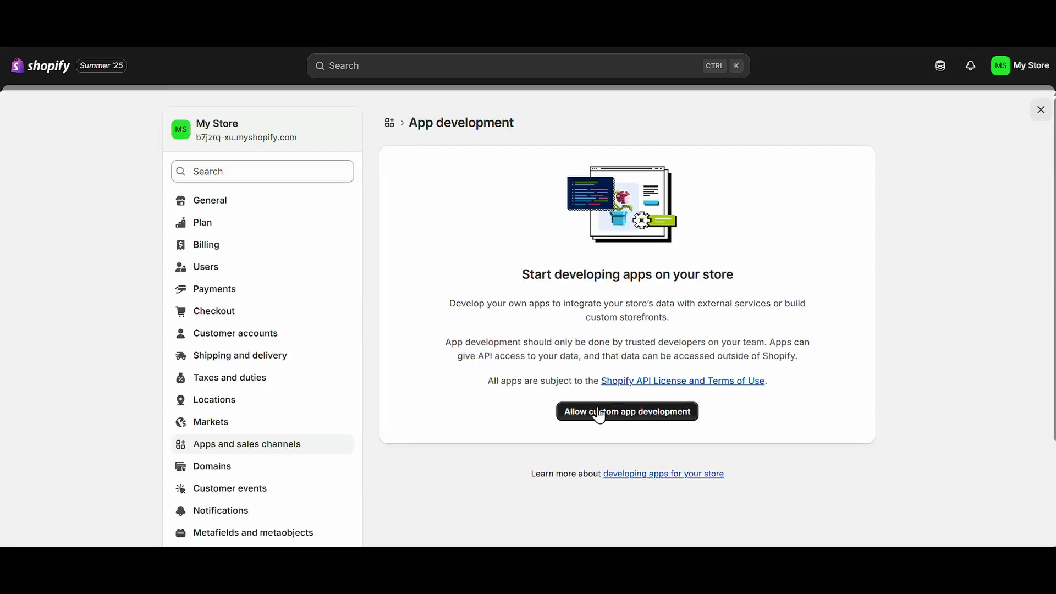
left_click(600, 413)
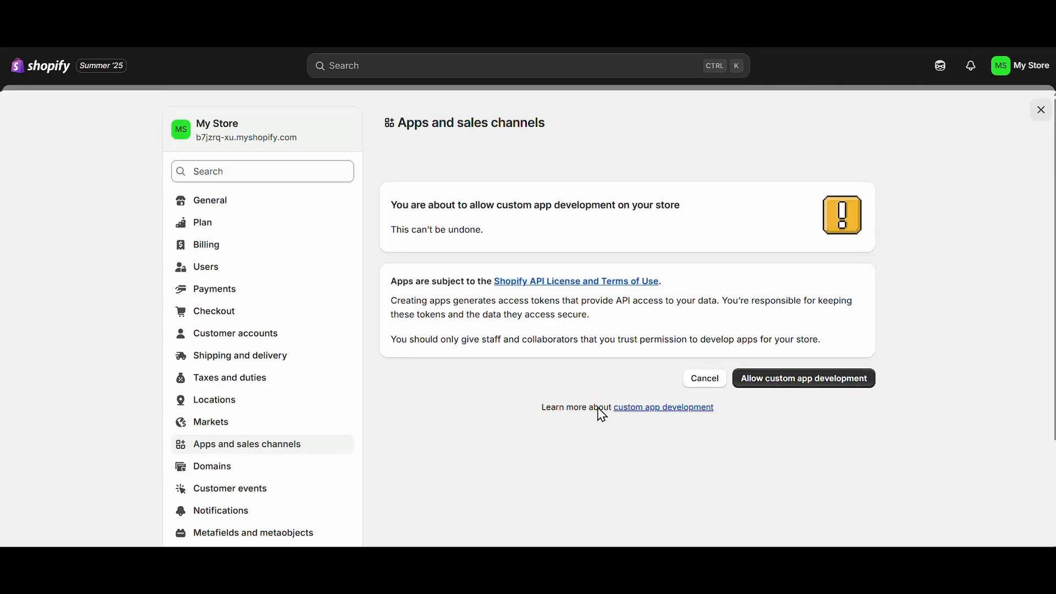
left_click(771, 381)
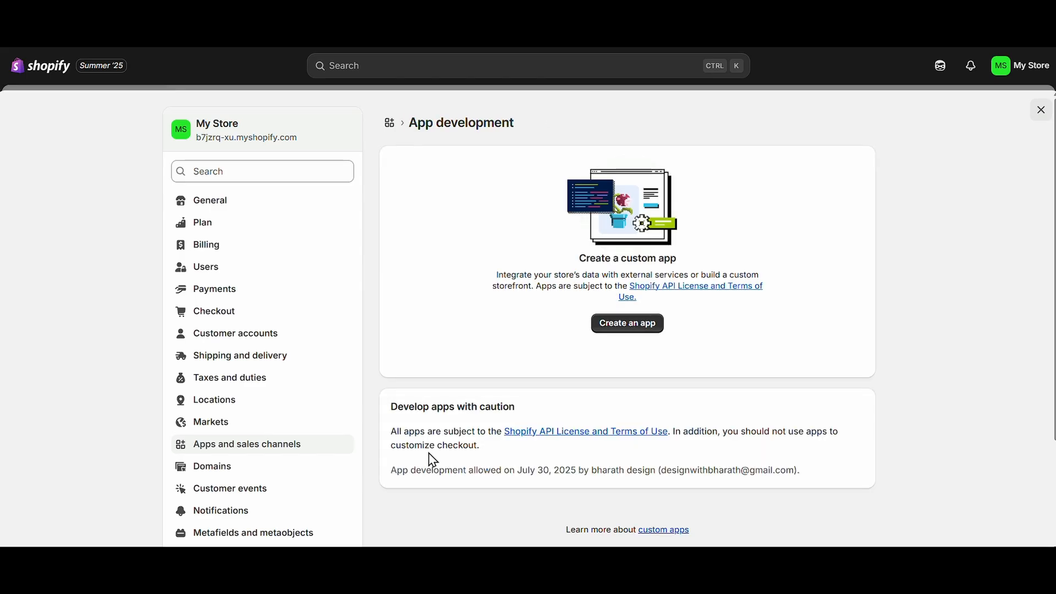
Step: Create a custom app named FC, keeping the default app developer
left_click(605, 334)
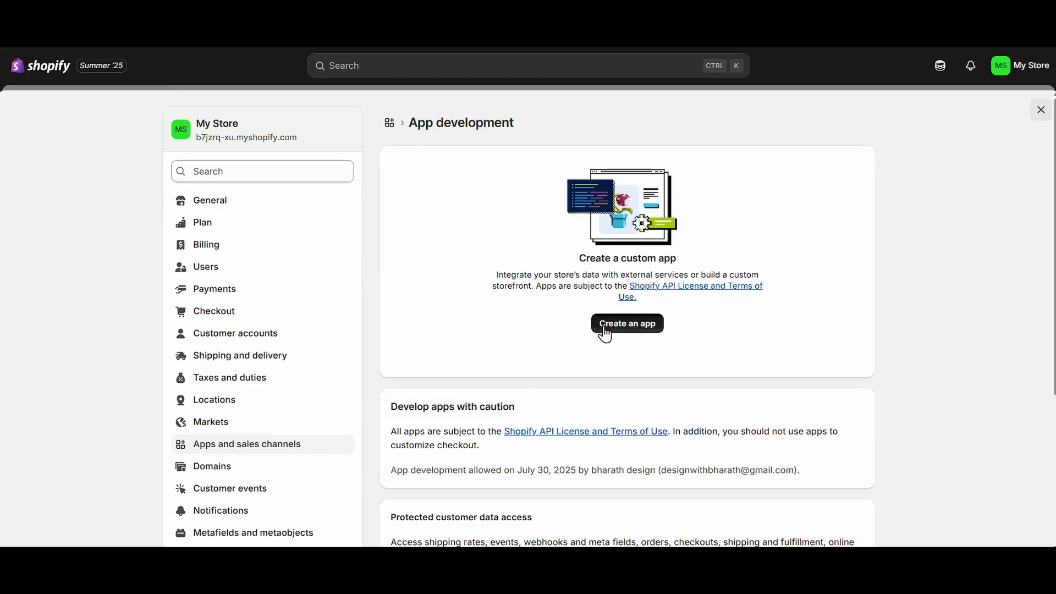
type("FC")
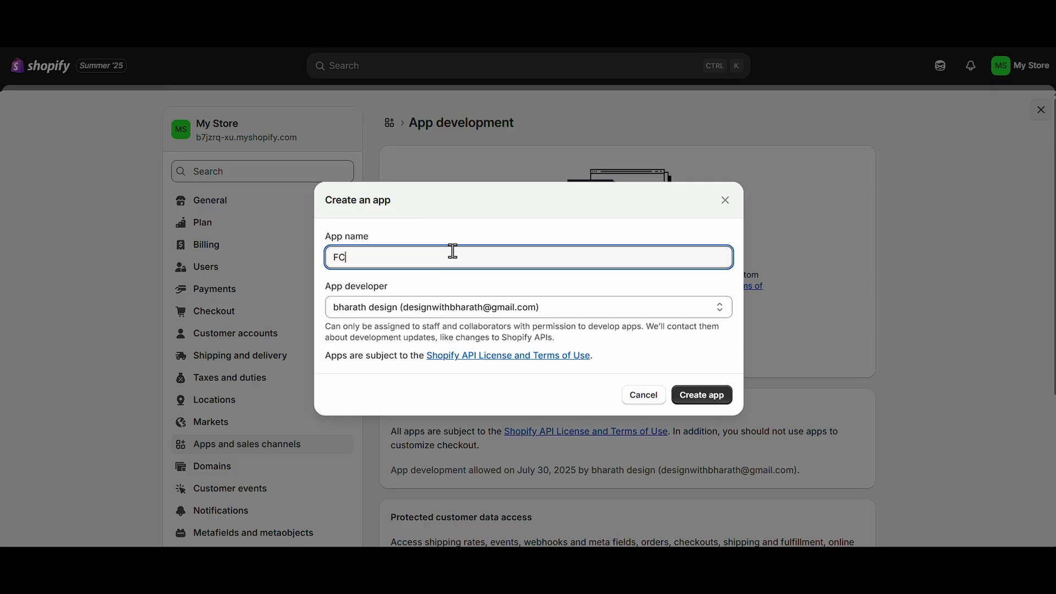
left_click(713, 406)
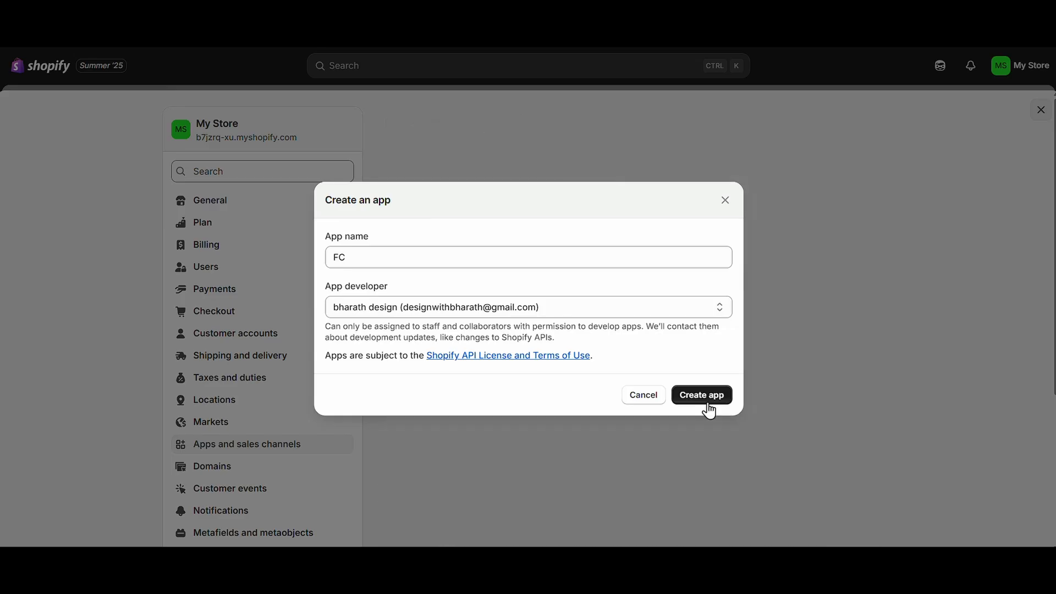
Step: Open the FC app's Storefront API scopes and enable every checkout, content and customer access scope
scroll(492, 353, "down", 1)
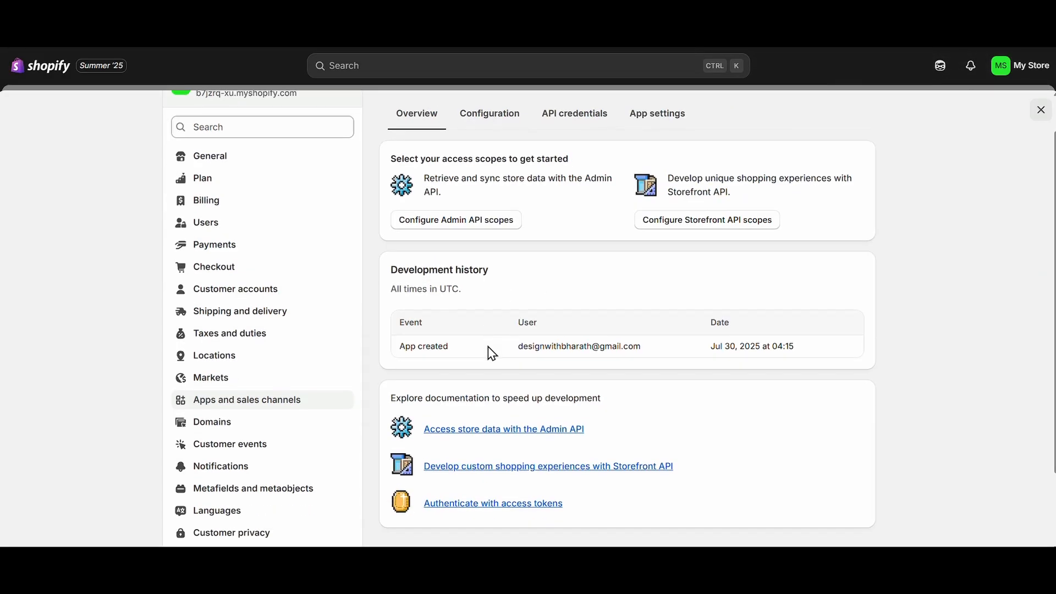
scroll(484, 340, "up", 1)
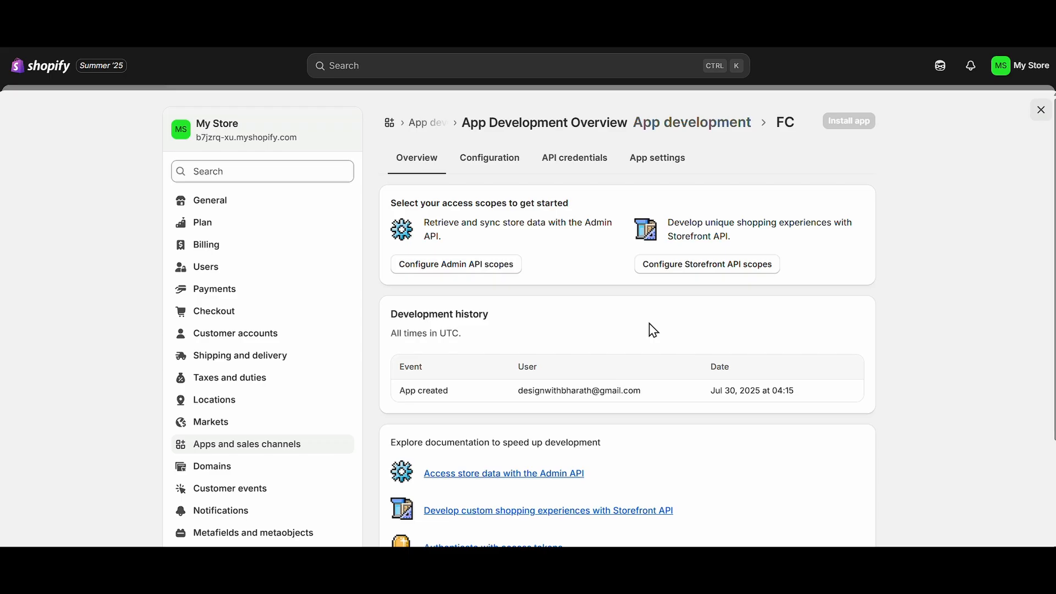
left_click(657, 268)
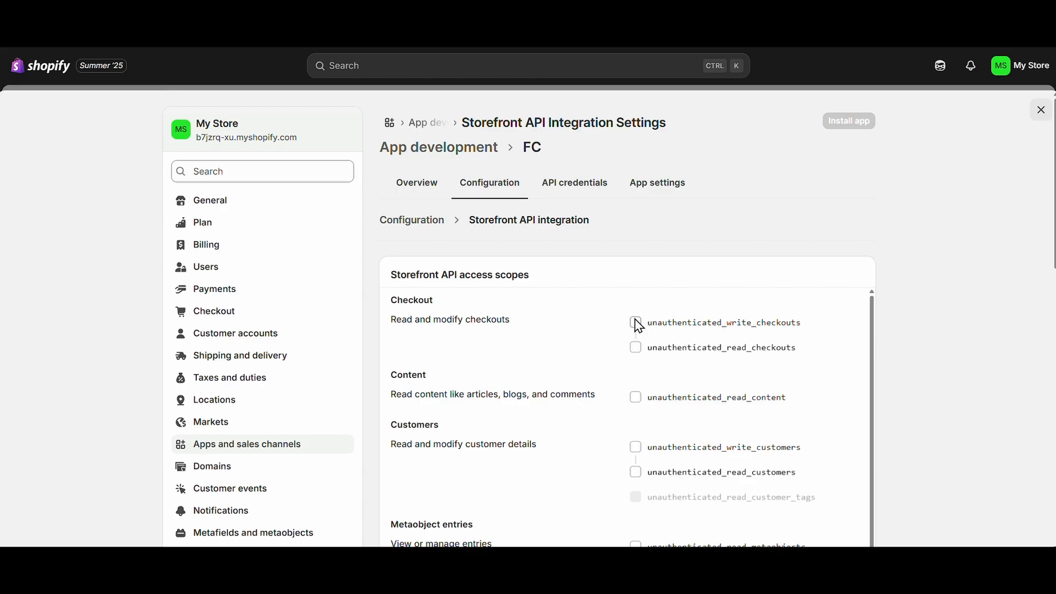
left_click(636, 323)
left_click(636, 347)
left_click(636, 398)
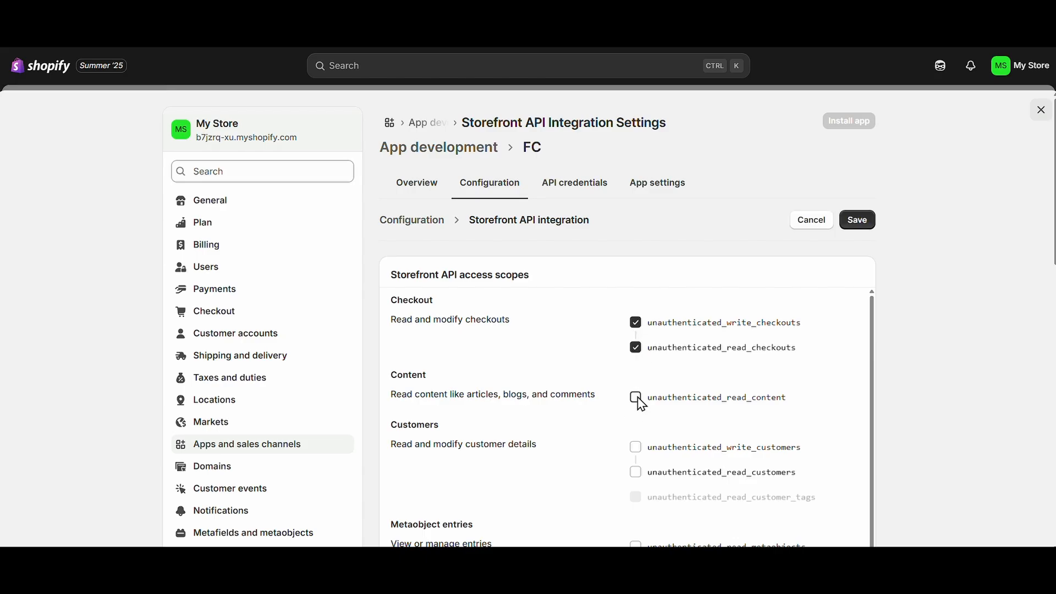
left_click(636, 447)
left_click(636, 472)
scroll(632, 473, "down", 2)
left_click(636, 433)
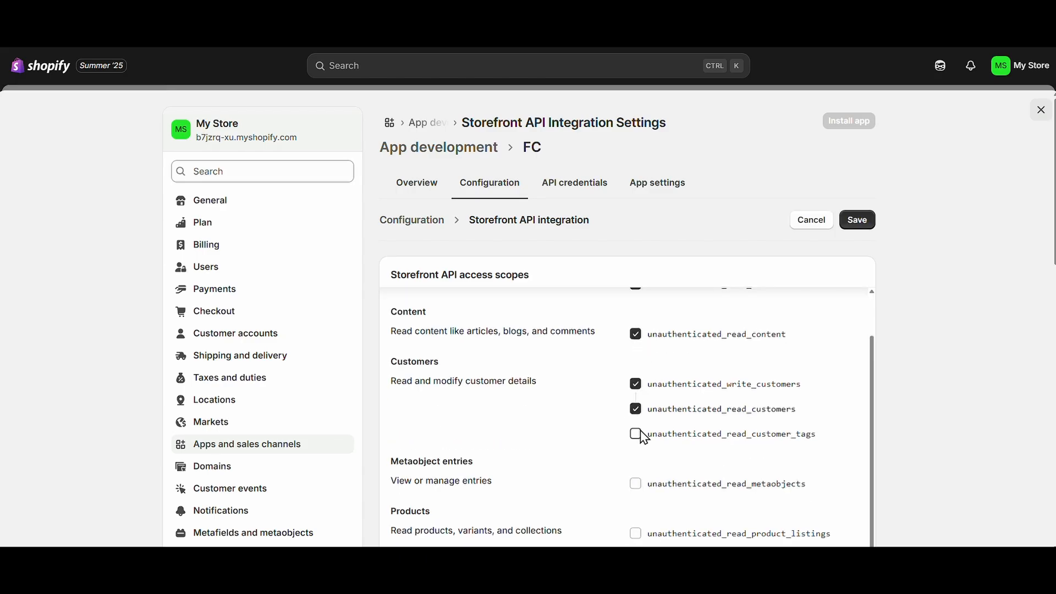
Step: Enable the metaobjects scope and all product scopes: listings, inventory, pickup locations and tags
scroll(640, 437, "down", 2)
left_click(636, 409)
scroll(635, 419, "down", 2)
left_click(636, 380)
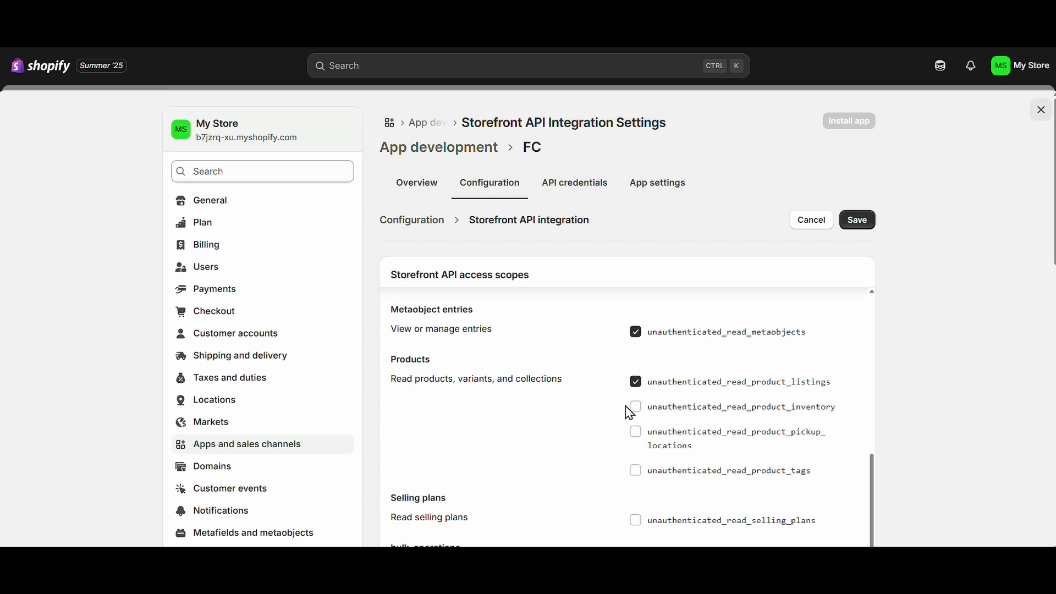
scroll(638, 380, "down", 1)
left_click(636, 400)
left_click(636, 438)
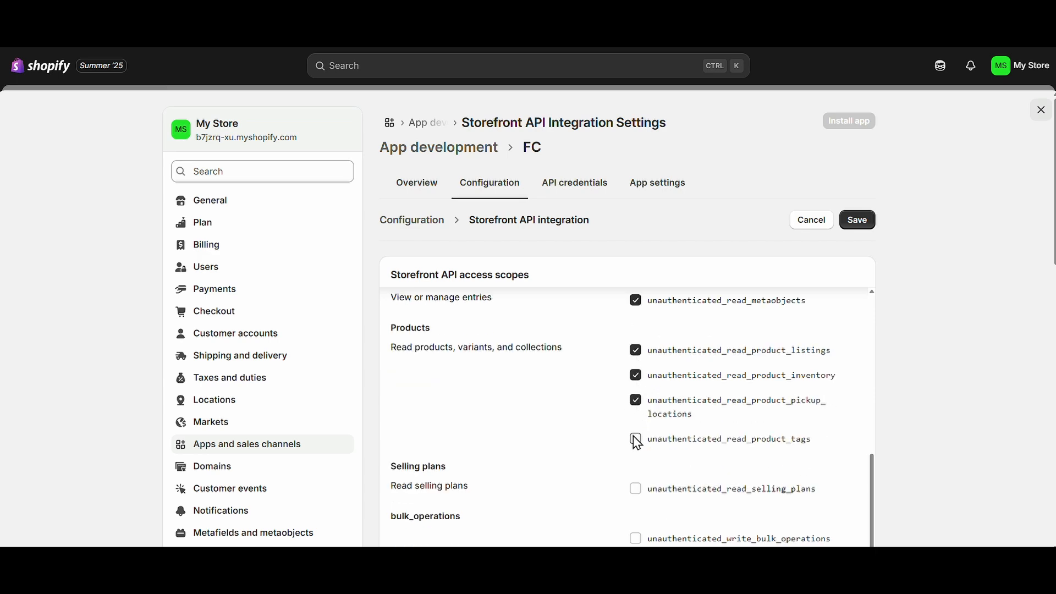
Step: Enable the selling plans, bulk operations, bundles, gates and Shop Pay installments pricing scopes, including both read and write where offered
scroll(638, 452, "down", 2)
left_click(636, 395)
left_click(636, 444)
left_click(636, 468)
scroll(633, 465, "down", 2)
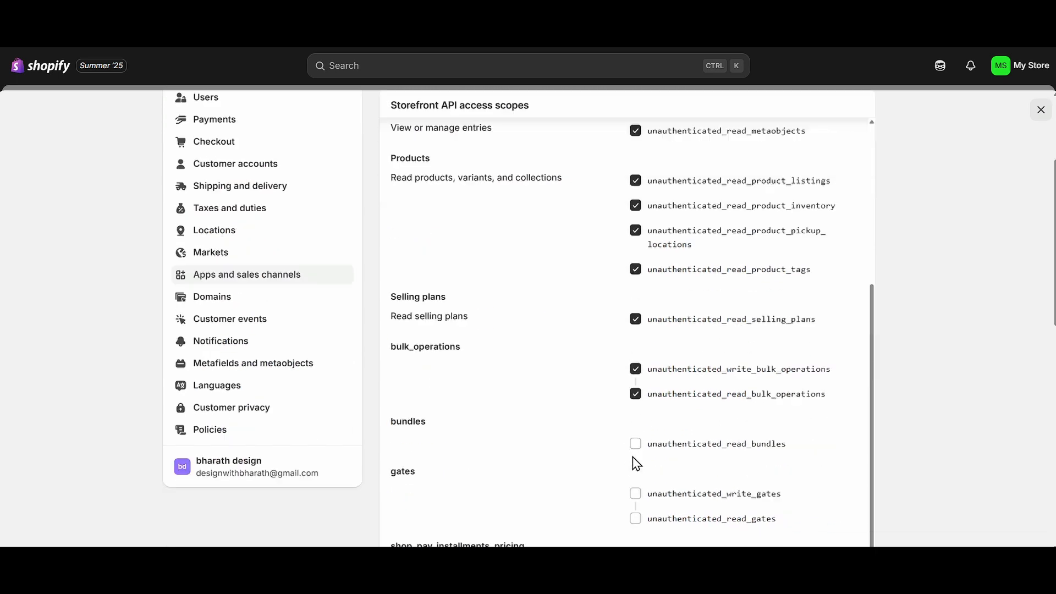
scroll(636, 424, "down", 1)
left_click(636, 401)
scroll(638, 434, "down", 1)
scroll(638, 435, "down", 1)
left_click(636, 369)
left_click(636, 394)
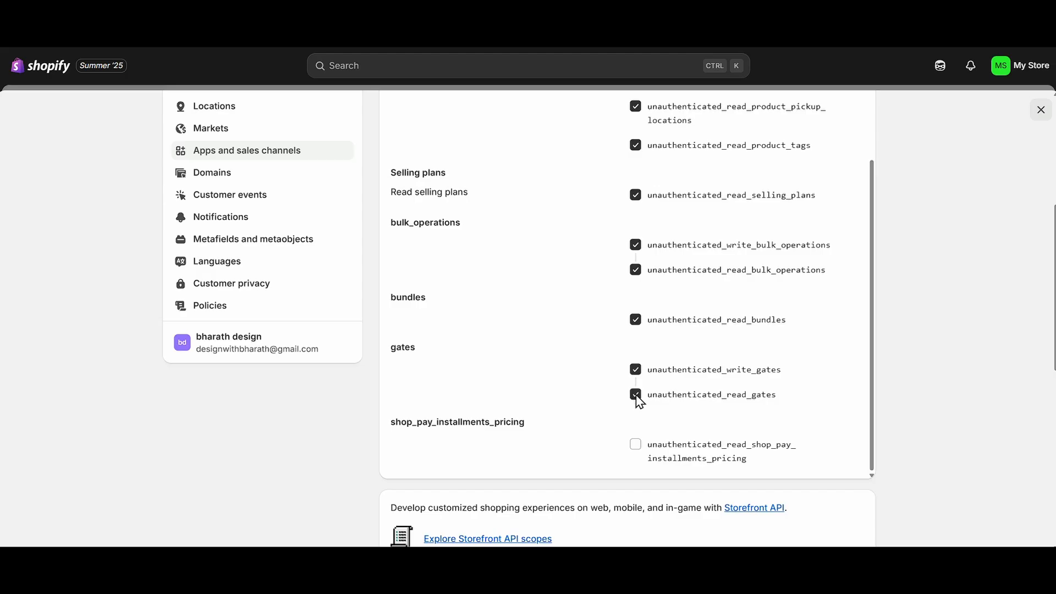
left_click(636, 444)
Step: Save the Storefront API configuration and install the FC app on My Store
scroll(525, 440, "up", 15)
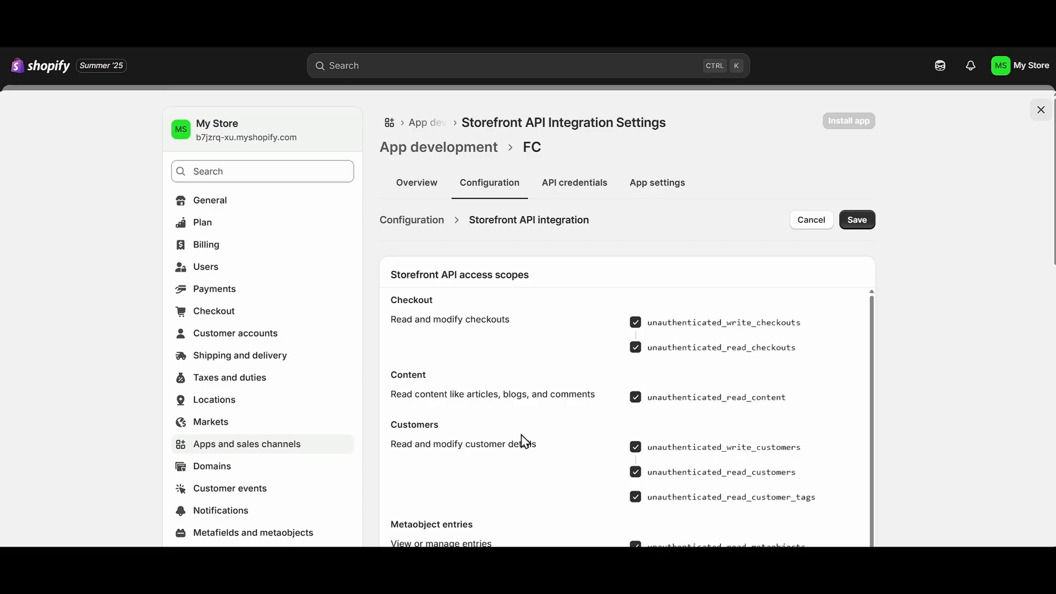
left_click(854, 222)
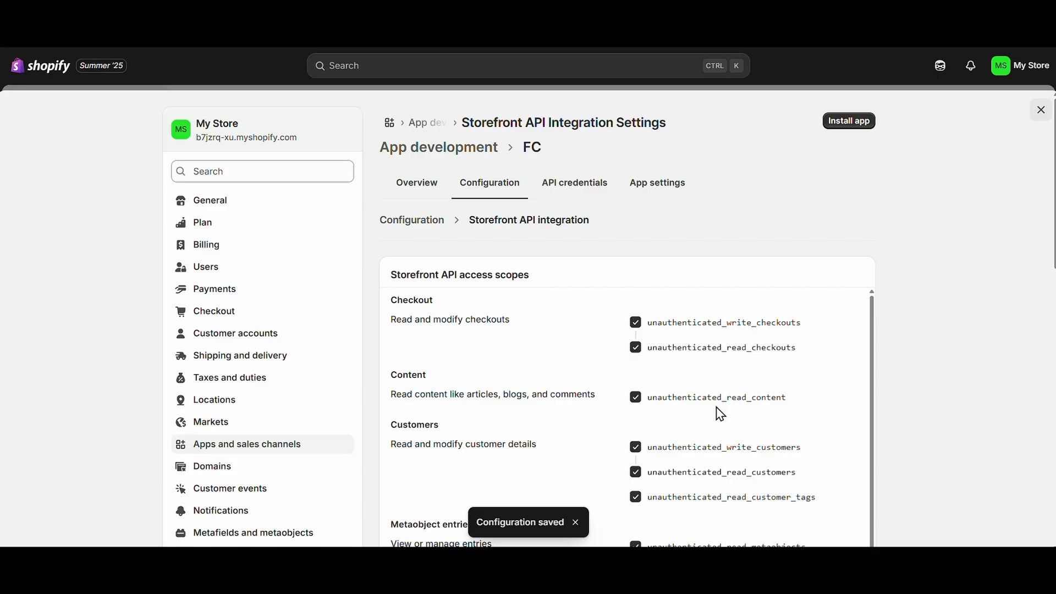
left_click(835, 133)
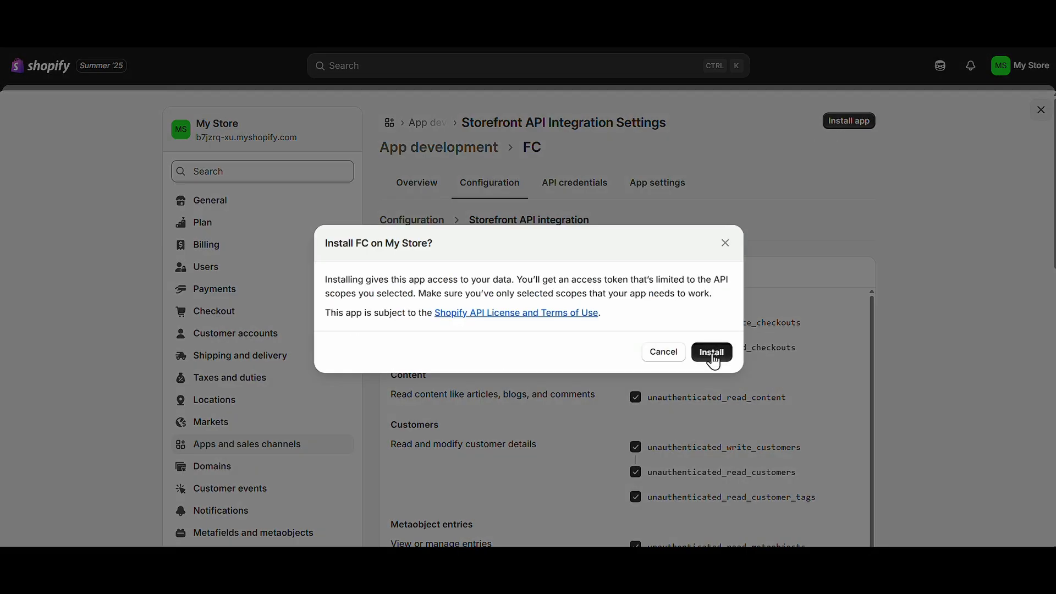
left_click(713, 357)
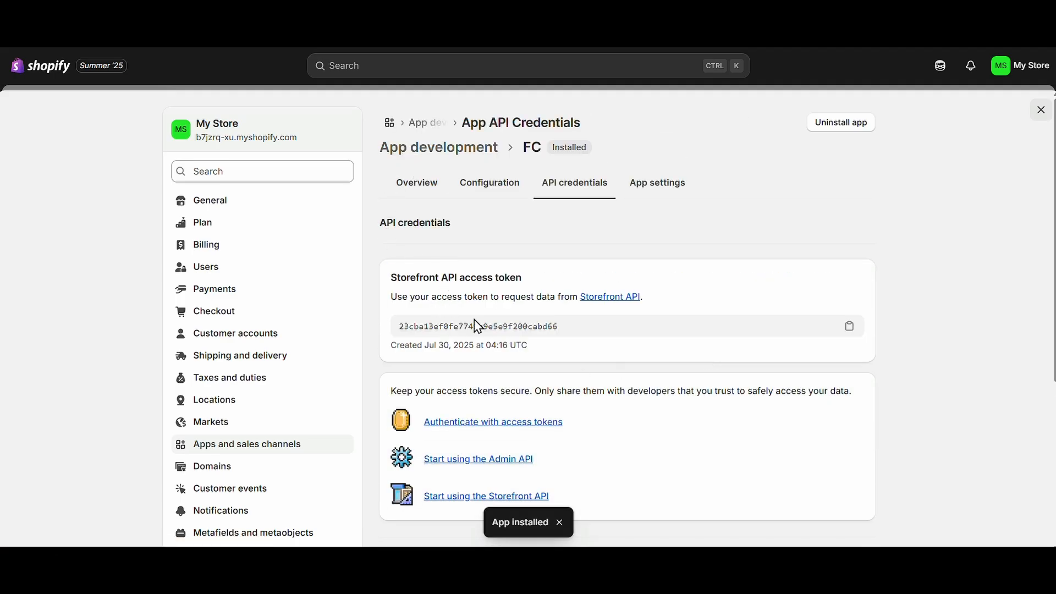
Step: Copy the Storefront API access token, paste it into the Framer Commerce store form and create the FC video store
left_click(849, 328)
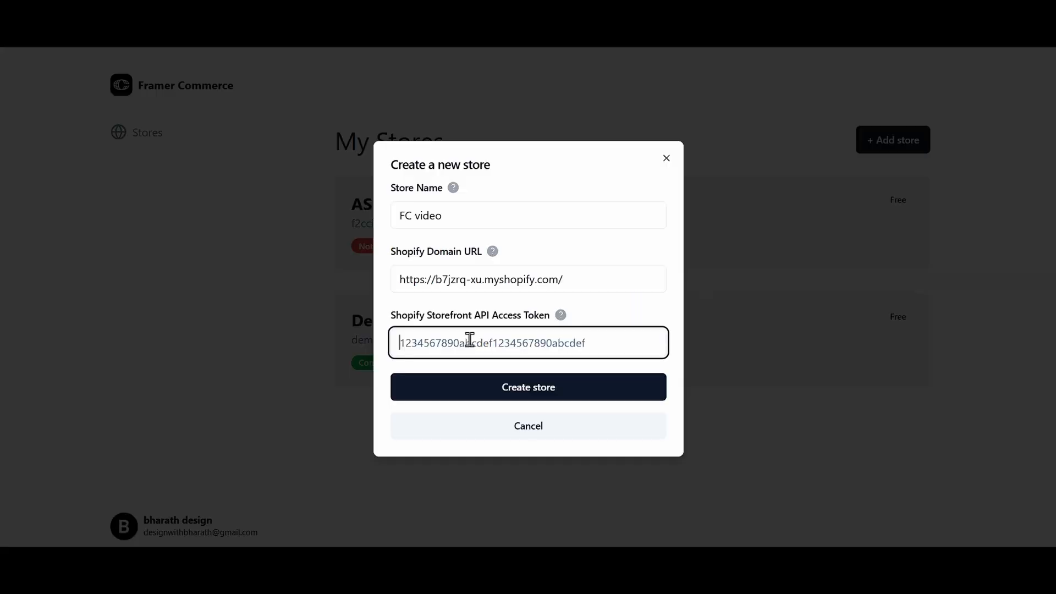
key("ctrl+v")
left_click(485, 385)
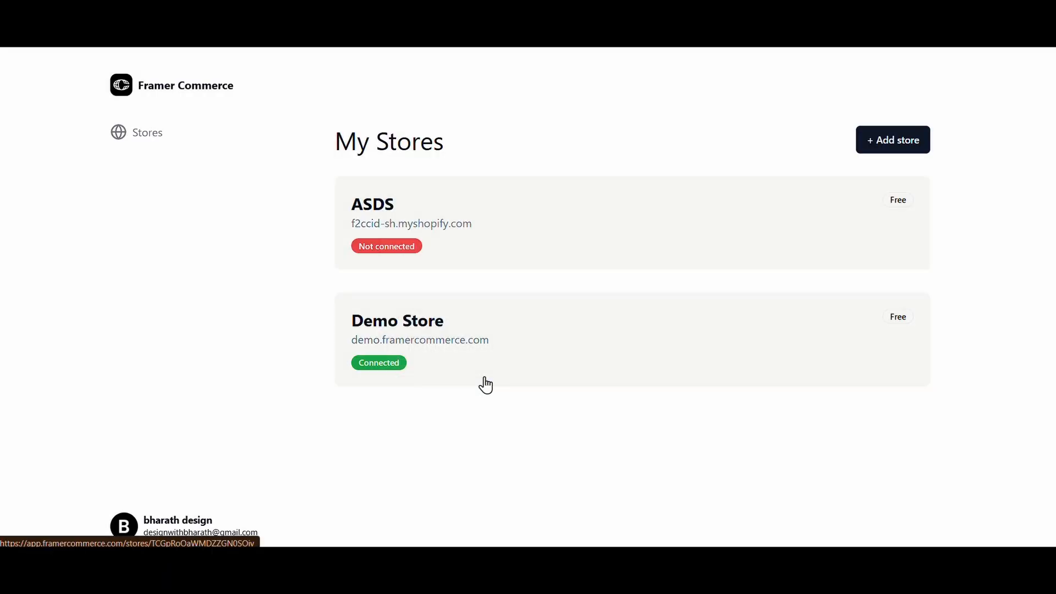
scroll(337, 457, "down", 1)
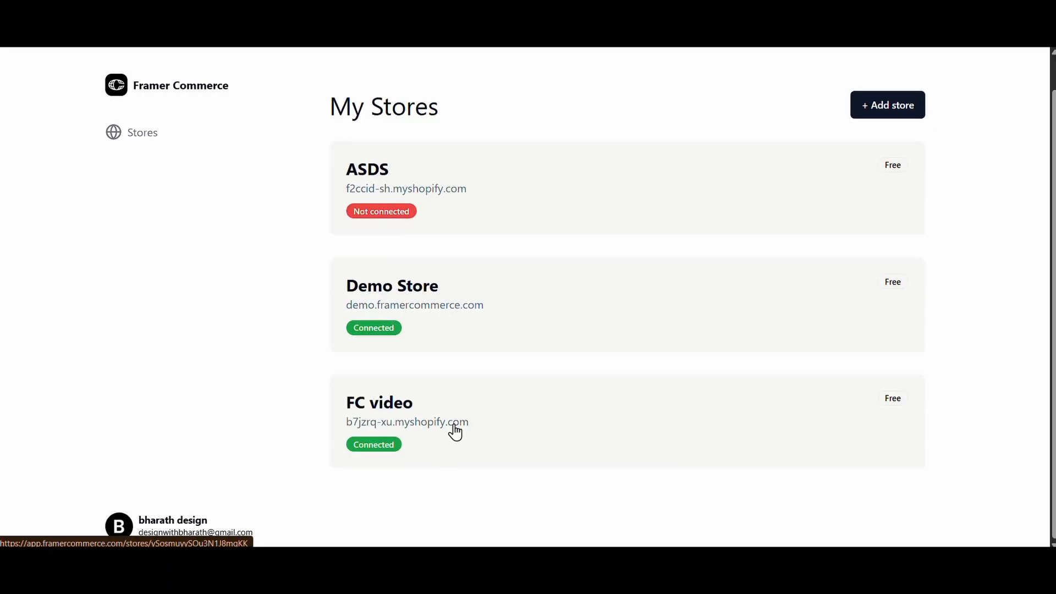
Step: Switch to the Framer project, connect the FC video store in the reopened Framer Commerce plugin, and close the plugin
left_click(71, 11)
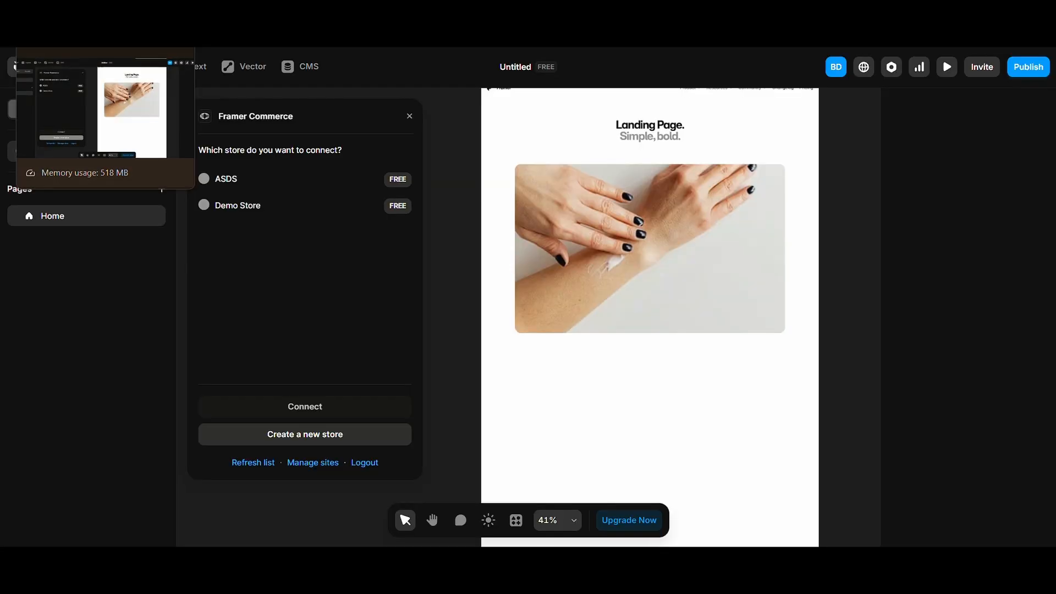
left_click(409, 117)
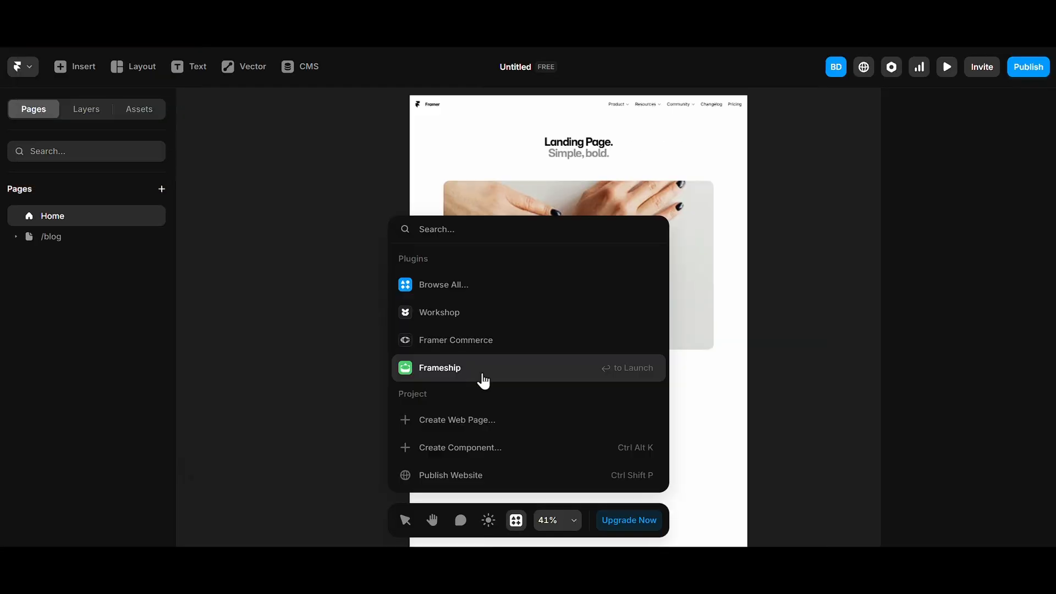
left_click(482, 373)
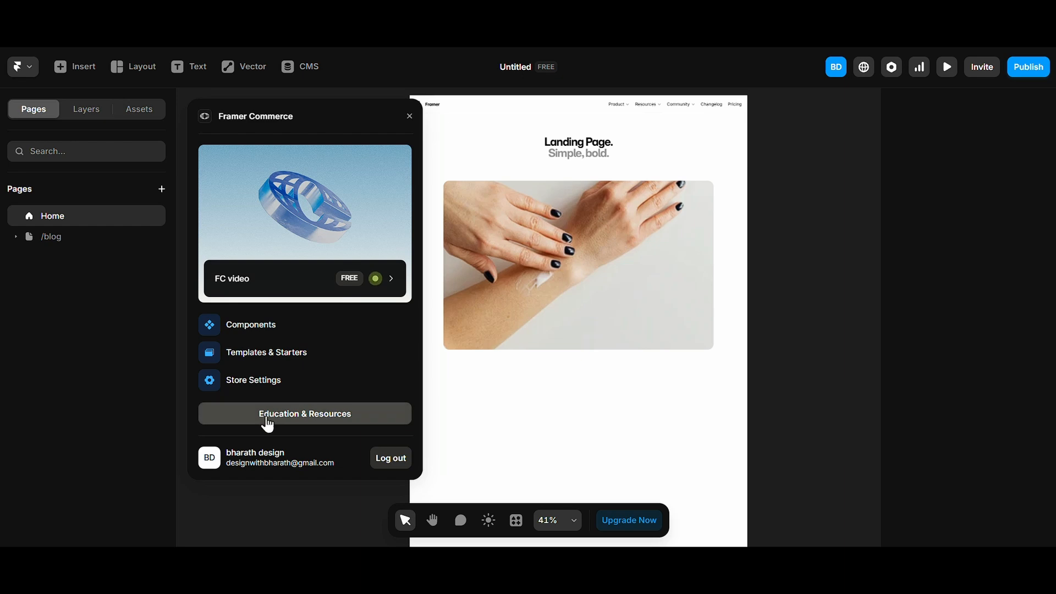
left_click(410, 117)
Step: Create a synced CMS collection named Framer Commerce through the Framer Commerce plugin
left_click(309, 69)
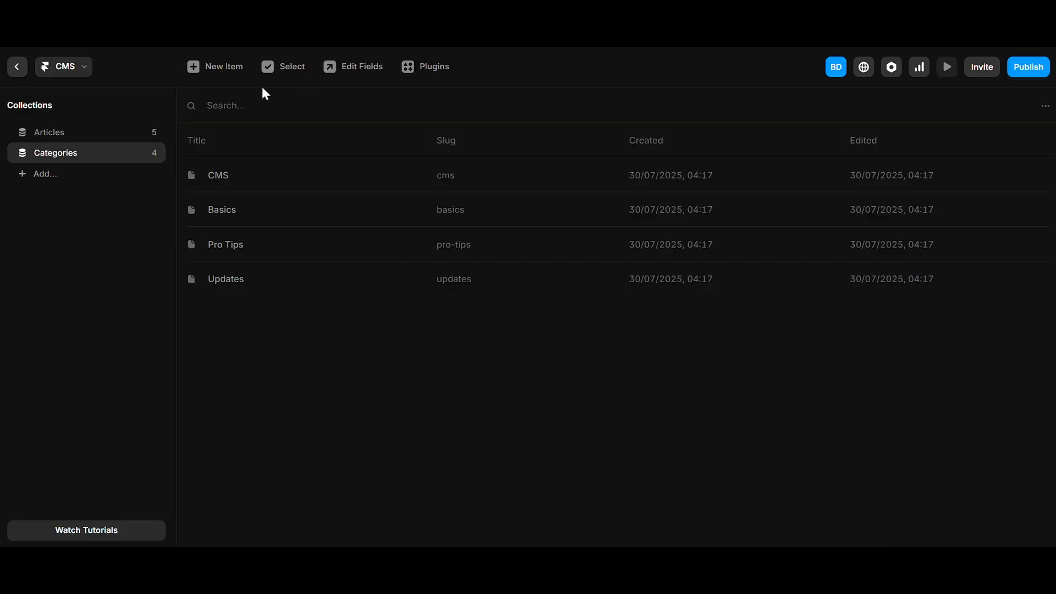
left_click(406, 70)
left_click(457, 248)
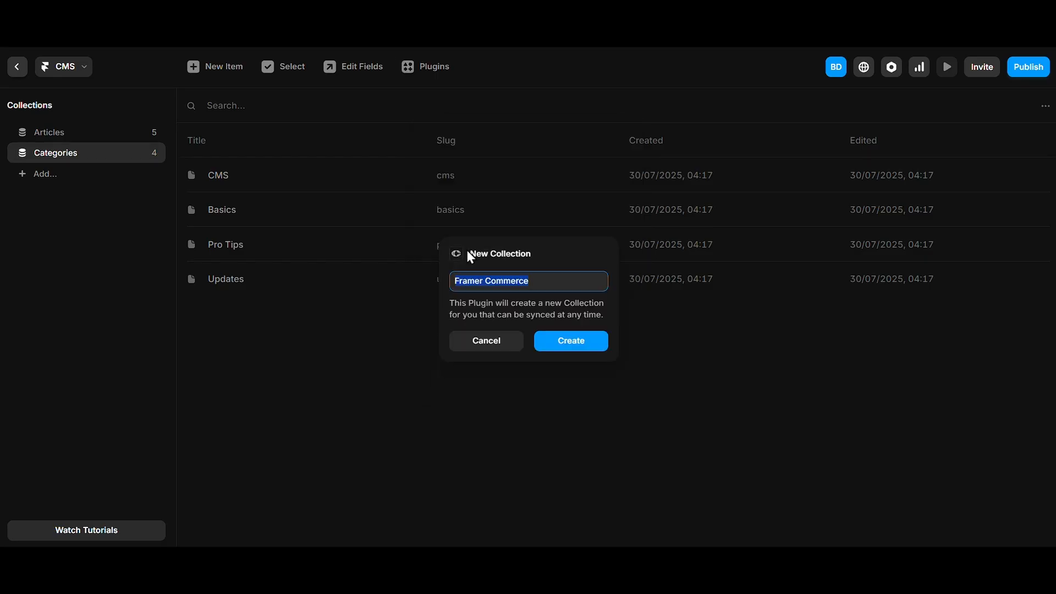
left_click(572, 352)
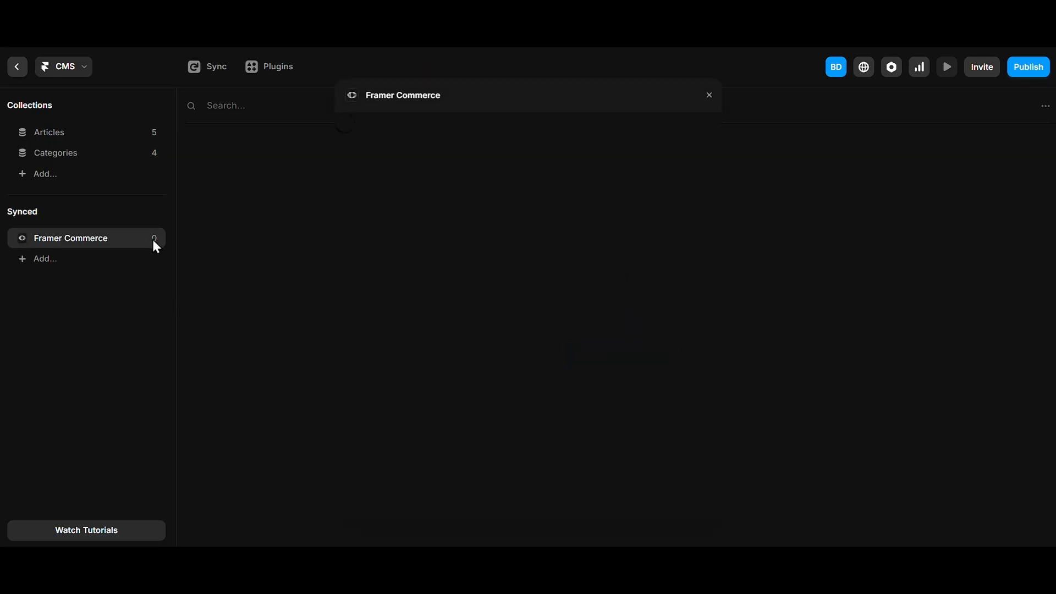
left_click(577, 165)
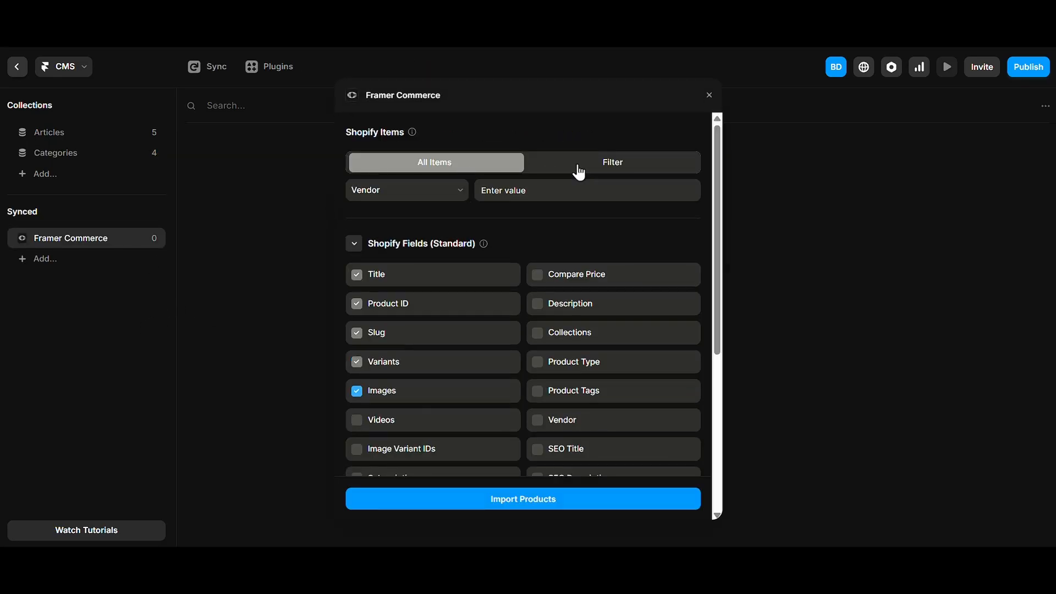
left_click(461, 191)
left_click(434, 190)
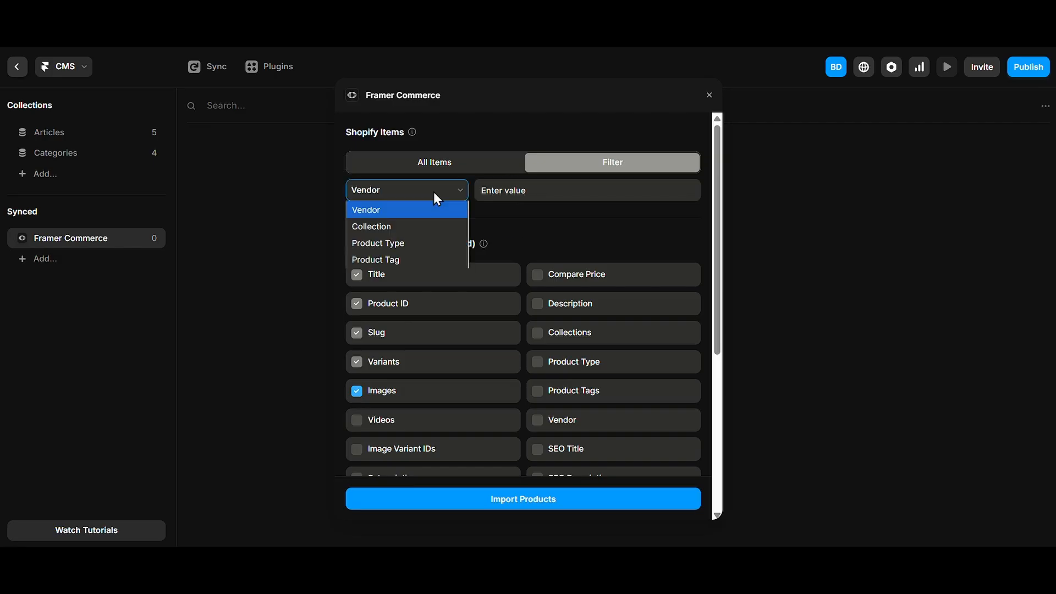
left_click(433, 206)
left_click(437, 163)
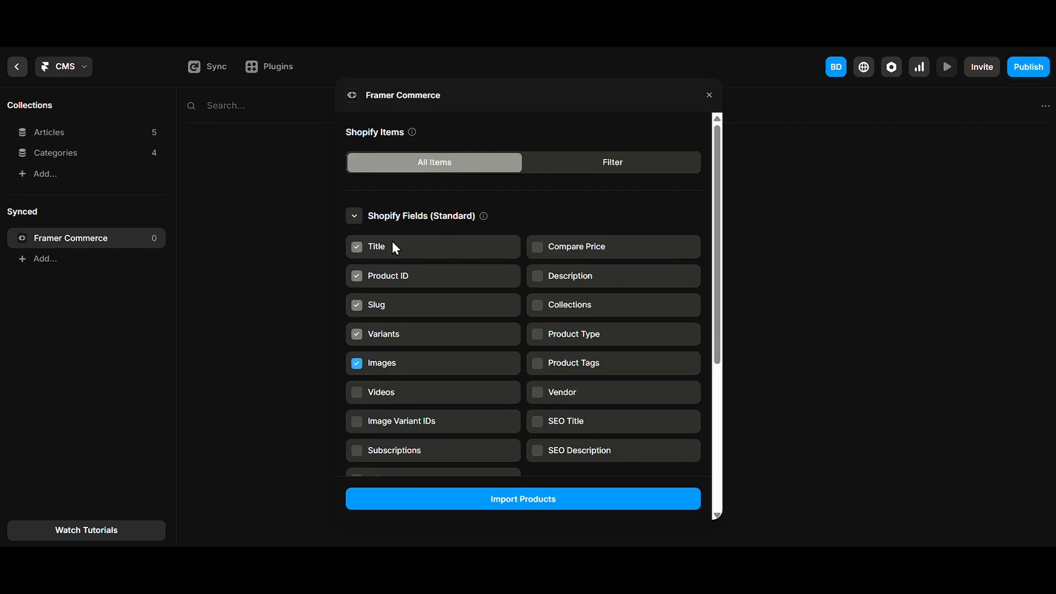
Step: Include all optional standard Shopify fields in the import, from Compare Price through SEO Description plus Price, Subscriptions, Image Variant IDs and Videos
scroll(446, 251, "down", 1)
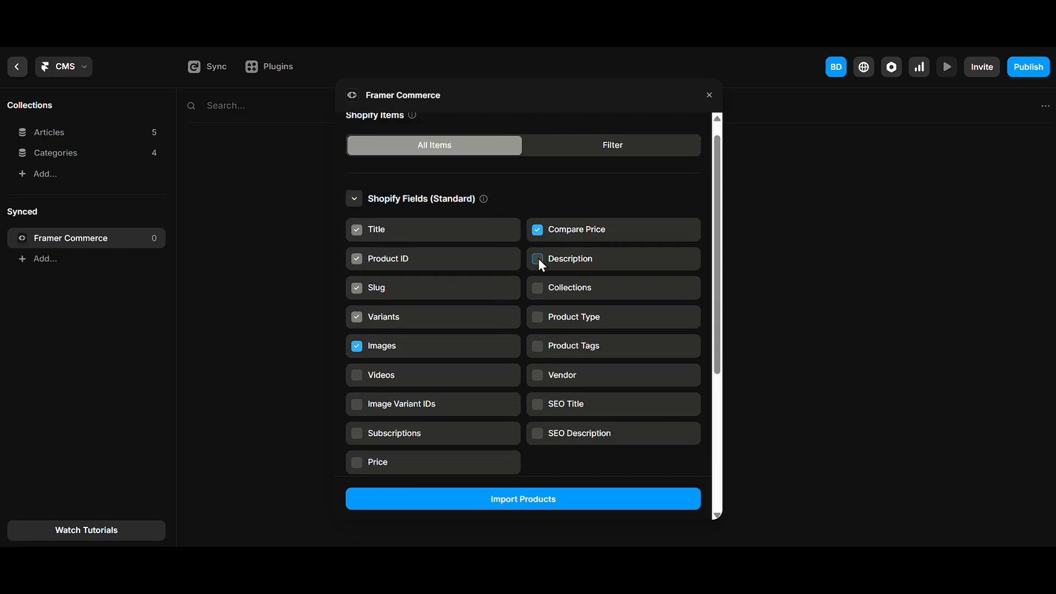
left_click(537, 317)
left_click(538, 345)
left_click(539, 374)
left_click(538, 404)
left_click(537, 433)
scroll(412, 434, "down", 4)
left_click(400, 336)
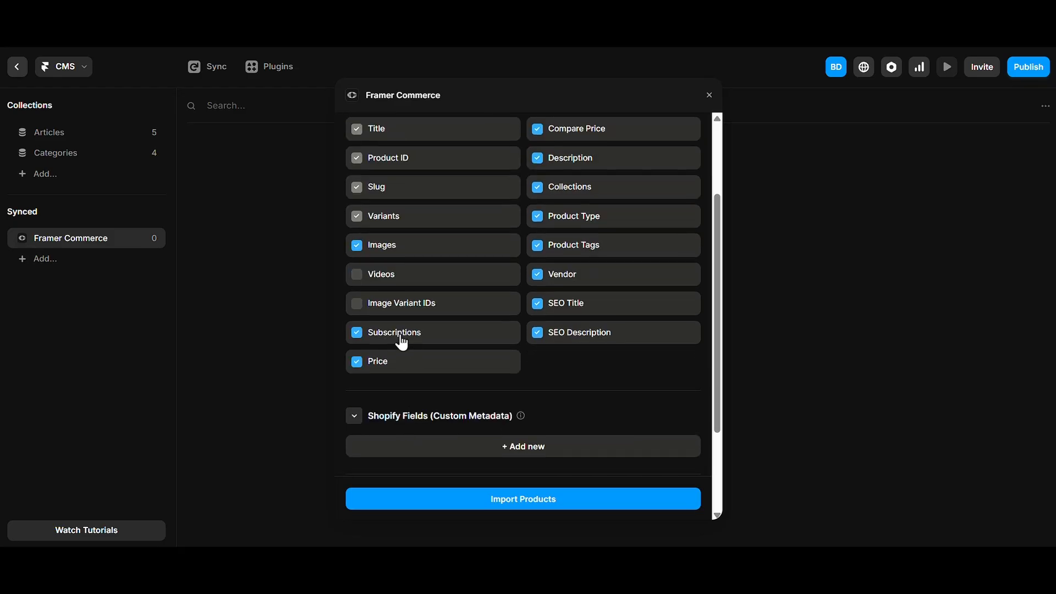
left_click(416, 306)
left_click(415, 280)
Step: Import all Shopify products into the Framer Commerce collection
scroll(407, 346, "down", 5)
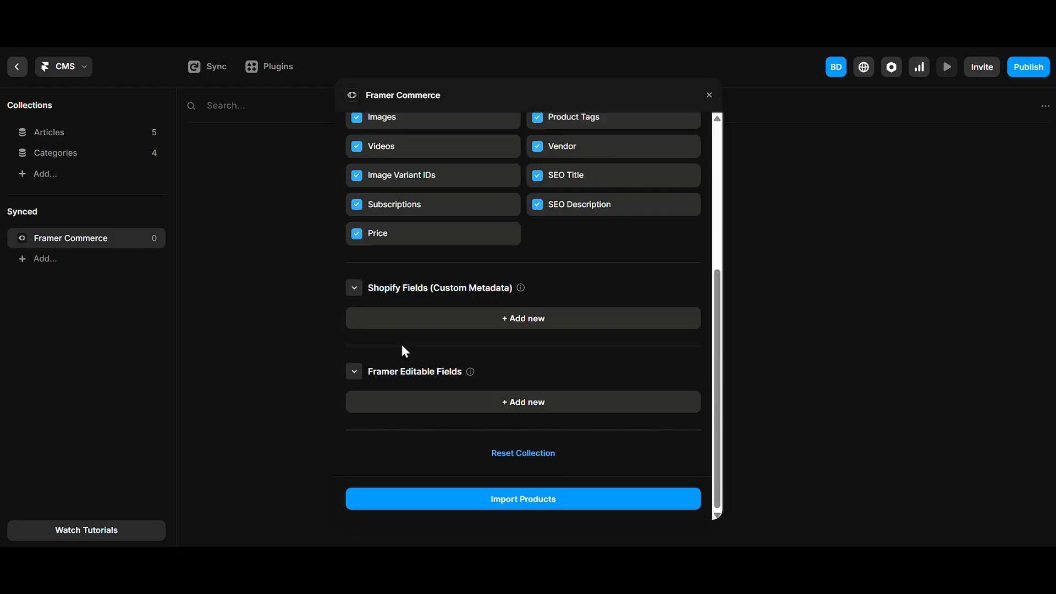
left_click(497, 501)
scroll(462, 300, "up", 10)
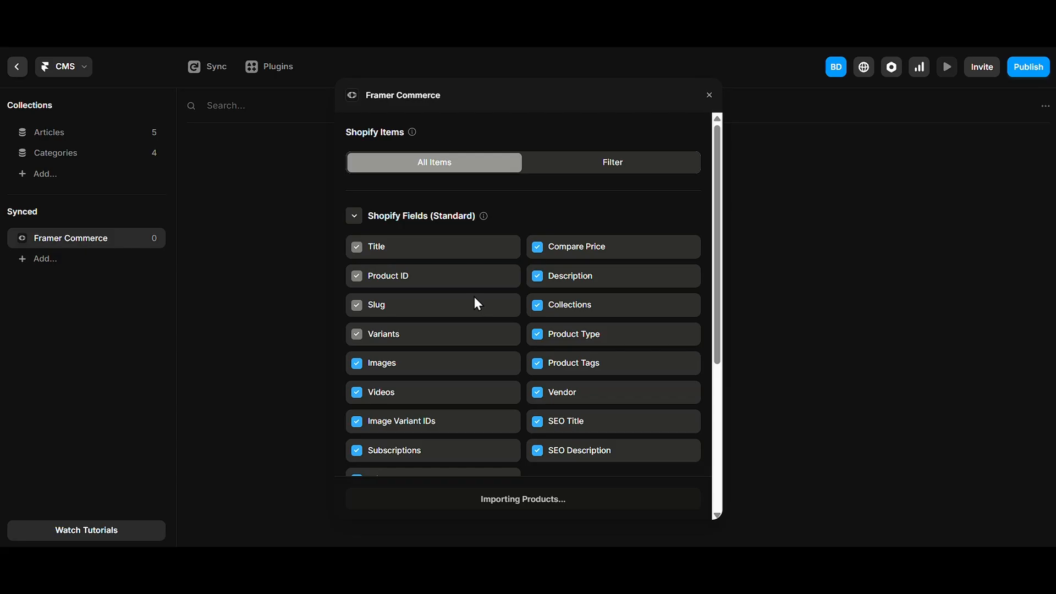
scroll(495, 396, "down", 10)
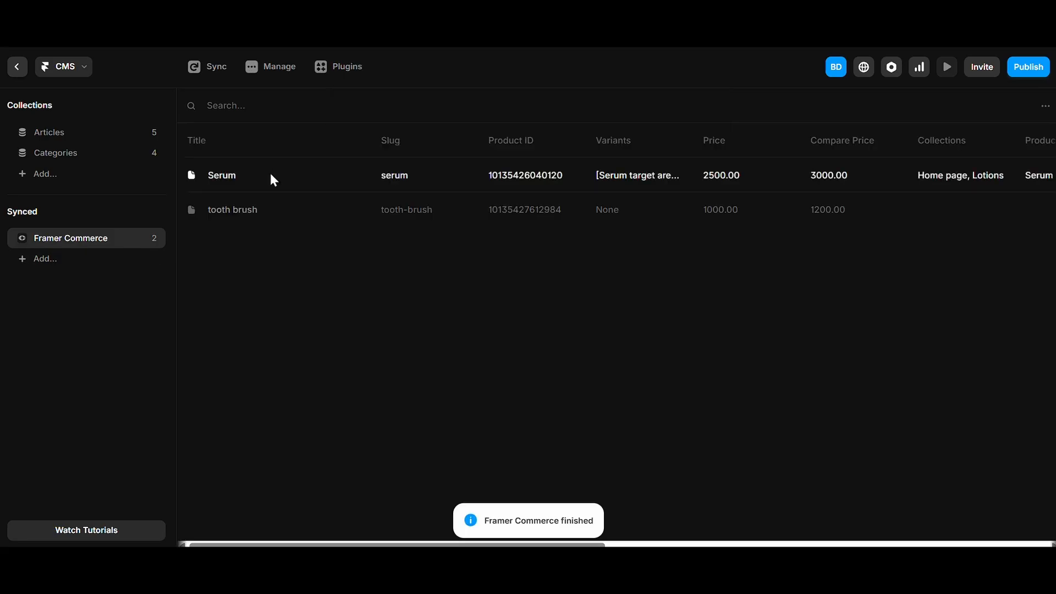
Step: Examine the synced fields of the Serum and tooth brush items and return to the Home page canvas
left_click(270, 175)
left_click(266, 211)
scroll(658, 273, "down", 10)
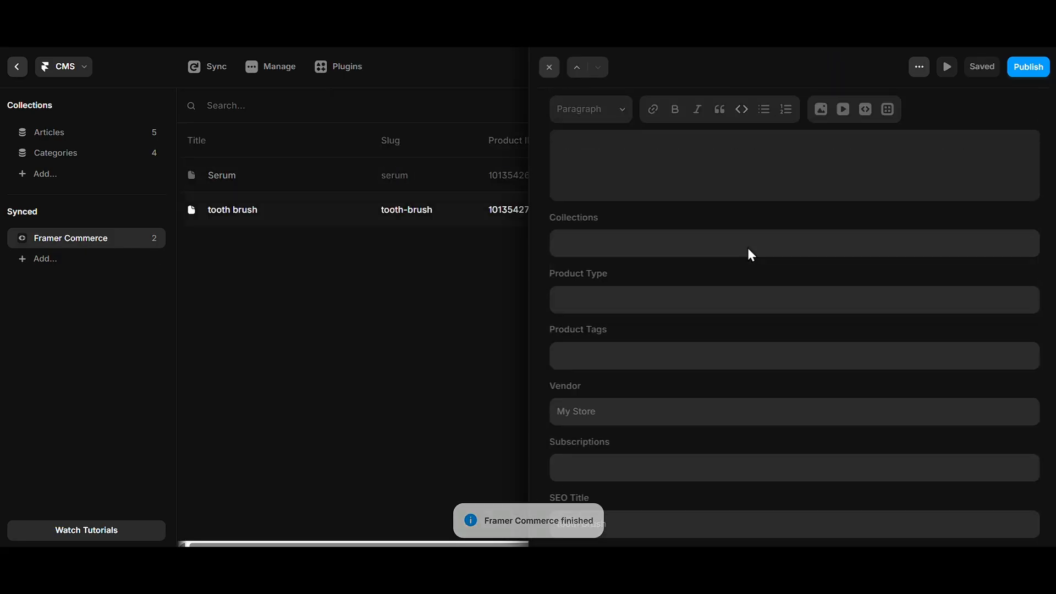
scroll(751, 254, "down", 4)
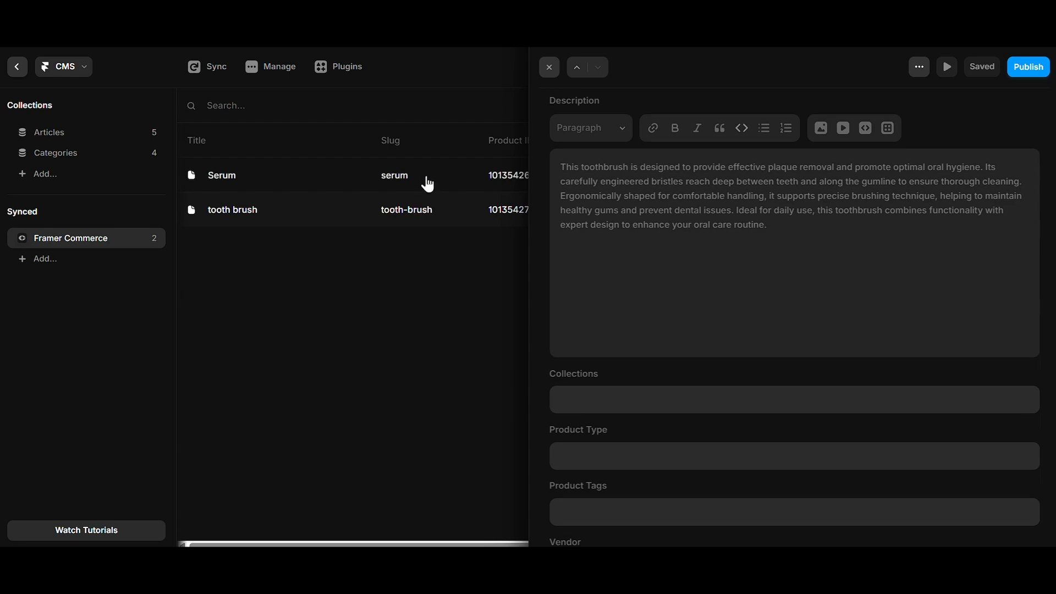
left_click(427, 176)
scroll(643, 258, "down", 10)
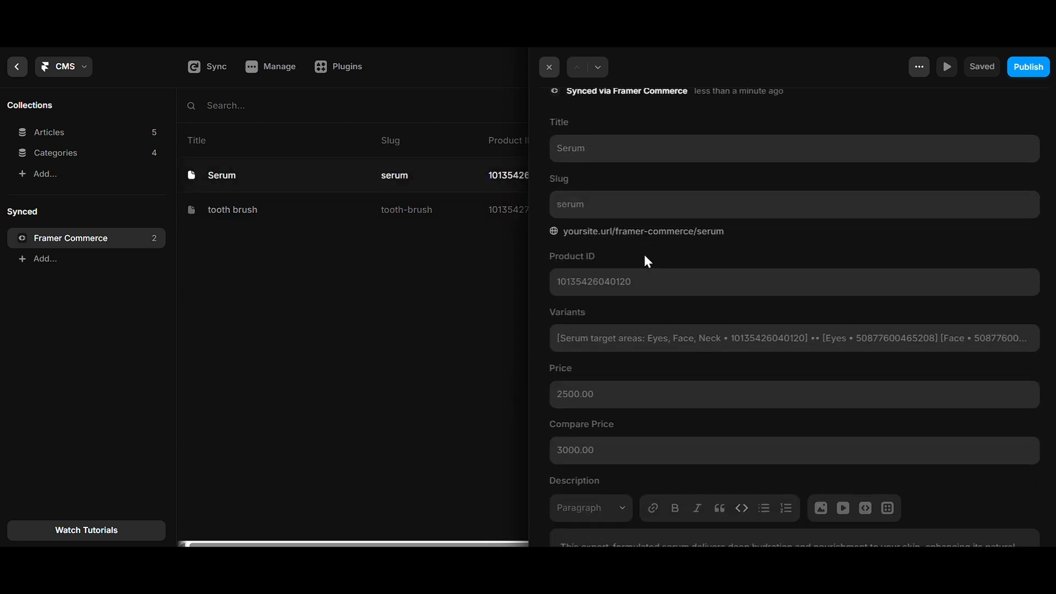
left_click(296, 223)
scroll(638, 339, "down", 10)
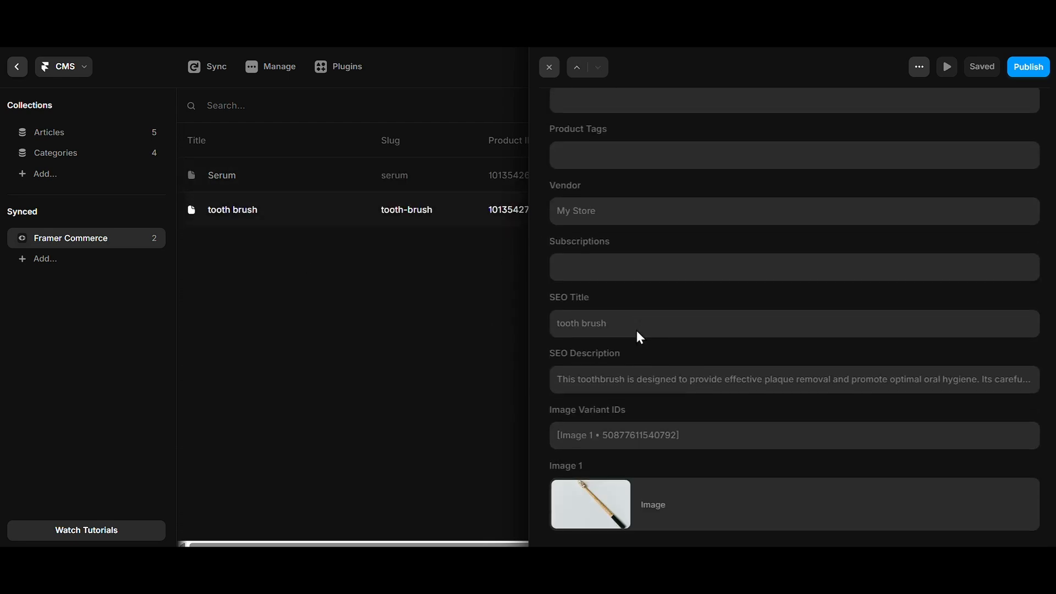
left_click(550, 69)
left_click(19, 73)
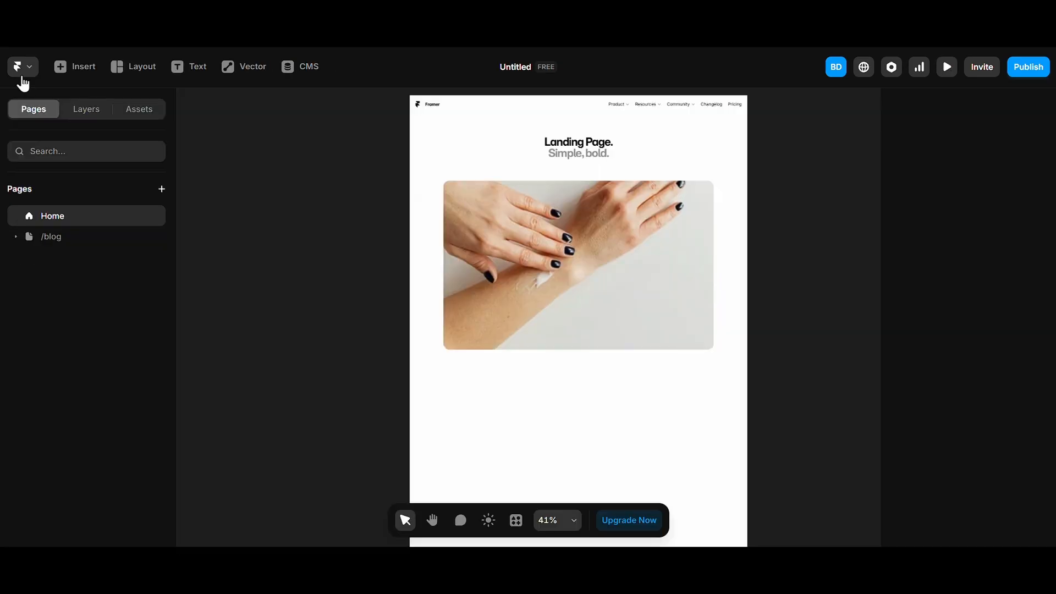
left_click(472, 272)
left_click(467, 147)
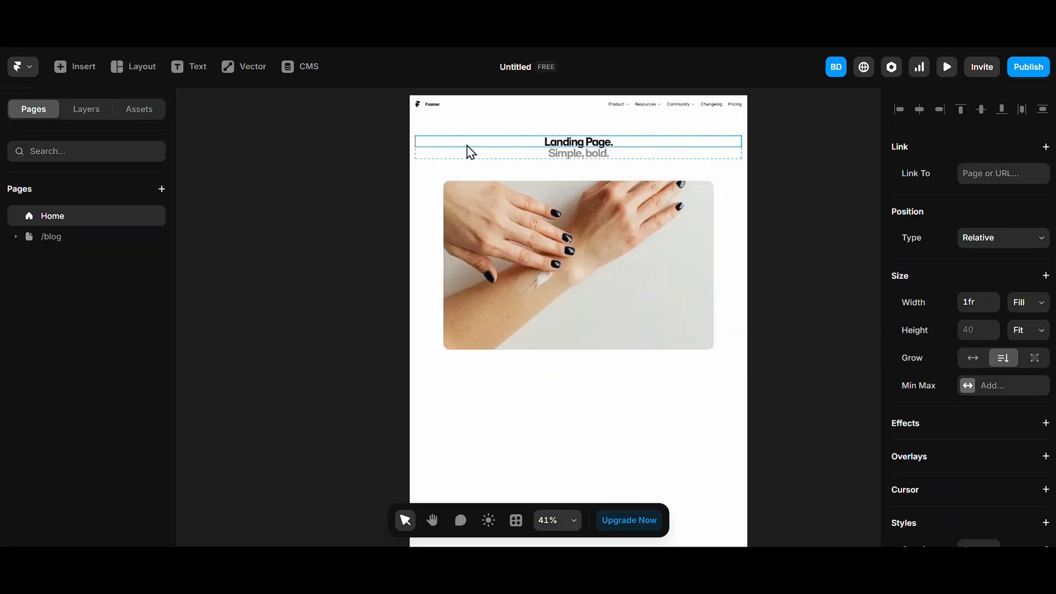
left_click(411, 233)
left_click(278, 319)
scroll(306, 325, "left", 5)
scroll(305, 325, "down", 2)
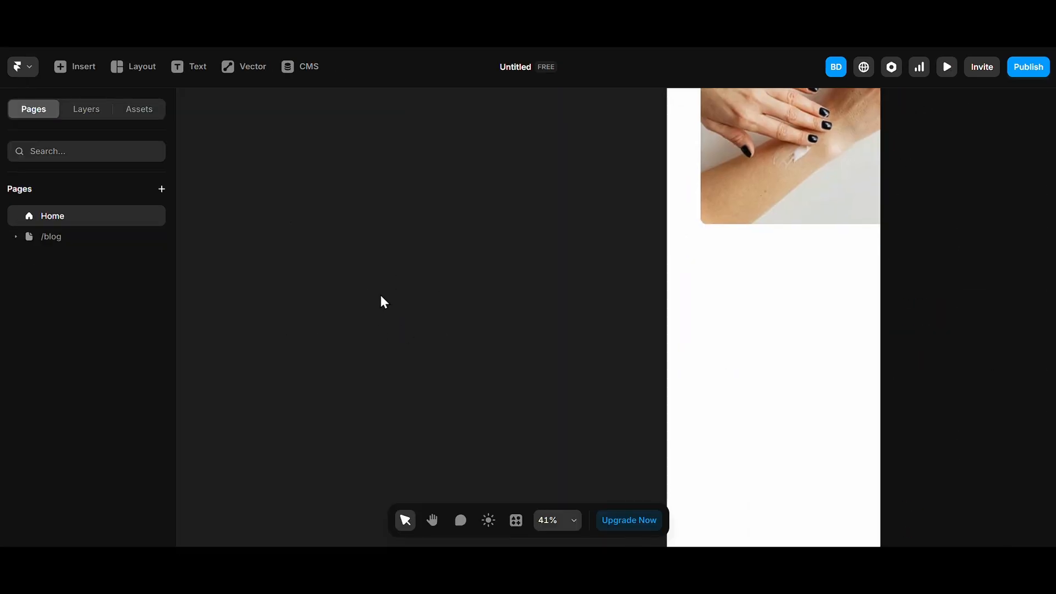
Step: Review the synced Serum and tooth brush items in the CMS and return to the Home page canvas
left_click(300, 67)
left_click(256, 190)
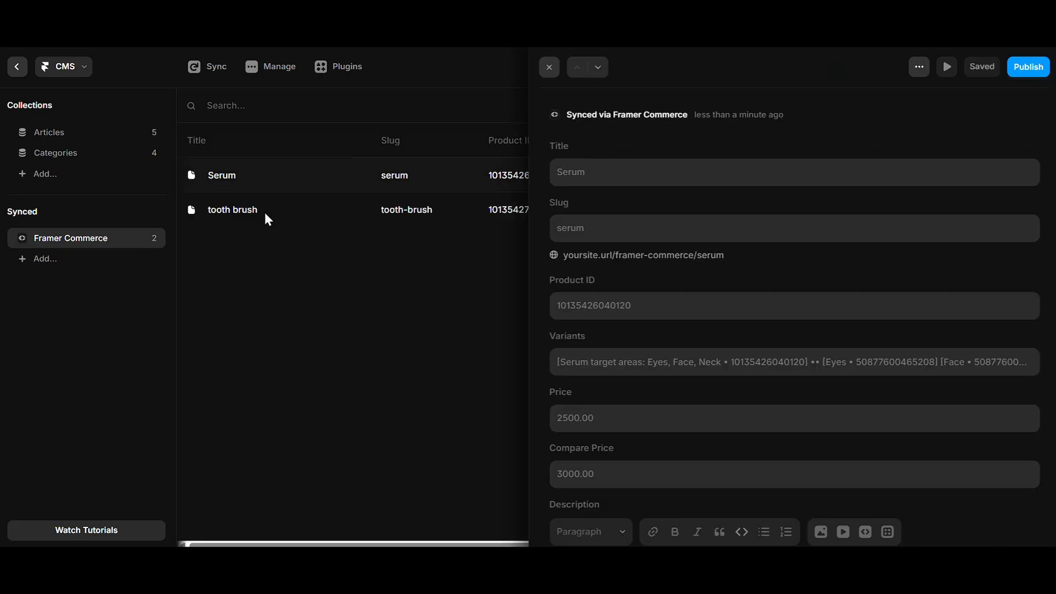
left_click(267, 214)
left_click(551, 69)
left_click(17, 67)
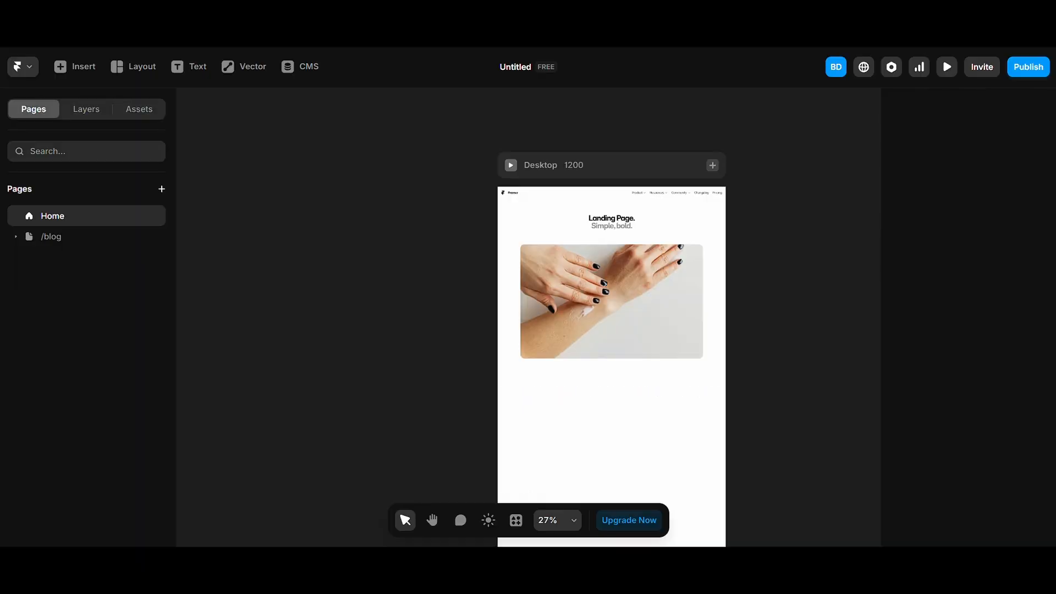
left_click(297, 71)
left_click(13, 66)
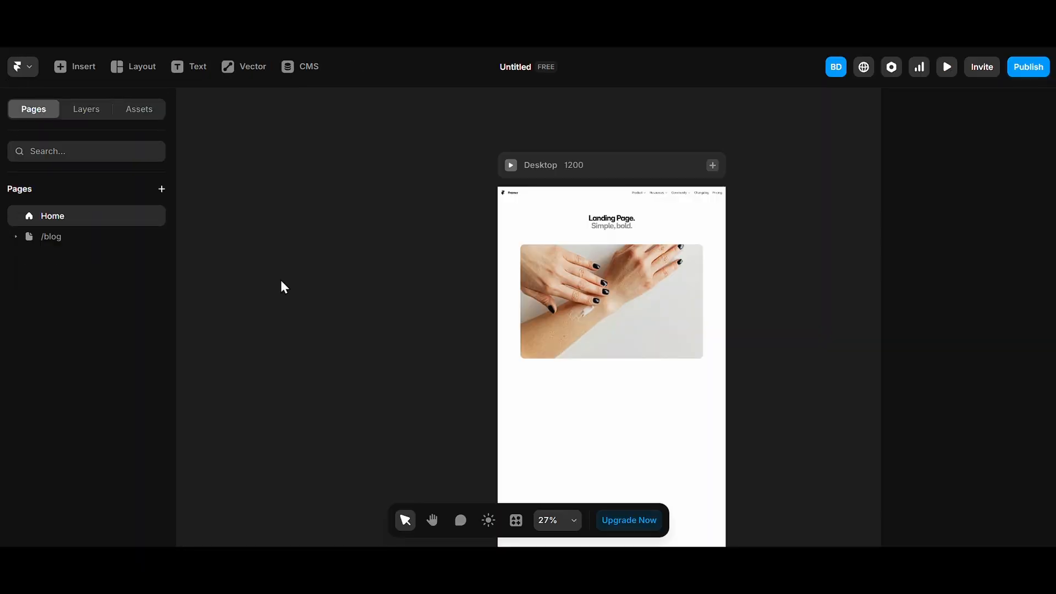
Step: Try filtering the Framer Commerce collection's Shopify items by Vendor in the import settings, then close them without importing
left_click(299, 70)
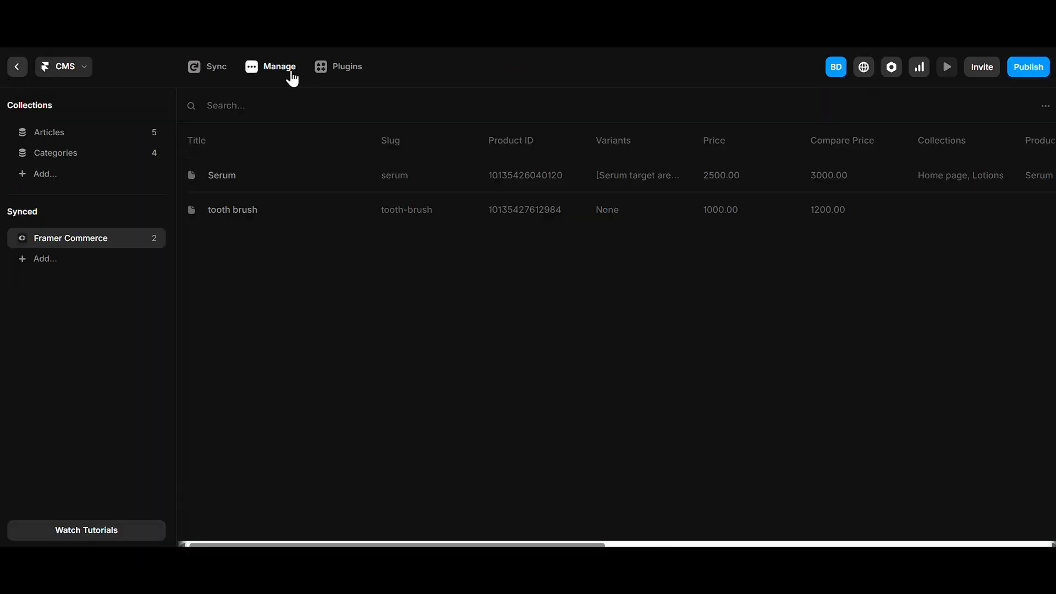
left_click(245, 64)
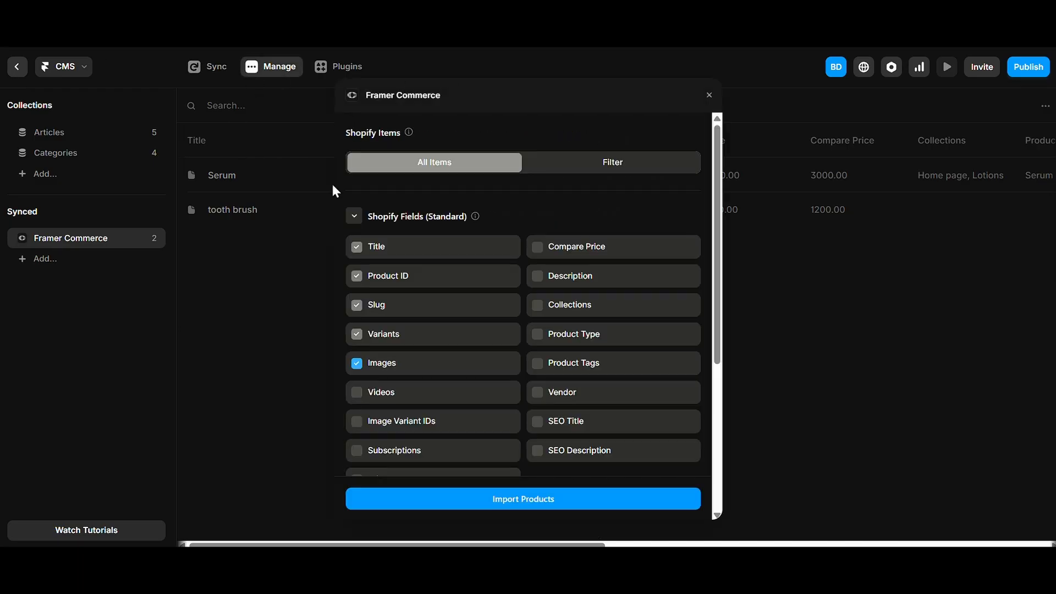
scroll(616, 156, "down", 5)
scroll(616, 156, "up", 5)
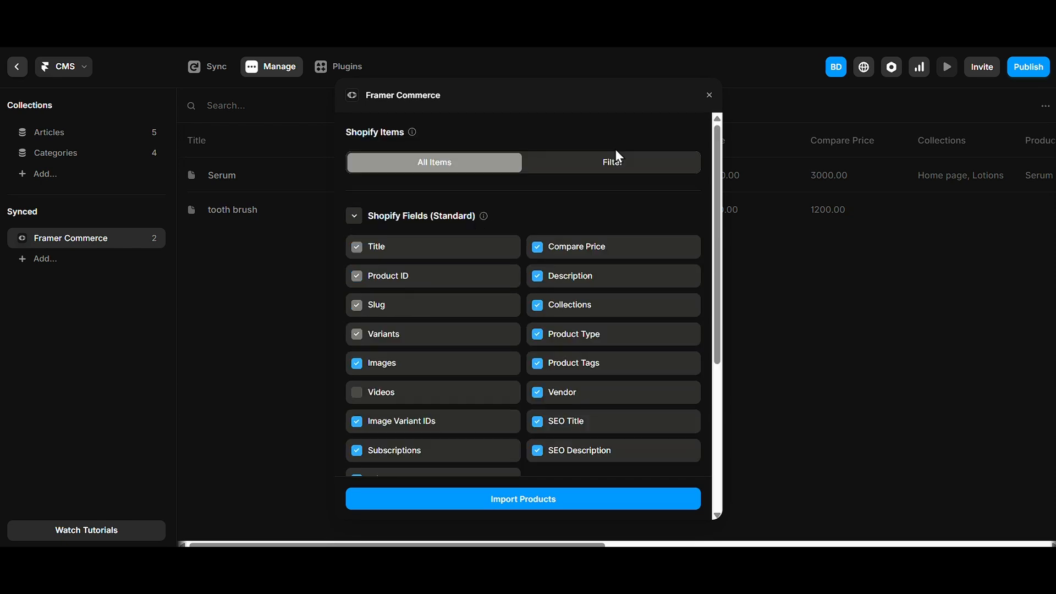
left_click(615, 159)
left_click(521, 191)
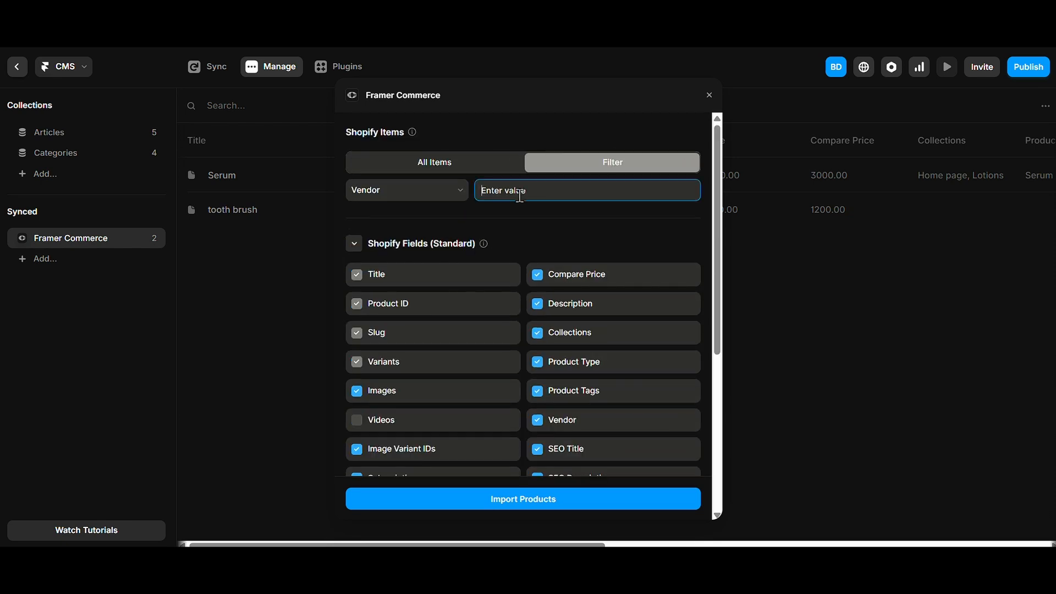
type("fra")
key("BackSpace")
left_click(207, 294)
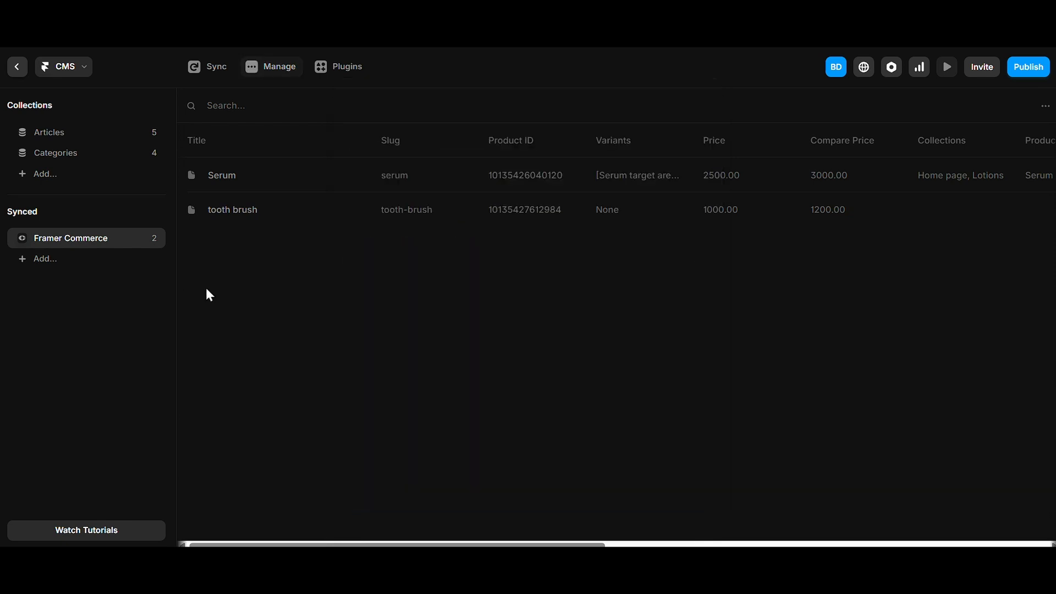
Step: Examine the Store Settings of the Framer Commerce plugin, from variant images and default sorting to analytics and tracking
left_click(18, 67)
left_click(508, 520)
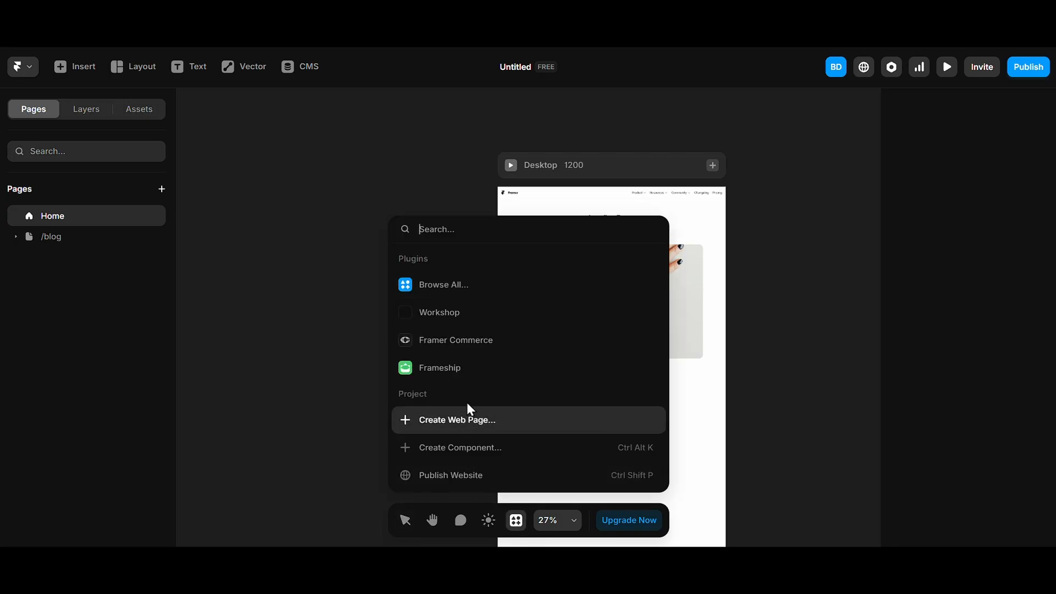
left_click(483, 343)
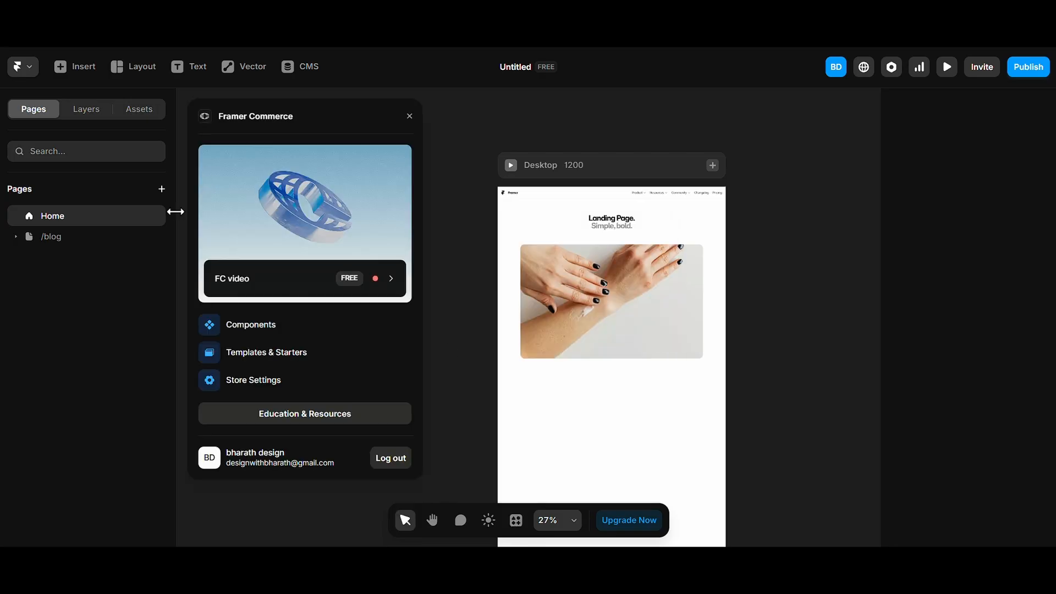
left_click(320, 385)
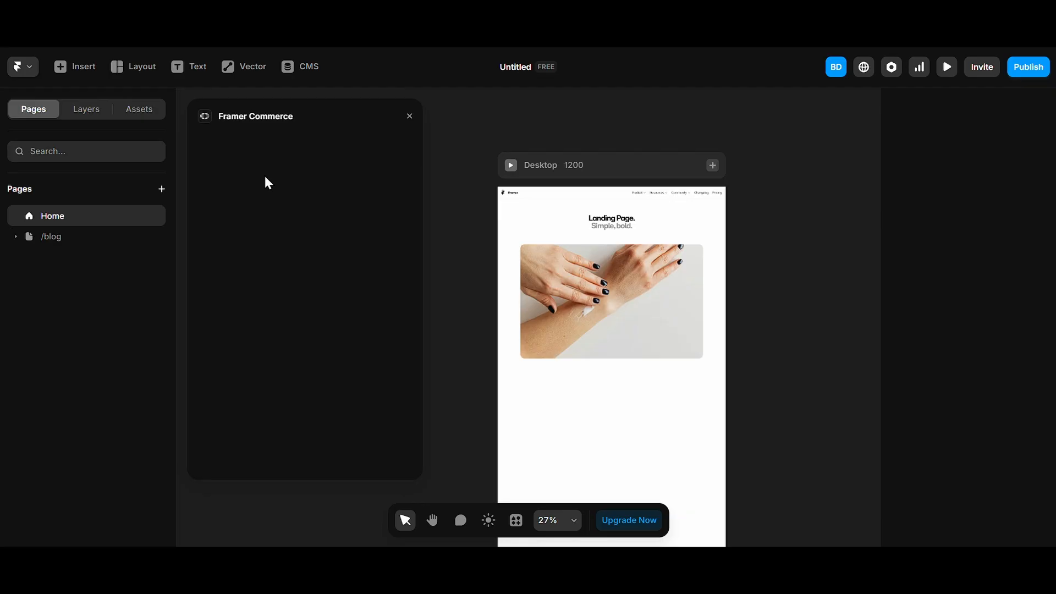
scroll(269, 402, "down", 5)
scroll(295, 428, "down", 6)
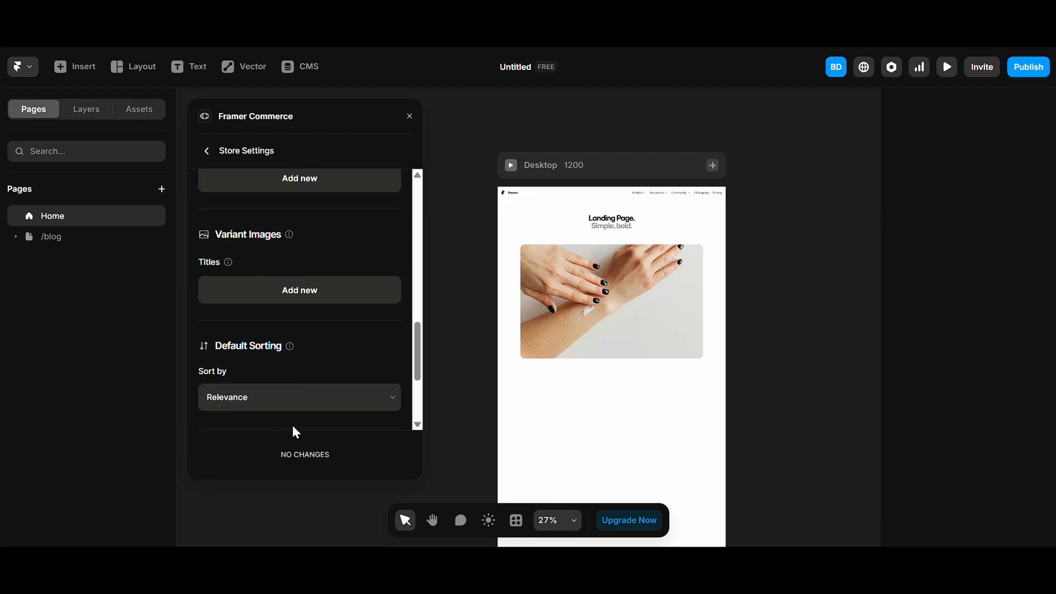
scroll(300, 426, "up", 12)
scroll(275, 308, "down", 14)
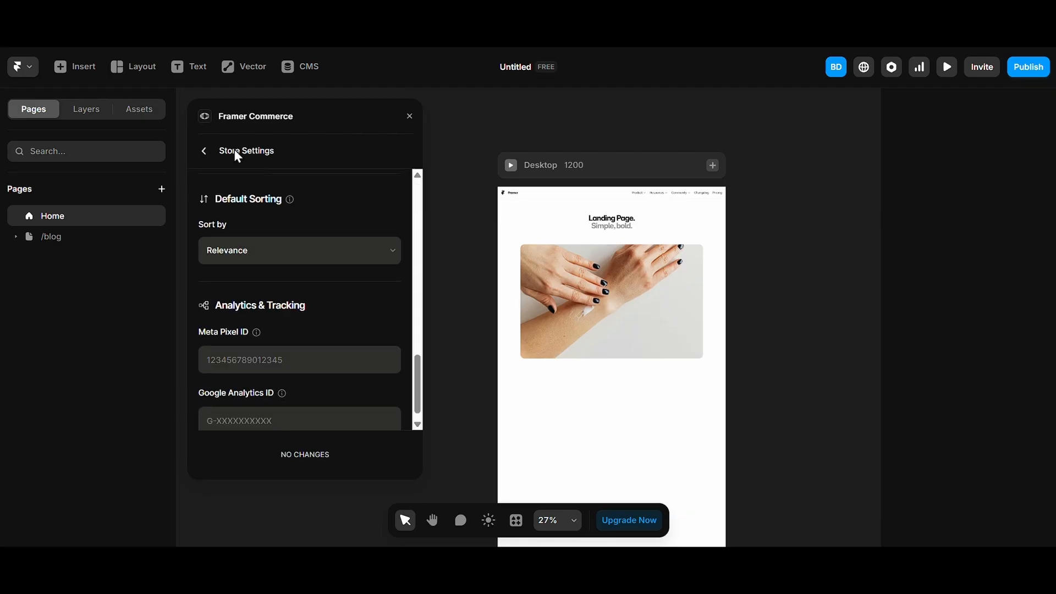
left_click(234, 150)
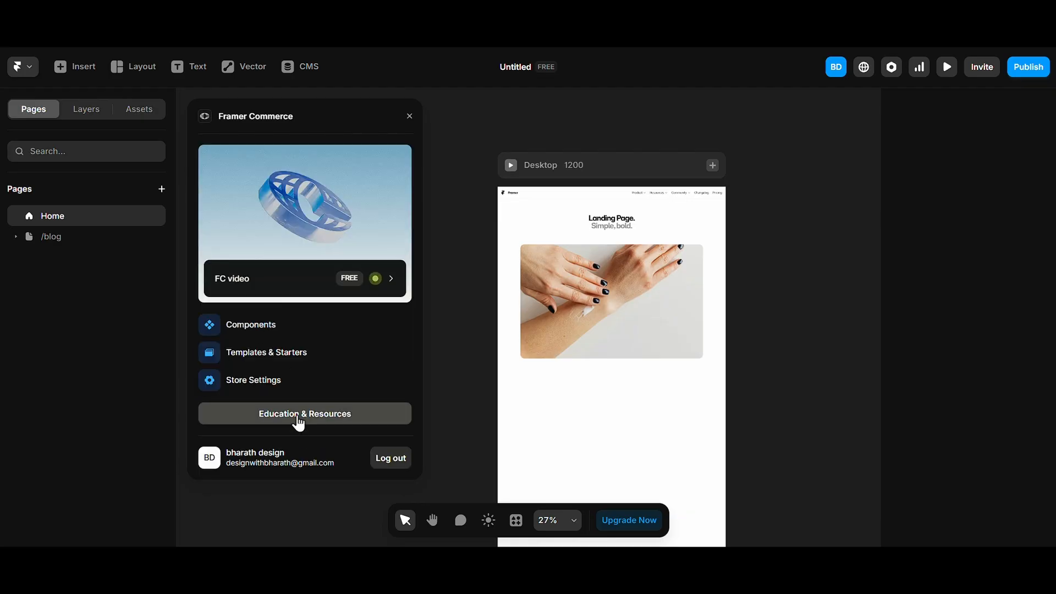
Step: Change the store connected to the Framer Commerce plugin to Demo Store
left_click(287, 291)
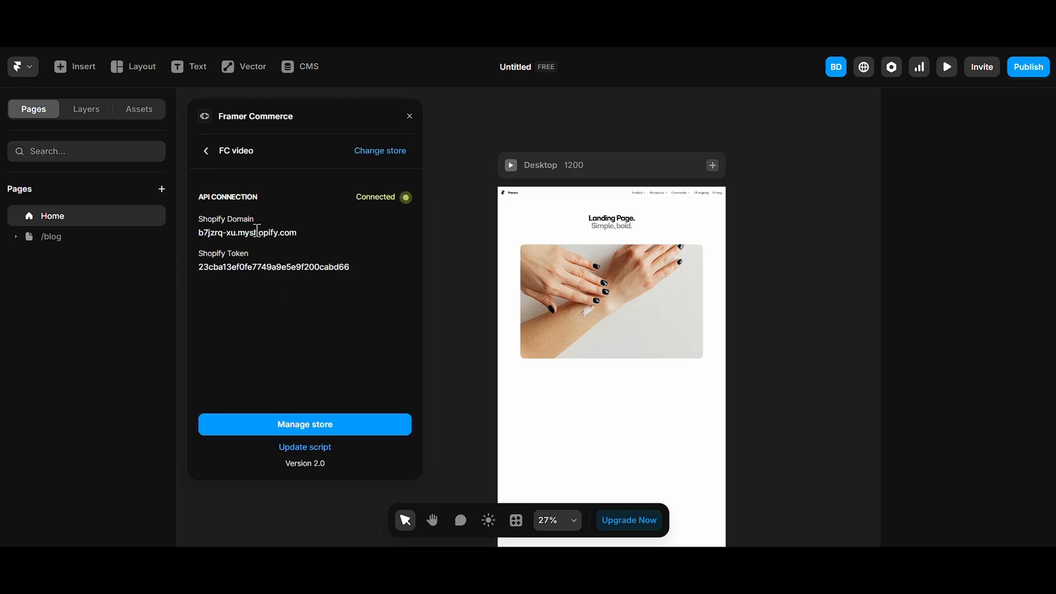
left_click(392, 152)
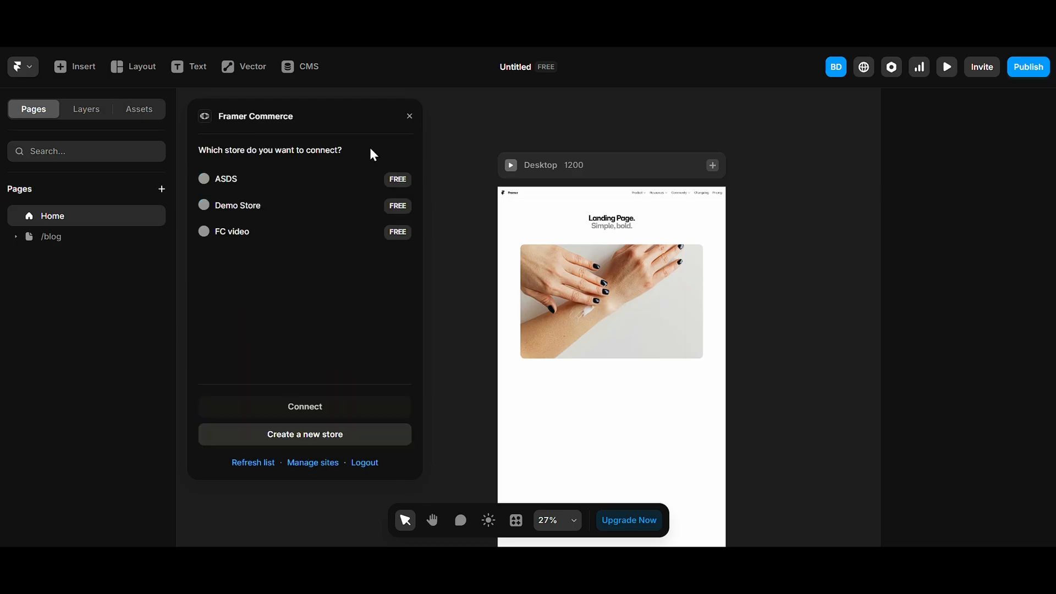
left_click(236, 206)
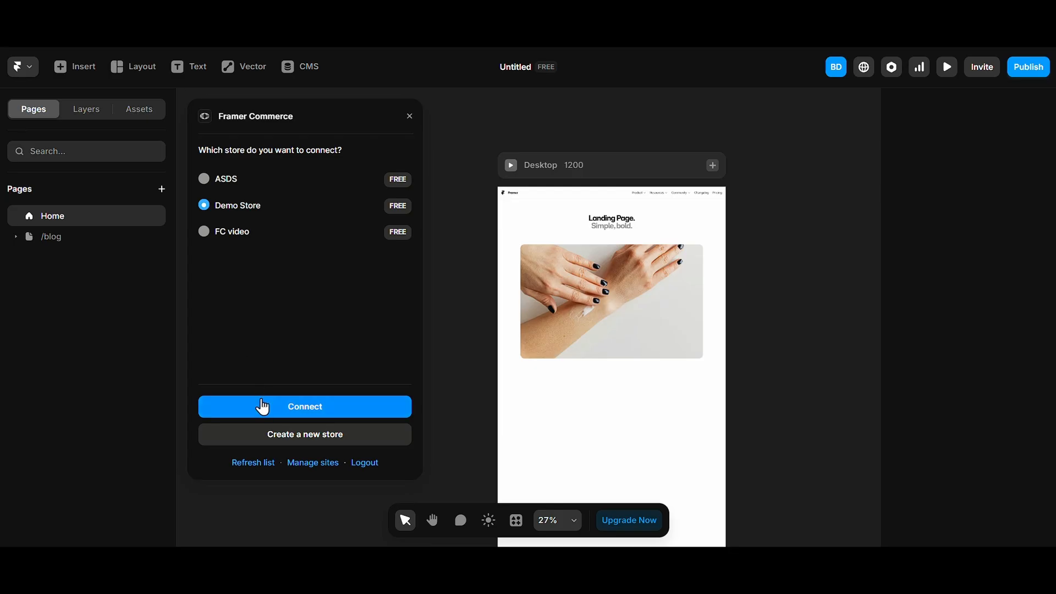
left_click(259, 405)
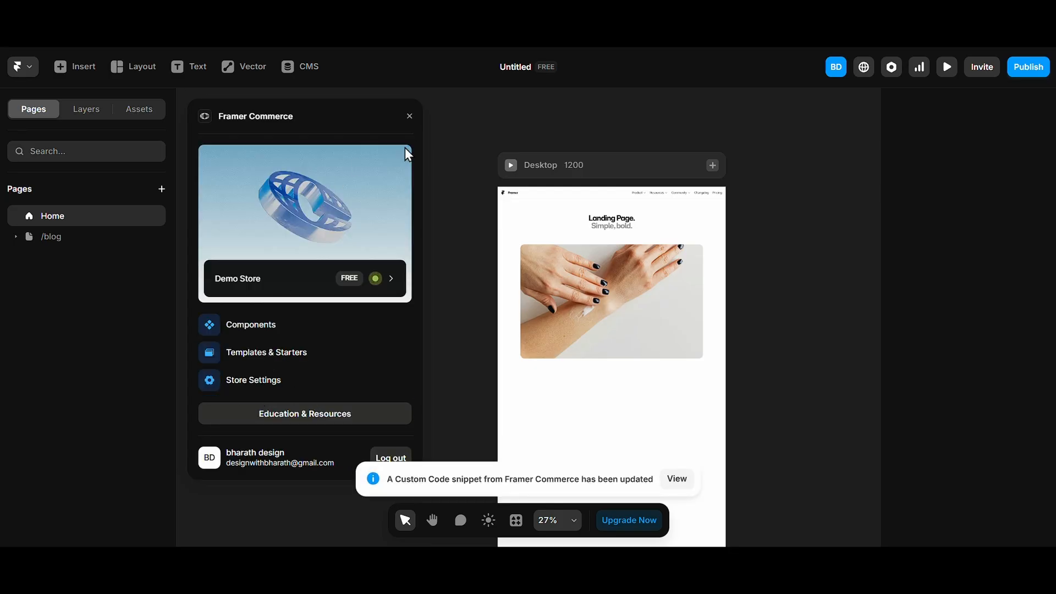
Step: Close the plugin and resync the Framer Commerce CMS collection with the connected store's products
left_click(415, 122)
left_click(310, 67)
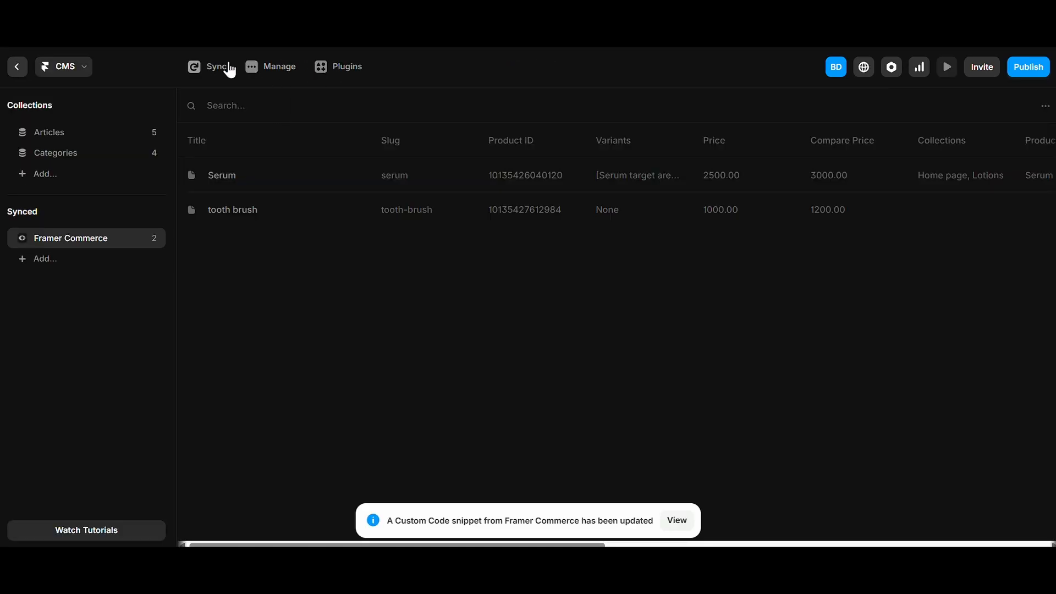
left_click(223, 66)
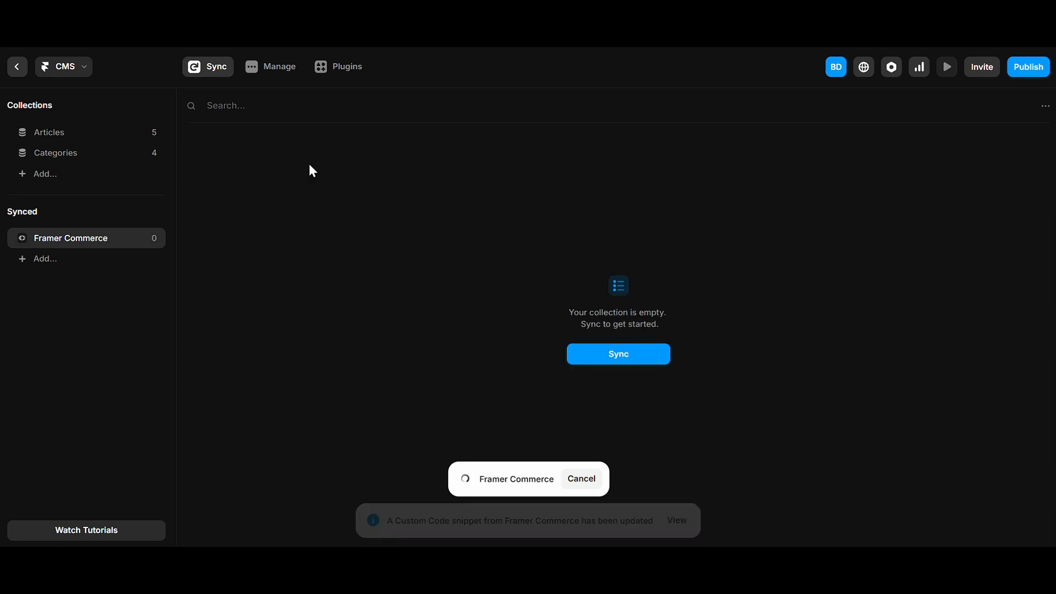
Step: Examine the synced fields of the Field Days Jersey and Midnight Shift Jersey items, then return to the Home page canvas
left_click(382, 177)
scroll(567, 259, "down", 10)
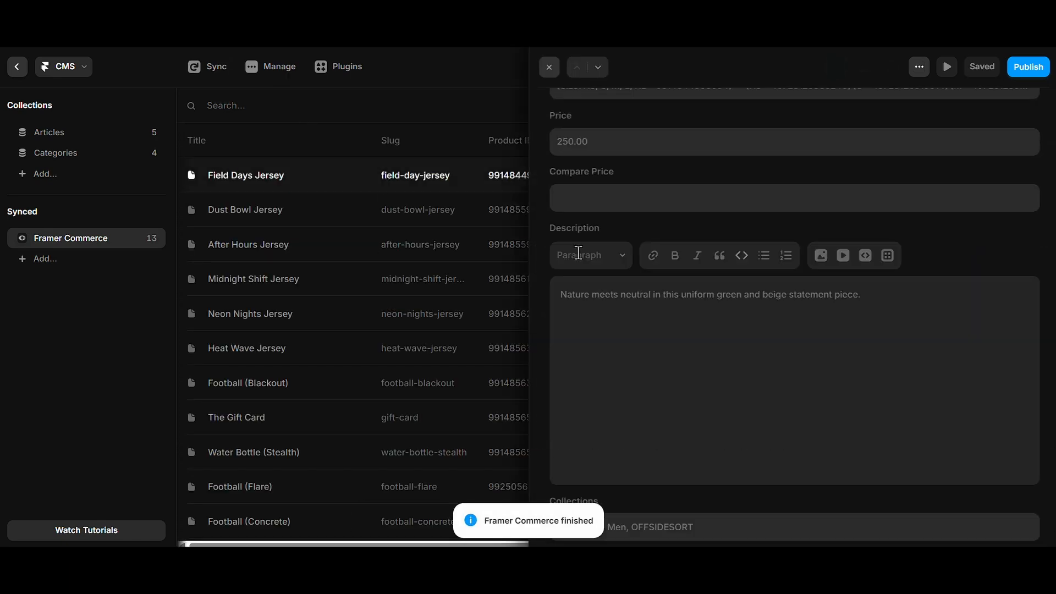
left_click(320, 275)
scroll(323, 304, "down", 2)
scroll(332, 278, "up", 2)
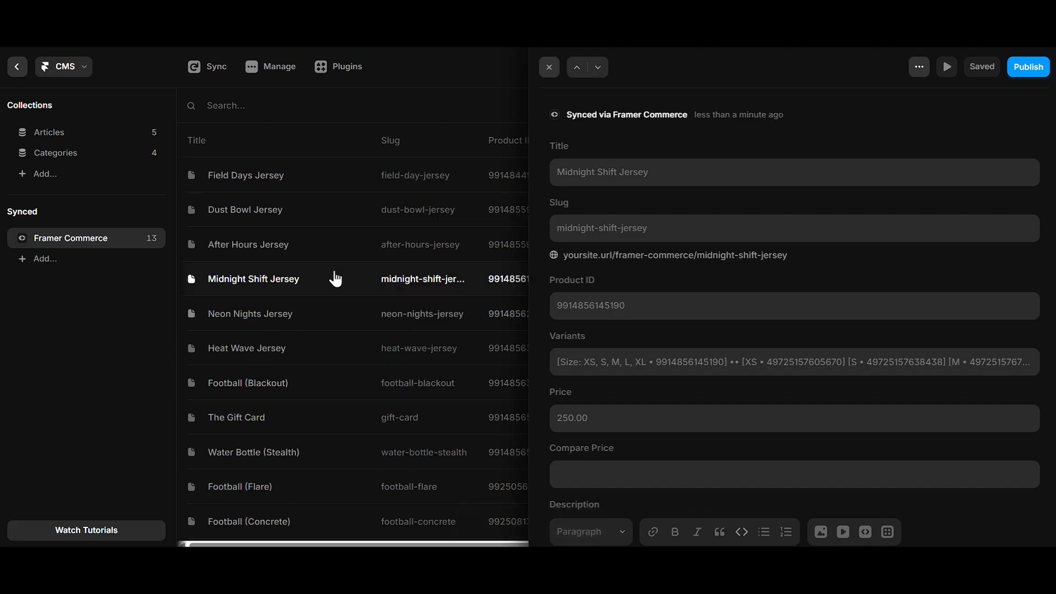
left_click(388, 180)
scroll(701, 361, "down", 10)
scroll(693, 365, "up", 10)
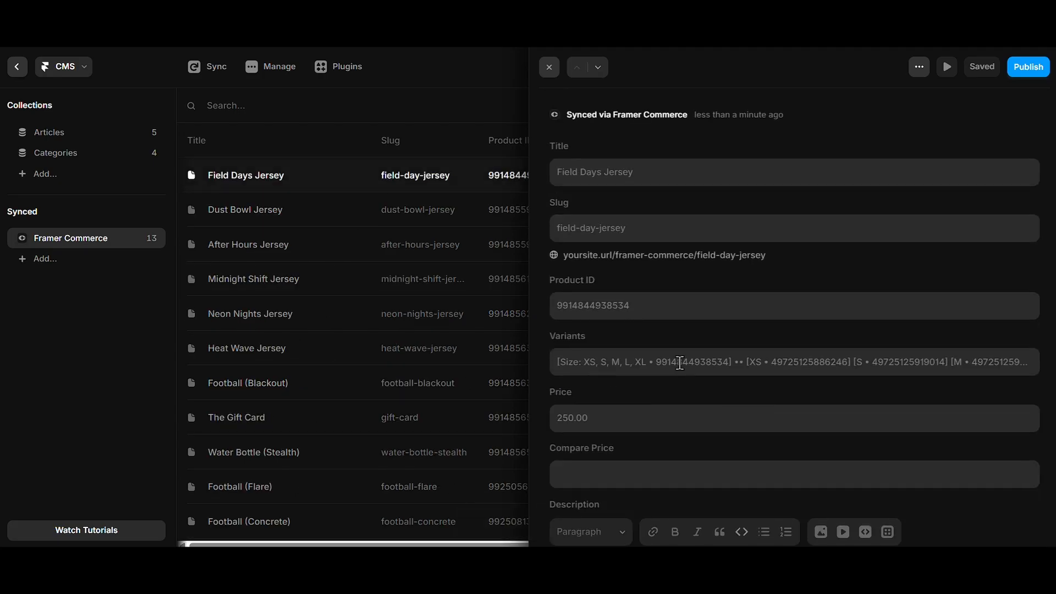
left_click(680, 365)
left_click(662, 385)
scroll(656, 392, "down", 10)
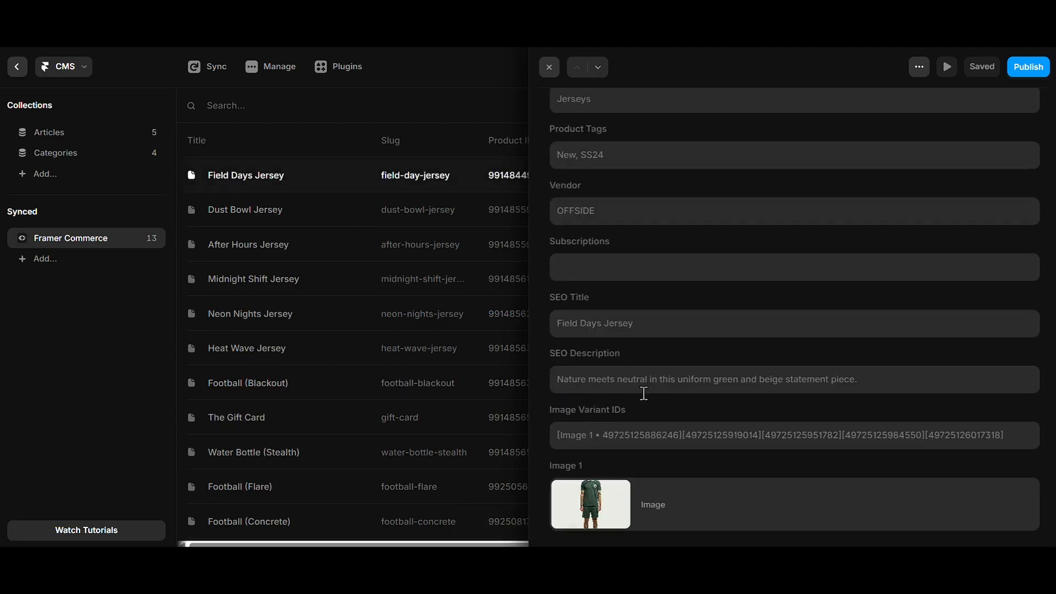
scroll(363, 297, "down", 2)
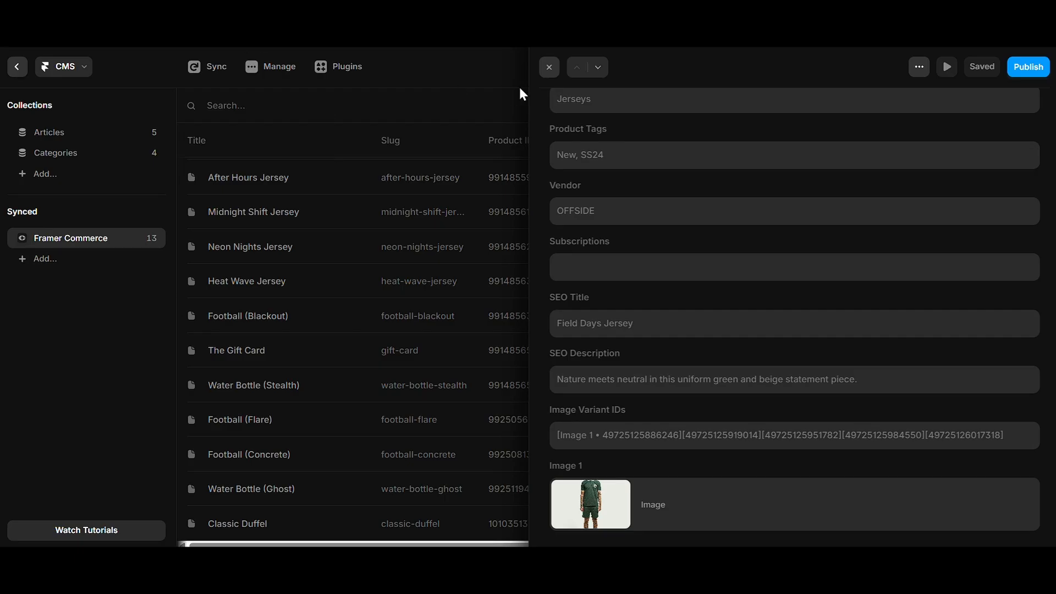
left_click(549, 67)
left_click(17, 67)
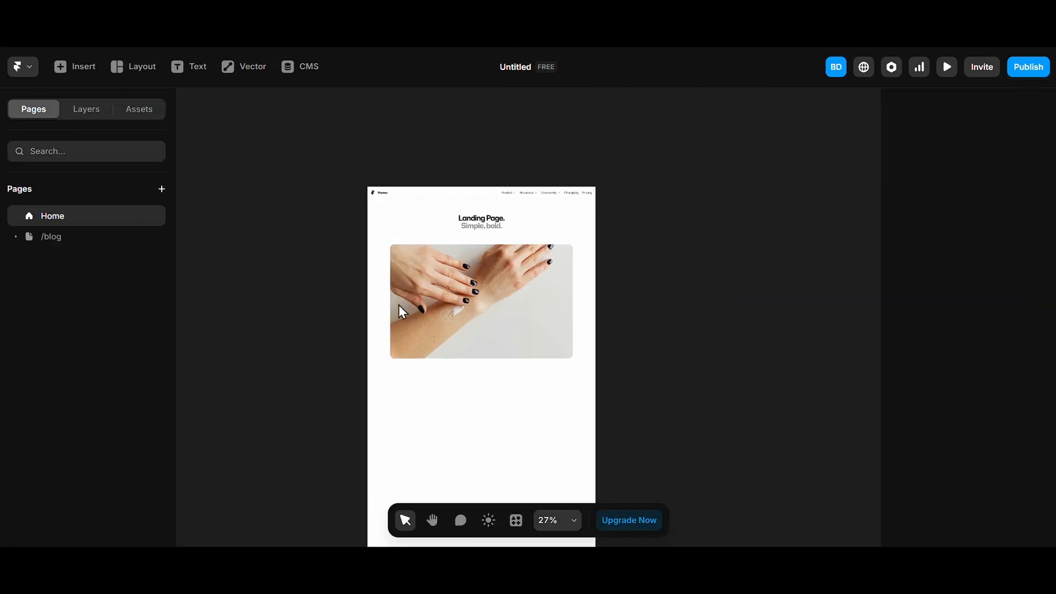
left_click(398, 305)
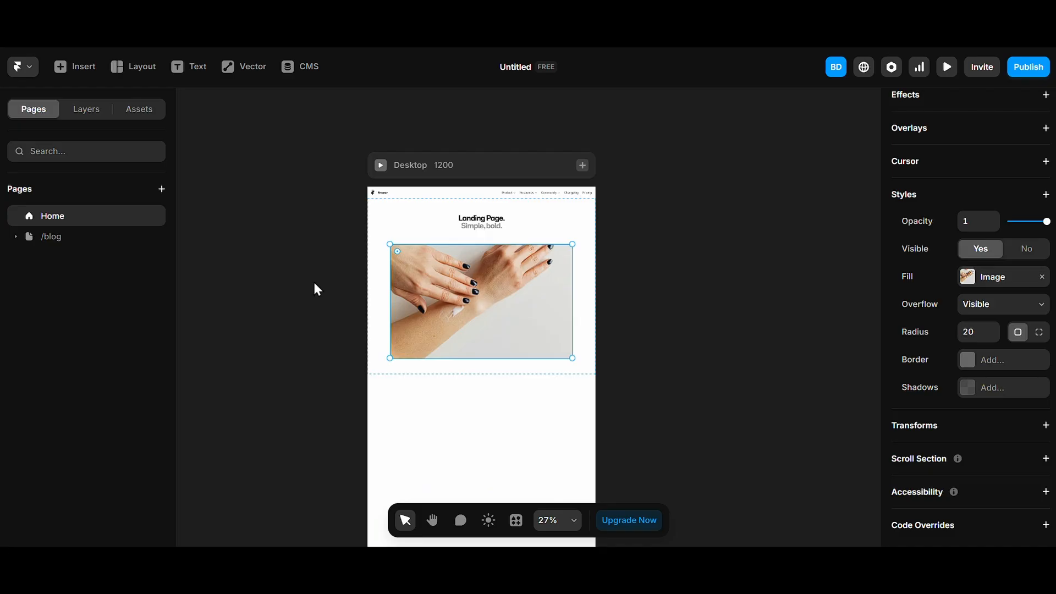
left_click(399, 370)
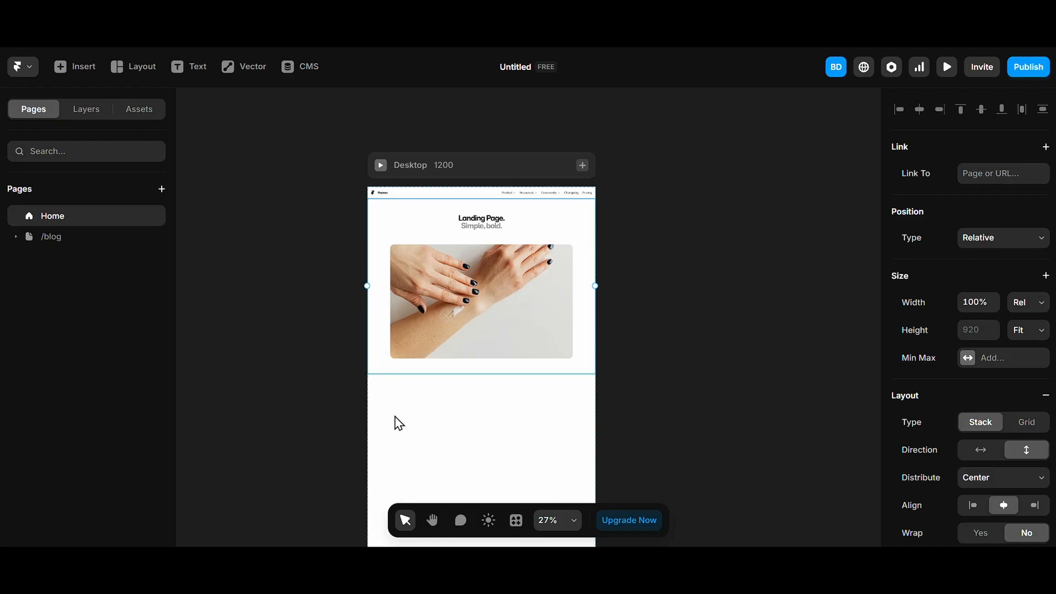
left_click_drag(456, 367, 577, 363)
scroll(577, 362, "up", 4)
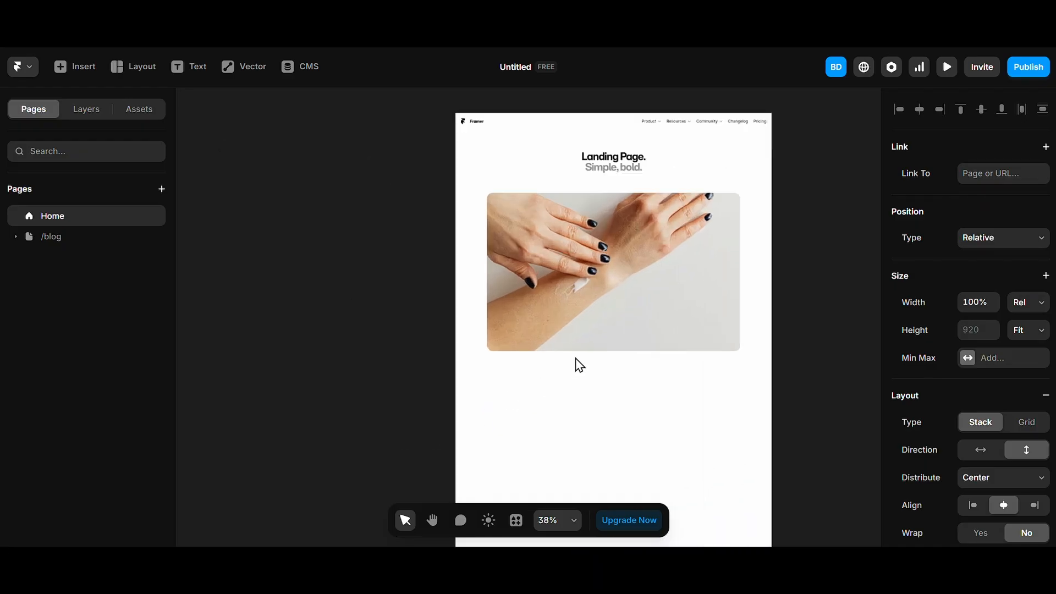
left_click(535, 330)
left_click(465, 309)
scroll(339, 383, "down", 2)
scroll(339, 383, "down", 3)
left_click_drag(339, 383, 386, 339)
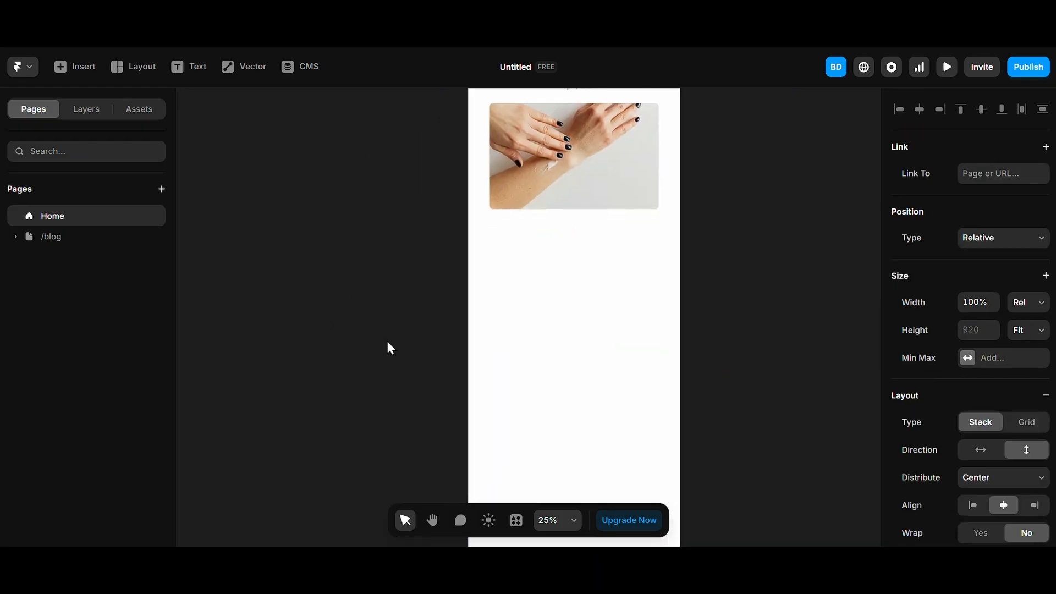
scroll(386, 339, "up", 3)
left_click_drag(414, 240, 447, 240)
scroll(447, 239, "up", 2)
scroll(395, 304, "up", 1)
scroll(395, 305, "right", 3)
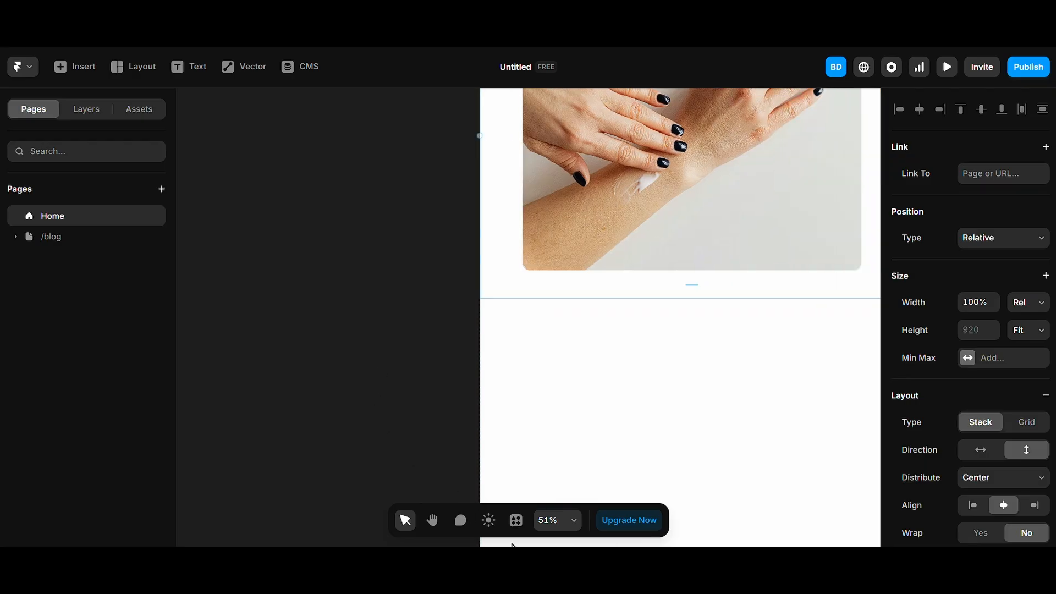
Step: Reopen the Framer Commerce plugin and bring up its component library
left_click(517, 521)
left_click(407, 340)
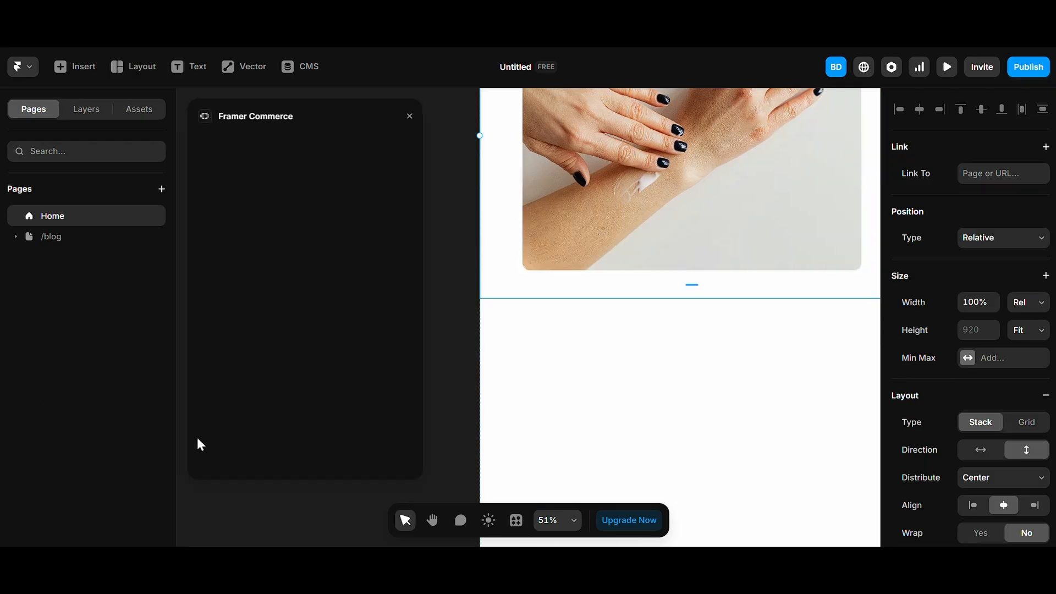
left_click(322, 333)
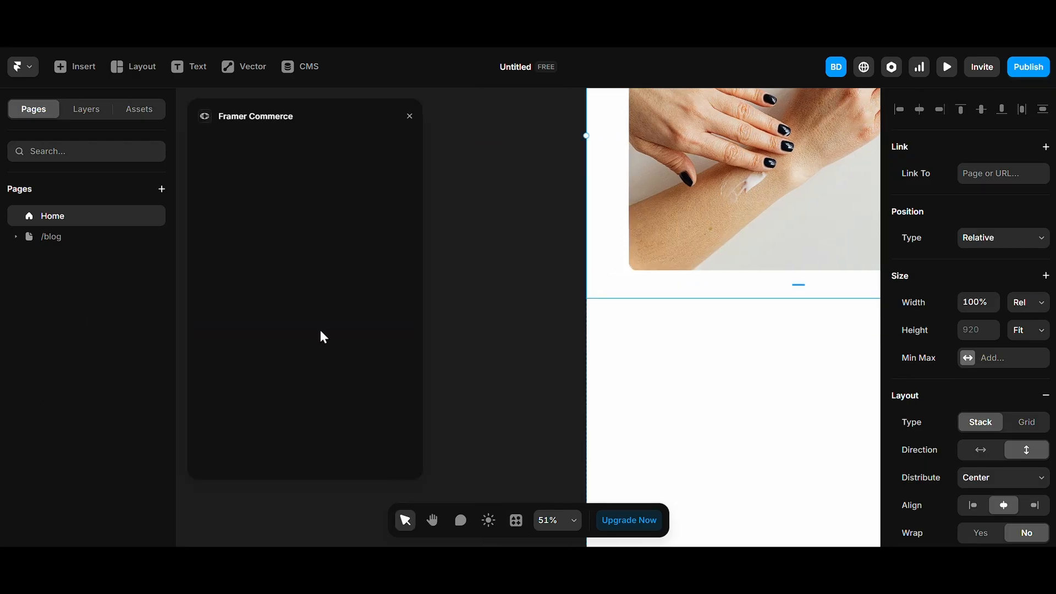
scroll(580, 306, "left", 2)
scroll(622, 293, "right", 2)
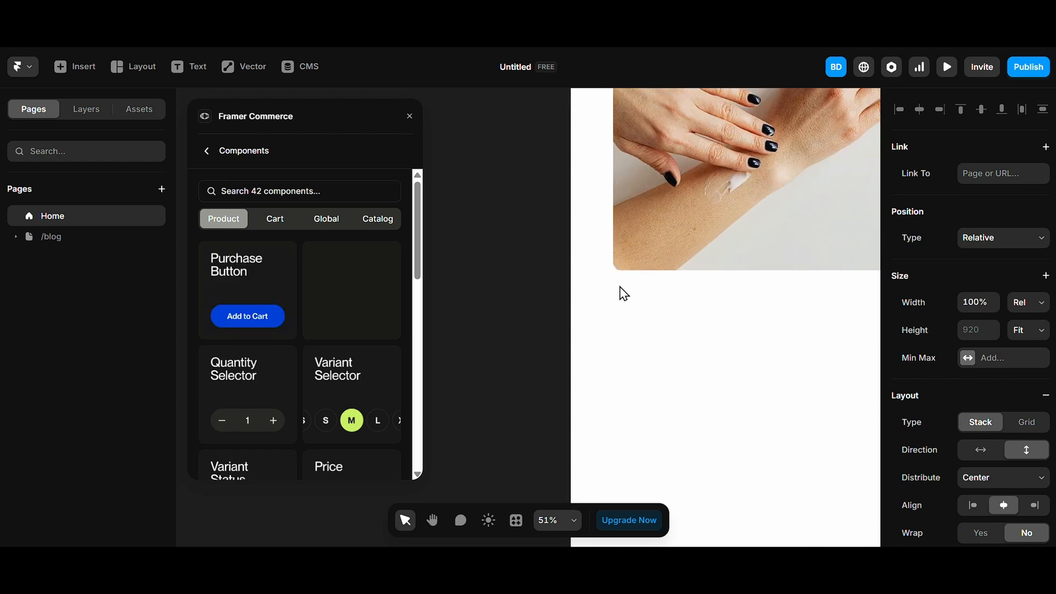
Step: Draw a frame about 474 × 611 px on the empty canvas beside the Desktop page
scroll(621, 288, "down", 3)
scroll(647, 257, "down", 1)
scroll(647, 257, "right", 1)
scroll(531, 308, "up", 3)
scroll(517, 412, "down", 2)
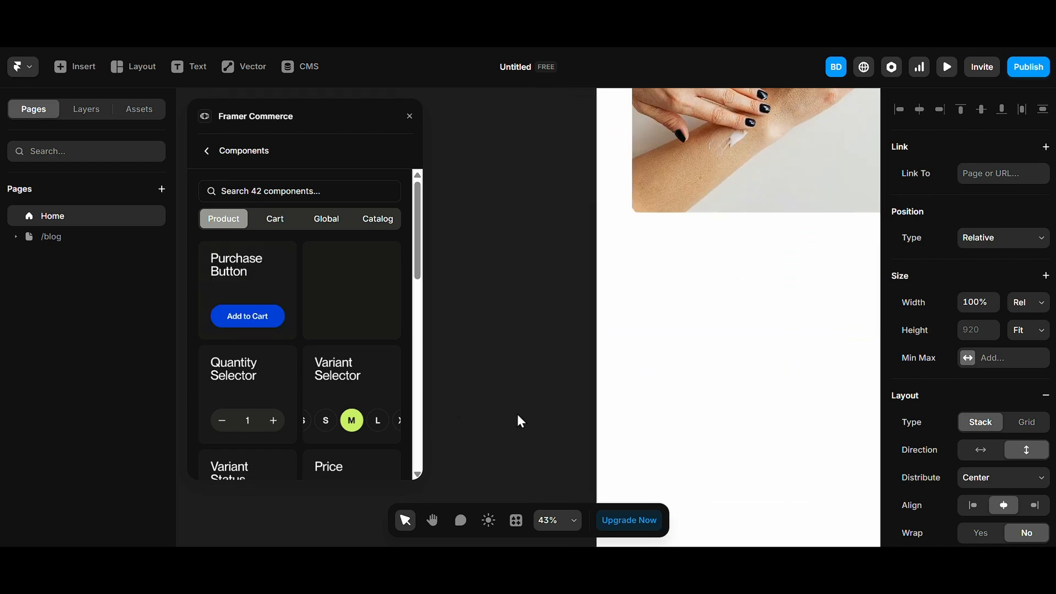
scroll(515, 409, "left", 2)
scroll(507, 400, "up", 1)
scroll(507, 400, "down", 1)
key("f")
left_click_drag(547, 255, 554, 271)
mouse_move(562, 289)
left_mouse_down()
mouse_move(586, 326)
mouse_move(734, 461)
left_mouse_up()
left_click_drag(553, 271, 646, 406)
left_click(707, 425)
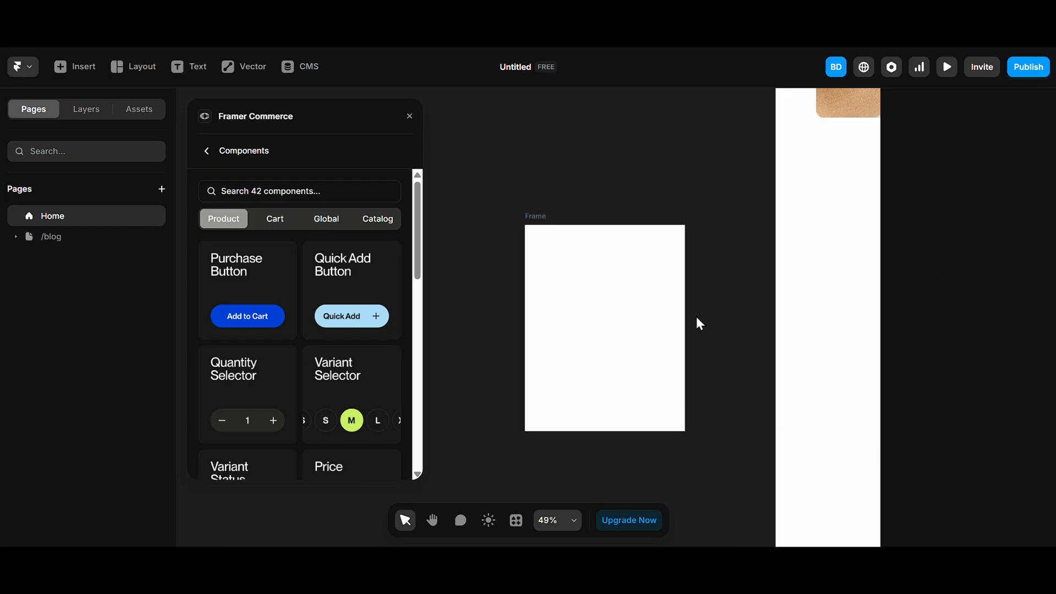
Step: Rename the new frame as Product card
left_click(561, 261)
left_click(86, 109)
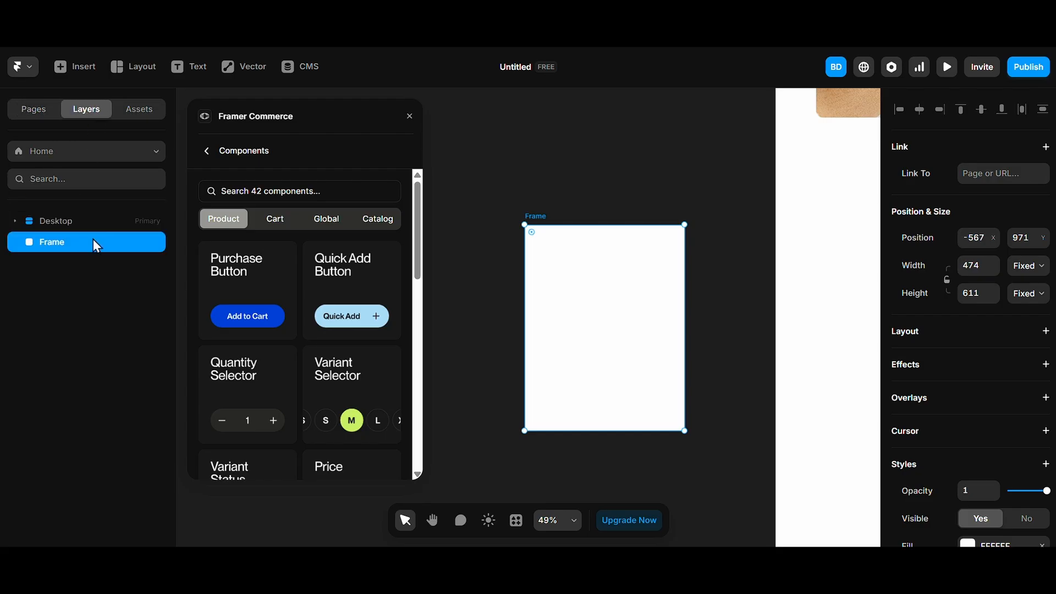
double_click(93, 239)
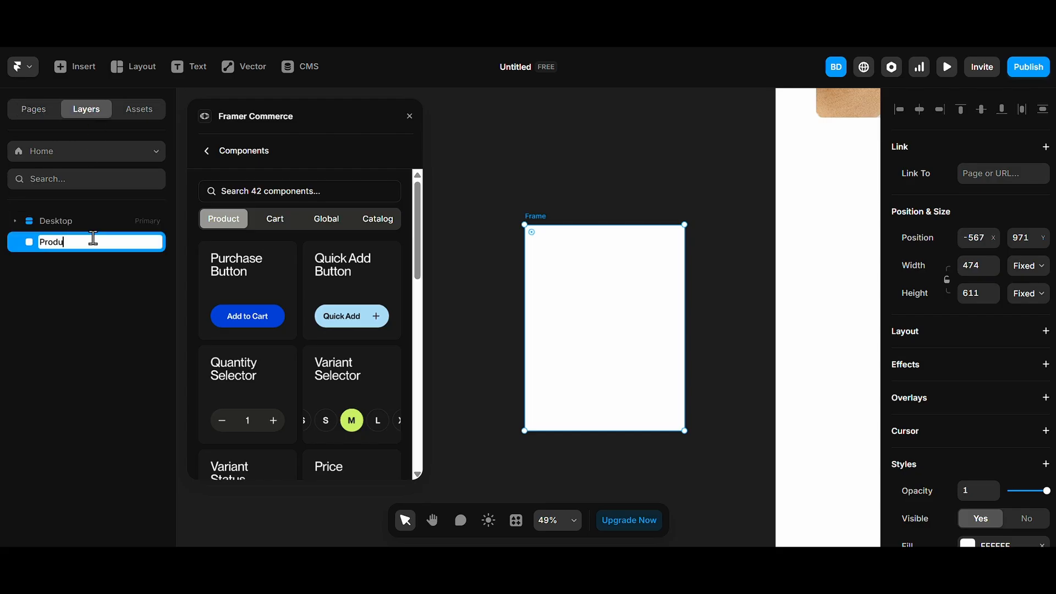
key("Return")
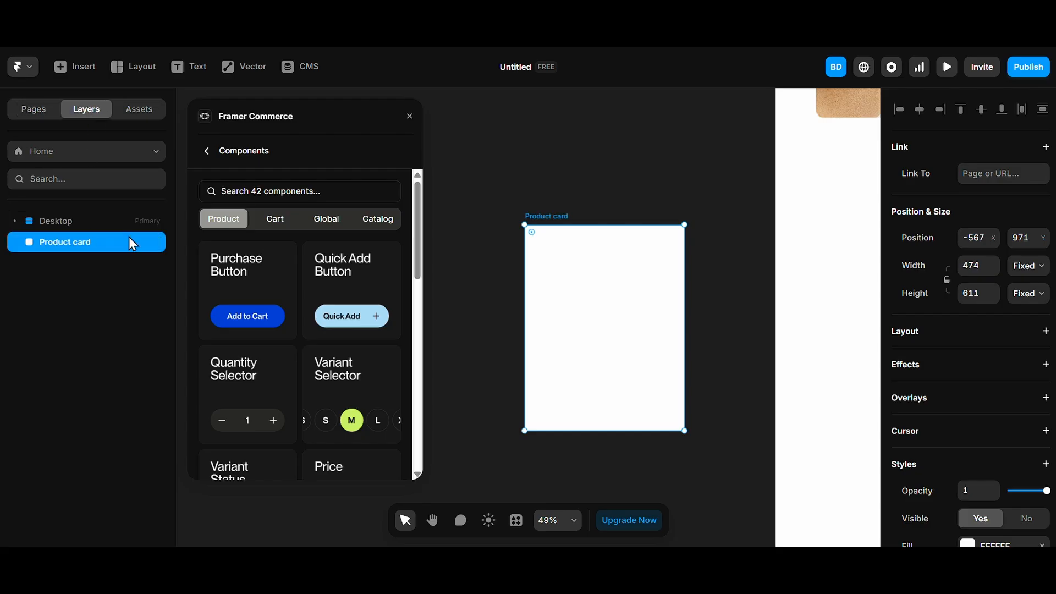
Step: Shrink the Product card frame to about 448 × 578 px
left_click(490, 284)
left_click(549, 317)
left_click_drag(683, 432, 681, 421)
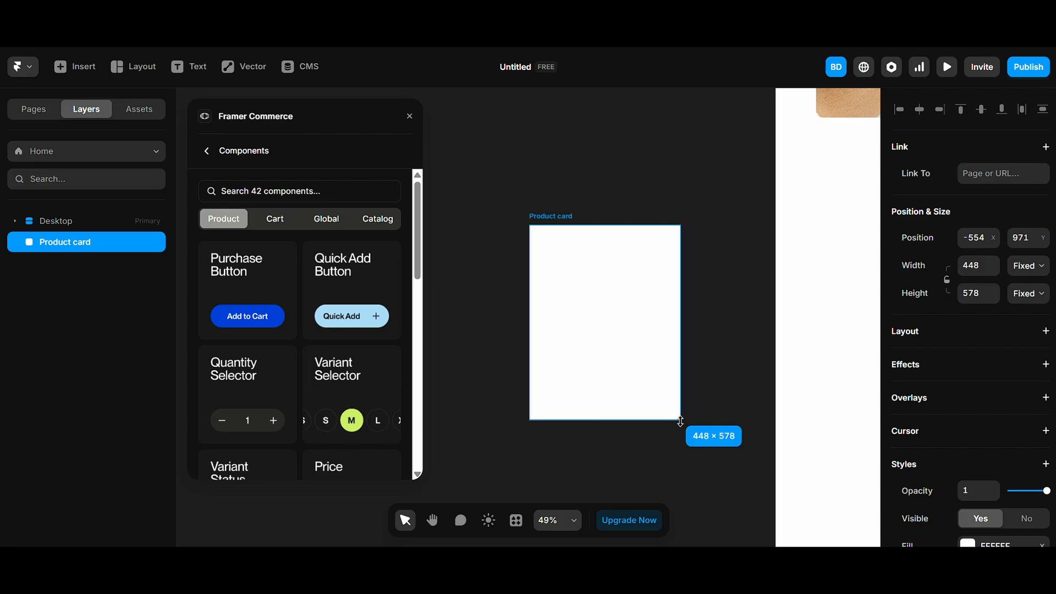
left_click(602, 446)
Step: Draw a frame about 380 × 476 px inside Product card and turn the card into a stack layout
key("f")
left_click_drag(539, 241, 671, 402)
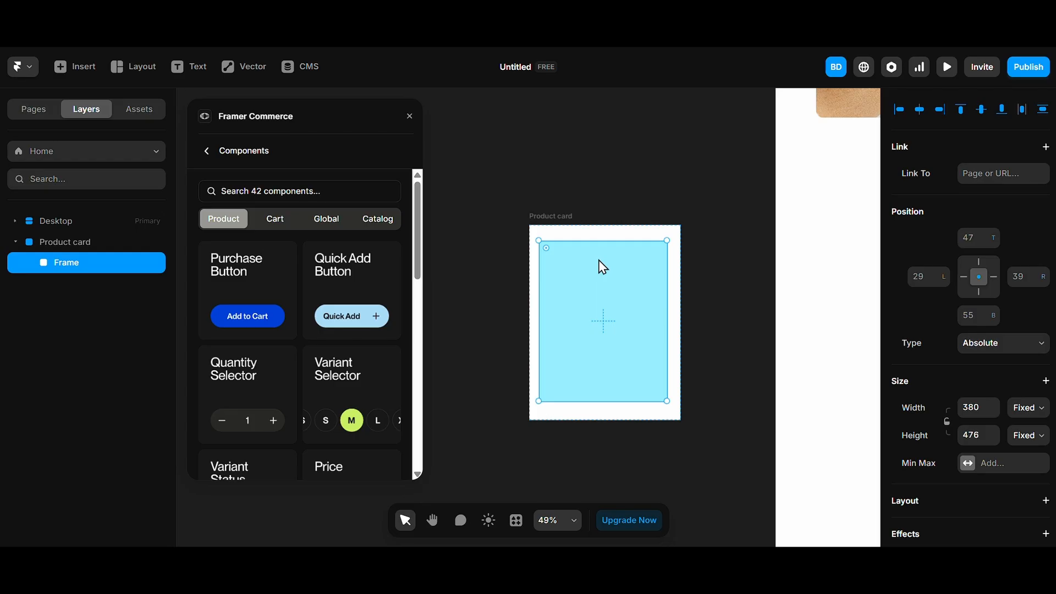
left_click(556, 214)
left_click(933, 337)
left_click(620, 337)
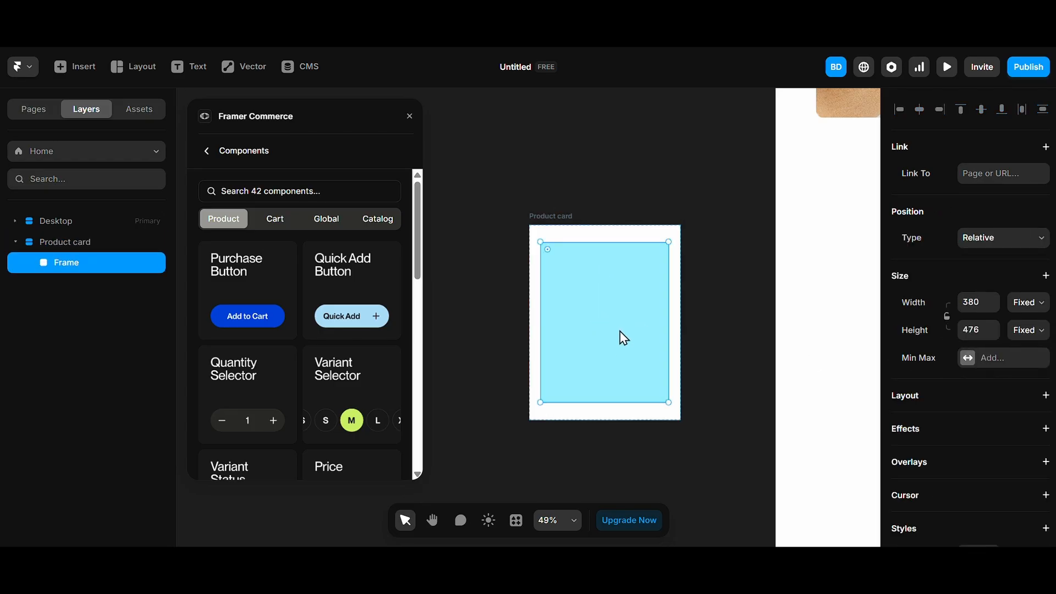
Step: Set both the width and height of the frame inside Product card to Fill
left_click(550, 217)
left_click(603, 296)
right_click(1023, 298)
left_click(1032, 307)
left_click(1032, 356)
left_click(1029, 331)
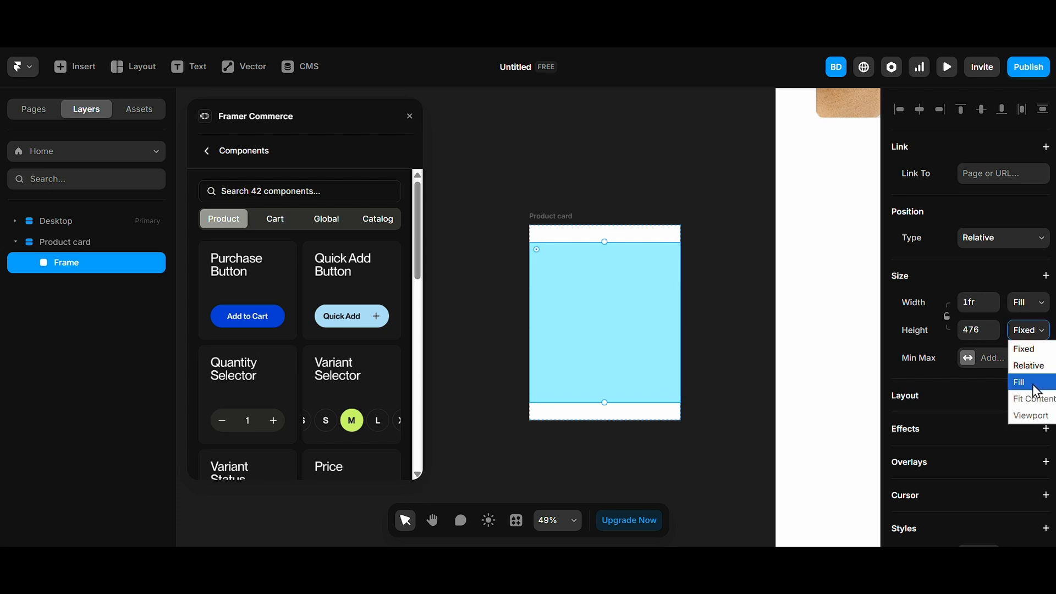
left_click(1033, 382)
Step: Rename the frame inside Product card as Images
double_click(82, 262)
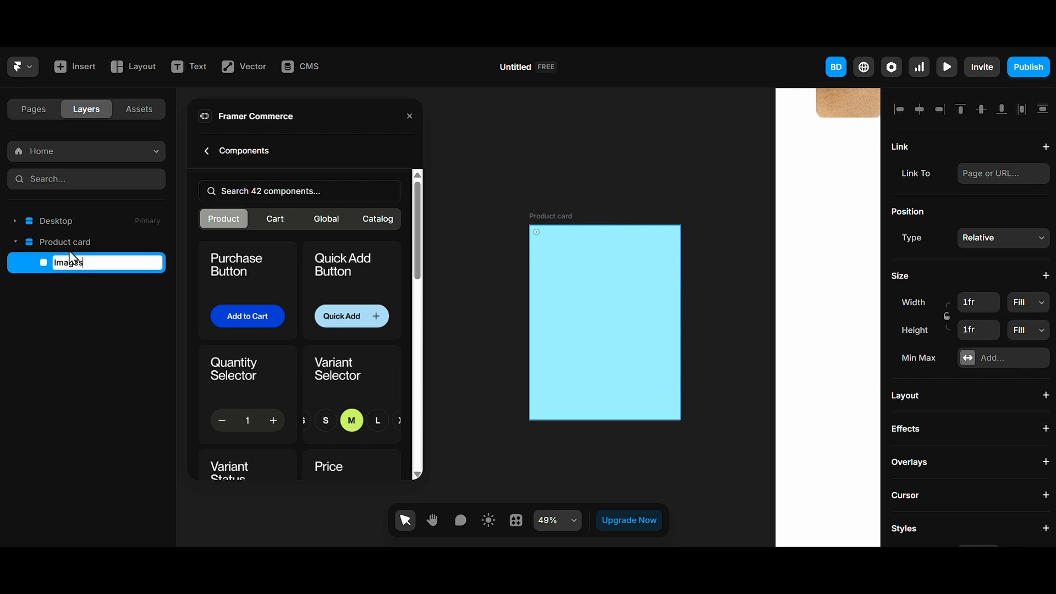
key("Return")
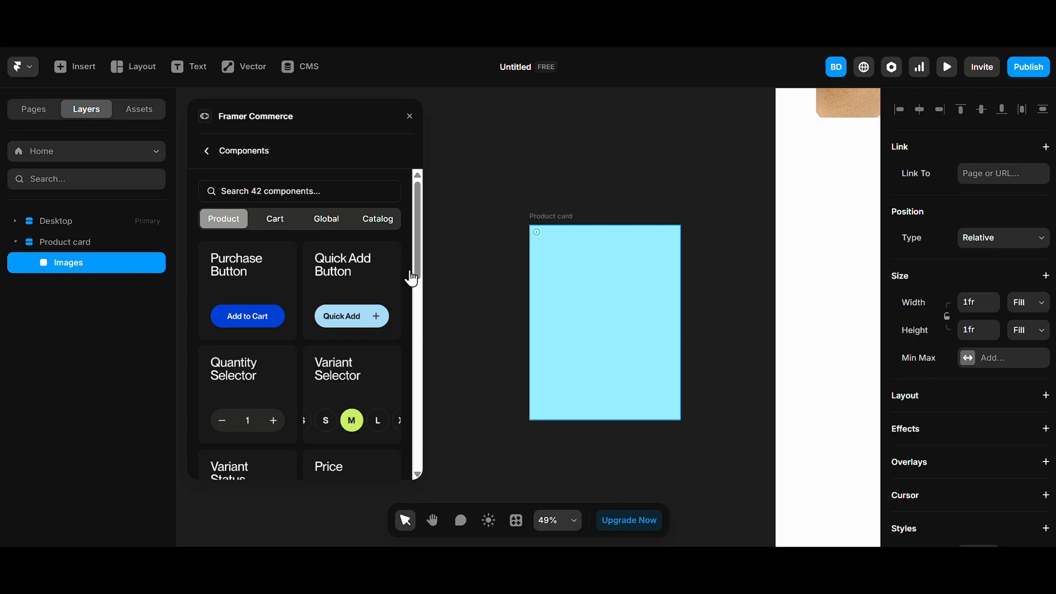
left_click(458, 297)
left_click(566, 380)
left_click(454, 358)
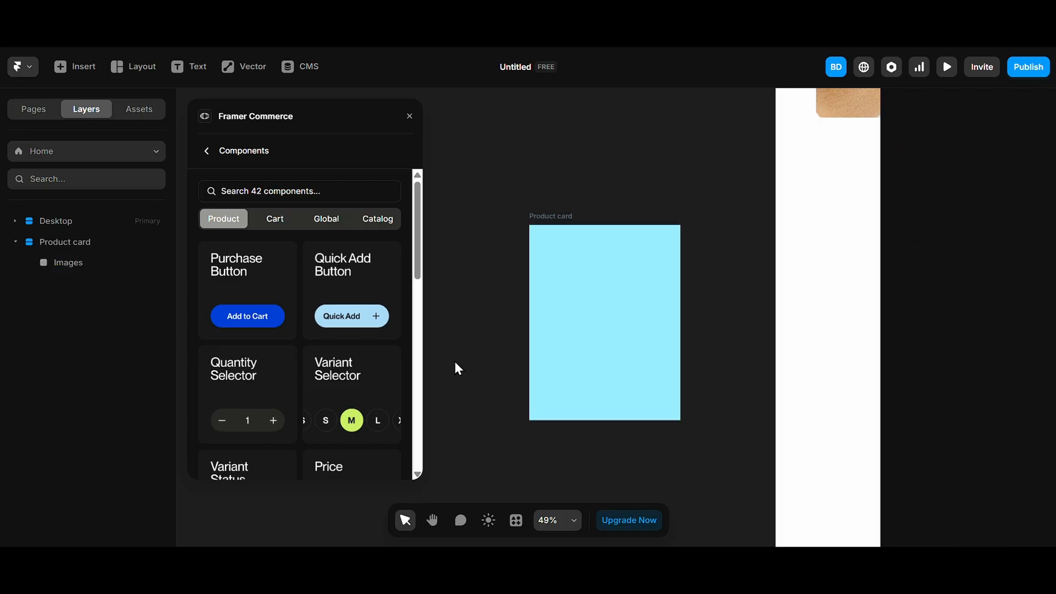
Step: Convert the Product card frame into a component named Product card
left_click(568, 283)
left_click(561, 210)
left_click(561, 213)
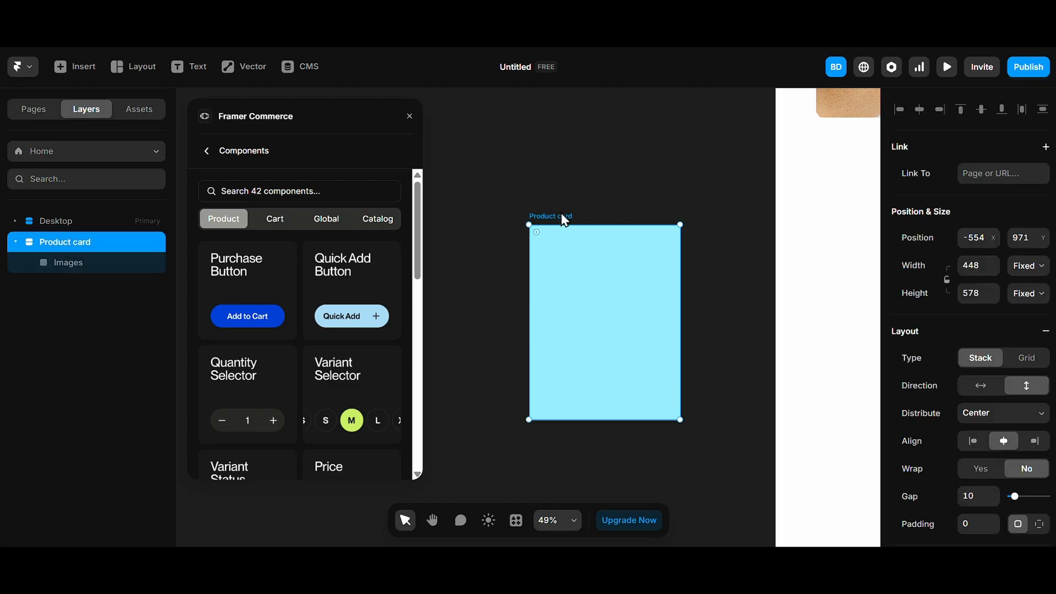
right_click(561, 213)
key("ctrl+alt+k")
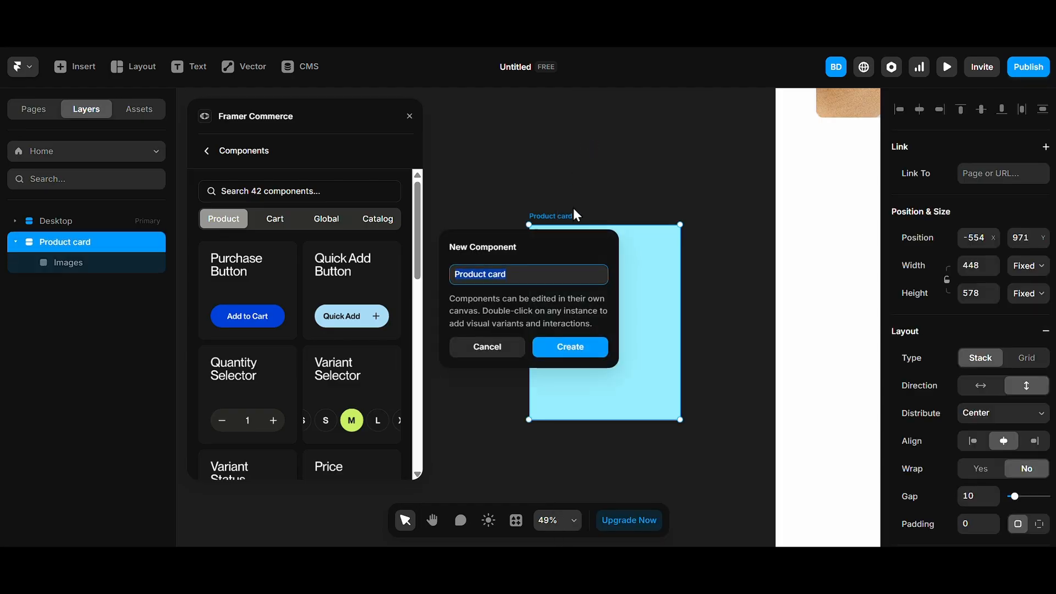
left_click(569, 347)
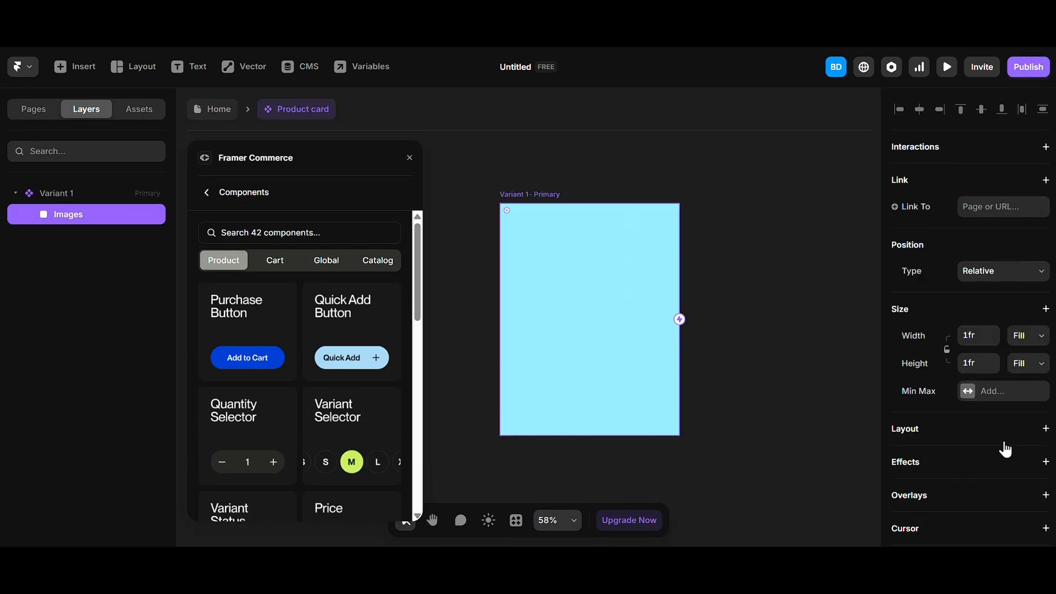
Step: Change the fill of the Images frame to the Image type without choosing a picture
scroll(1034, 446, "down", 5)
left_click(988, 310)
left_click(839, 318)
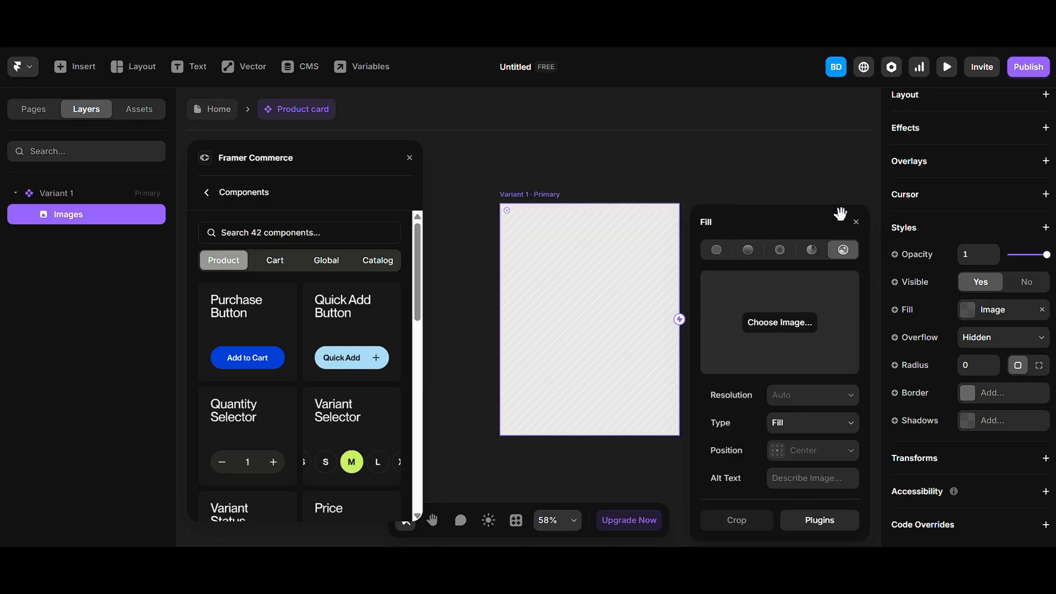
left_click(855, 223)
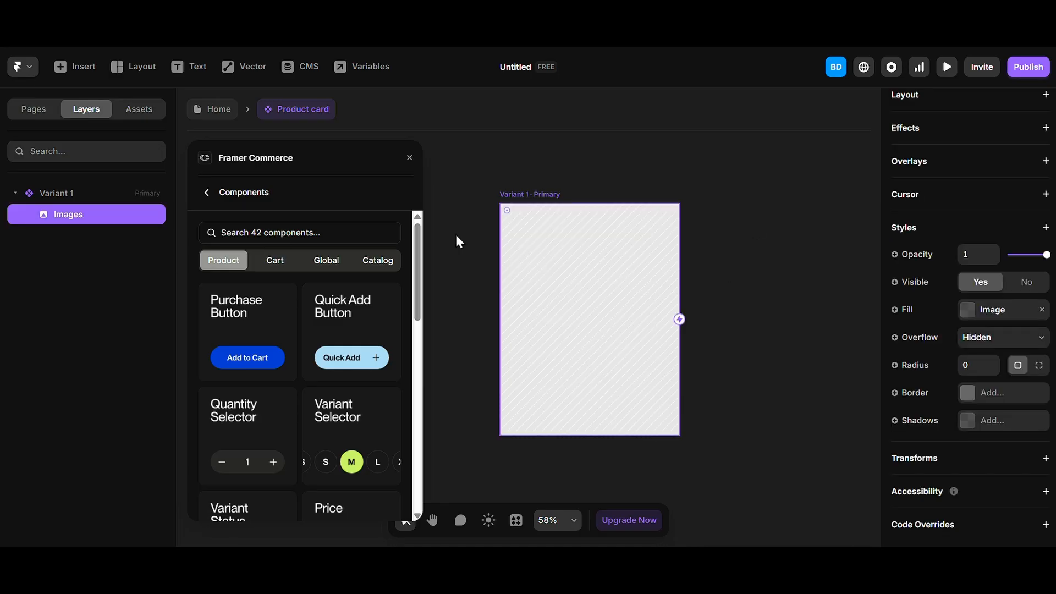
Step: Switch the editor to the light theme
scroll(496, 286, "down", 1)
left_click(483, 268)
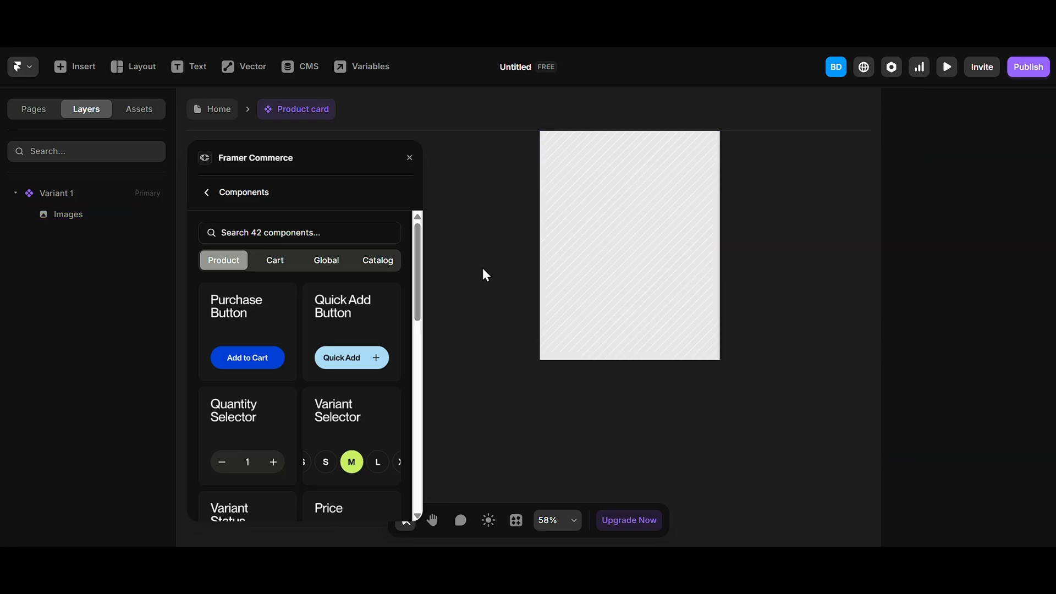
scroll(519, 341, "up", 1)
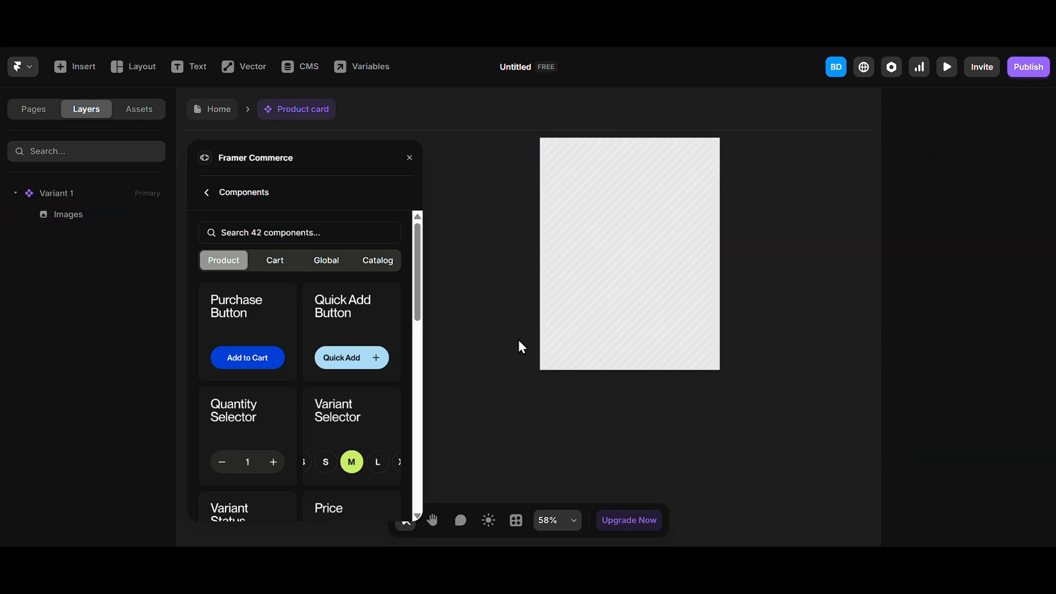
left_click(498, 522)
scroll(523, 347, "up", 1)
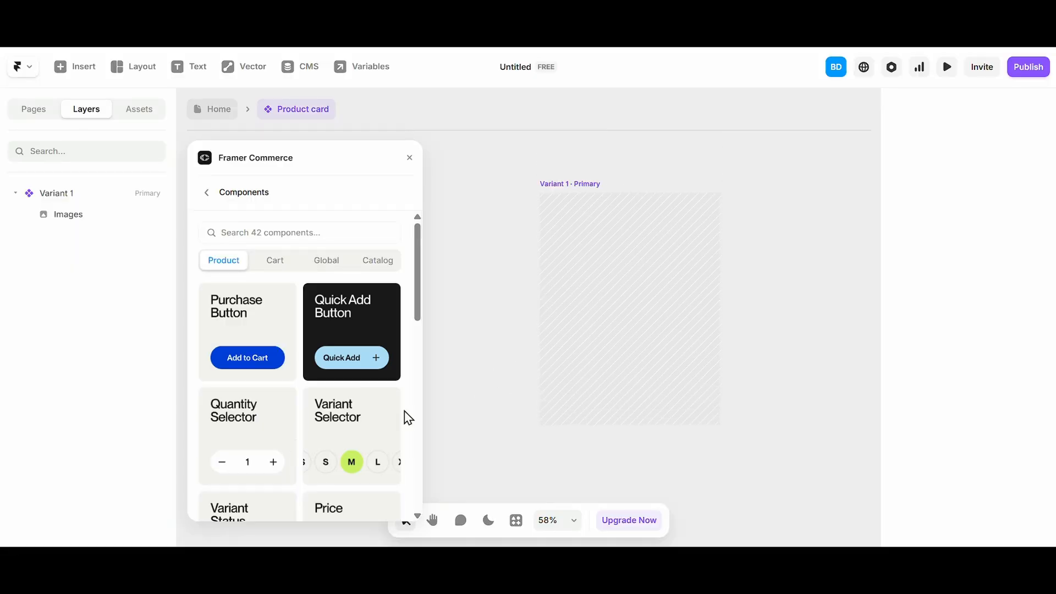
Step: Search the Framer Commerce components for "price" and insert the Price Compare component
left_click(264, 229)
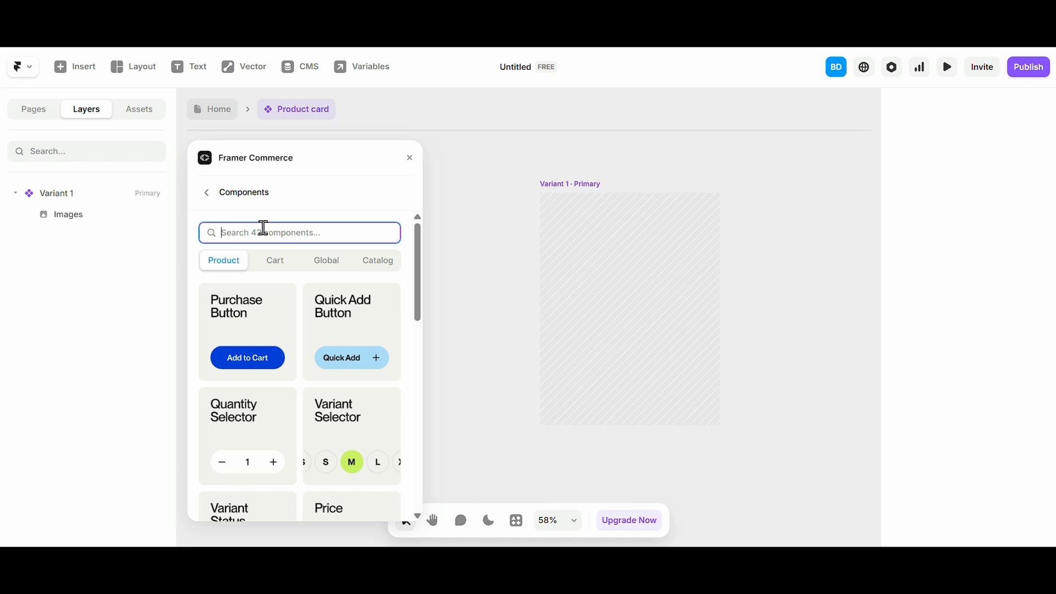
type("price")
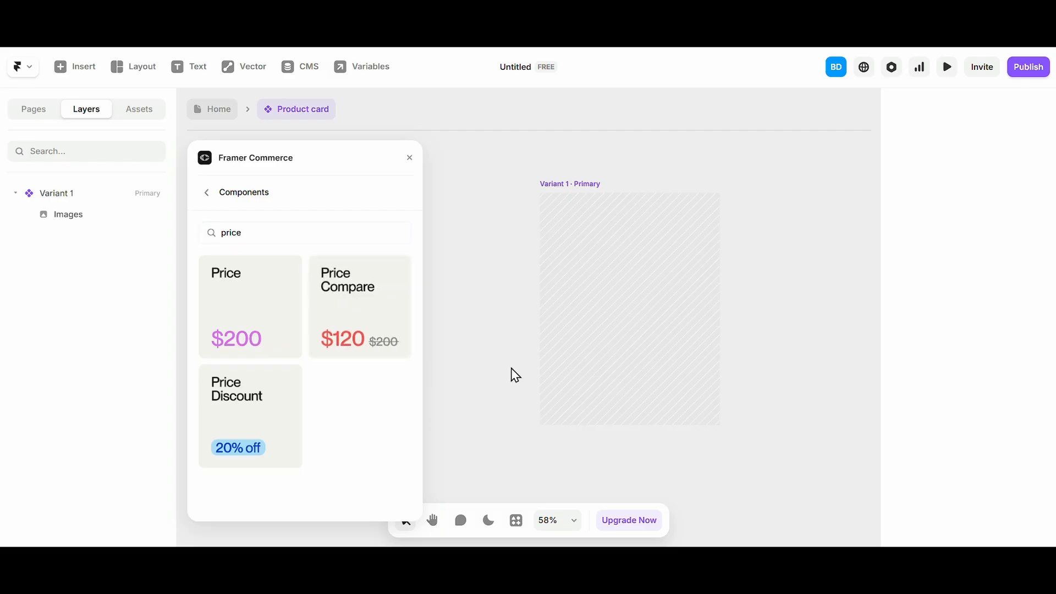
left_click(338, 326)
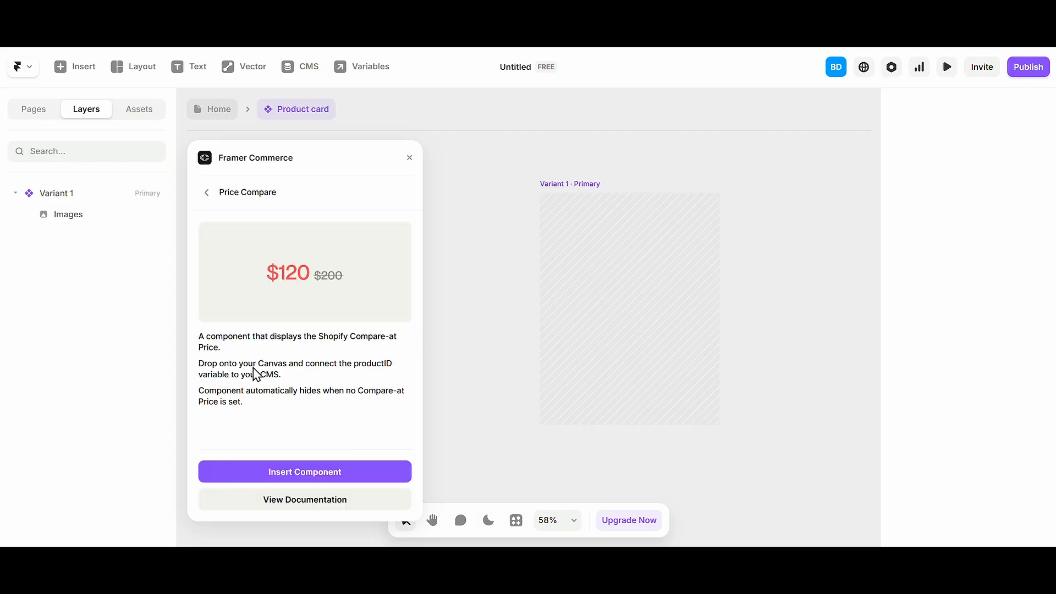
left_click(372, 480)
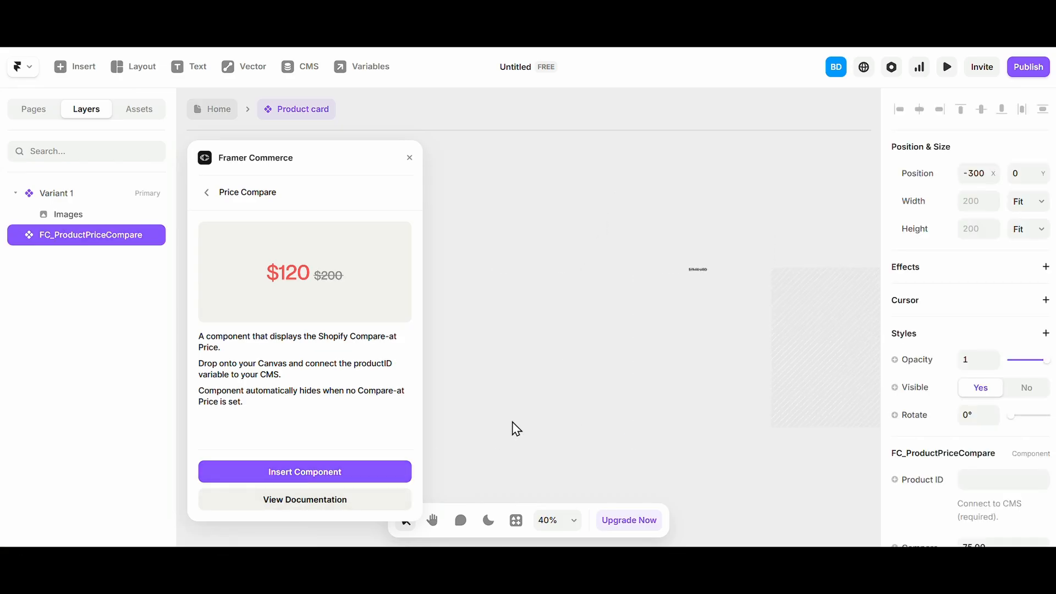
Step: Place the price compare component in the Variant 1 stack, directly below the Images frame
mouse_move(718, 264)
left_mouse_down()
mouse_move(690, 467)
mouse_move(555, 405)
mouse_move(568, 327)
mouse_move(556, 330)
left_mouse_up()
left_click(1014, 281)
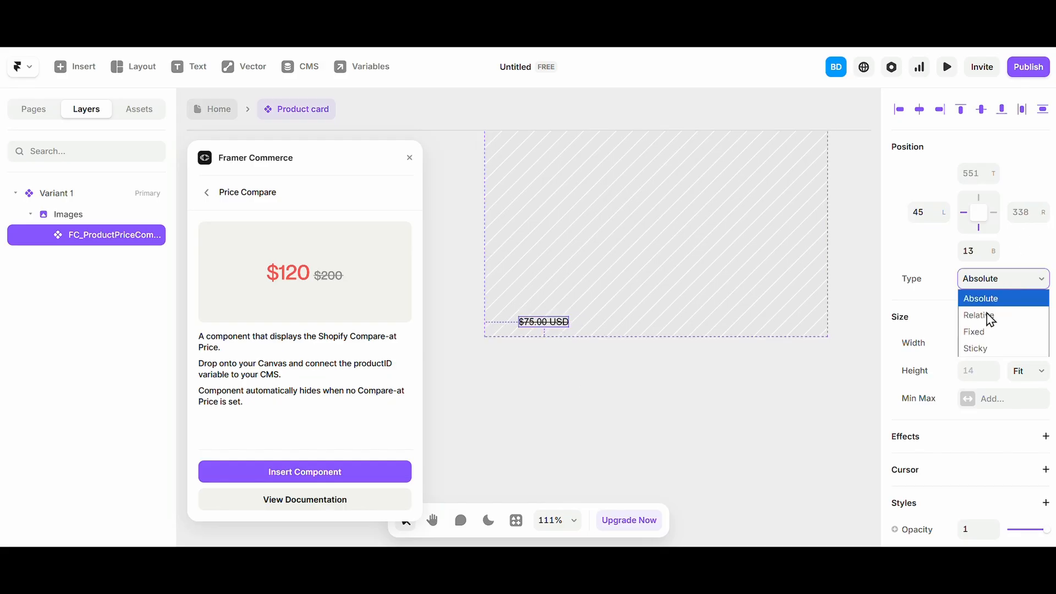
left_click(785, 330)
left_click(84, 242)
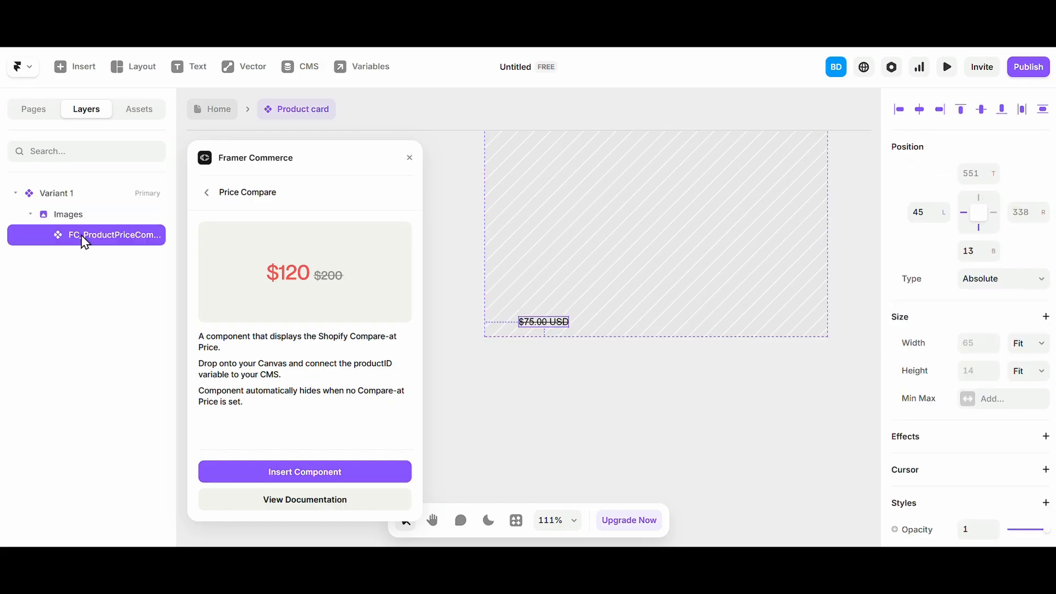
mouse_move(91, 240)
left_mouse_down()
mouse_move(90, 208)
mouse_move(94, 245)
left_mouse_up()
Step: Set the gap of the Variant 1 stack to 16 and align its contents to the left
left_click(104, 192)
scroll(959, 474, "down", 3)
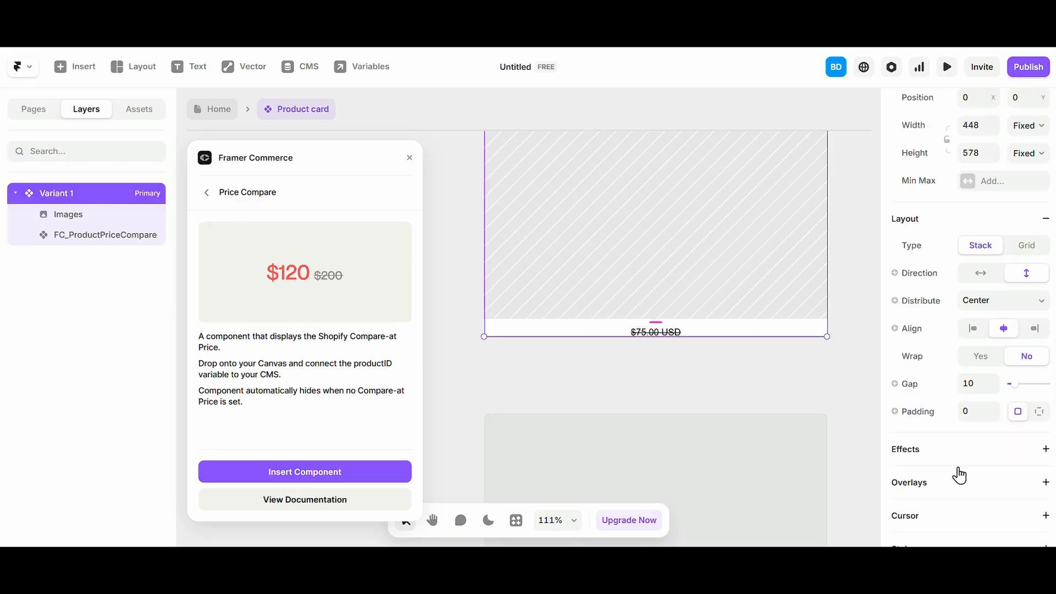
left_click(967, 378)
type("16")
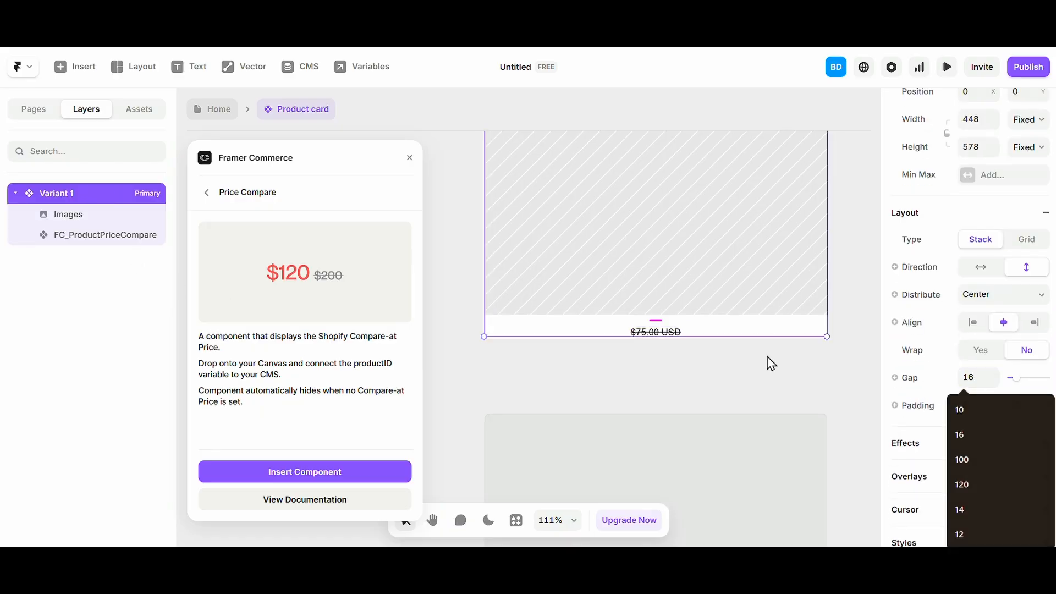
left_click(637, 333)
left_click(710, 355)
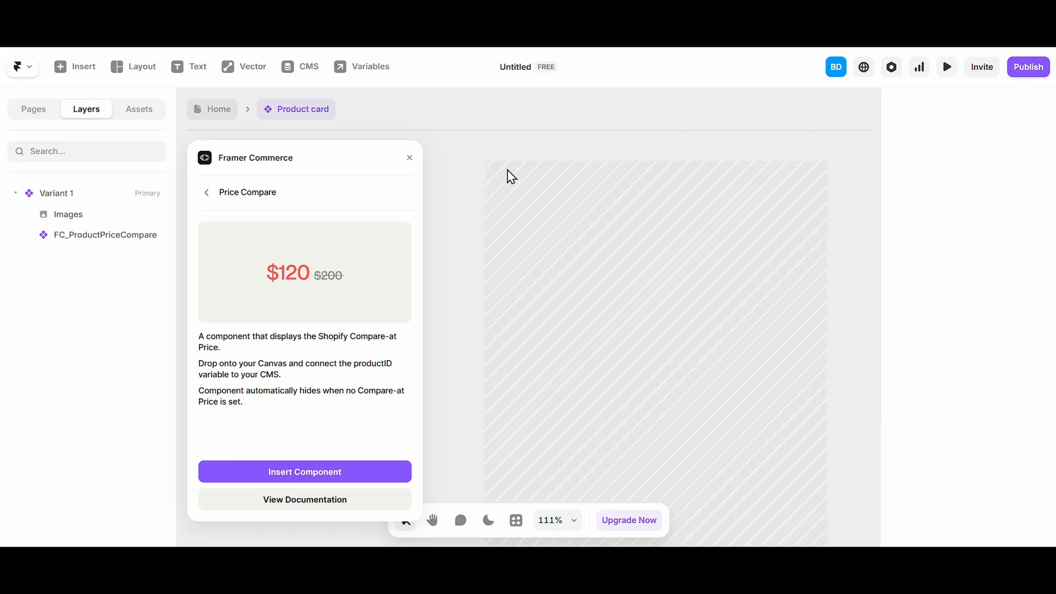
left_click(523, 151)
scroll(526, 338, "down", 6)
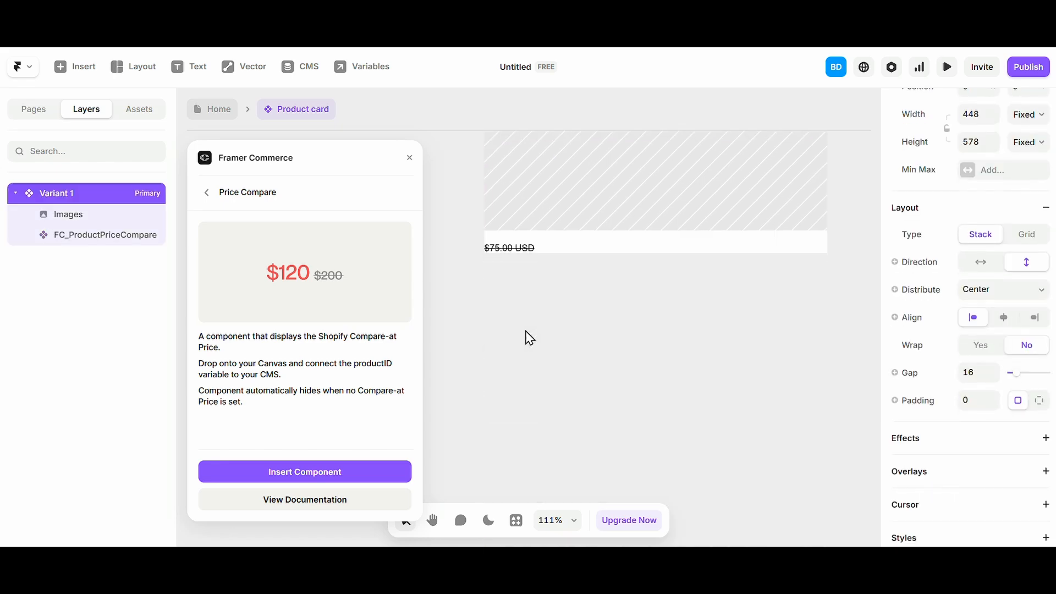
Step: Create a component variable named Product ID for the price compare component's Product ID property
left_click(510, 240)
scroll(1045, 412, "down", 6)
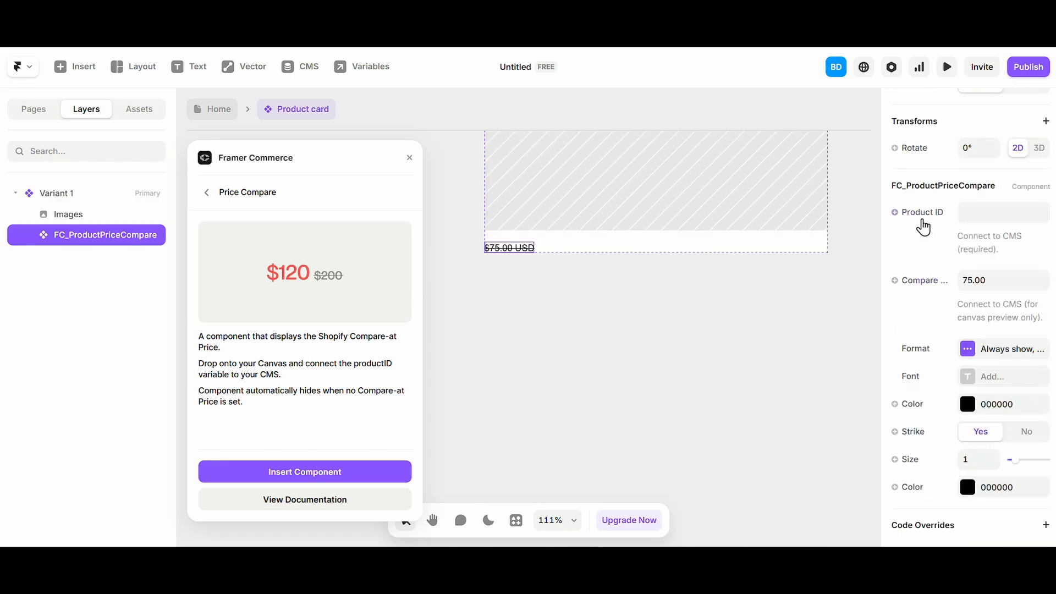
scroll(734, 339, "up", 2)
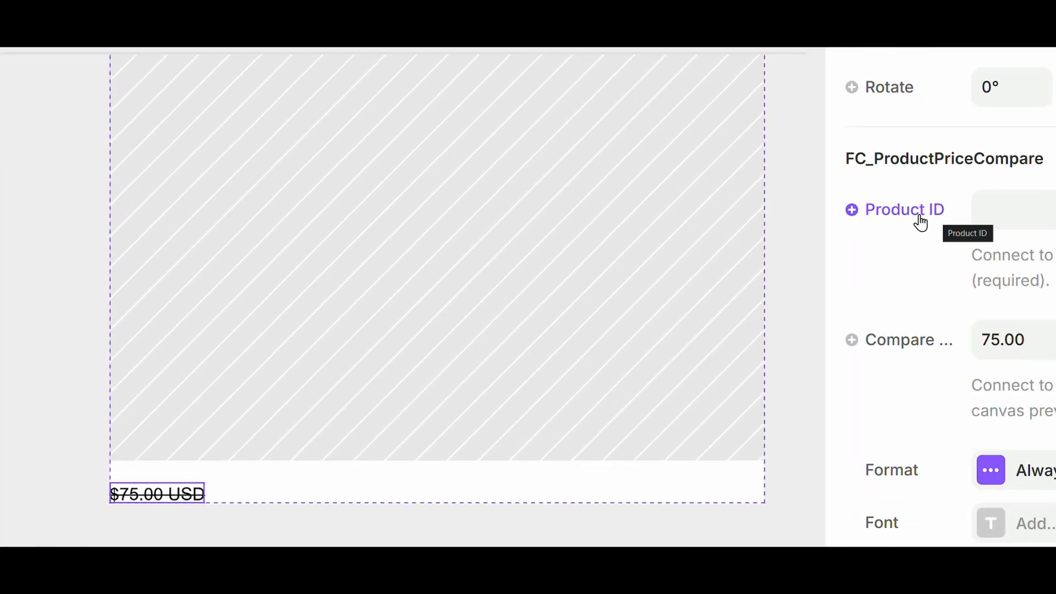
scroll(704, 309, "down", 3)
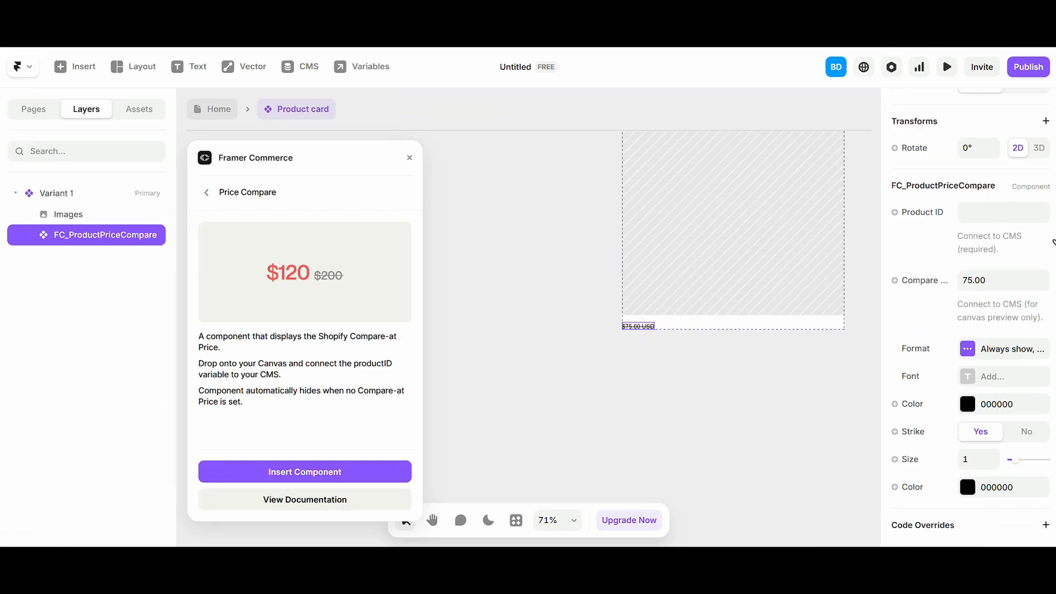
scroll(958, 214, "up", 3)
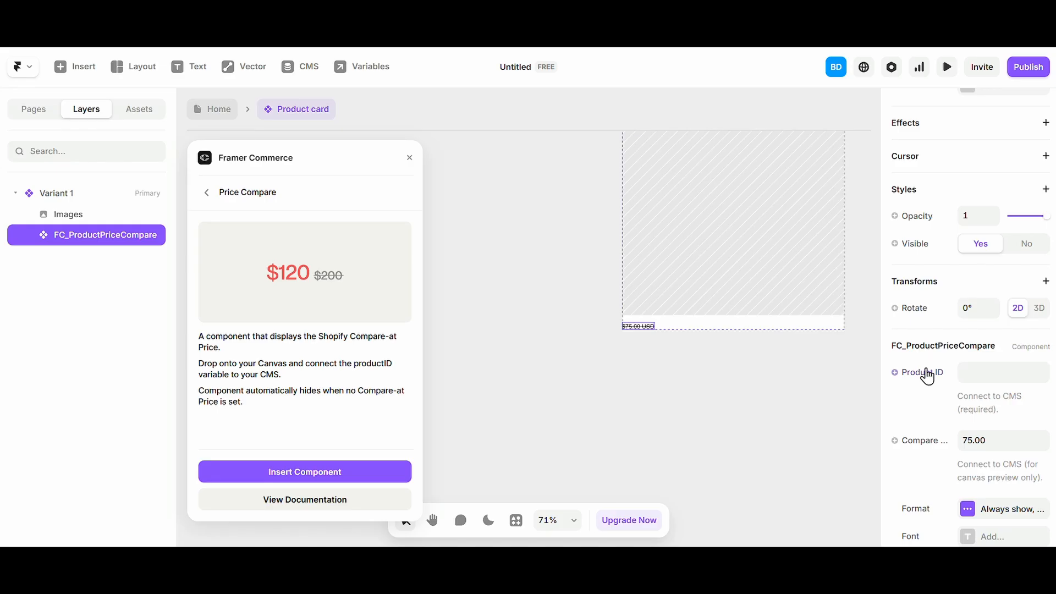
left_click(927, 371)
left_click(930, 397)
left_click(664, 190)
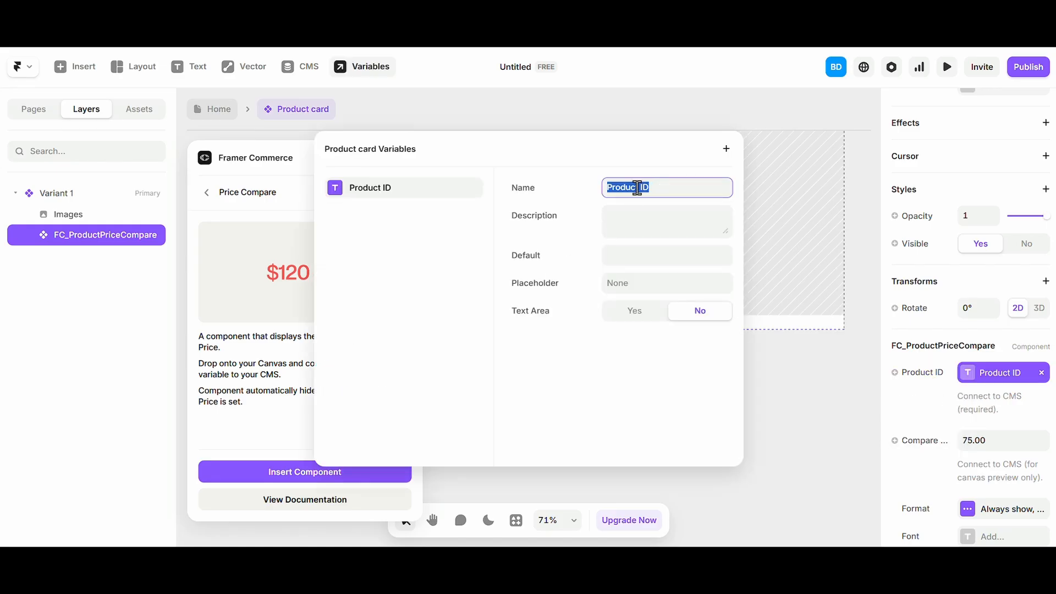
left_click(794, 405)
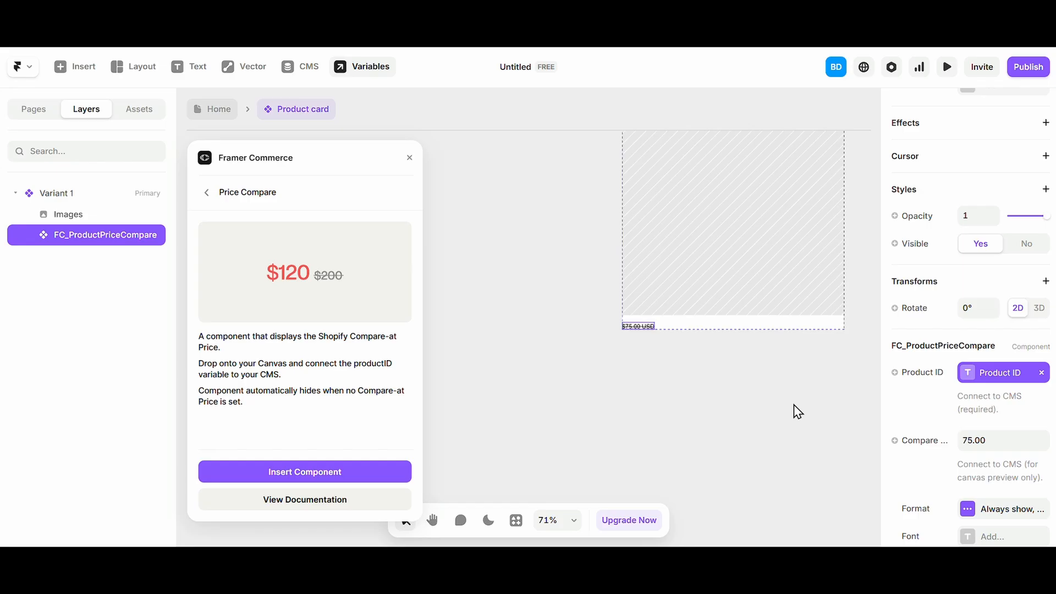
left_click(675, 302)
left_click(651, 324)
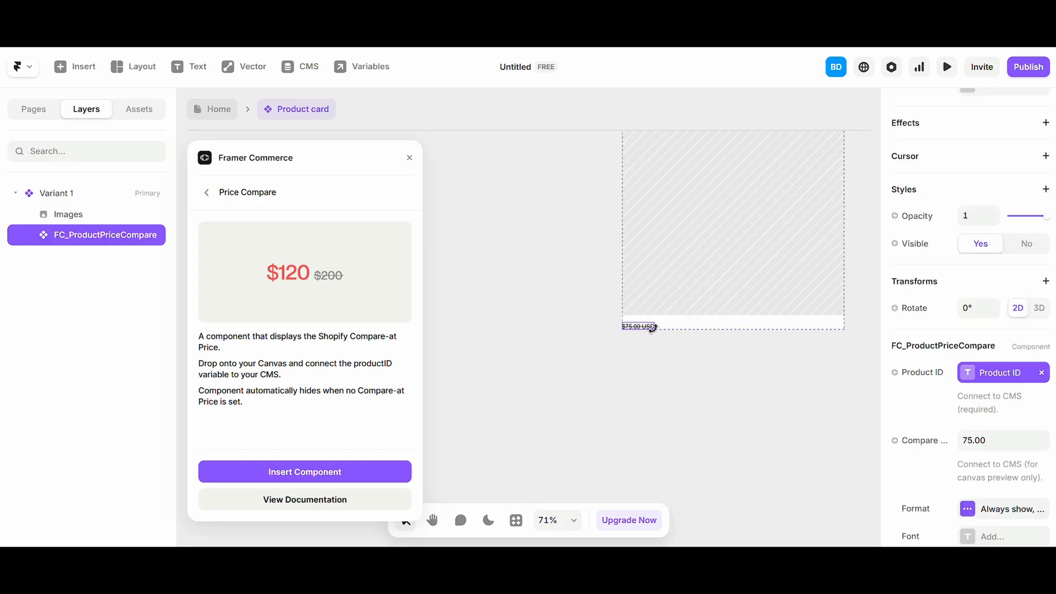
left_click(659, 356)
left_click(639, 328)
scroll(626, 345, "up", 5)
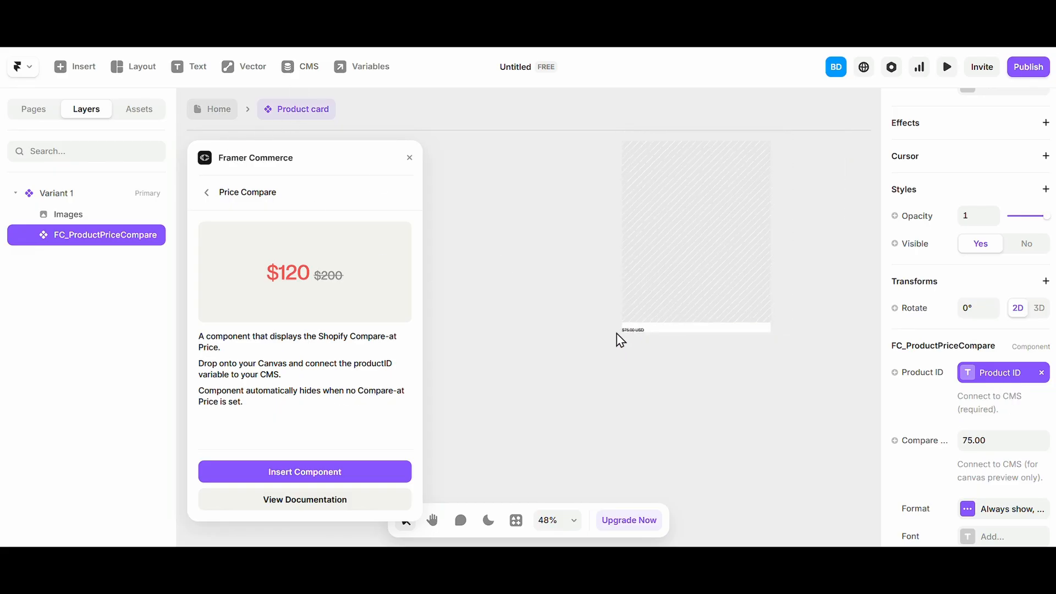
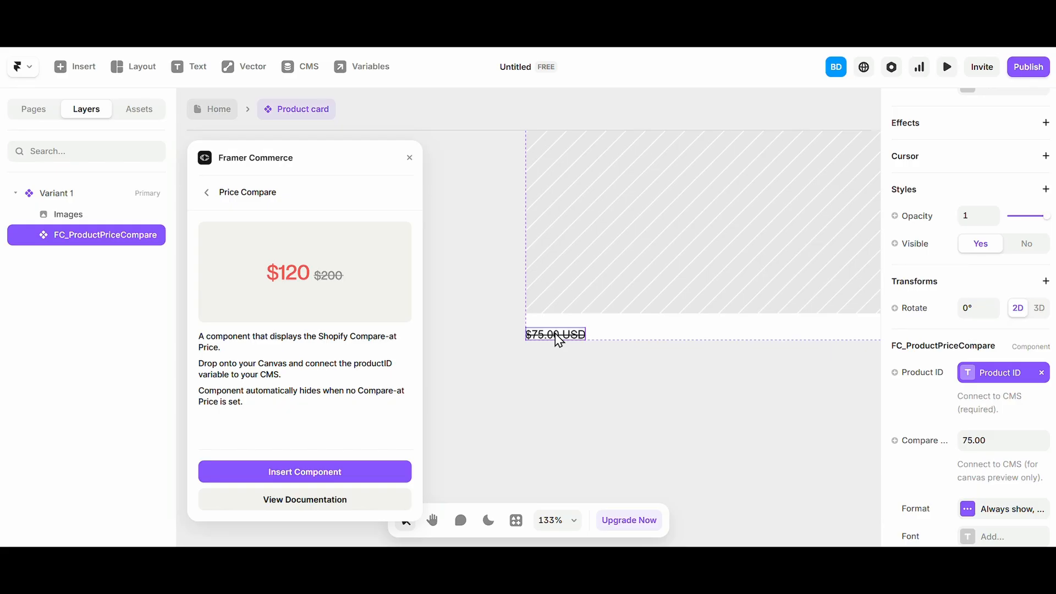
scroll(559, 340, "down", 4)
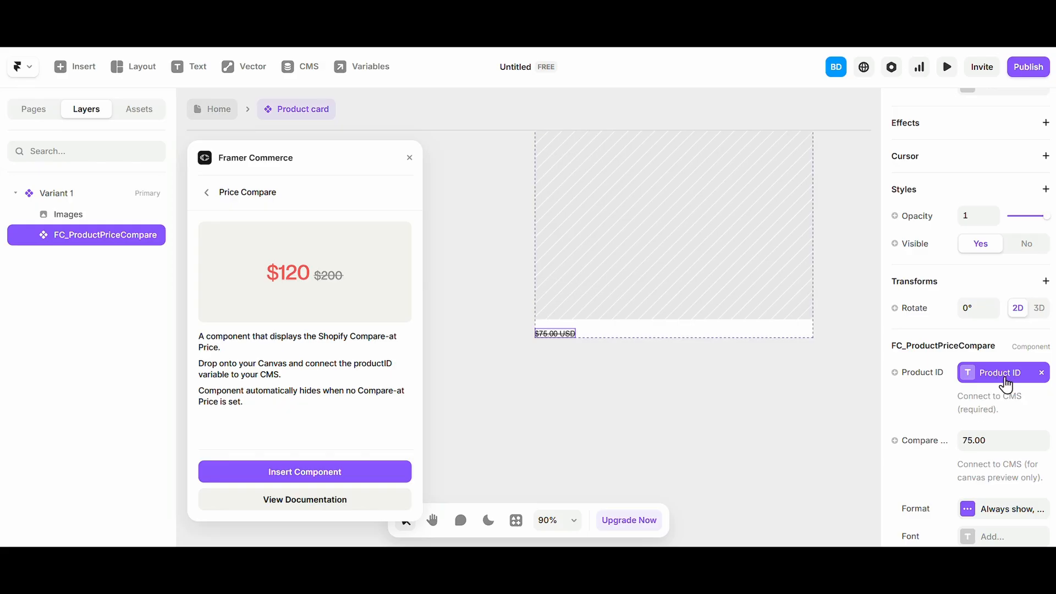
Step: Create a component variable for the price compare component's compare price property, keeping the default name
scroll(993, 369, "down", 2)
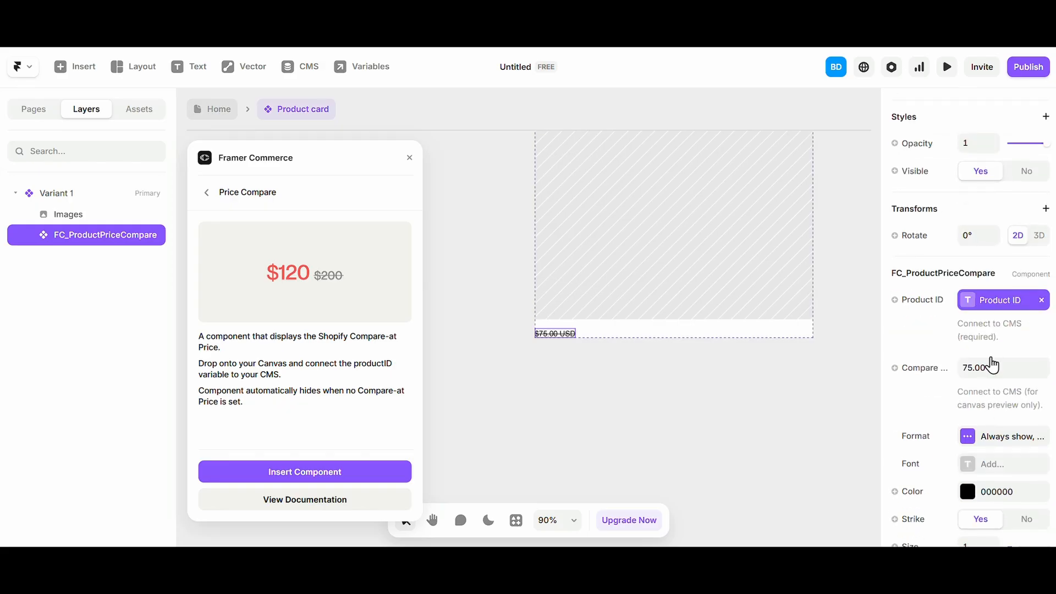
left_click(936, 379)
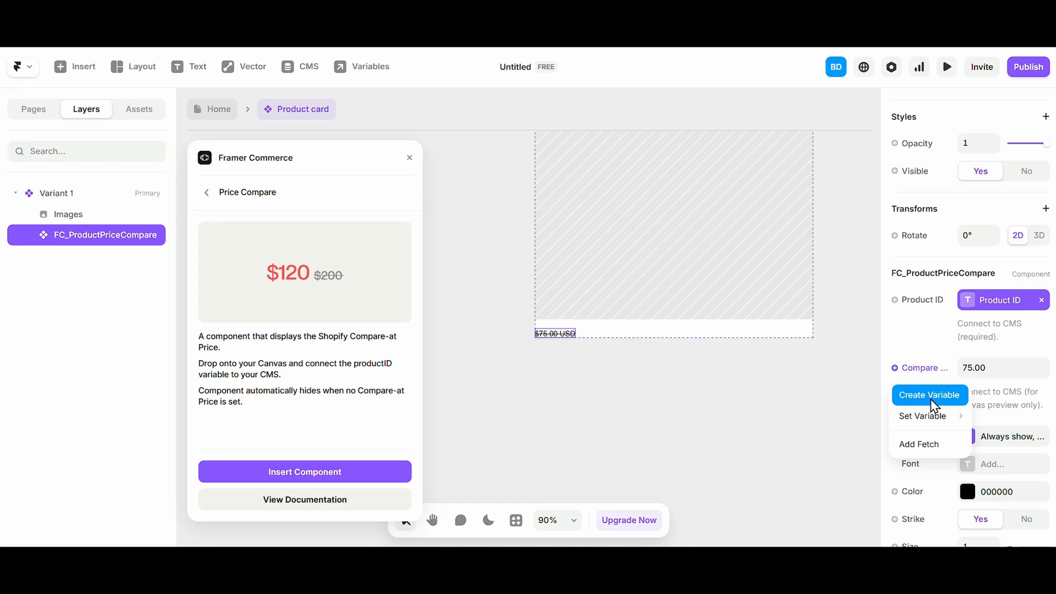
left_click(931, 399)
left_click(679, 199)
left_click(1024, 398)
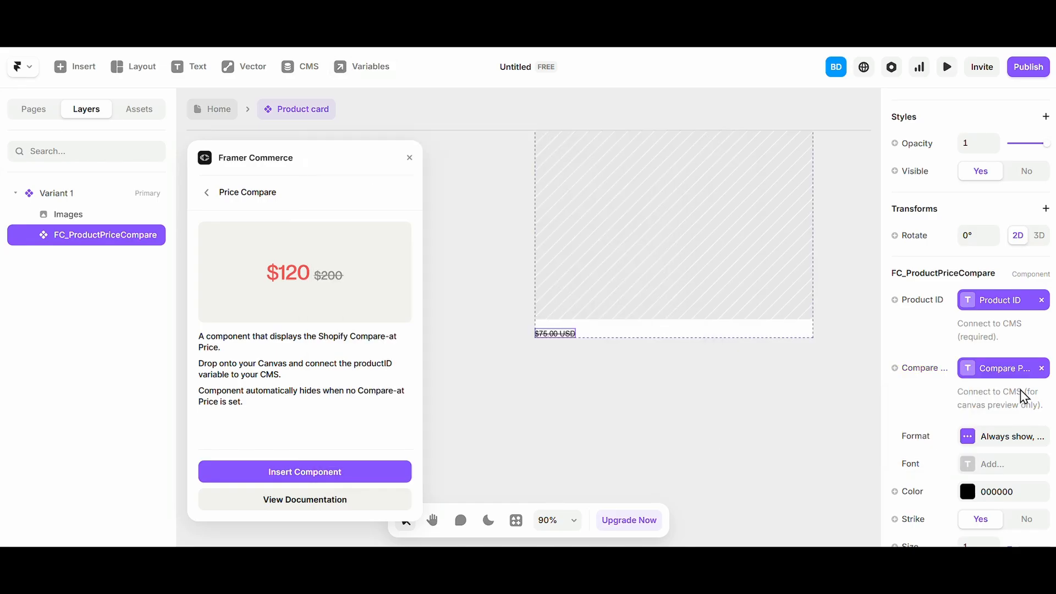
Step: Try hiding the currency symbol and the currency code in the compare price format, restoring each to Show
scroll(960, 424, "down", 3)
left_click(966, 363)
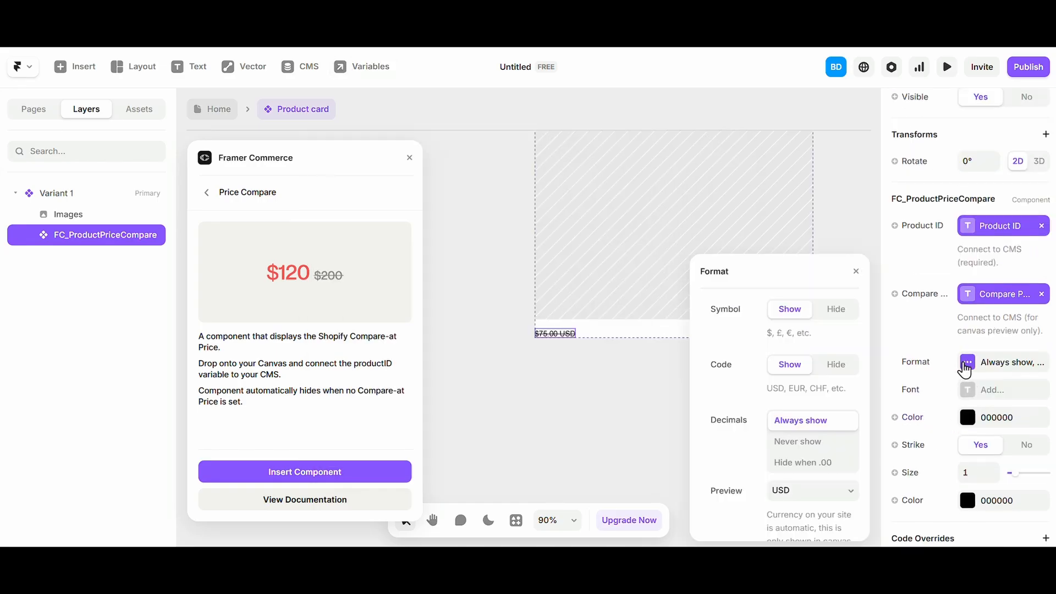
scroll(532, 348, "up", 6)
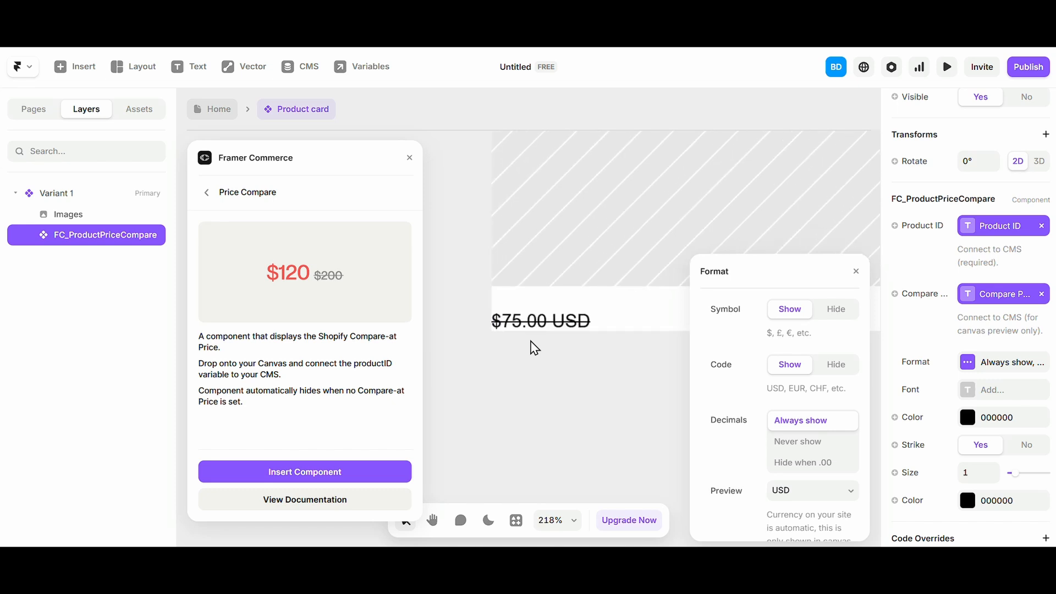
scroll(532, 347, "up", 3)
left_click(827, 311)
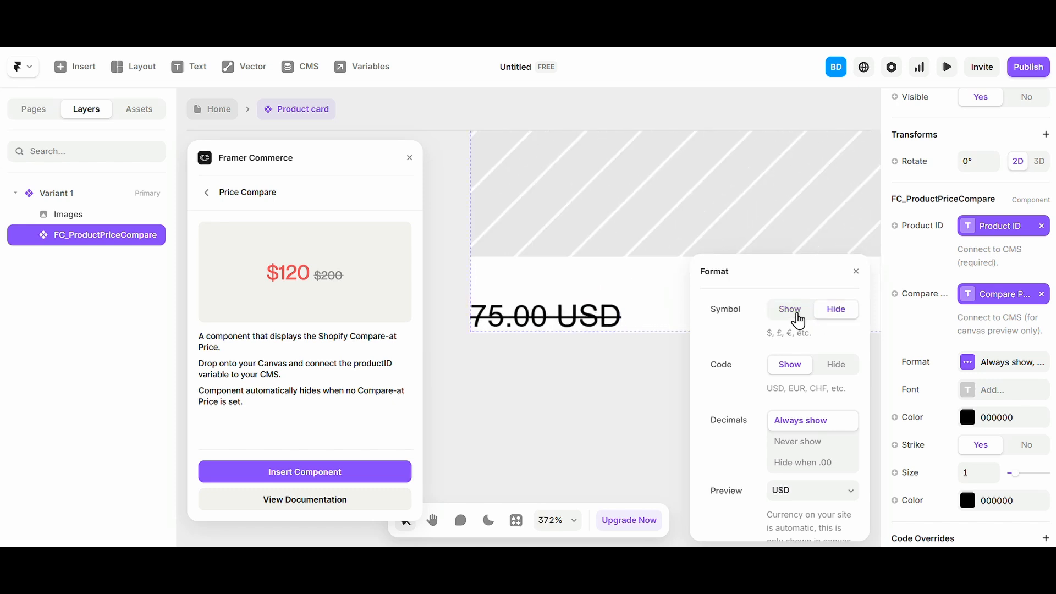
left_click(797, 311)
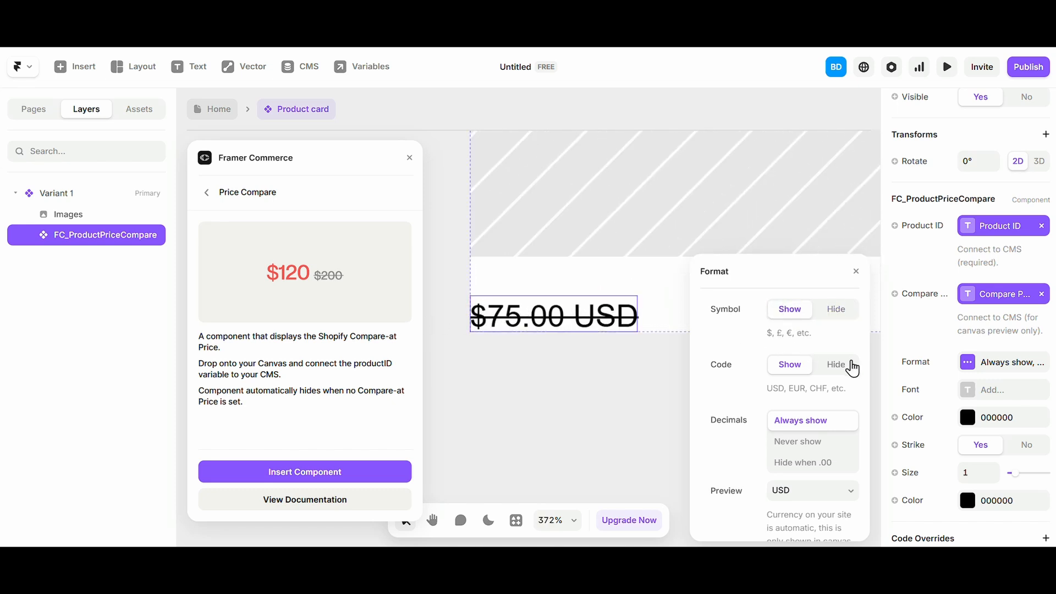
left_click(836, 365)
left_click(790, 365)
Step: Try the Never show and Hide when .00 decimals options for the compare price, returning to Always show
scroll(792, 443, "down", 1)
left_click(799, 406)
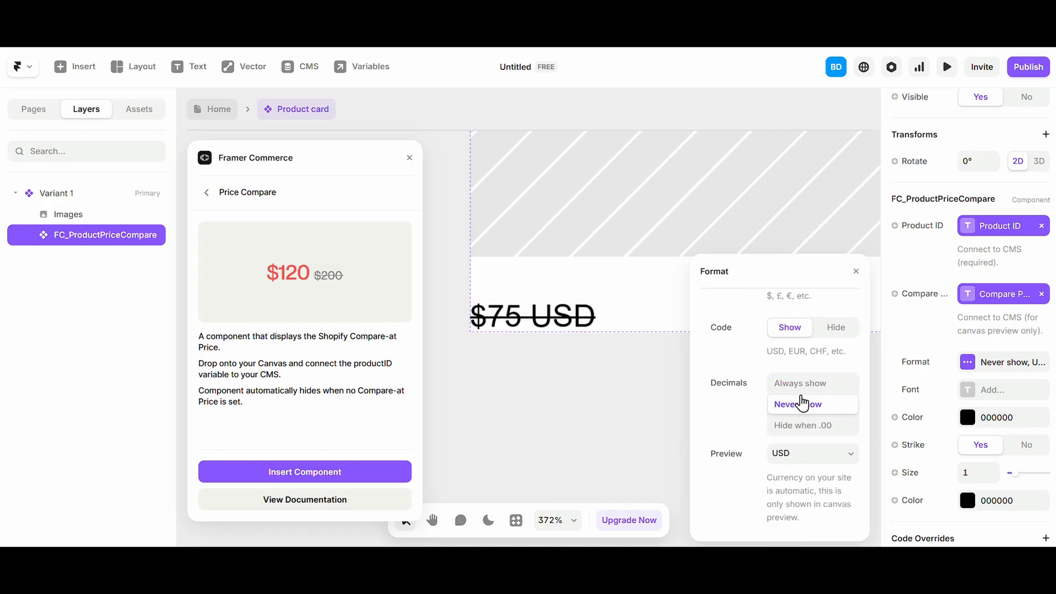
left_click(801, 384)
left_click(796, 427)
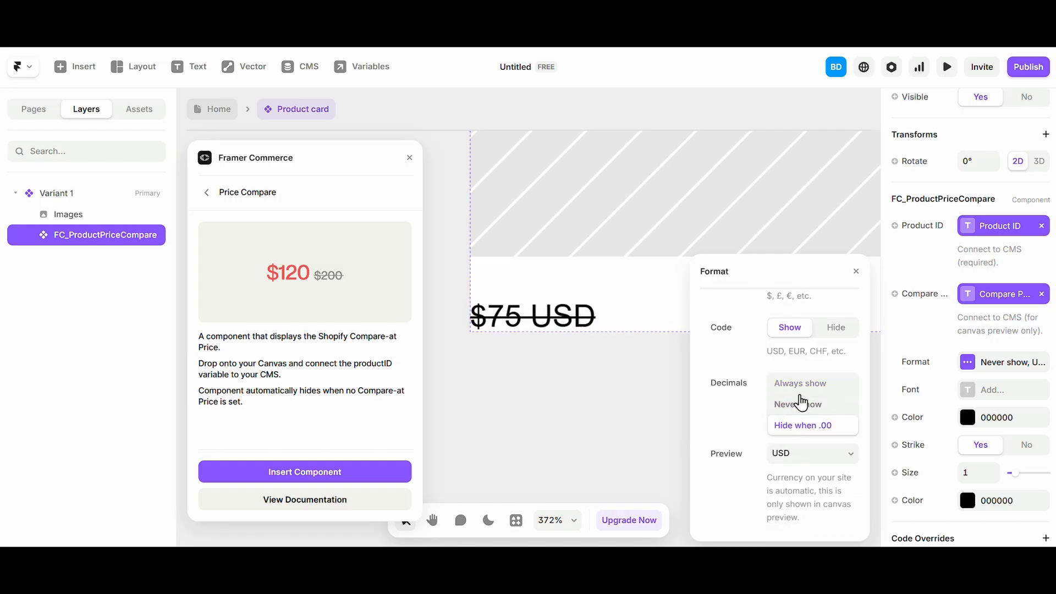
left_click(801, 405)
left_click(801, 383)
left_click(802, 404)
left_click(800, 383)
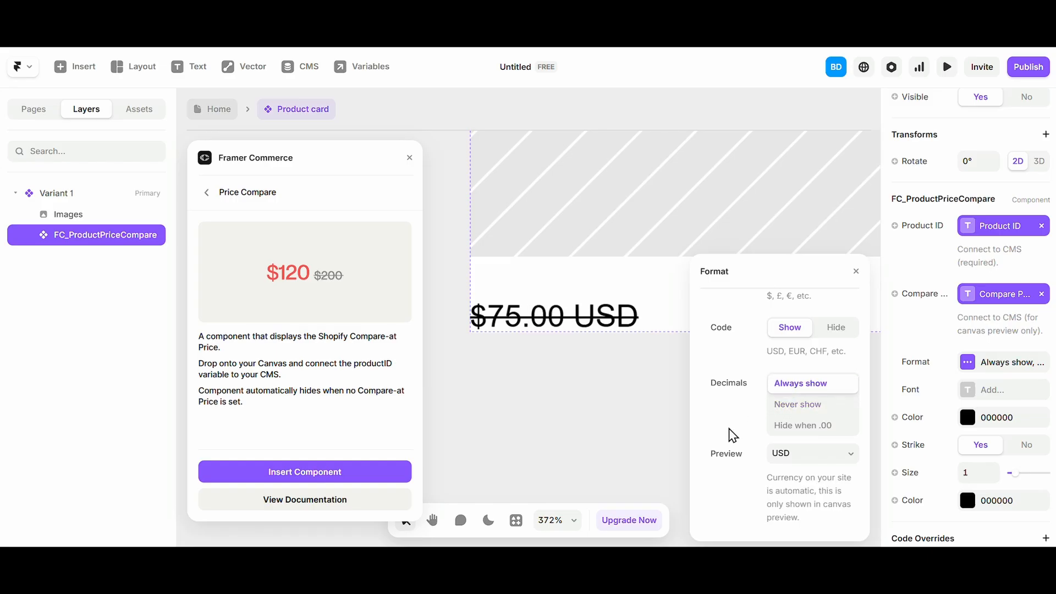
Step: Look through the preview currencies available in the compare price format settings
left_click(793, 458)
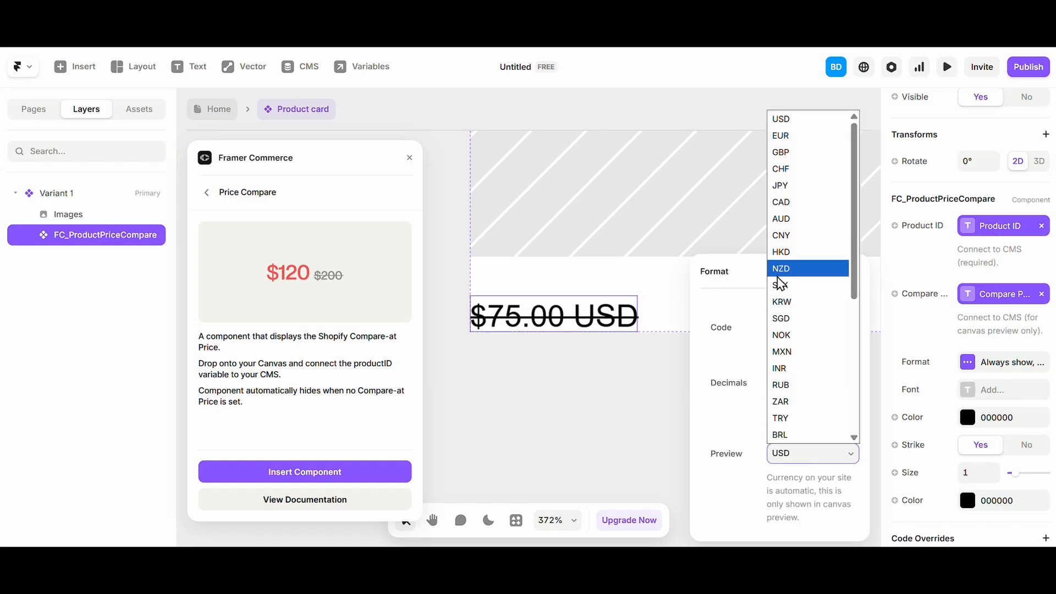
left_click(762, 465)
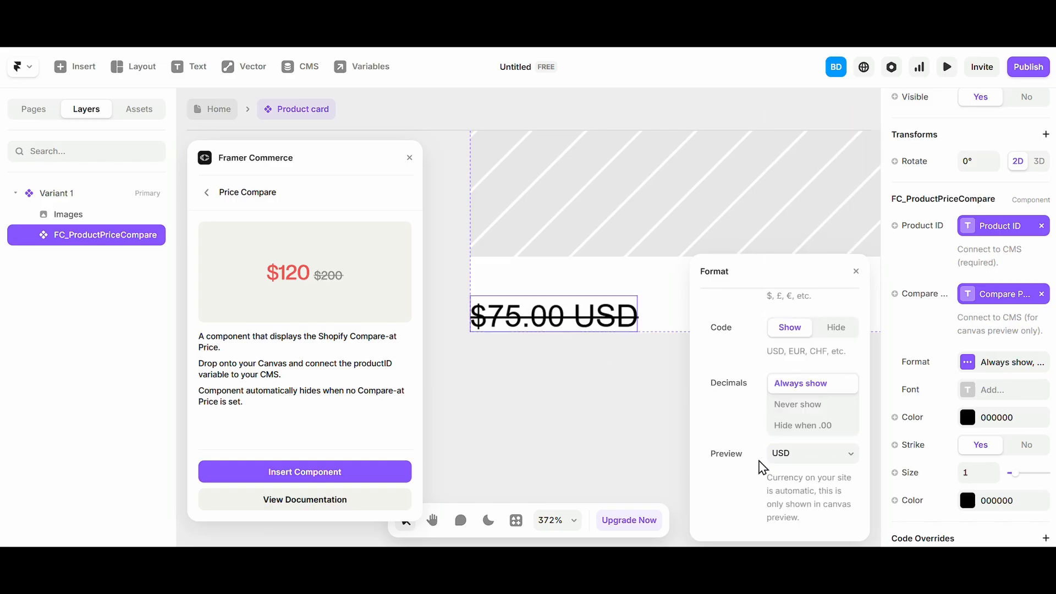
left_click(780, 458)
left_click(727, 430)
right_click(1002, 412)
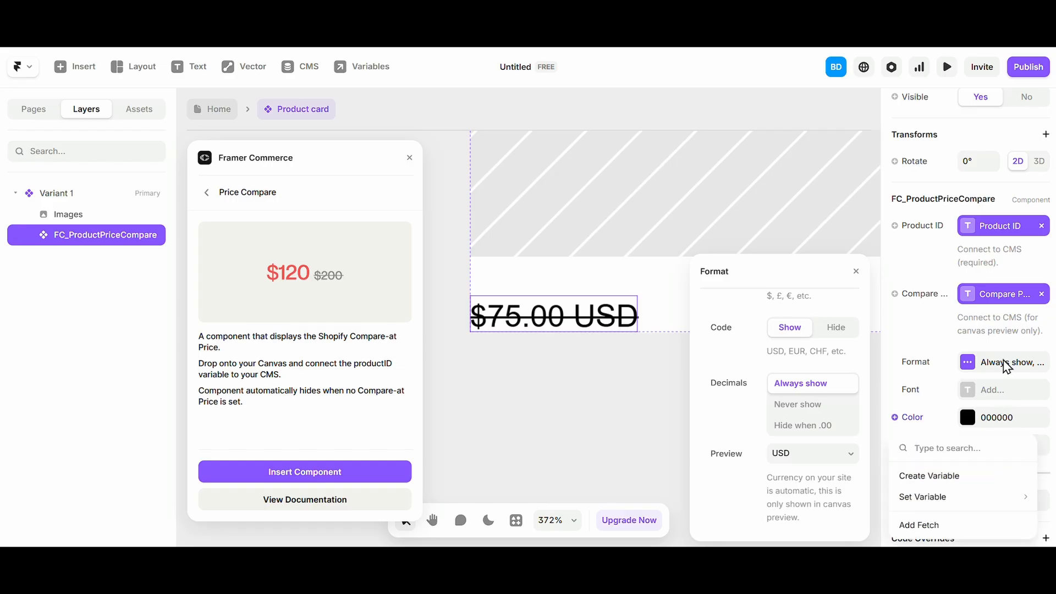
left_click(1006, 365)
Step: Add an Inter Regular font to the price compare component and set its size to 19 px
left_click(984, 391)
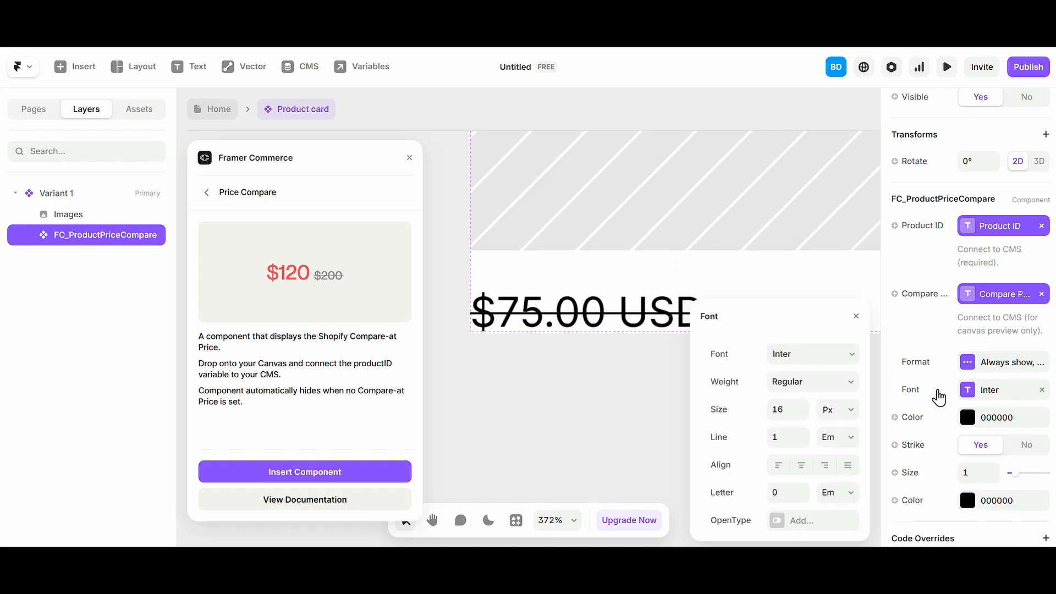
left_click(800, 407)
left_click(800, 407)
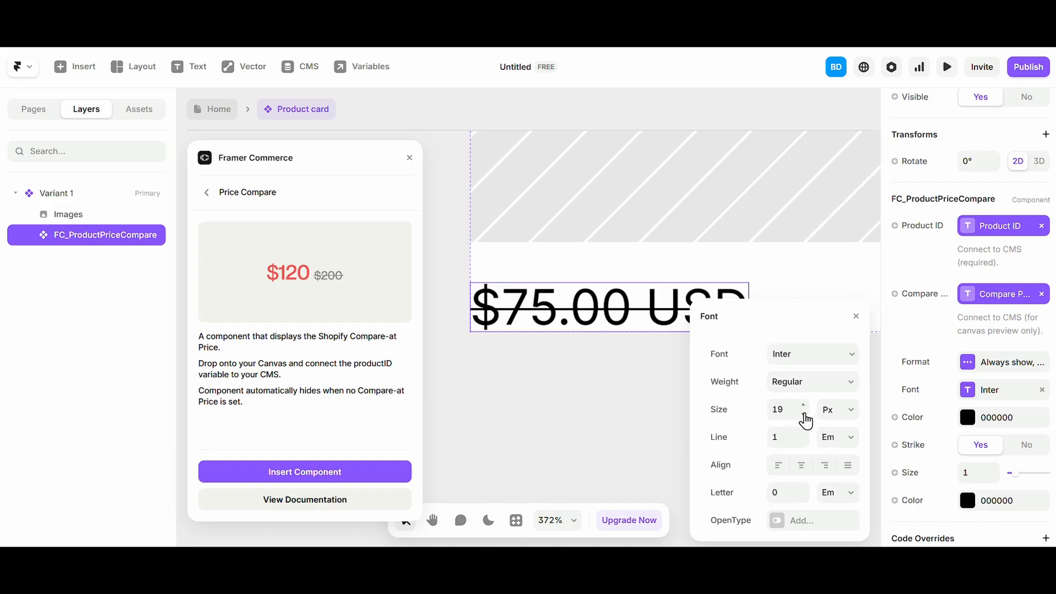
left_click(650, 404)
left_click(661, 305)
scroll(842, 402, "down", 2)
left_click(975, 416)
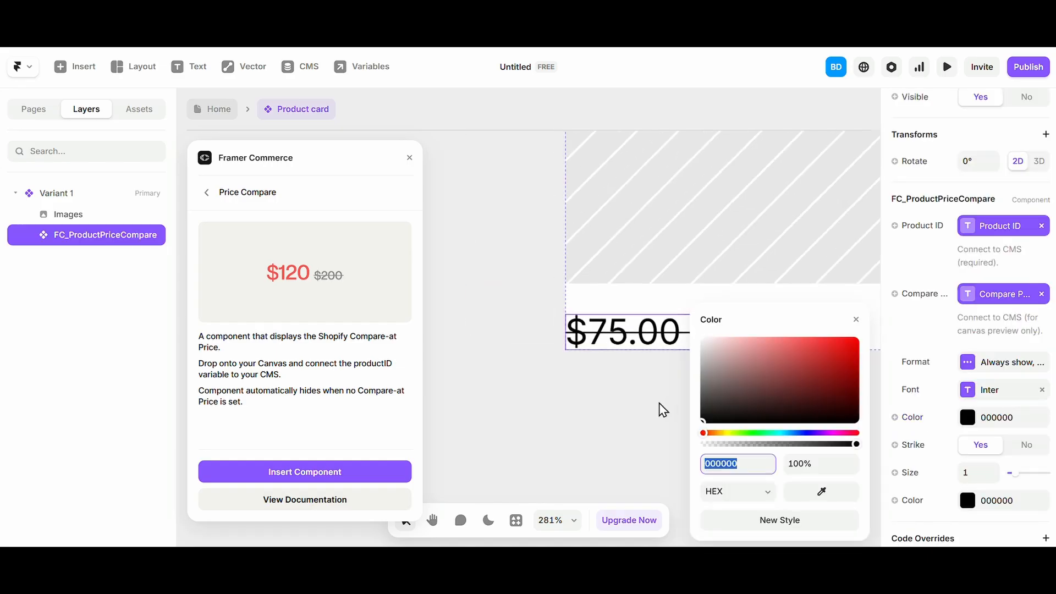
left_click(659, 402)
scroll(632, 403, "right", 2)
left_click(575, 346)
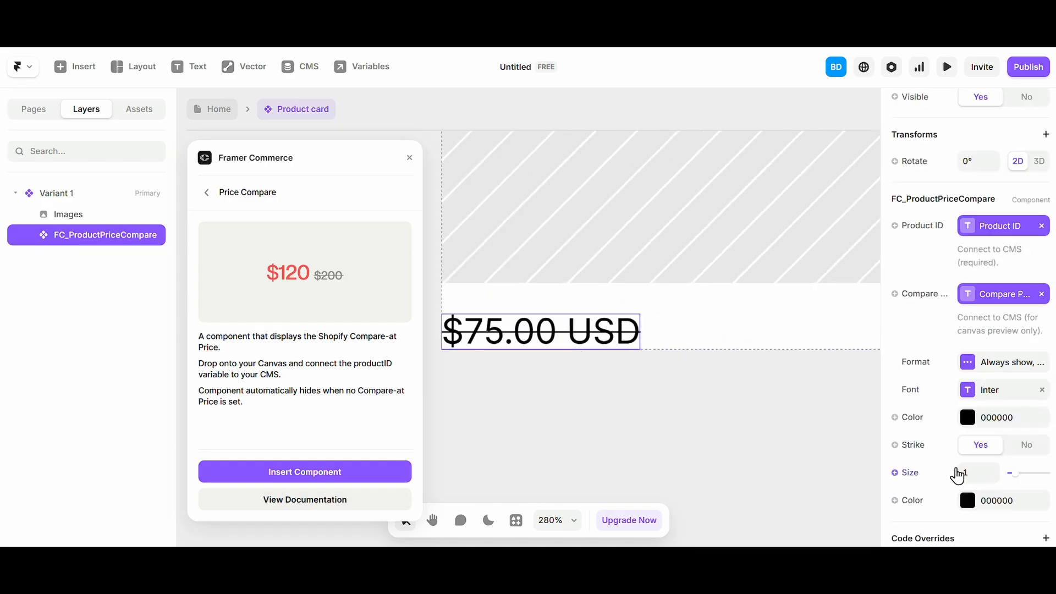
Step: Set the color of the compare price's strike line to blue, 007BFF
left_click(968, 501)
left_click_drag(754, 402, 877, 332)
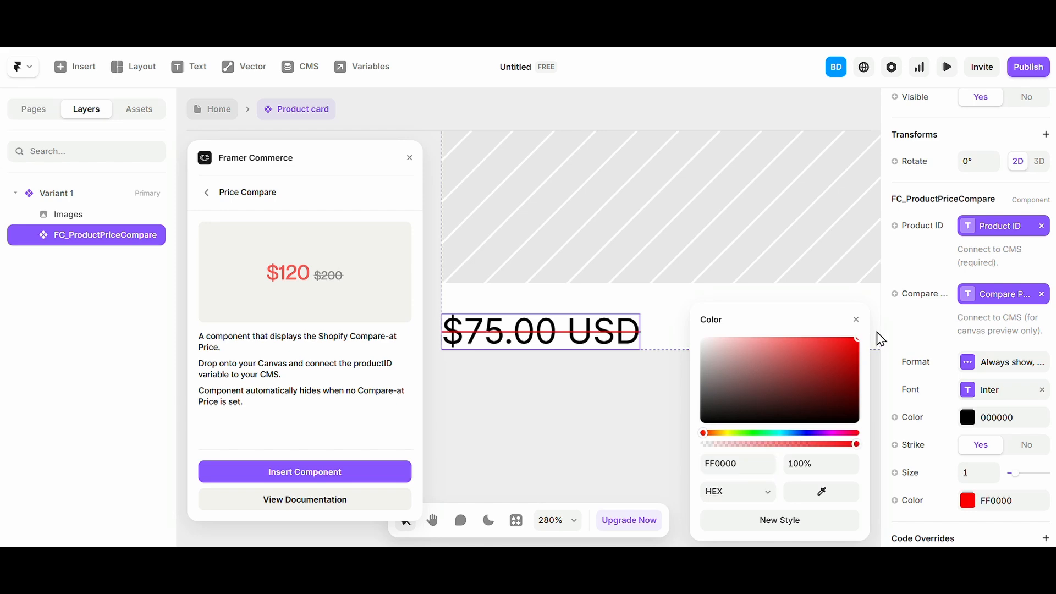
left_click_drag(802, 433, 795, 434)
left_click(561, 418)
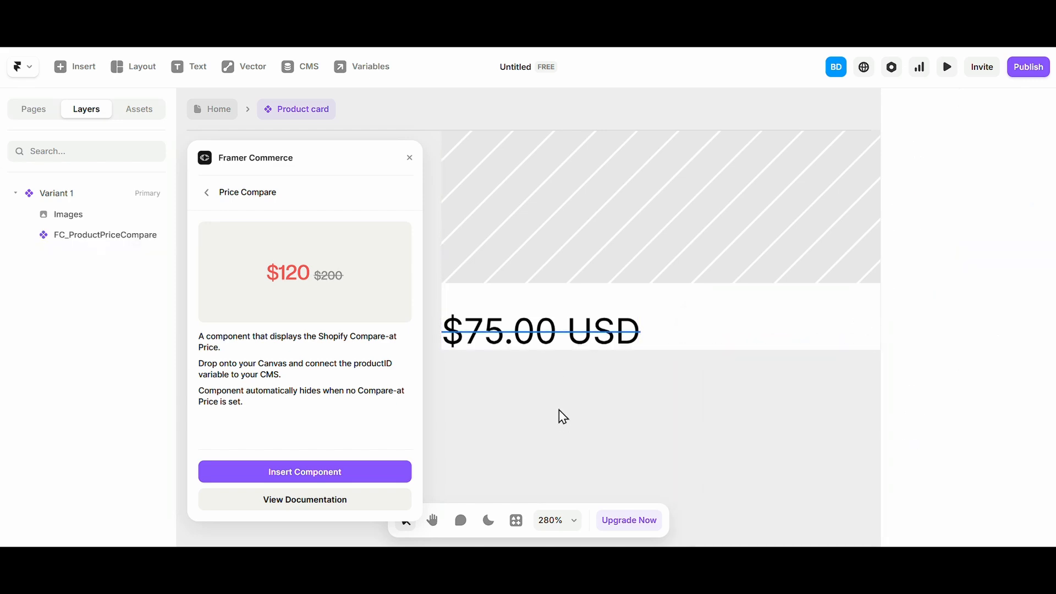
left_click(561, 330)
scroll(562, 331, "down", 5)
scroll(577, 349, "down", 3)
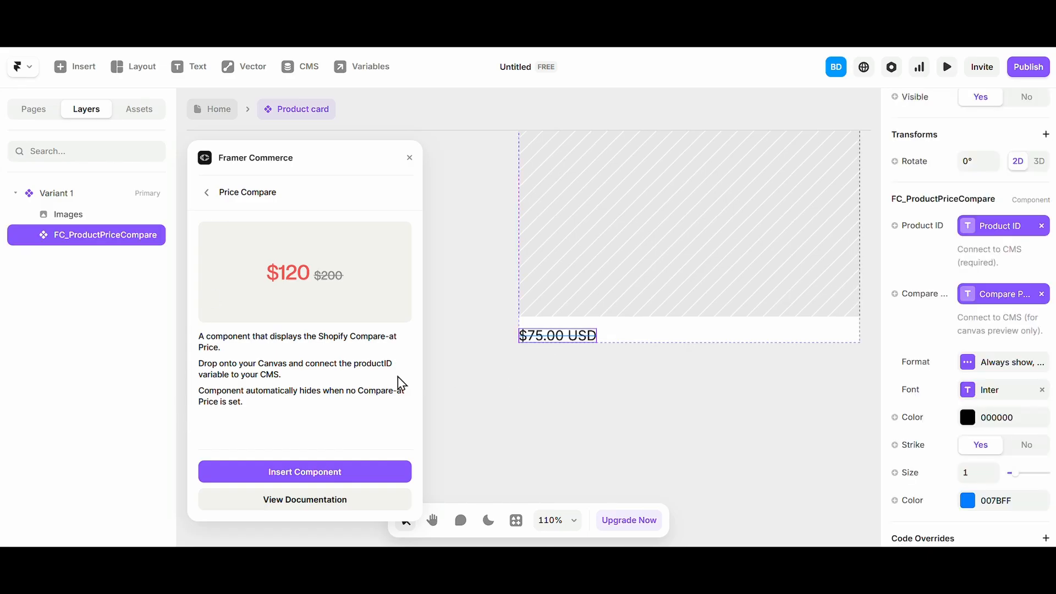
Step: Find the Price component by searching for price, insert it, and place it above the compare price in the Product card
left_click(208, 193)
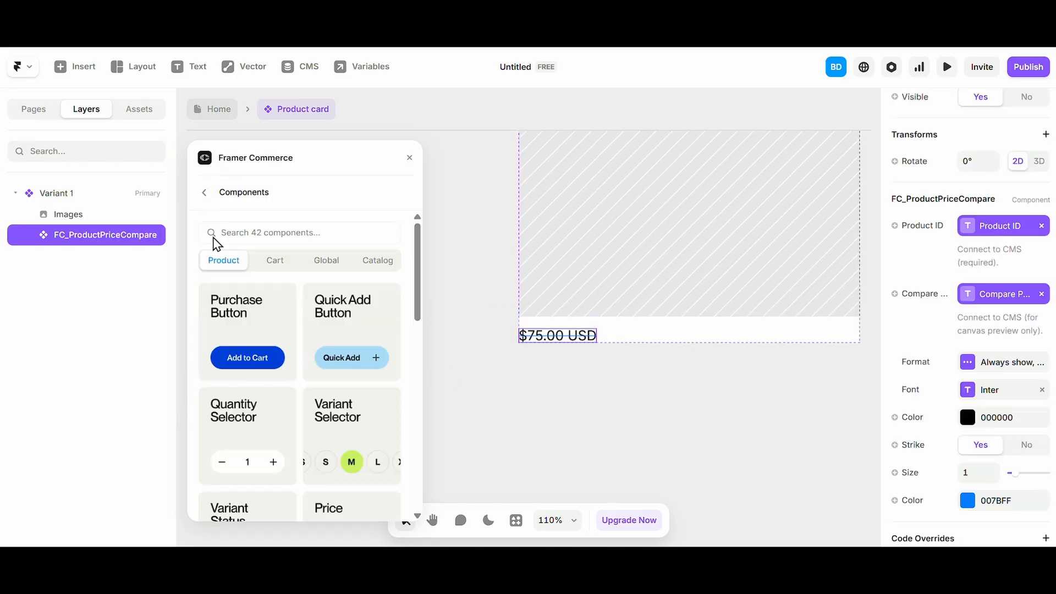
left_click(294, 231)
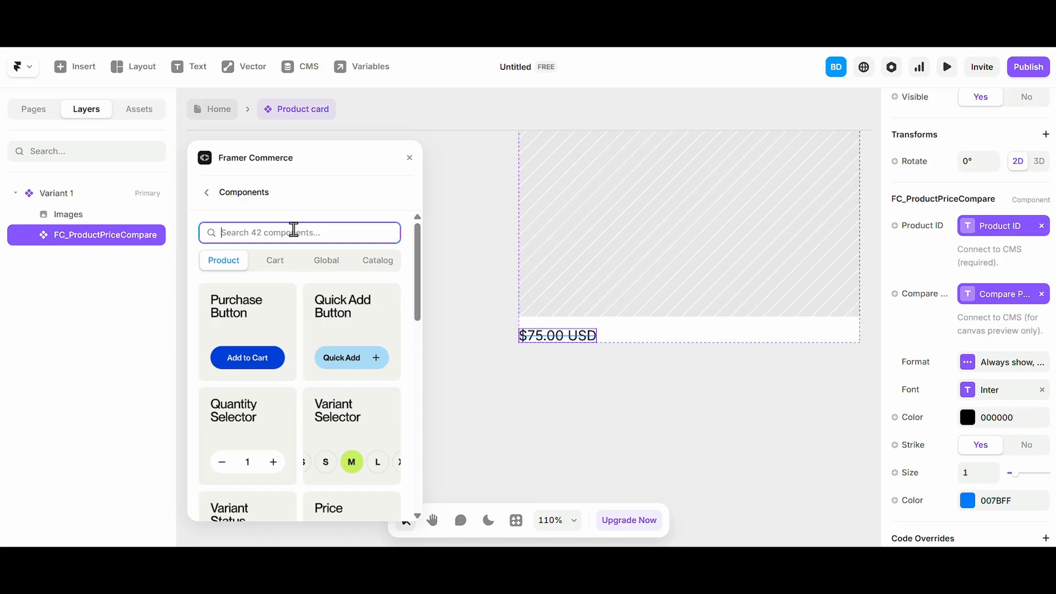
type("pro")
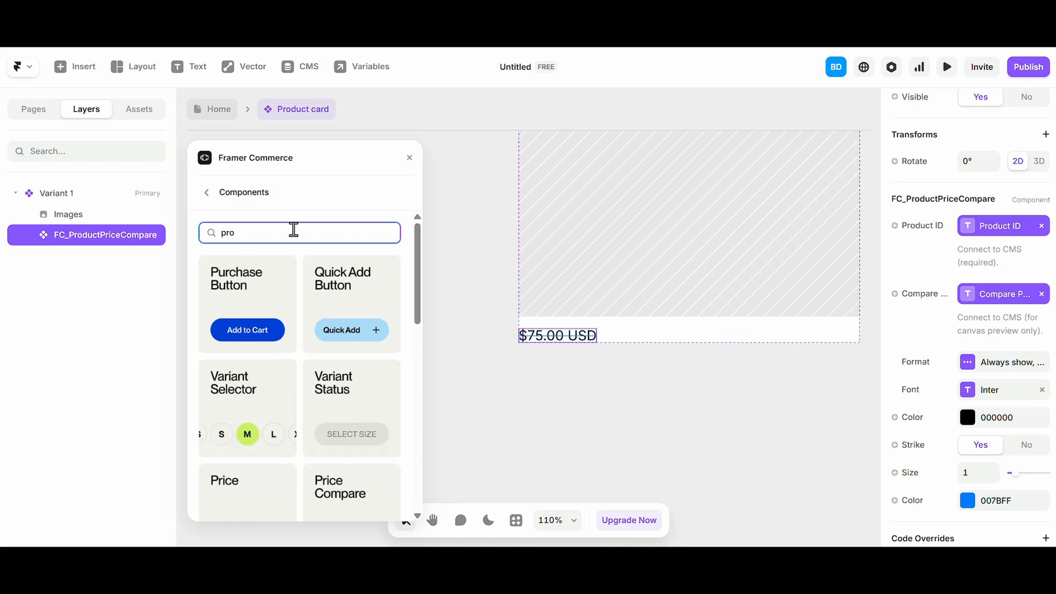
type("ice")
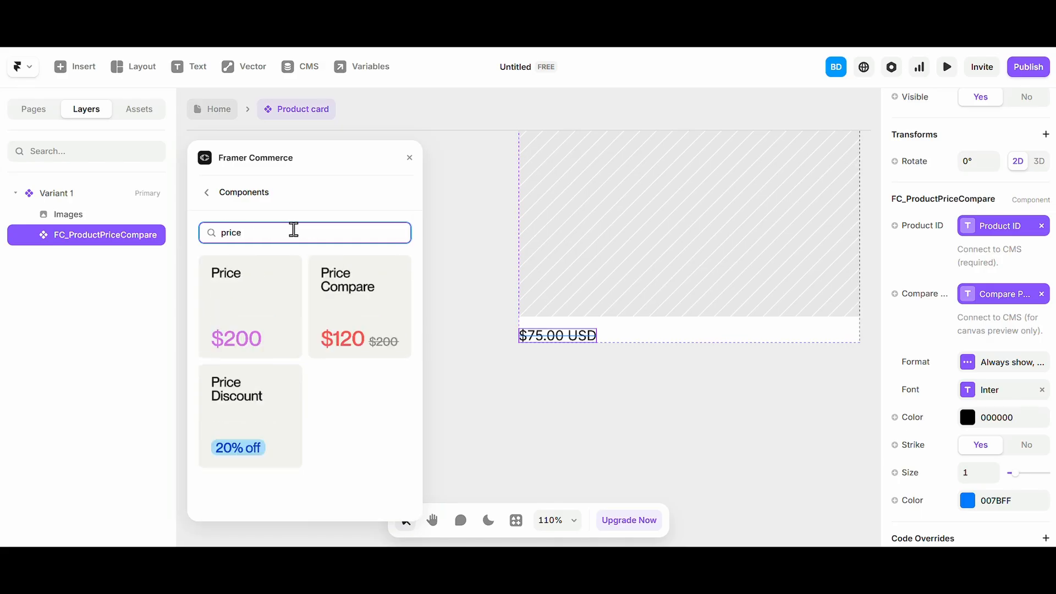
left_click(259, 325)
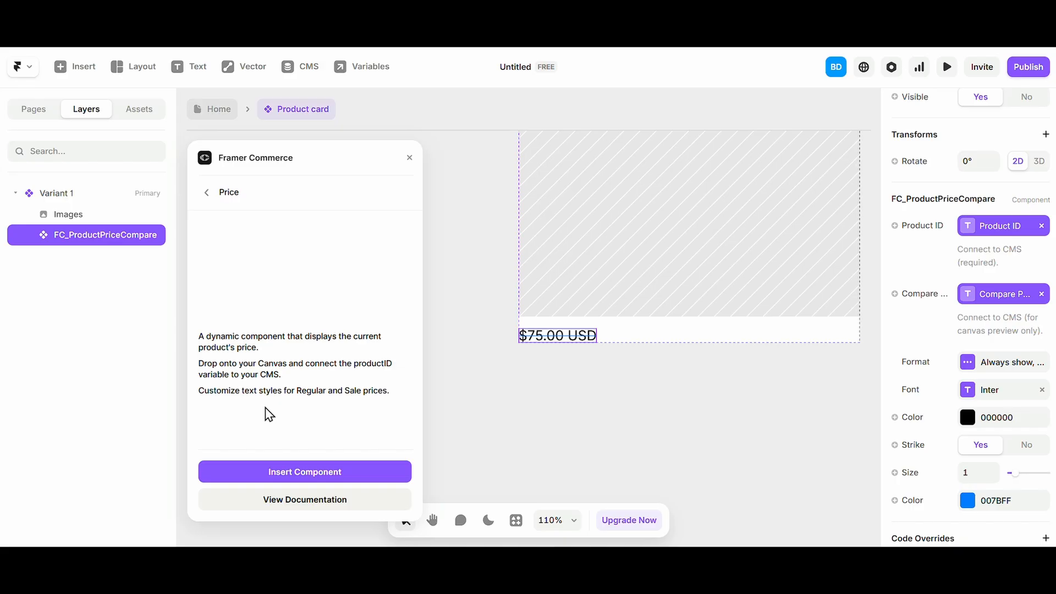
left_click(274, 487)
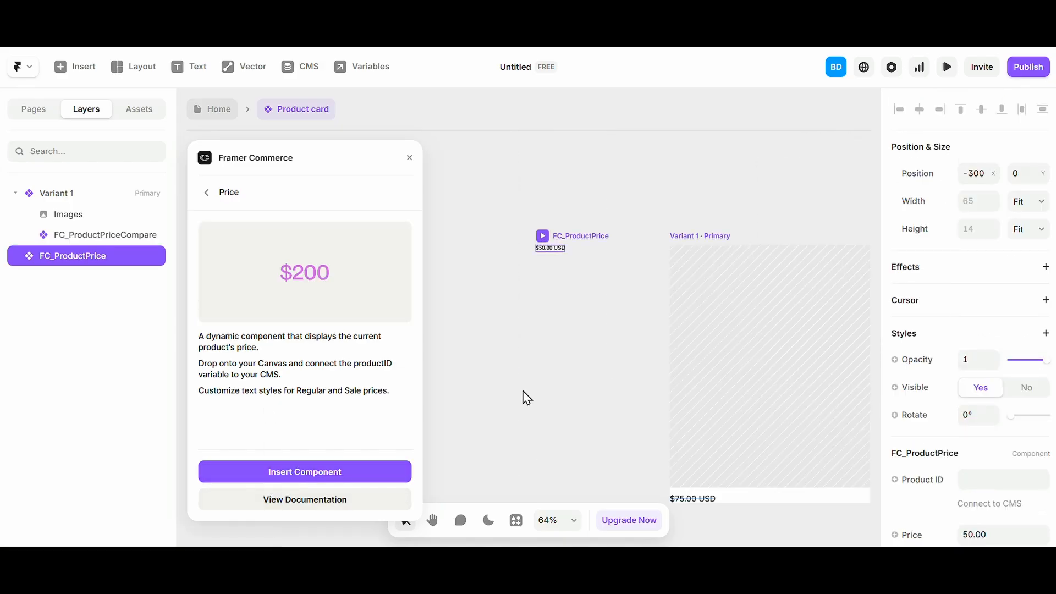
left_click_drag(559, 251, 732, 497)
scroll(616, 398, "down", 3)
scroll(617, 397, "up", 5)
right_click(379, 364)
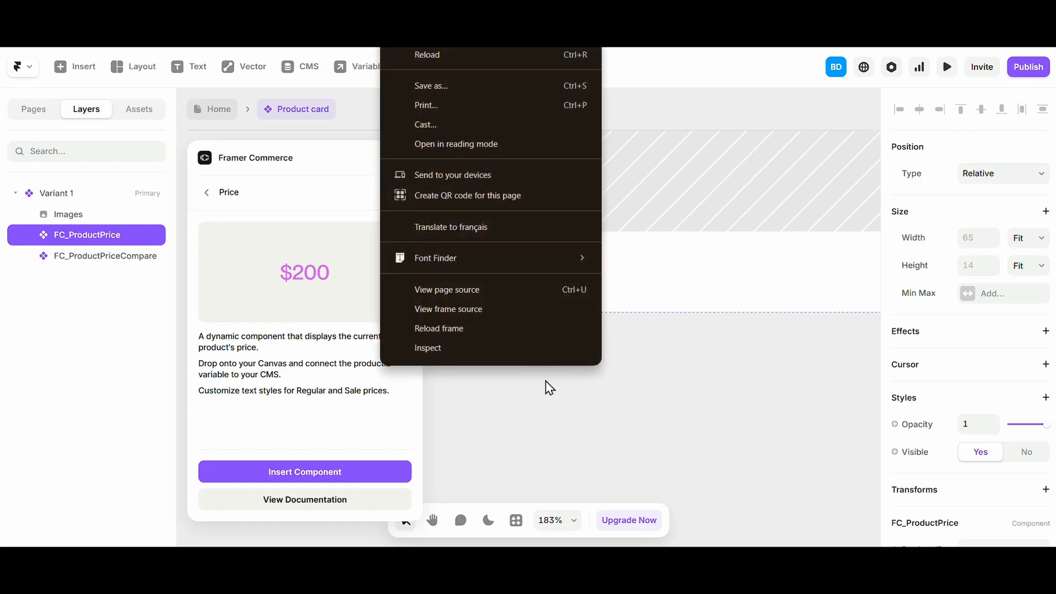
left_click(547, 381)
scroll(576, 345, "left", 3)
Step: Link the price component's Product ID to the Product ID variable and create a Price variable for its price value
left_click(621, 263)
scroll(1009, 347, "down", 5)
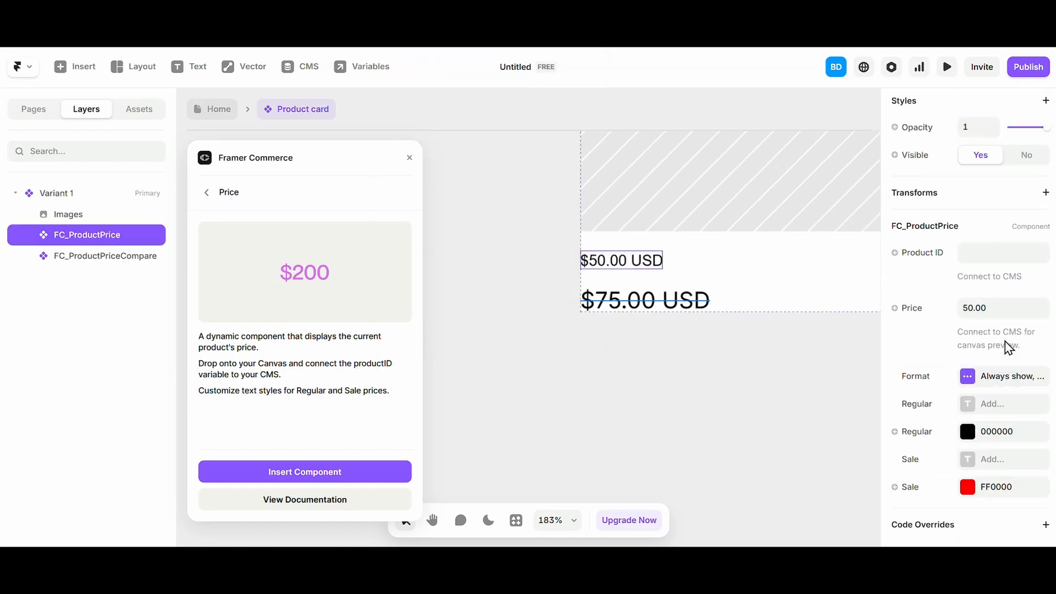
left_click(897, 253)
mouse_move(927, 302)
left_click(834, 300)
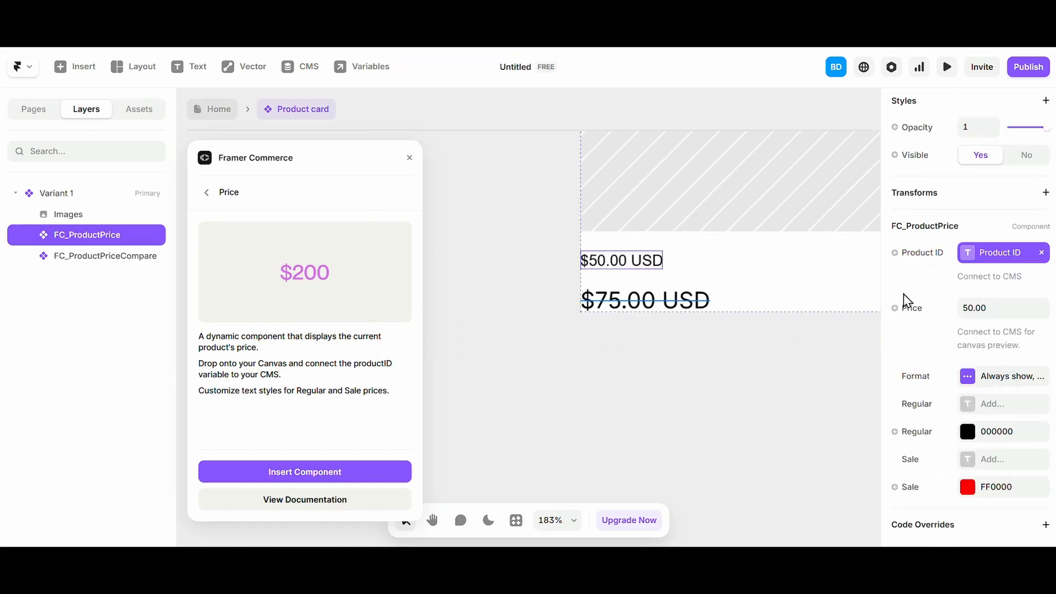
left_click(895, 308)
left_click(925, 335)
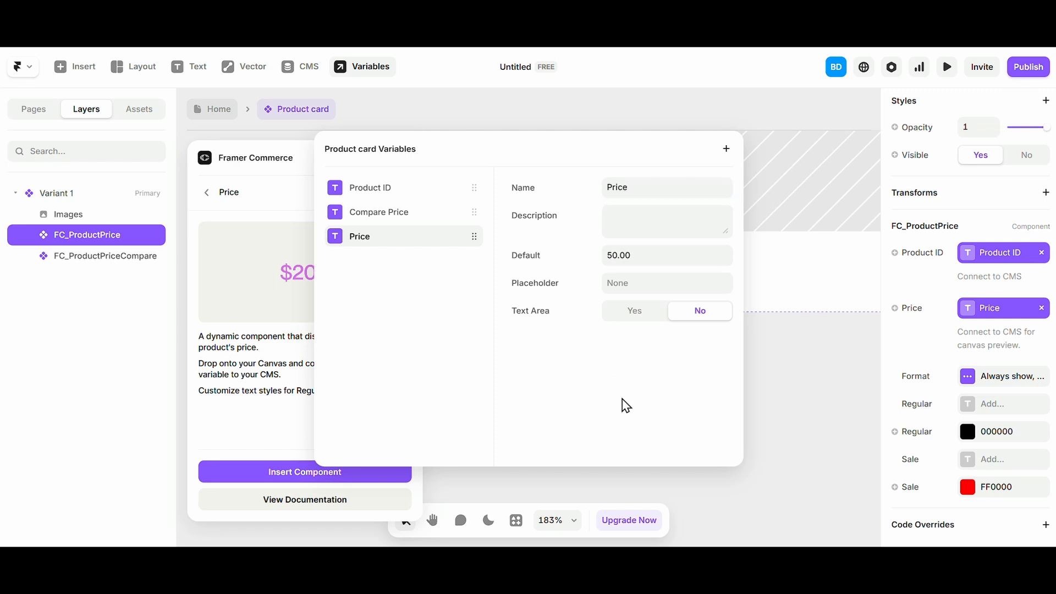
Step: Add Inter Regular fonts to the price component's regular and sale text, with the regular text at 18 px
left_click(968, 377)
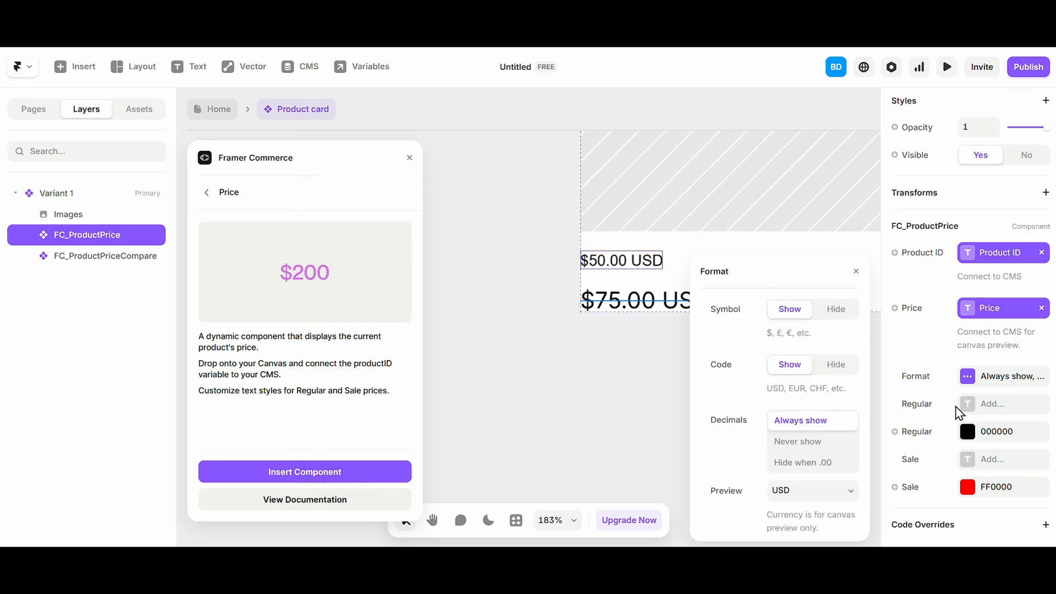
left_click(977, 405)
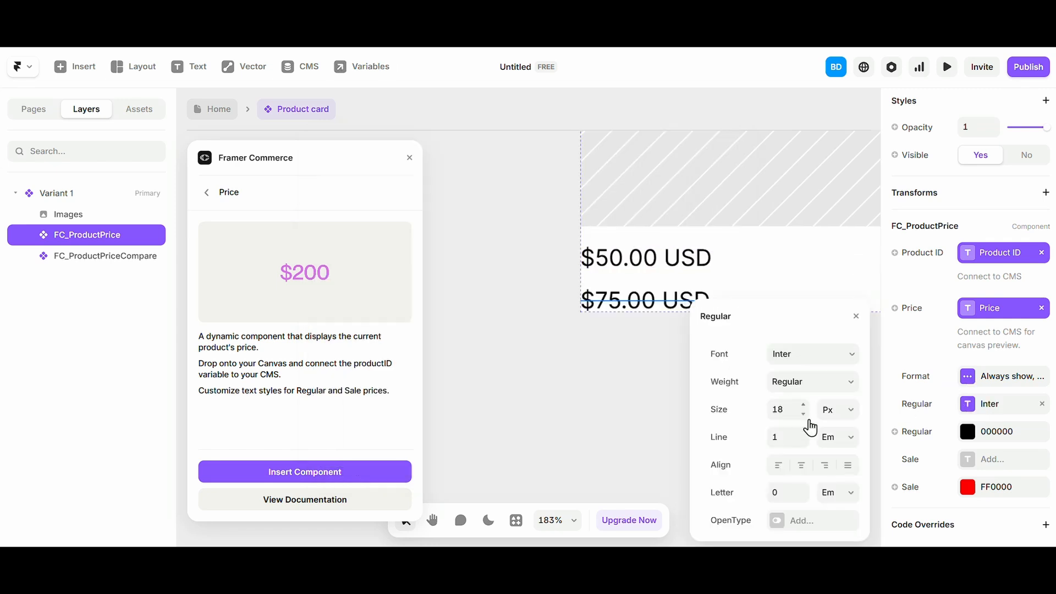
left_click(1012, 460)
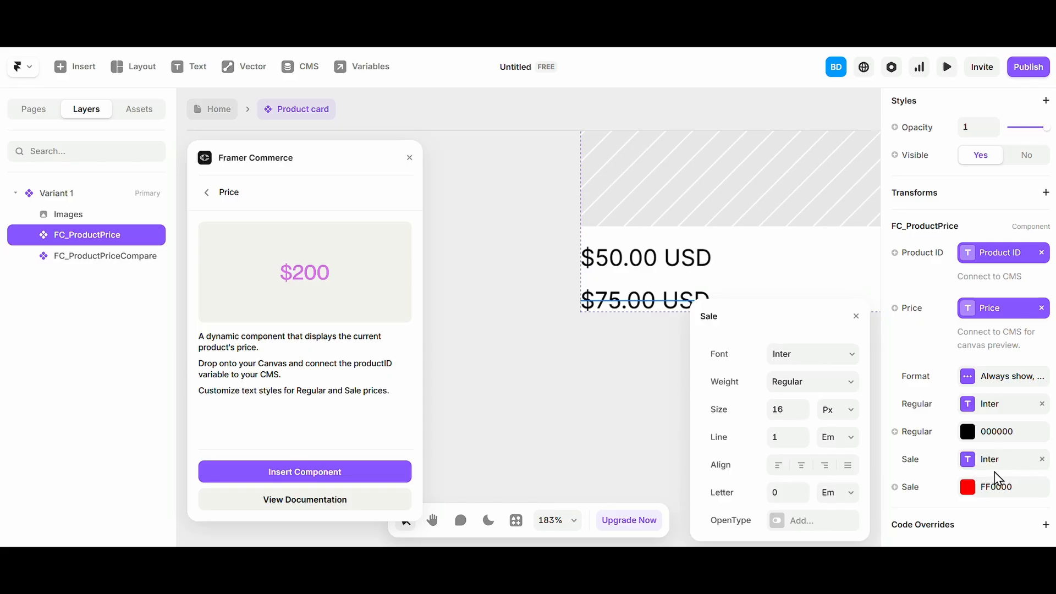
Step: Change the price component's sale color from red to a light blue hue
left_click(997, 496)
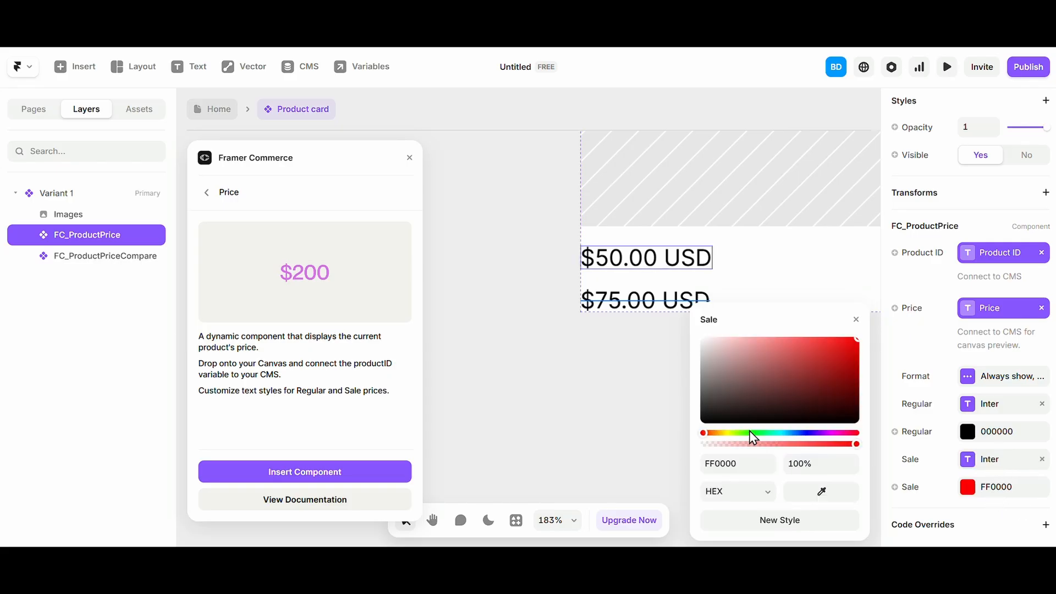
left_click(780, 433)
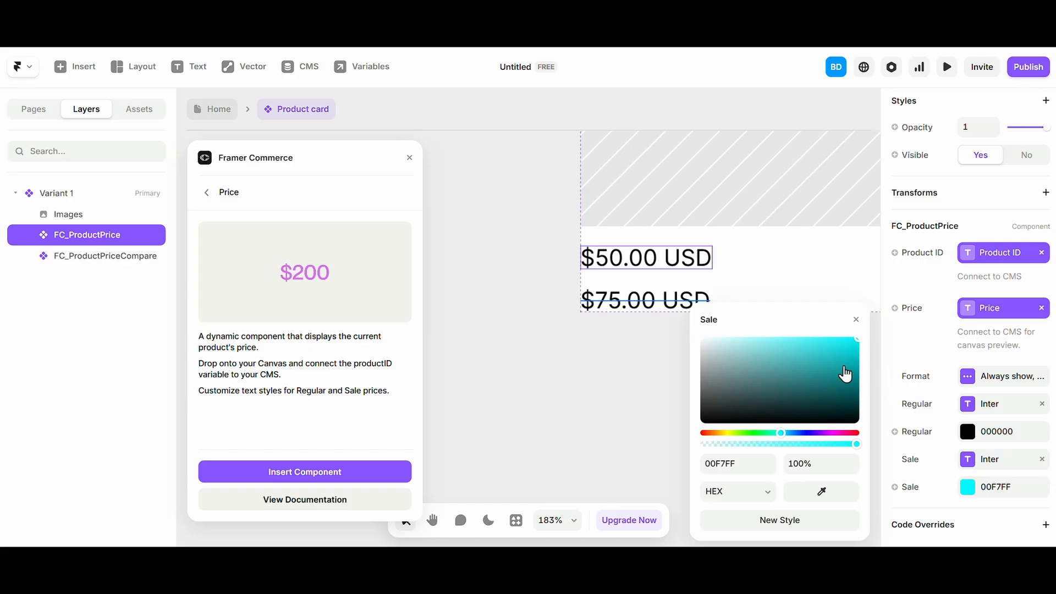
left_click_drag(846, 370, 887, 371)
key("ctrl+z")
left_click_drag(781, 434, 789, 433)
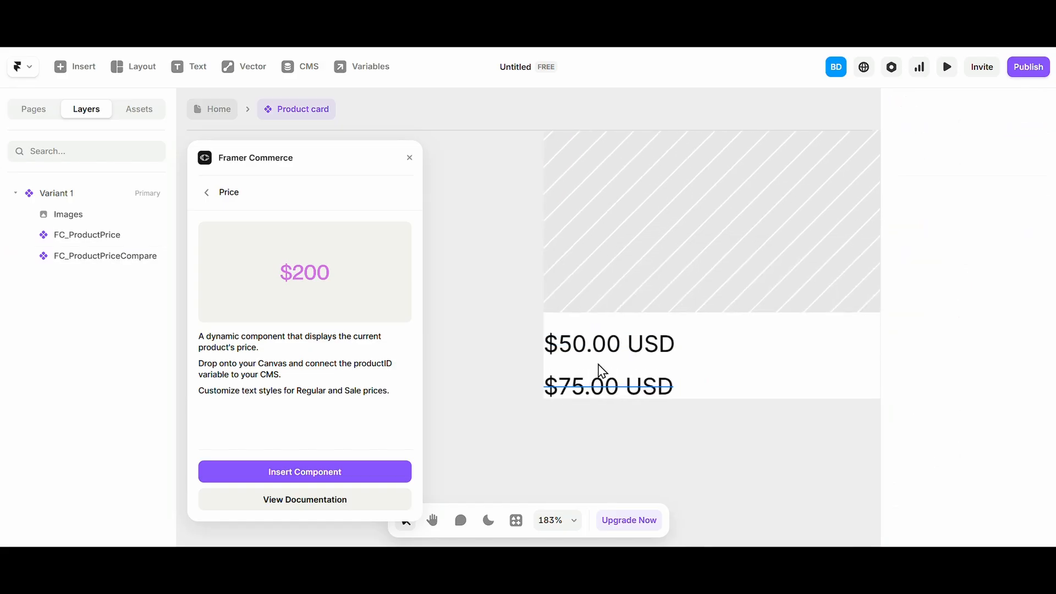
Step: Wrap the price and compare price components in a stack with horizontal direction
left_click(607, 382)
left_click(614, 347, "shift")
key("ctrl+alt+Return")
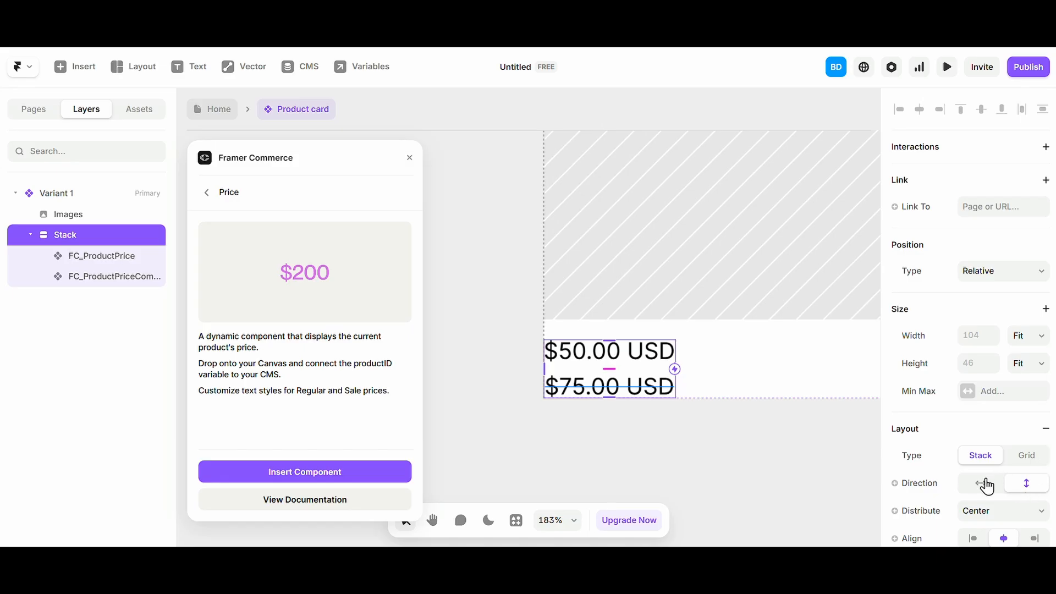
left_click(981, 483)
scroll(681, 398, "down", 2)
scroll(680, 397, "down", 5)
left_click(696, 445)
scroll(695, 445, "right", 2)
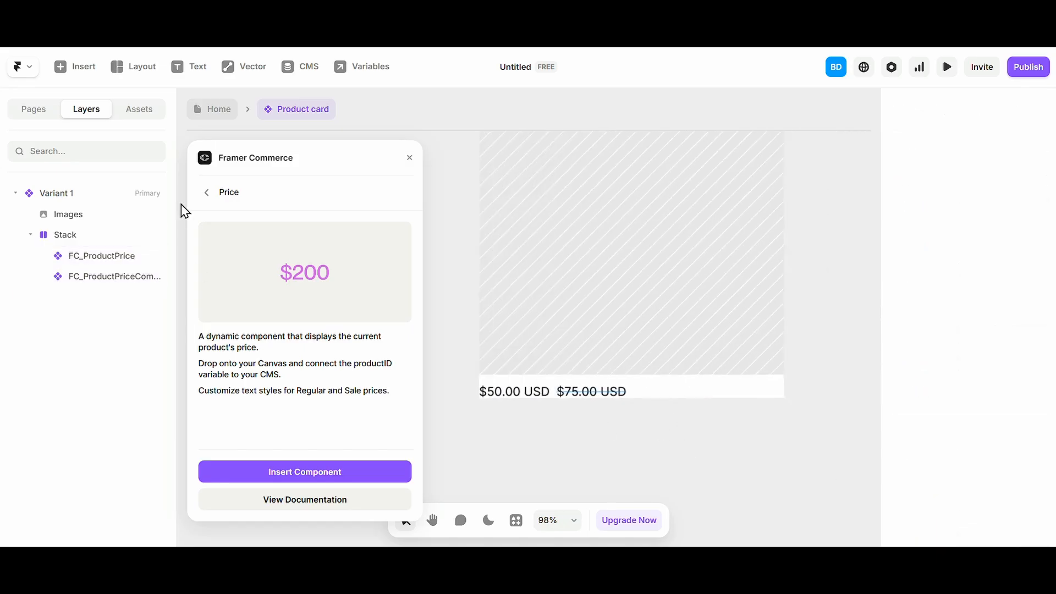
Step: Insert the Price Discount component and place it in the upper-right corner of the card's product image
left_click(217, 198)
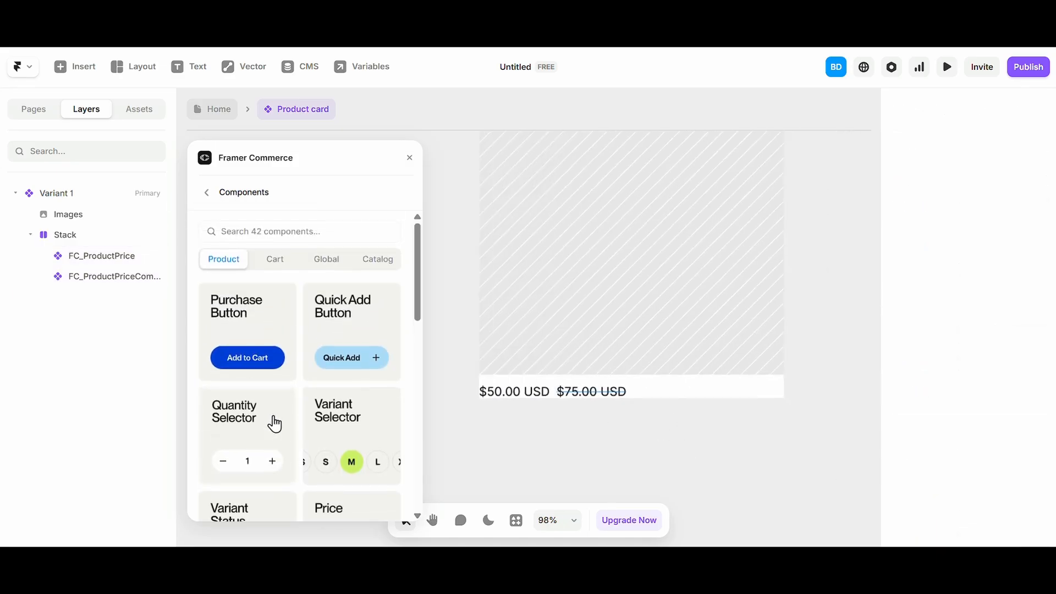
scroll(231, 446, "down", 5)
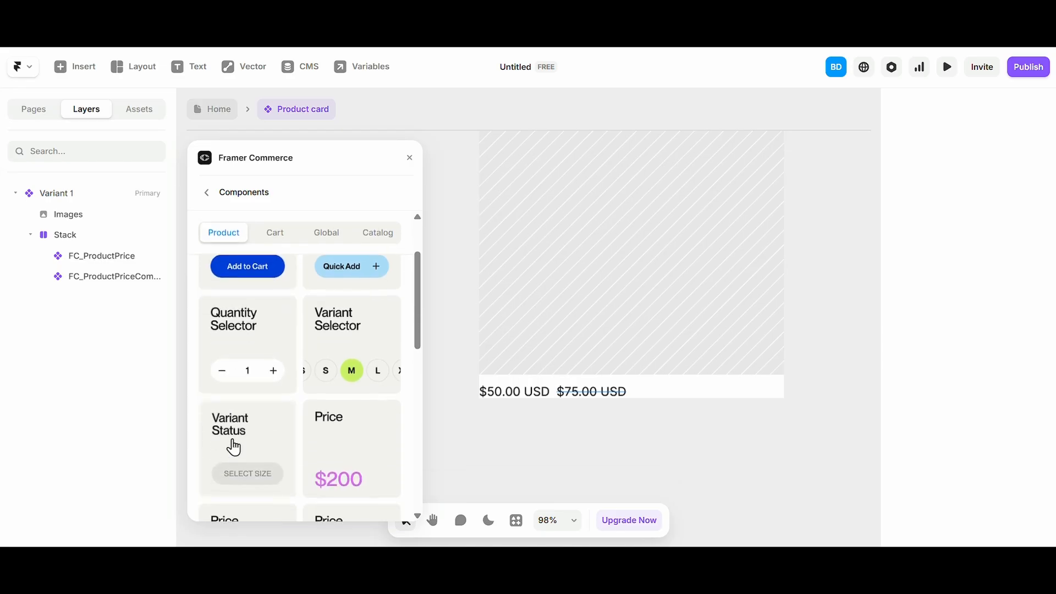
scroll(305, 461, "down", 2)
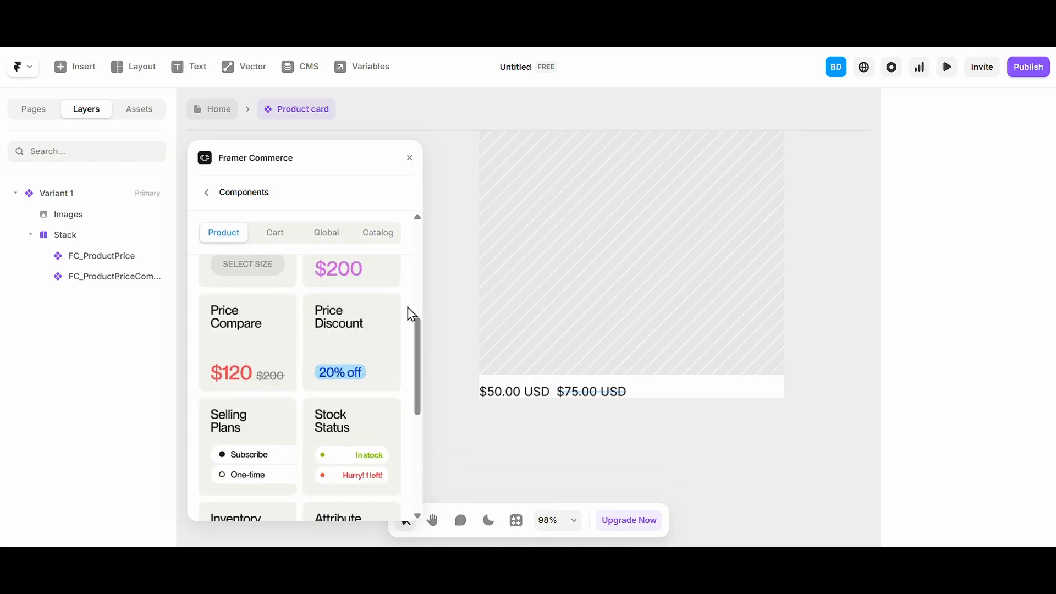
left_click(365, 387)
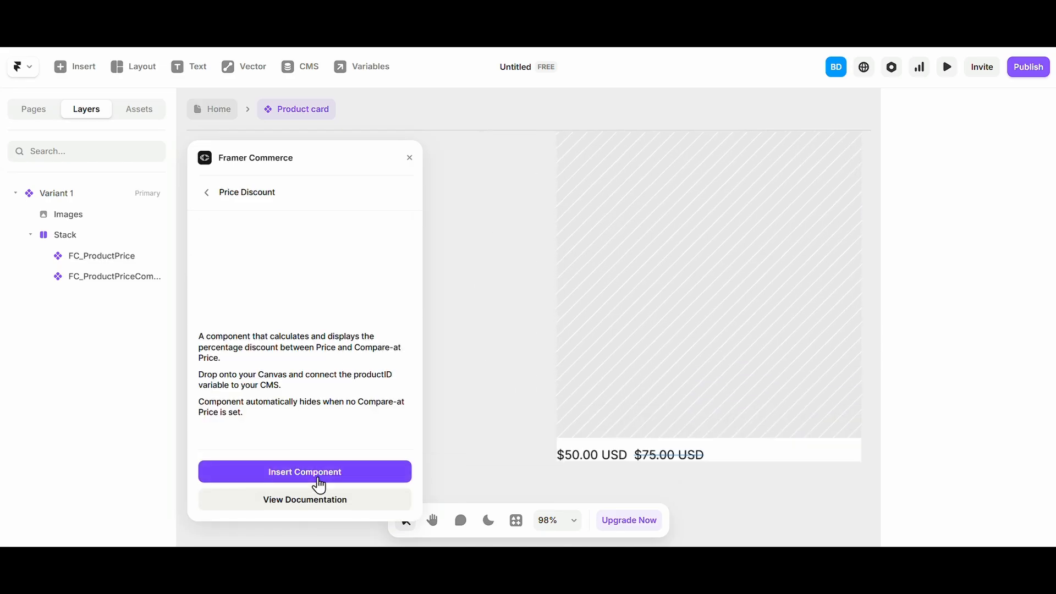
scroll(539, 401, "down", 3)
scroll(540, 400, "left", 2)
scroll(539, 401, "down", 2)
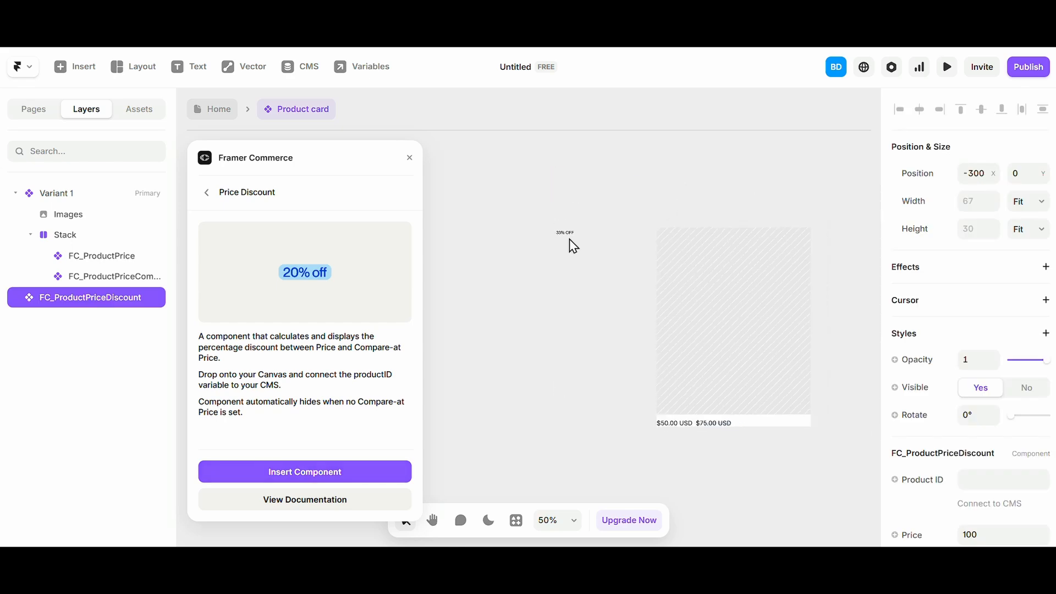
scroll(570, 236, "up", 4)
left_click_drag(567, 231, 726, 242)
Step: Set the discount badge's top and right offsets to 16
left_click(972, 173)
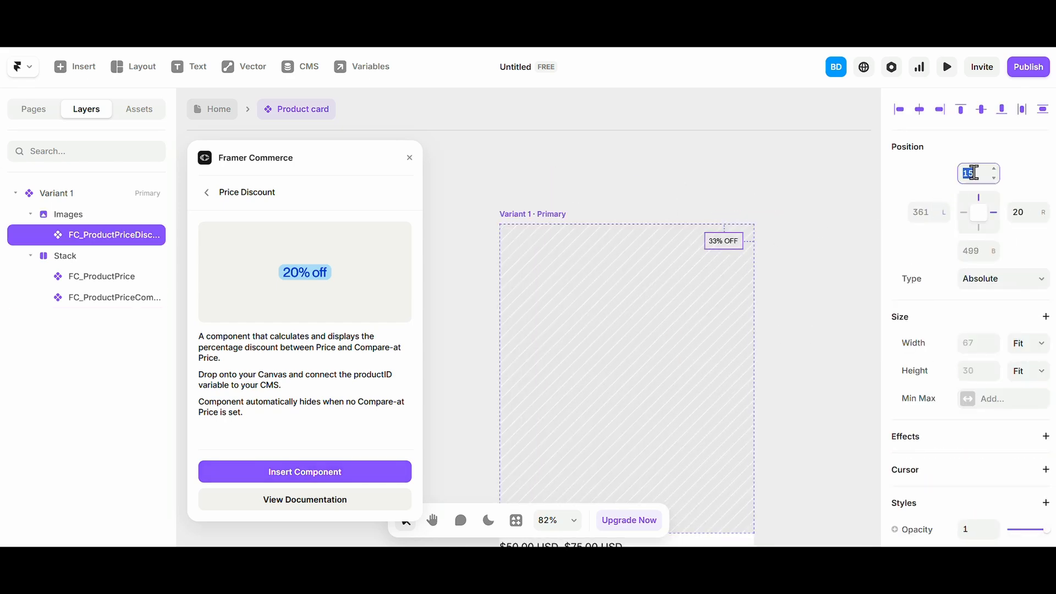
type("16")
left_click(1016, 211)
type("16")
key("Return")
Step: Link the discount component's Product ID to the existing Product ID variable
scroll(979, 330, "down", 8)
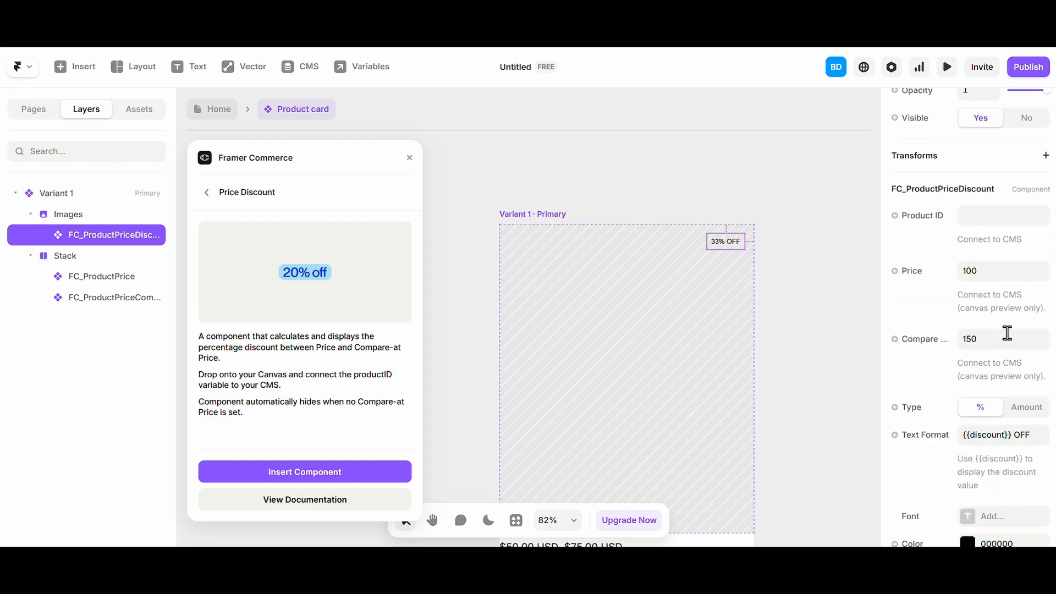
left_click(916, 211)
mouse_move(930, 269)
left_click(835, 259)
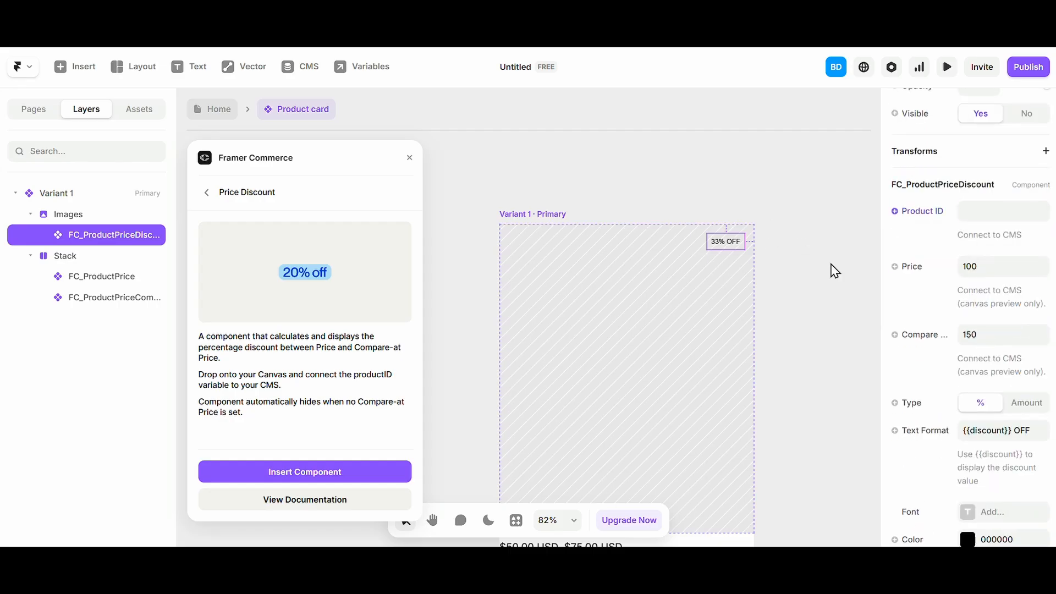
left_click(895, 266)
mouse_move(923, 314)
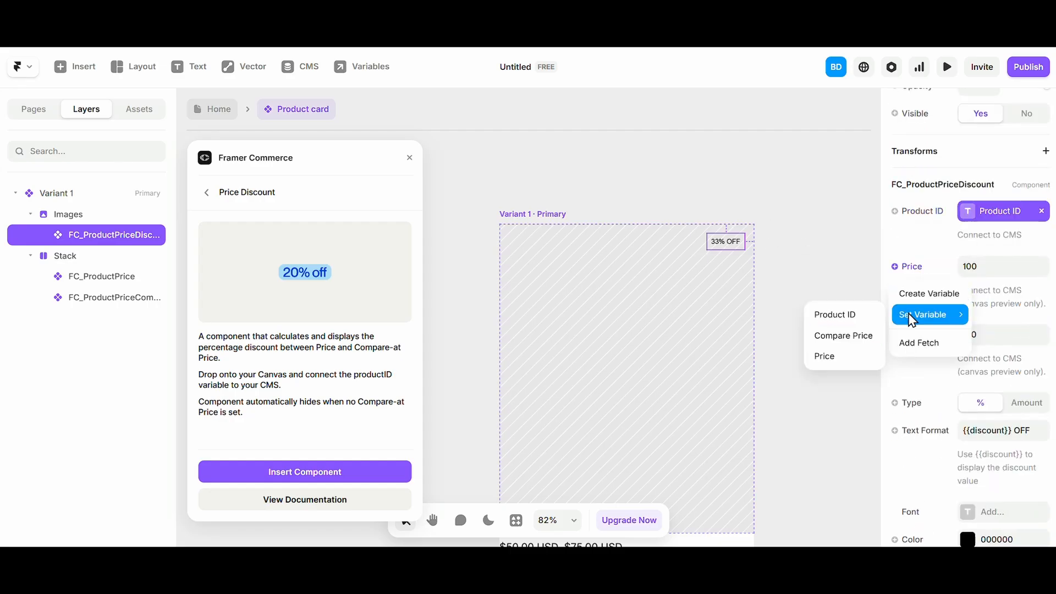
left_click(828, 335)
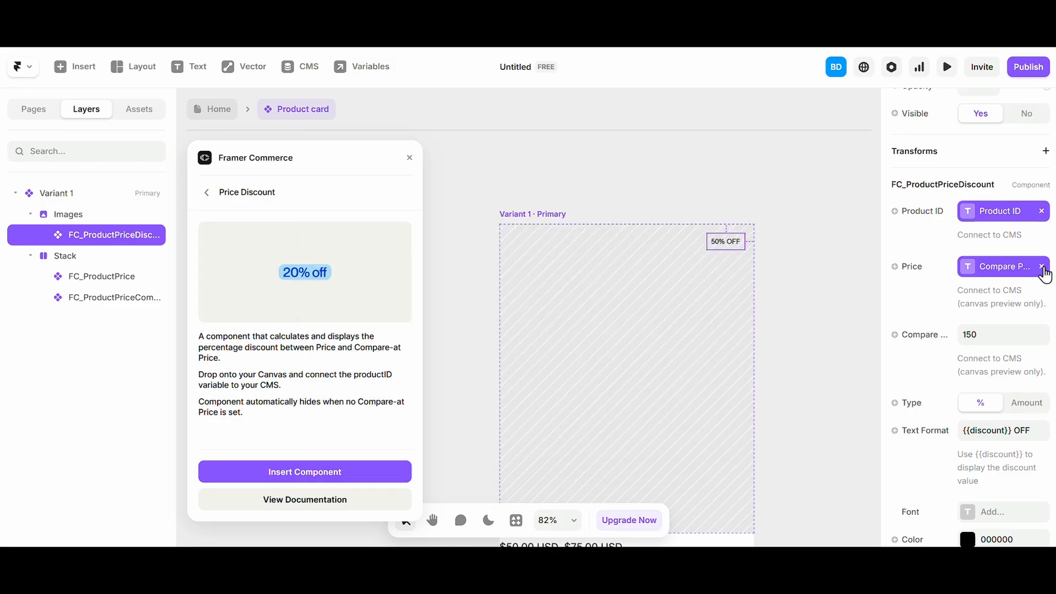
left_click(1041, 266)
Step: Link the discount component's price to the Price variable and its compare price to the Compare Price variable
left_click(895, 266)
mouse_move(908, 322)
left_click(828, 356)
left_click(895, 334)
mouse_move(929, 388)
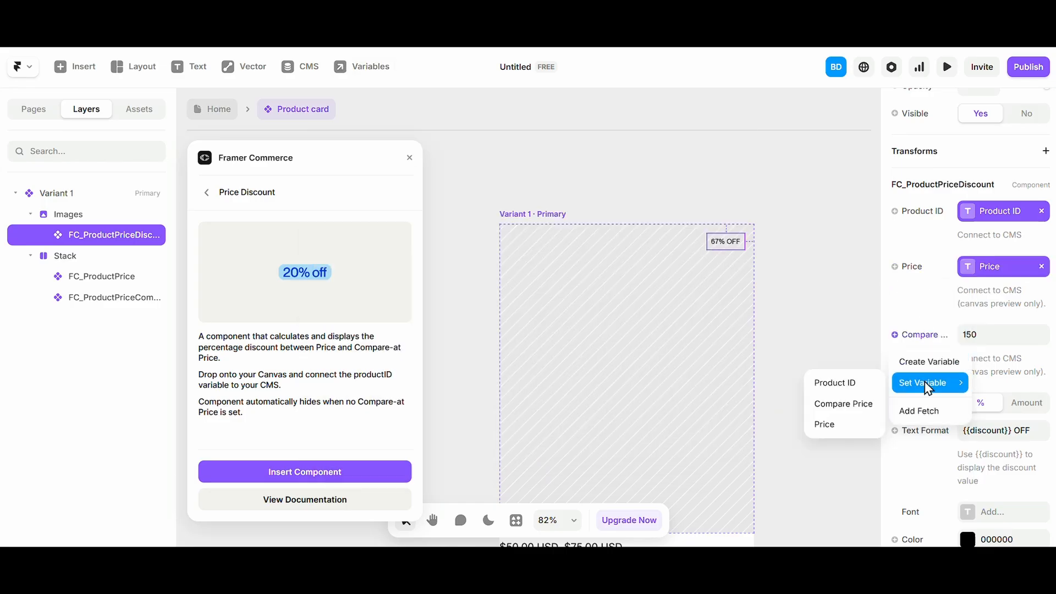
left_click(846, 406)
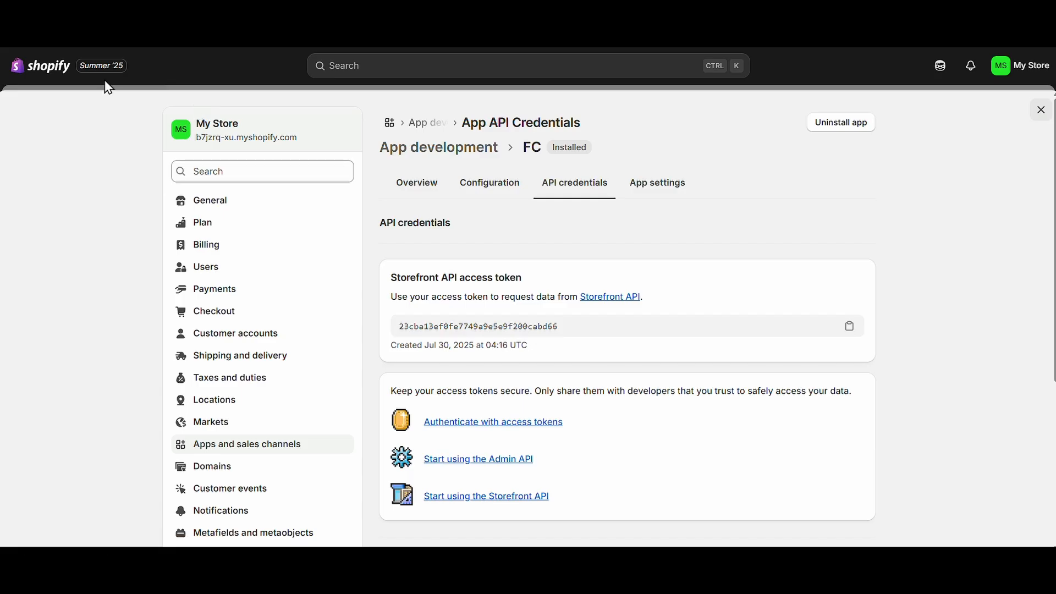
Step: Switch to the Shopify admin, leave the app settings, and open the pricing details of the toothbrush product
left_click(1042, 109)
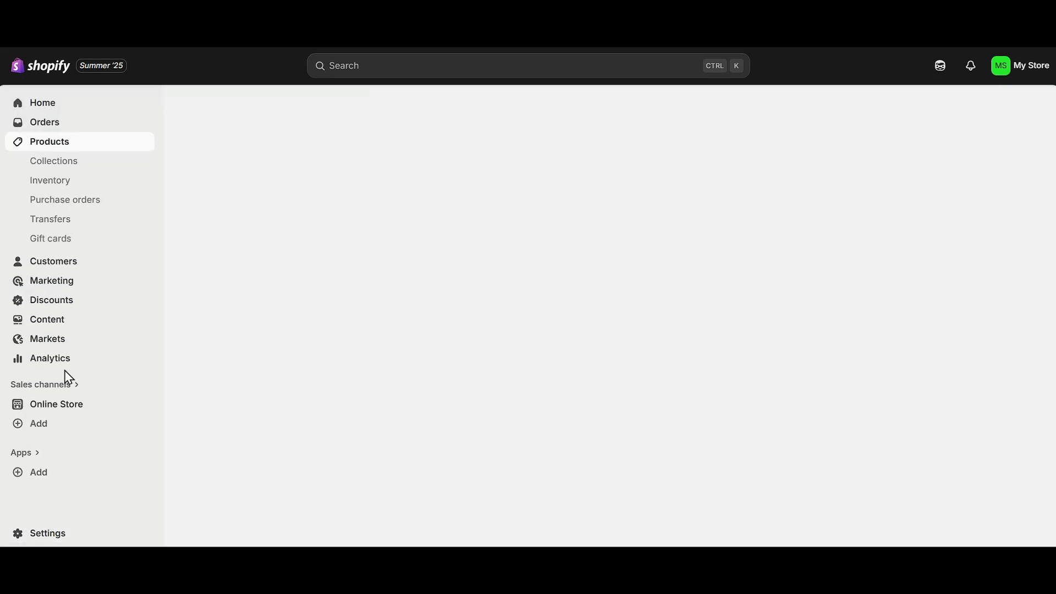
left_click(270, 199)
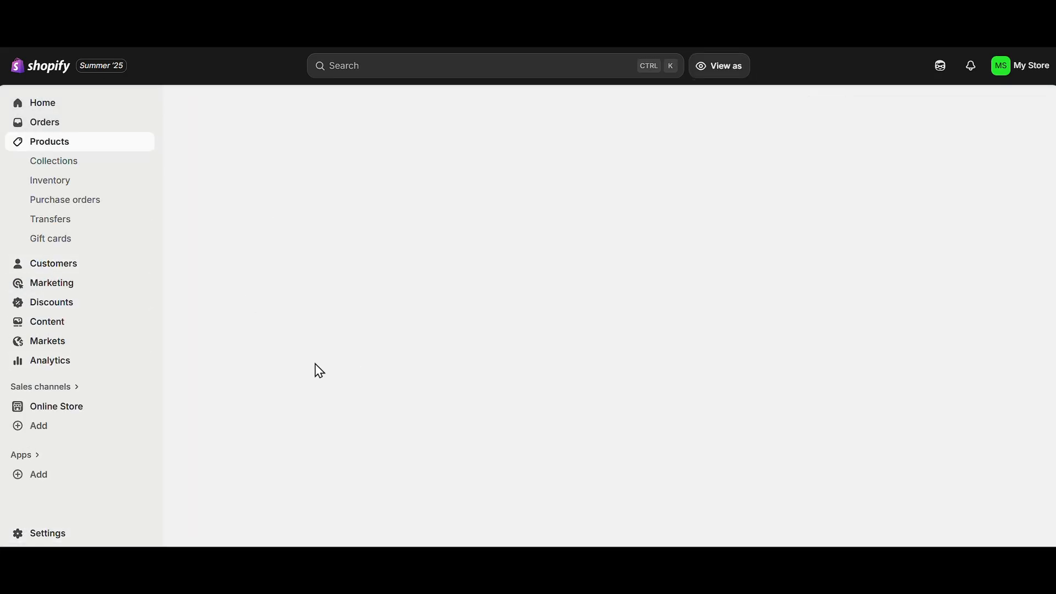
scroll(418, 357, "down", 3)
scroll(410, 366, "down", 4)
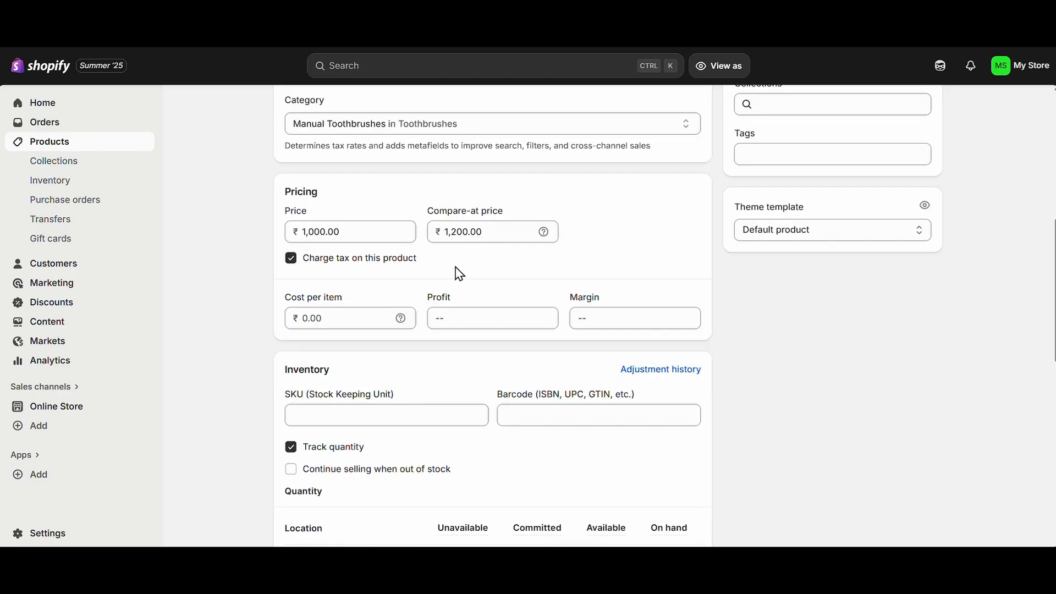
Step: Try clearing the toothbrush product's compare-at price and undo the change
double_click(450, 231)
key("BackSpace")
left_click(458, 268)
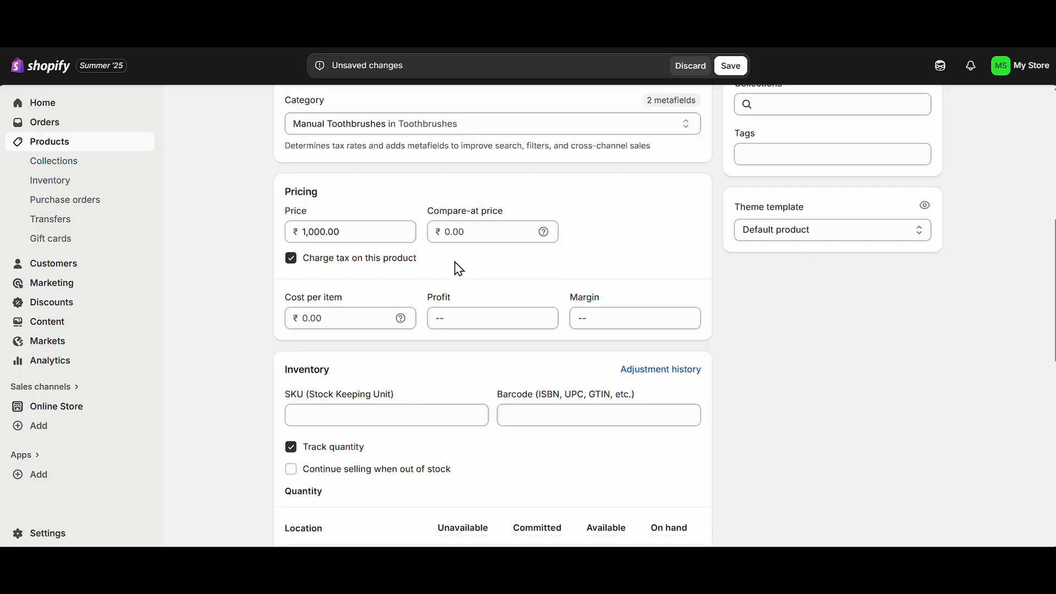
key("ctrl+z")
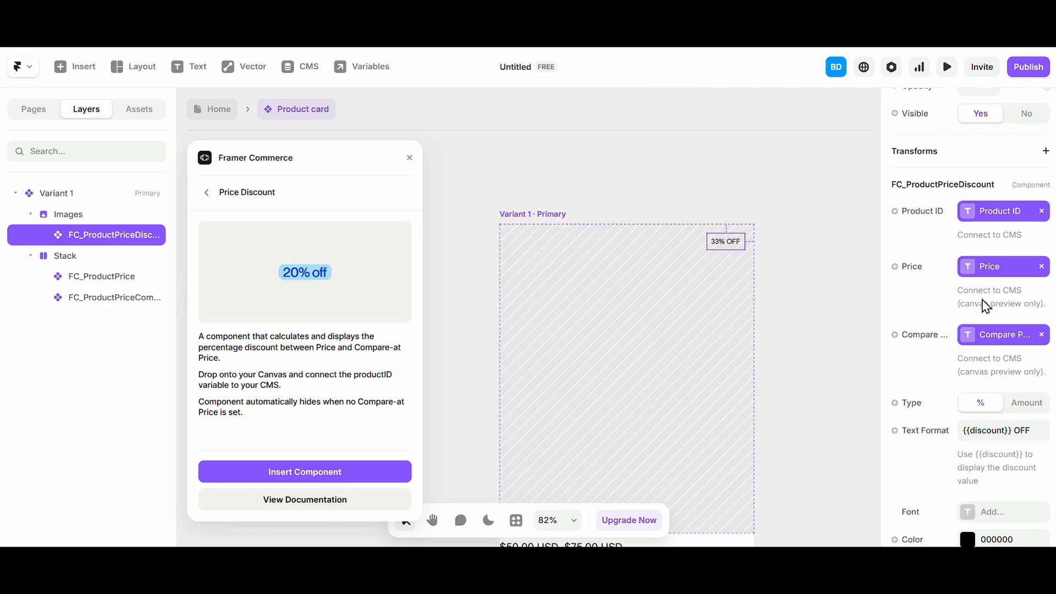
Step: Try the discount component's Amount type, toggling between it and the % type
scroll(930, 358, "down", 1)
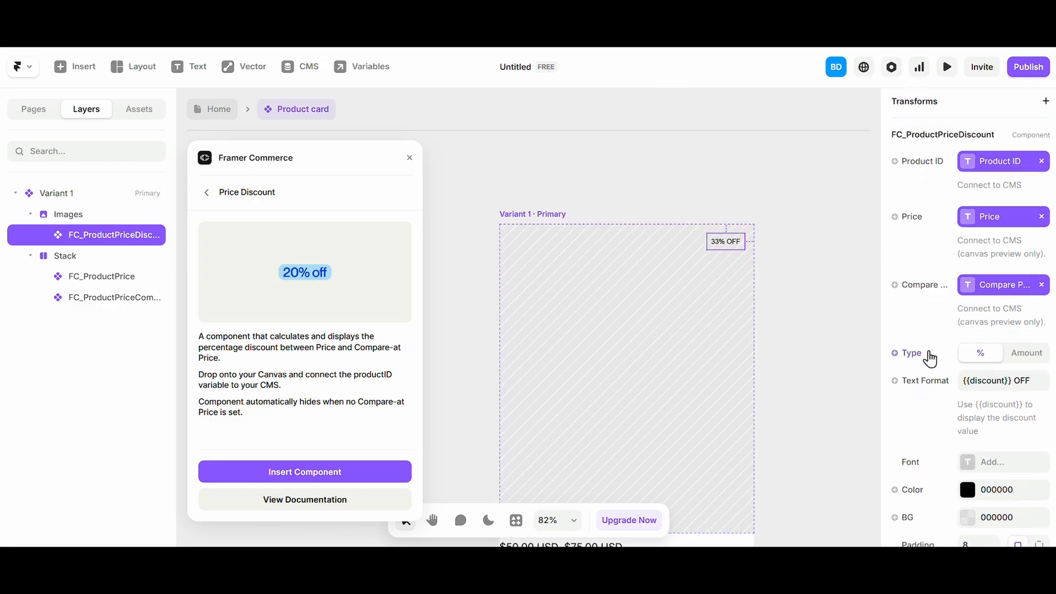
scroll(712, 255, "up", 6)
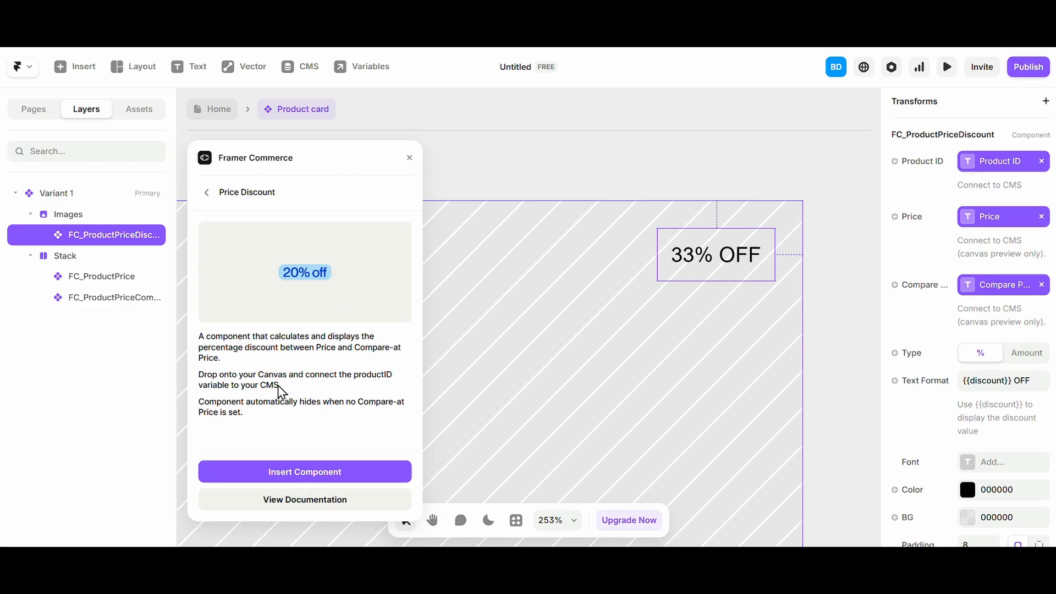
scroll(1009, 315, "down", 1)
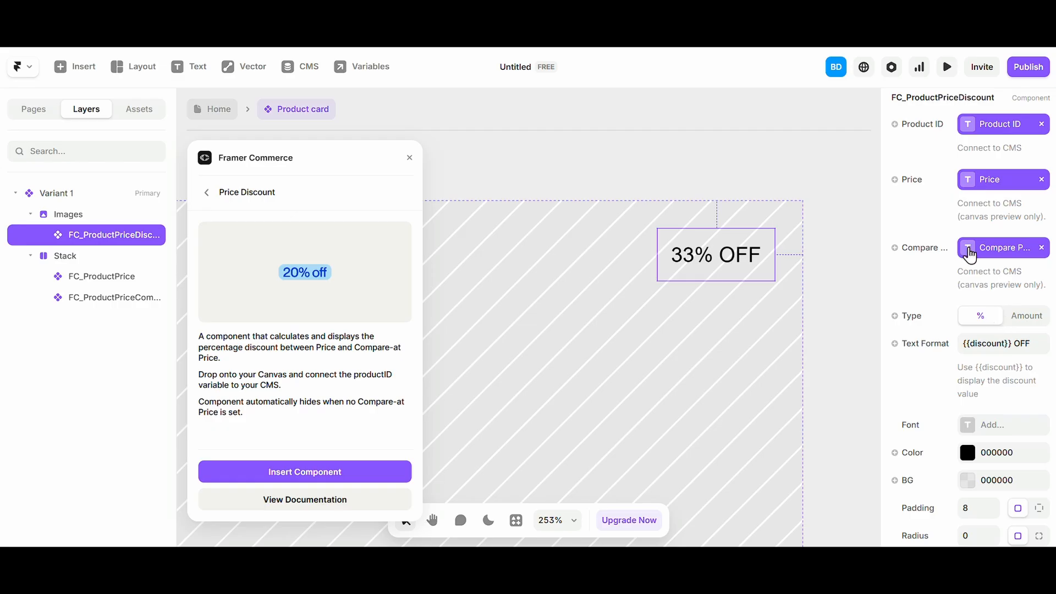
scroll(1012, 324, "up", 1)
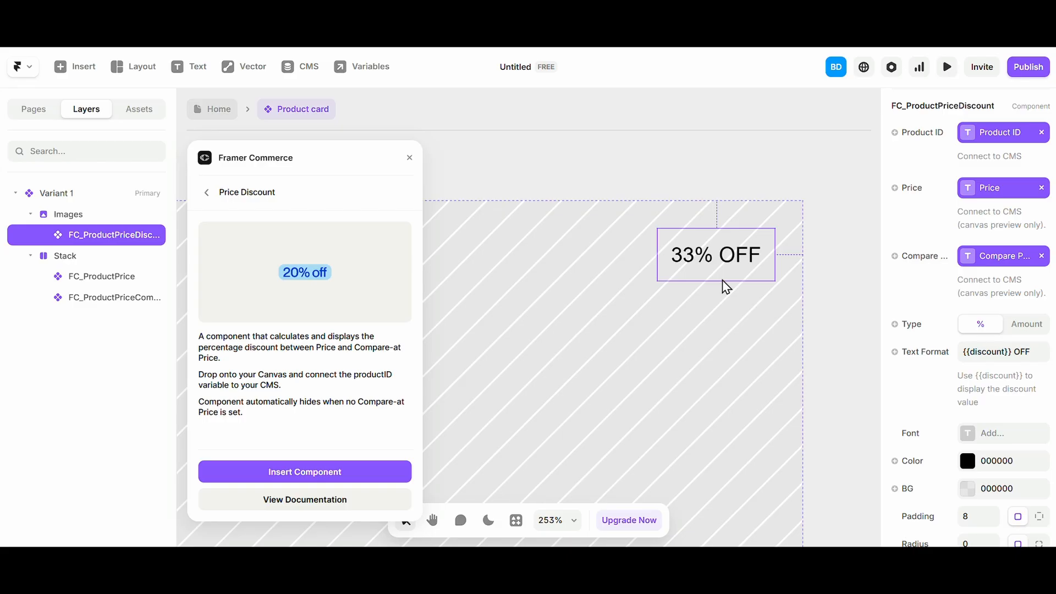
left_click(1026, 324)
left_click(982, 326)
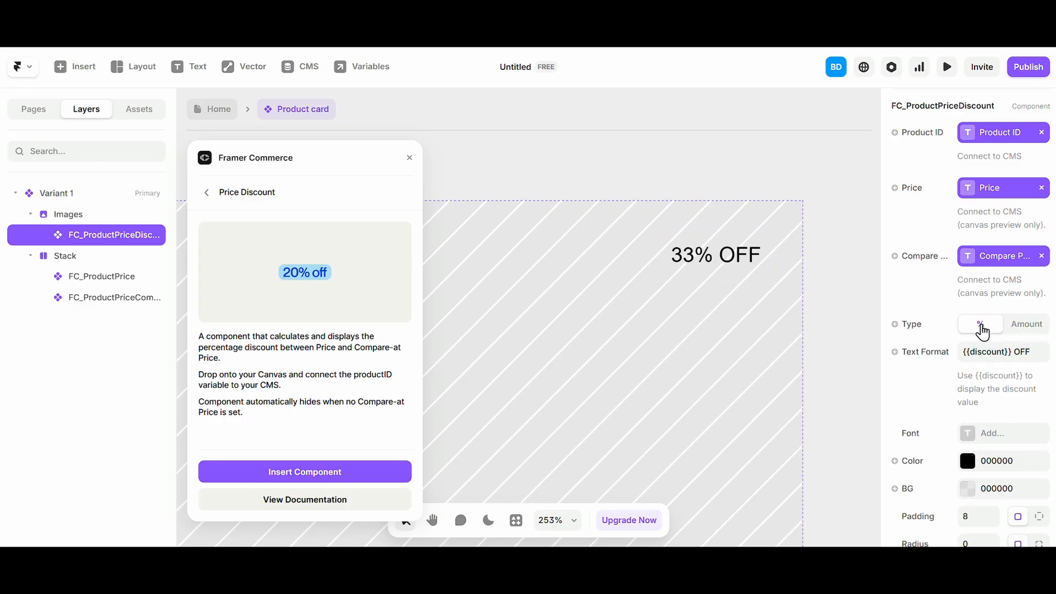
left_click(1009, 327)
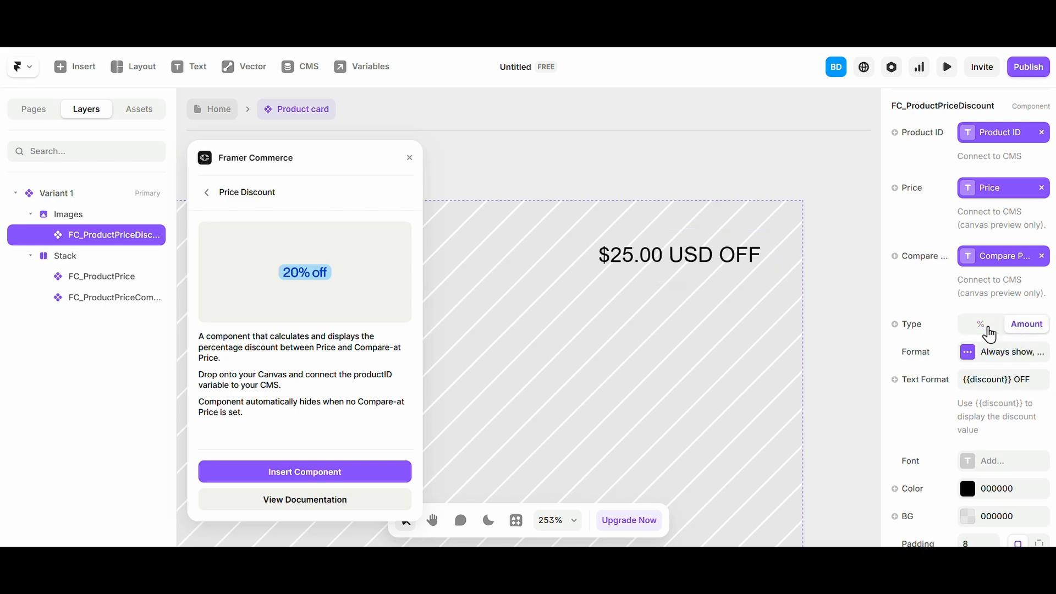
Step: Try hiding the currency symbol and the currency code in the discount's amount format, and return the discount type to %
left_click(968, 353)
left_click(837, 313)
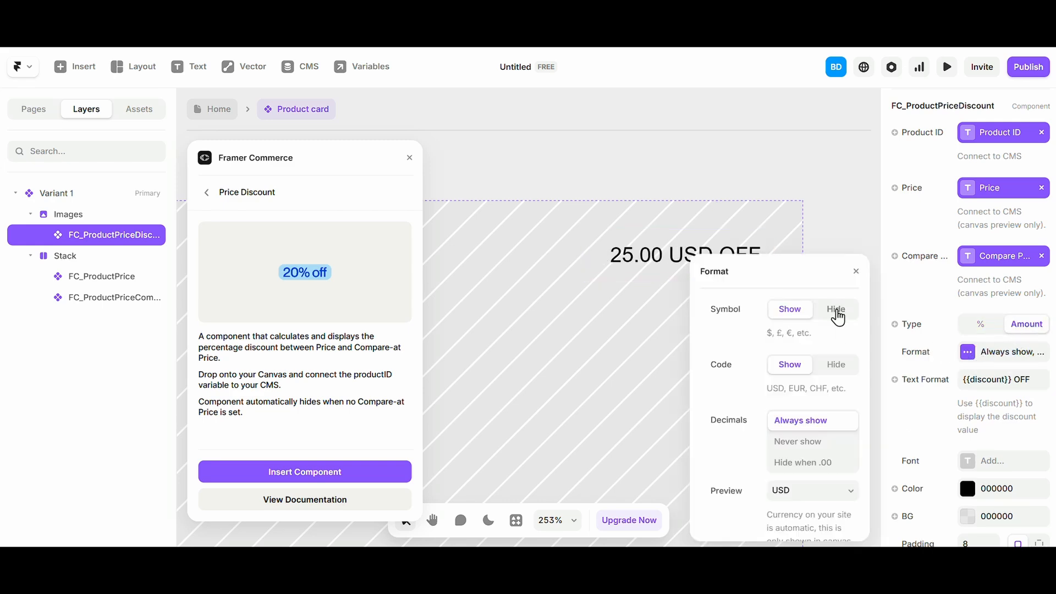
left_click(807, 309)
left_click(852, 367)
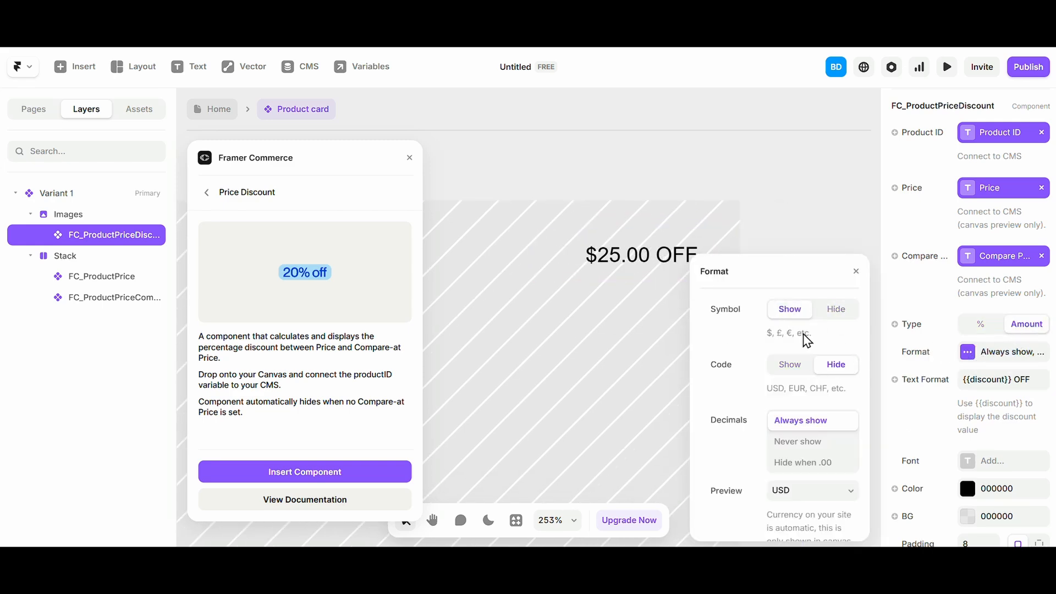
left_click(790, 364)
scroll(770, 435, "down", 2)
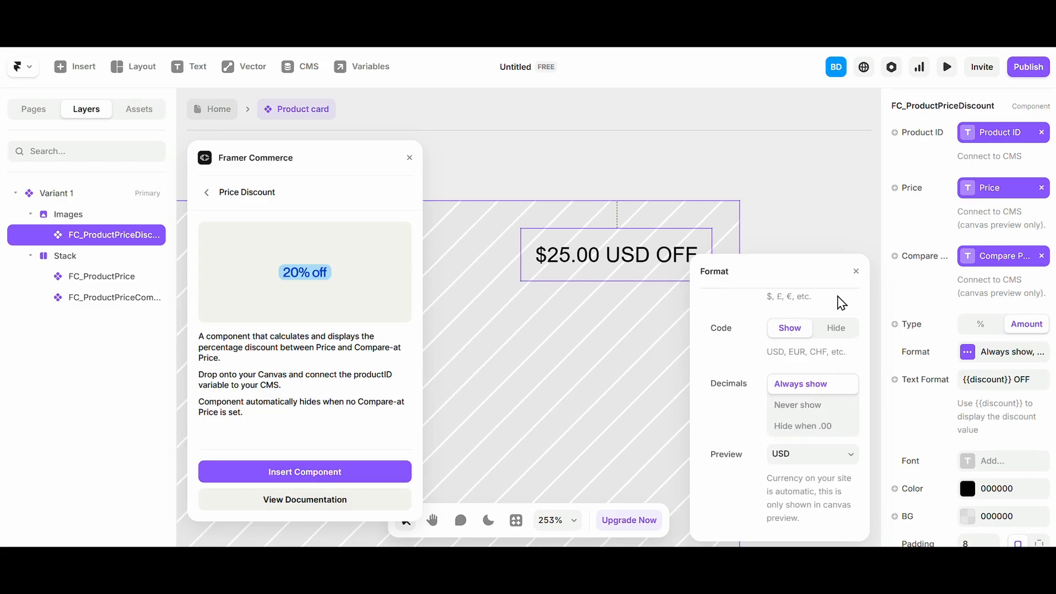
left_click(856, 271)
left_click(985, 326)
Step: Set the discount component's text format to "{{discount}} OFFER"
scroll(927, 377, "down", 1)
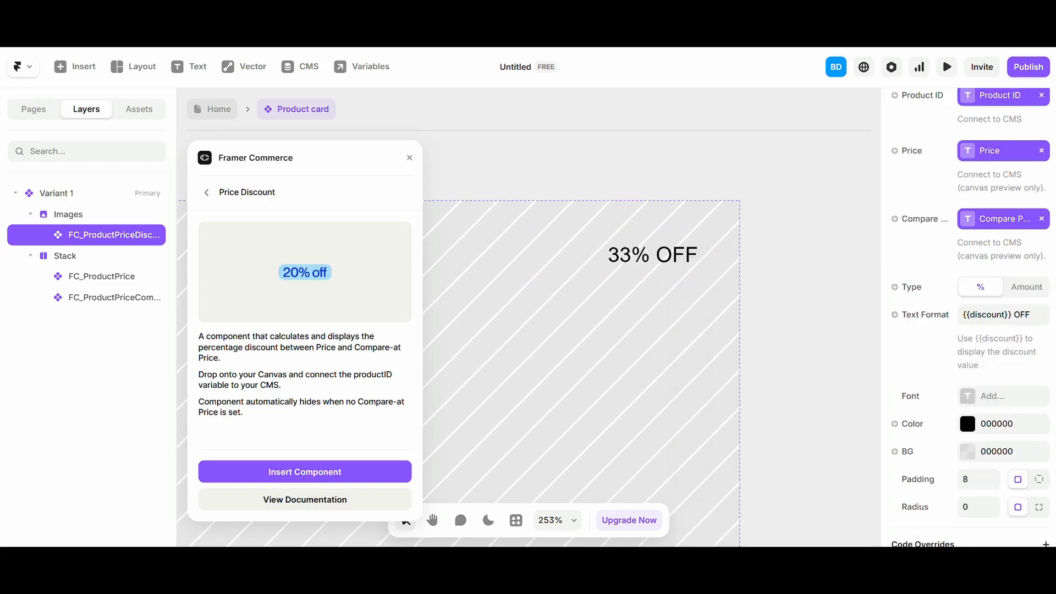
scroll(990, 303, "down", 1)
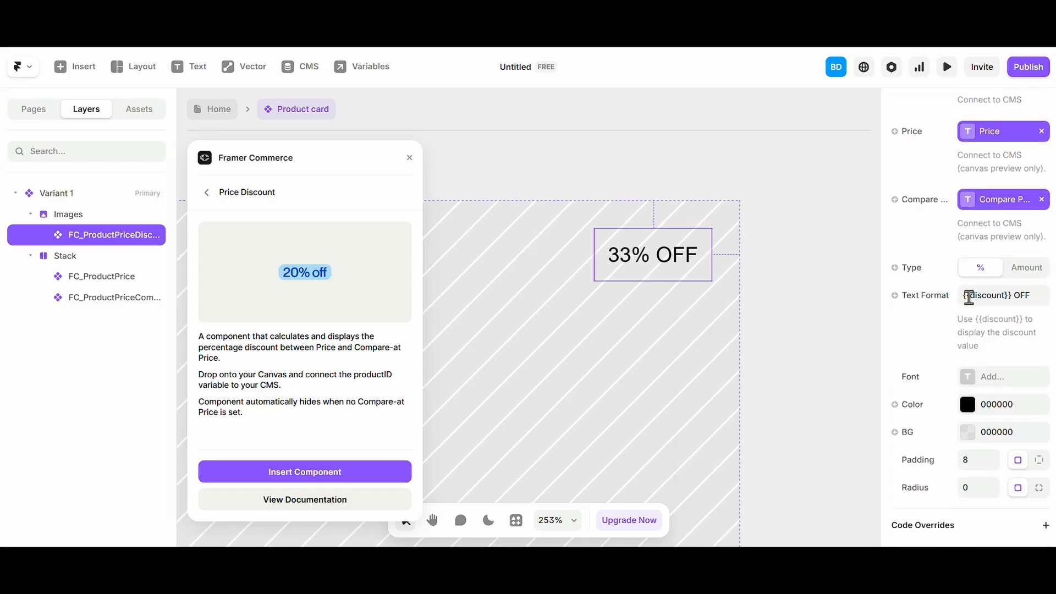
scroll(998, 264, "up", 1)
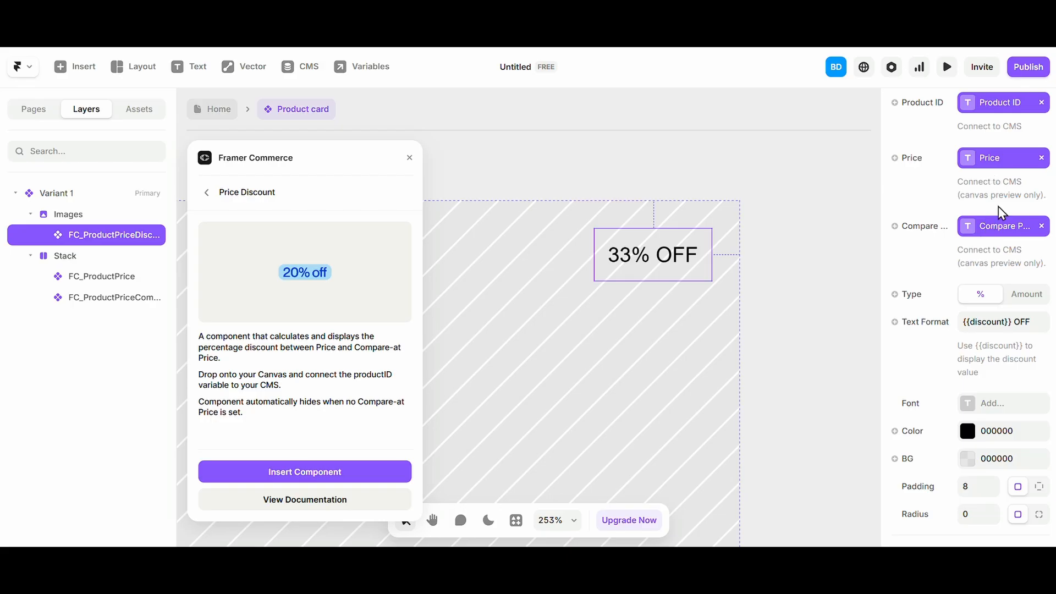
scroll(976, 371, "down", 1)
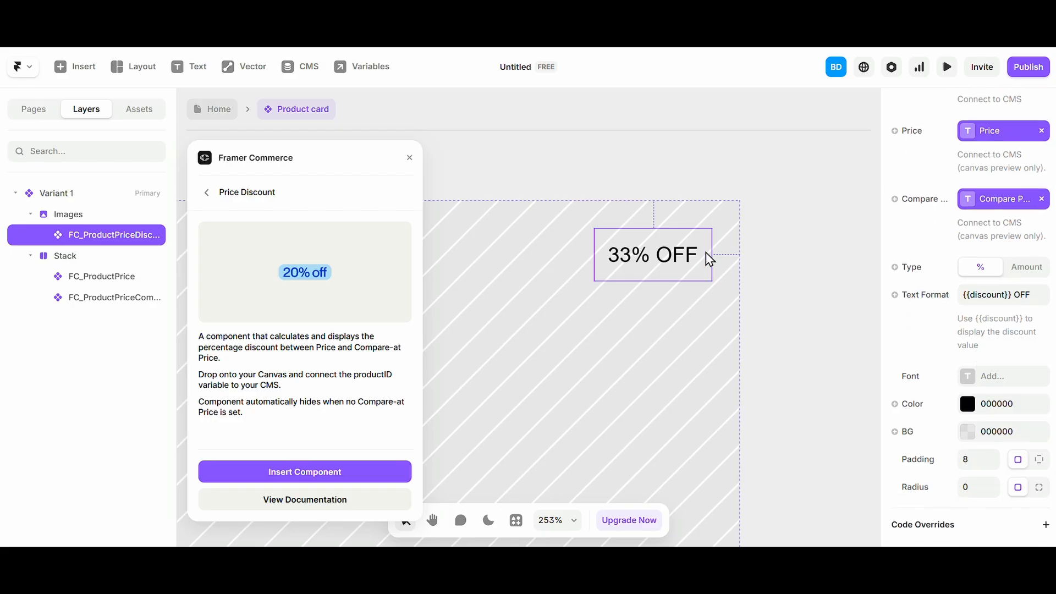
left_click(1024, 296)
triple_click(1026, 296)
double_click(1027, 298)
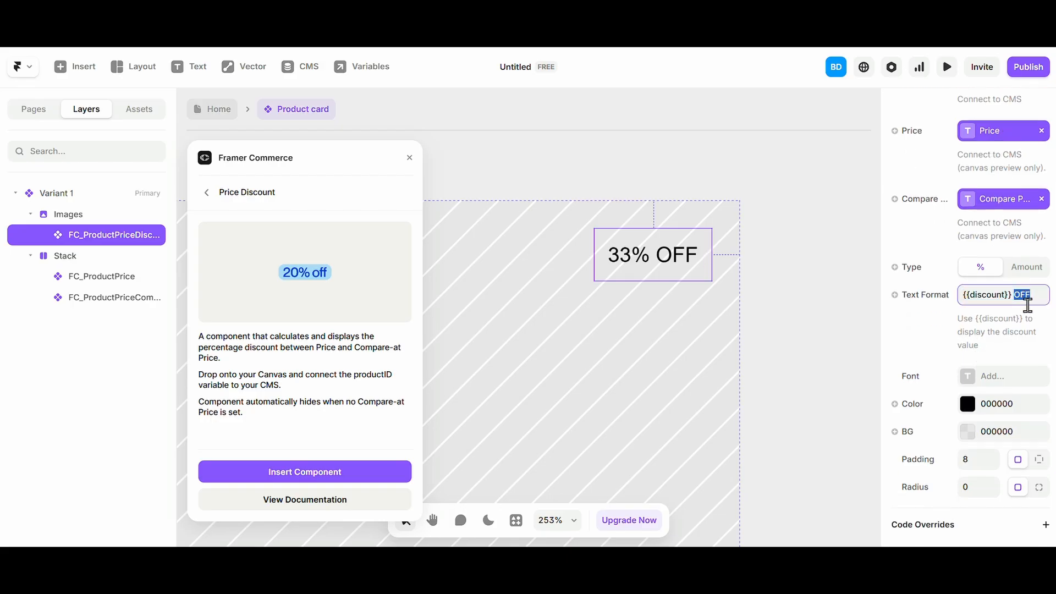
left_click(1028, 301)
type("ER")
key("Return")
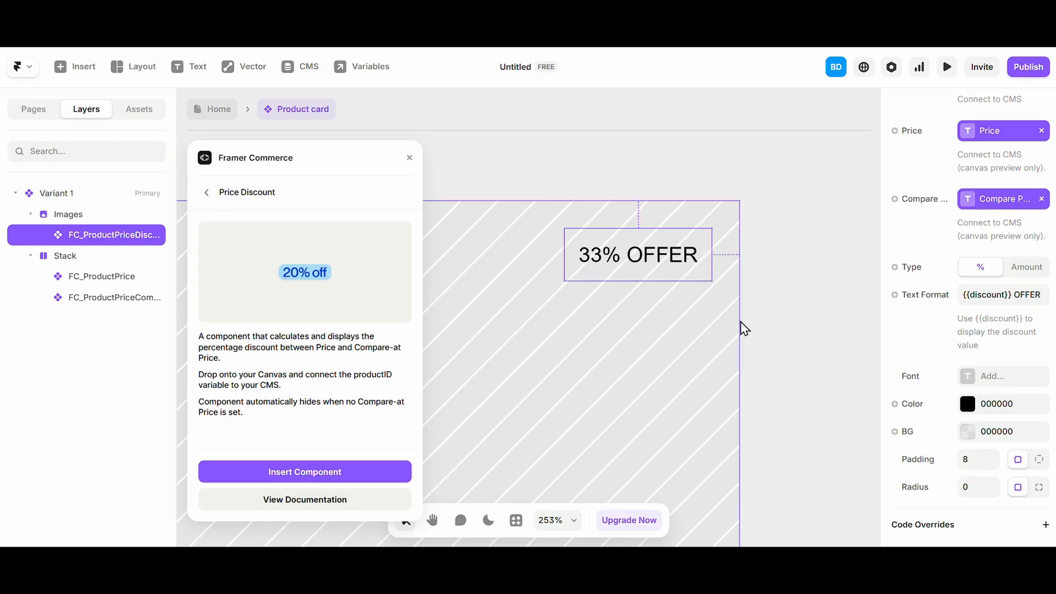
Step: Give the 33% OFFER discount badge the Inter font and an FFFFFF background at 100% opacity
left_click(982, 378)
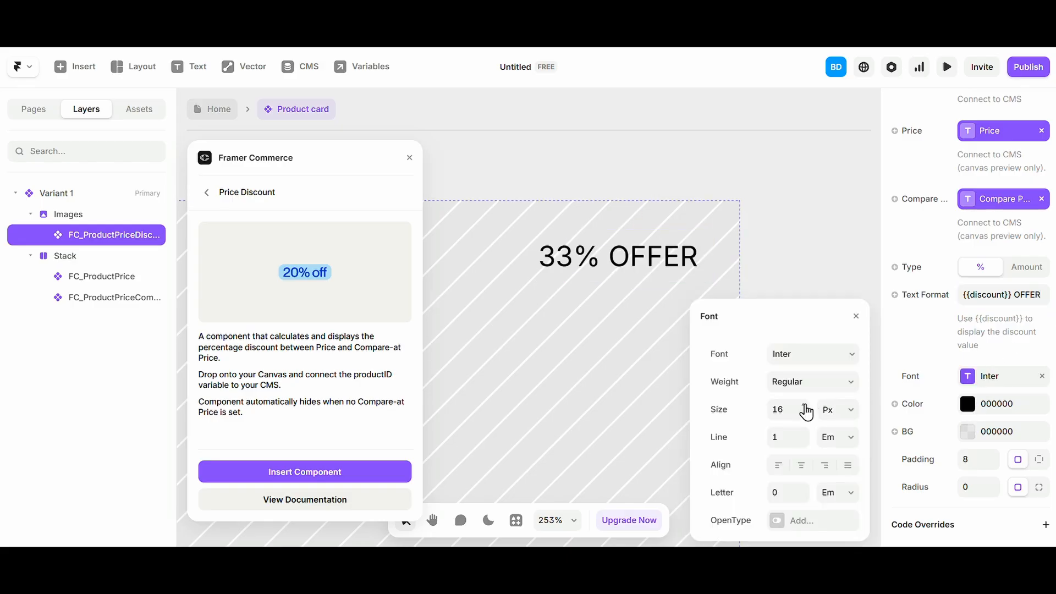
left_click(1040, 408)
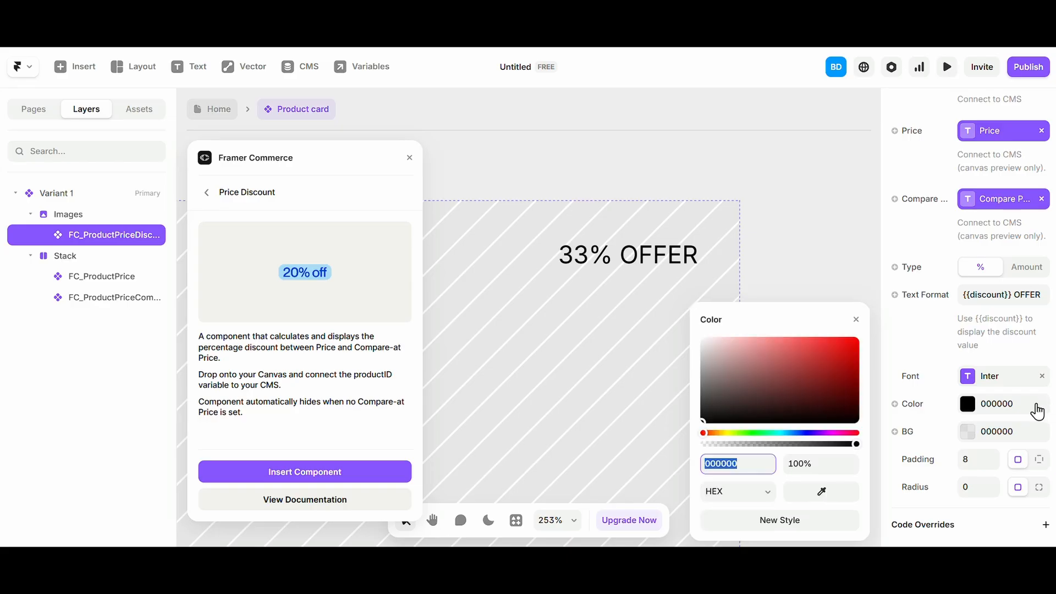
left_click(970, 435)
left_click(710, 393)
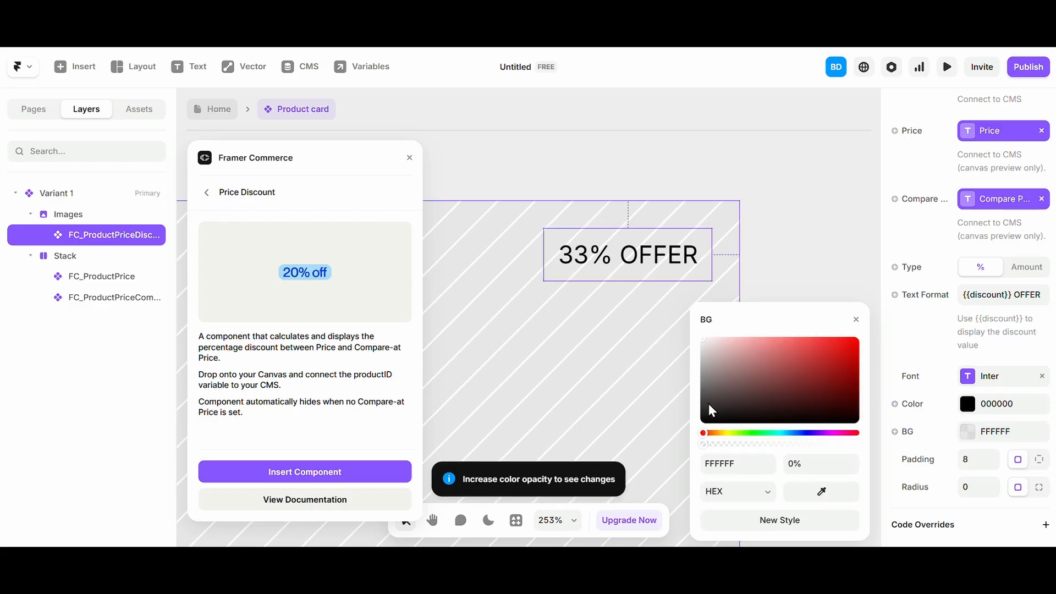
left_click_drag(732, 448, 932, 455)
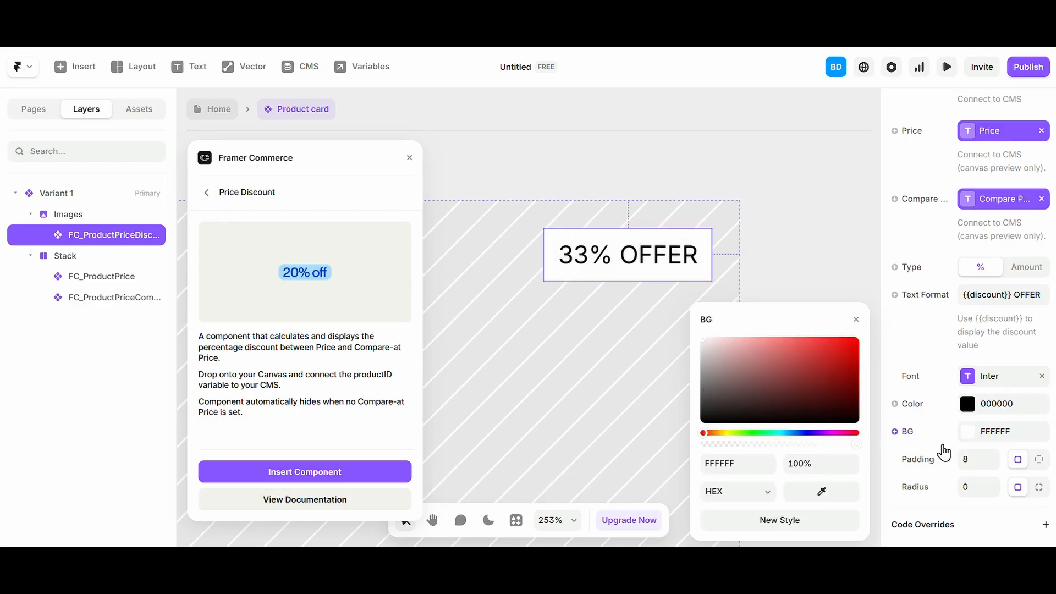
Step: Set the discount badge's corner radius to 2 and check the badge on the product card
left_click(993, 483)
left_click(993, 482)
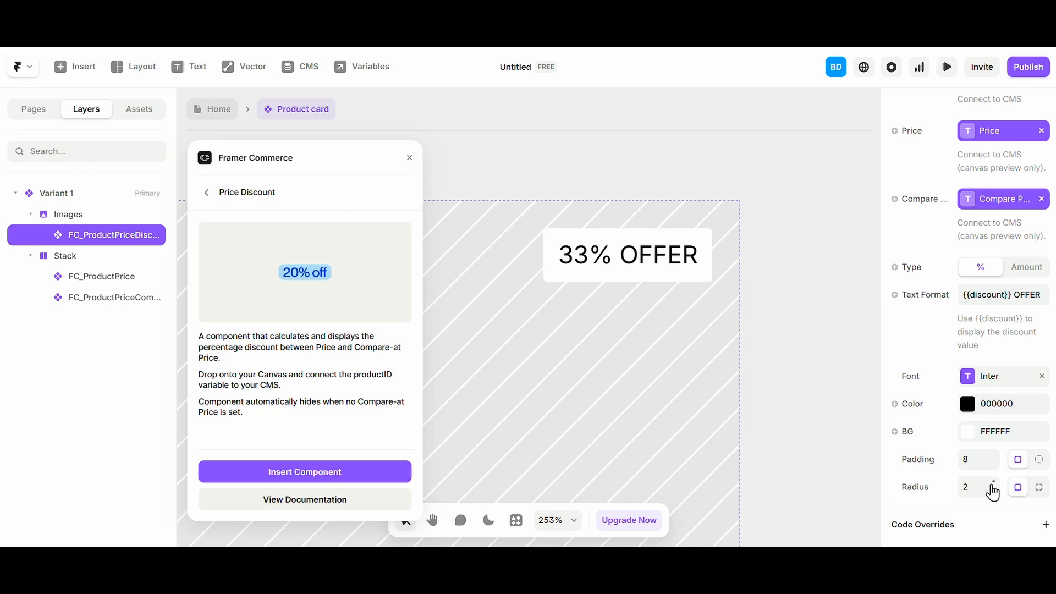
left_click(830, 448)
scroll(715, 325, "down", 5)
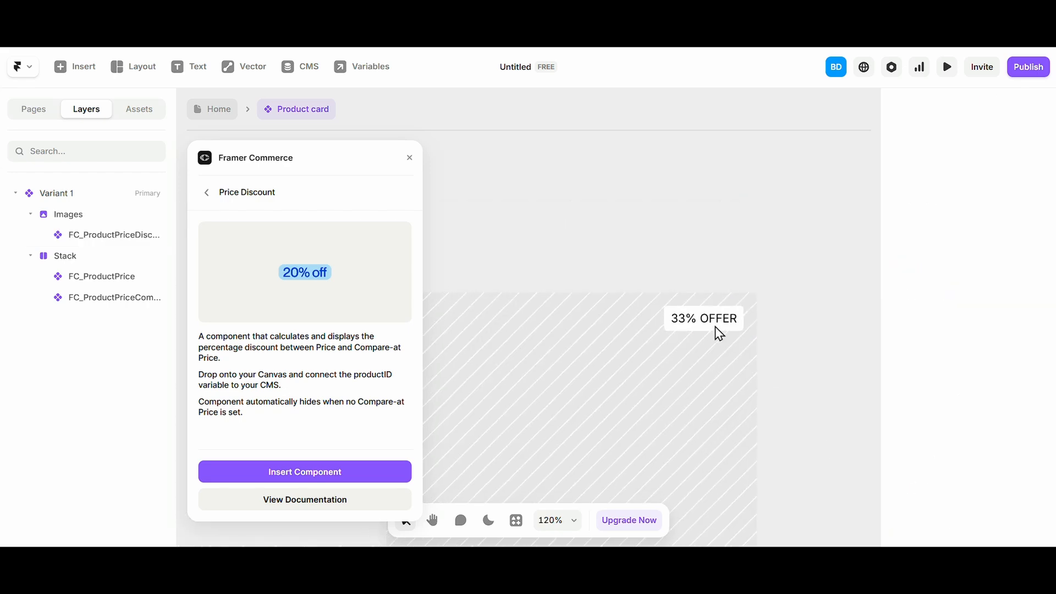
left_click(718, 326)
scroll(930, 316, "up", 8)
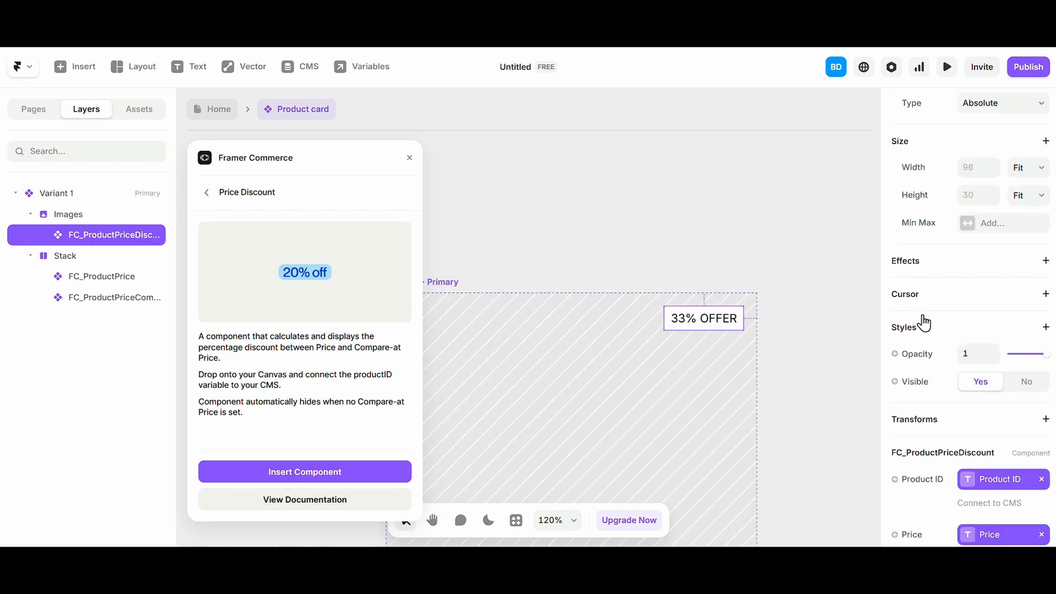
Step: Browse the Framer Commerce product components and review the Stock Status component's description
left_click(240, 194)
scroll(652, 270, "down", 3)
scroll(650, 263, "down", 1)
scroll(649, 264, "down", 1)
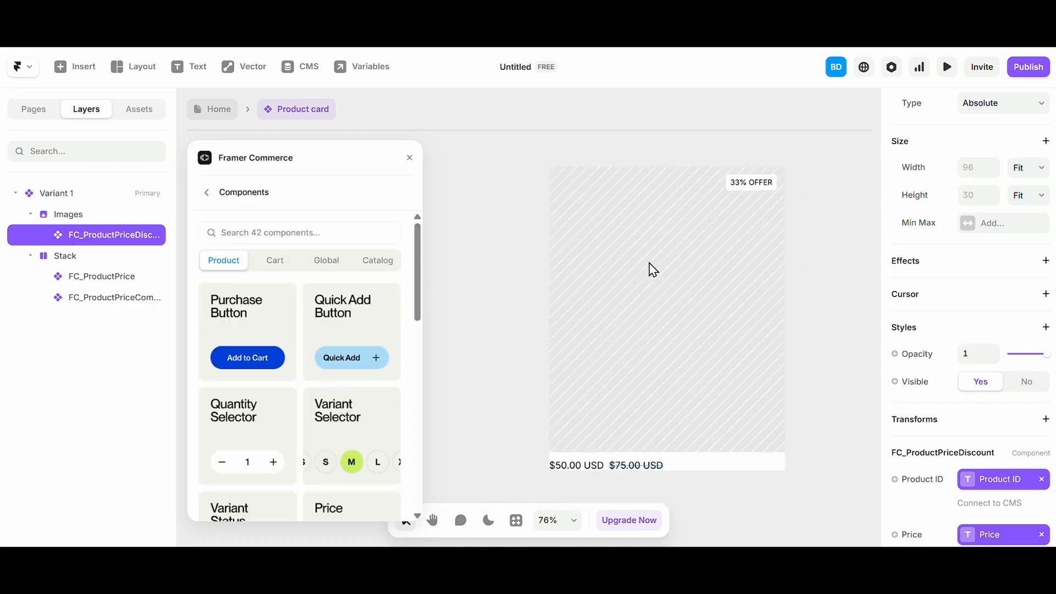
scroll(650, 264, "right", 1)
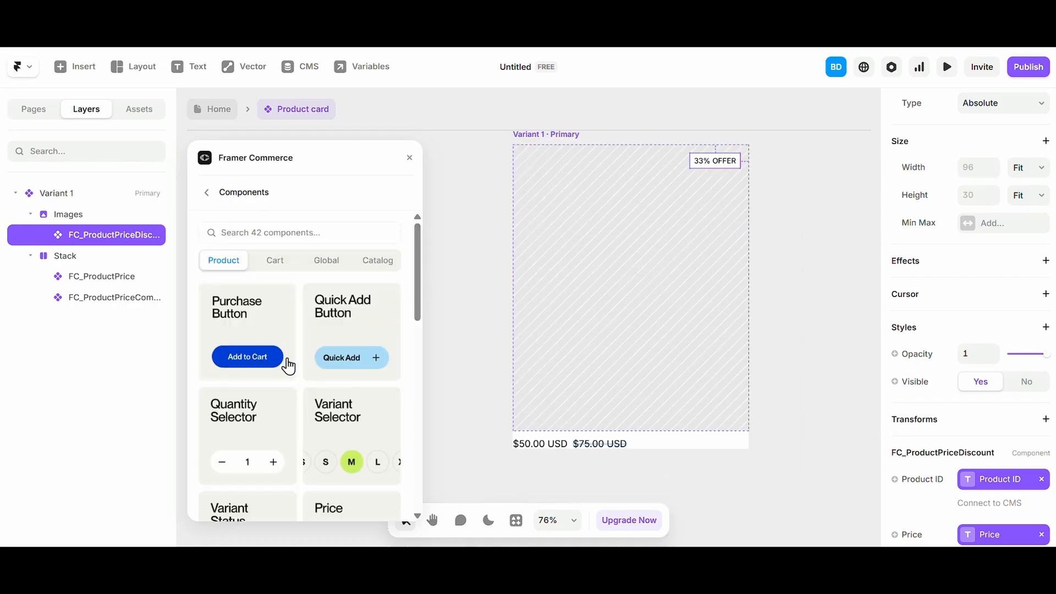
scroll(288, 366, "down", 5)
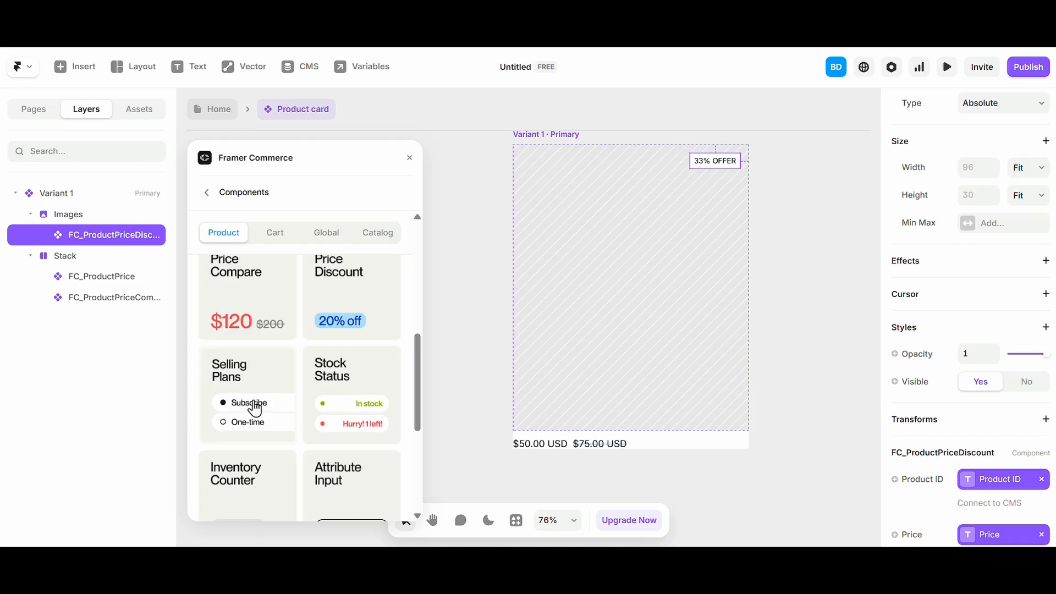
left_click(352, 387)
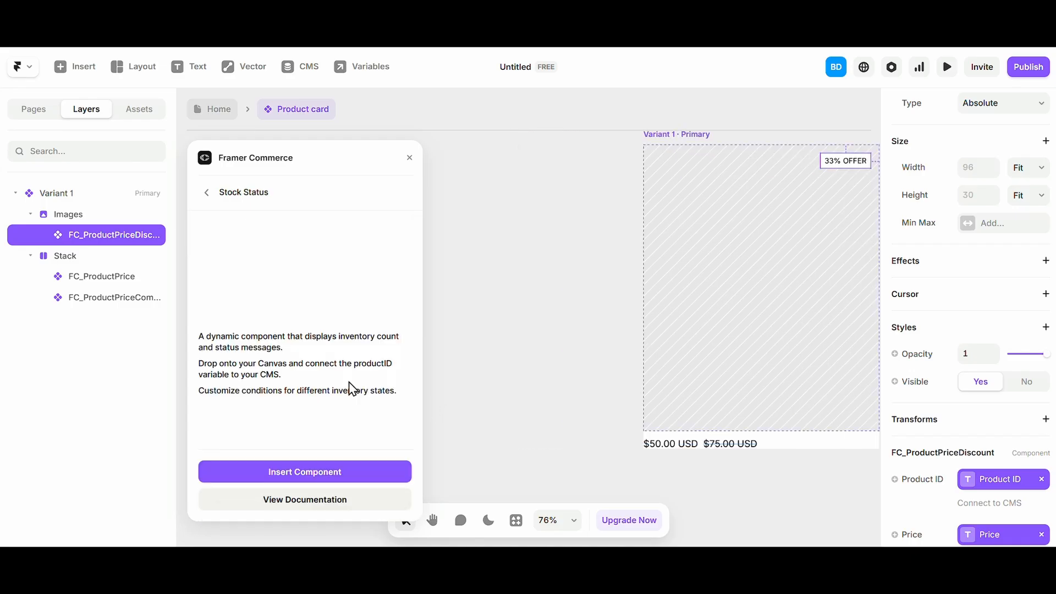
left_click(208, 192)
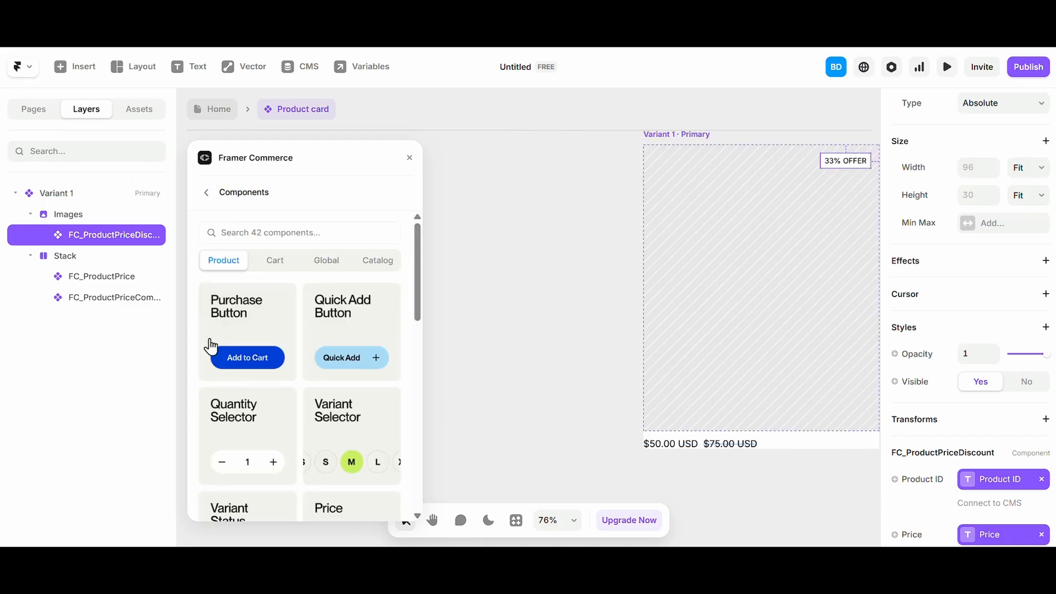
scroll(243, 427, "down", 2)
scroll(285, 344, "up", 2)
scroll(285, 346, "down", 5)
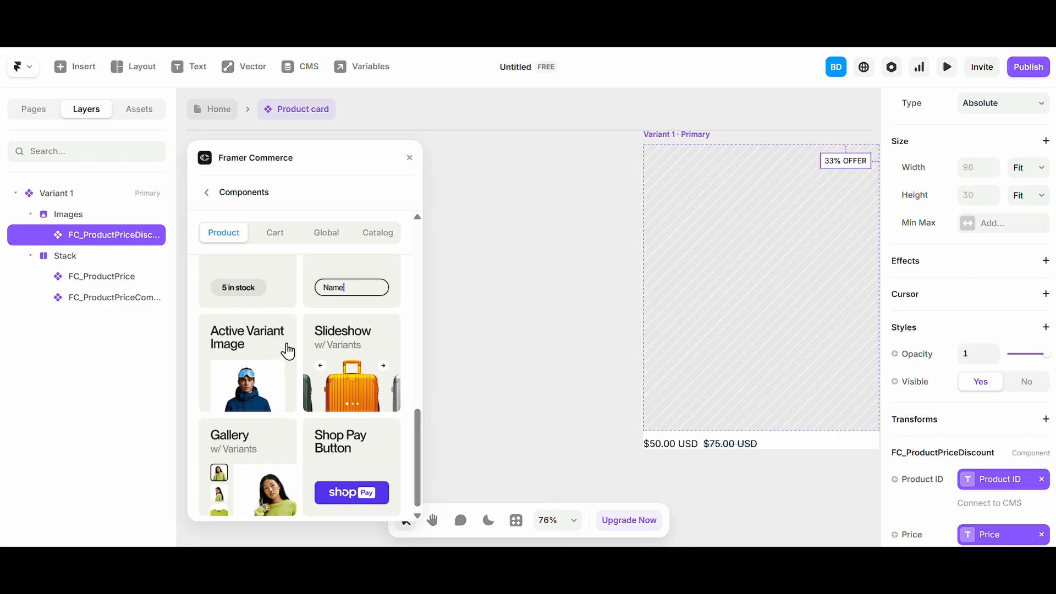
scroll(287, 350, "up", 3)
scroll(314, 344, "up", 1)
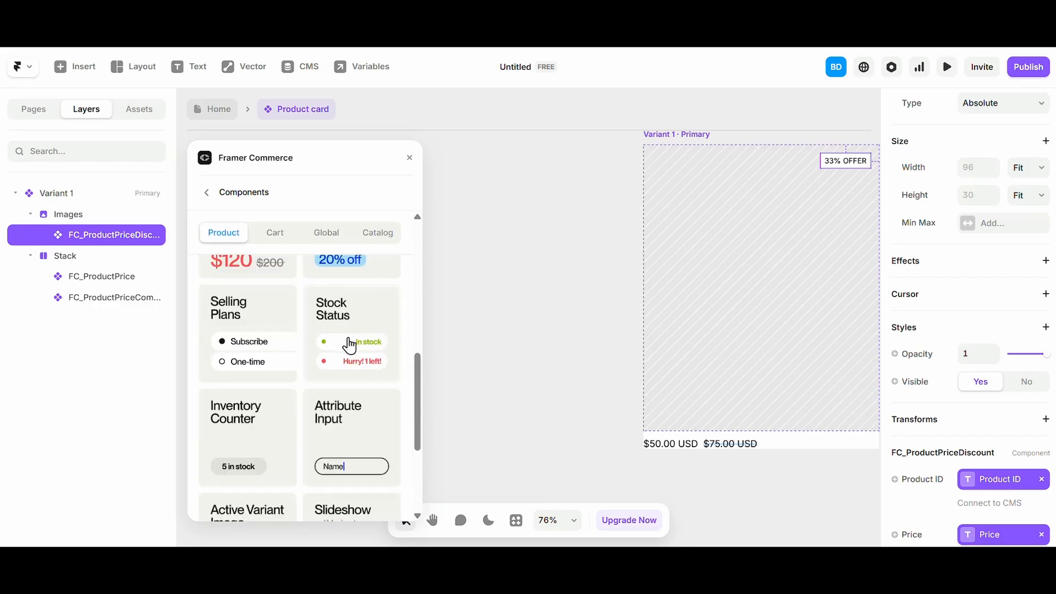
Step: Insert the Stock Status component into the product card between the image area and the price row
left_click(350, 345)
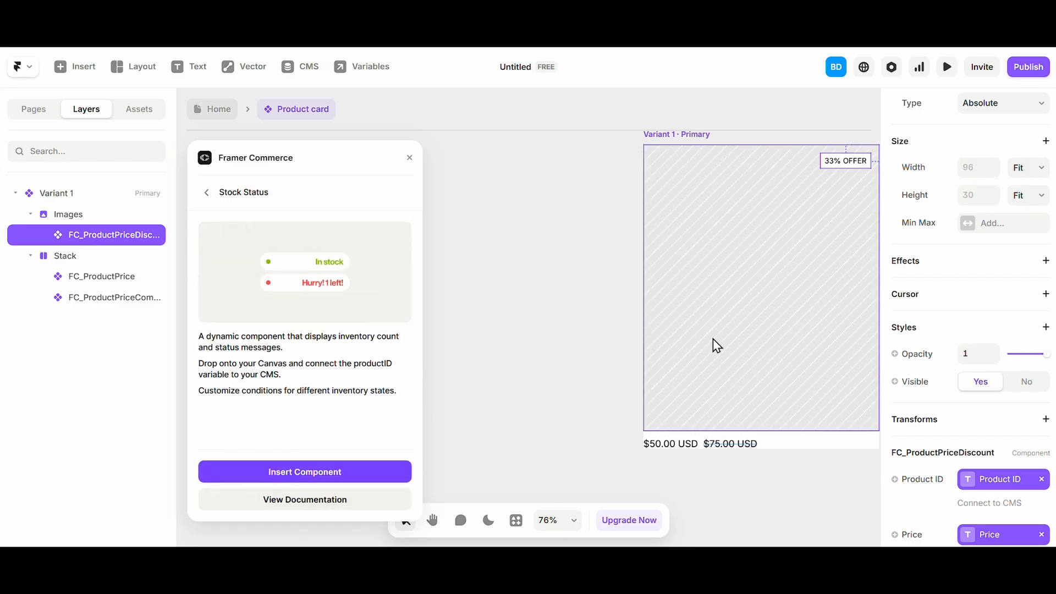
scroll(521, 391, "down", 2)
left_click_drag(567, 173, 654, 404)
scroll(689, 425, "up", 3)
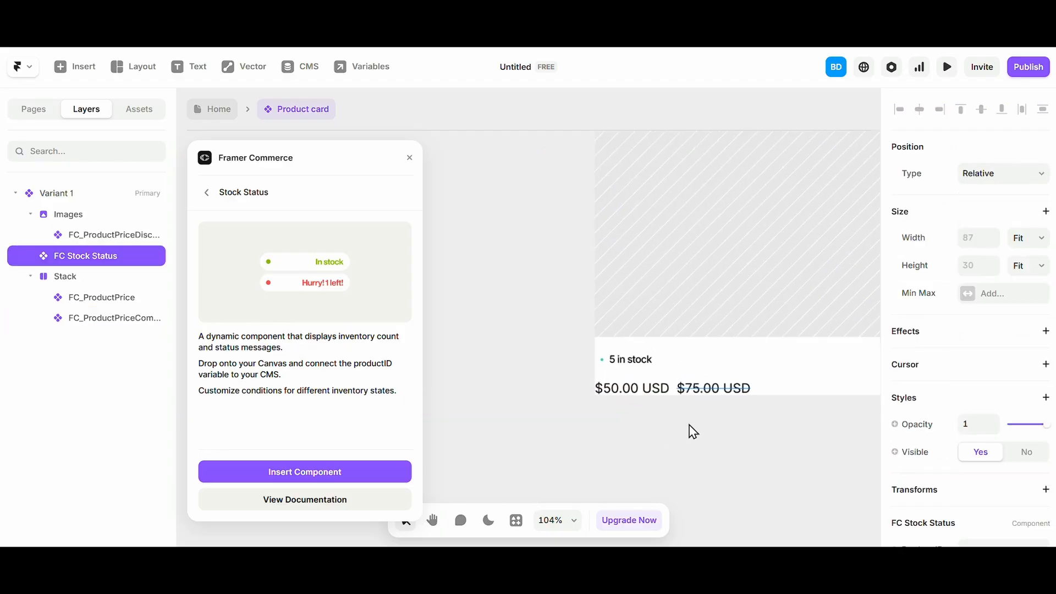
Step: Connect the stock status component's Product ID property to the card's Product ID variable
scroll(688, 379, "up", 5)
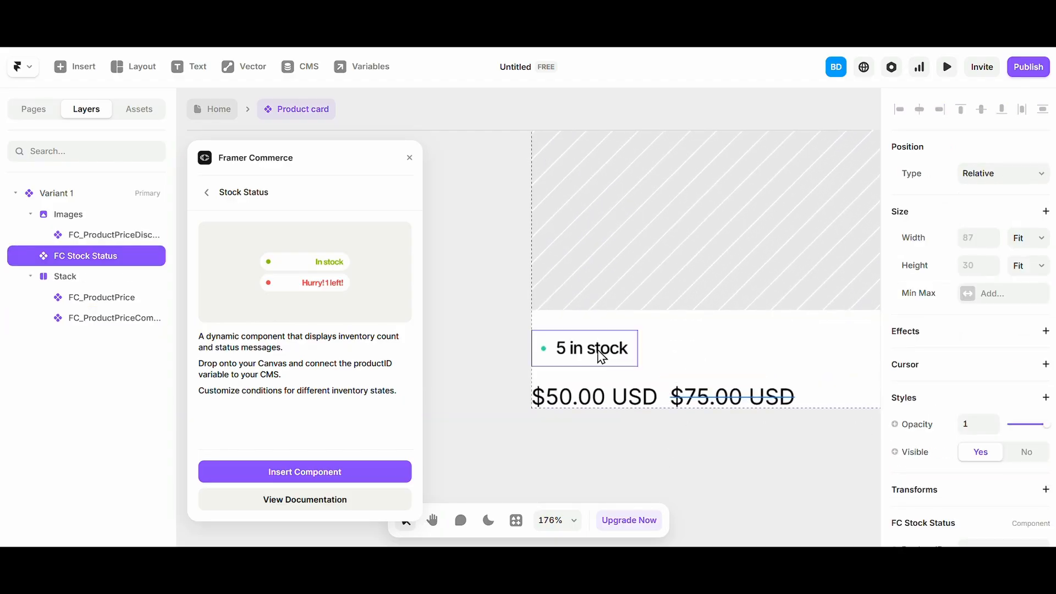
key("Down")
key("Up")
scroll(602, 358, "right", 2)
scroll(1018, 469, "down", 2)
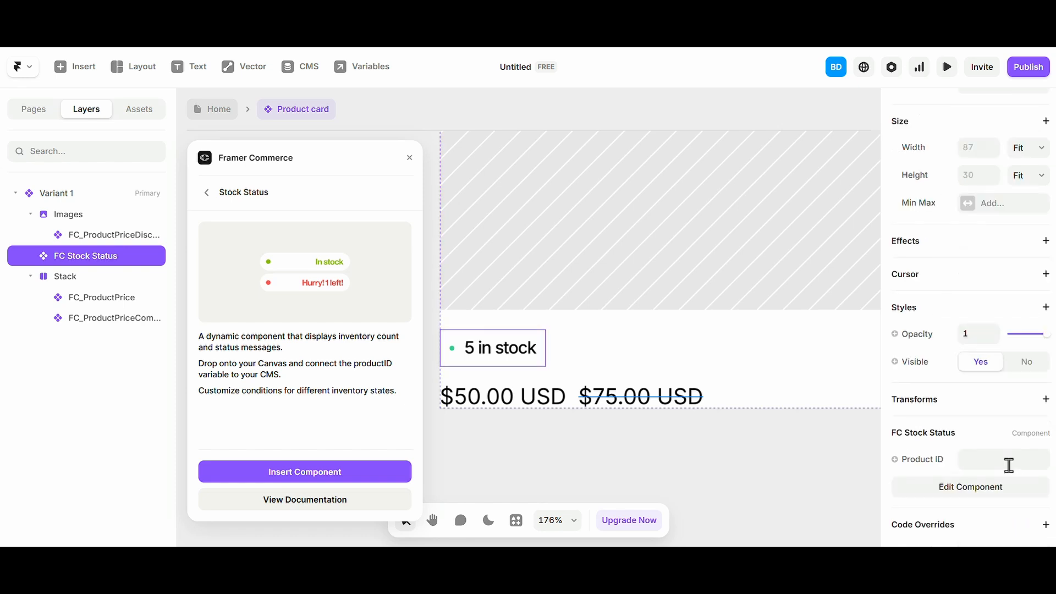
scroll(834, 451, "left", 2)
left_click(936, 461)
mouse_move(901, 431)
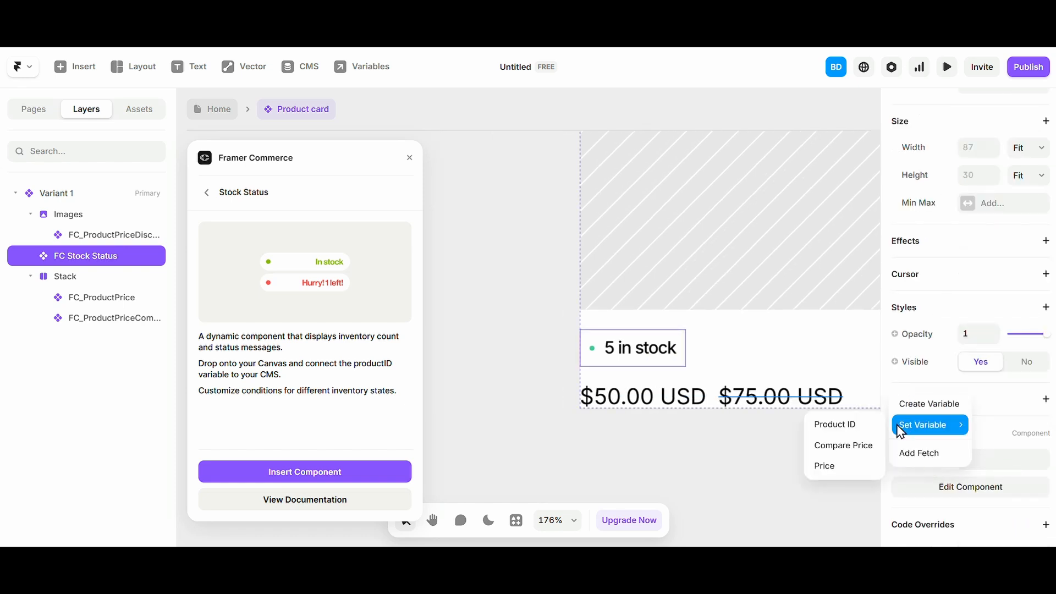
left_click(835, 425)
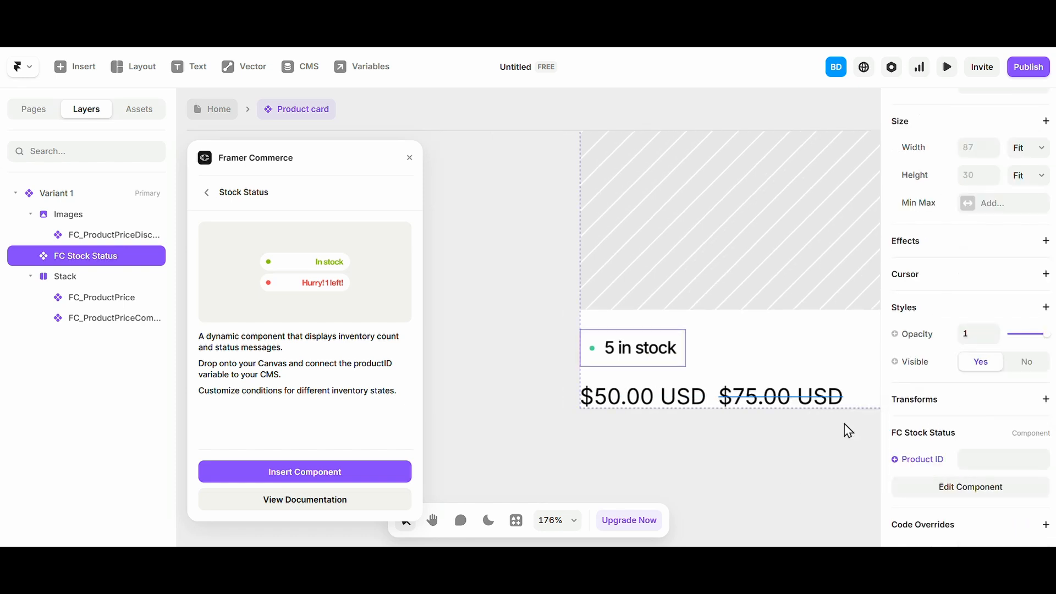
Step: Open the FC Stock Status component and examine its under, over and primary variants
left_click(969, 494)
left_click(538, 344)
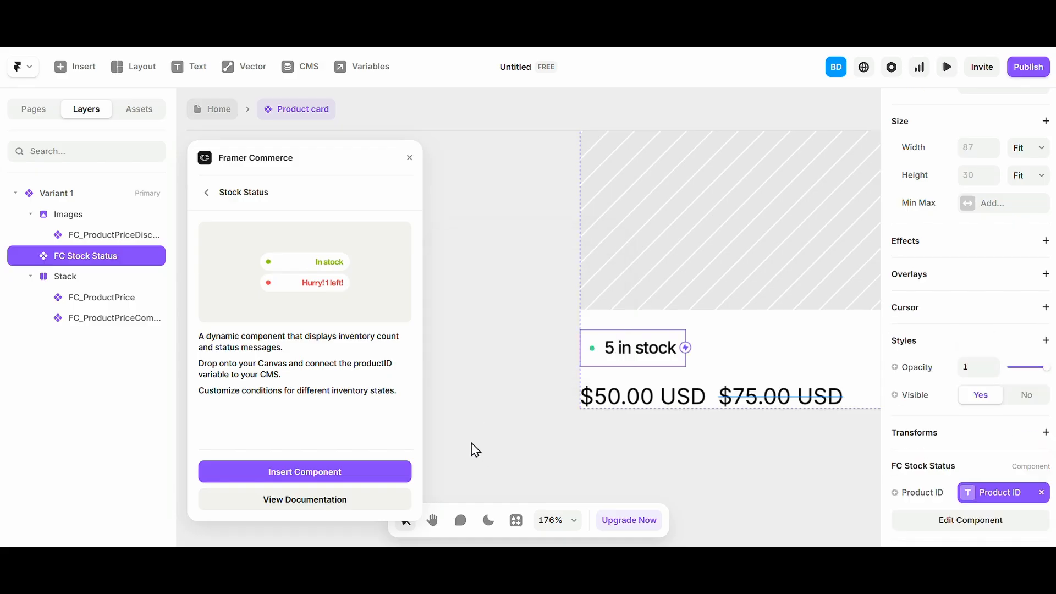
double_click(594, 360)
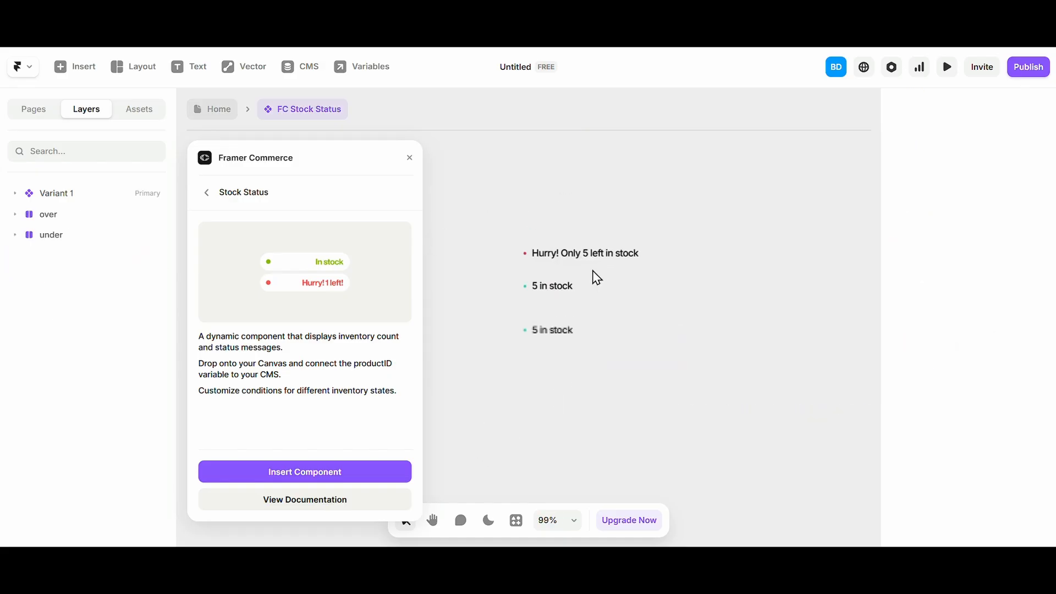
left_click(568, 243)
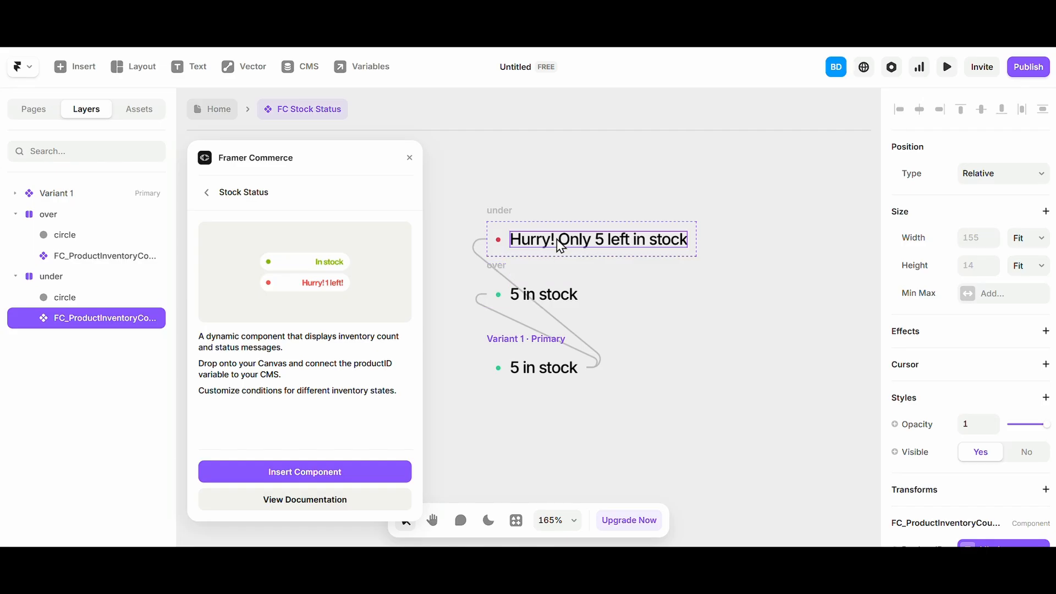
left_click(513, 221)
left_click(30, 197)
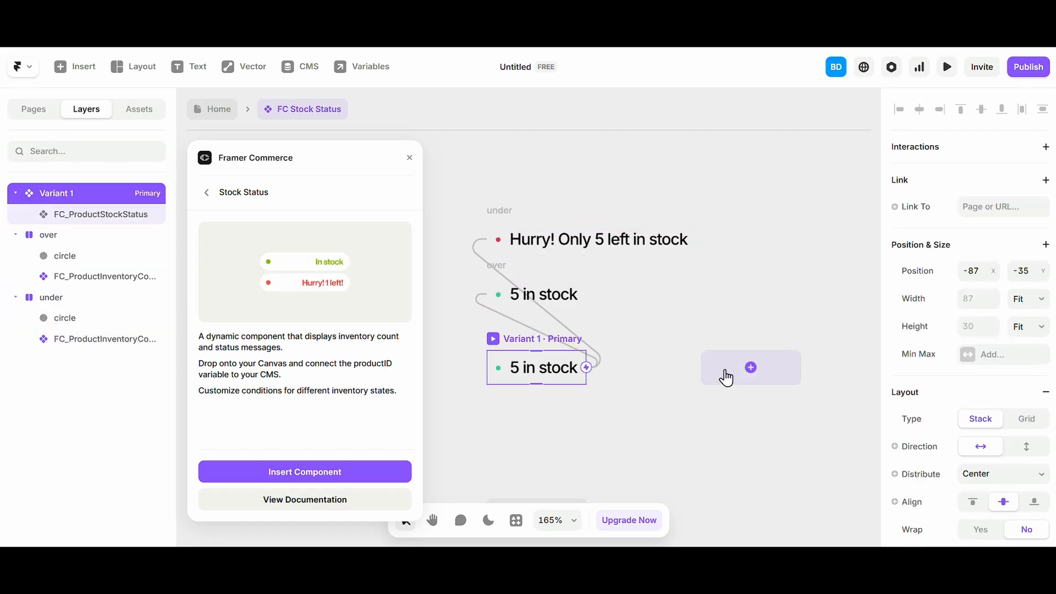
key("Escape")
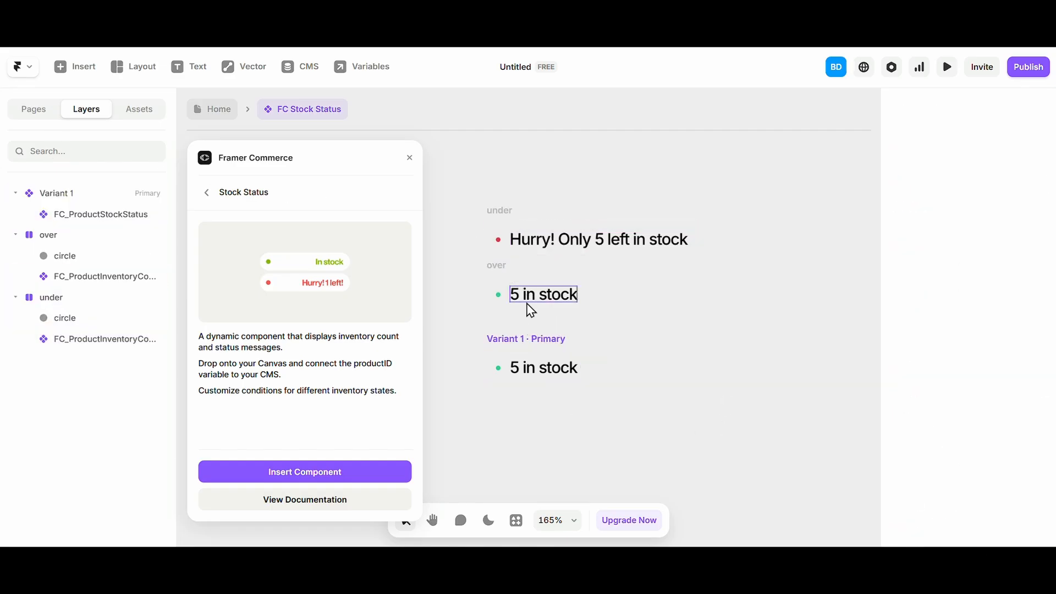
left_click(528, 306)
left_click(495, 278)
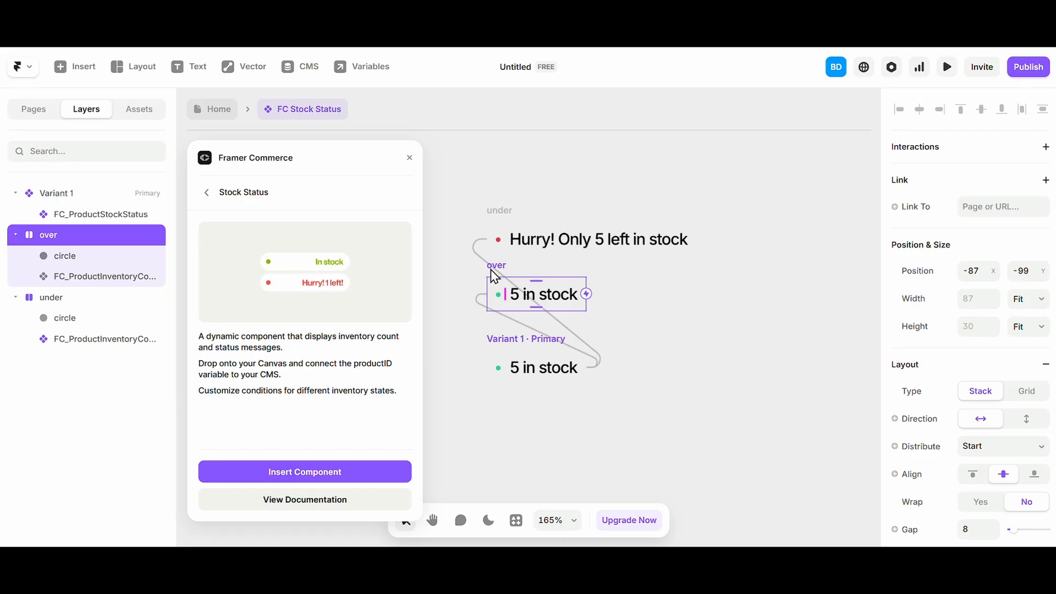
Step: Return to the Home page and review the Inventory Counter component among the product components
left_click(207, 192)
scroll(243, 415, "down", 3)
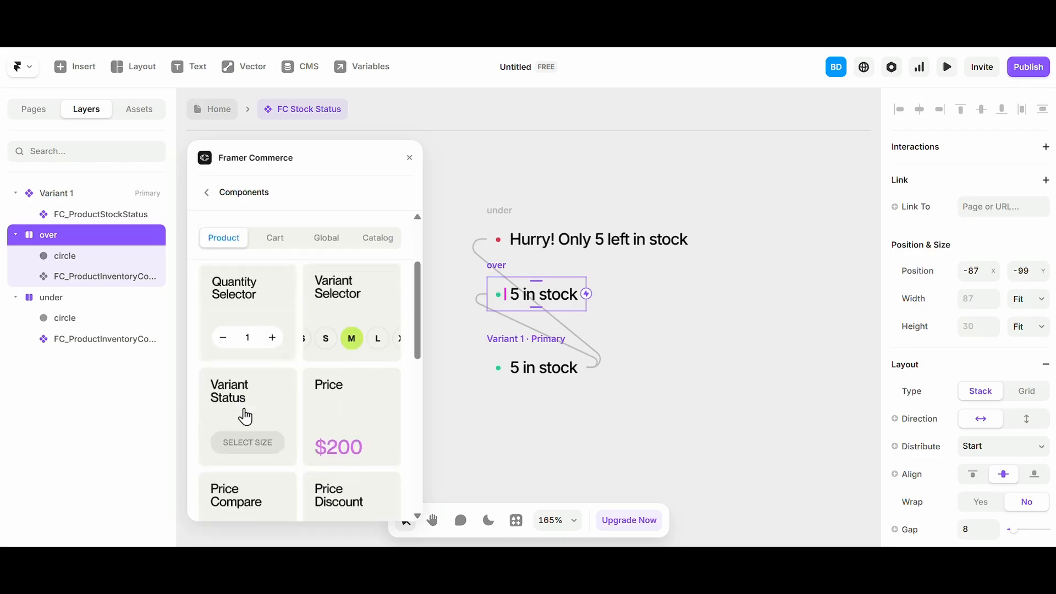
left_click(200, 115)
scroll(240, 396, "down", 5)
scroll(242, 401, "down", 3)
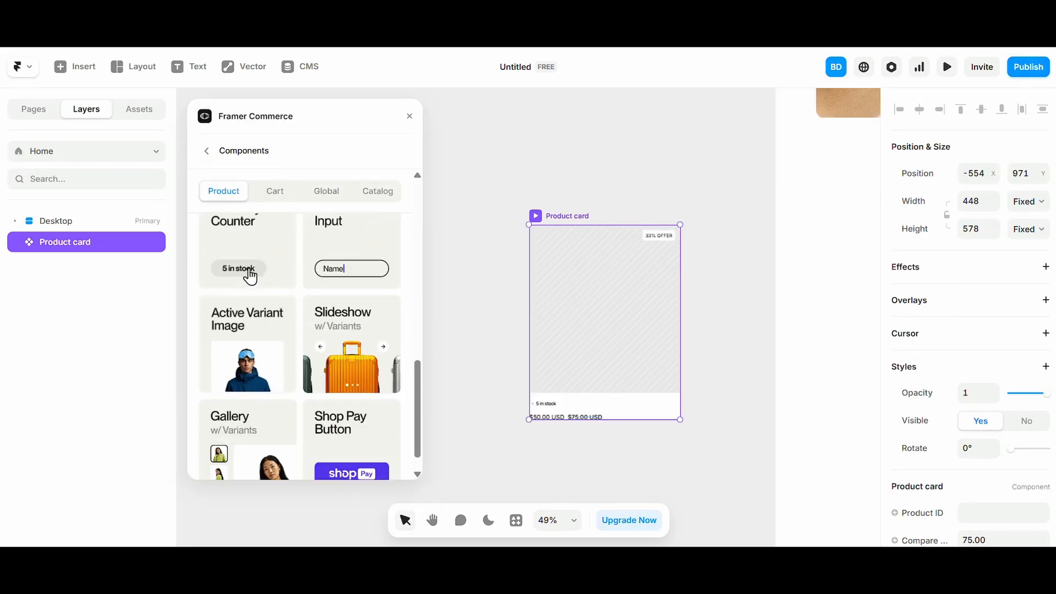
left_click(249, 276)
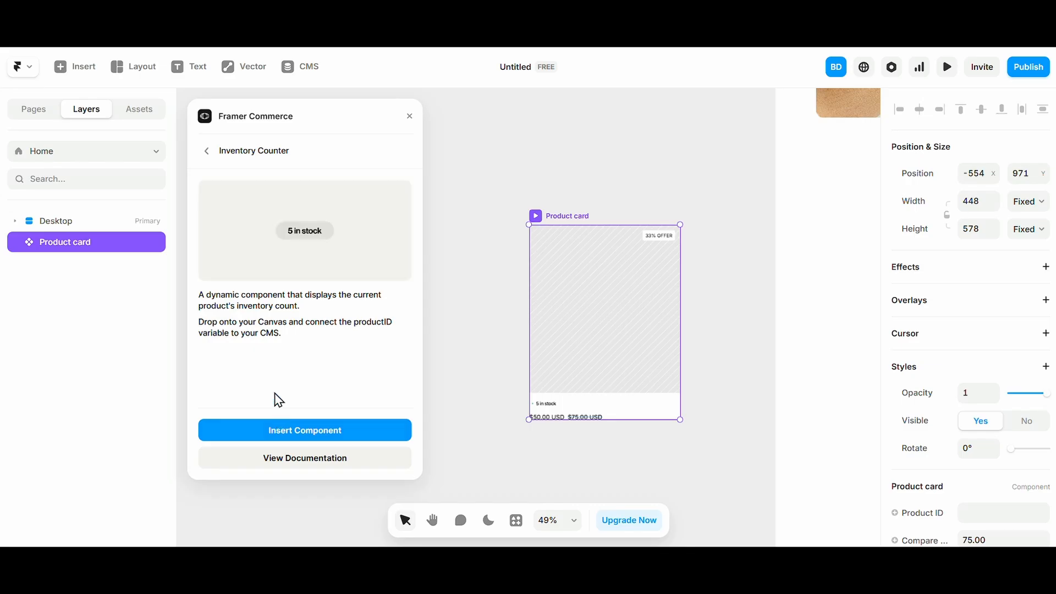
left_click(206, 150)
scroll(255, 335, "down", 8)
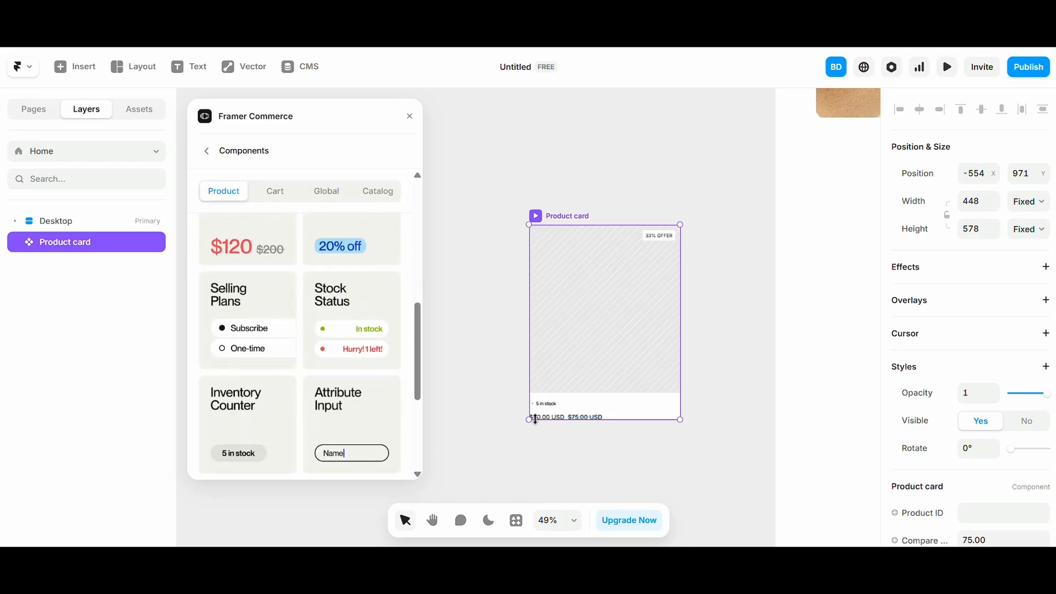
Step: Open the FC Stock Status component from within the product card and examine its primary variant up close
scroll(535, 419, "up", 3)
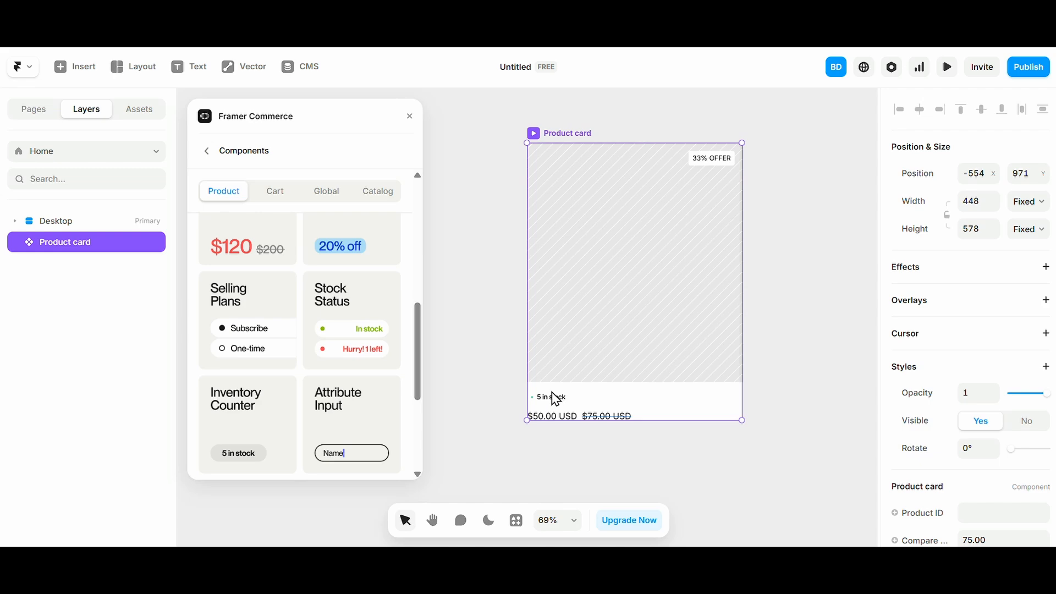
double_click(575, 388)
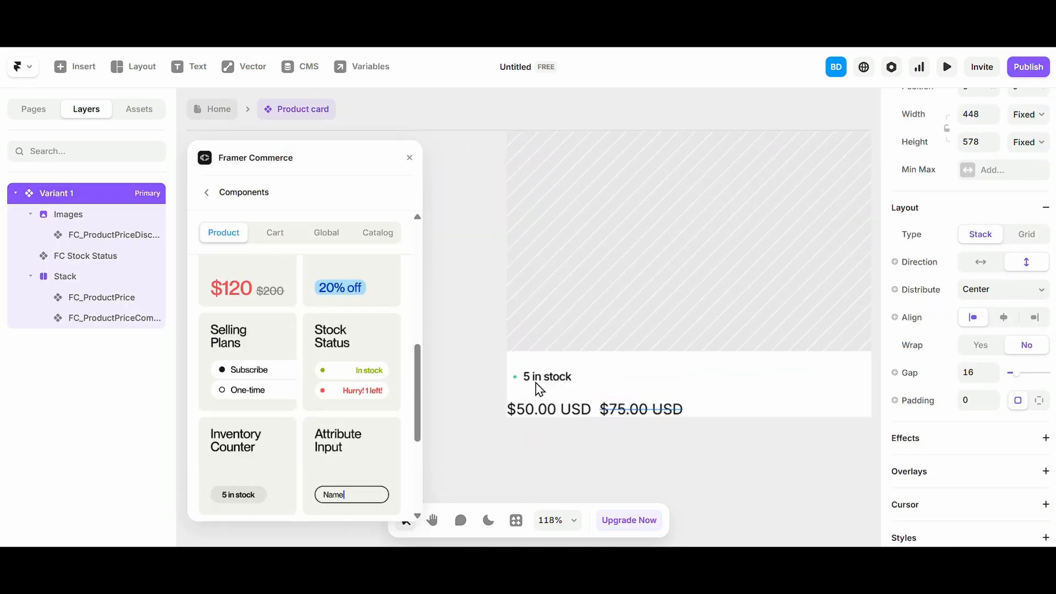
left_click(539, 390)
scroll(995, 415, "down", 1)
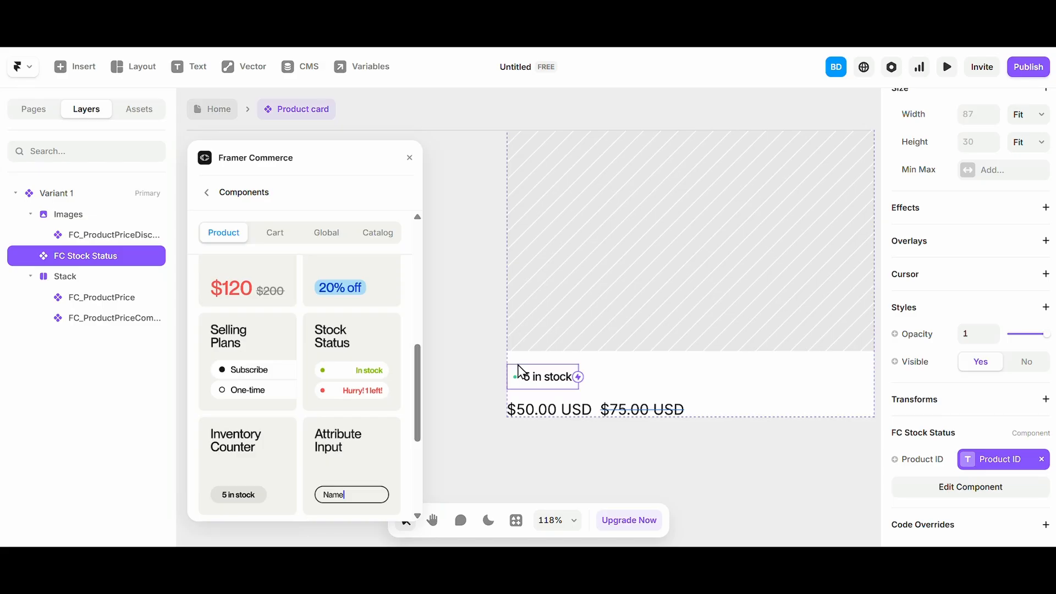
left_click(1000, 490)
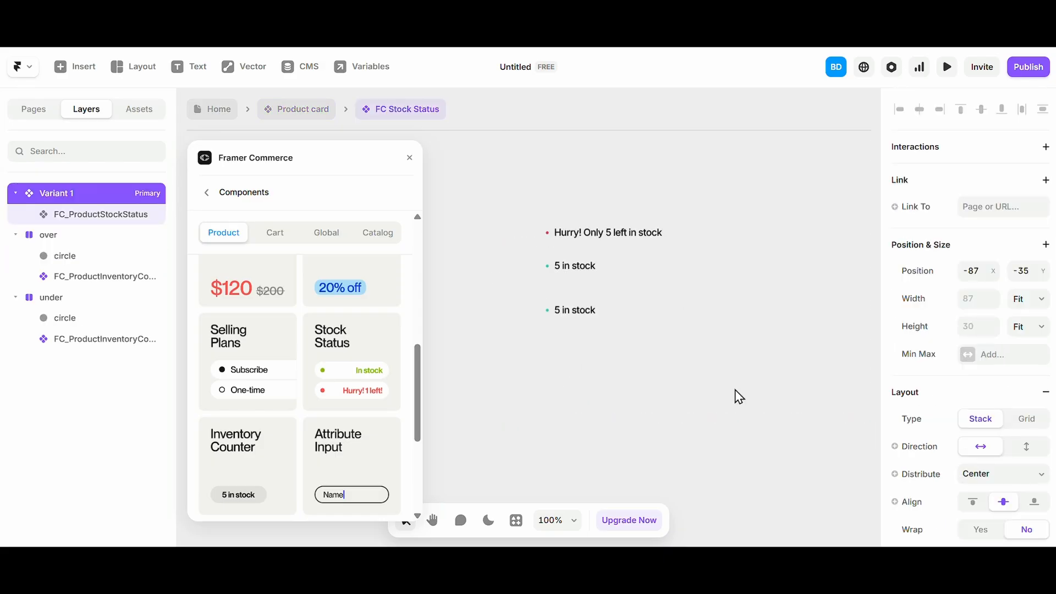
scroll(620, 249, "up", 5)
scroll(636, 385, "right", 2)
scroll(606, 402, "up", 2)
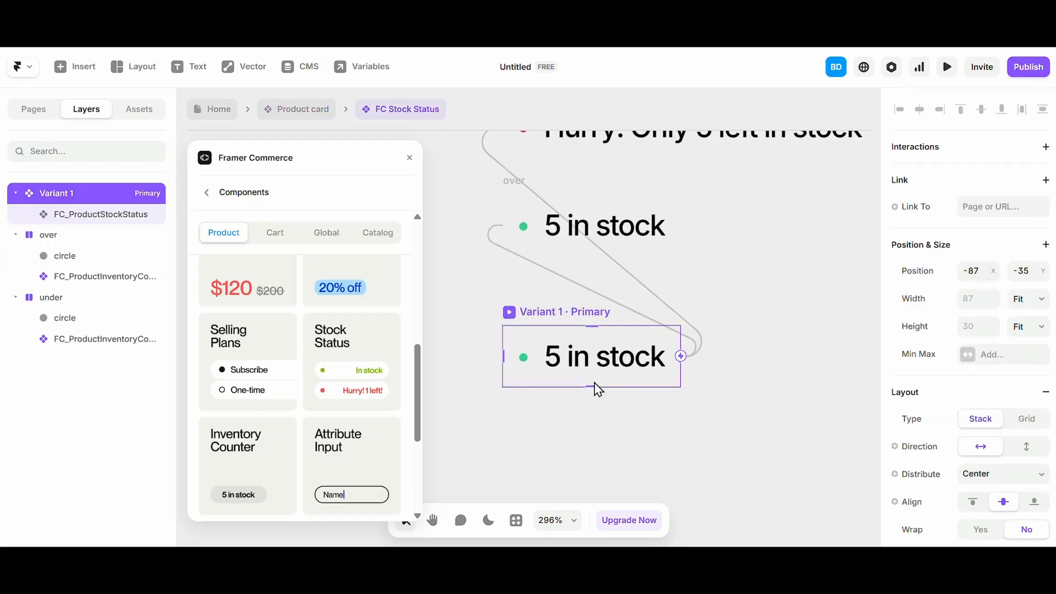
Step: Compare the under and over variants with the primary variant of the stock status component
left_click(594, 385)
scroll(509, 342, "up", 3)
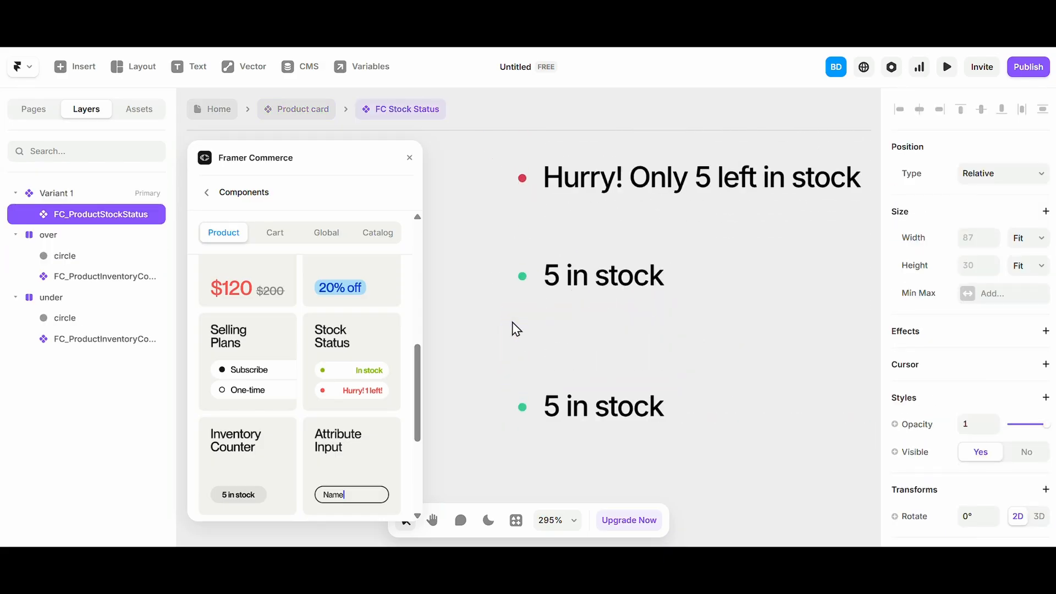
left_click(312, 113)
left_click(977, 488)
scroll(495, 275, "up", 5)
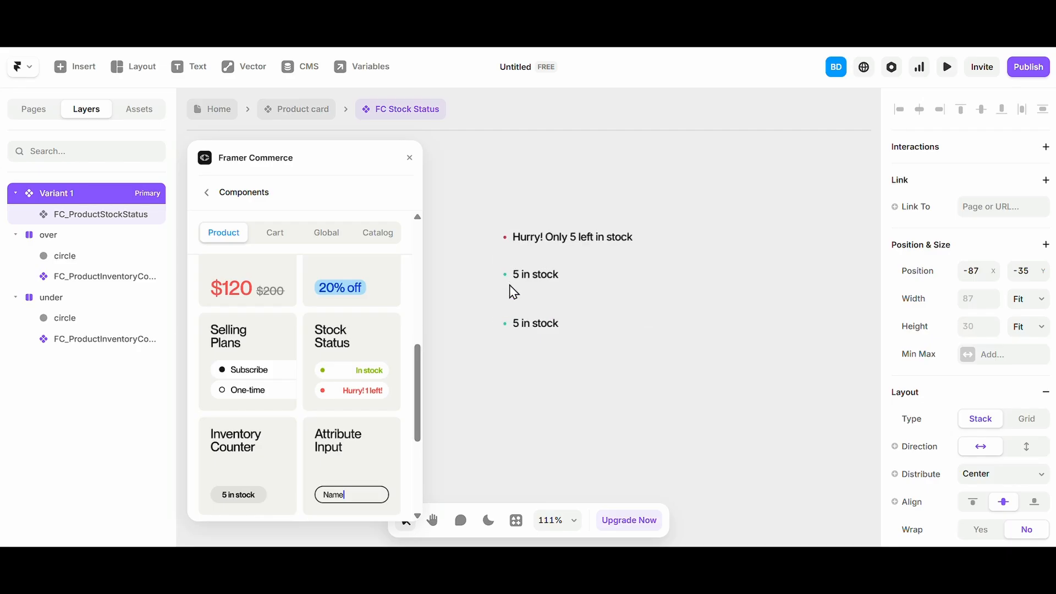
left_click(496, 252)
left_click(496, 252)
scroll(504, 179, "up", 5)
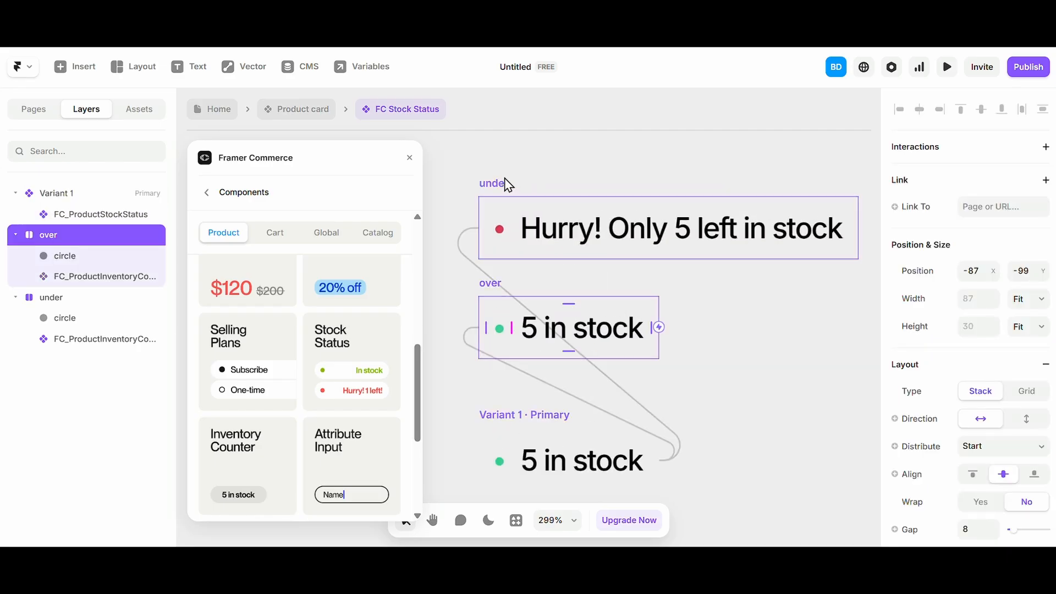
left_click(504, 179)
left_click(504, 233)
left_click(501, 306)
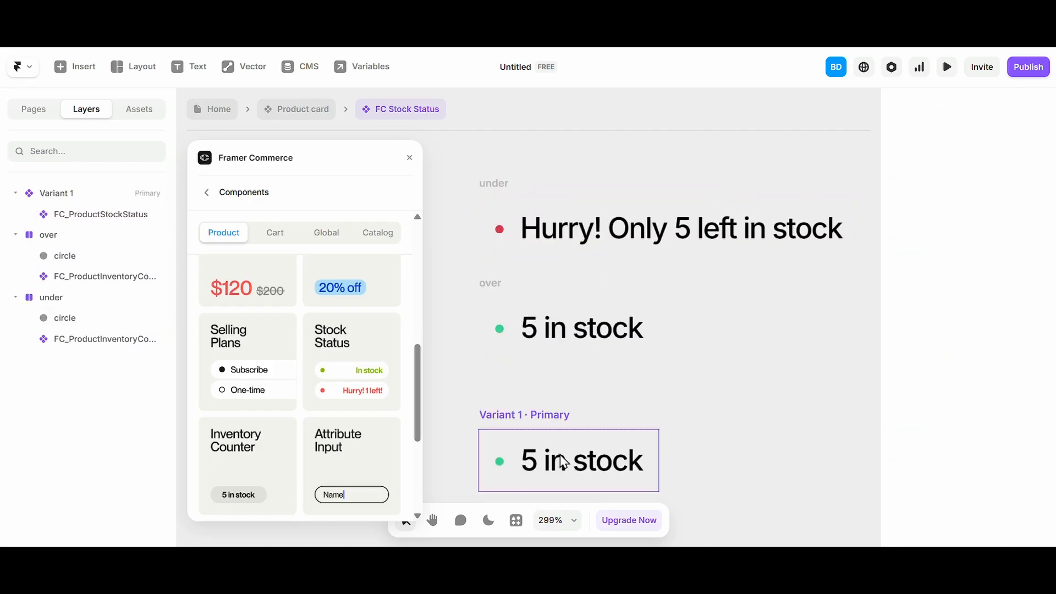
Step: Select the FC_ProductStockStatus component in the primary variant and widen its properties area to read the full threshold setting names
left_click(539, 465)
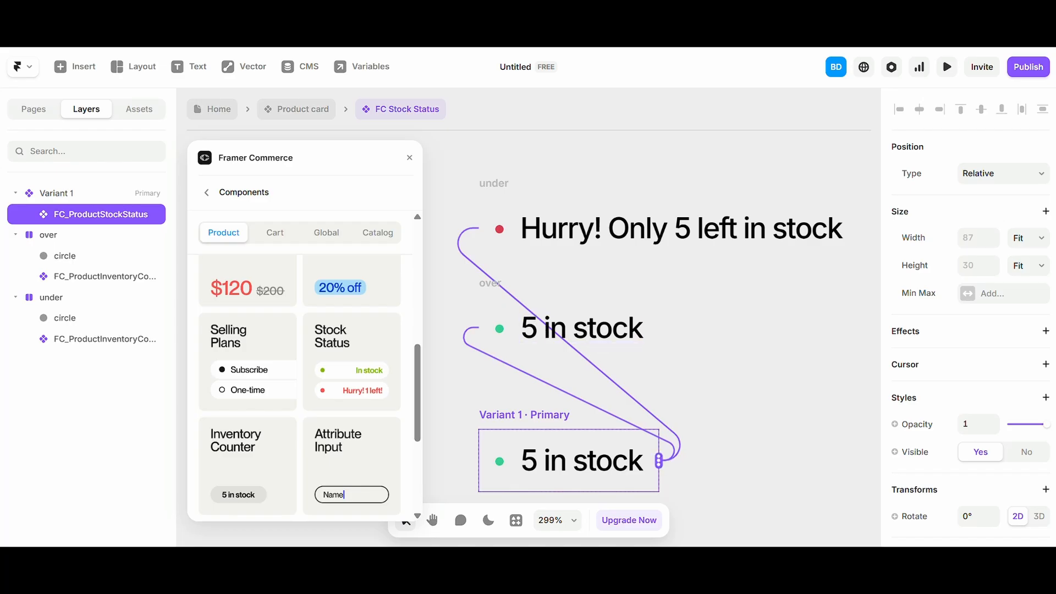
scroll(964, 429, "down", 6)
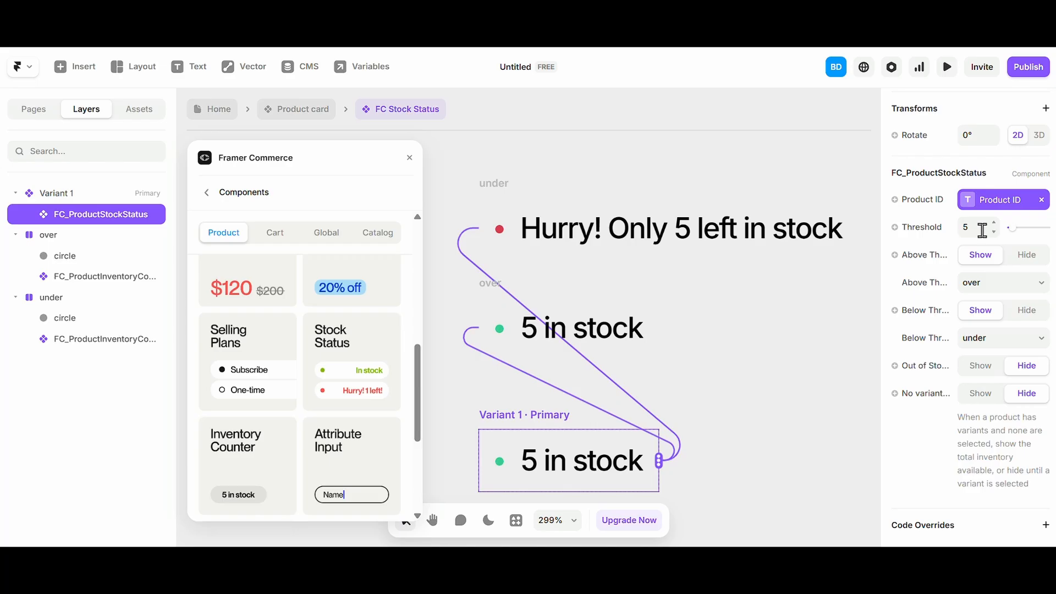
left_click(964, 230)
left_click_drag(880, 267, 823, 269)
Step: Toggle the Above Threshold and Below Threshold statuses between Hide and Show to compare their effect on the primary variant
left_click(1018, 285)
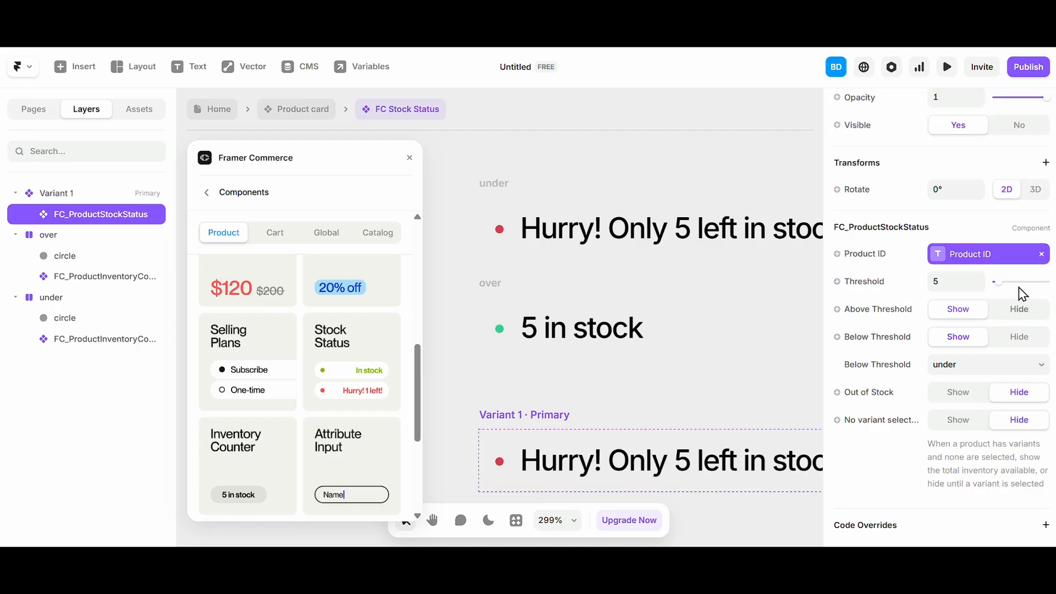
left_click(956, 308)
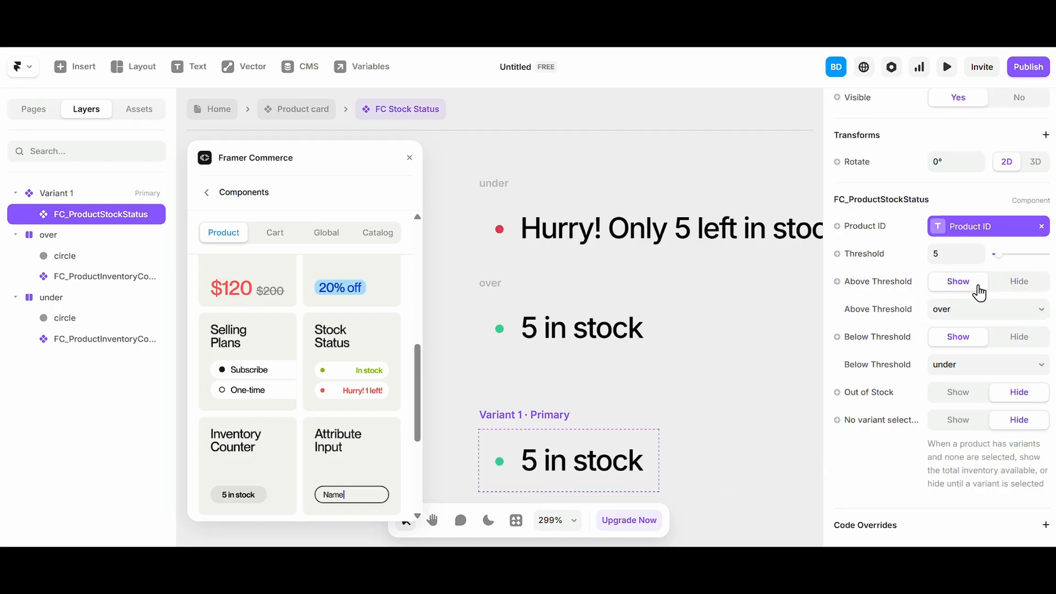
left_click(1008, 285)
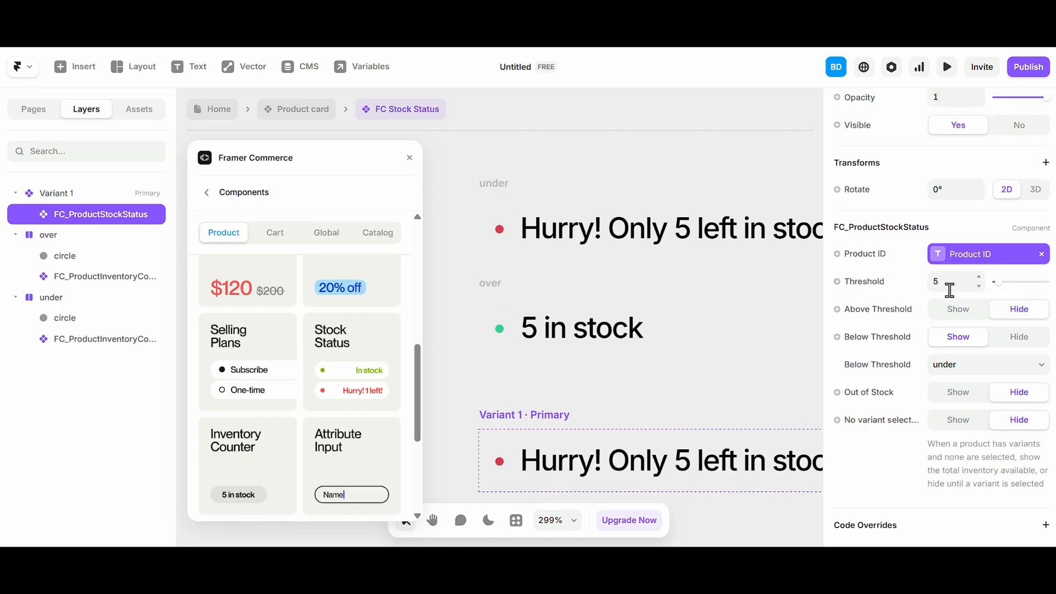
left_click(958, 309)
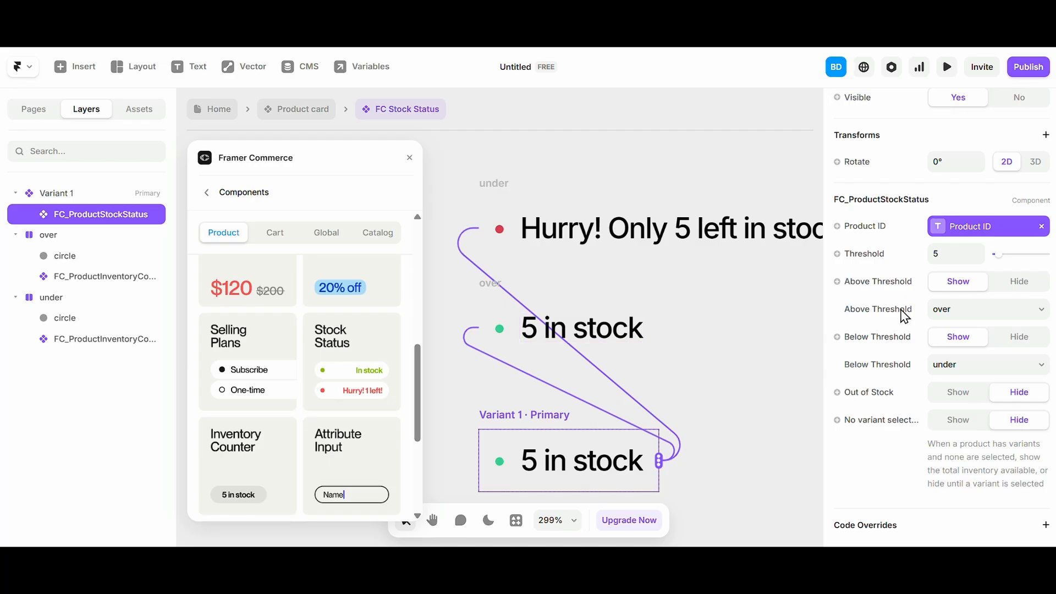
left_click(1013, 281)
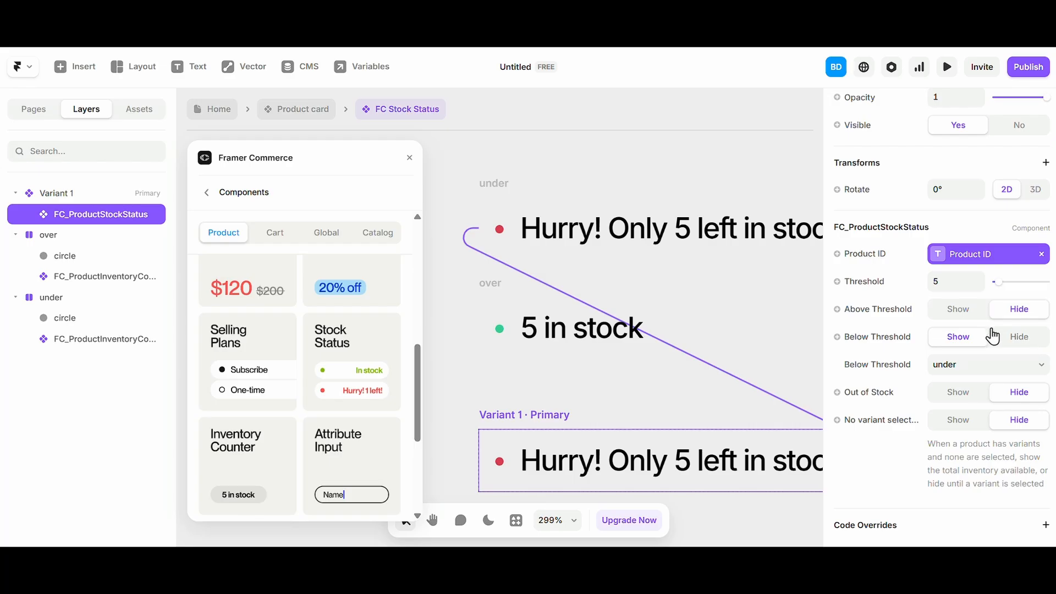
left_click(960, 309)
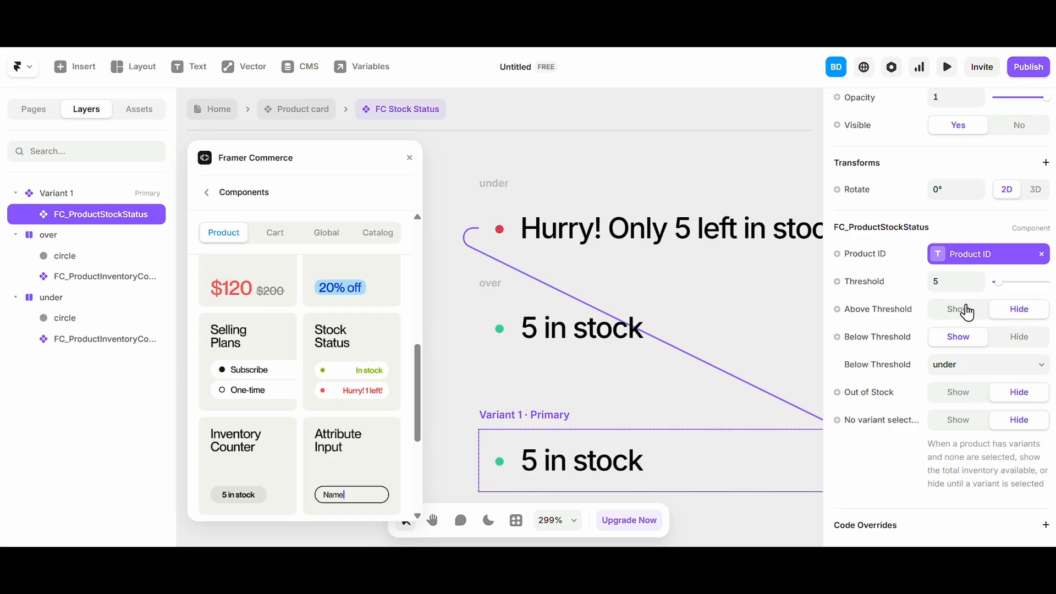
scroll(1016, 334, "up", 1)
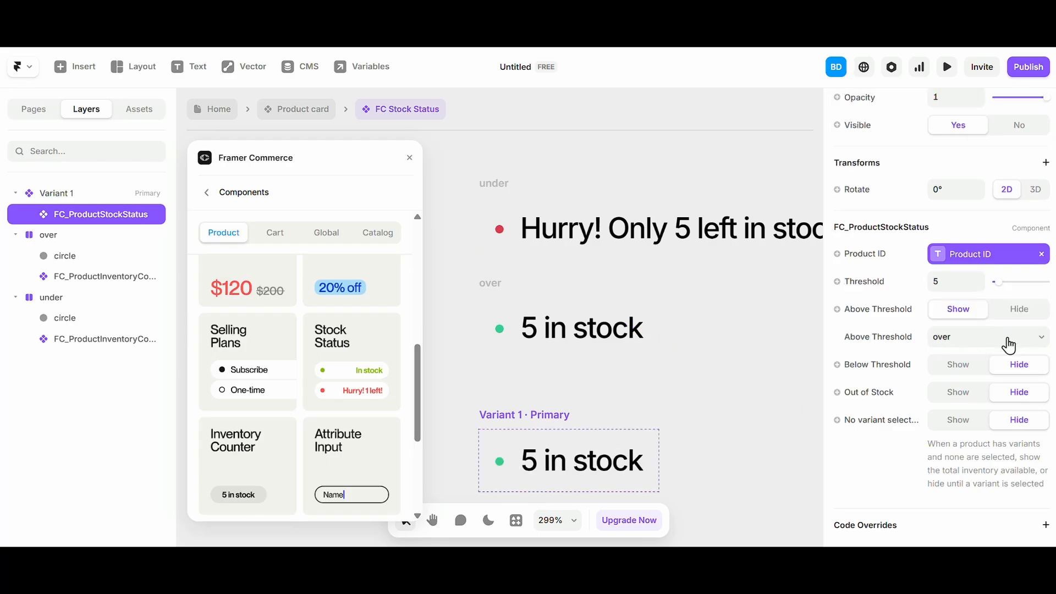
scroll(985, 357, "down", 1)
Step: Set Above Threshold to Hide and Out of Stock to Show for the FC_ProductStockStatus component, checking the out-of-stock variant choices
left_click(1016, 292)
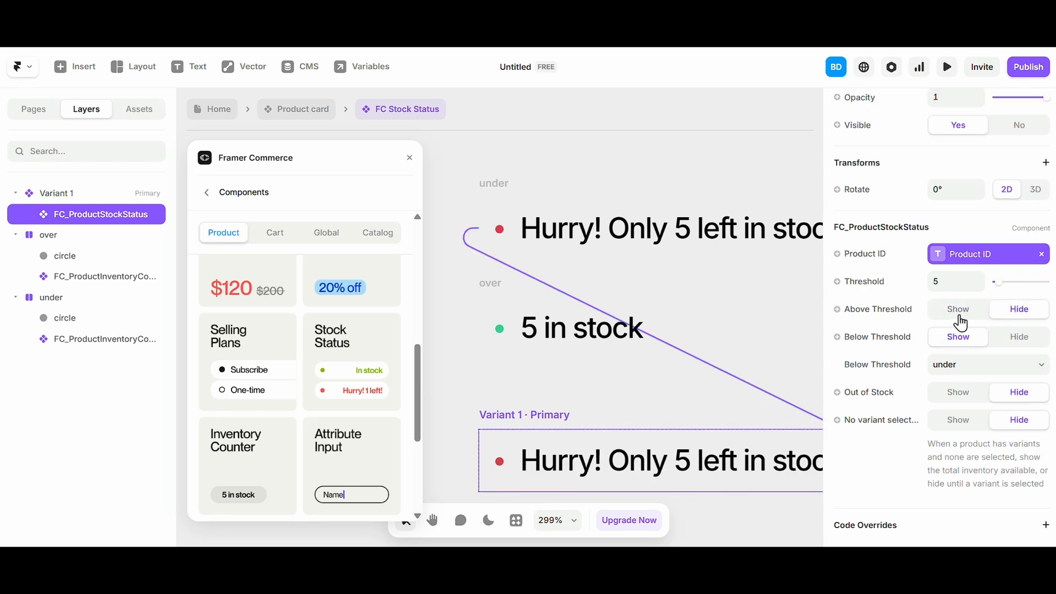
left_click(943, 367)
left_click(951, 395)
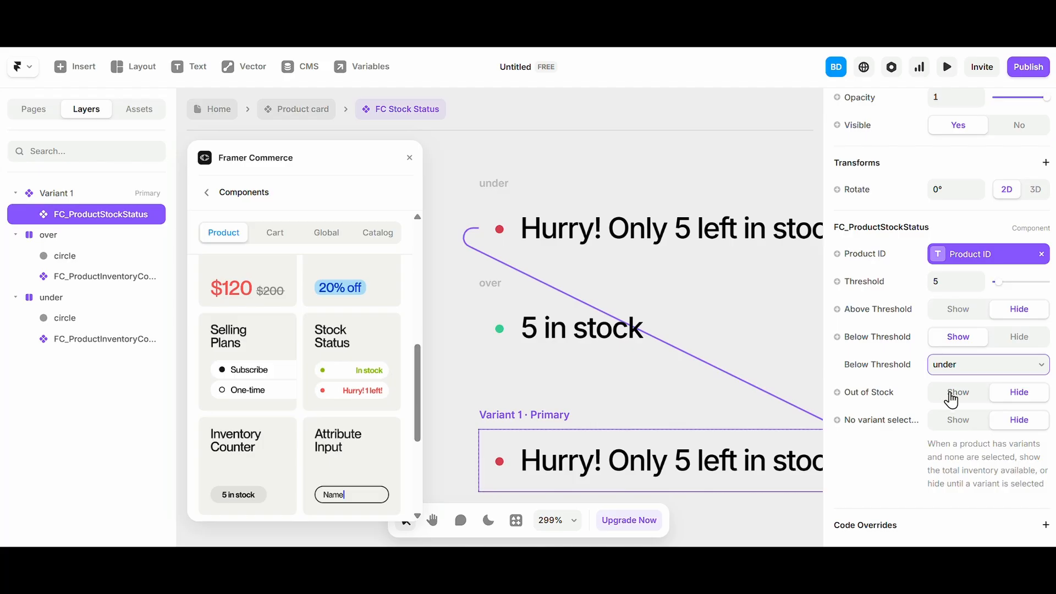
left_click(951, 397)
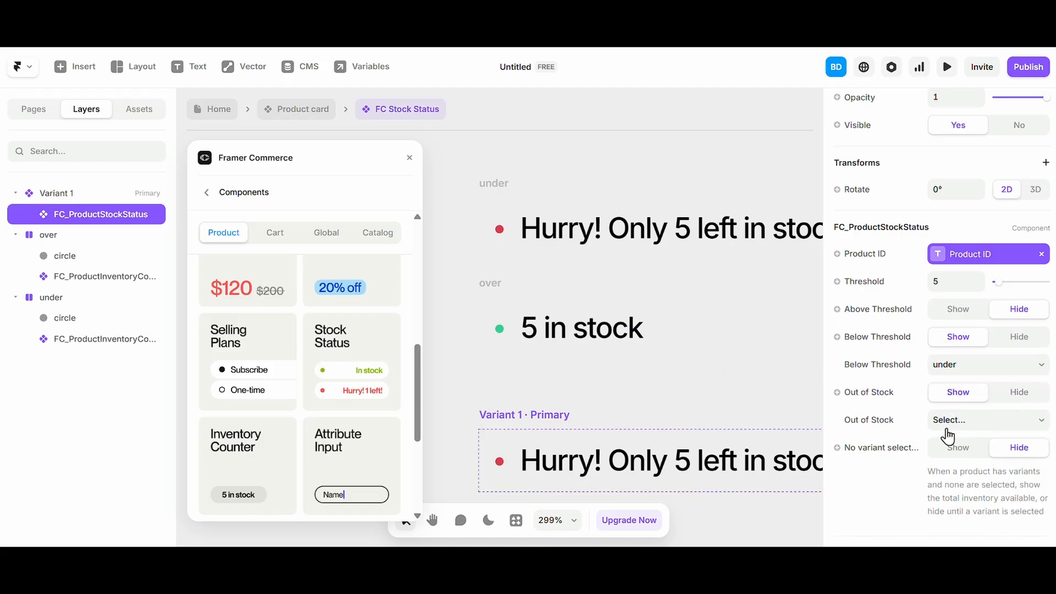
left_click(947, 427)
left_click(949, 437)
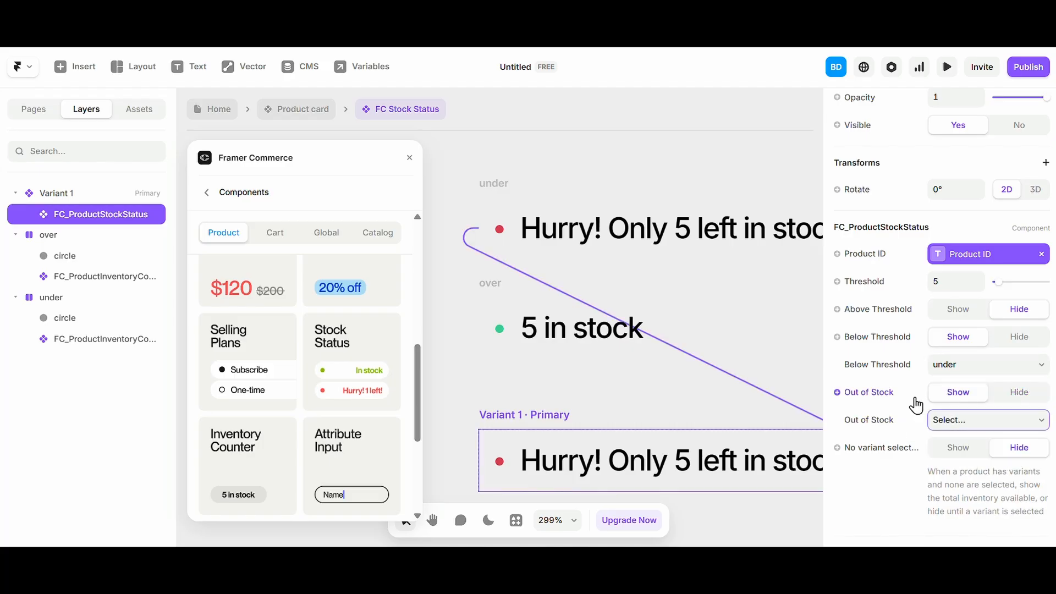
left_click(916, 402)
left_click(915, 401)
Step: Duplicate the under variant above the original and rename the copy "Out of stock"
scroll(608, 290, "down", 4)
left_click(576, 238)
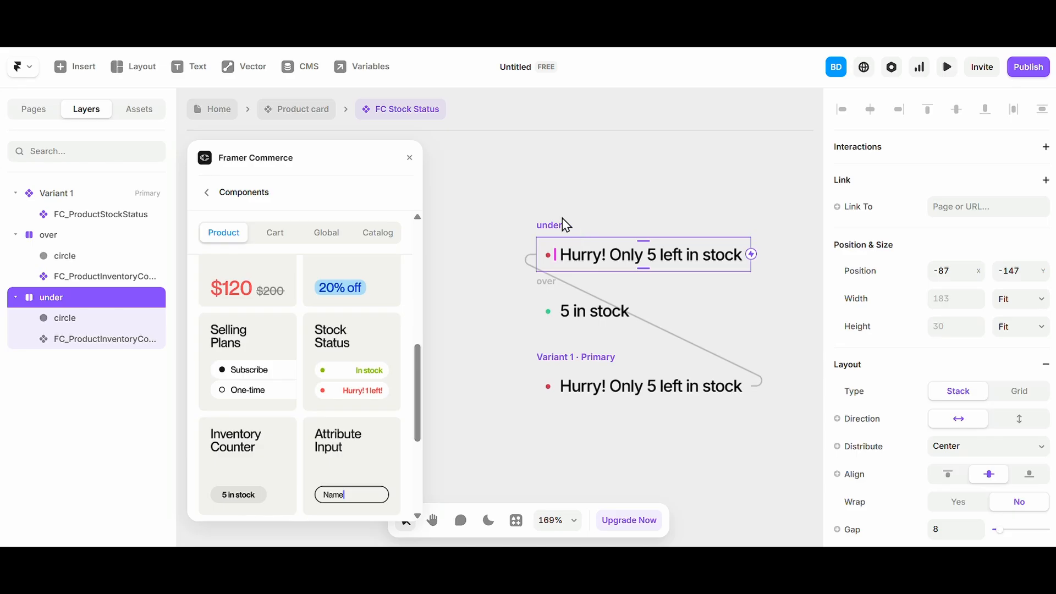
left_click_drag(563, 217, 561, 153)
double_click(81, 359)
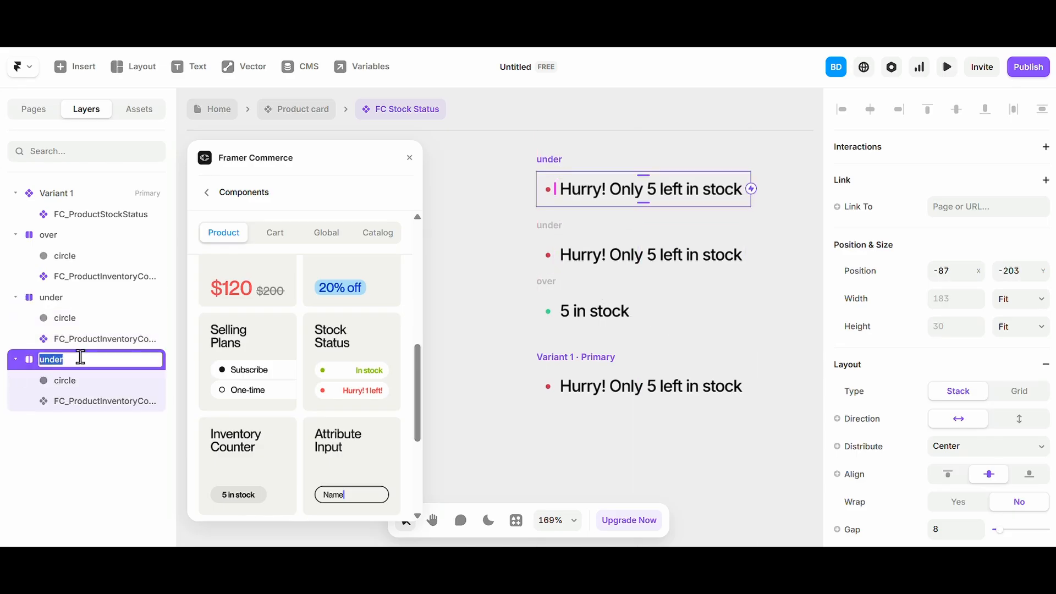
type("Out of stock")
key("Return")
Step: Connect the copied inventory counter's Product ID to the Product ID variable and set its text format to "Out of stock"
left_click(626, 194)
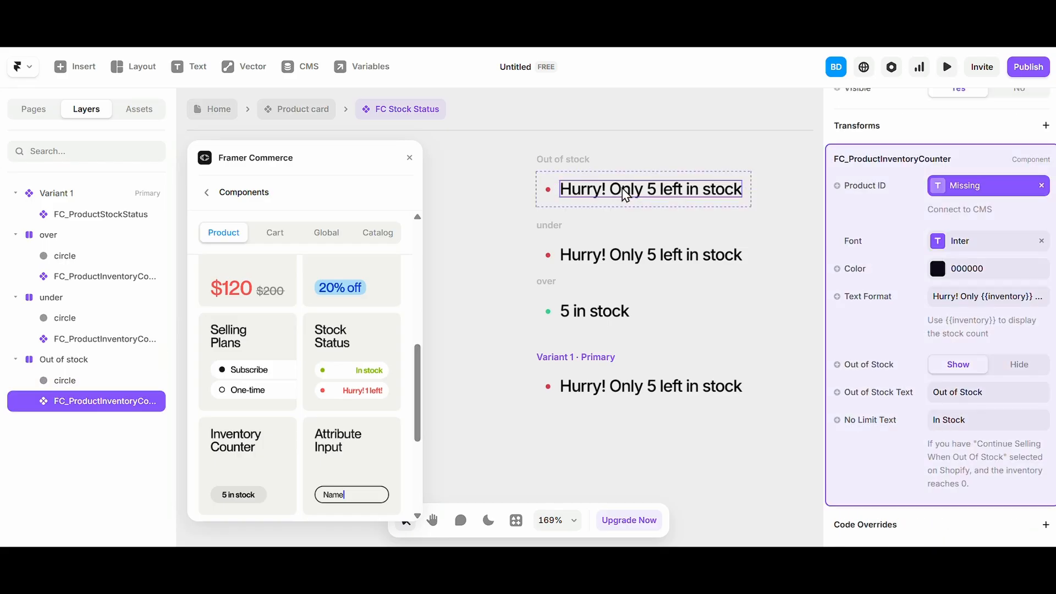
left_click(1043, 186)
left_click(868, 188)
mouse_move(879, 233)
left_click(814, 234)
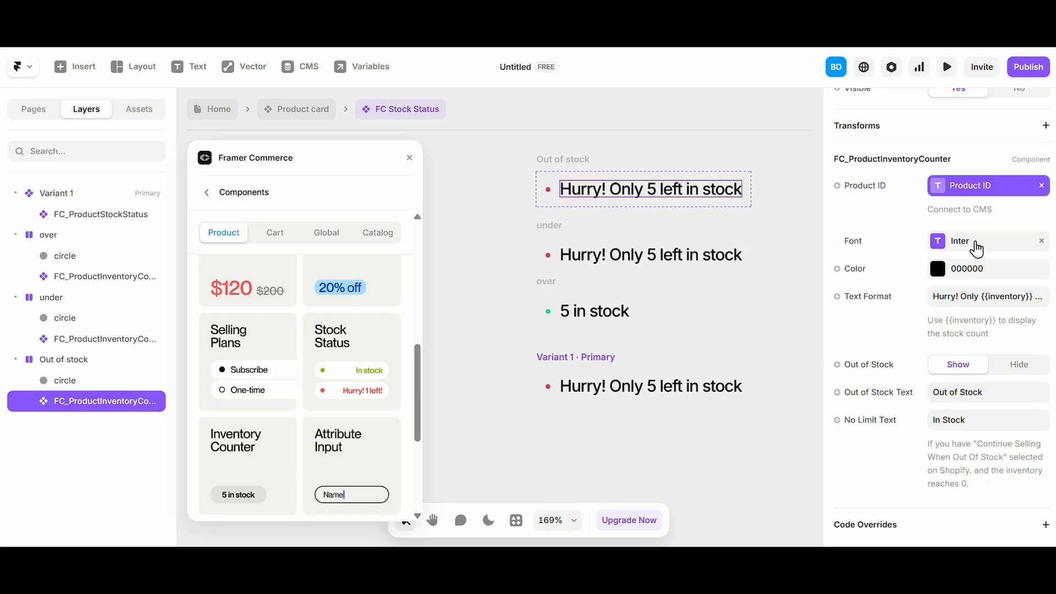
left_click(984, 299)
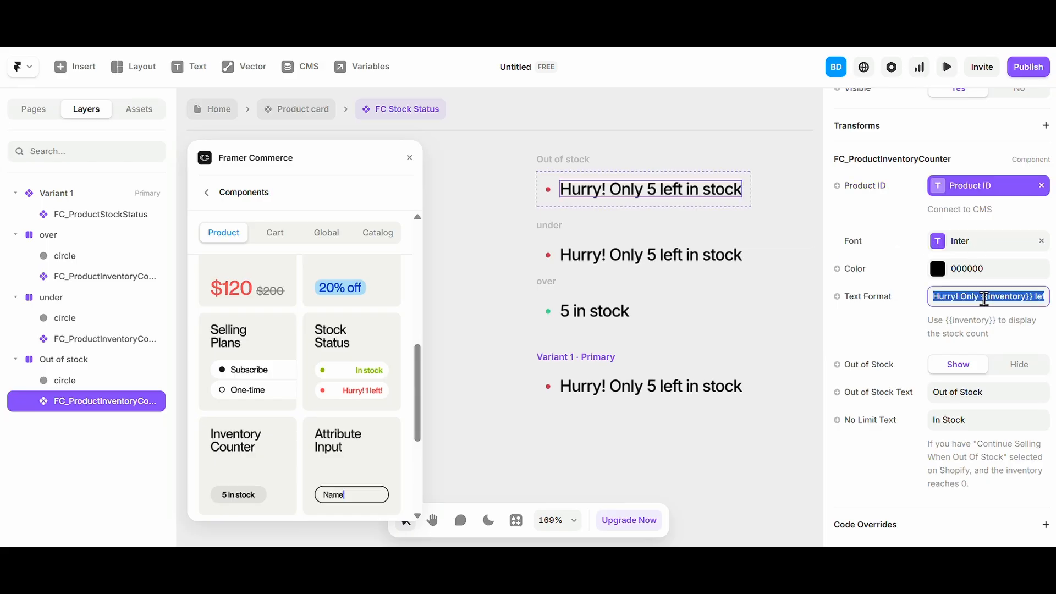
type("Out of stock")
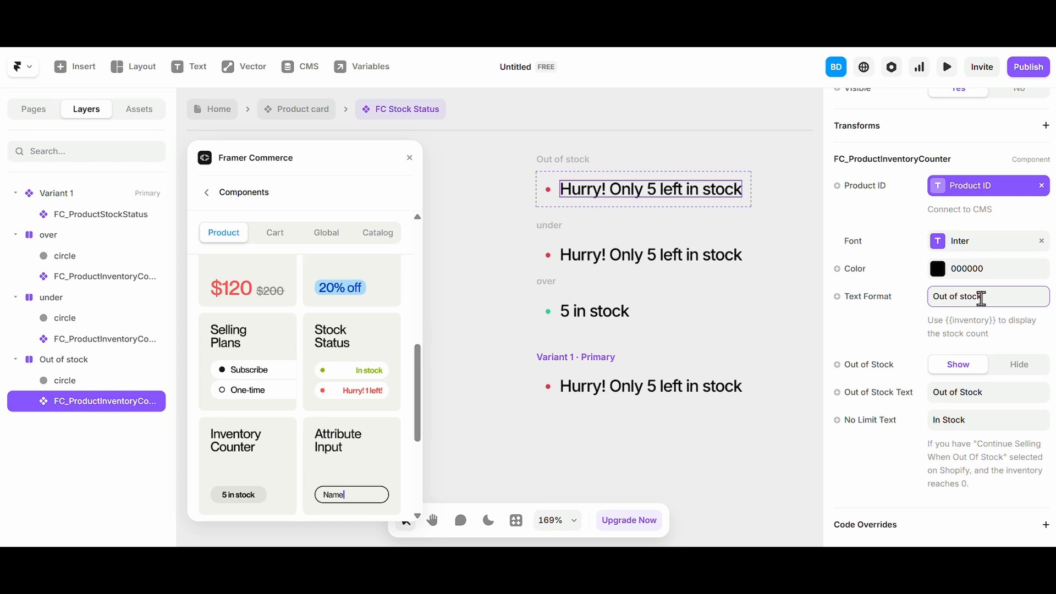
key("Return")
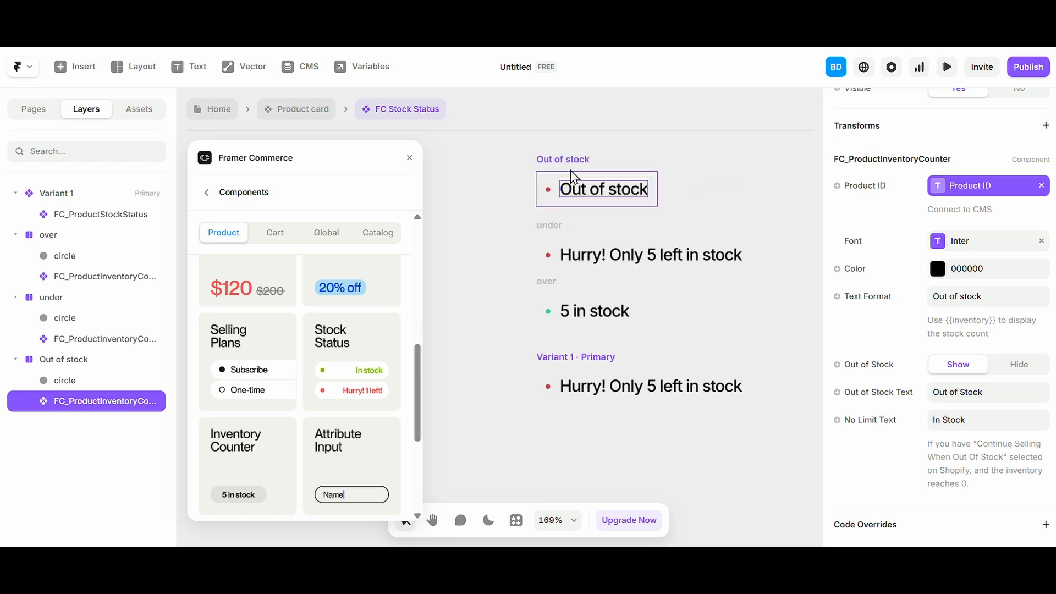
Step: Remove the duplicated Out of stock variant from the stock status component
left_click(573, 176)
left_click(564, 198)
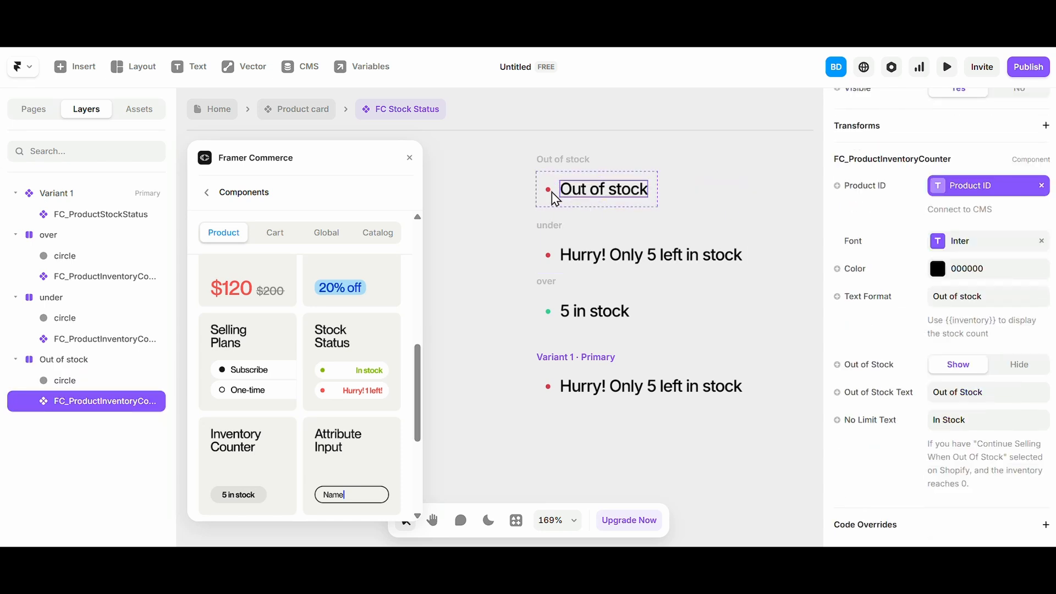
key("Escape")
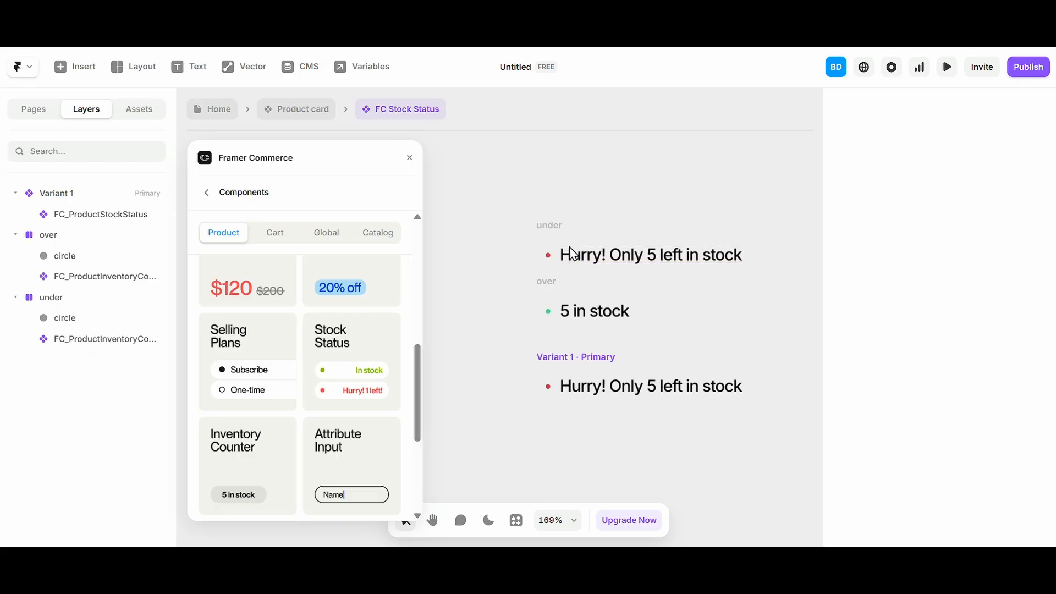
Step: Assign the under variant to the Out of Stock status and set the no-variant-selected option to Show
left_click(627, 386)
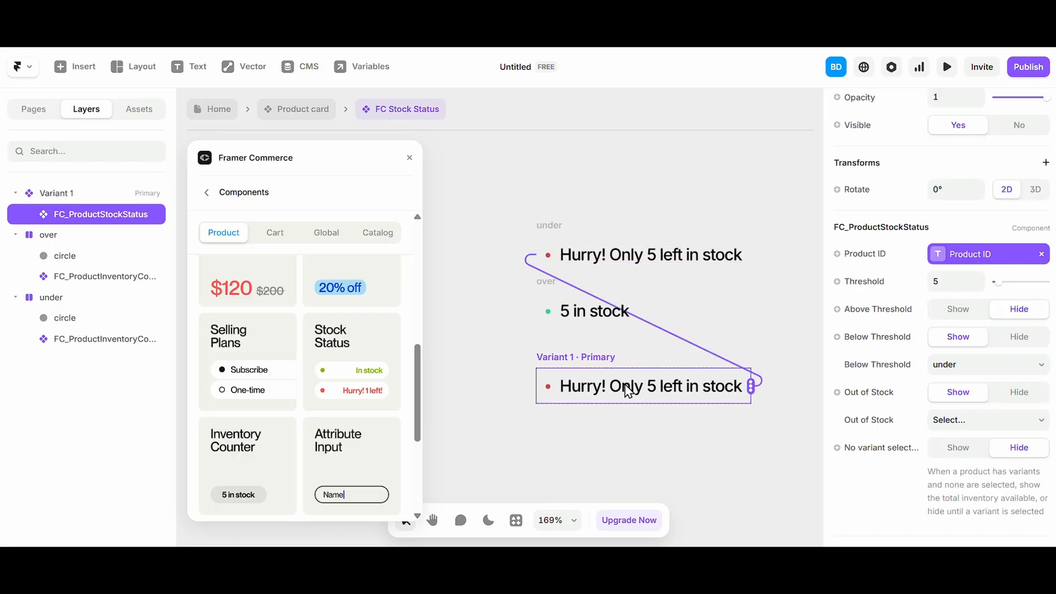
left_click(970, 427)
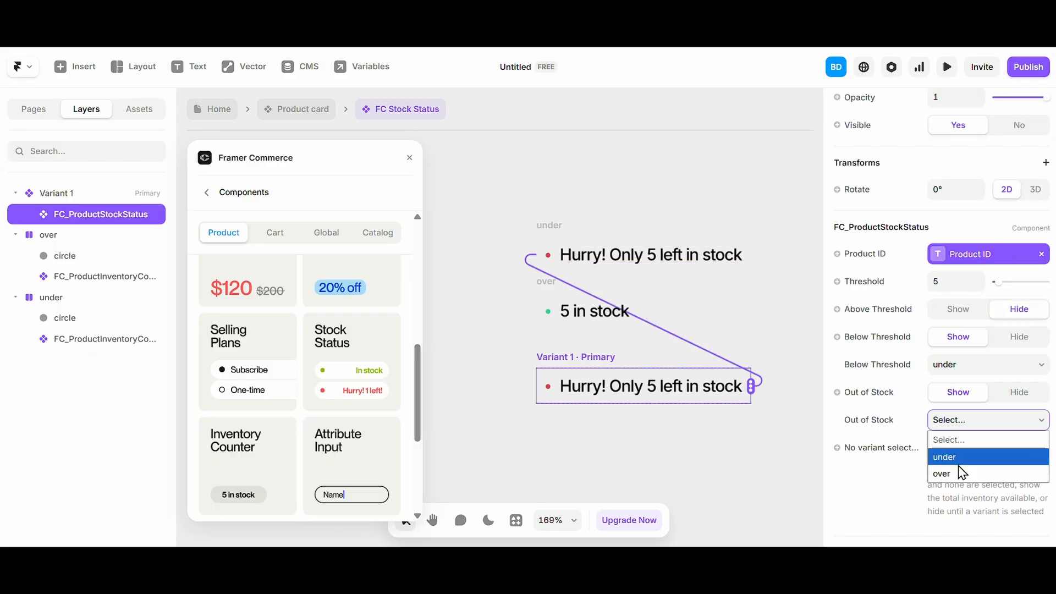
left_click(903, 451)
left_click(909, 466)
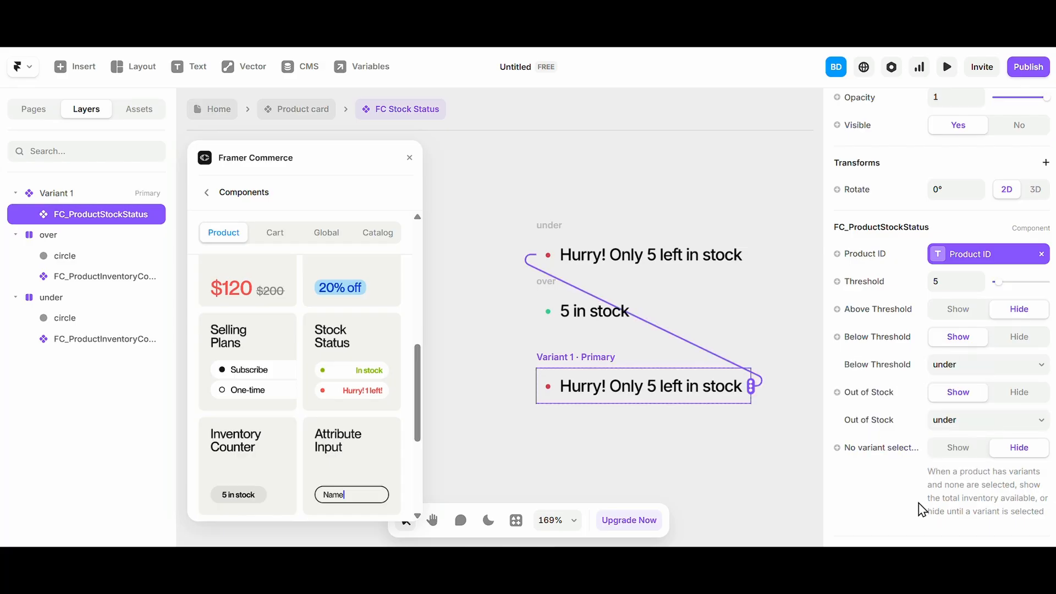
left_click(952, 453)
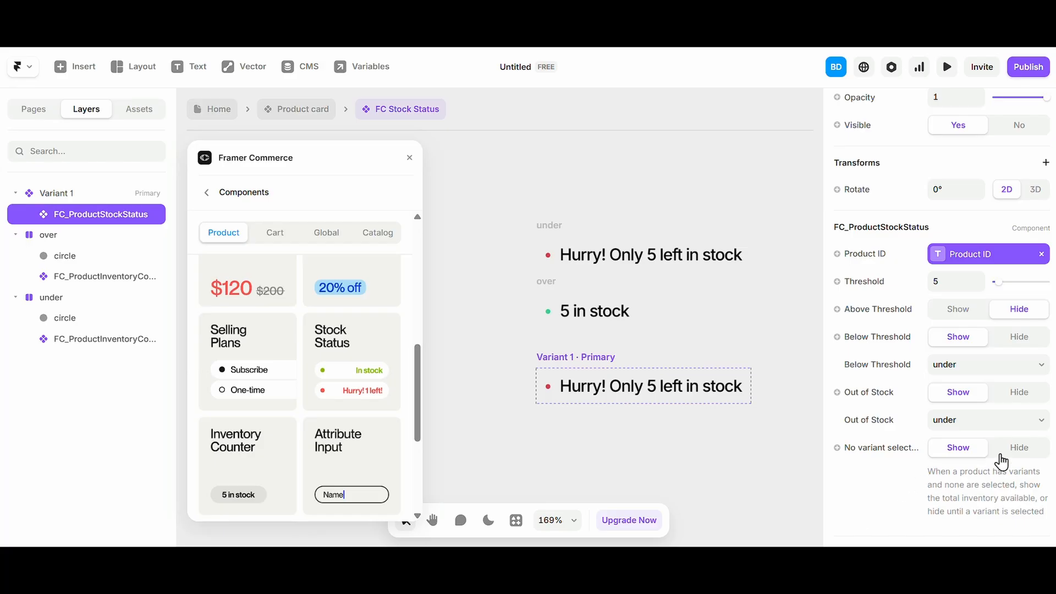
Step: Review the over and under variants and their connection to the primary variant's FC_ProductStockStatus component
left_click(550, 303)
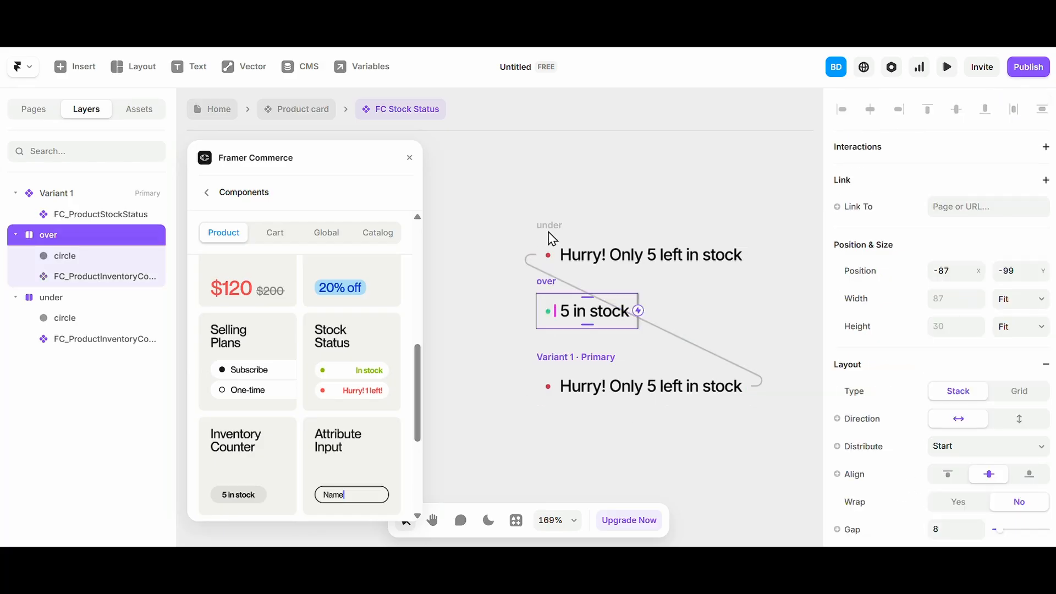
left_click(557, 236)
left_click(494, 276)
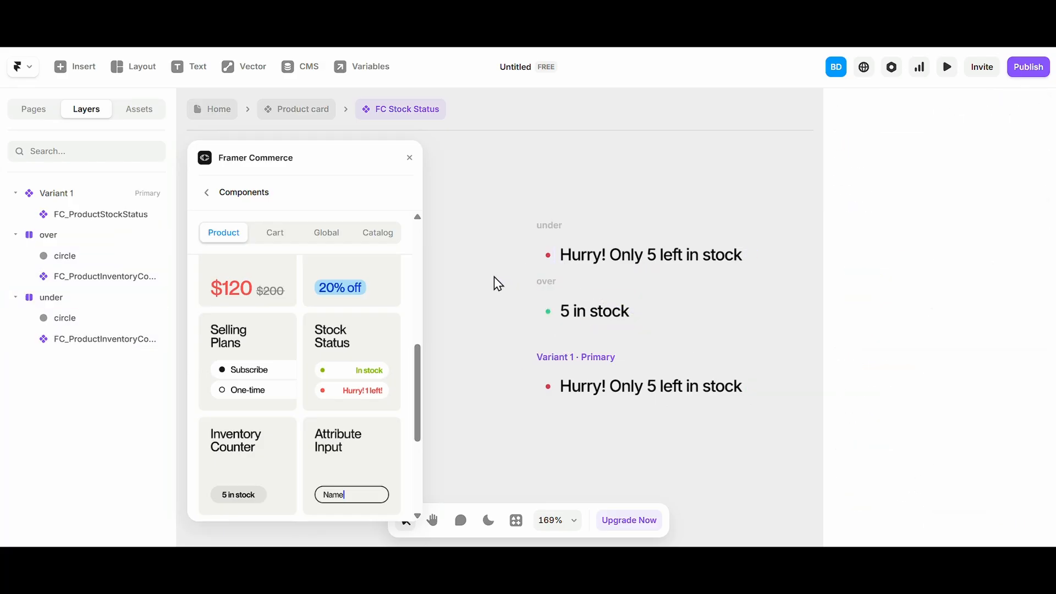
left_click(579, 253)
scroll(569, 259, "up", 3)
left_click(547, 323)
left_click(544, 324)
left_click(571, 414)
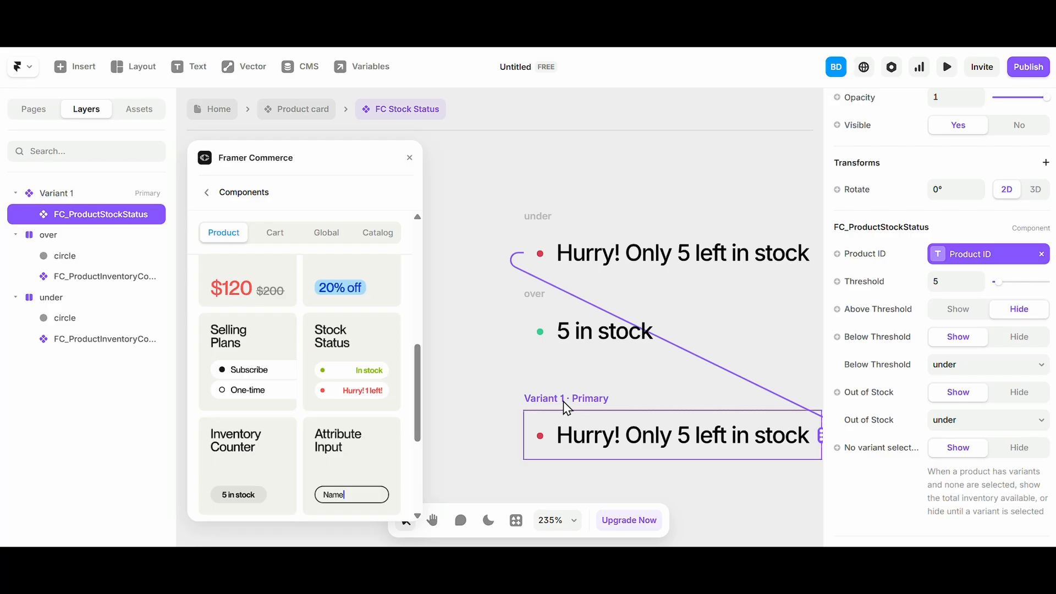
scroll(565, 407, "right", 2)
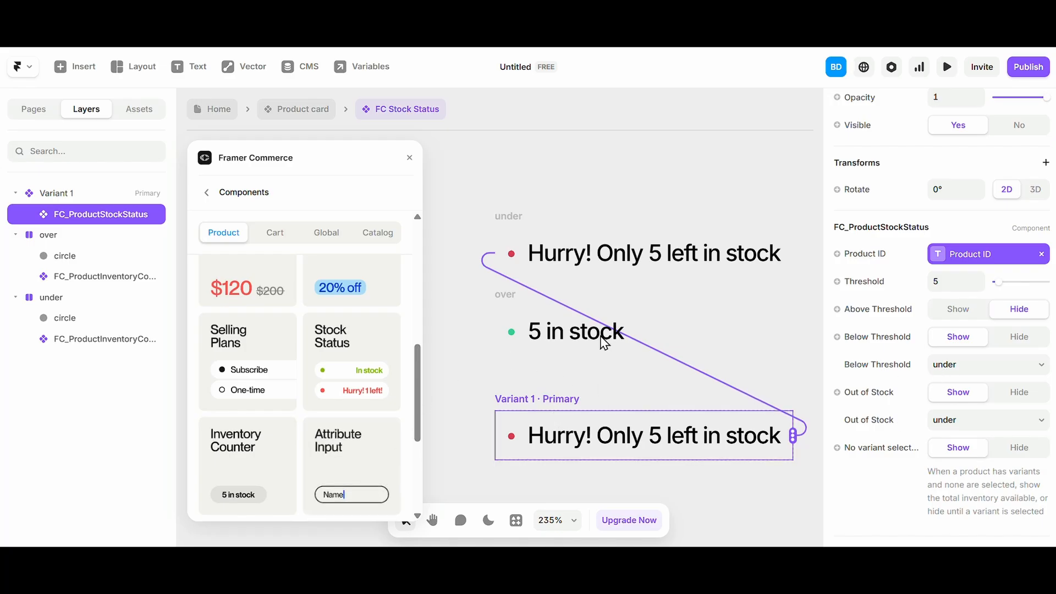
left_click(509, 217)
scroll(509, 217, "up", 5)
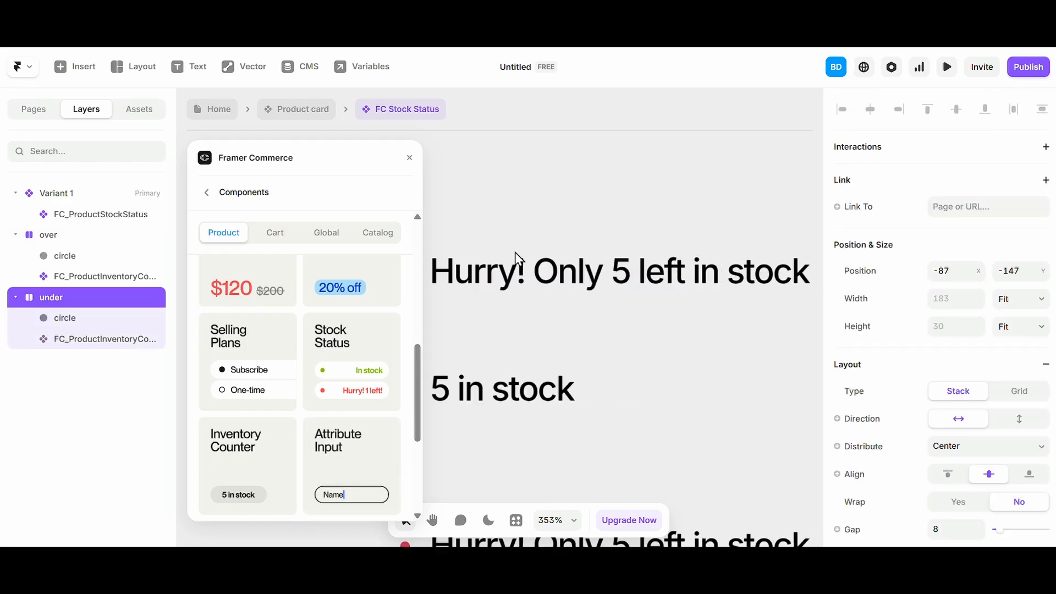
Step: Check the Product ID connection and threshold settings of the primary stock status component, and return to the product card
scroll(482, 283, "down", 3)
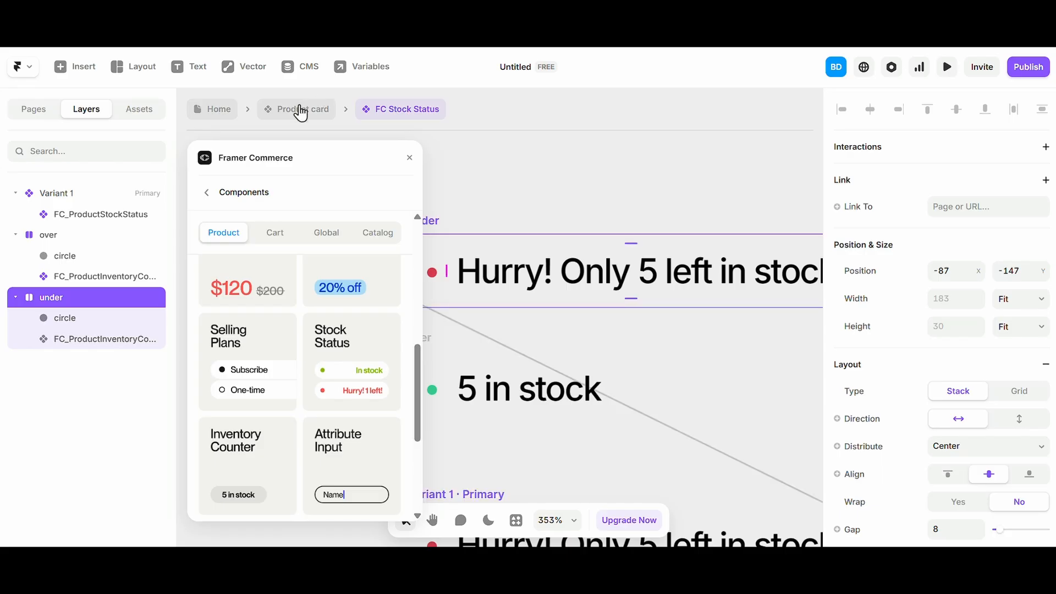
left_click(299, 108)
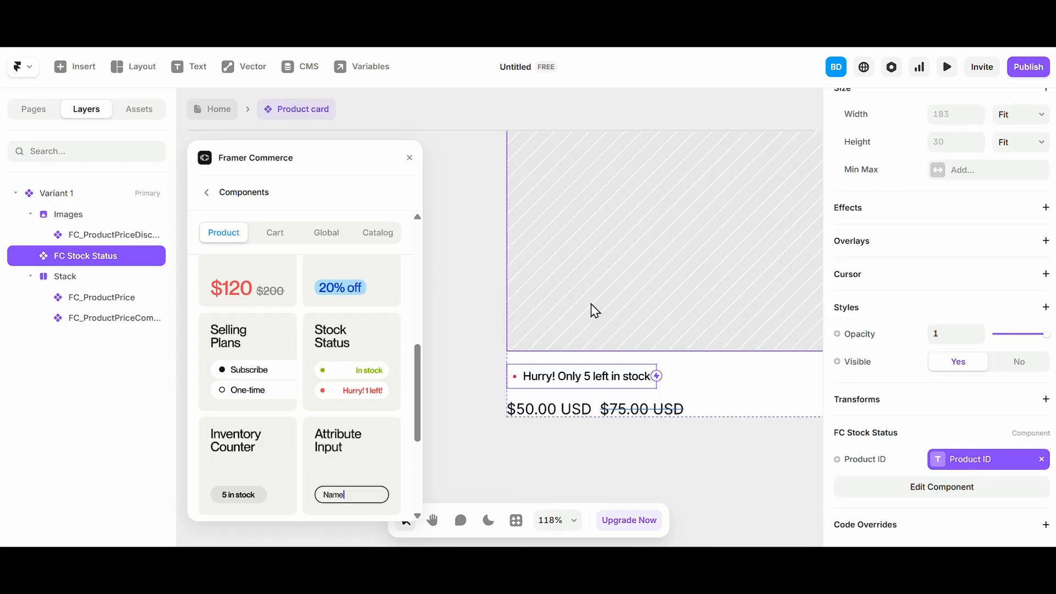
double_click(579, 381)
left_click(557, 285)
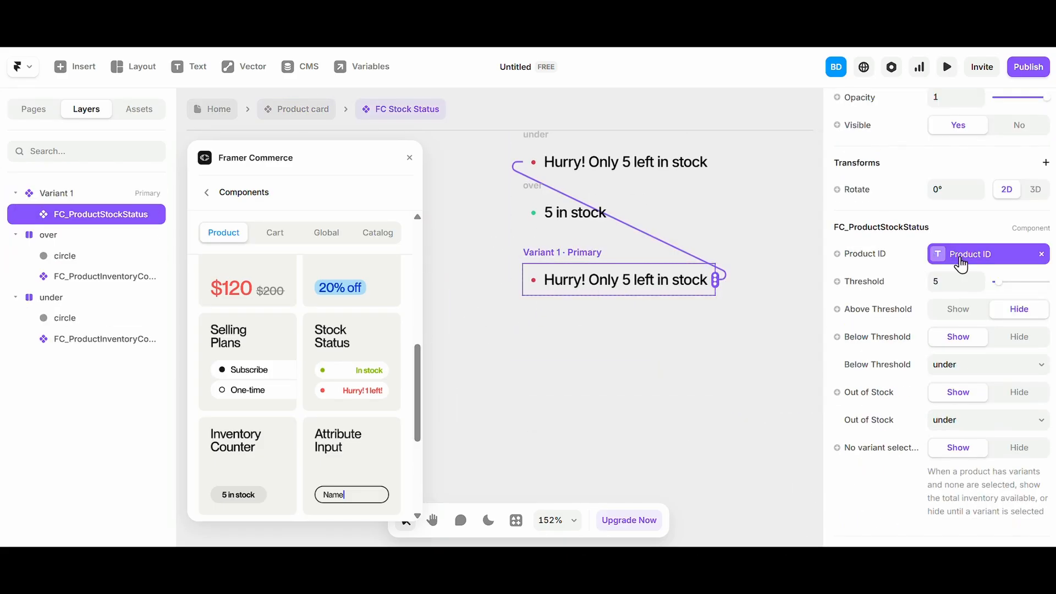
left_click(325, 113)
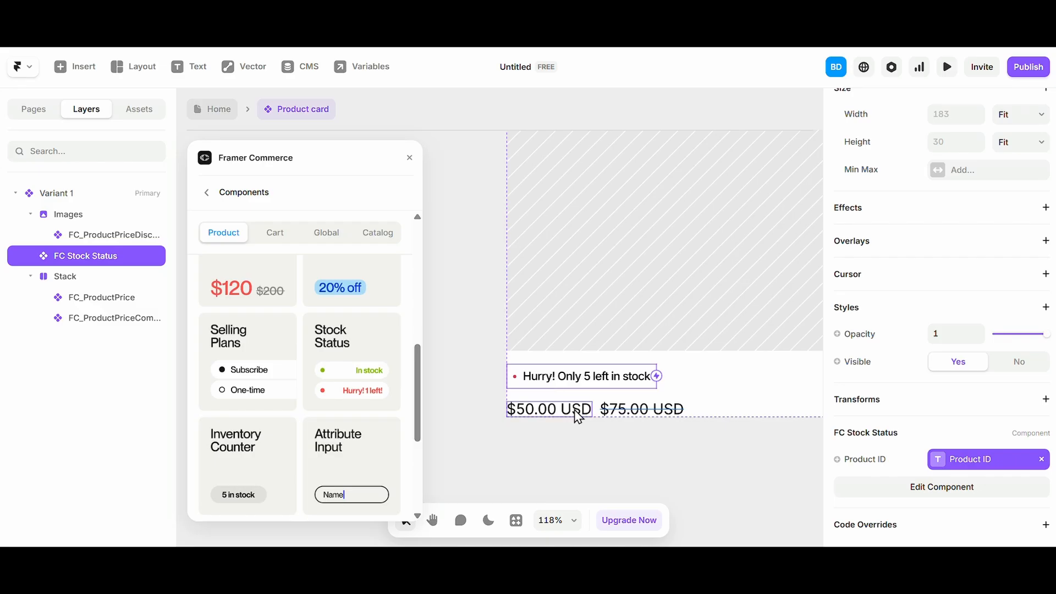
Step: Move the FC Stock Status component into the product card's Images frame
key("Down")
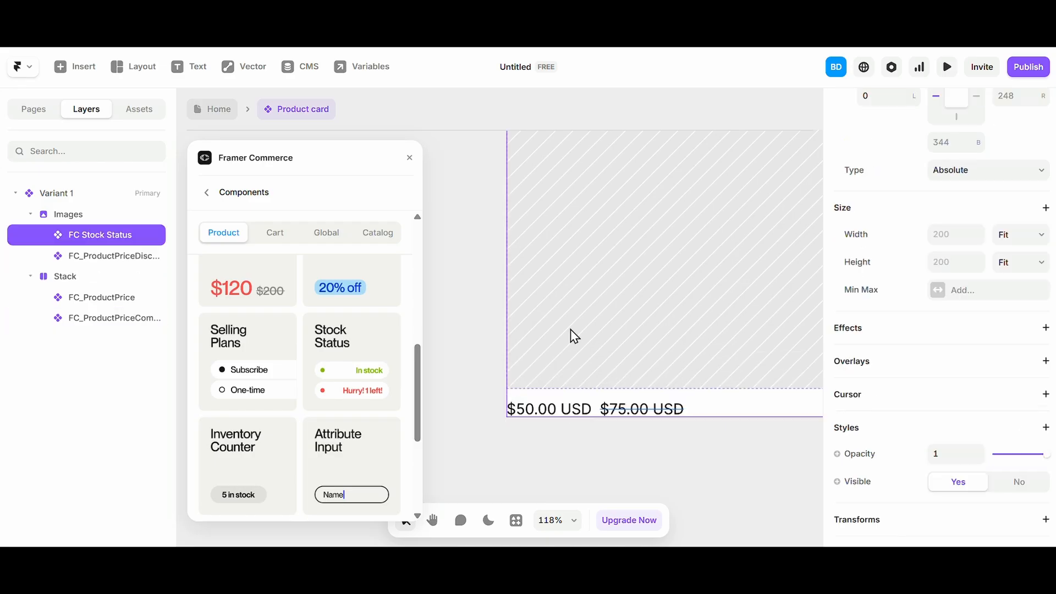
scroll(570, 329, "up", 7)
scroll(570, 329, "down", 4)
scroll(562, 424, "down", 1)
scroll(929, 278, "up", 3)
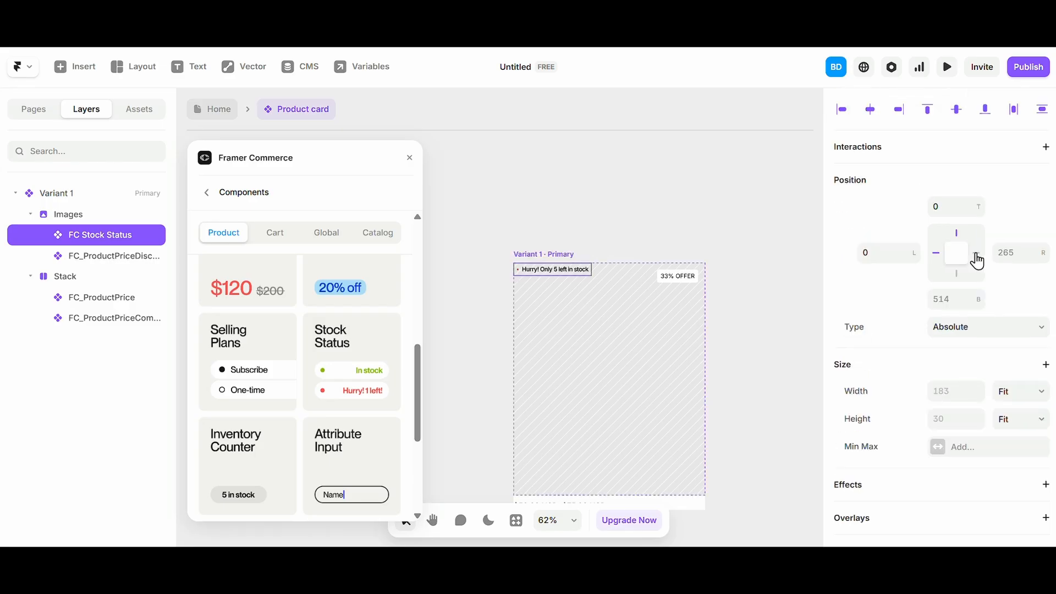
Step: Pin the stock status to the lower-left corner of the Images frame with left and bottom offsets of 16
left_click(886, 252)
type("16")
key("Tab")
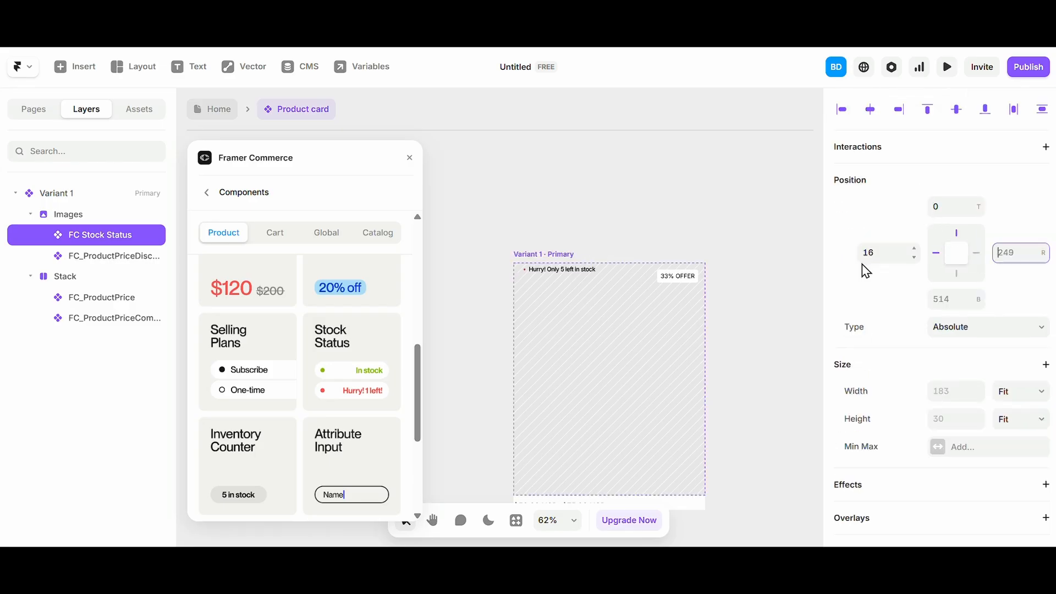
left_click(956, 234)
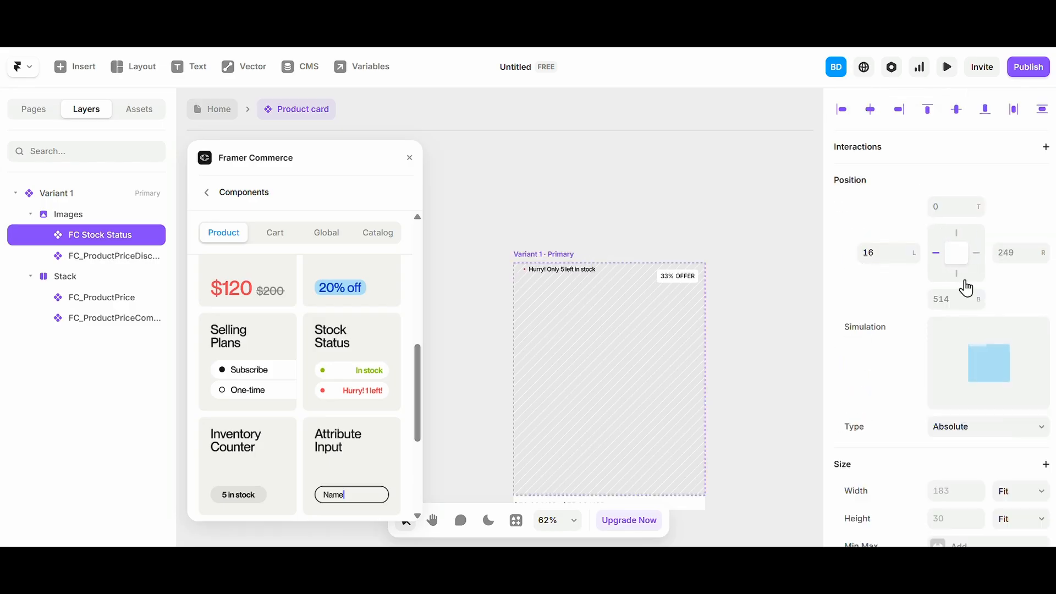
left_click(957, 274)
left_click(957, 294)
type("16")
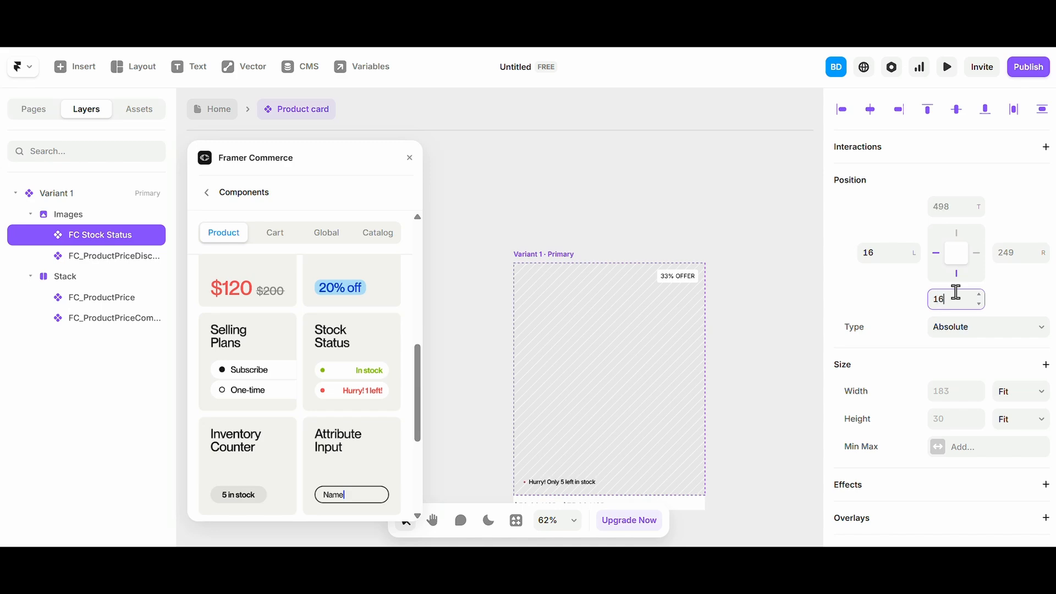
Step: Inspect the card's price row and browse the product components in the Framer Commerce library
scroll(510, 378, "down", 3)
scroll(551, 350, "up", 4)
left_click(564, 349)
left_click(573, 345)
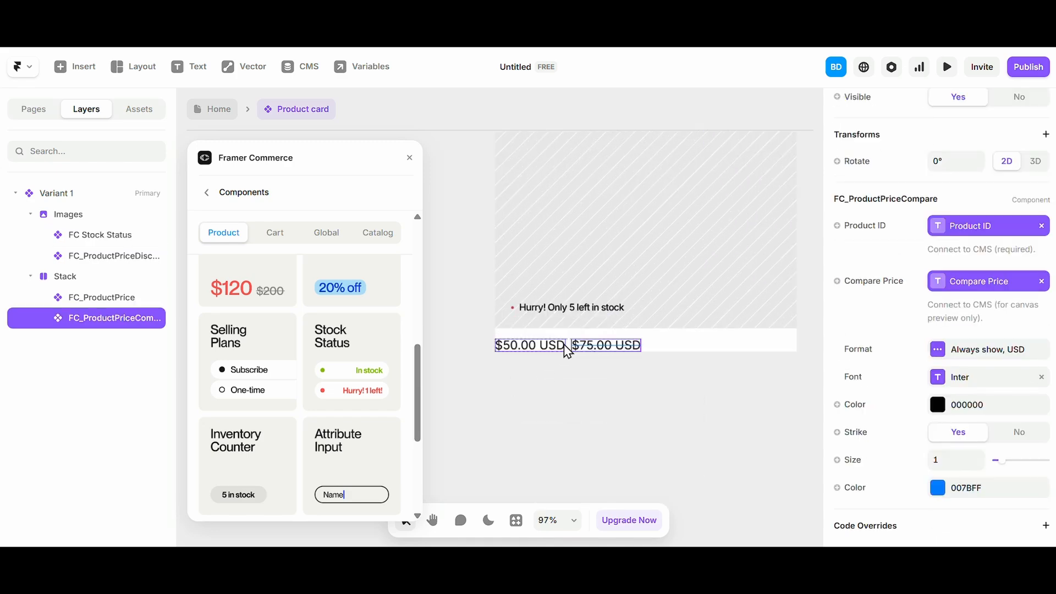
left_click(571, 345)
scroll(575, 350, "up", 4)
left_click(577, 436)
scroll(325, 396, "down", 5)
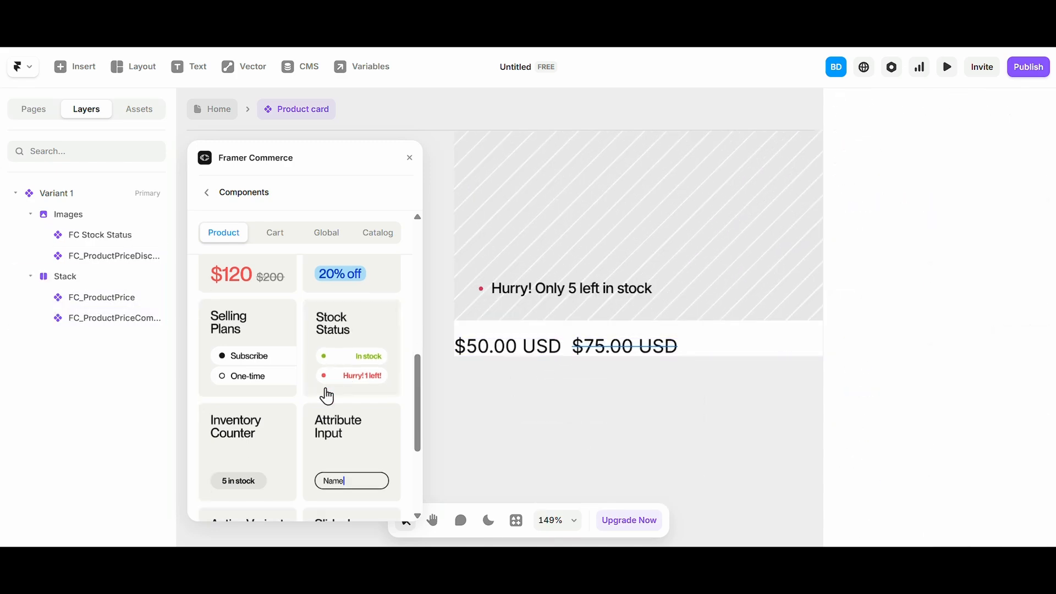
scroll(293, 460, "up", 3)
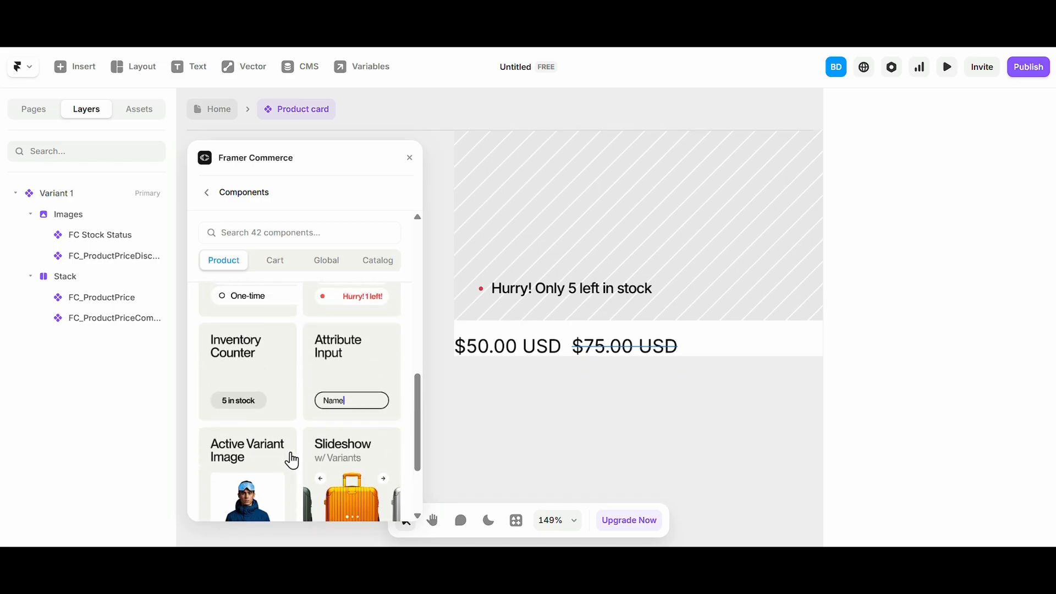
scroll(292, 461, "up", 6)
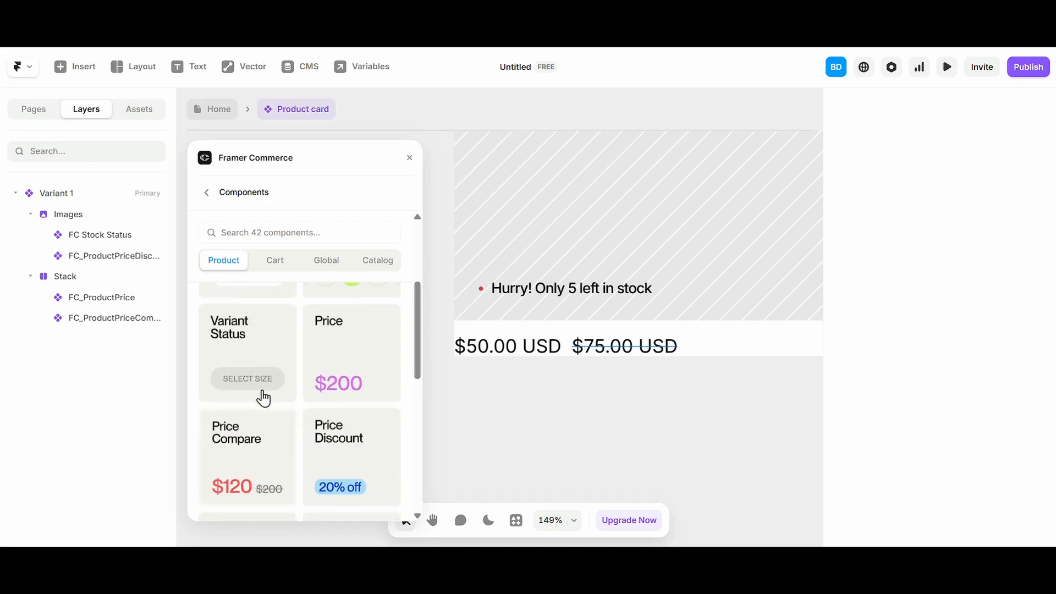
scroll(264, 392, "up", 3)
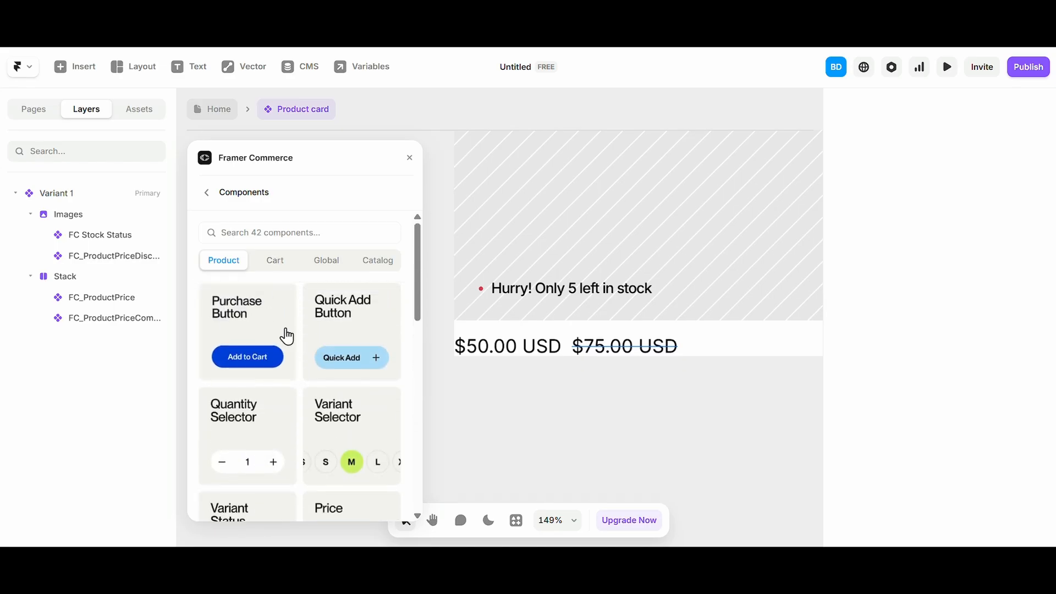
Step: Switch to the fC video testing project, examine the finished product cards in its Framer Commerce list, and return to the Untitled project
key("alt+Tab")
key("alt+Tab")
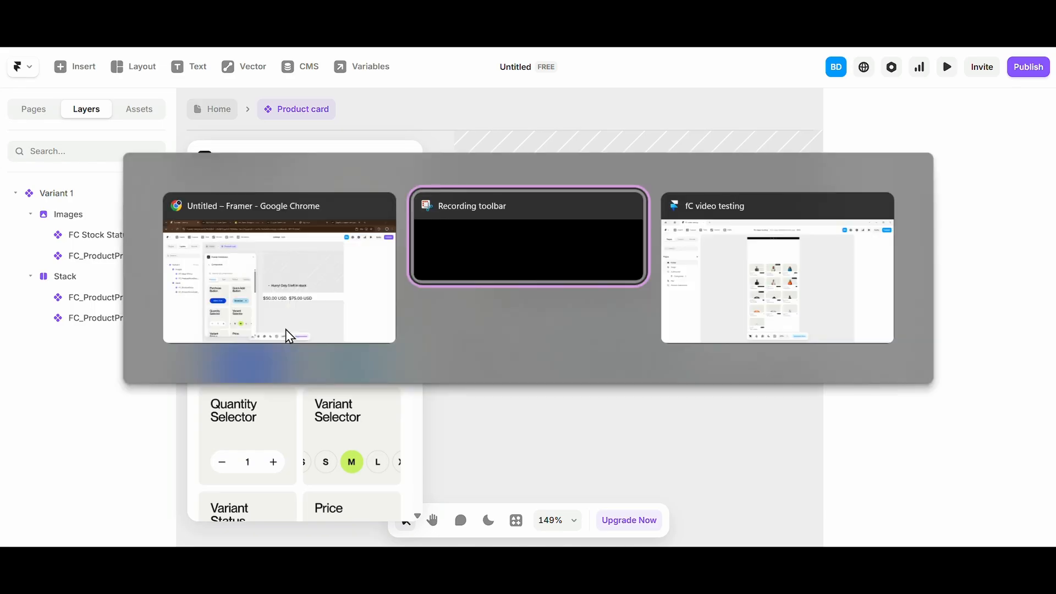
left_click(466, 274)
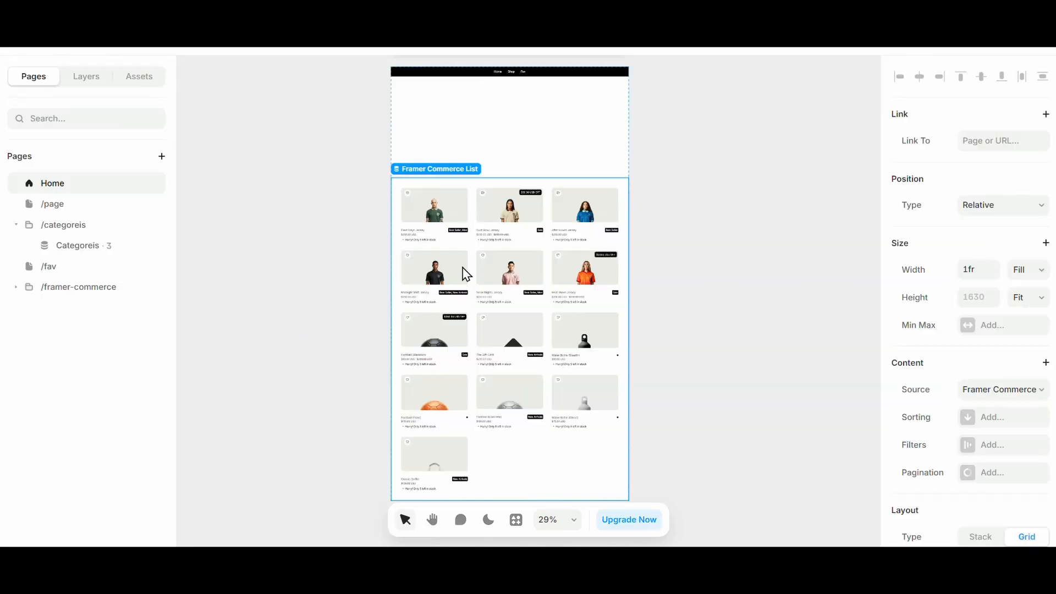
scroll(439, 228, "up", 5)
left_click(440, 220)
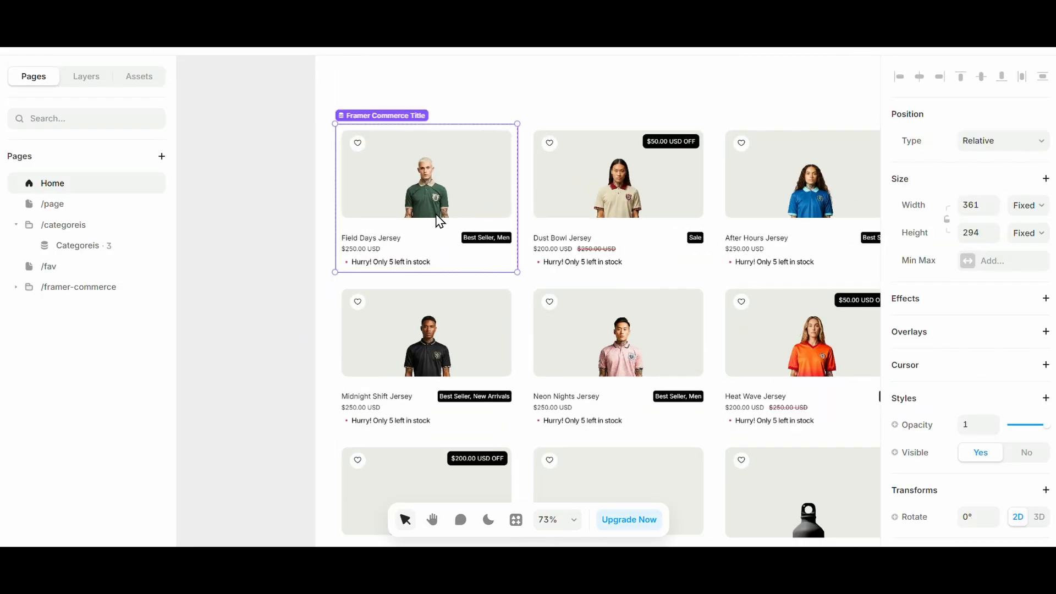
key("alt+Tab")
Step: Examine the price stack and the overall layout of the product card
left_click(567, 342)
scroll(566, 344, "down", 3)
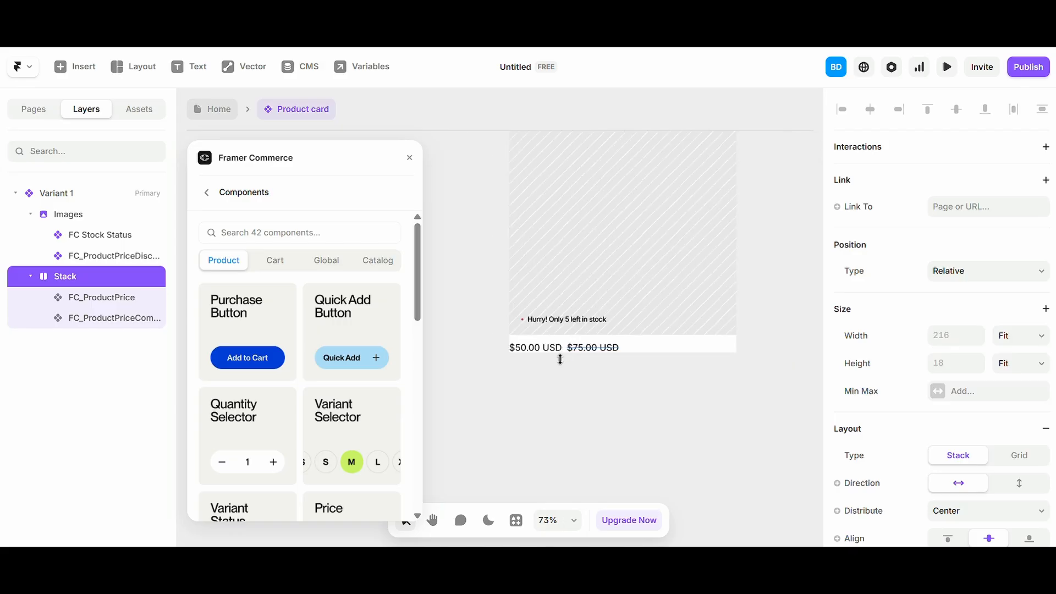
left_click(534, 410)
scroll(534, 411, "up", 2)
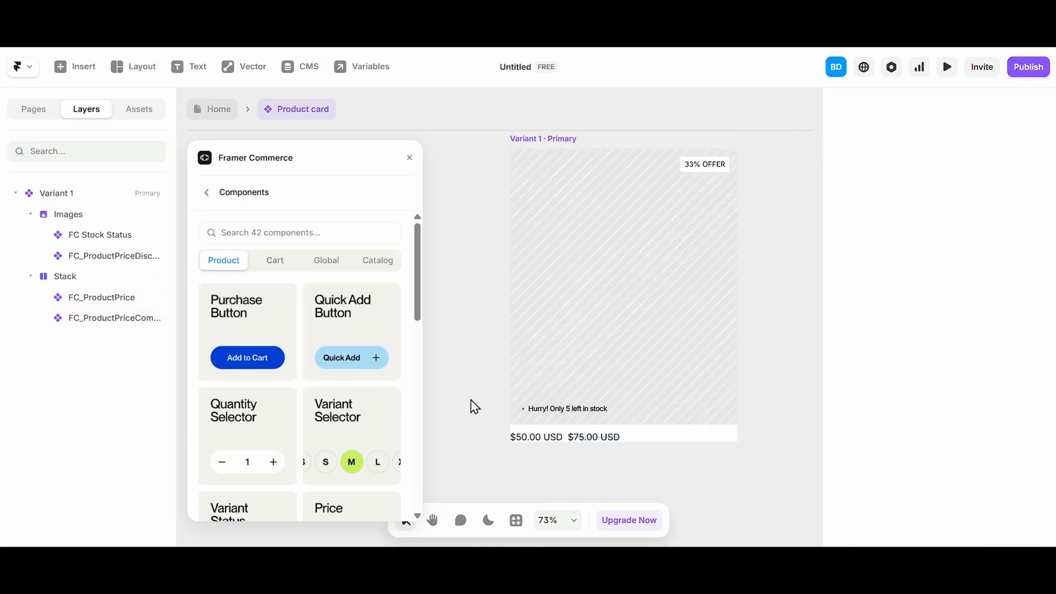
scroll(570, 393, "up", 3)
left_click(566, 352)
scroll(632, 362, "right", 3)
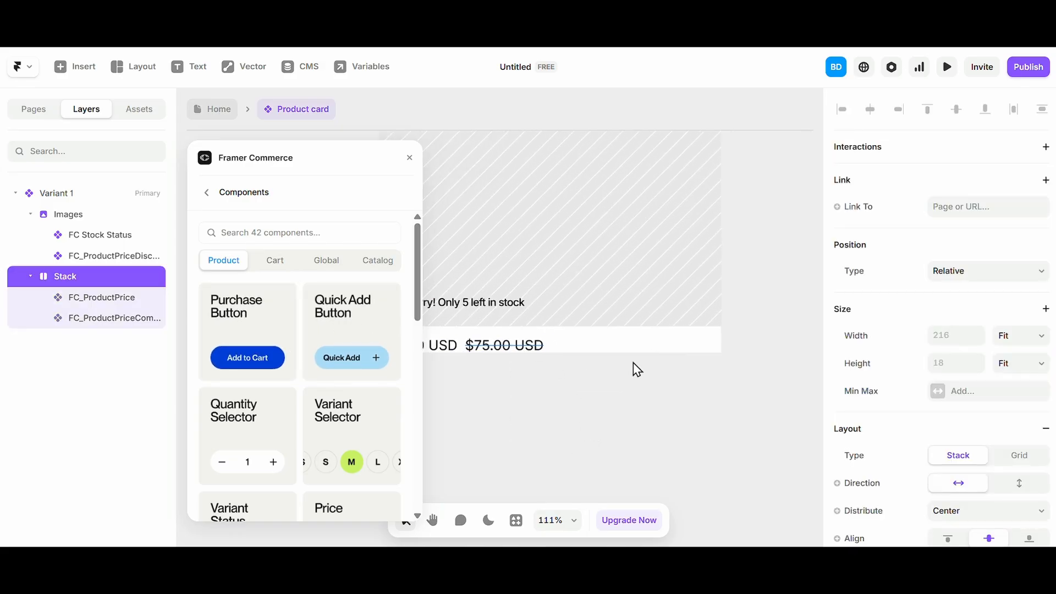
scroll(660, 351, "down", 2)
scroll(583, 427, "down", 2)
scroll(583, 426, "left", 2)
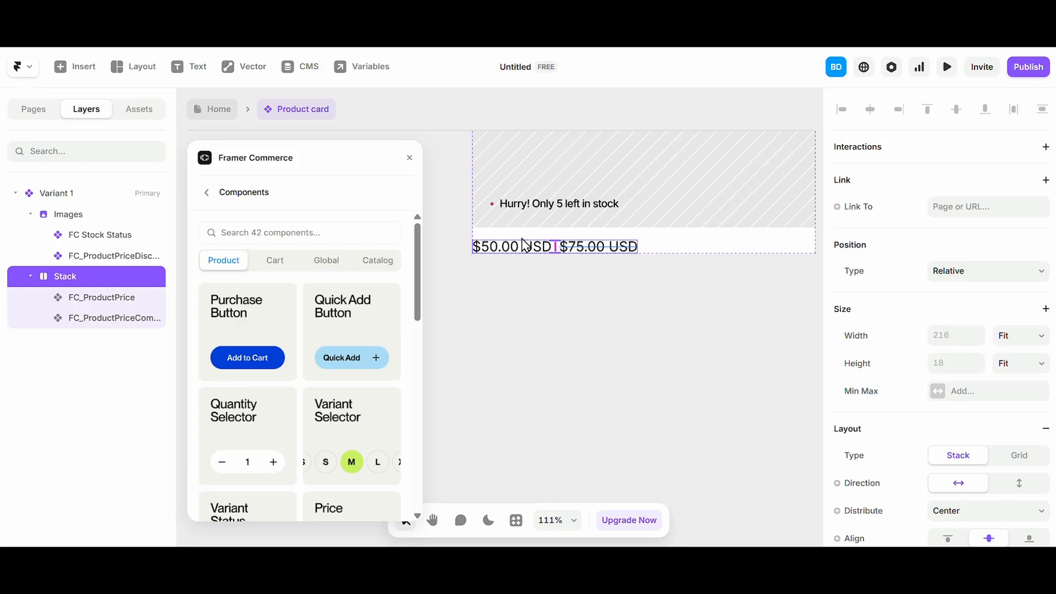
Step: Add the text "Category" below the product card and wrap it in a stack
left_click(543, 343)
left_click(185, 66)
left_click(465, 334)
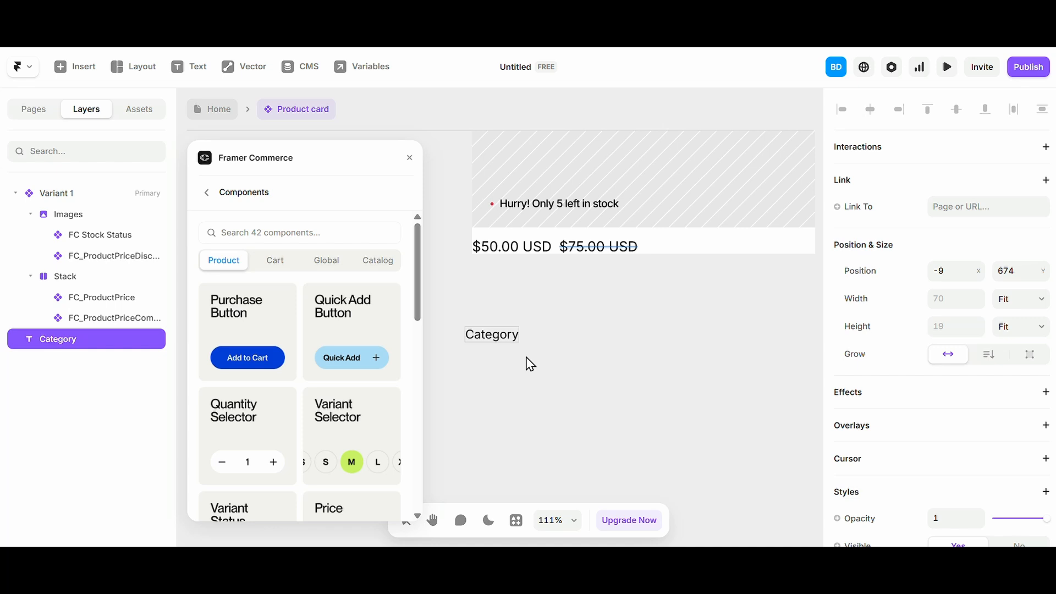
key("ctrl+alt+Return")
Step: Set the Category stack's padding to 4 and its width and height to Fit Content
scroll(923, 470, "down", 2)
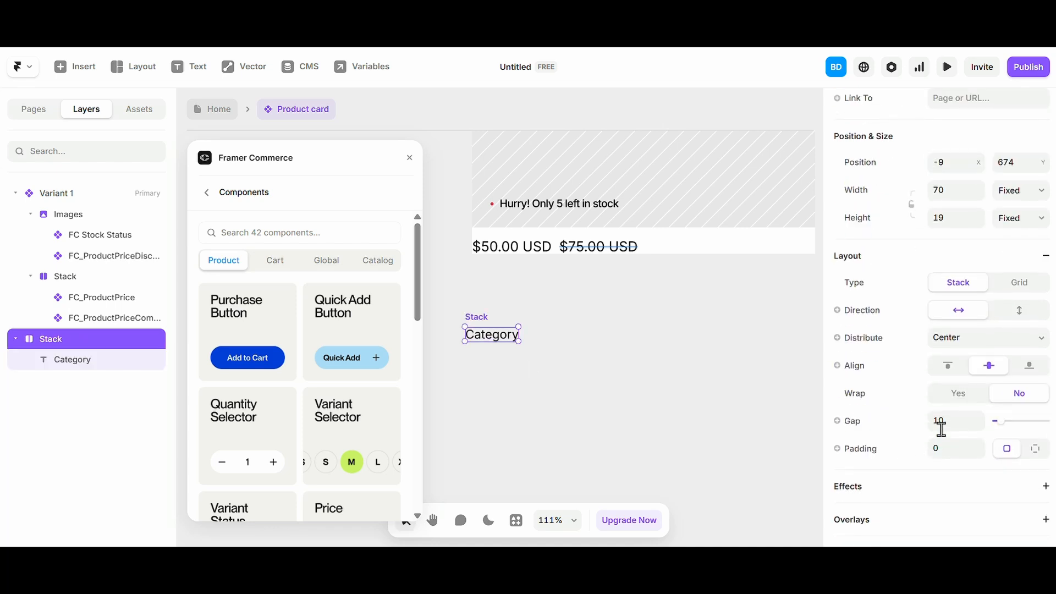
left_click(954, 454)
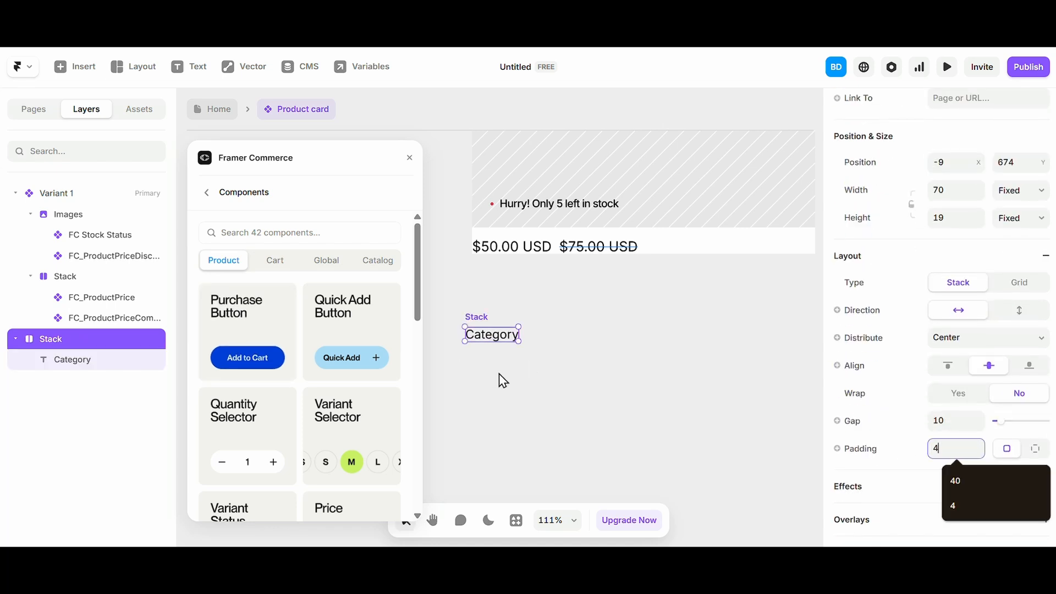
left_click(1035, 191)
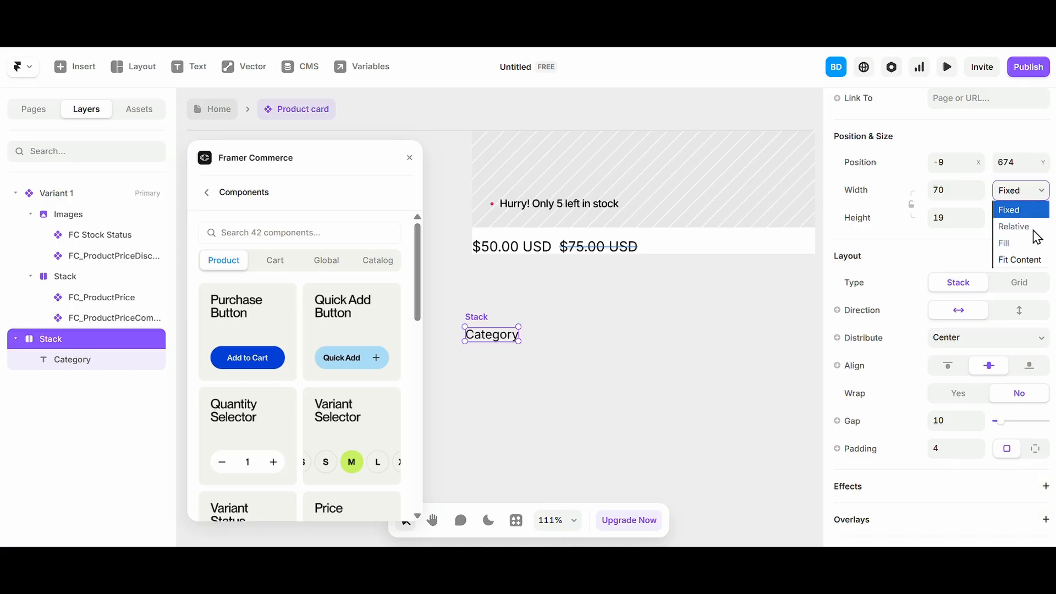
left_click(1019, 260)
left_click(1033, 223)
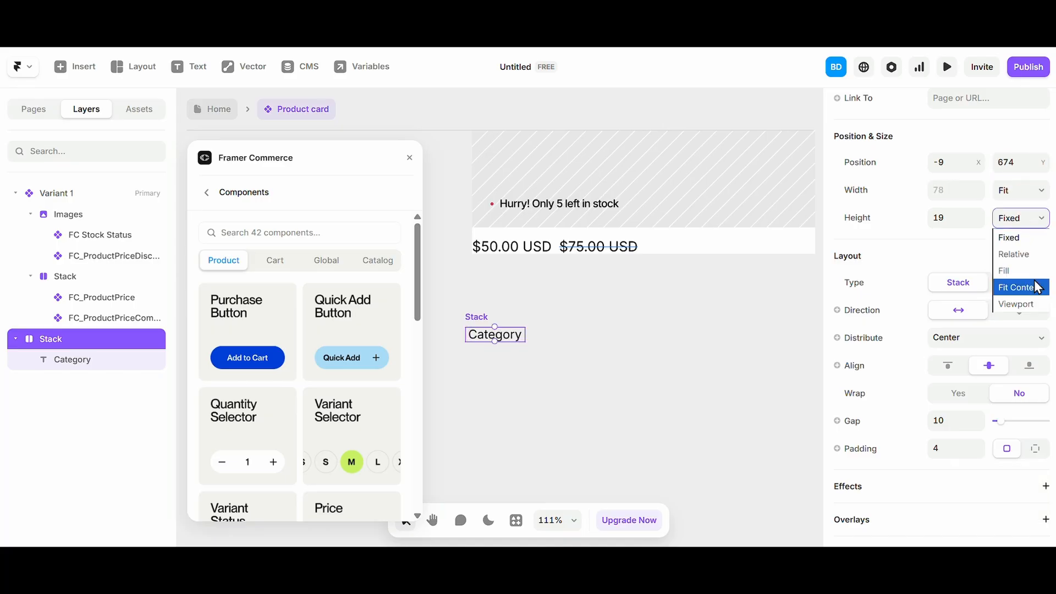
left_click(1035, 287)
left_click(655, 422)
Step: Move the Category stack into the card above the prices and wrap it with the price stack in one horizontal stack
left_click(481, 320)
left_click_drag(481, 319, 584, 235)
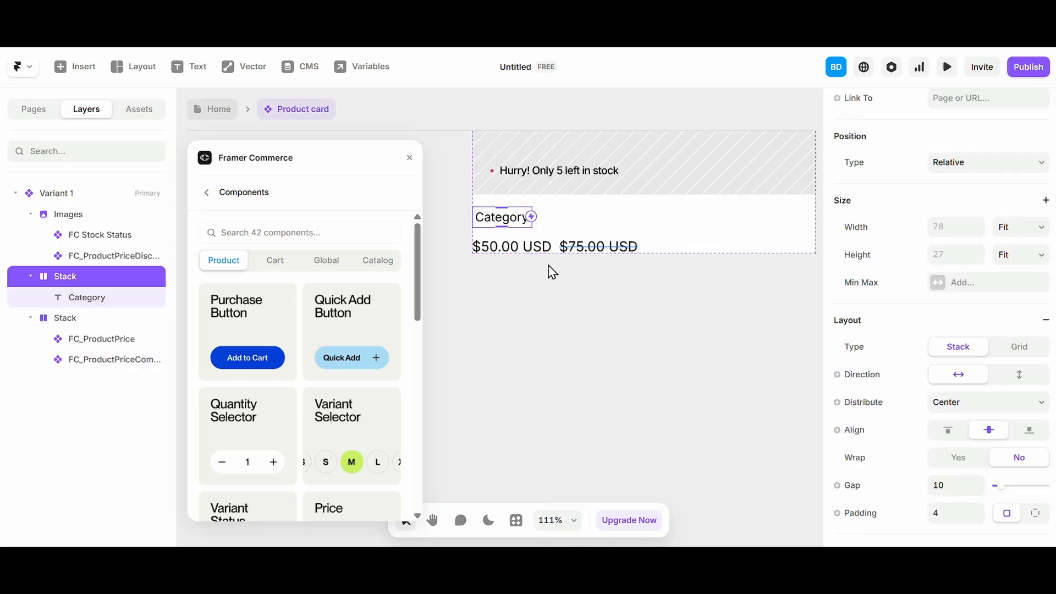
scroll(545, 244, "up", 2)
left_click(564, 246, "shift")
key("ctrl+alt+Return")
left_click(951, 485)
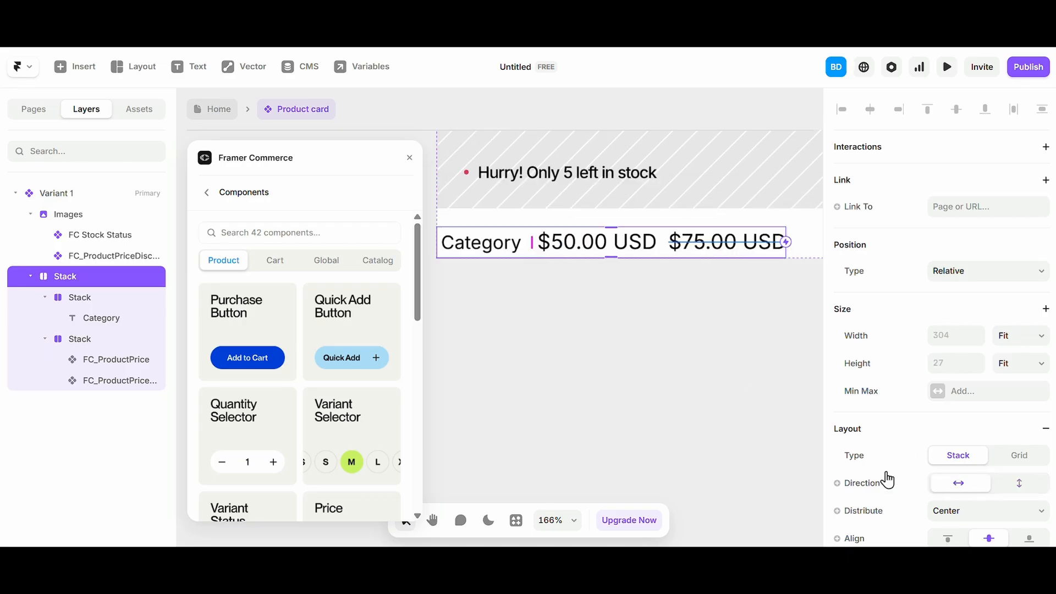
Step: Set the combined stack's width to Fill and its distribution to Space Between
left_click(1021, 337)
left_click(1014, 385)
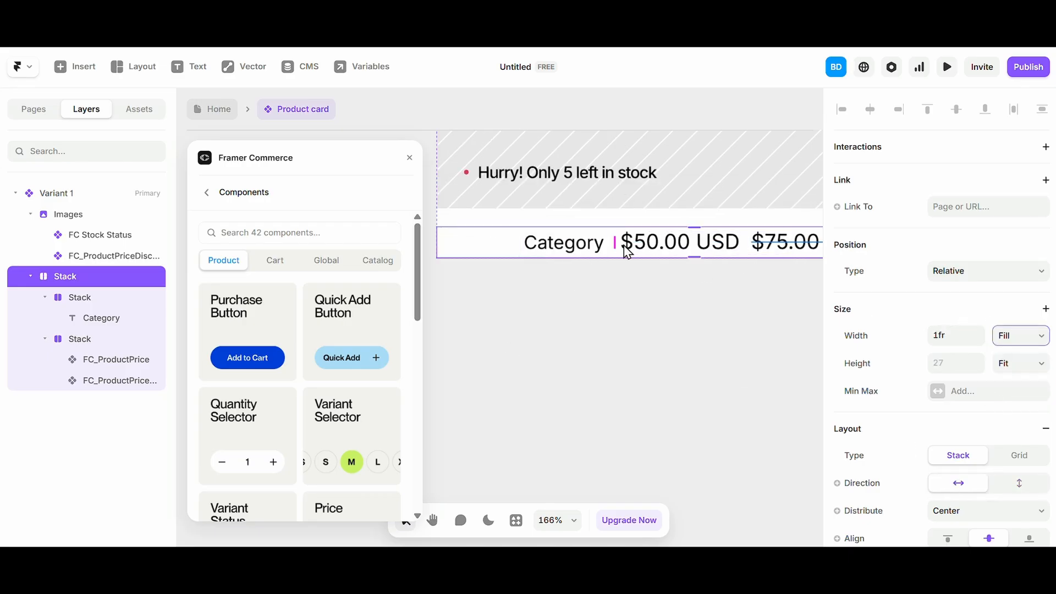
scroll(971, 467, "down", 3)
left_click(979, 368)
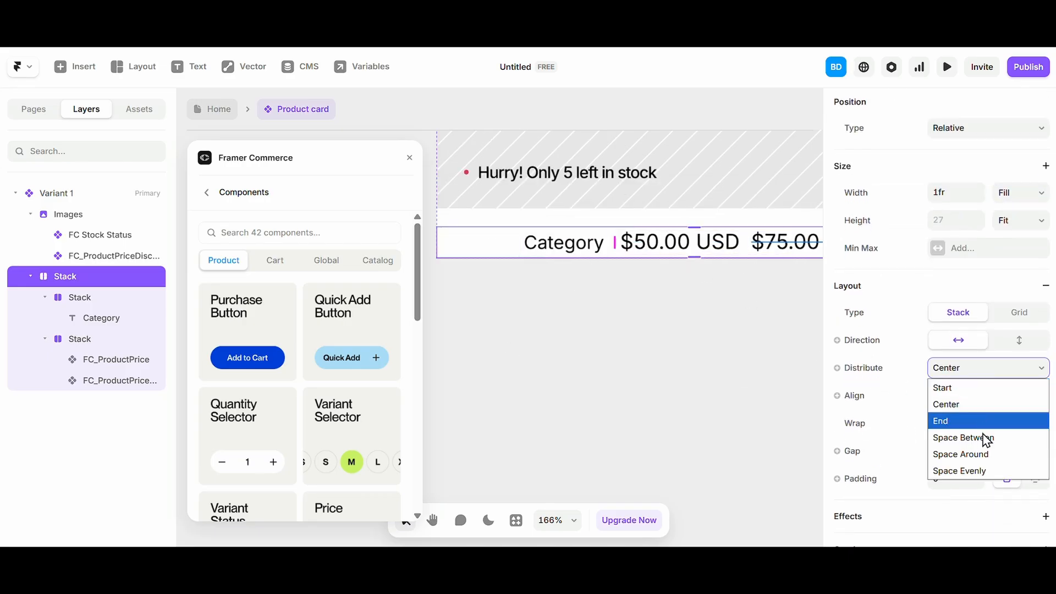
left_click(985, 437)
scroll(752, 255, "right", 3)
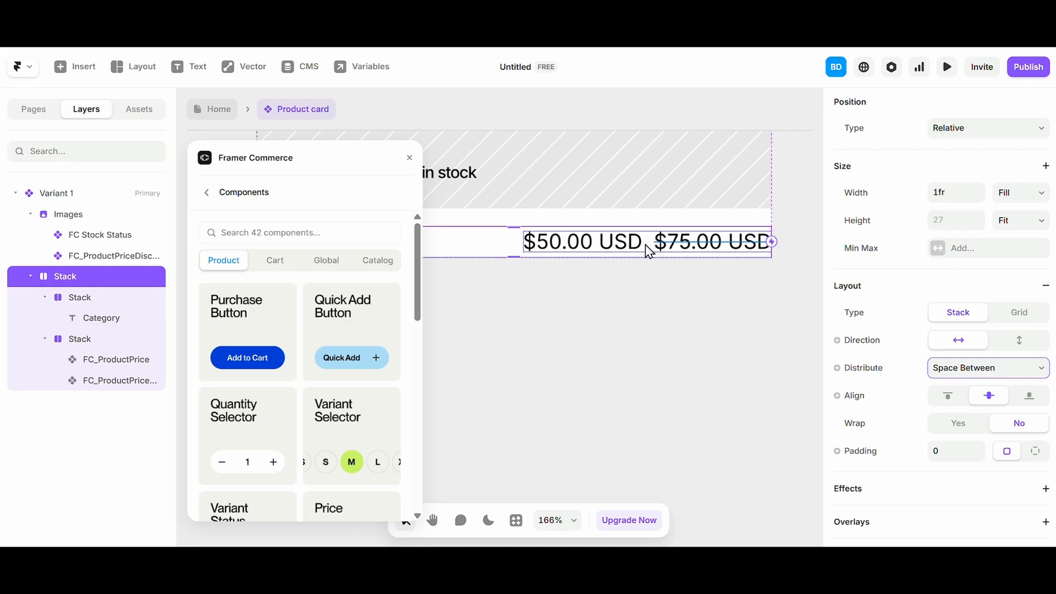
Step: Place the price stack before the Category stack and set the outer stack's padding to 12
double_click(645, 244)
key("Left")
left_click(634, 246)
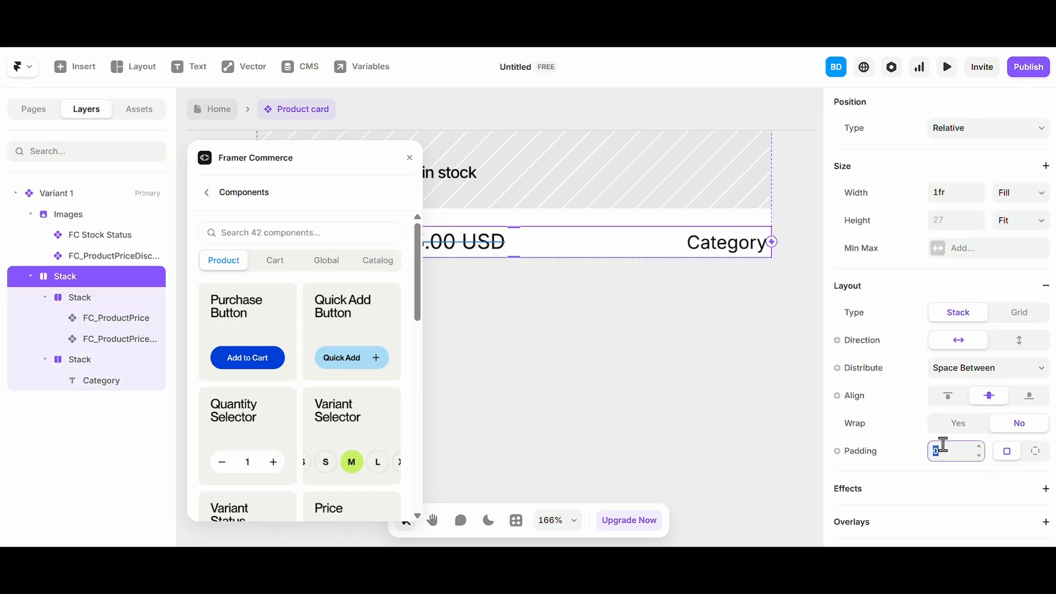
type("12")
scroll(658, 357, "down", 4)
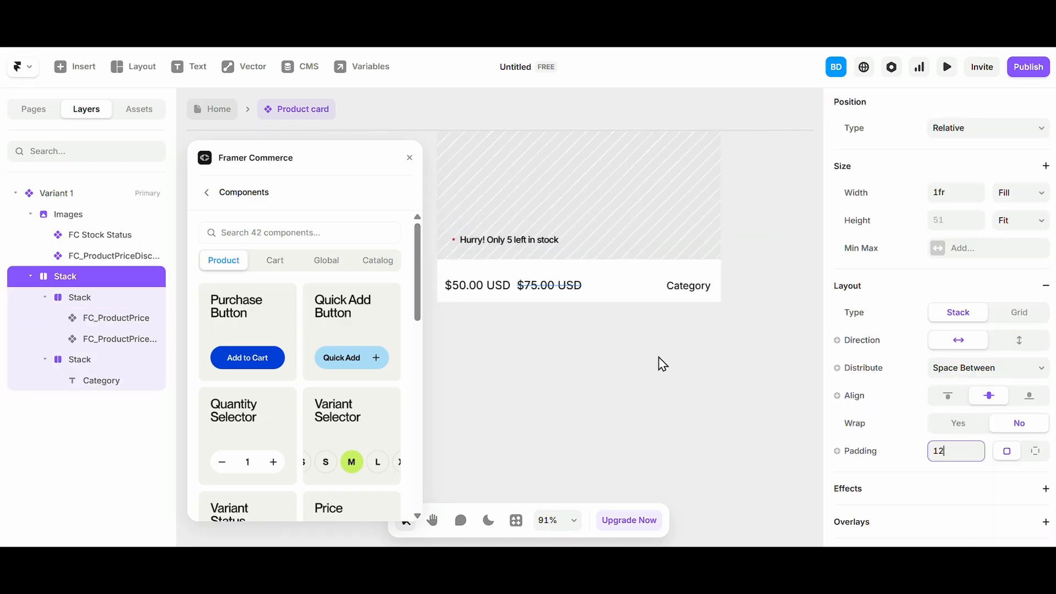
left_click(627, 358)
Step: Bind the Category text's content to a new component variable named Category
scroll(628, 358, "up", 2)
scroll(697, 349, "up", 4)
left_click(698, 350)
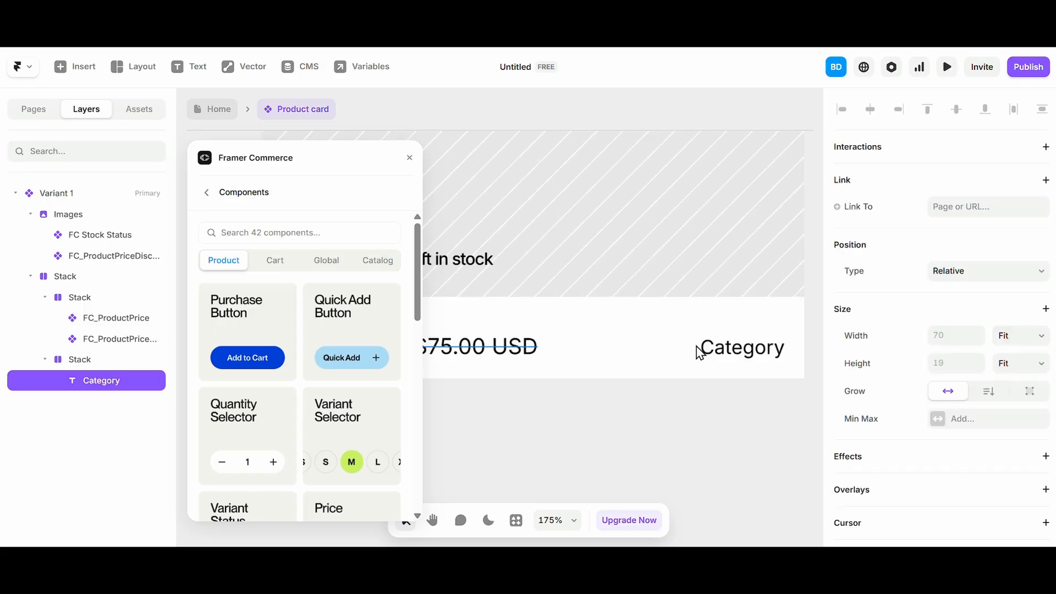
left_click(698, 347)
left_click(700, 352)
scroll(898, 380, "down", 8)
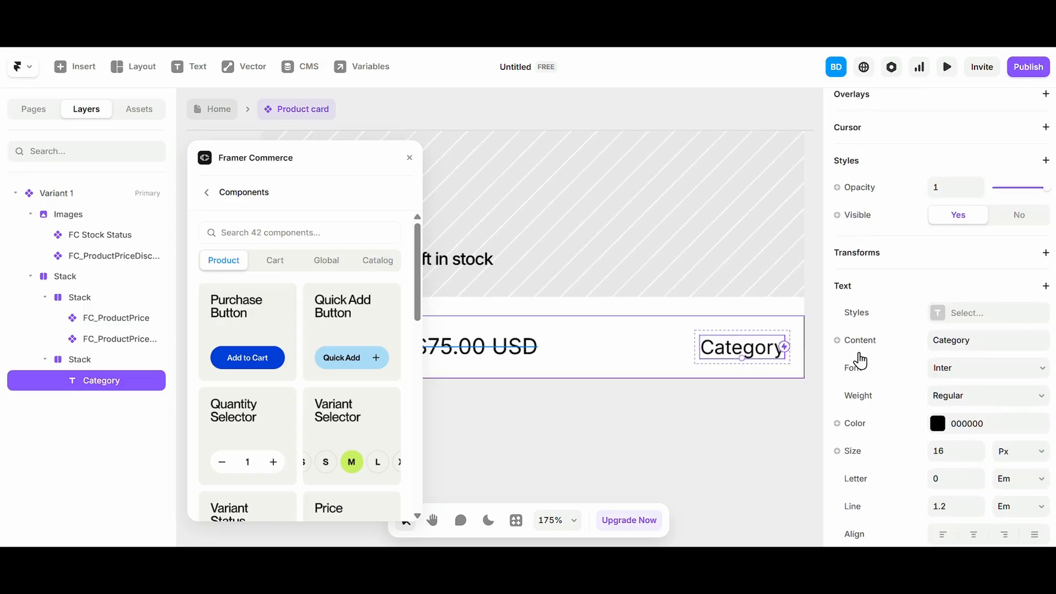
left_click(862, 350)
left_click(793, 369)
type("Catpe")
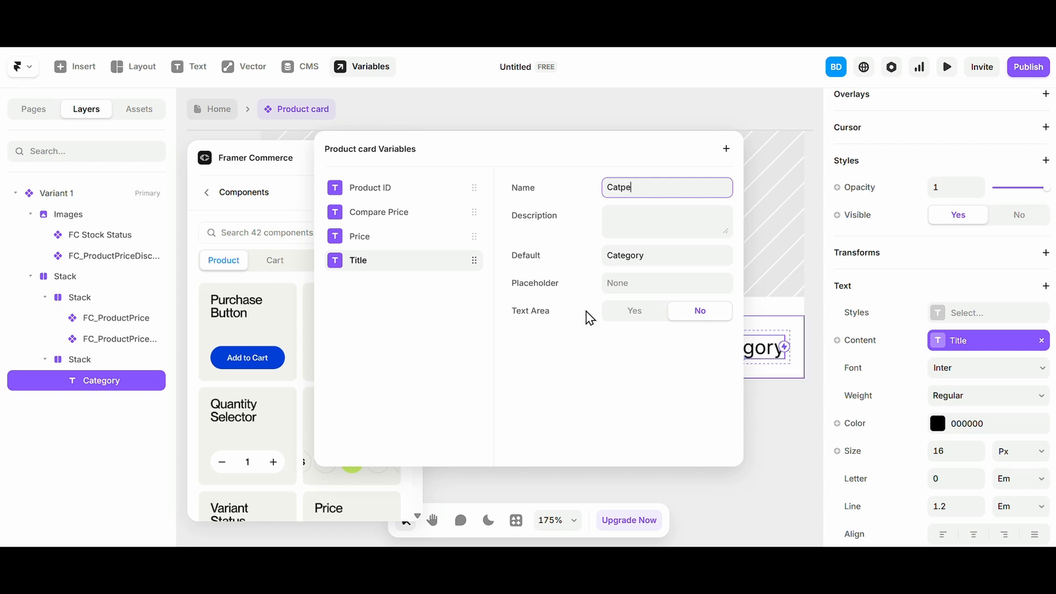
key("BackSpace")
key("BackSpace")
type("egpry")
key("BackSpace")
key("BackSpace")
key("BackSpace")
type("ory")
key("Return")
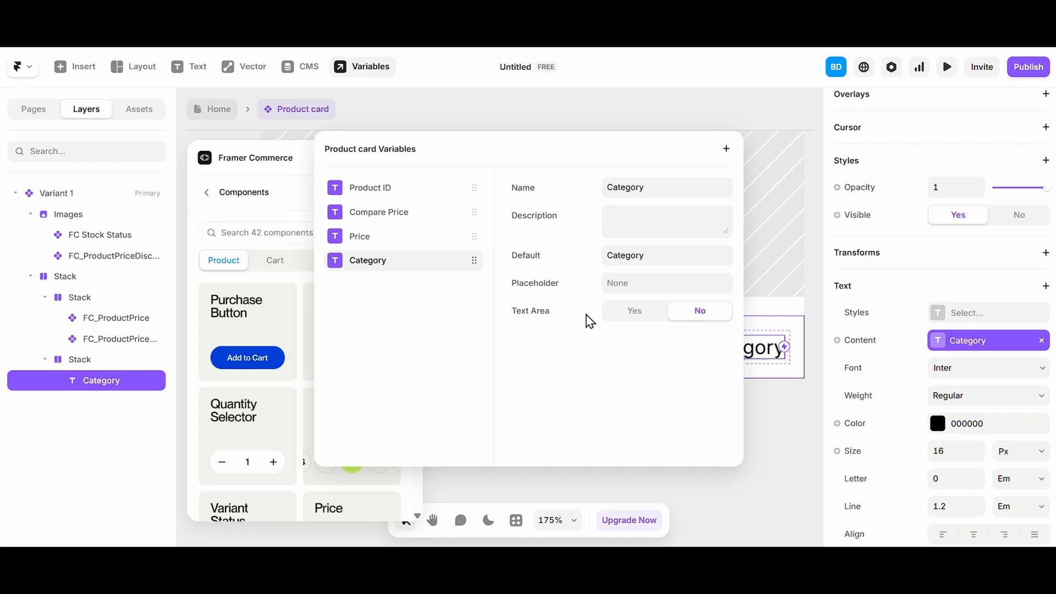
left_click(781, 438)
scroll(721, 385, "up", 5)
left_click(668, 316)
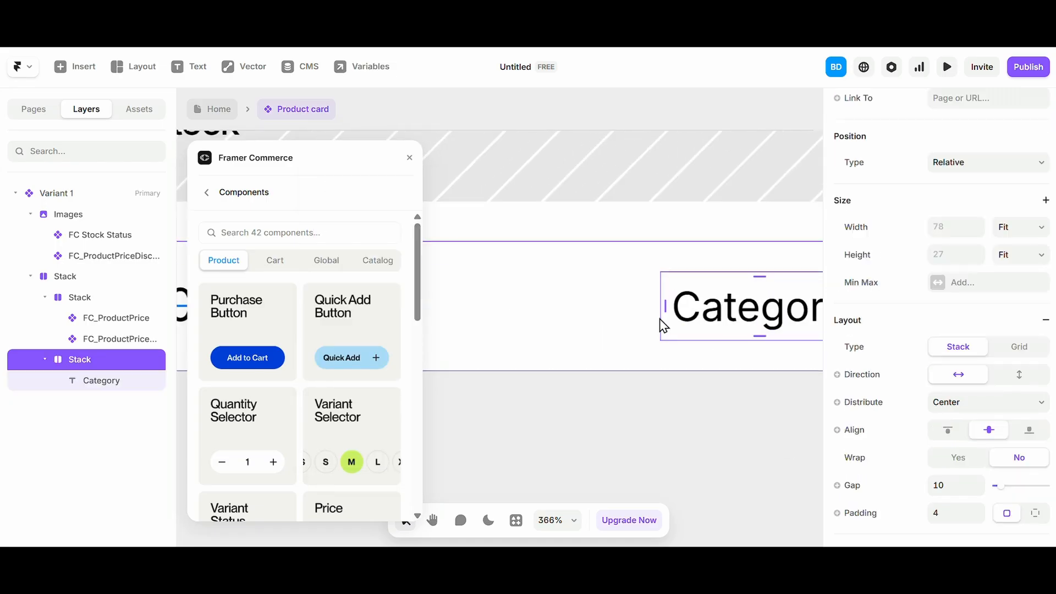
scroll(922, 408, "down", 10)
left_click(963, 266)
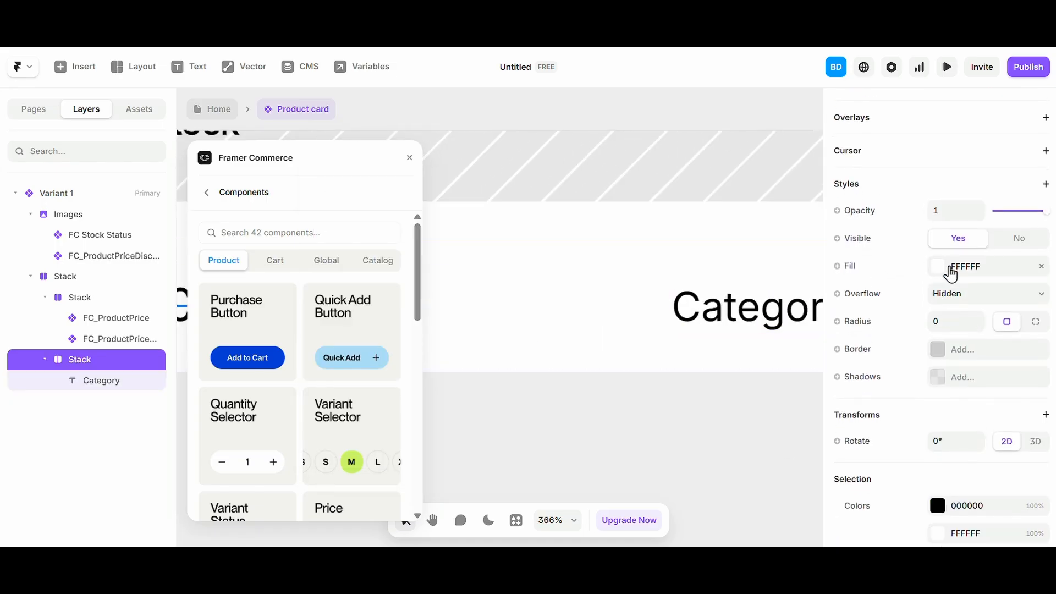
left_click(1015, 266)
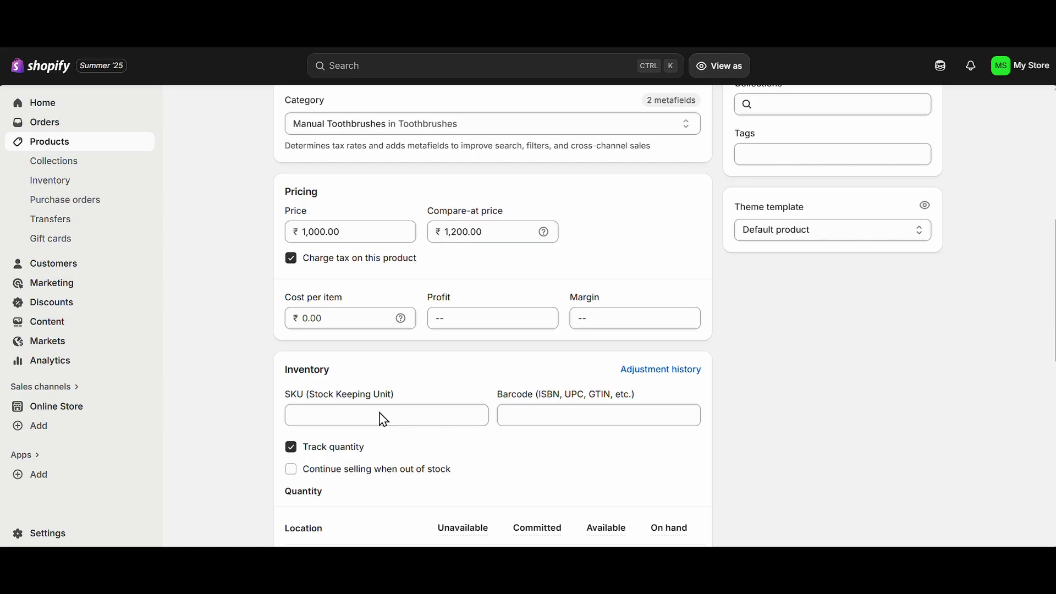
Step: Review the tooth brush product's category and product organization fields in Shopify
scroll(566, 366, "up", 5)
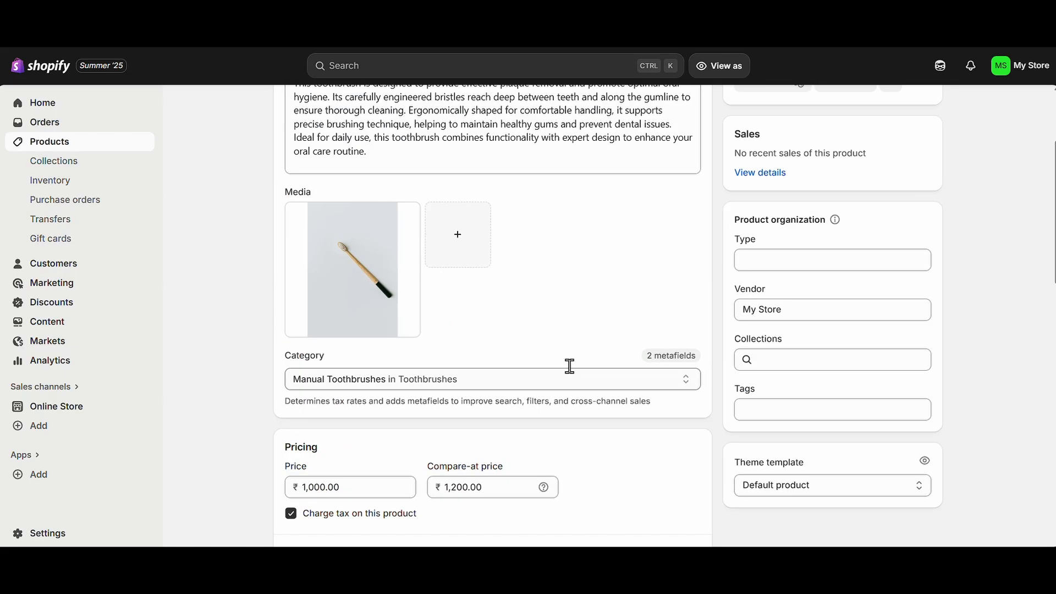
scroll(779, 356, "up", 2)
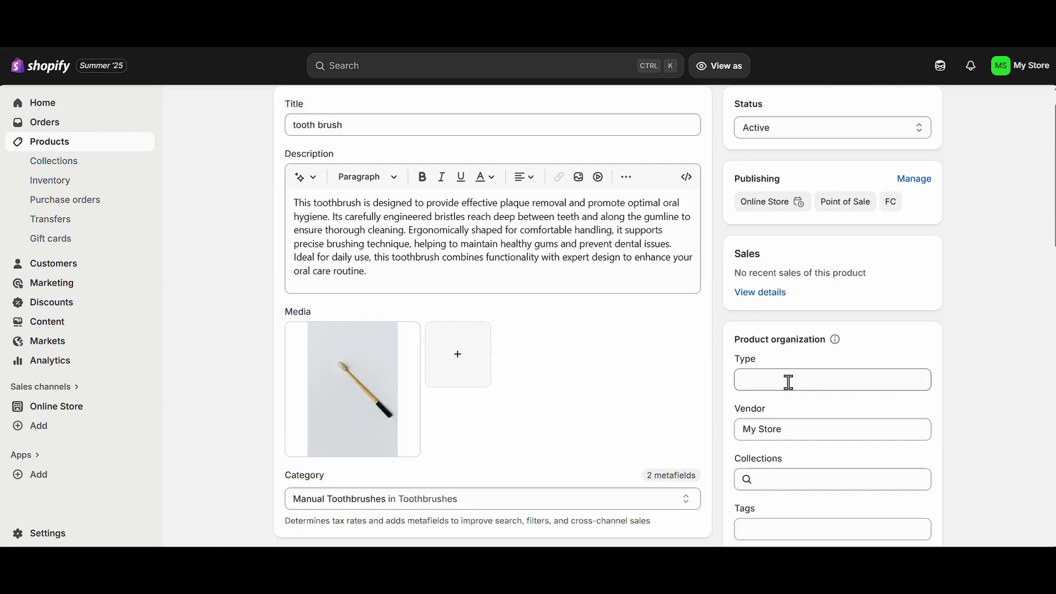
scroll(319, 132, "up", 1)
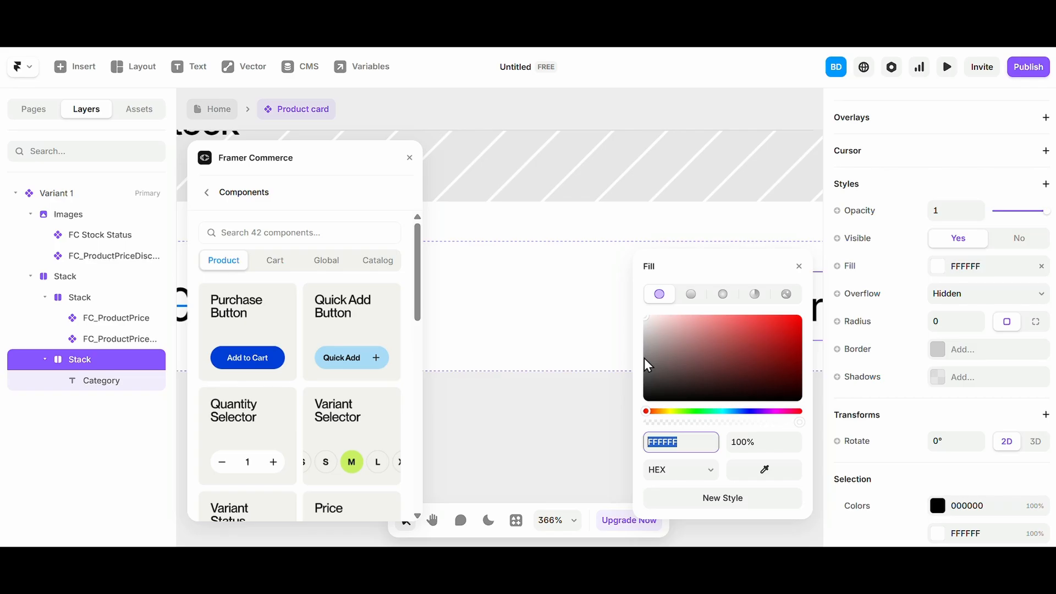
Step: Set the fill of the stack around the Category text to 000000
left_click(622, 335)
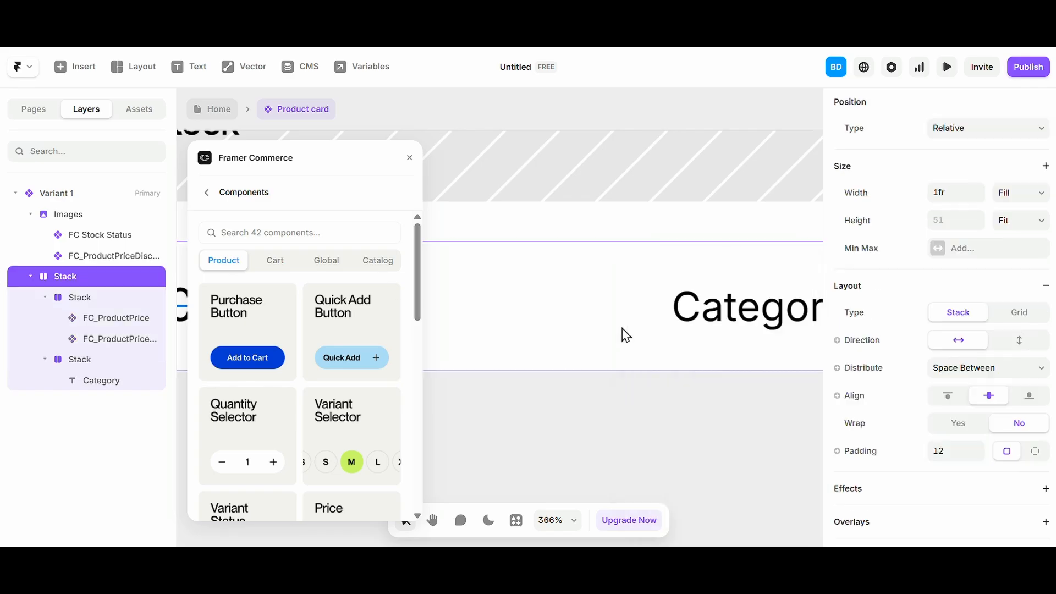
scroll(658, 335, "down", 2)
double_click(646, 327)
left_click(642, 325)
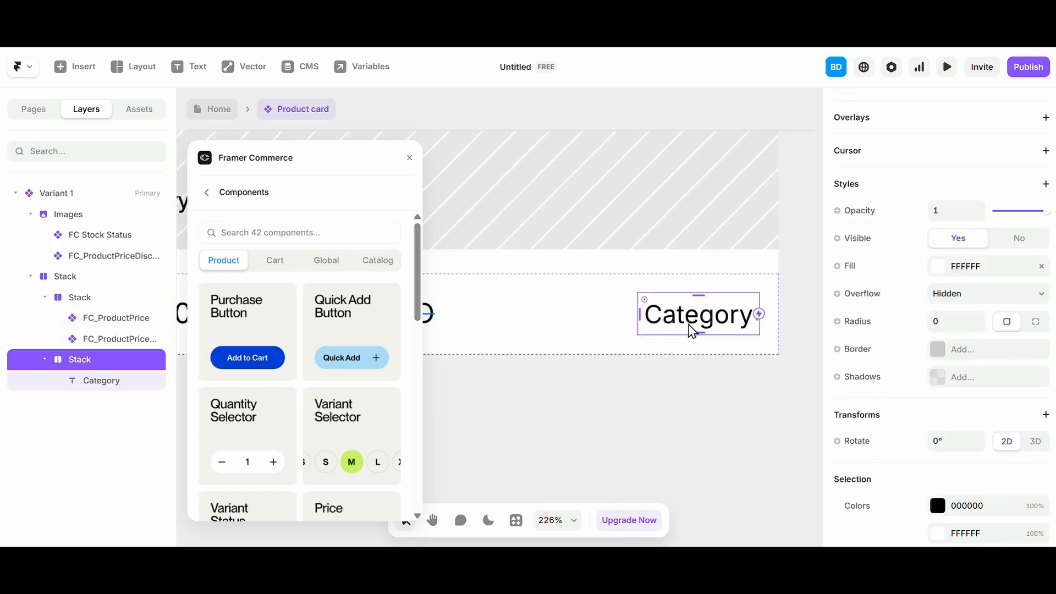
left_click(946, 267)
type("000000")
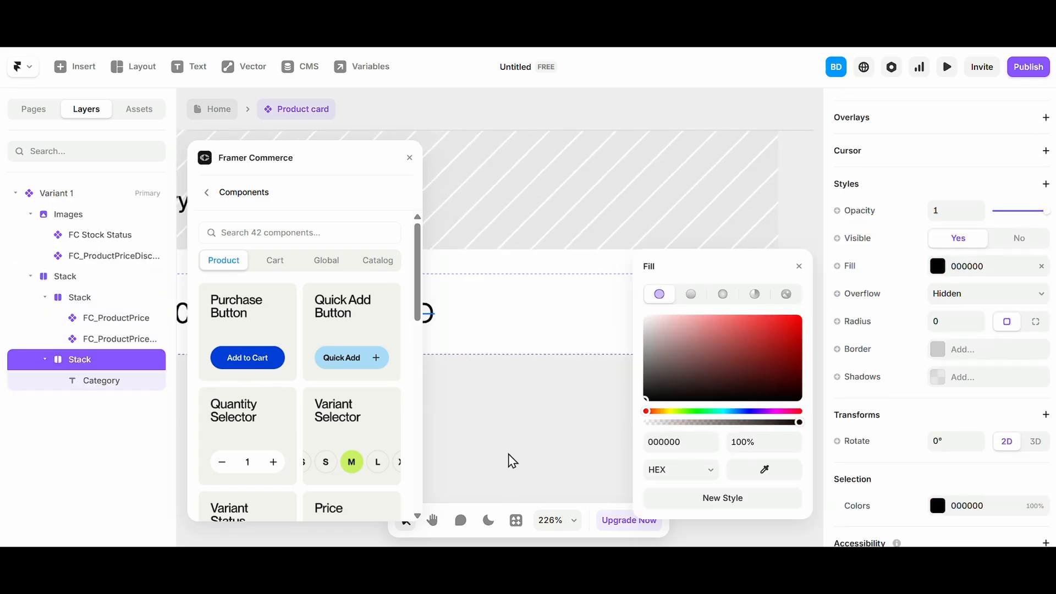
left_click(557, 405)
Step: Change the Category text's color to white (FFFFFF)
double_click(635, 312)
left_click(949, 424)
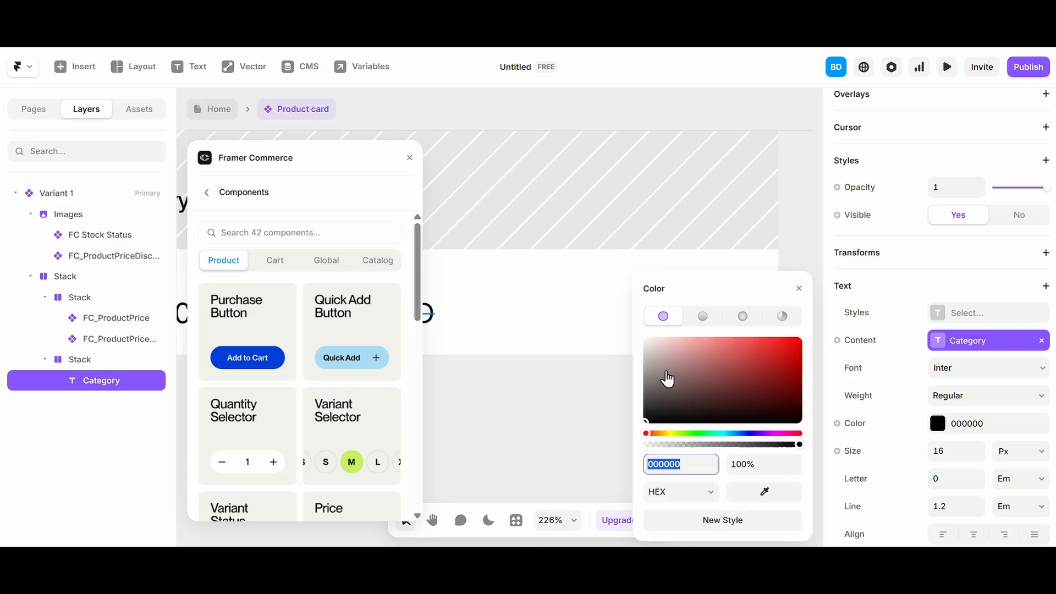
left_click_drag(667, 373, 625, 325)
left_click(556, 426)
Step: Set the Category stack's corner radius to 8 and its padding to 8
double_click(641, 329)
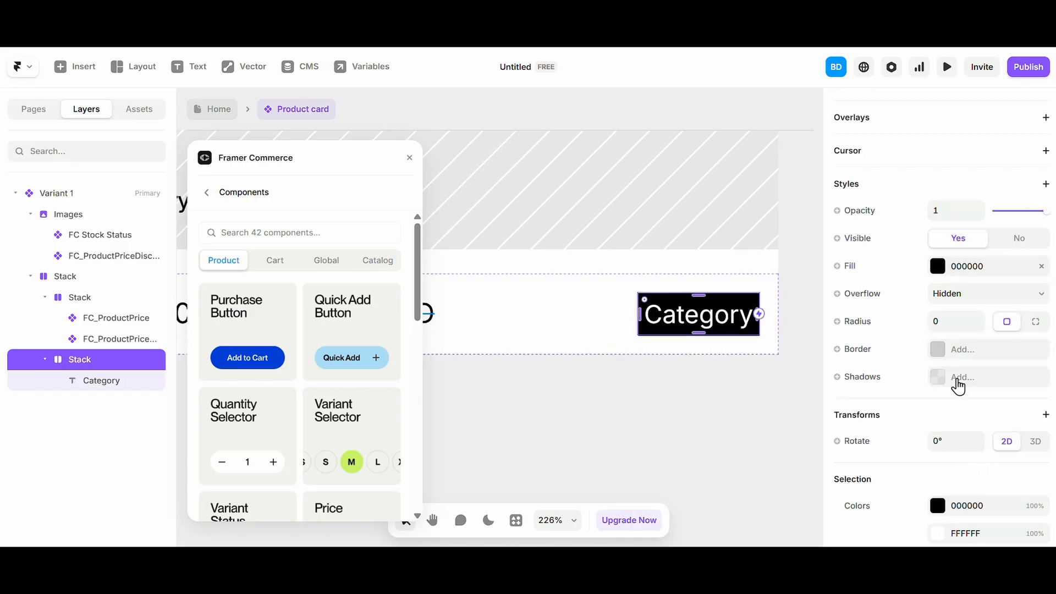
left_click(955, 322)
type("12")
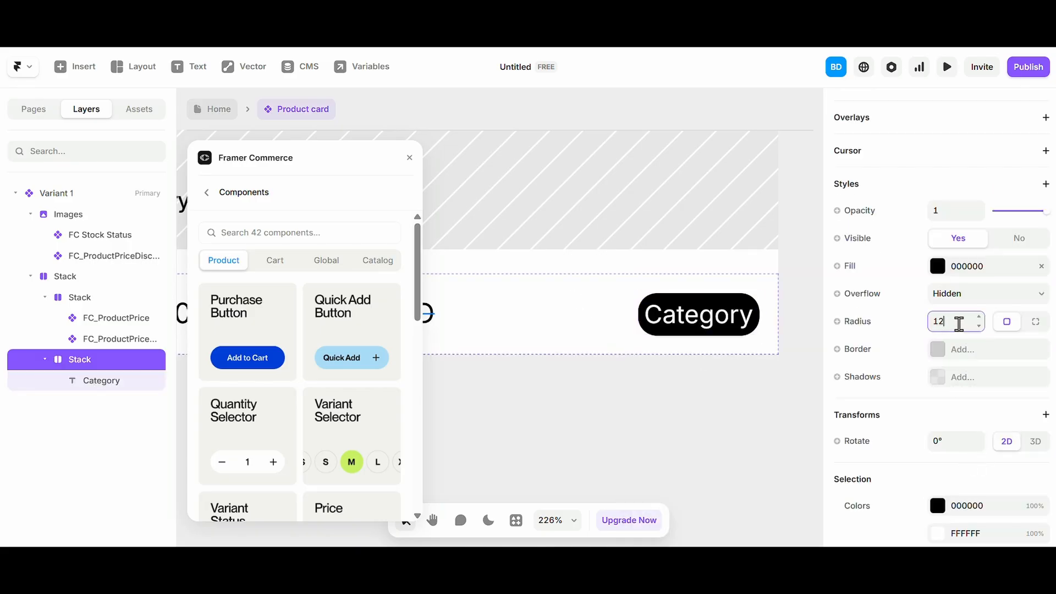
left_click(979, 327)
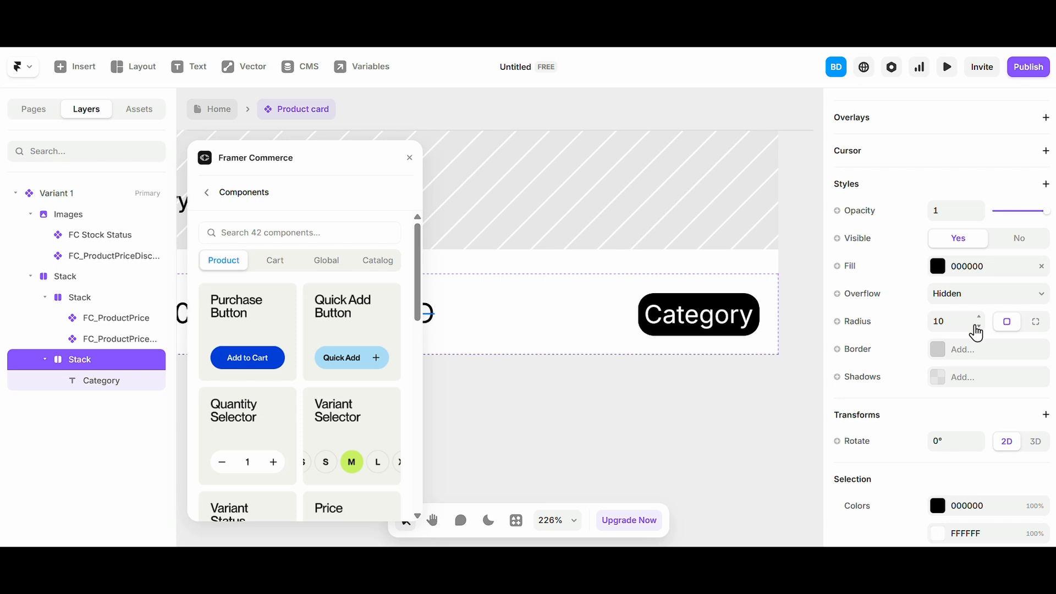
scroll(941, 311, "up", 5)
left_click(942, 320)
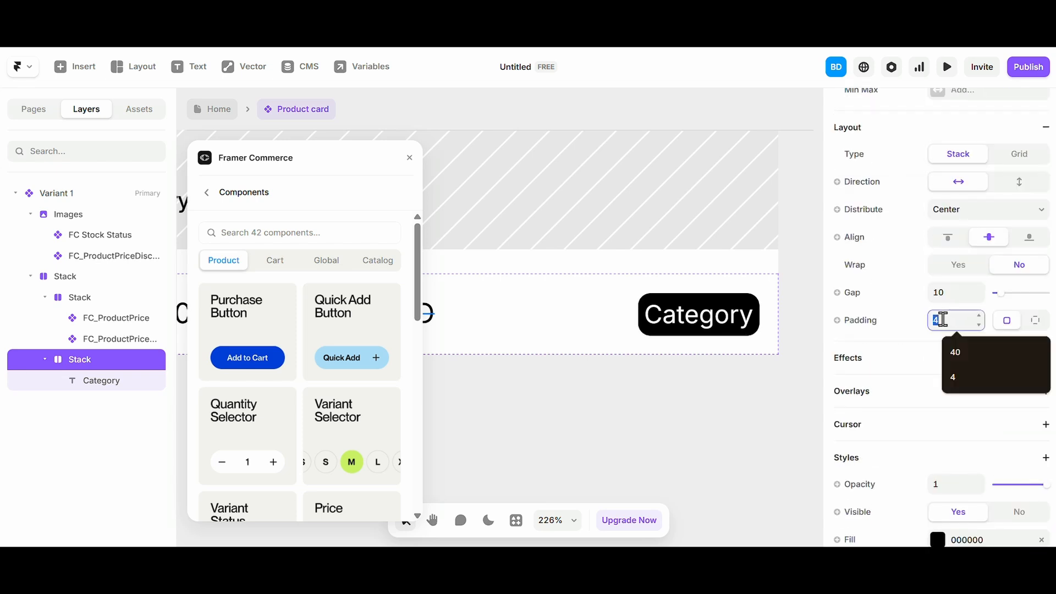
type("9")
left_click(615, 386)
scroll(615, 385, "down", 5)
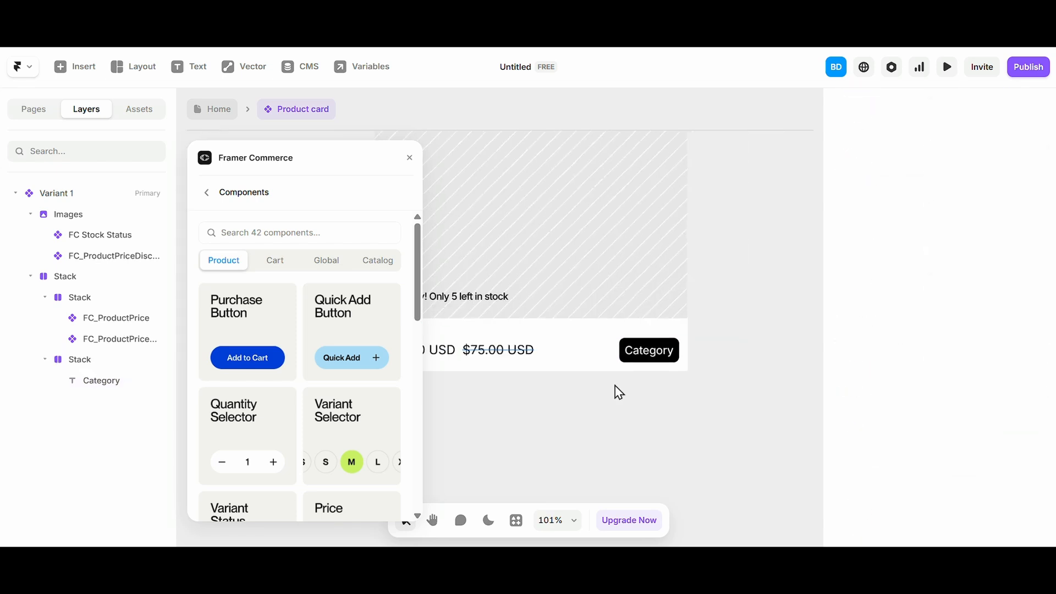
Step: Make the Category stack's visibility conditional on the Category variable with the Is Set condition
scroll(615, 386, "down", 3)
left_click(641, 362)
scroll(484, 370, "up", 5)
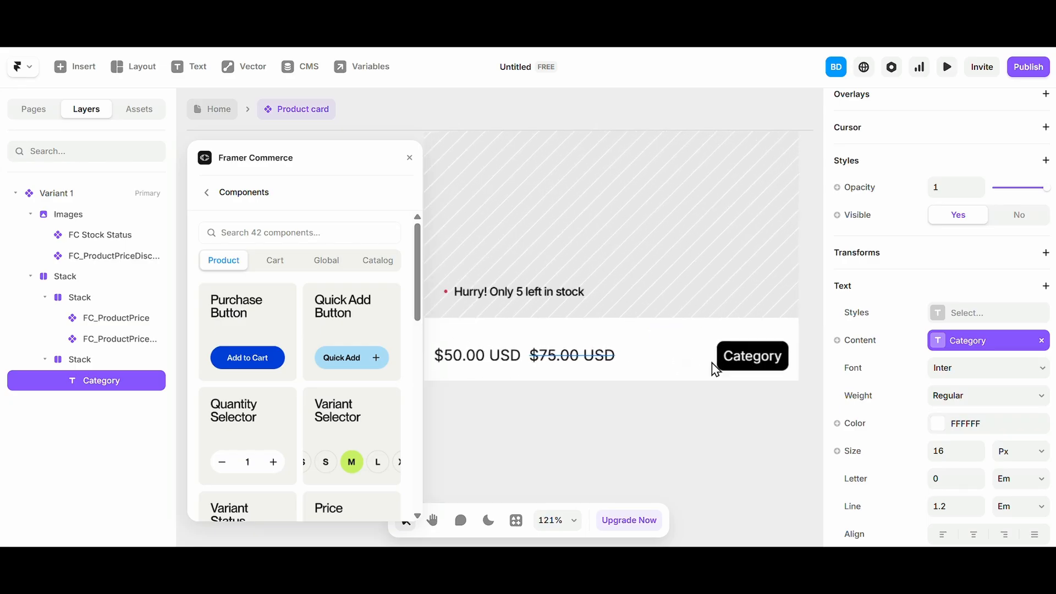
scroll(715, 370, "up", 3)
key("Escape")
scroll(918, 317, "up", 5)
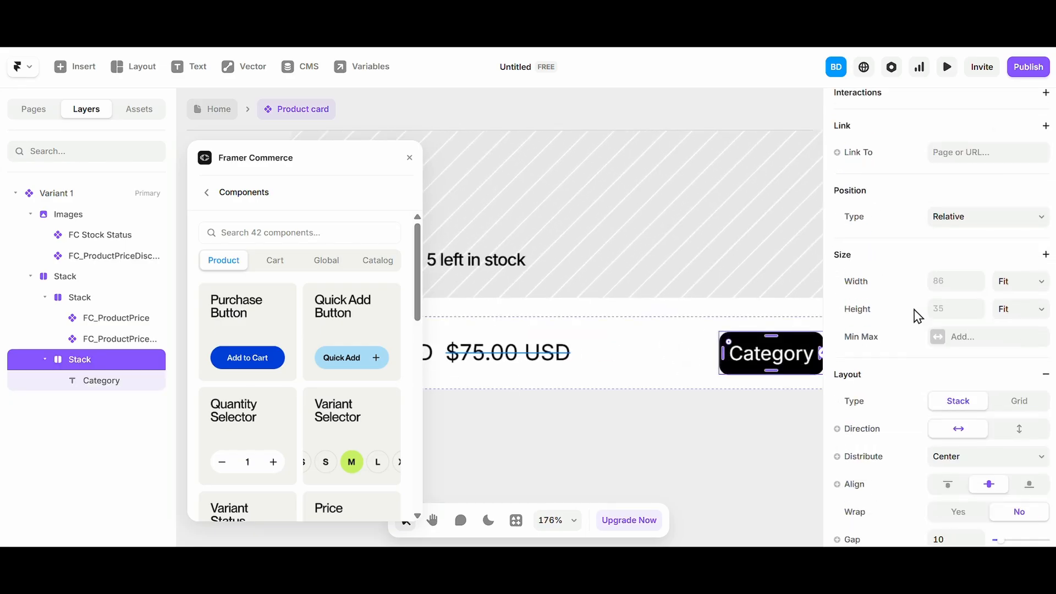
scroll(918, 316, "down", 10)
left_click(863, 290)
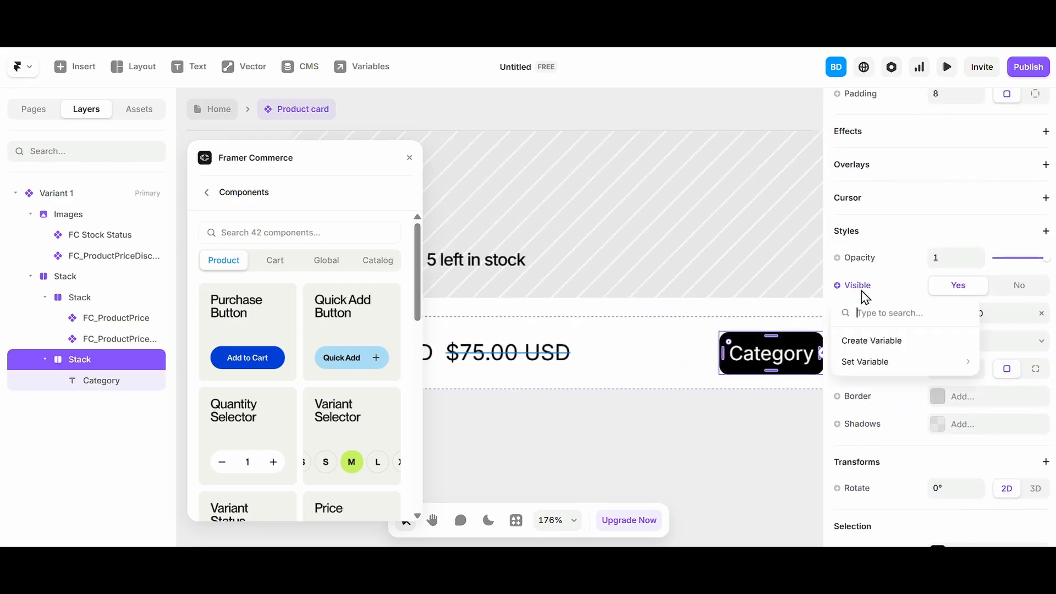
mouse_move(869, 362)
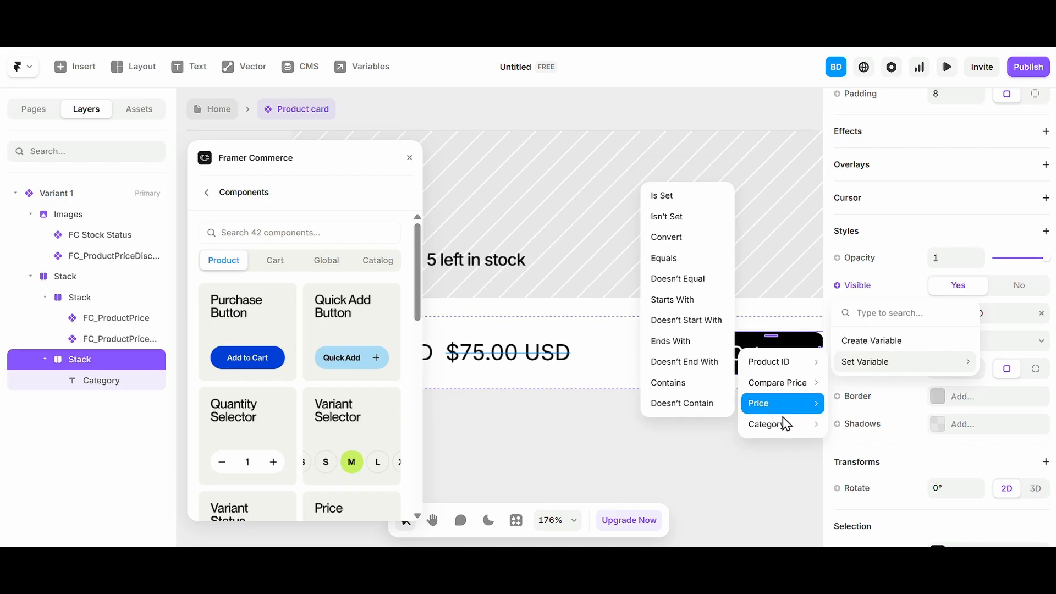
mouse_move(784, 425)
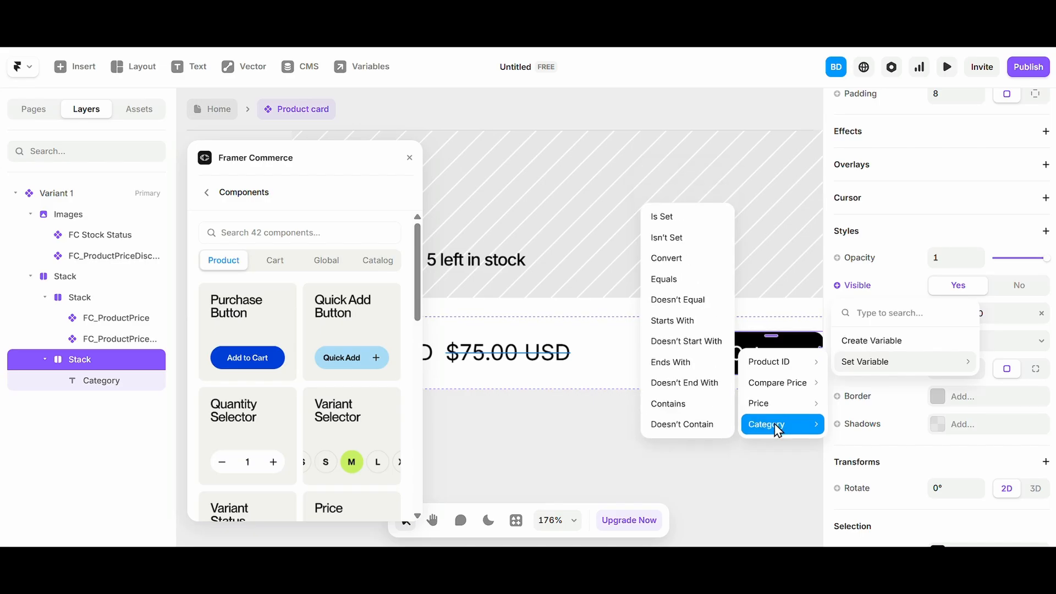
left_click(681, 227)
left_click(731, 396)
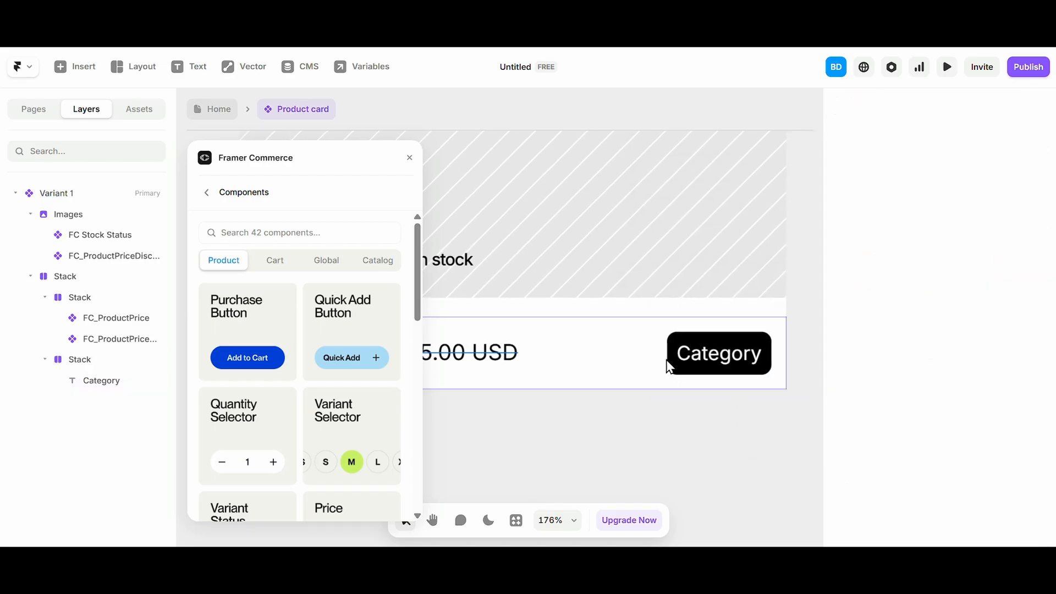
Step: Inspect the Category stack's visibility condition and its appearance in the card's price row
left_click(670, 358)
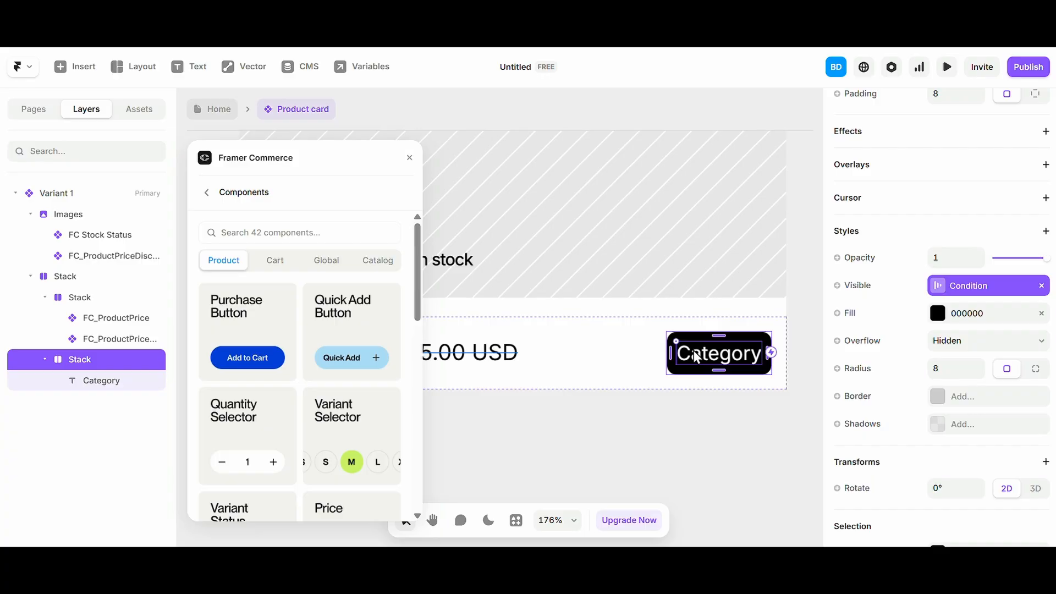
scroll(713, 354, "down", 6)
left_click(638, 376)
left_click(679, 360)
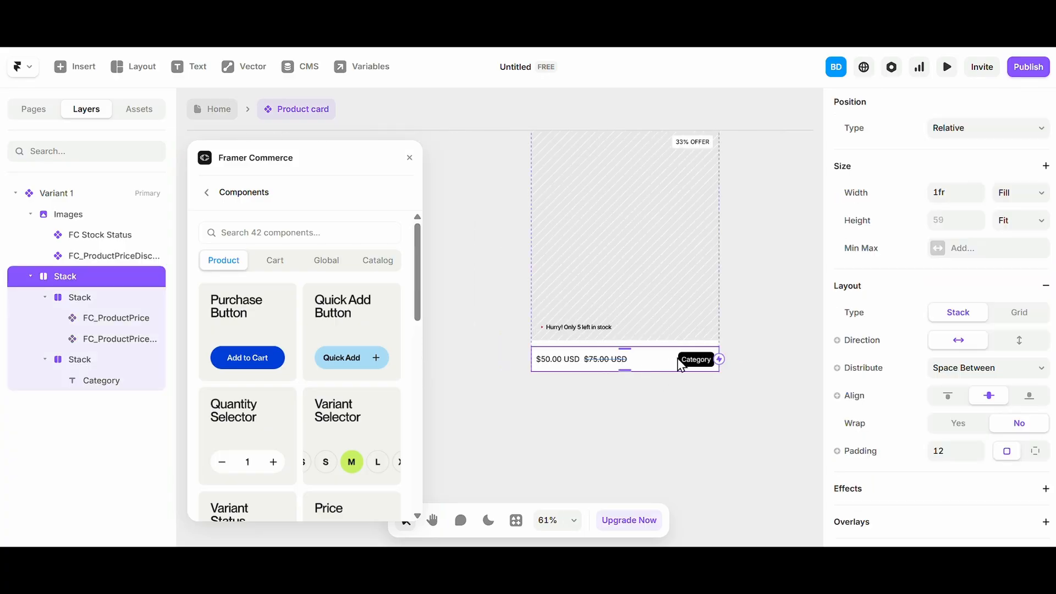
left_click(683, 364)
scroll(701, 356, "up", 5)
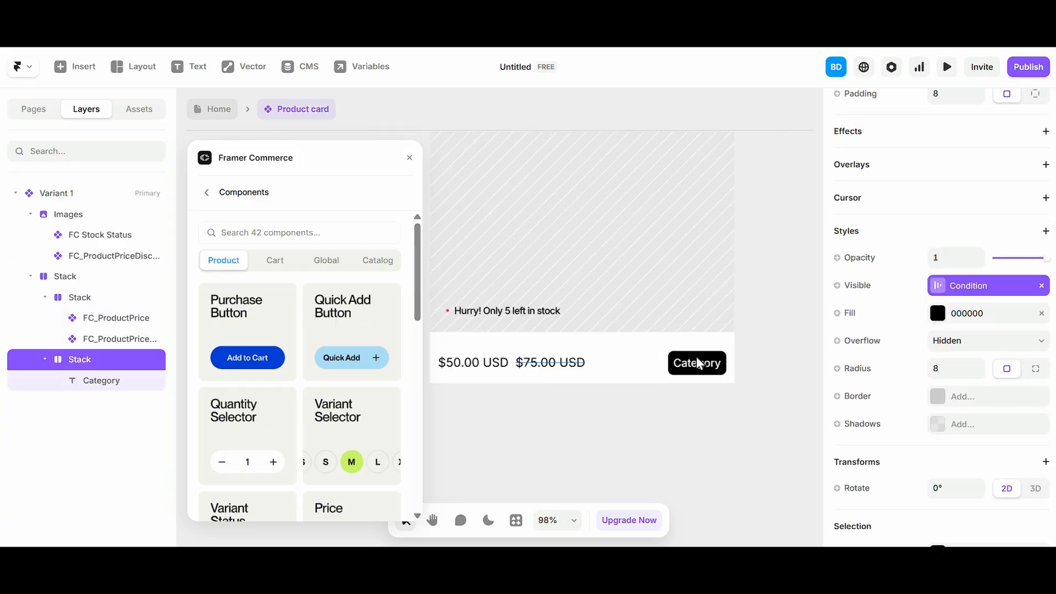
scroll(663, 428, "down", 2)
scroll(662, 428, "down", 4)
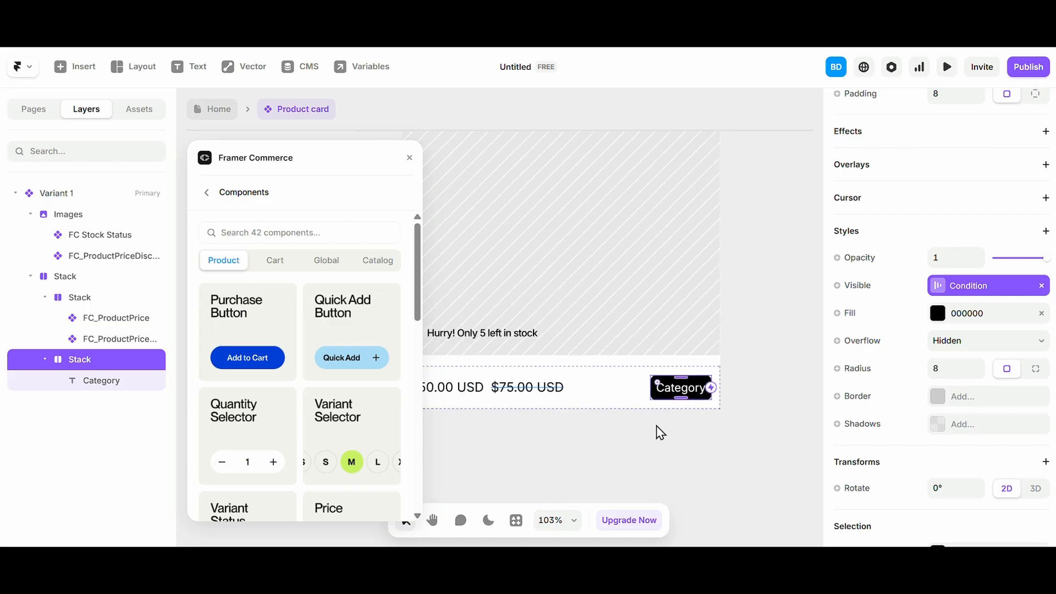
scroll(701, 346, "up", 1)
Step: Browse the Framer Commerce Product components and examine the finished product grid on the reference Home page
scroll(369, 459, "down", 2)
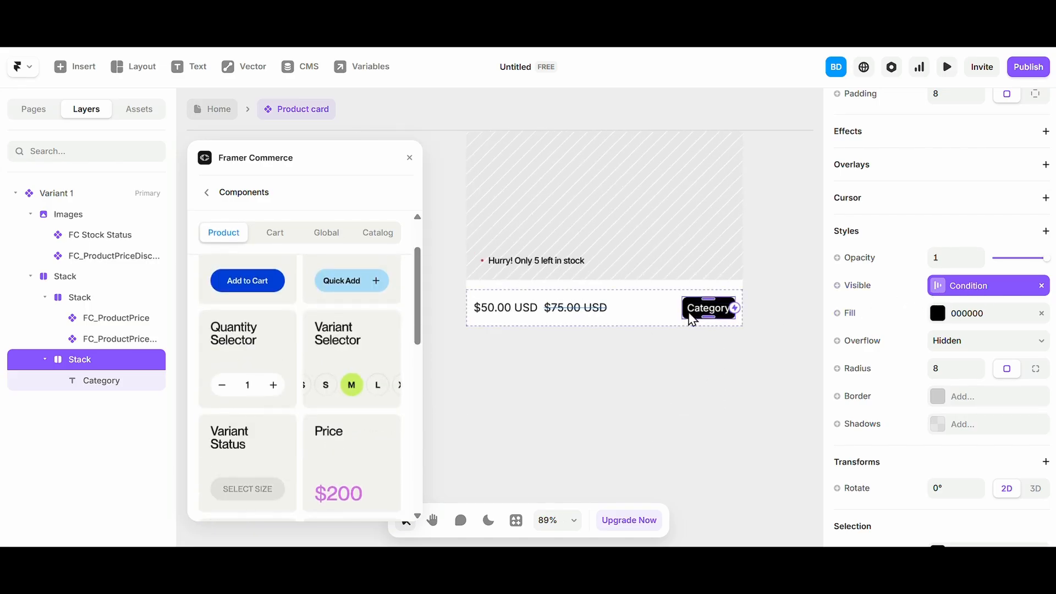
scroll(275, 424, "down", 3)
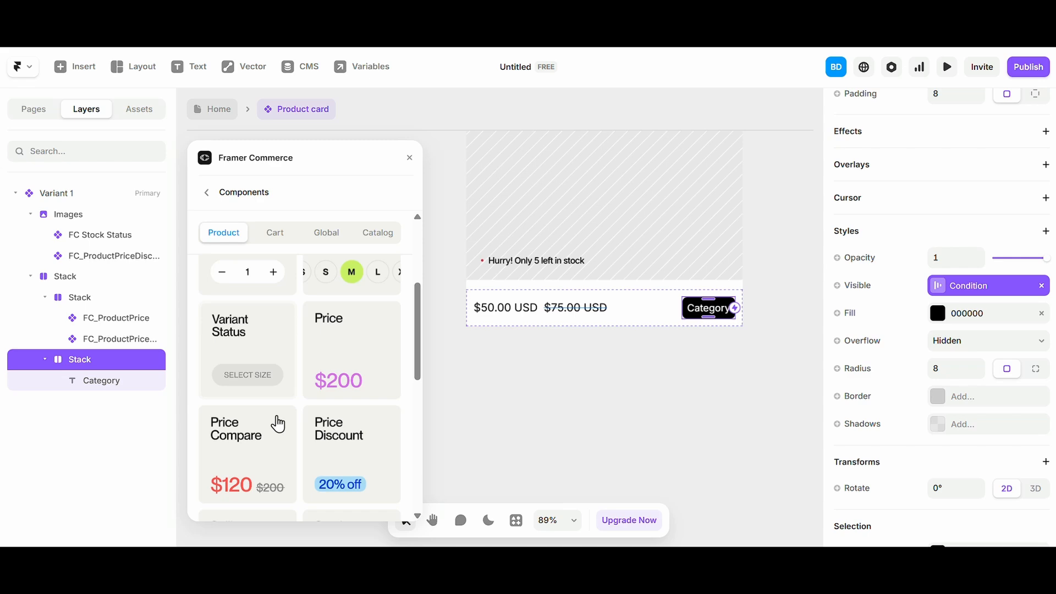
scroll(277, 423, "down", 5)
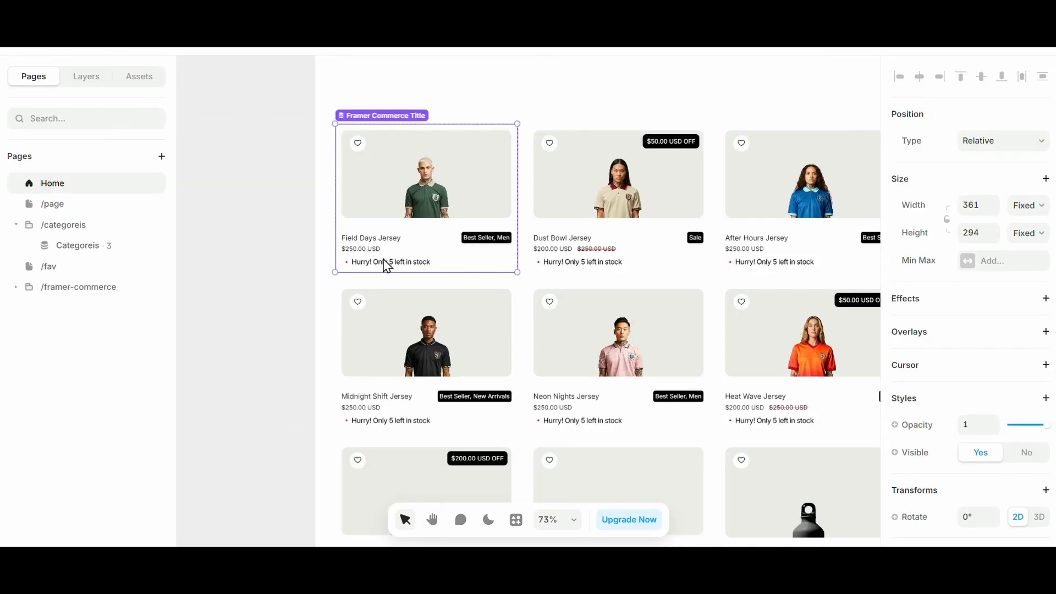
scroll(349, 245, "up", 4)
scroll(353, 231, "up", 2)
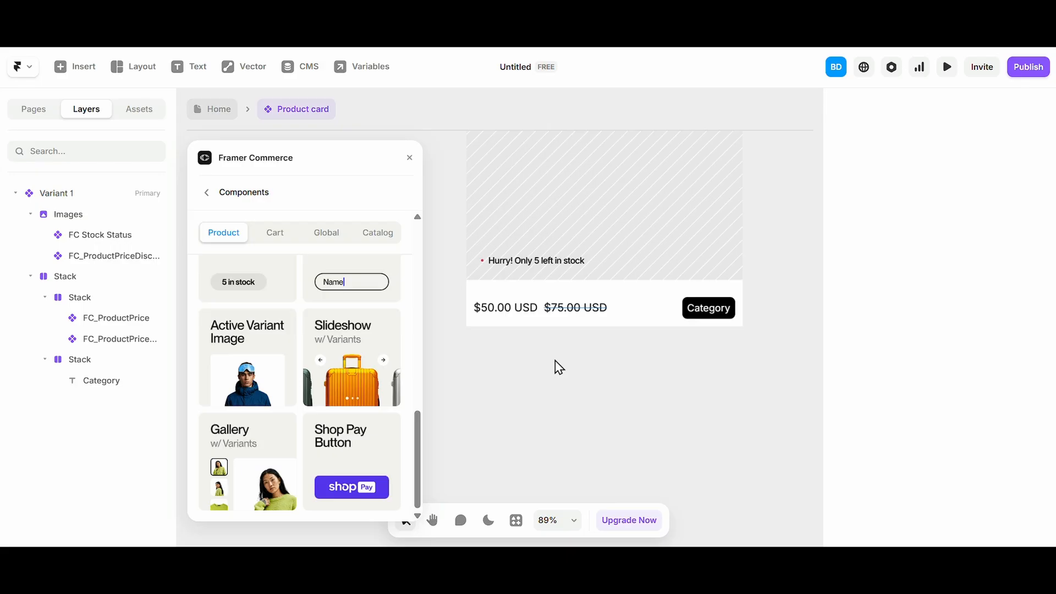
Step: Examine the product card's discount badge and browse the Cart and Global components of Framer Commerce
scroll(556, 361, "down", 5)
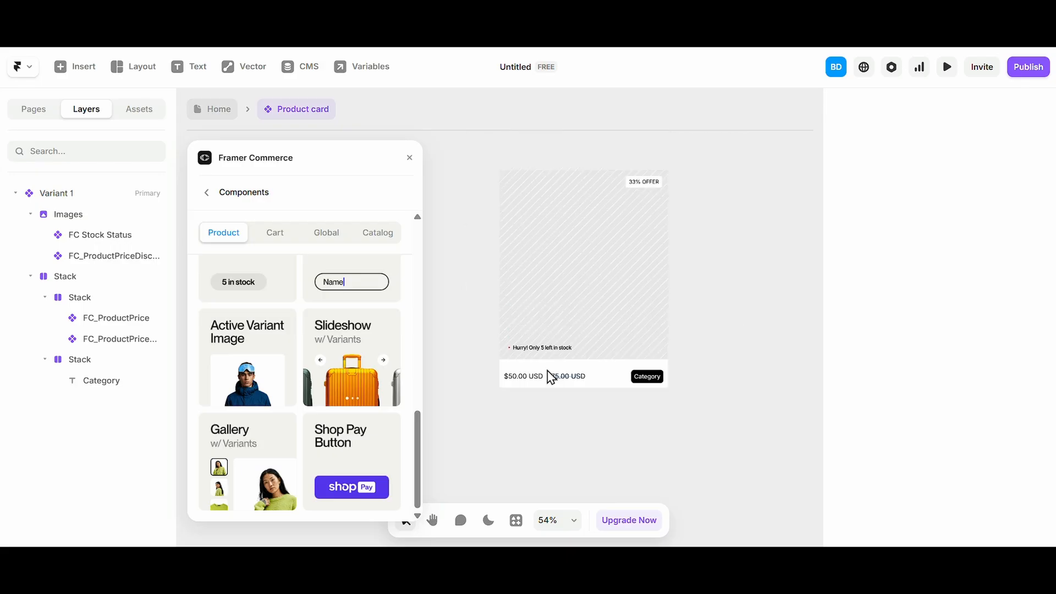
scroll(498, 199, "up", 3)
left_click(532, 203)
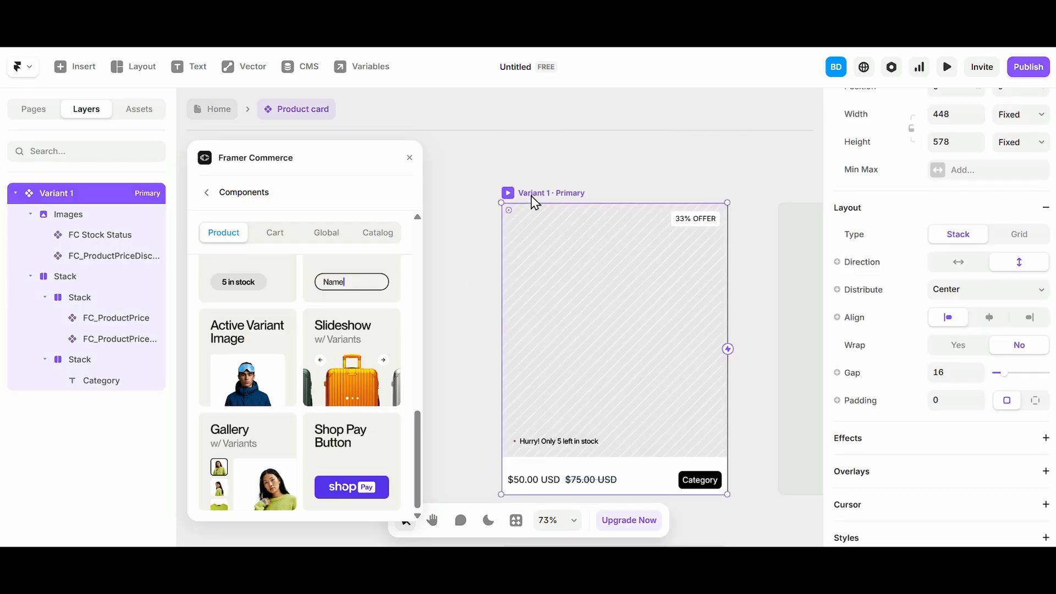
left_click(697, 219)
scroll(932, 233, "up", 4)
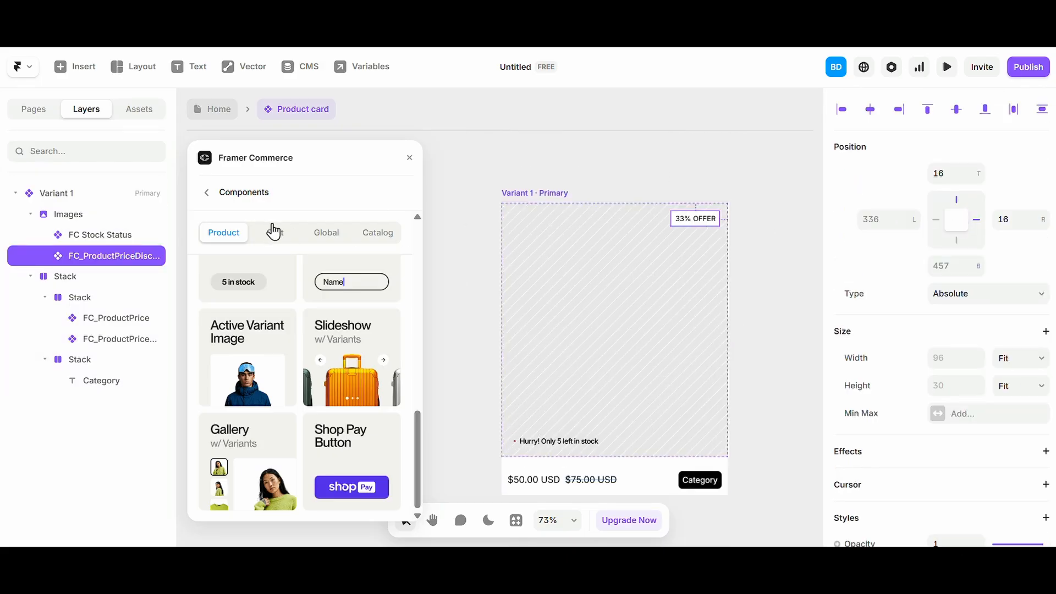
left_click(273, 231)
scroll(245, 404, "down", 3)
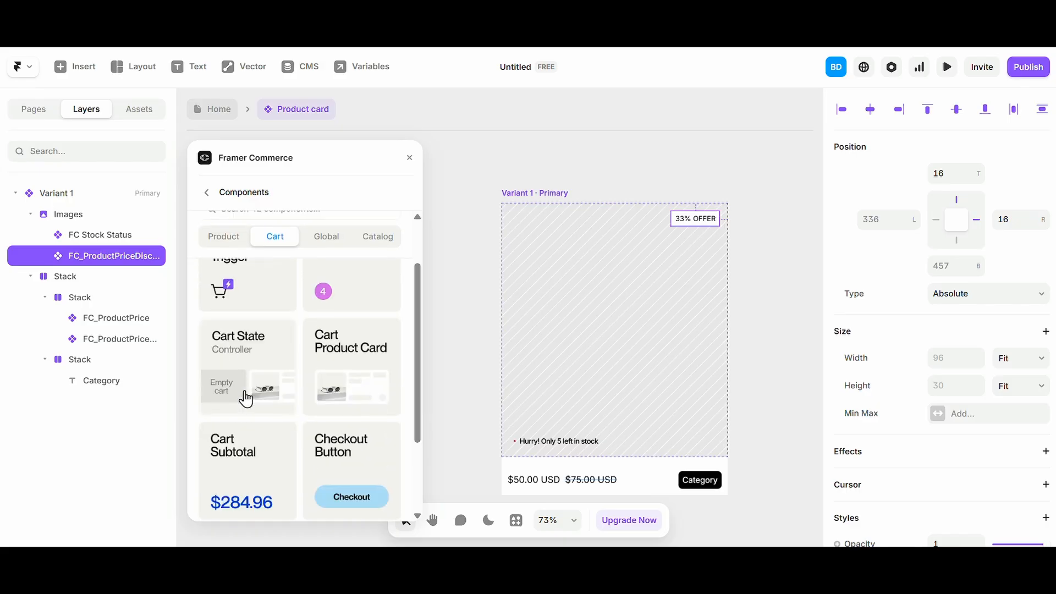
left_click(336, 234)
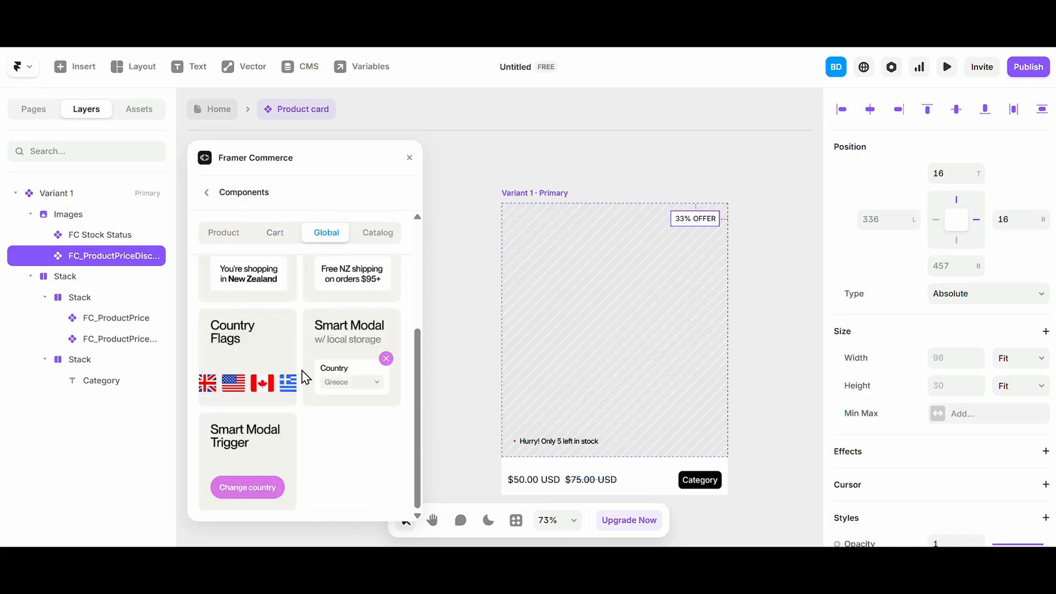
scroll(326, 350, "up", 3)
Step: Insert the Favorite Button component from the Framer Commerce Catalog components
left_click(378, 261)
scroll(307, 402, "down", 3)
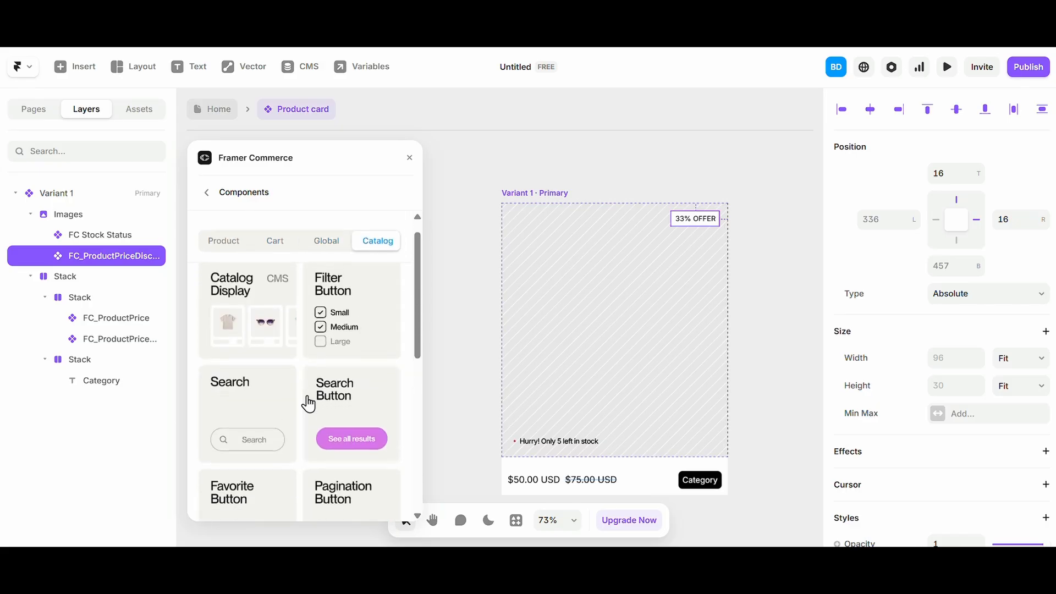
left_click(229, 361)
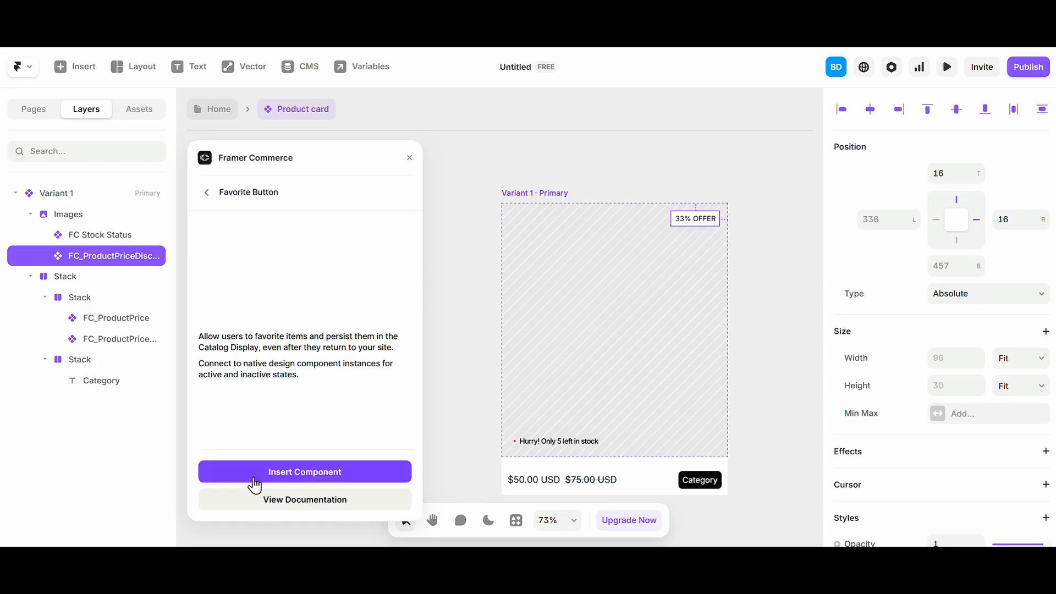
left_click(286, 479)
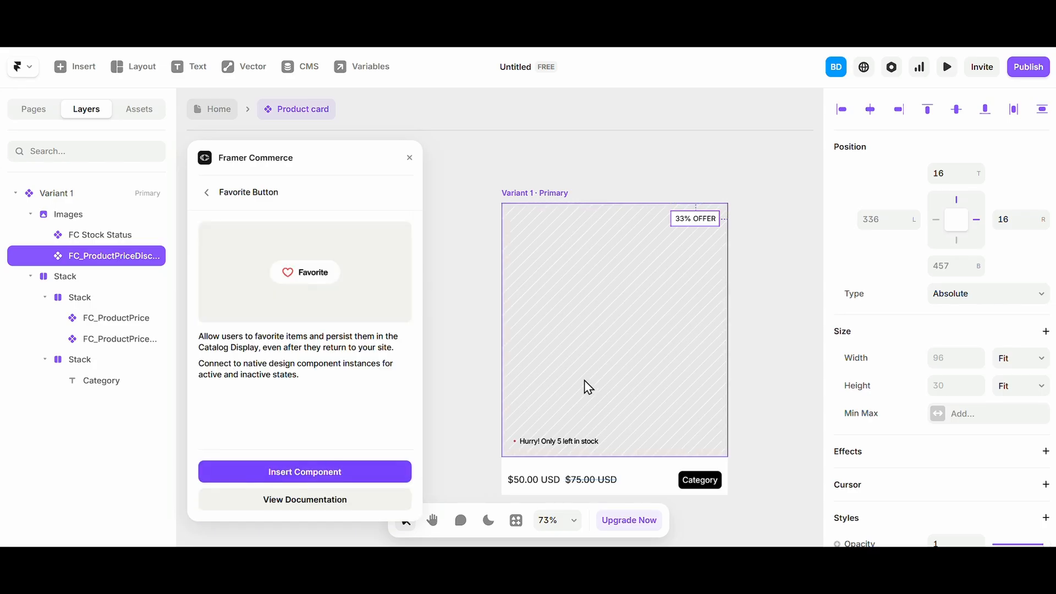
Step: Place the favorites button inside the card's Images layer, about 38 px from its left edge and 21 px from its top edge
scroll(589, 205, "up", 3)
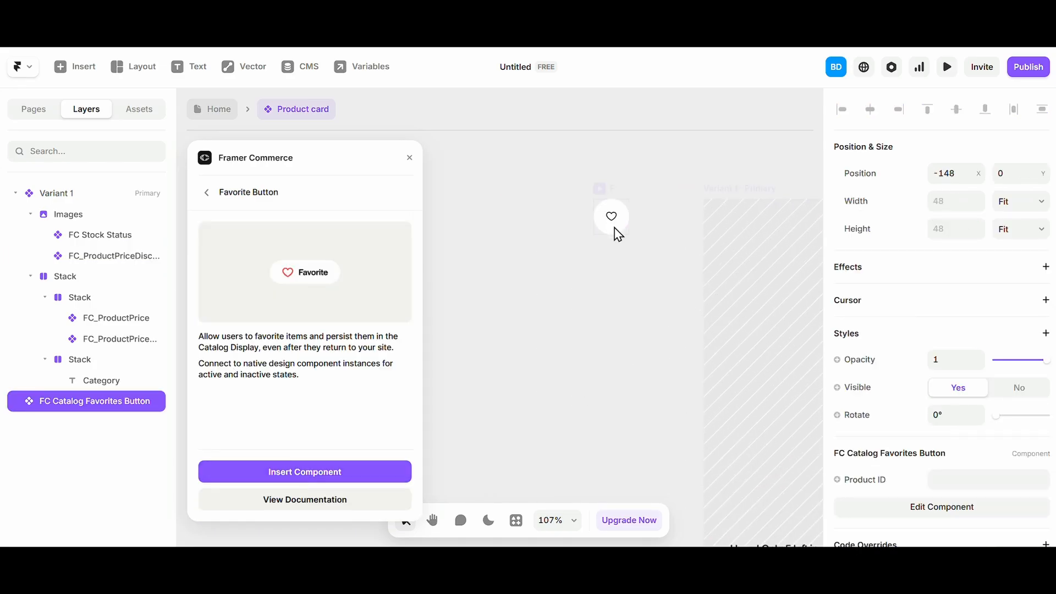
scroll(712, 302, "right", 2)
left_click_drag(550, 220, 690, 236)
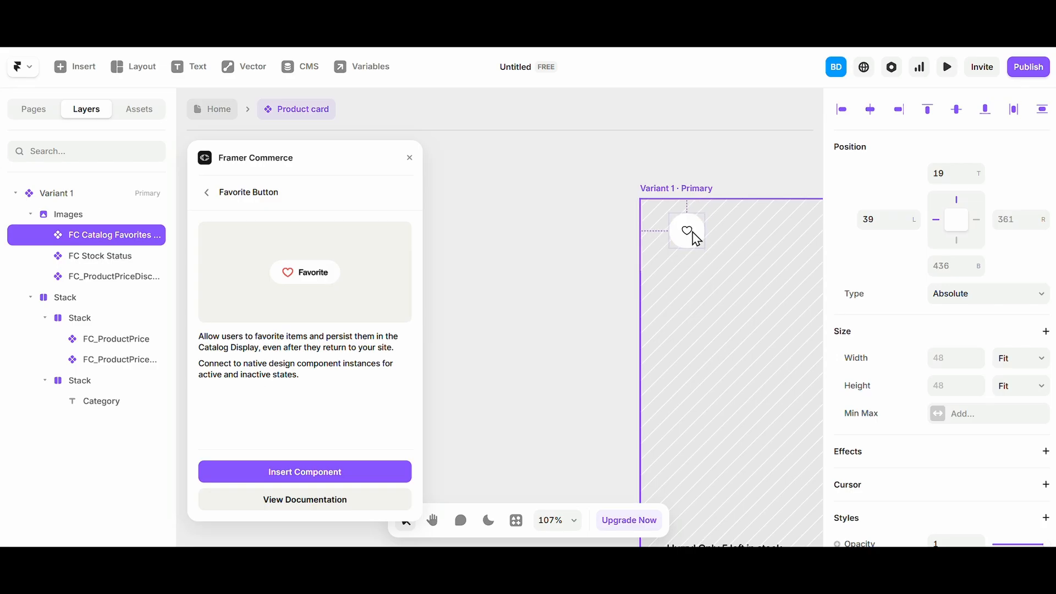
double_click(688, 233)
left_click(491, 191)
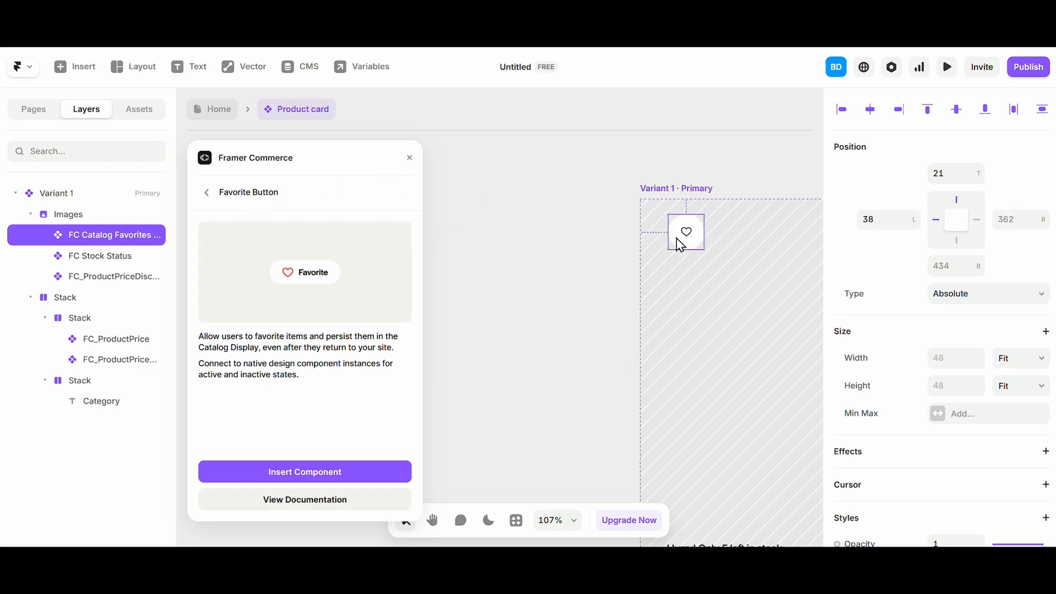
Step: Unlink and replace all instances of the FC Catalog Favorites Button component to edit it
scroll(927, 448, "down", 4)
left_click(899, 486)
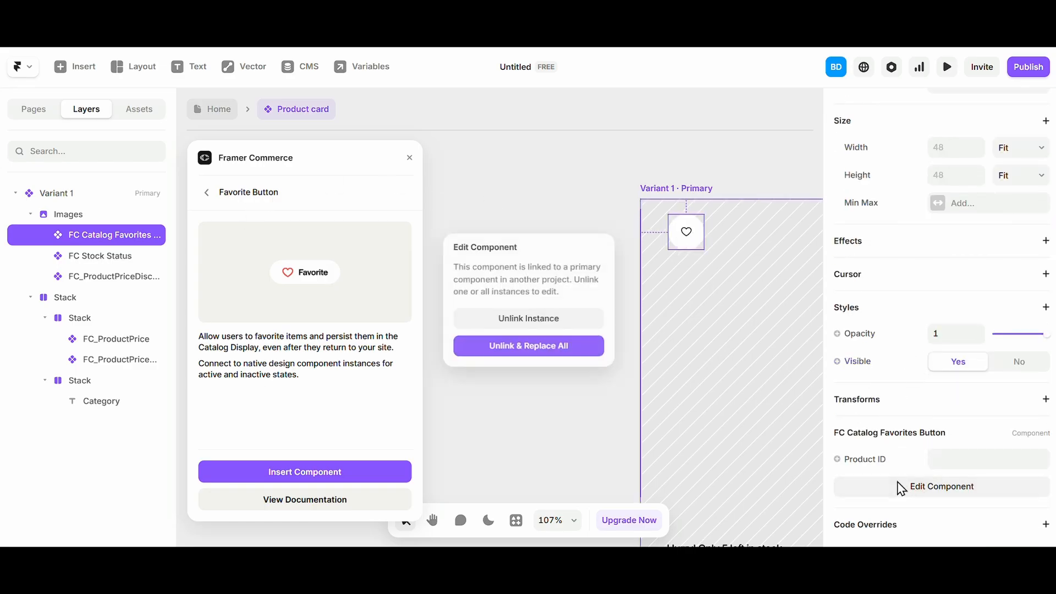
left_click(538, 350)
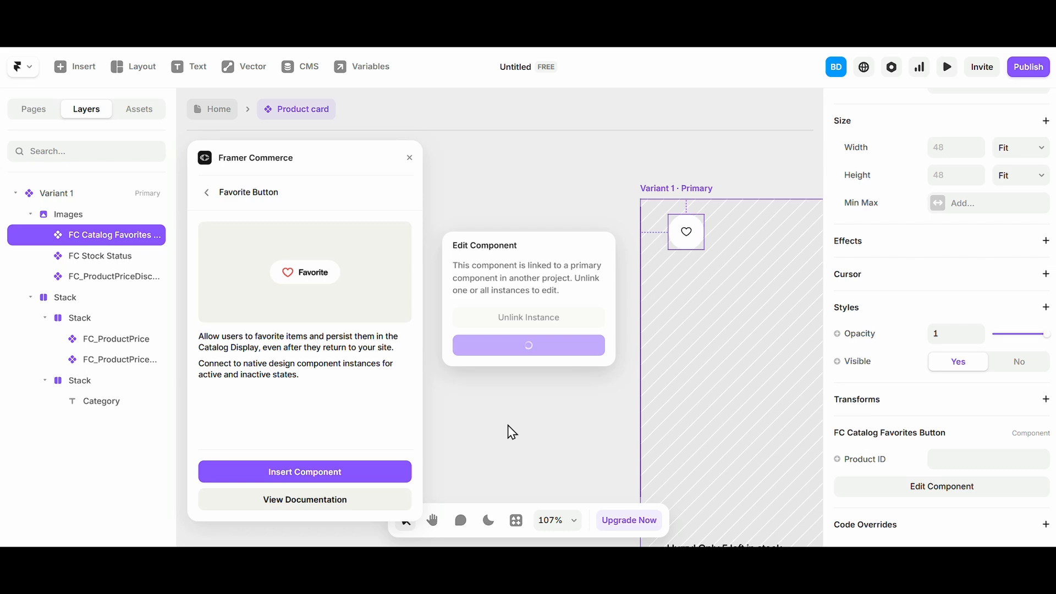
scroll(490, 321, "left", 3)
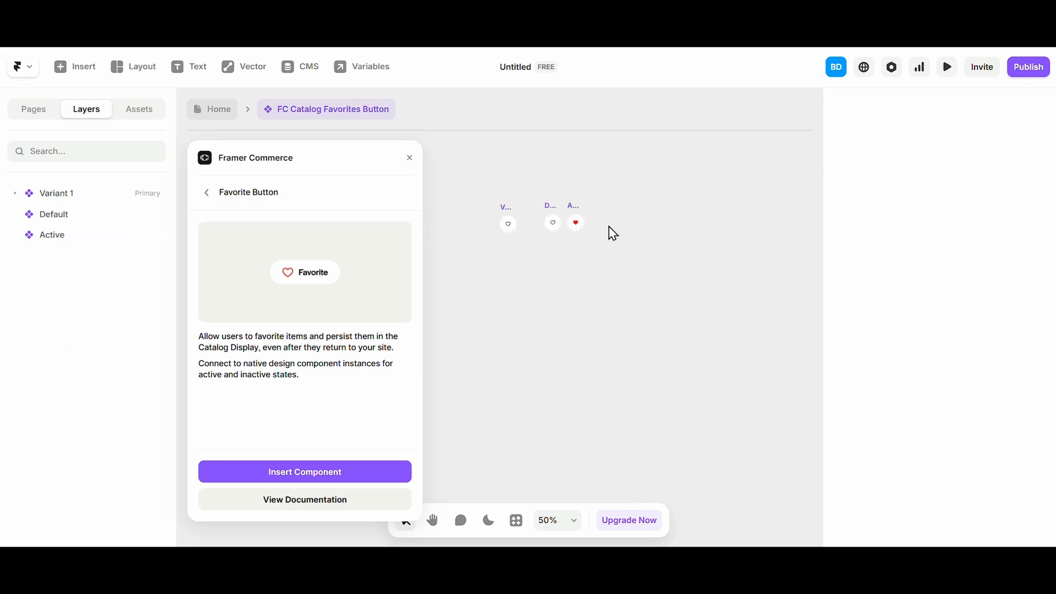
Step: Inspect the FC_CatalogFavoriteButton layer in Variant 1, including its Product ID, Default State and Active State settings
scroll(550, 214, "up", 5)
scroll(517, 226, "left", 2)
double_click(600, 221)
scroll(601, 225, "up", 5)
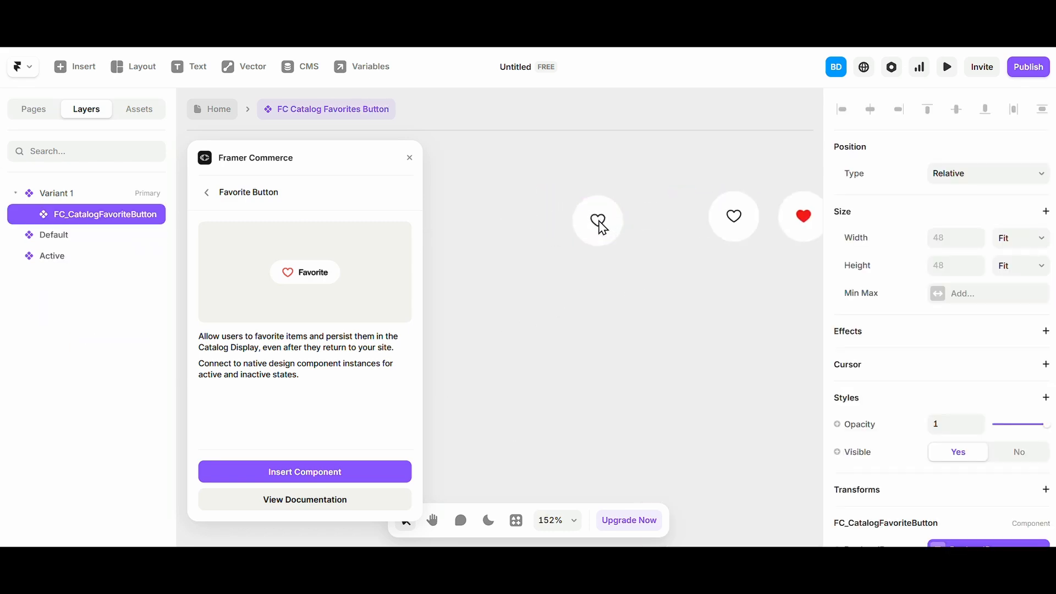
scroll(965, 465, "down", 3)
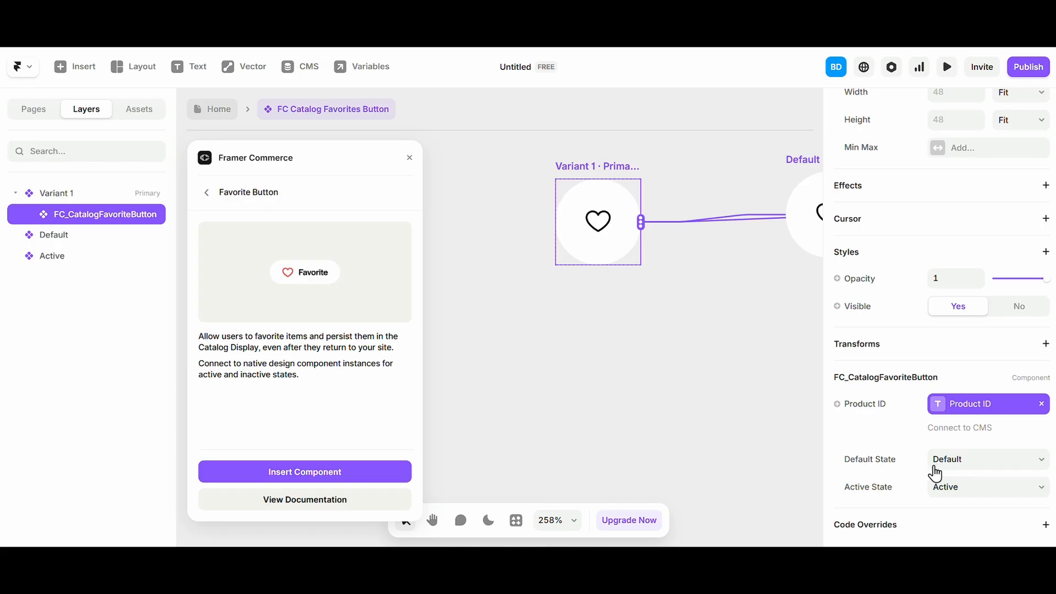
scroll(687, 275, "right", 3)
left_click(668, 237)
left_click(455, 214)
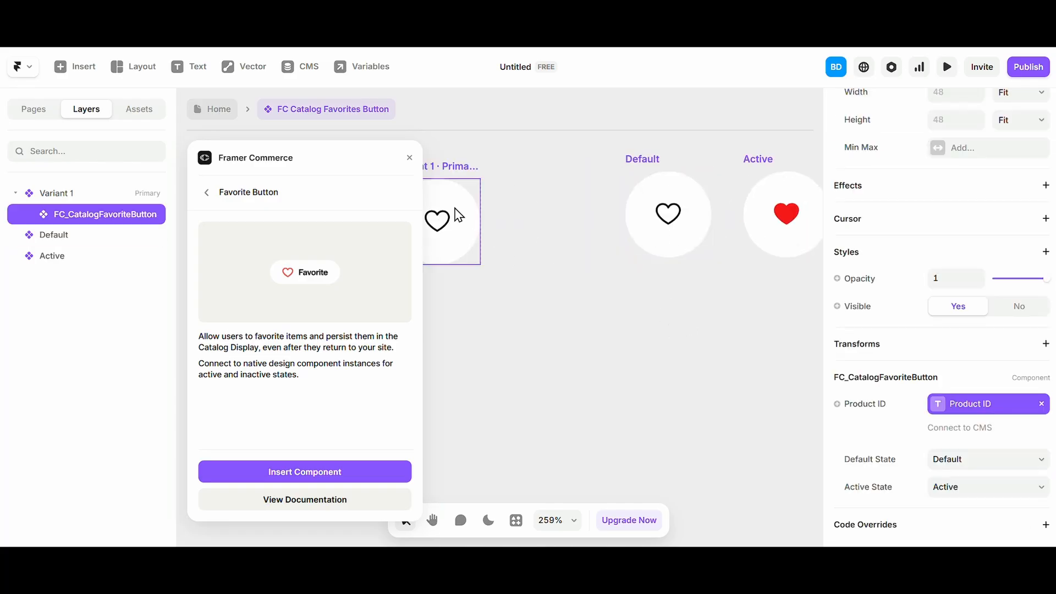
Step: Examine the Default and Active heart buttons and compare them with the states assigned to the FC_CatalogFavoriteButton layer
left_click(204, 192)
left_click(670, 225)
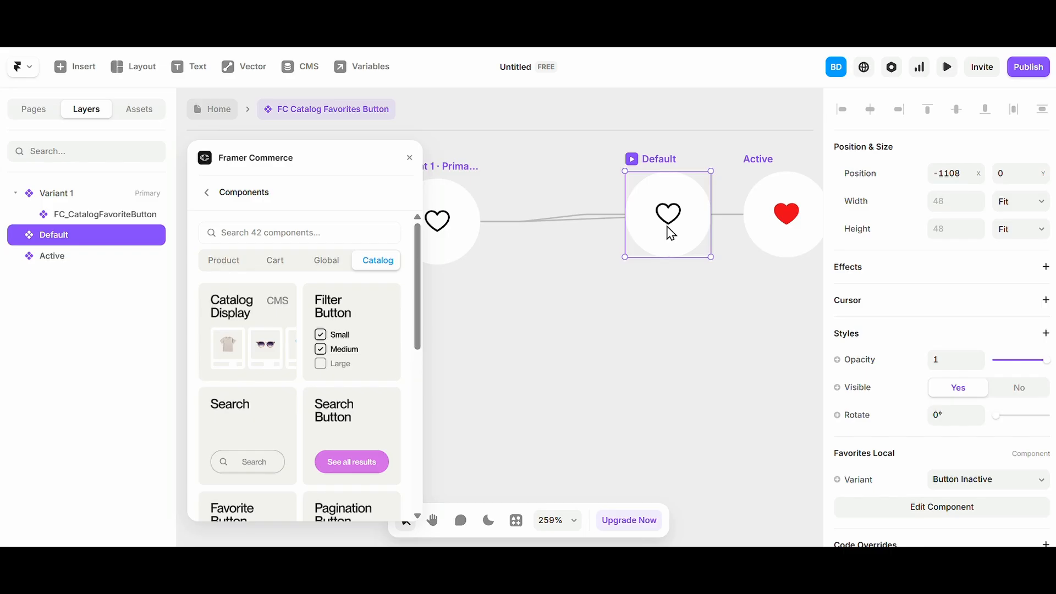
left_click(757, 240)
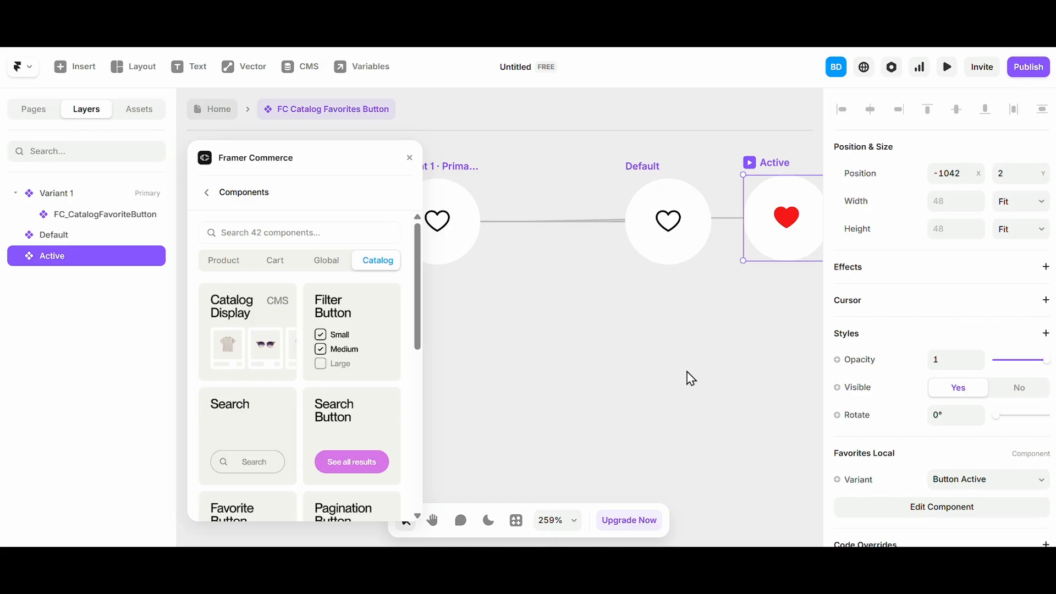
scroll(687, 371, "down", 1)
double_click(674, 237)
left_click(631, 371)
scroll(888, 495, "down", 1)
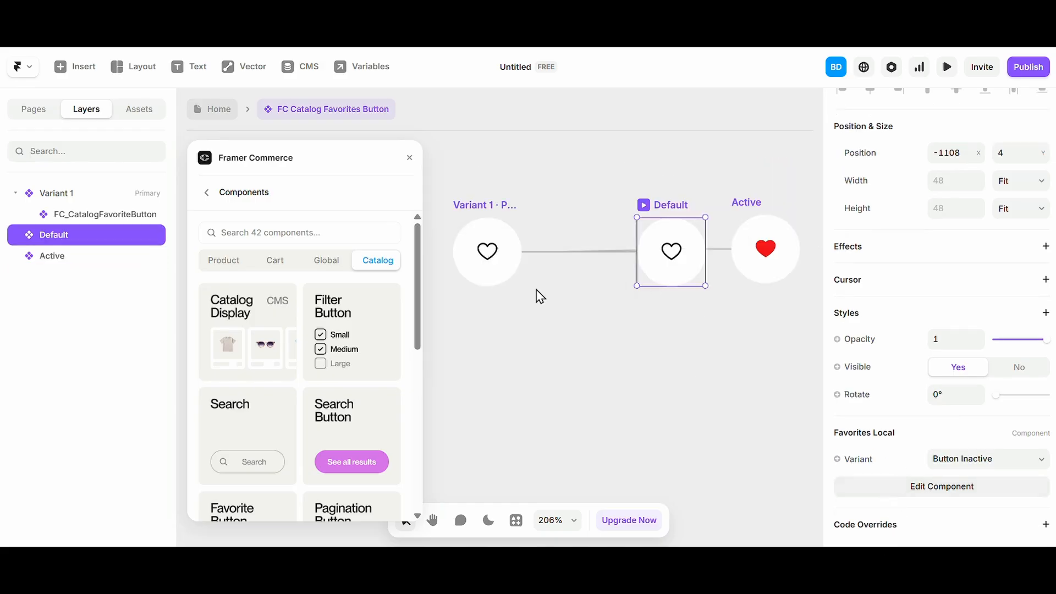
scroll(642, 279, "up", 4)
scroll(605, 269, "left", 3)
left_click(572, 259)
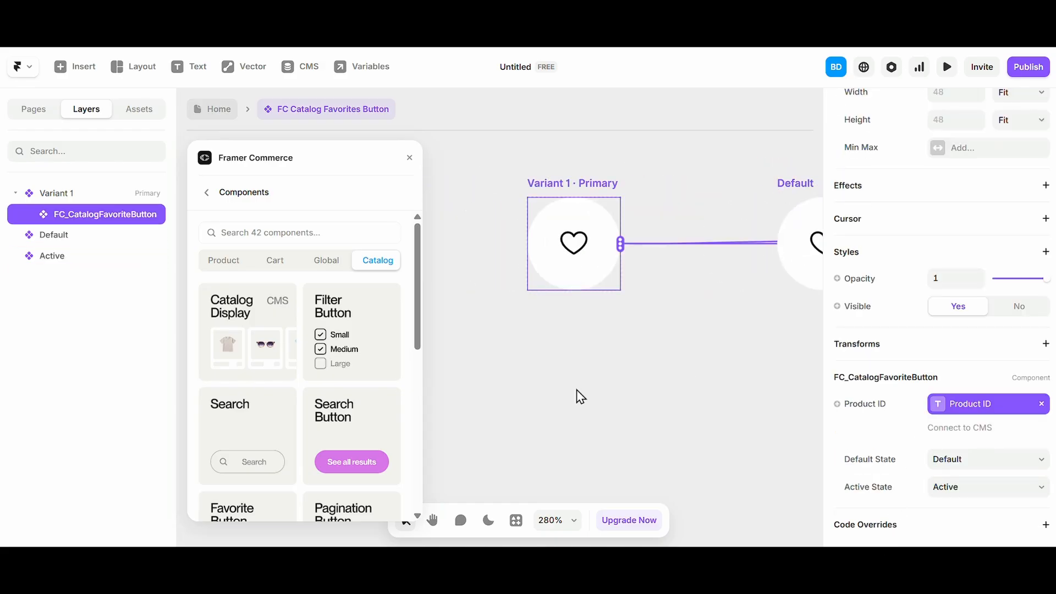
scroll(578, 399, "right", 4)
scroll(599, 281, "down", 3)
scroll(748, 375, "left", 3)
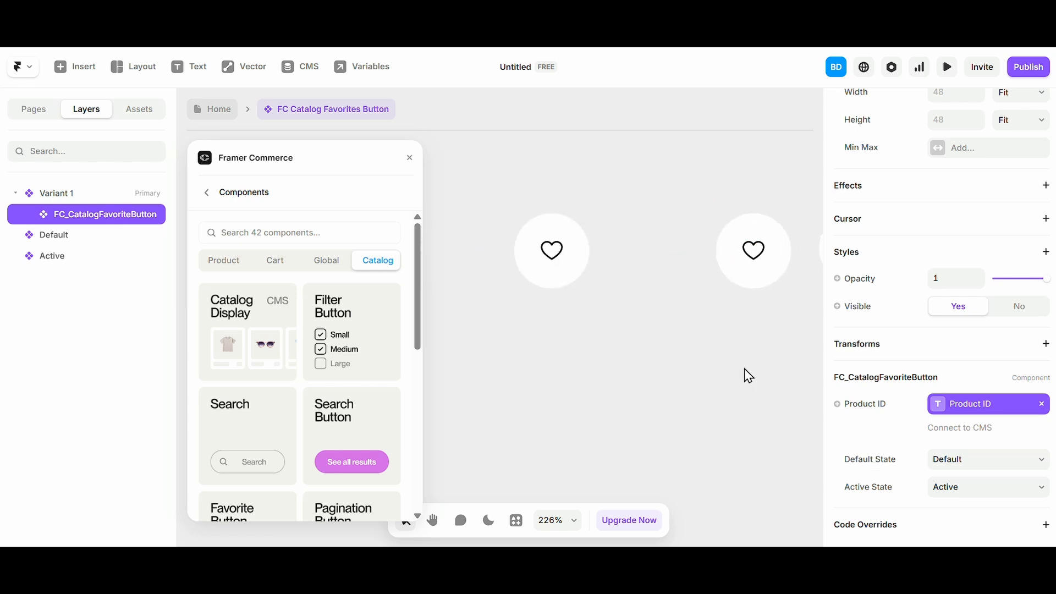
scroll(641, 292, "right", 3)
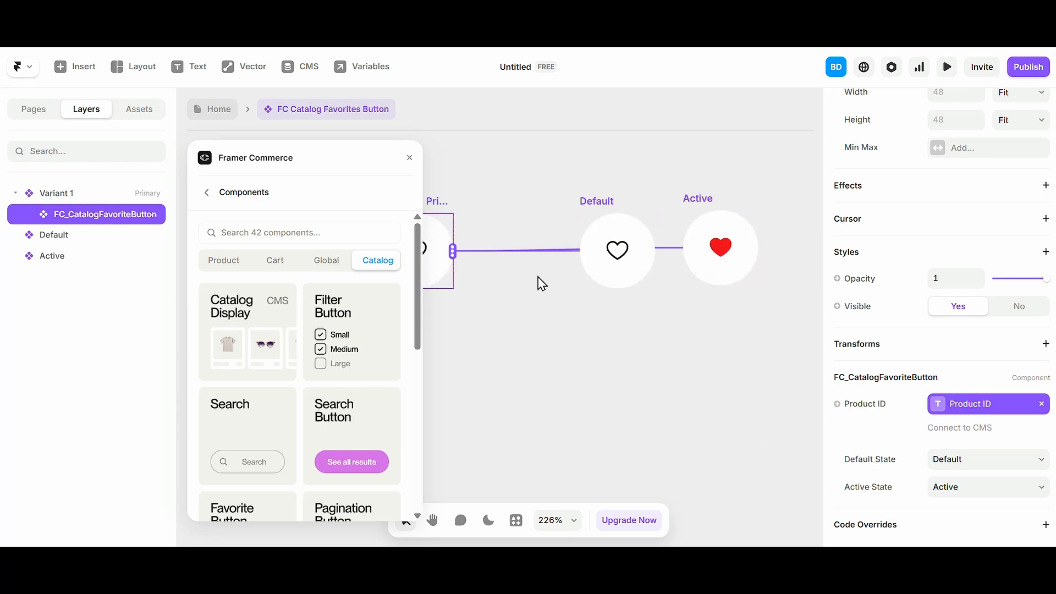
Step: Arrange the Default and Active heart buttons side by side in horizontal alignment
scroll(542, 283, "up", 5)
left_click(512, 282)
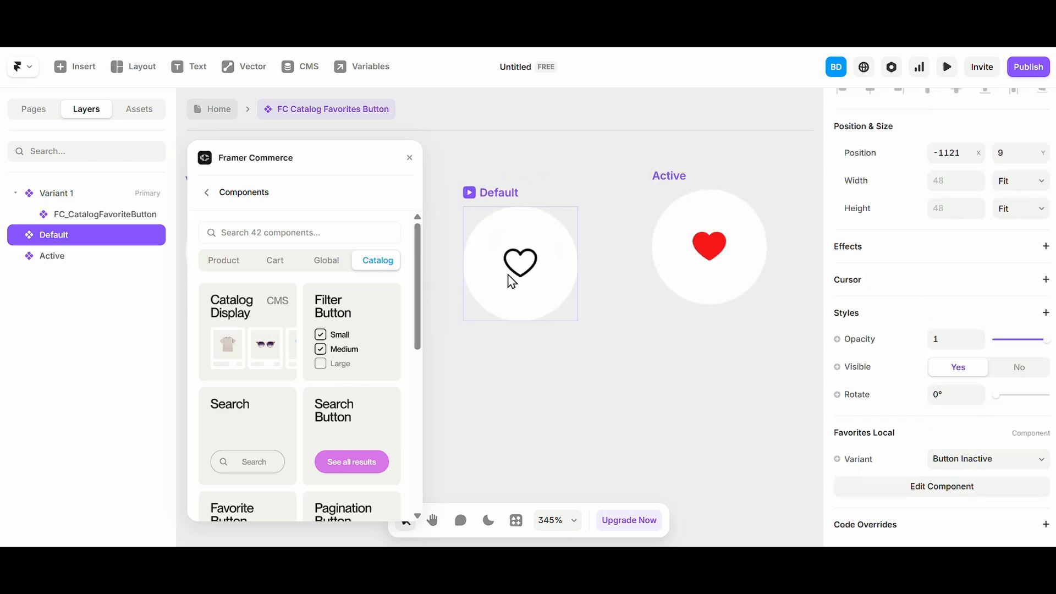
left_click(672, 267)
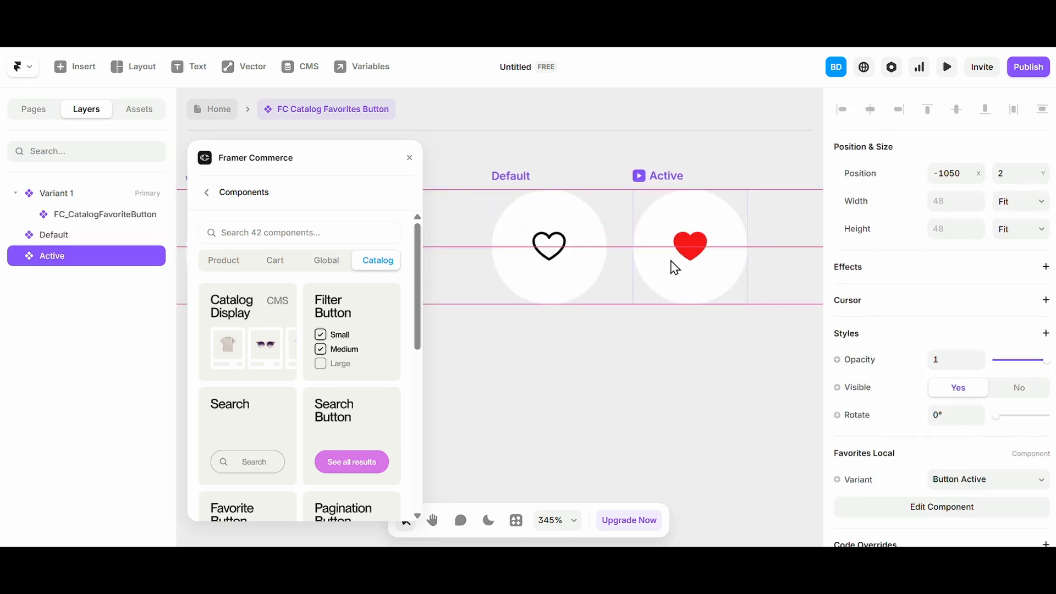
Step: Unlink and replace all instances of the Active heart button's Favorites Local component to edit its variants
double_click(730, 269)
left_click(594, 346)
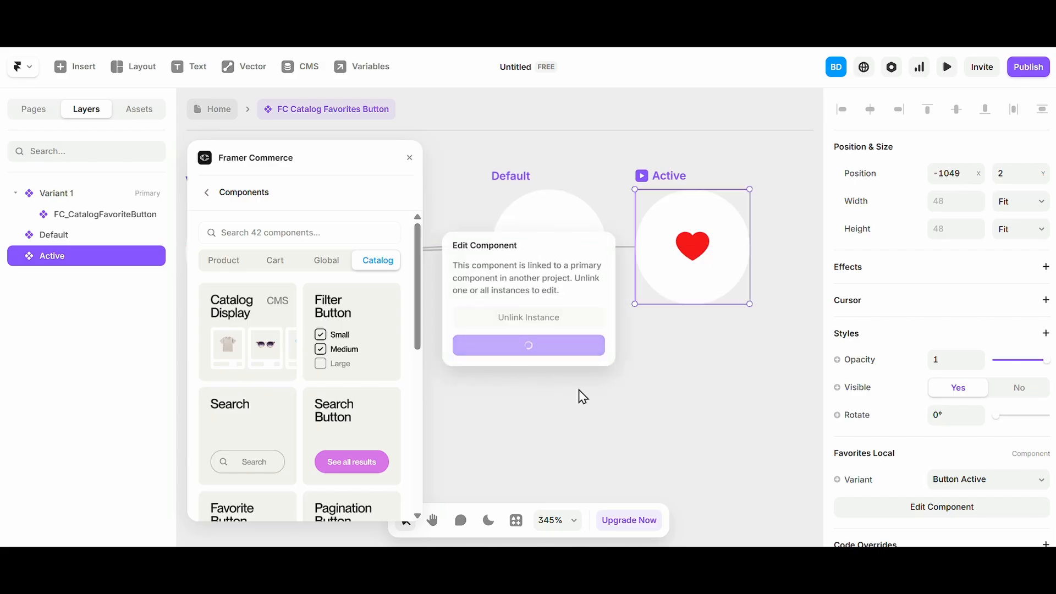
double_click(680, 292)
scroll(618, 433, "down", 3)
scroll(581, 338, "up", 4)
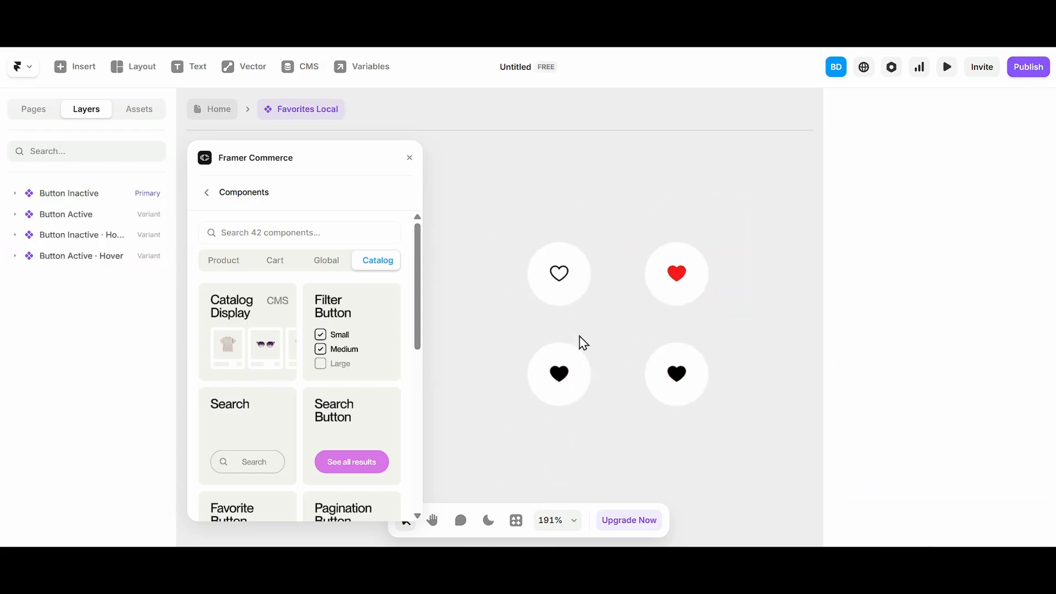
Step: Change the heart icon's color in the Button Active variant to blue
scroll(584, 344, "up", 2)
left_click(715, 258)
scroll(938, 358, "down", 5)
left_click(938, 431)
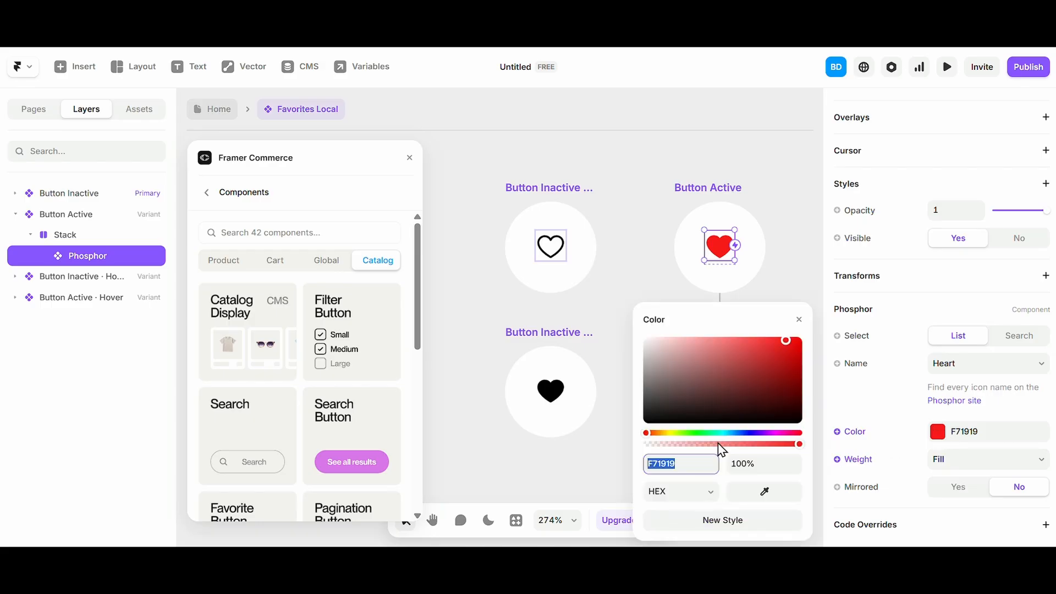
left_click_drag(711, 433, 739, 445)
left_click(609, 348)
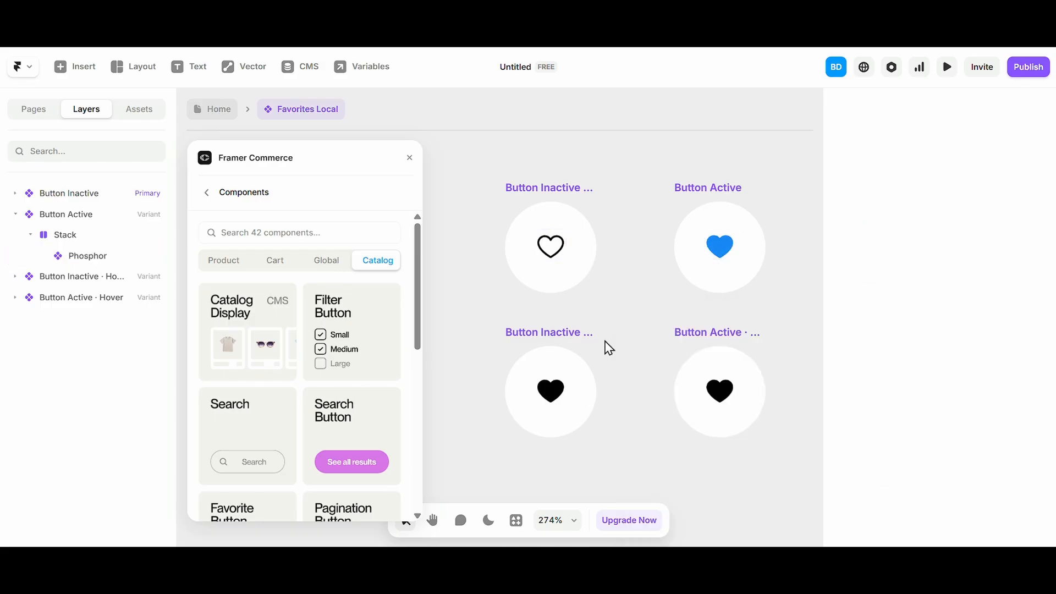
Step: Set the heart icon's weight in the Button Active · Hover variant to Bold
left_click(719, 391)
left_click(477, 401)
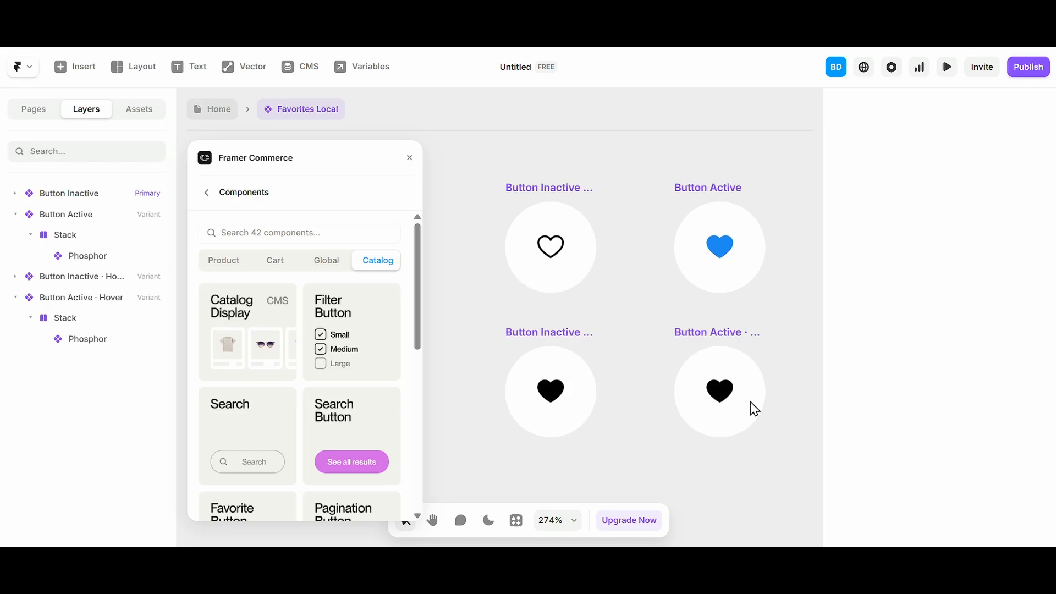
left_click(719, 391)
scroll(1011, 451, "down", 5)
left_click(938, 463)
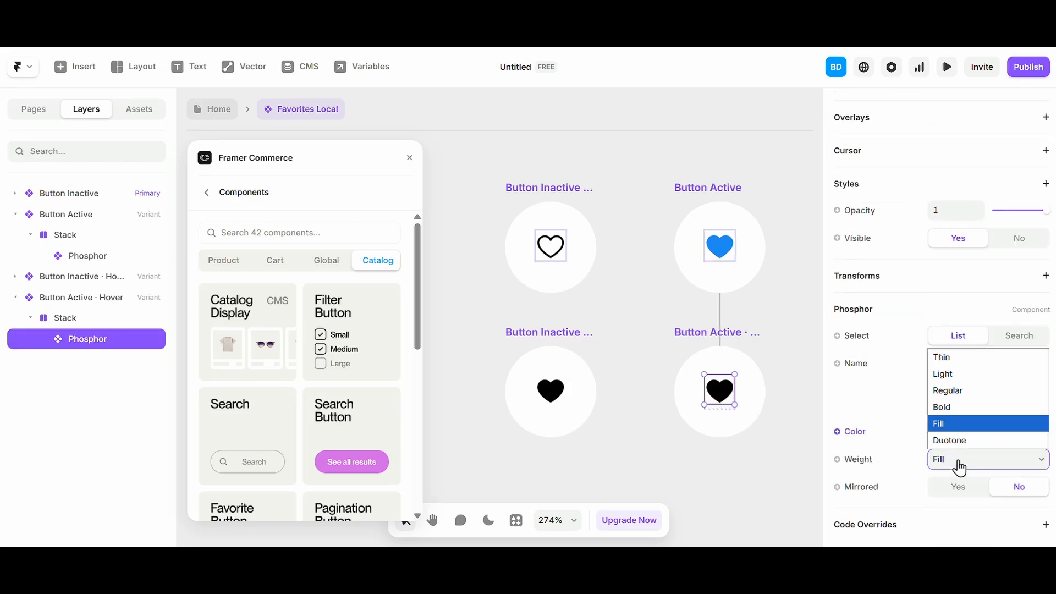
left_click(956, 410)
left_click(630, 472)
Step: Change the heart icon's color in the Button Active · Hover variant to 582B2B with the eyedropper
scroll(630, 472, "down", 4)
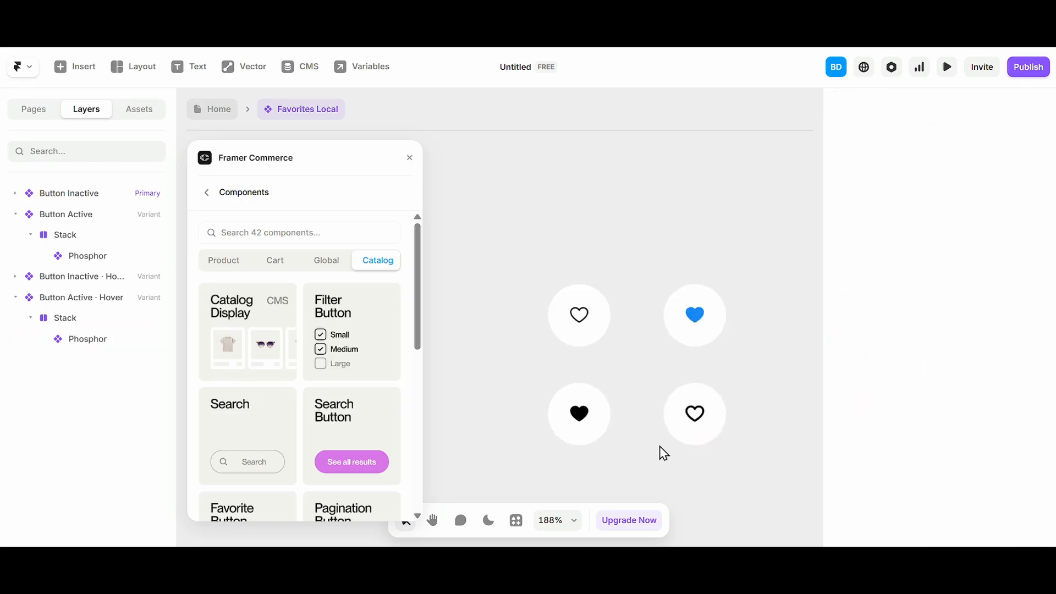
left_click(696, 413)
left_click(951, 439)
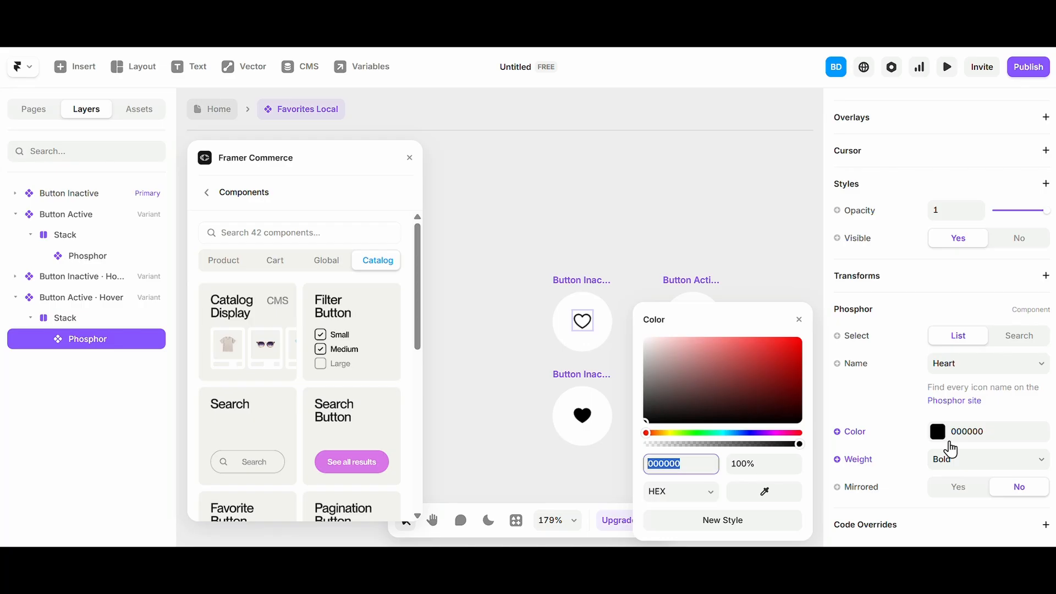
left_click(747, 491)
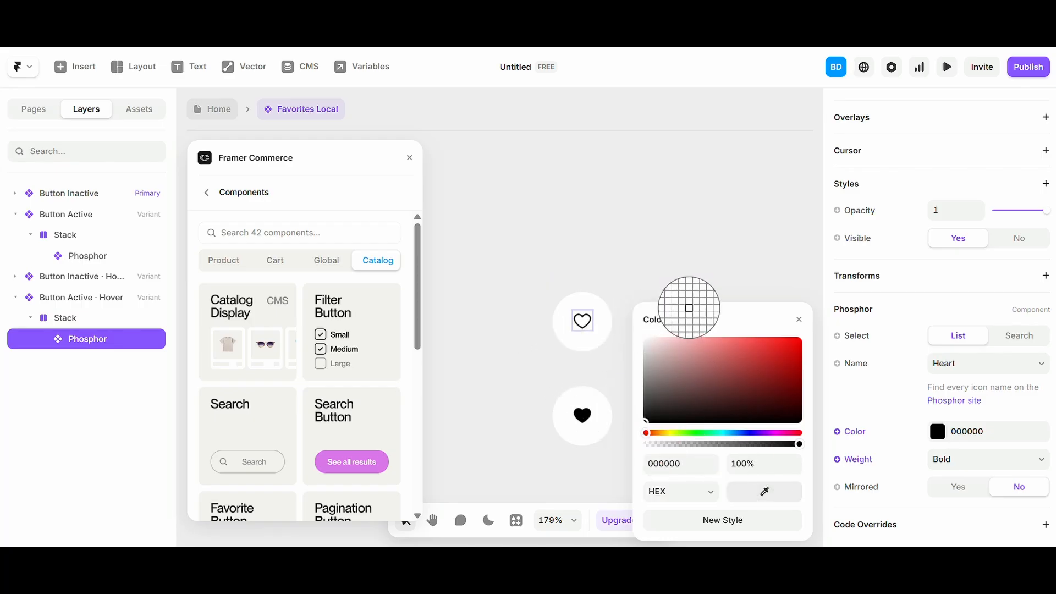
left_click(724, 393)
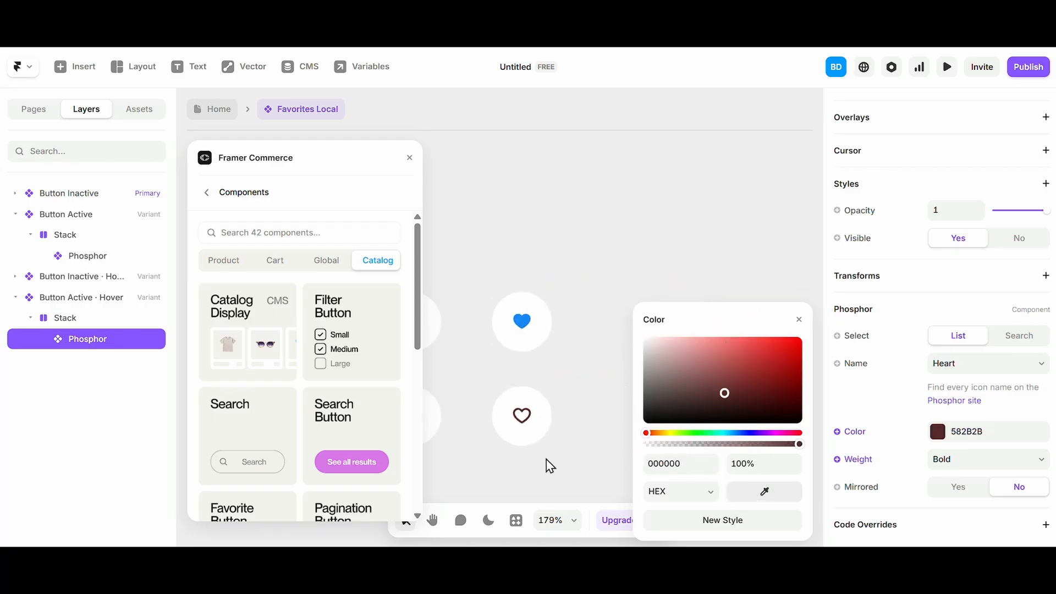
Step: Sample the active heart's blue with the eyedropper for the heart icon in the Button Active · Hover variant
left_click(752, 496)
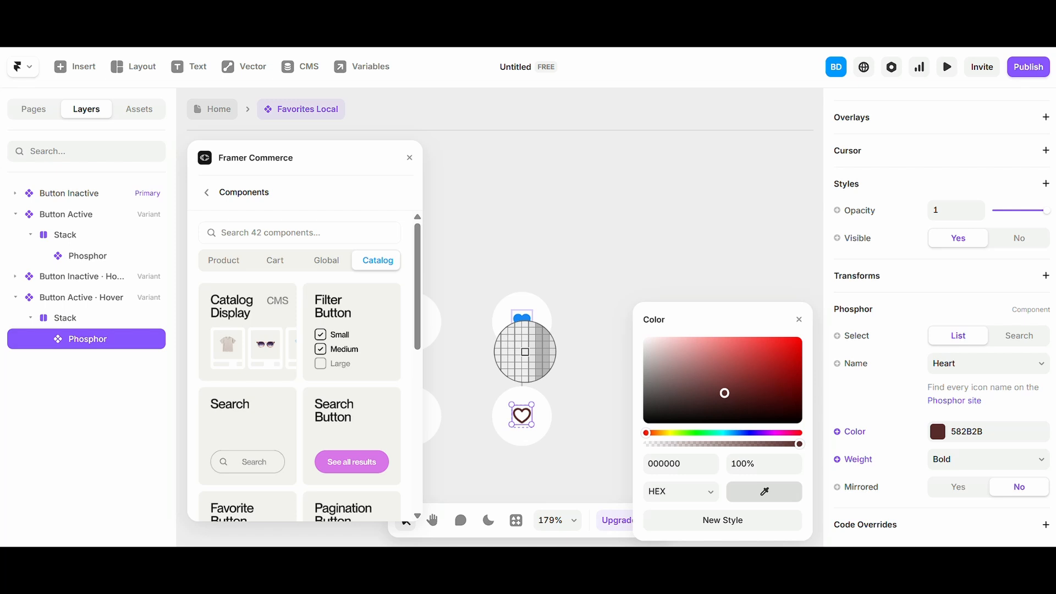
left_click(523, 316)
left_click(590, 359)
scroll(583, 386, "left", 3)
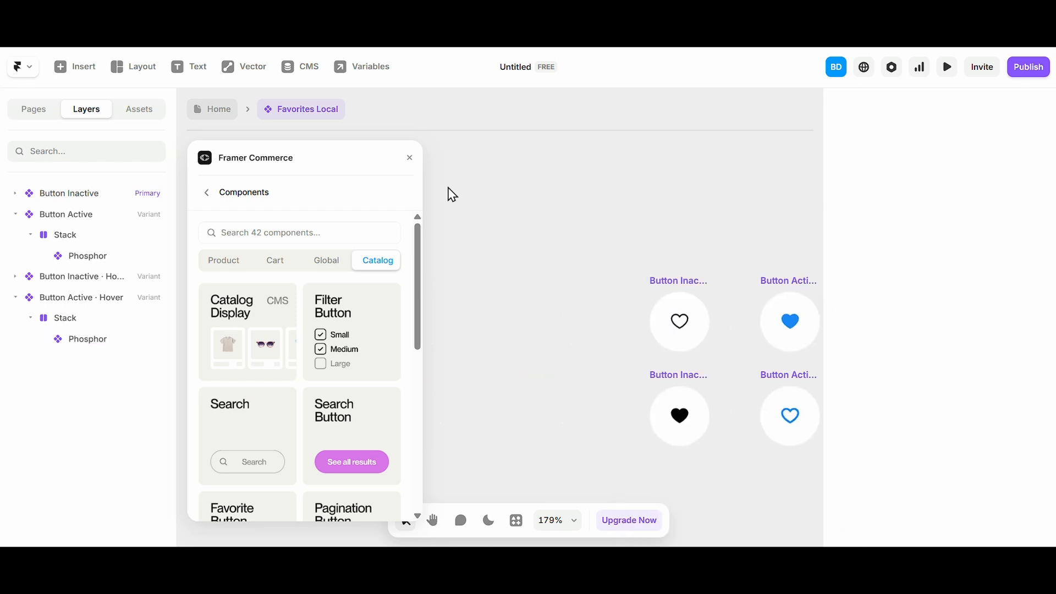
Step: Return to the Home page, enter the Product card component and open its FC Catalog Favorites Button for editing
left_click(218, 111)
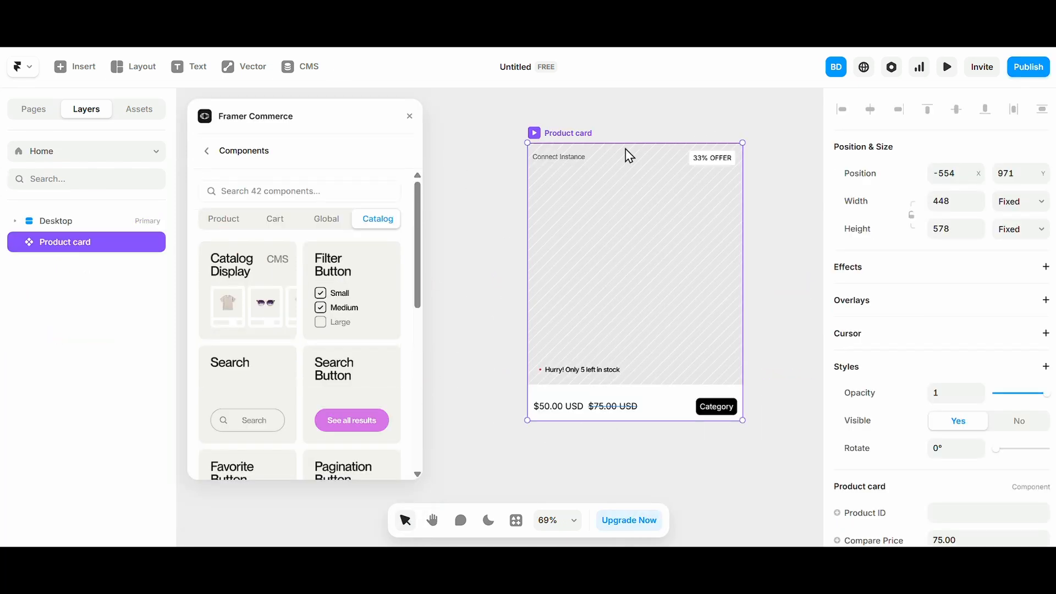
double_click(590, 164)
left_click(633, 183)
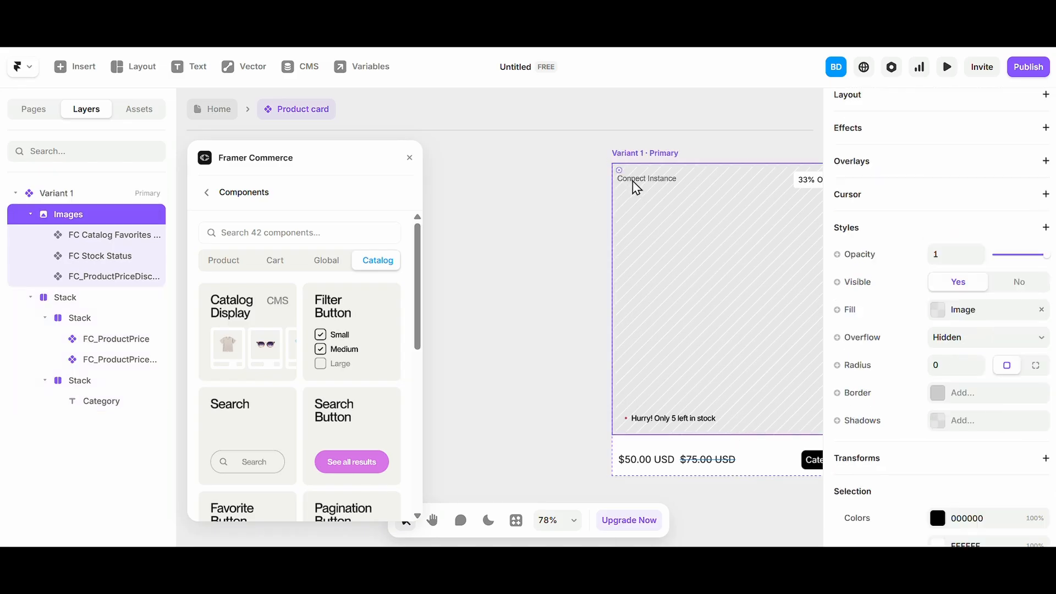
left_click(641, 189)
scroll(915, 468, "down", 1)
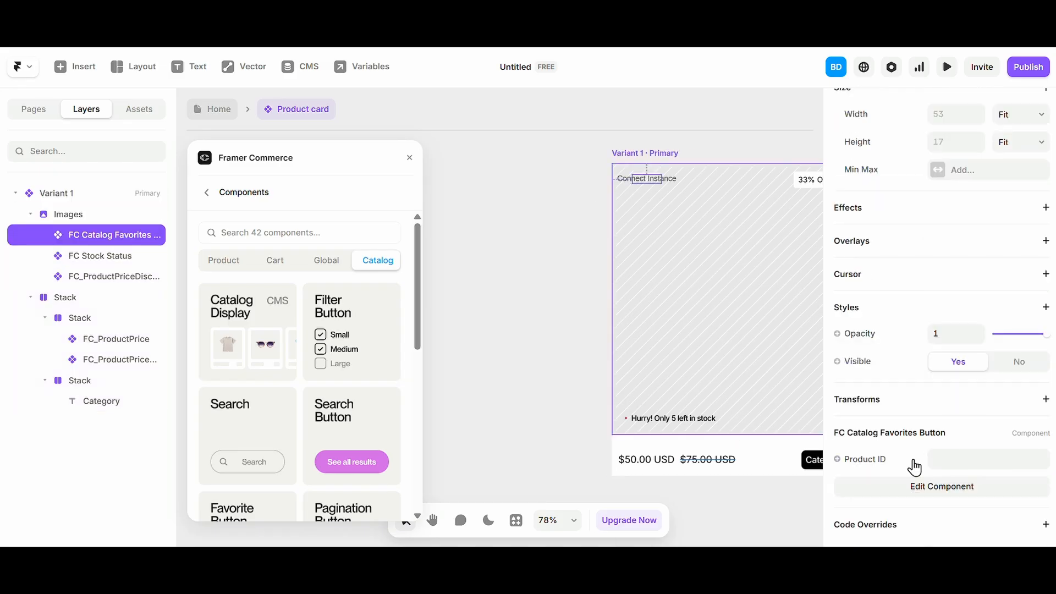
left_click(878, 458)
left_click(665, 240)
left_click(923, 486)
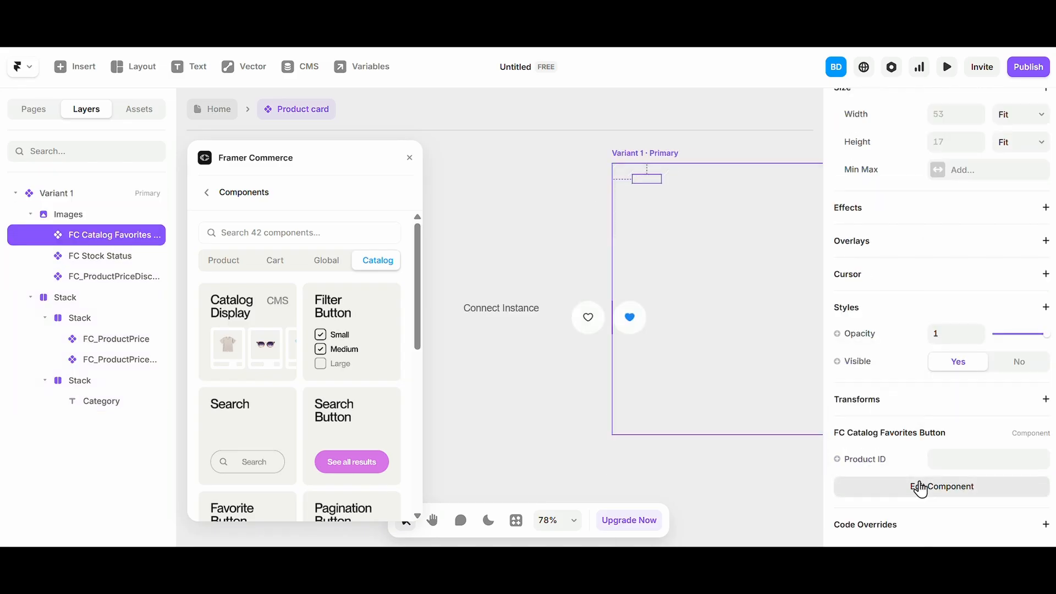
Step: Set the FC_CatalogFavoriteButton's Default State to Favorites Local
left_click(502, 309)
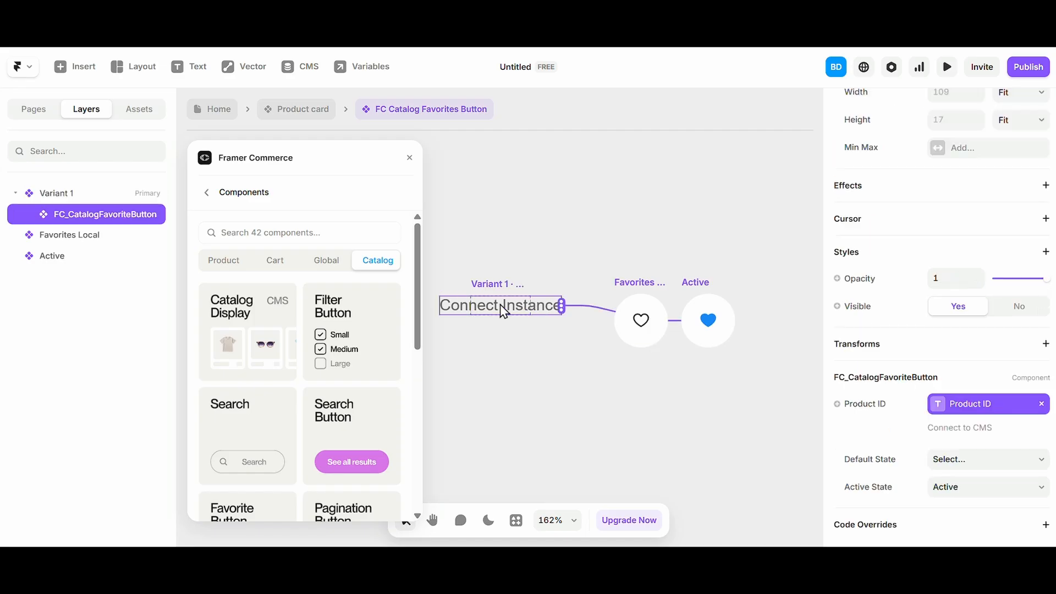
left_click(984, 468)
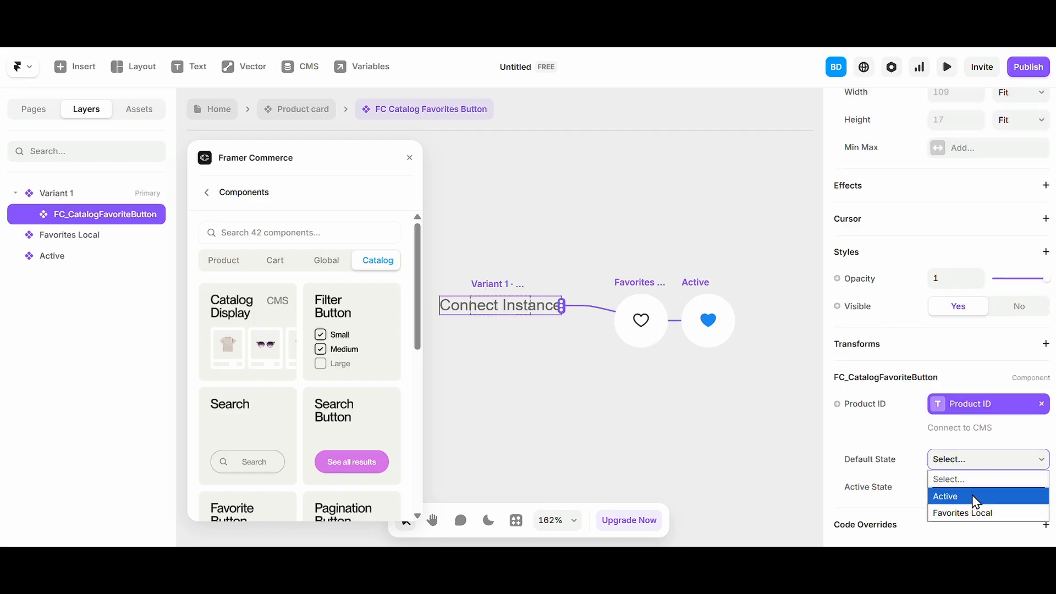
left_click(973, 515)
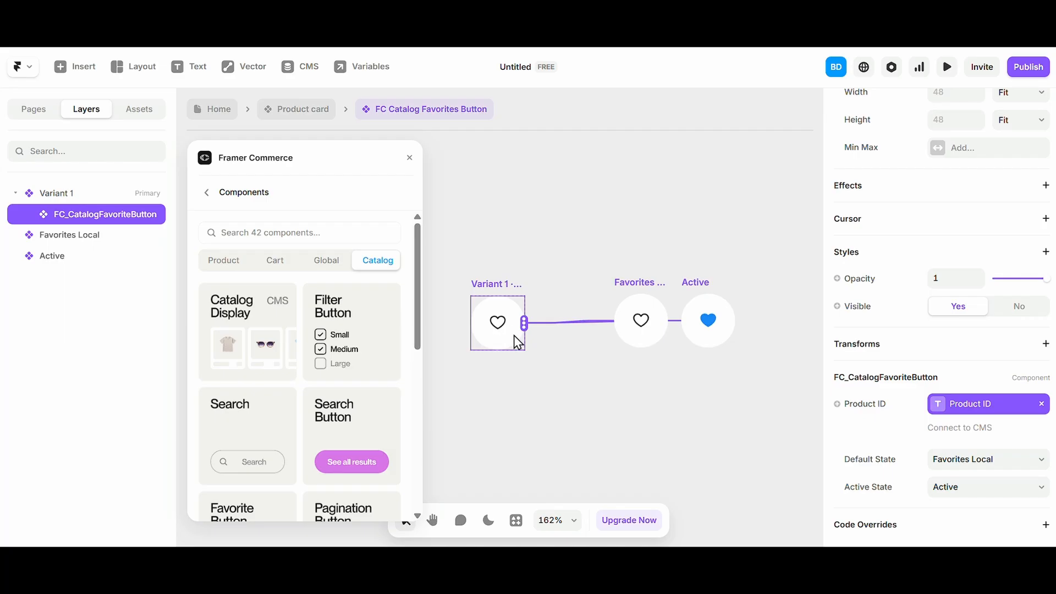
Step: Space the Favorites Local and Active heart instances slightly farther apart on the canvas
left_click(638, 299)
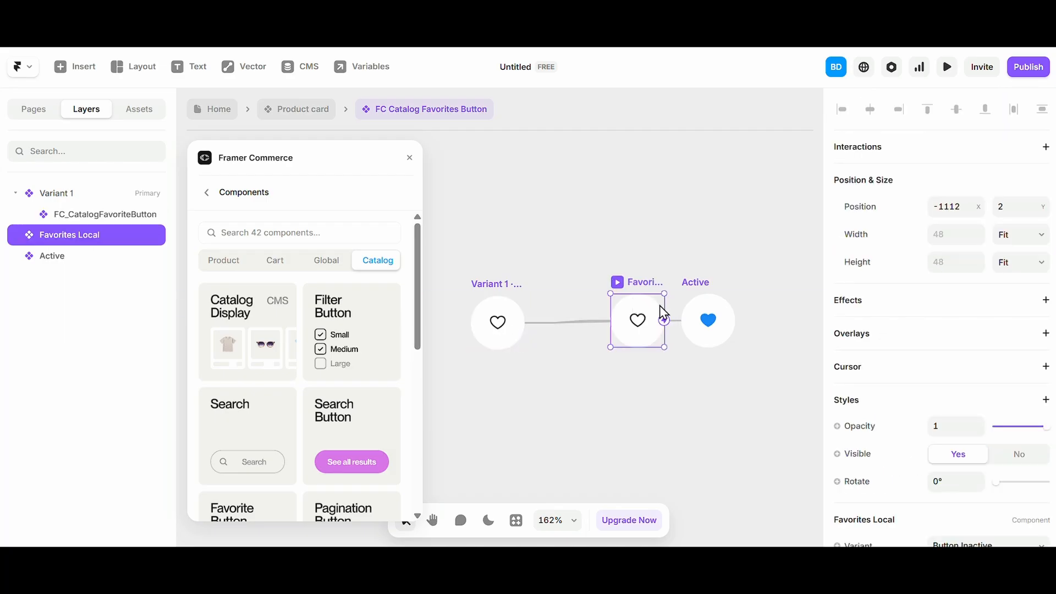
left_click(697, 319)
left_click(637, 330)
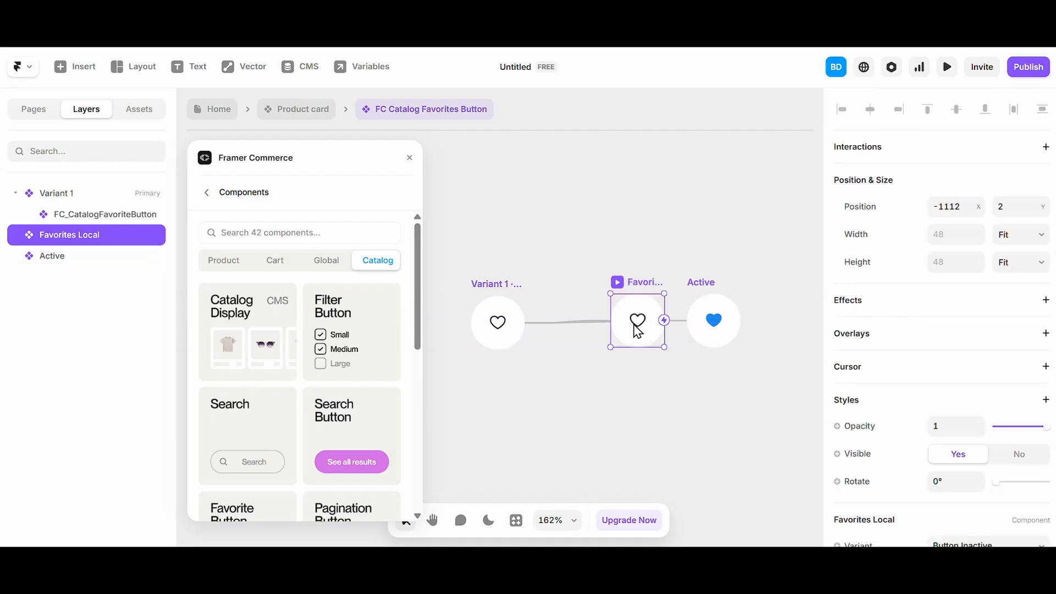
Step: Inspect the Favorites Local component's button variants, and return to the FC Catalog Favorites Button component
left_click(570, 231)
left_click(497, 322)
left_click(637, 324)
double_click(637, 327)
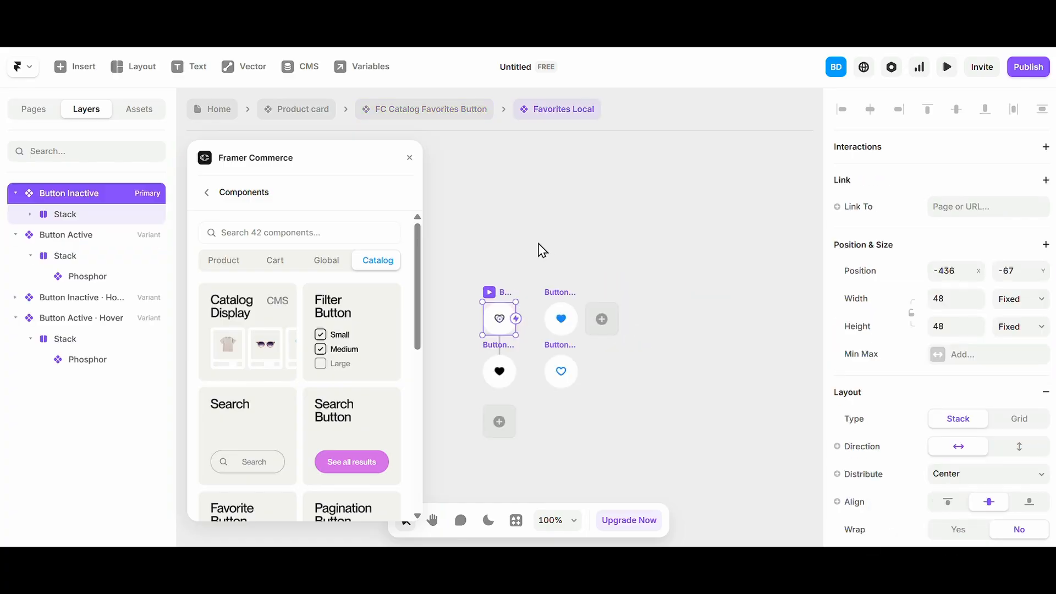
left_click(542, 251)
left_click(442, 110)
left_click(533, 260)
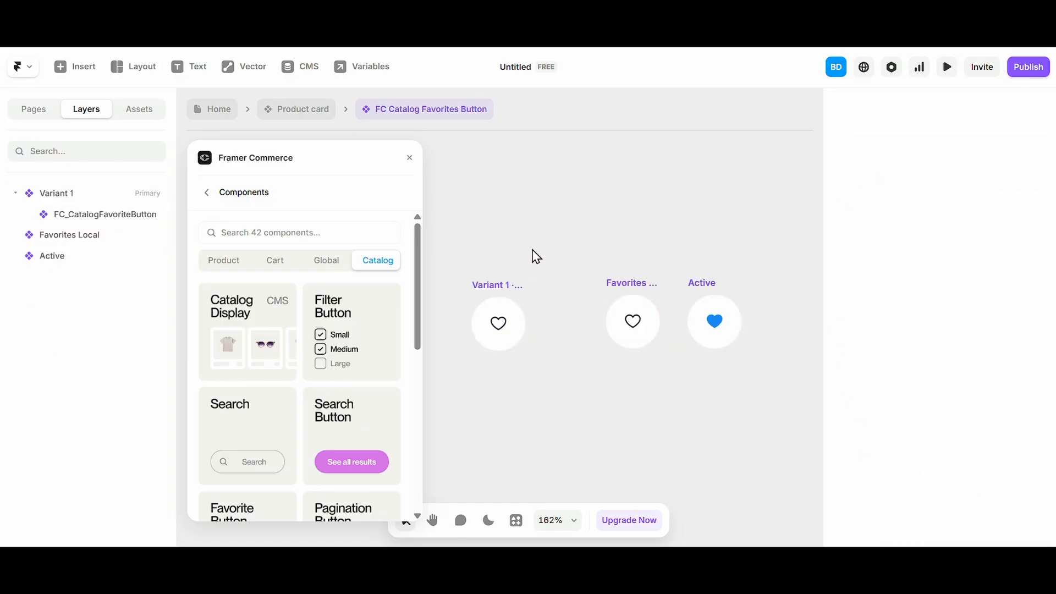
left_click(606, 306)
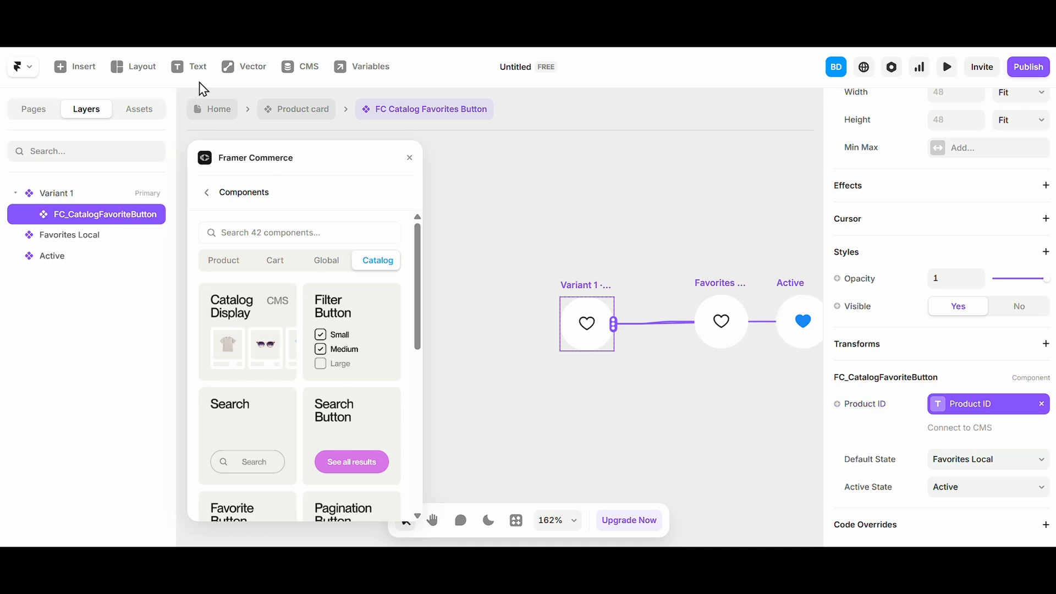
Step: Back in the Product card, bind the favorites button's Product ID to the card's Product ID variable
left_click(269, 113)
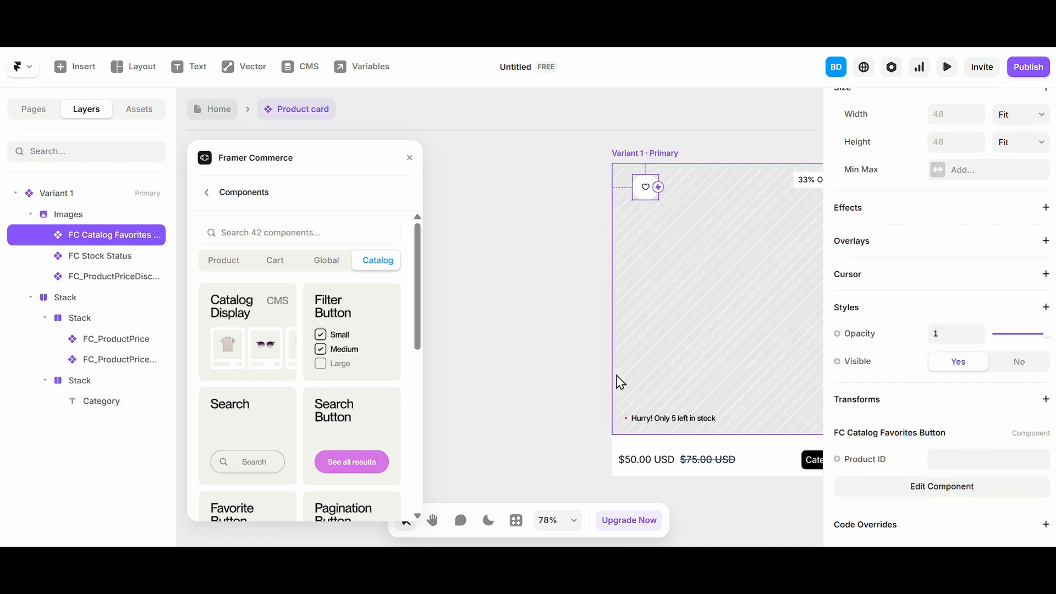
left_click(896, 471)
mouse_move(868, 438)
left_click(781, 425)
Step: Position the favorites button 16 from the left and 16 from the top of the product image
scroll(553, 358, "down", 3)
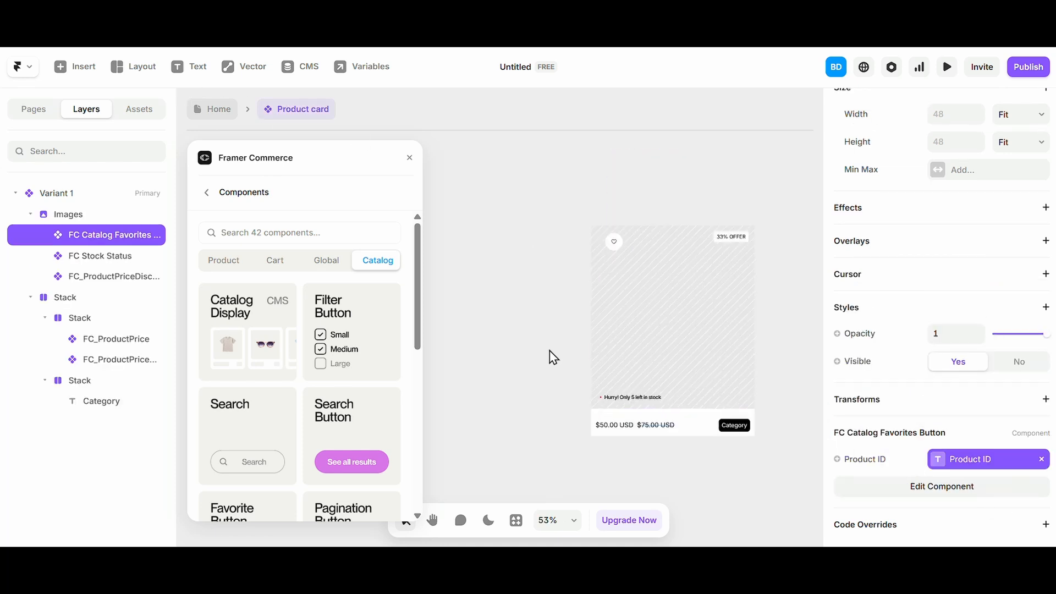
scroll(539, 355, "right", 2)
scroll(1016, 296, "up", 5)
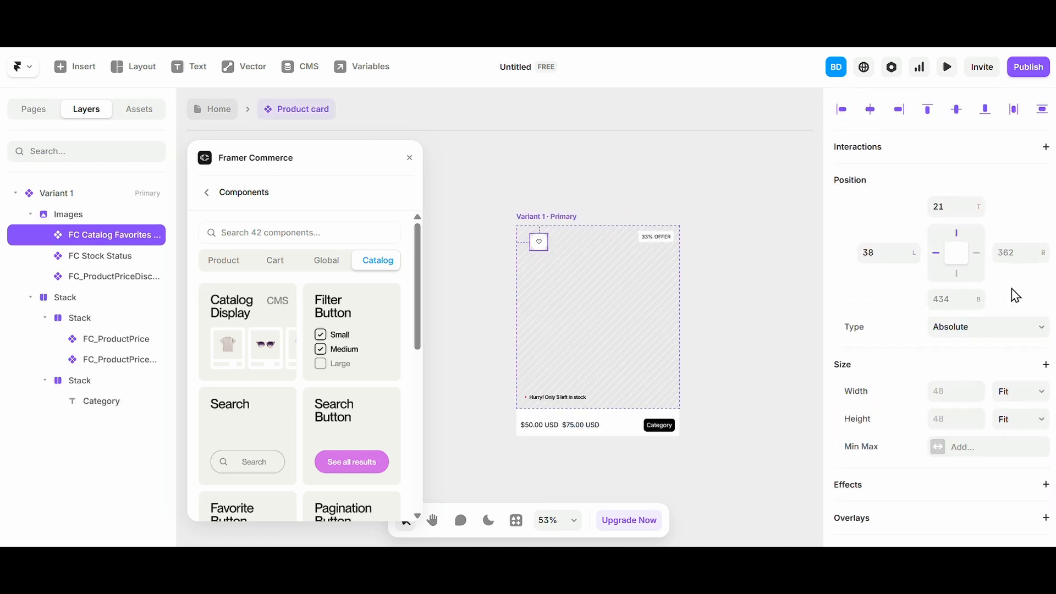
left_click(878, 251)
type("16")
key("Tab")
left_click(943, 201)
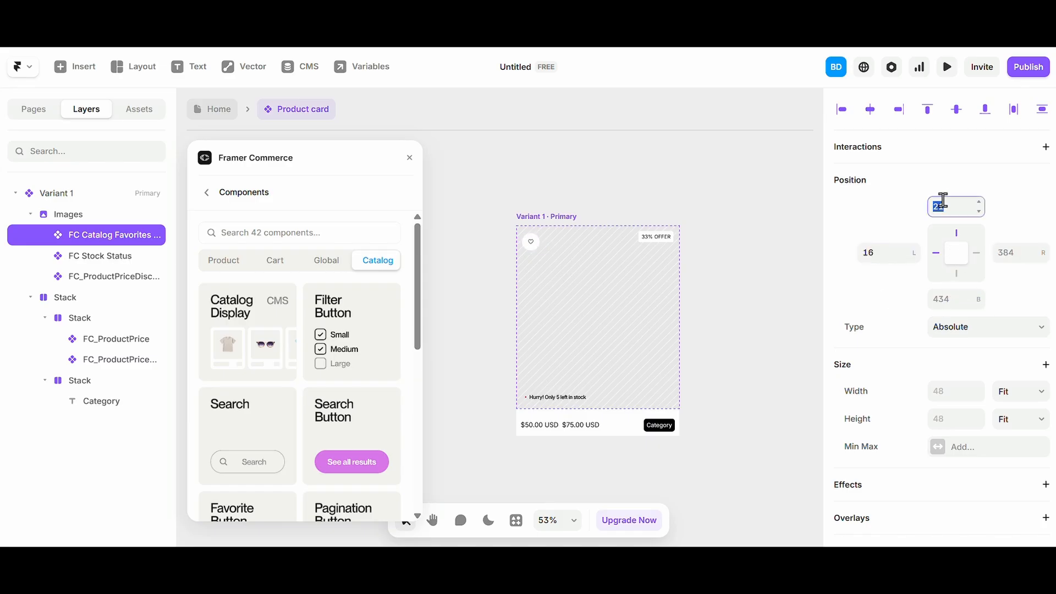
type("16")
Step: Align the favorites button and the discount badge to each other's vertical centers
scroll(653, 249, "up", 3)
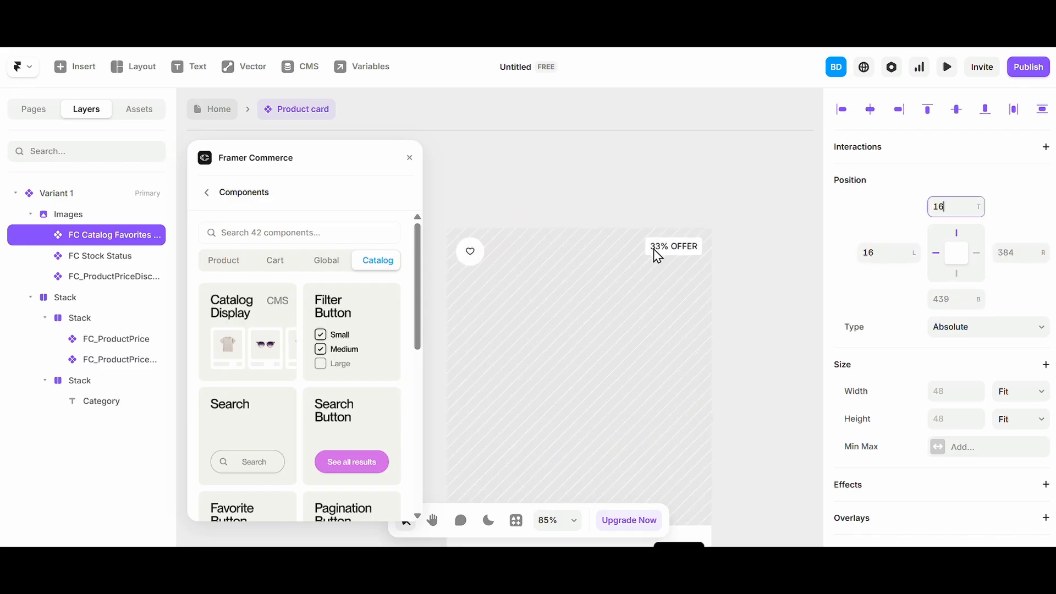
left_click(653, 249)
left_click(475, 263, "shift")
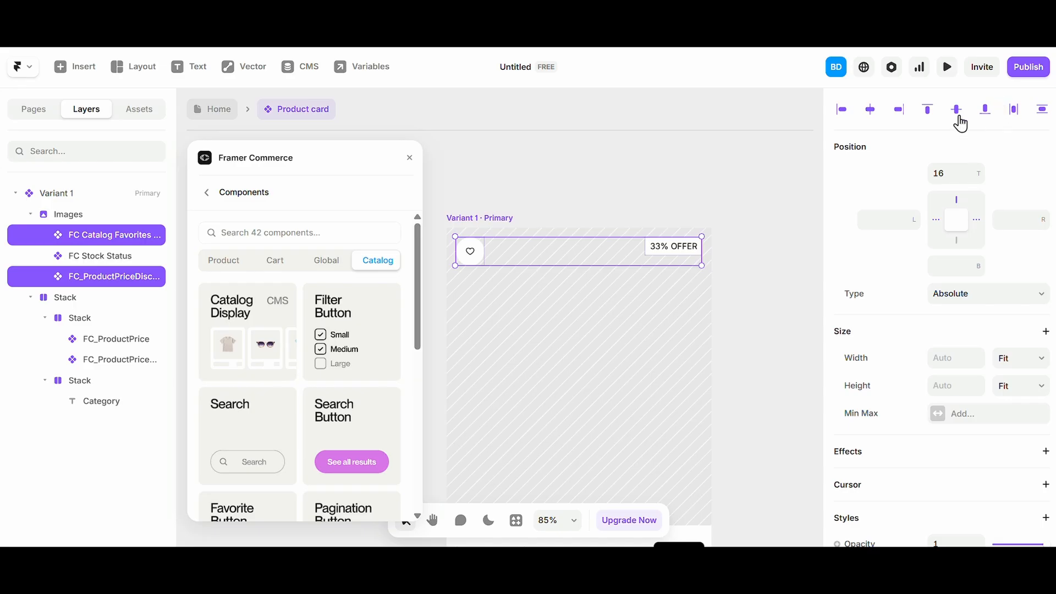
left_click(961, 124)
left_click(758, 366)
Step: Review the finished card's appearance and the layout and style settings of its primary variant
scroll(758, 366, "down", 3)
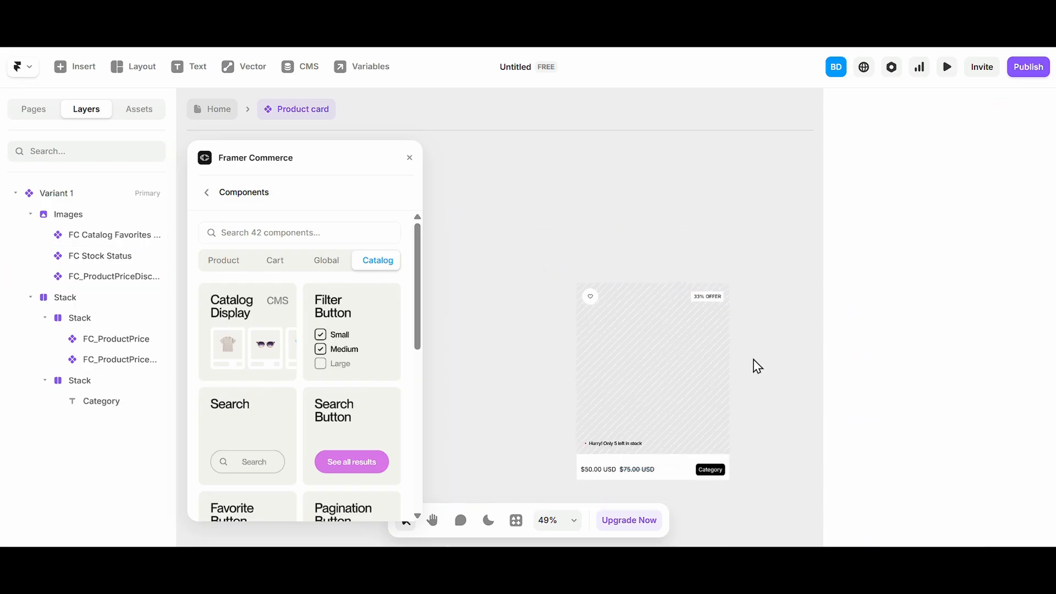
scroll(757, 371, "down", 1)
scroll(663, 229, "up", 2)
left_click(653, 184)
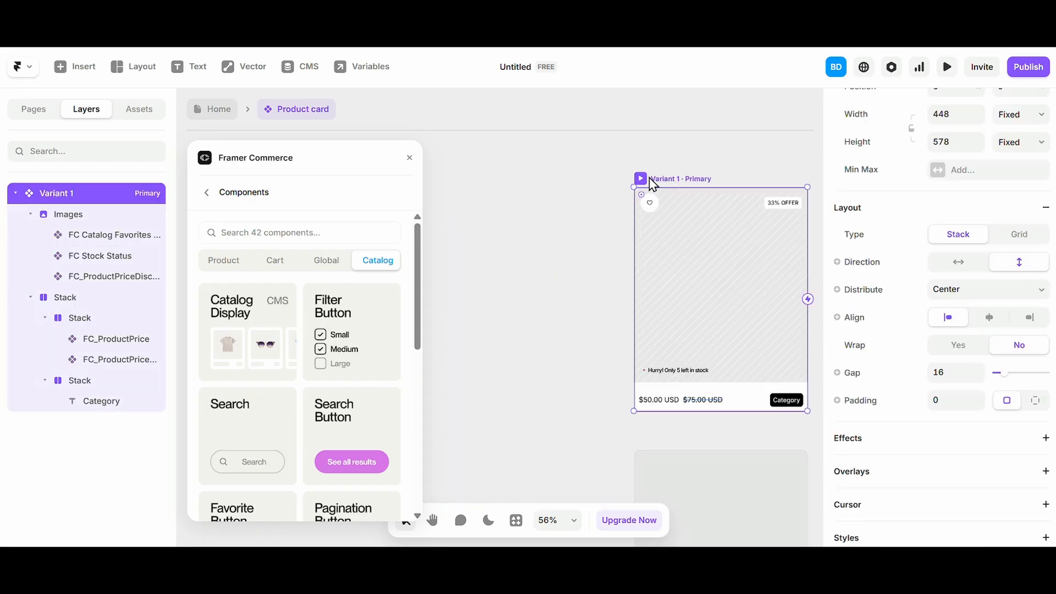
scroll(877, 385, "down", 3)
scroll(938, 269, "down", 3)
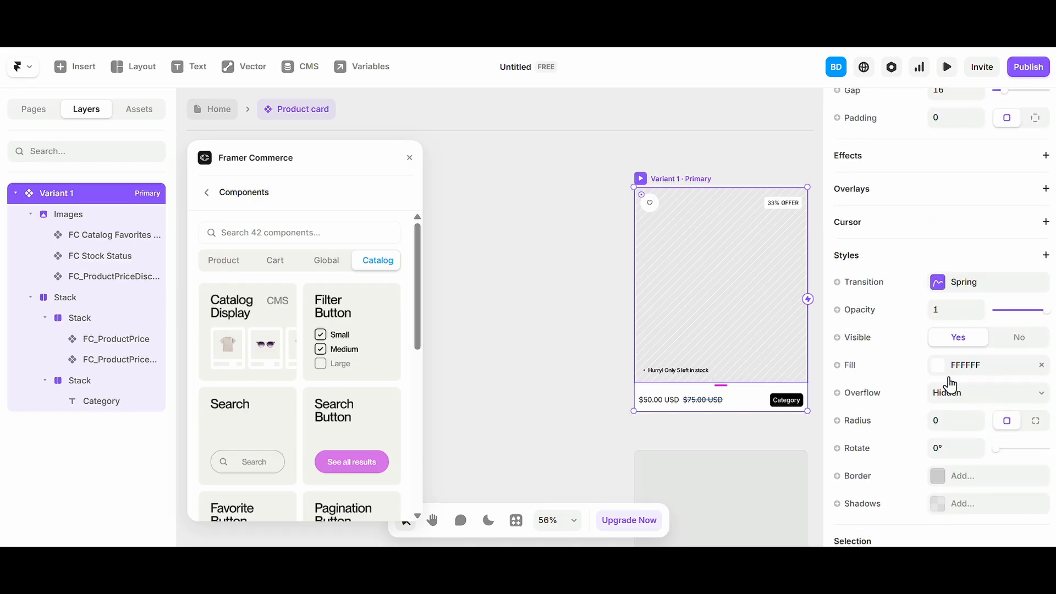
left_click(570, 404)
scroll(555, 407, "down", 2)
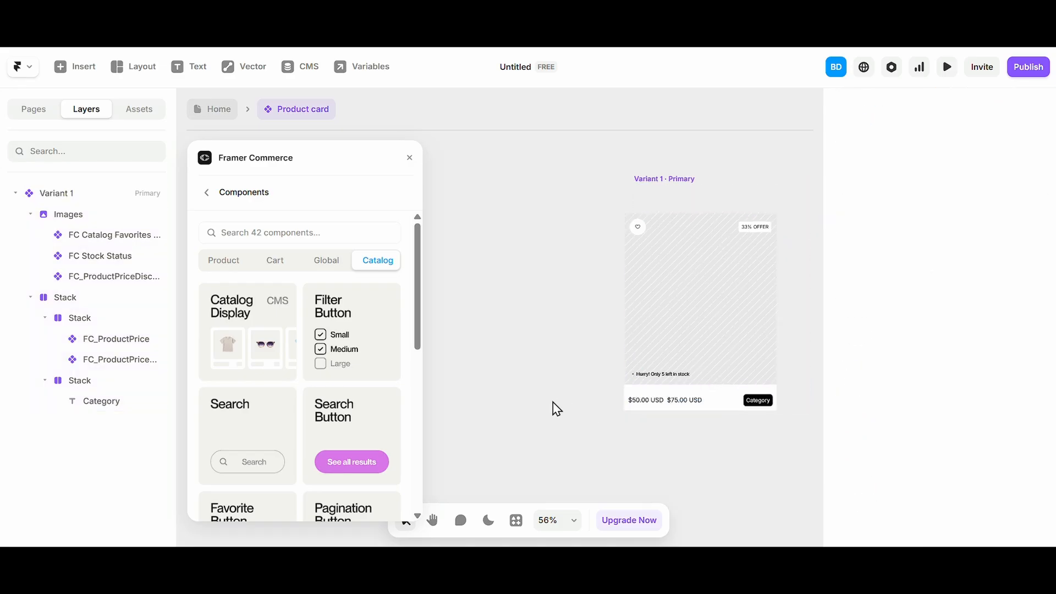
Step: Close the Framer Commerce plugin and return to the Home page
left_click(209, 189)
left_click(402, 164)
left_click(217, 108)
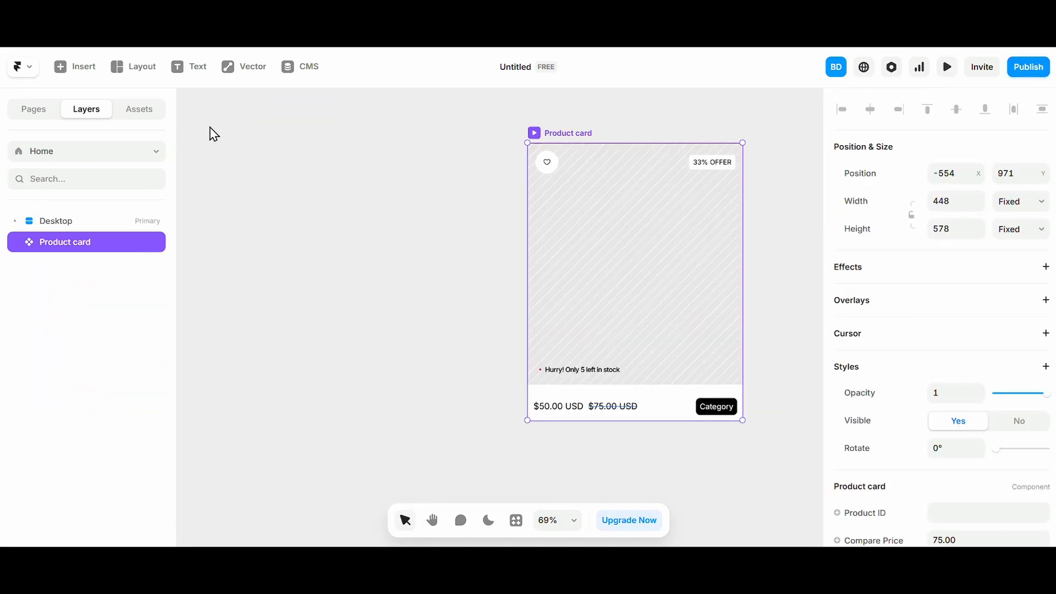
left_click(328, 285)
Step: Insert a Framer Commerce collection list into the Desktop page below the hero image
scroll(328, 284, "down", 3)
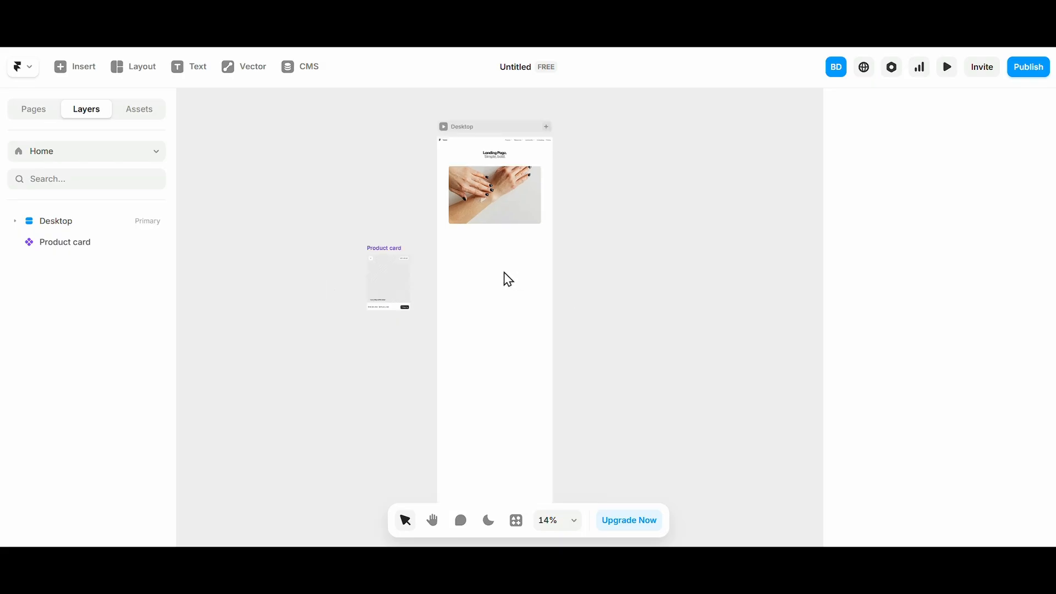
left_click(77, 69)
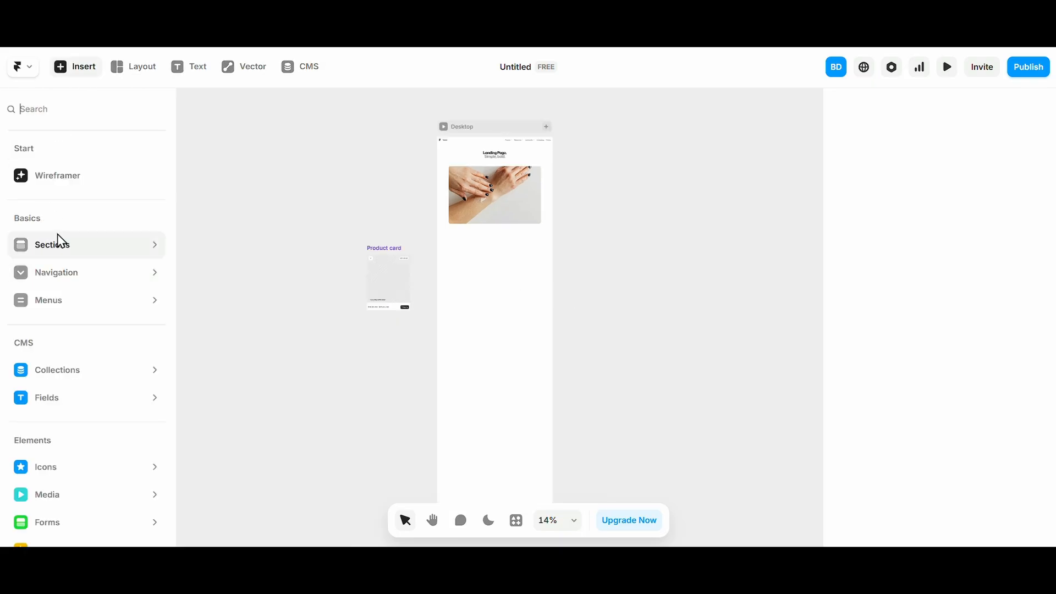
mouse_move(78, 375)
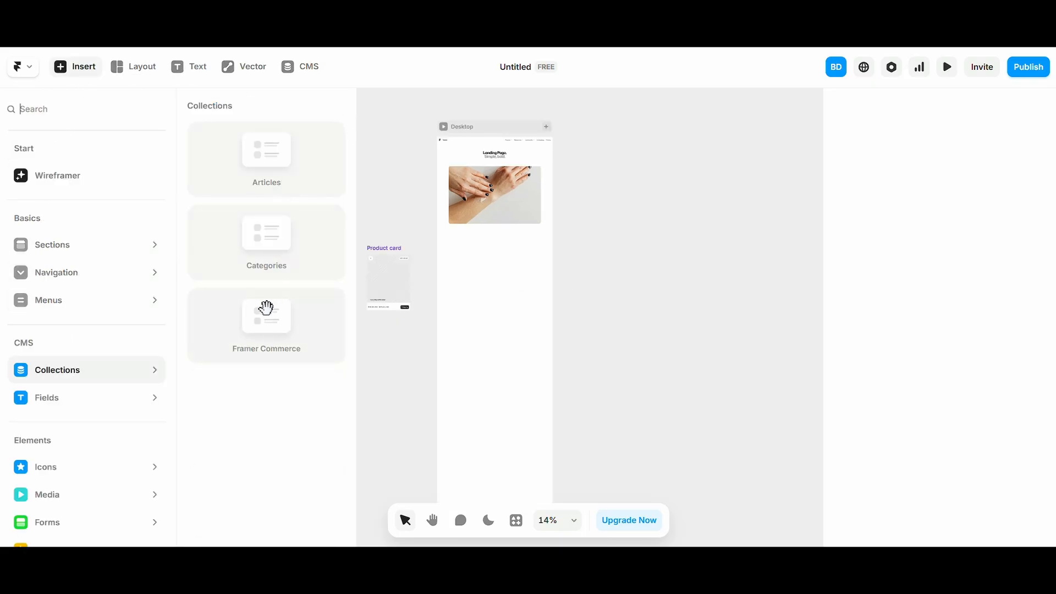
left_click_drag(266, 307, 489, 305)
scroll(478, 259, "up", 3)
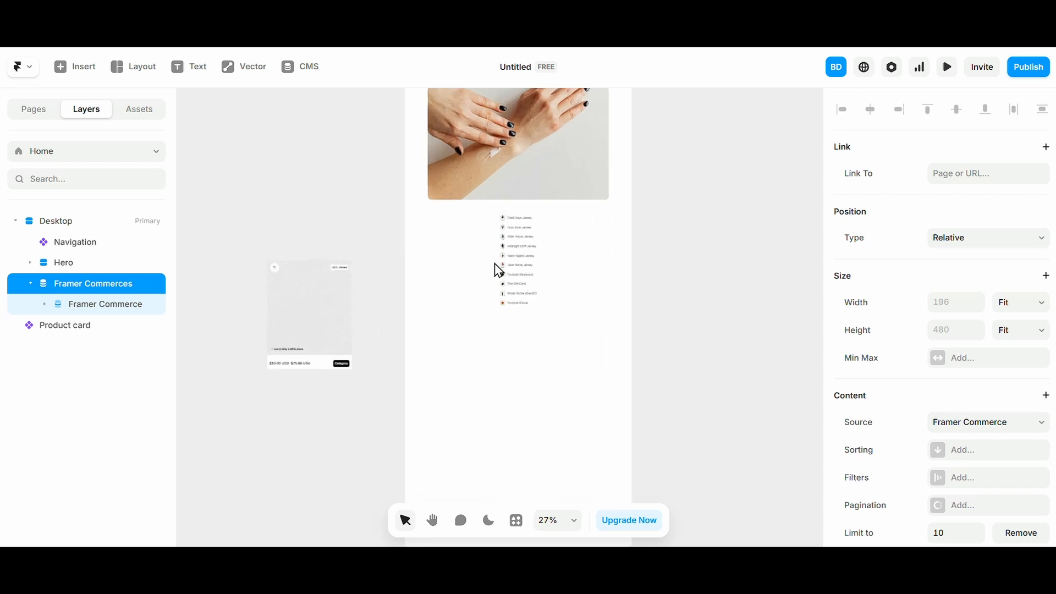
Step: Set the Framer Commerce collection list's width to Fill
left_click(1033, 302)
left_click(1025, 354)
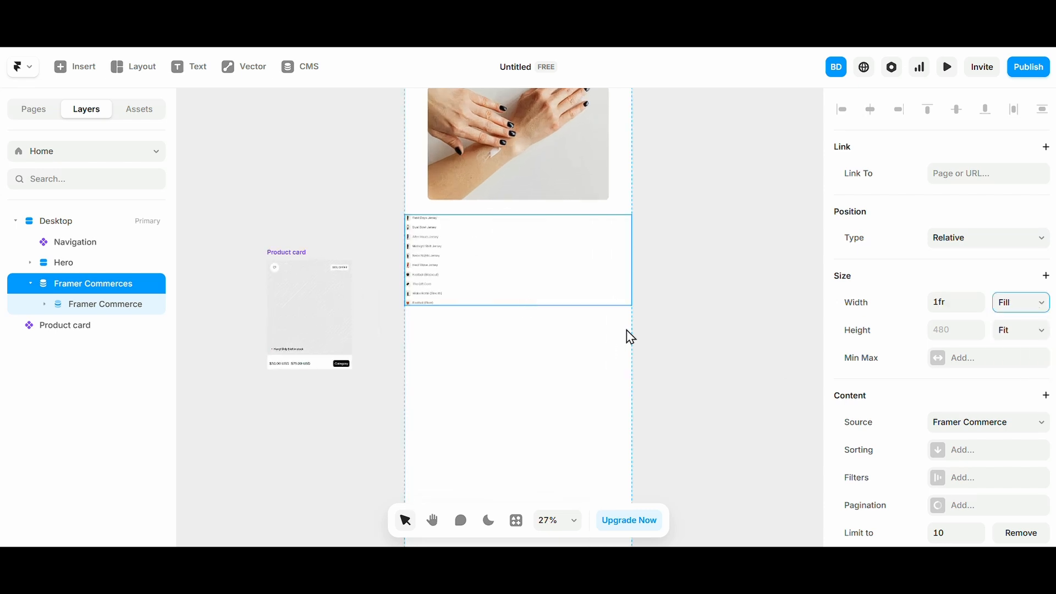
key("ctrl+z")
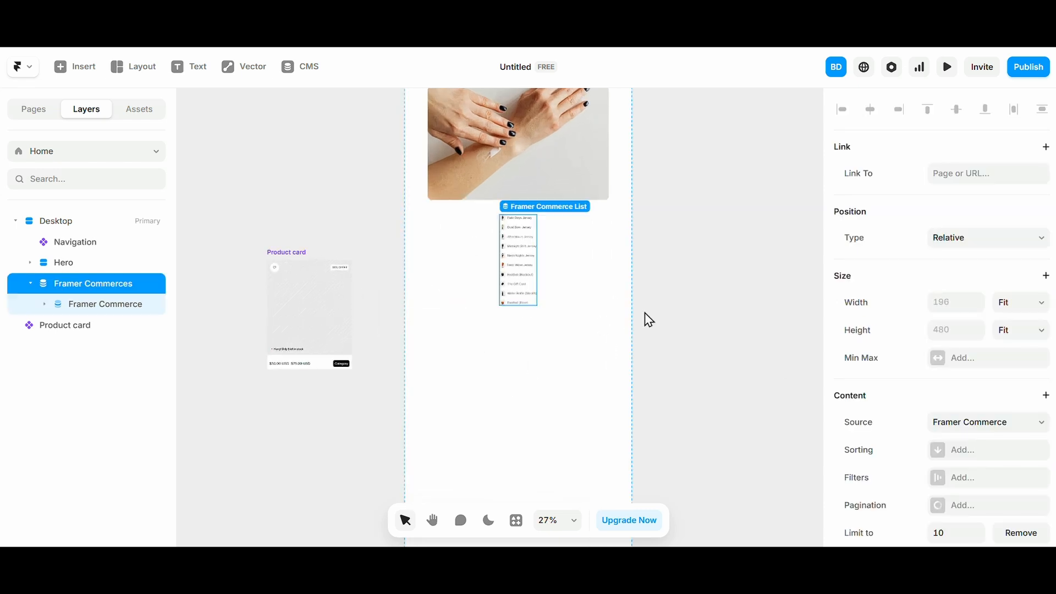
left_click(1003, 306)
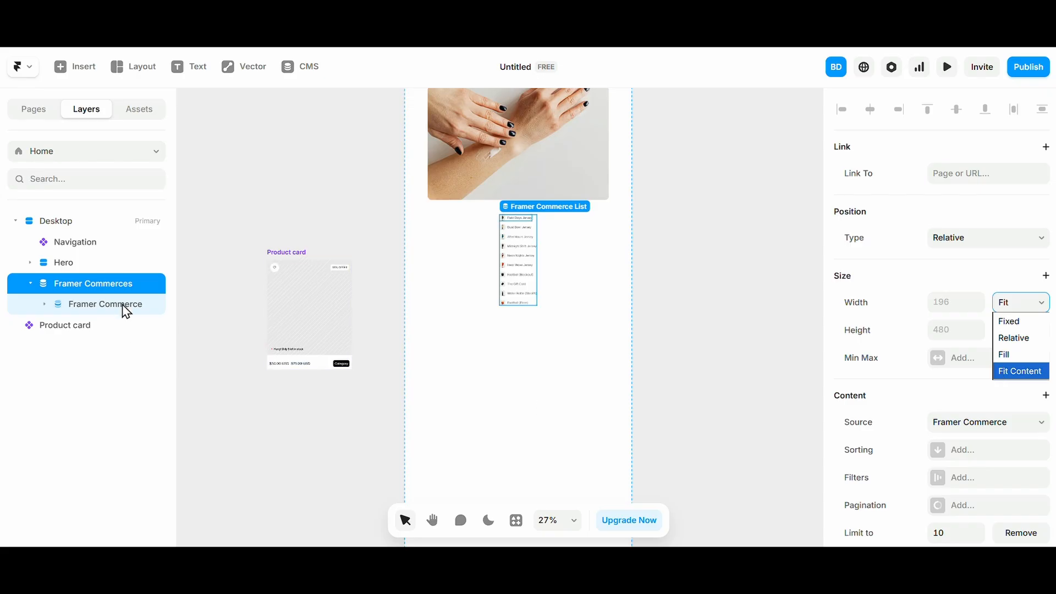
left_click(546, 302)
left_click(524, 276)
key("ctrl+shift+z")
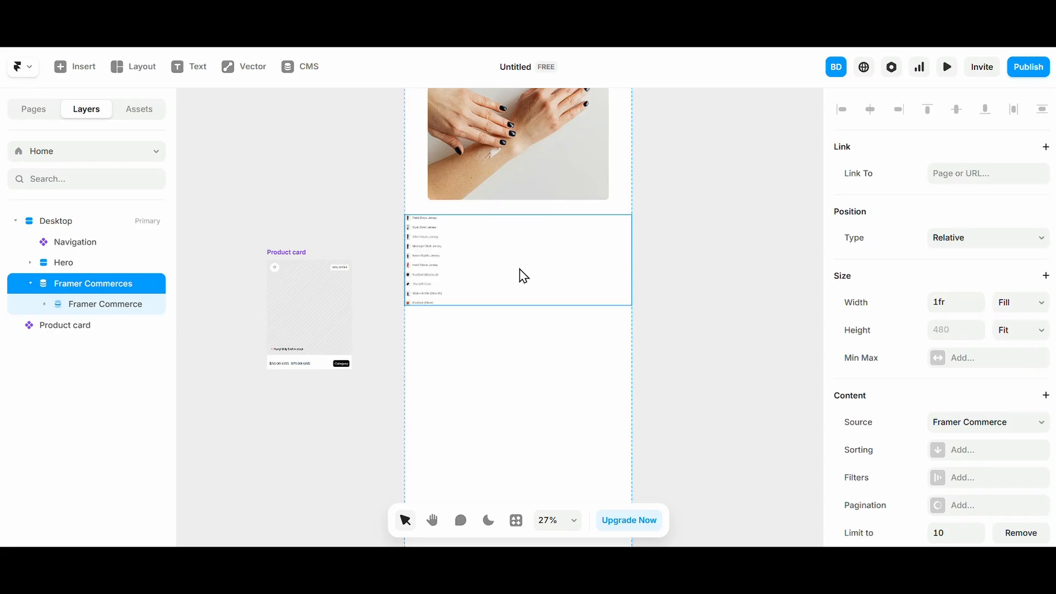
Step: Wrap the Framer Commerce collection list in a stack
right_click(523, 275)
scroll(562, 478, "down", 2)
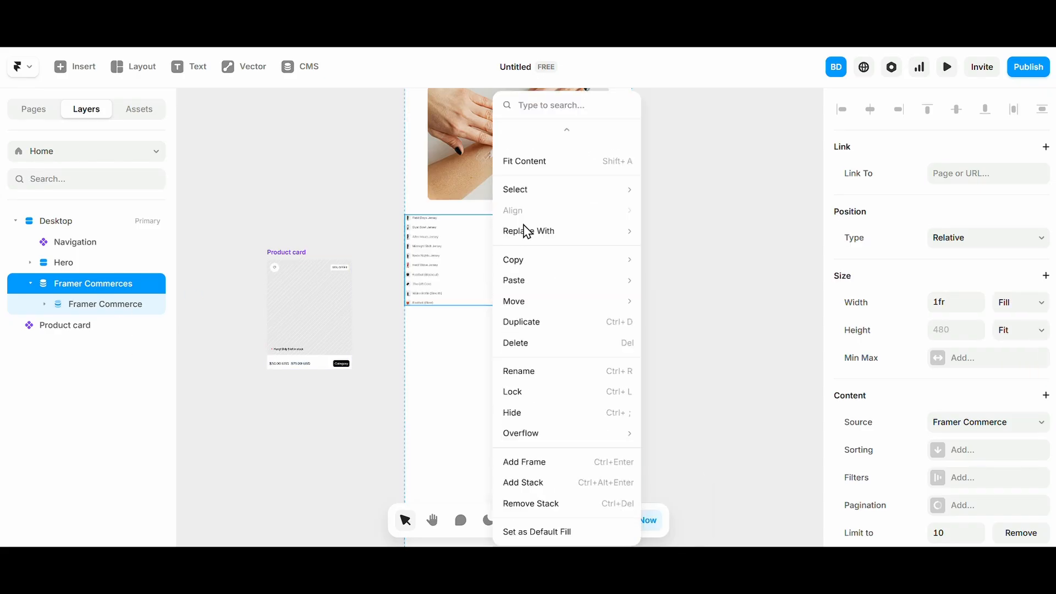
left_click(570, 483)
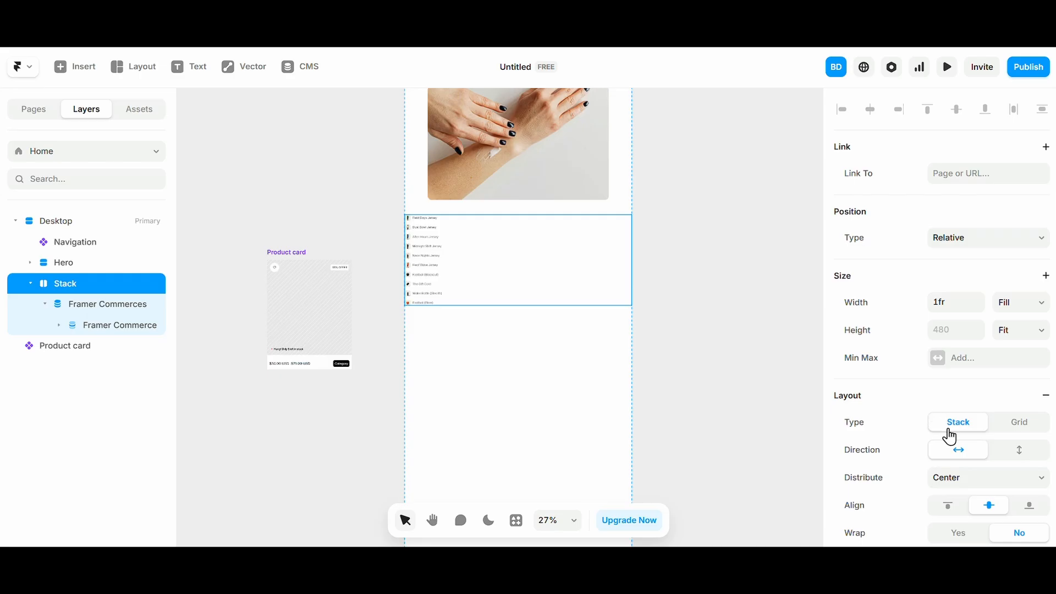
Step: Set the padding of the stack around the Framer Commerce list to 100
scroll(973, 392, "down", 2)
scroll(972, 401, "down", 3)
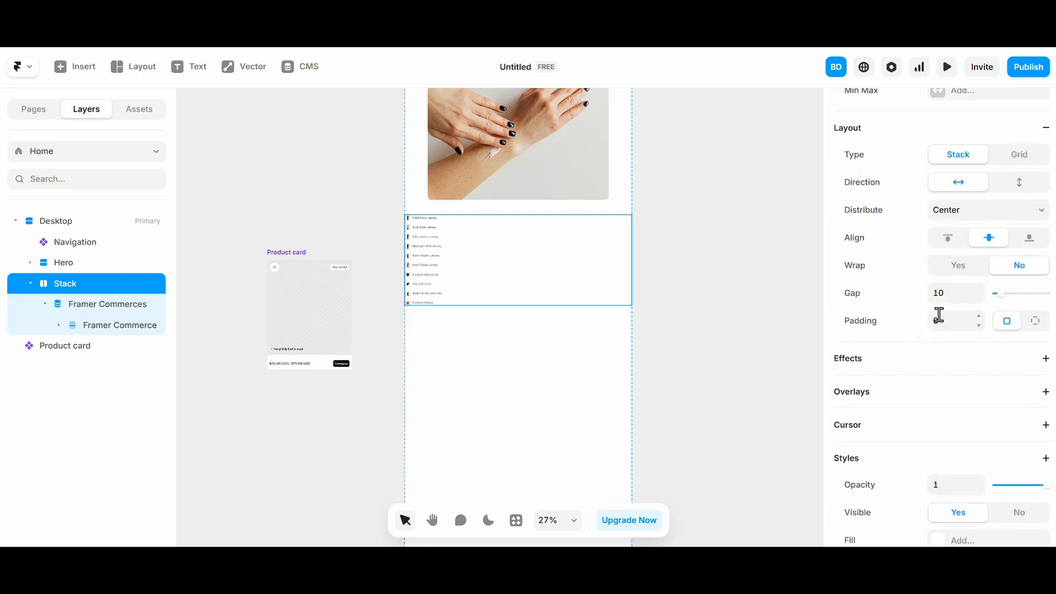
type("40")
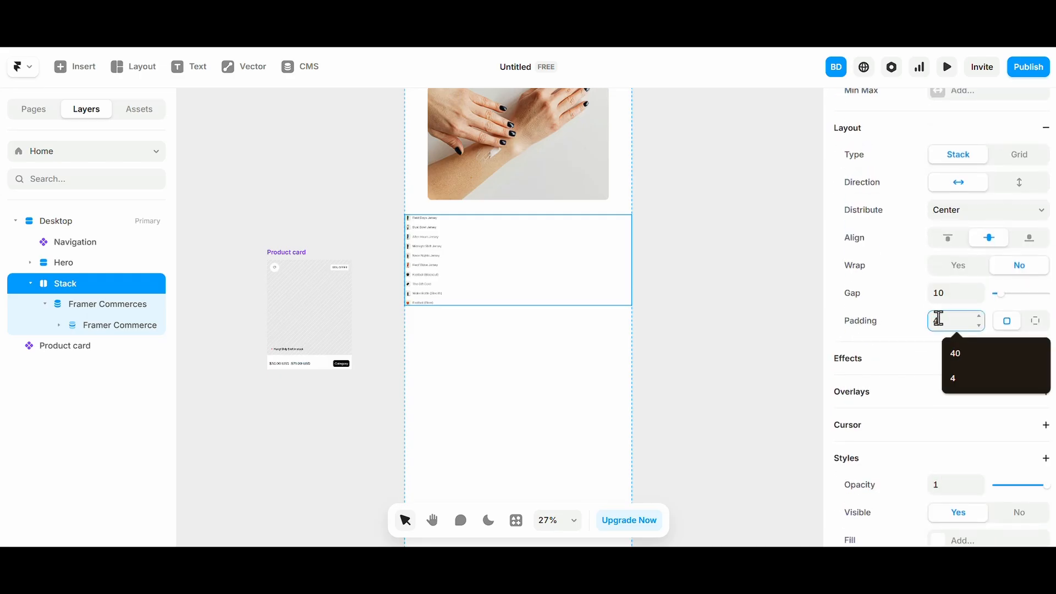
key("Return")
left_click(957, 327)
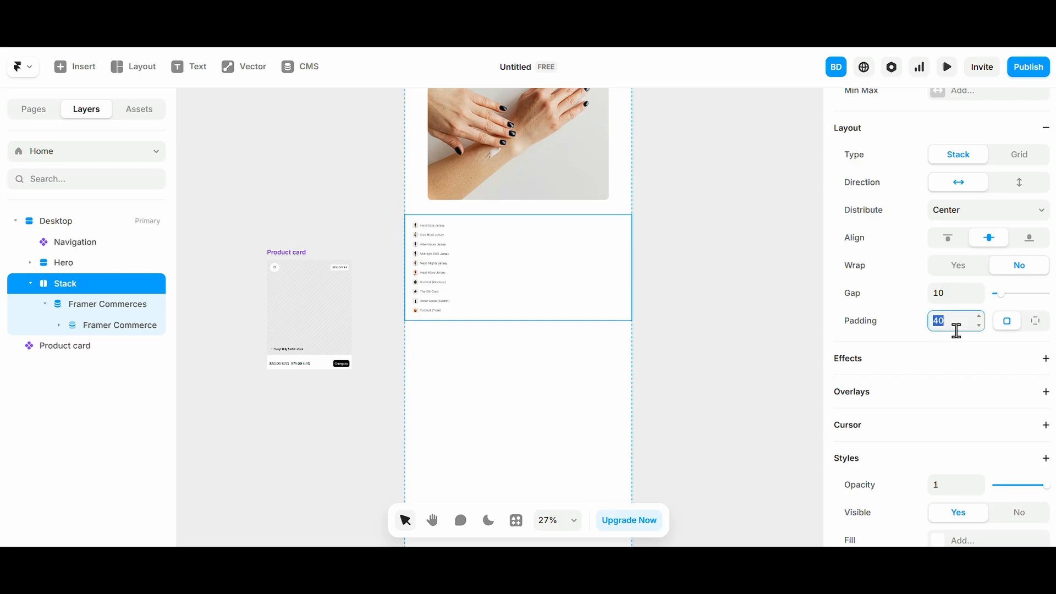
type("100")
key("Return")
Step: Change the Framer Commerce list's layout type to Grid
scroll(545, 245, "up", 3, "ctrl")
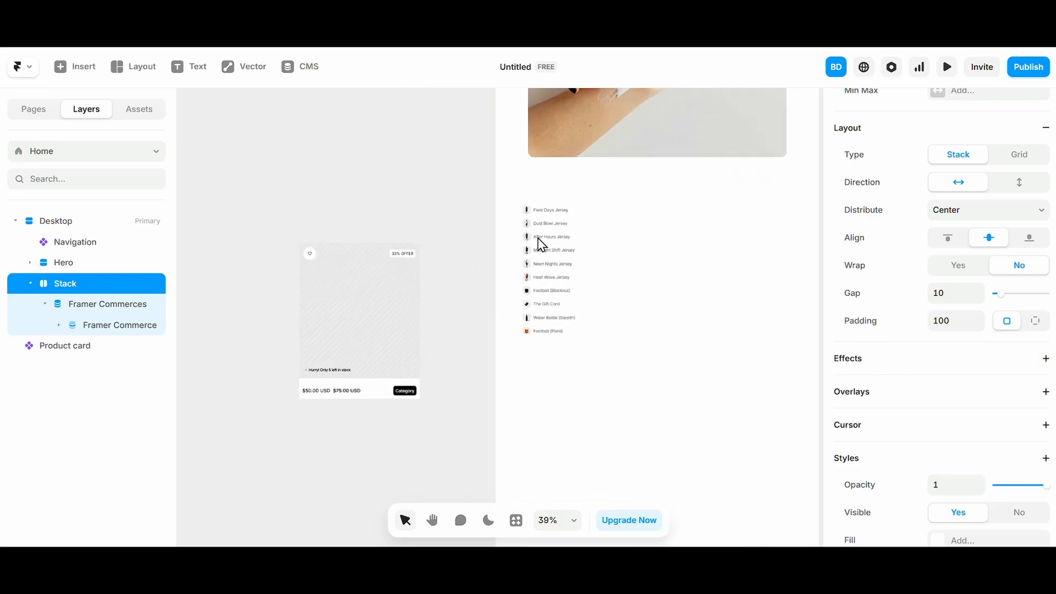
left_click(544, 230)
double_click(542, 223)
scroll(637, 246, "up", 3, "ctrl")
left_click(638, 242)
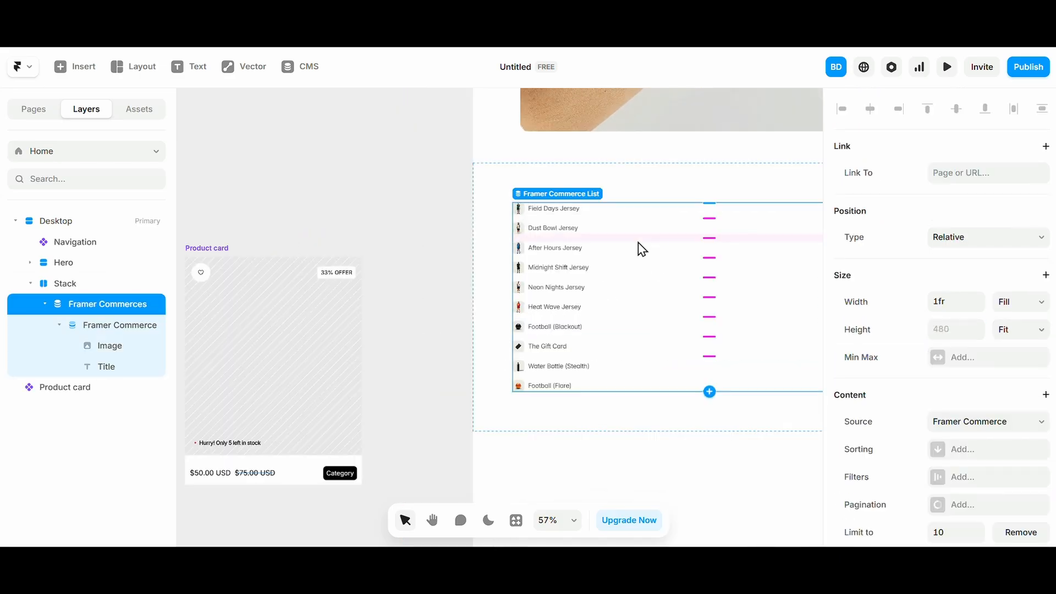
scroll(999, 440, "down", 2)
scroll(999, 440, "down", 5)
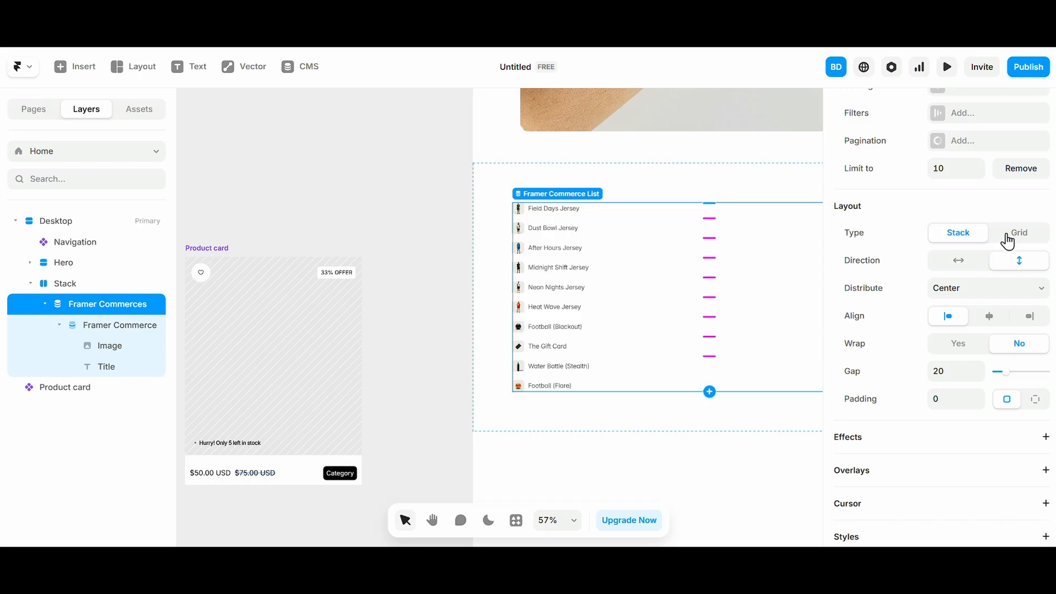
left_click(1009, 241)
scroll(596, 245, "right", 5)
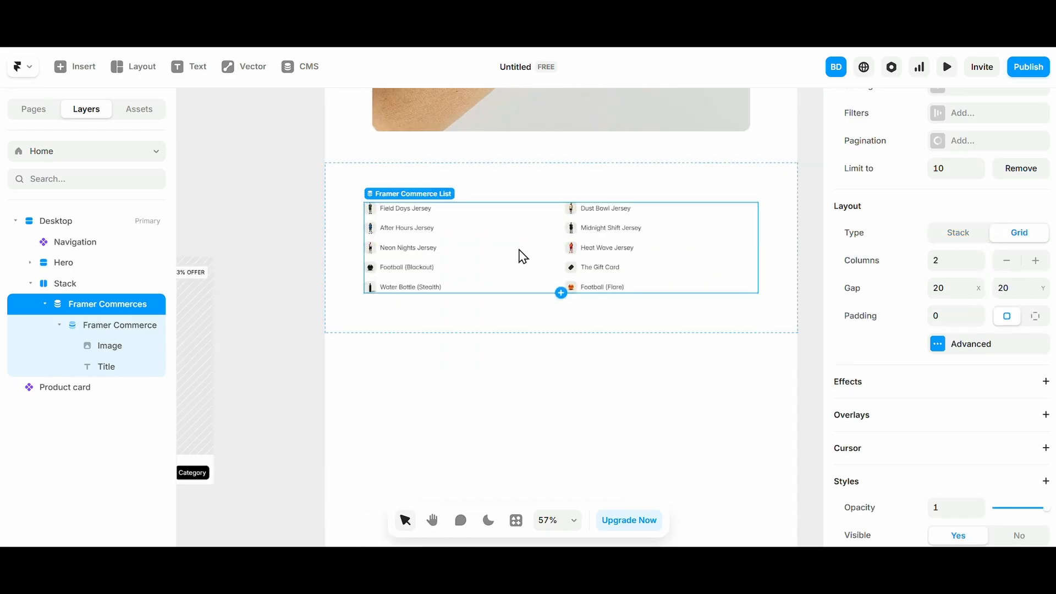
Step: Copy the Product card instance placed beside the Desktop page
scroll(385, 264, "left", 6)
left_click(250, 283)
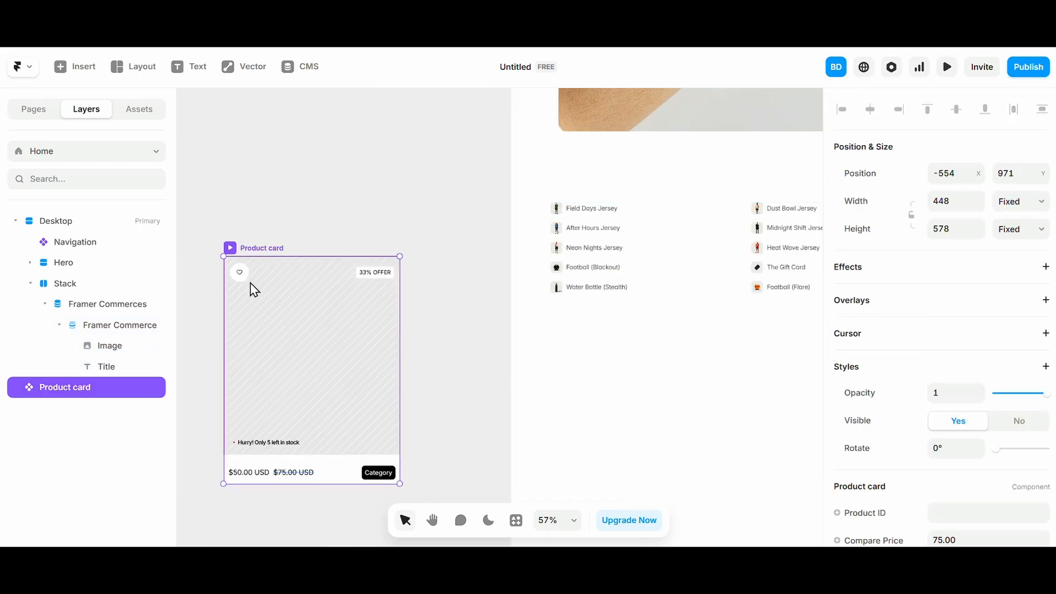
key("Delete")
key("ctrl+z")
Step: Delete the title and the image from the Framer Commerce list item
left_click(582, 212)
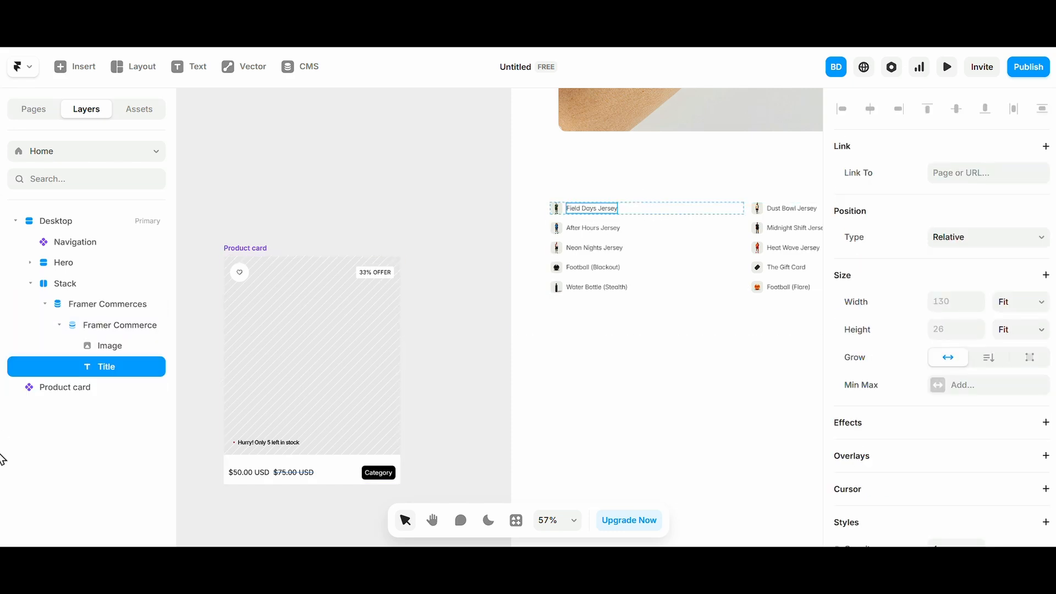
key("Delete")
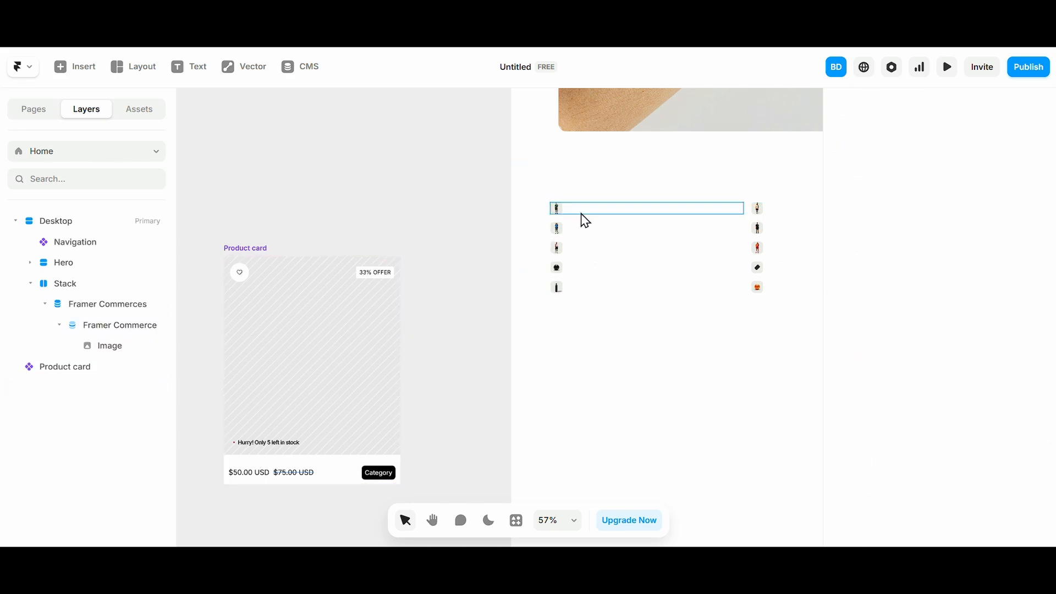
left_click(554, 211)
key("Delete")
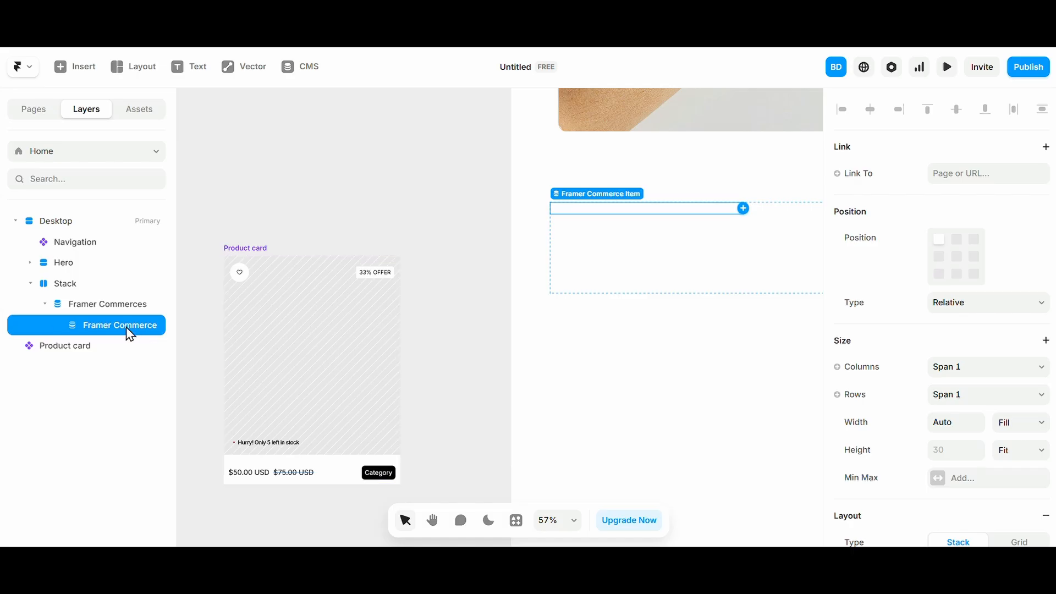
Step: Paste the Product card into the Framer Commerce list item and set its width to Fill
key("ctrl+v")
scroll(607, 368, "right", 2)
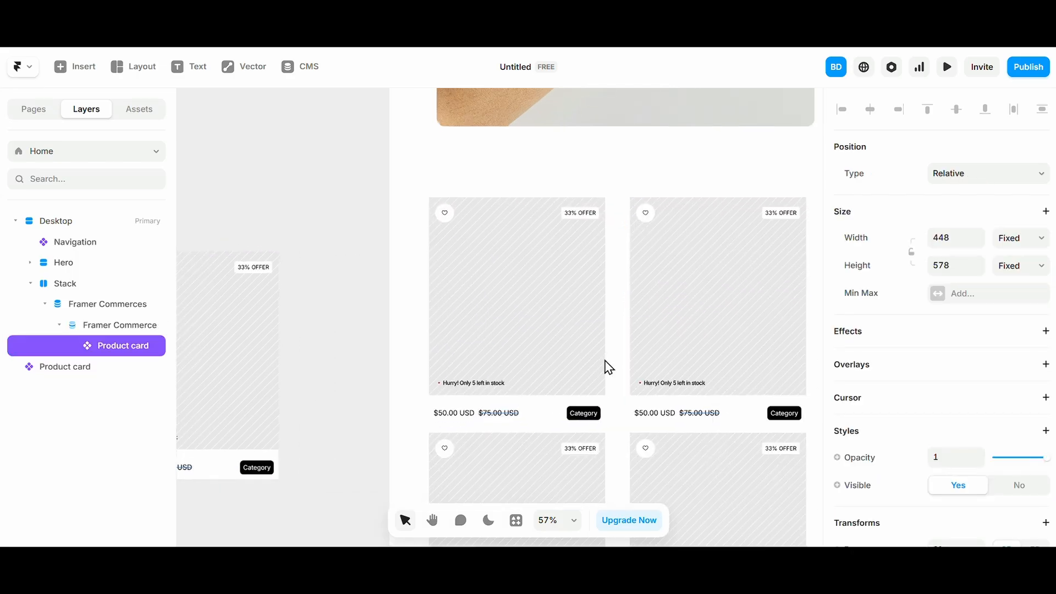
scroll(610, 379, "right", 5)
scroll(606, 384, "left", 5)
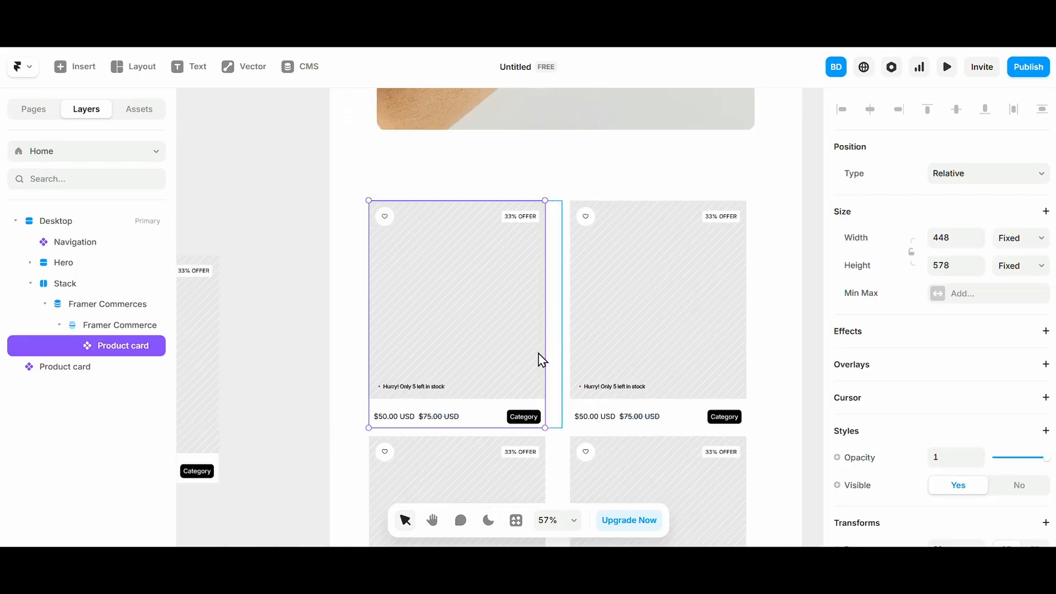
left_click(1001, 242)
left_click(1012, 291)
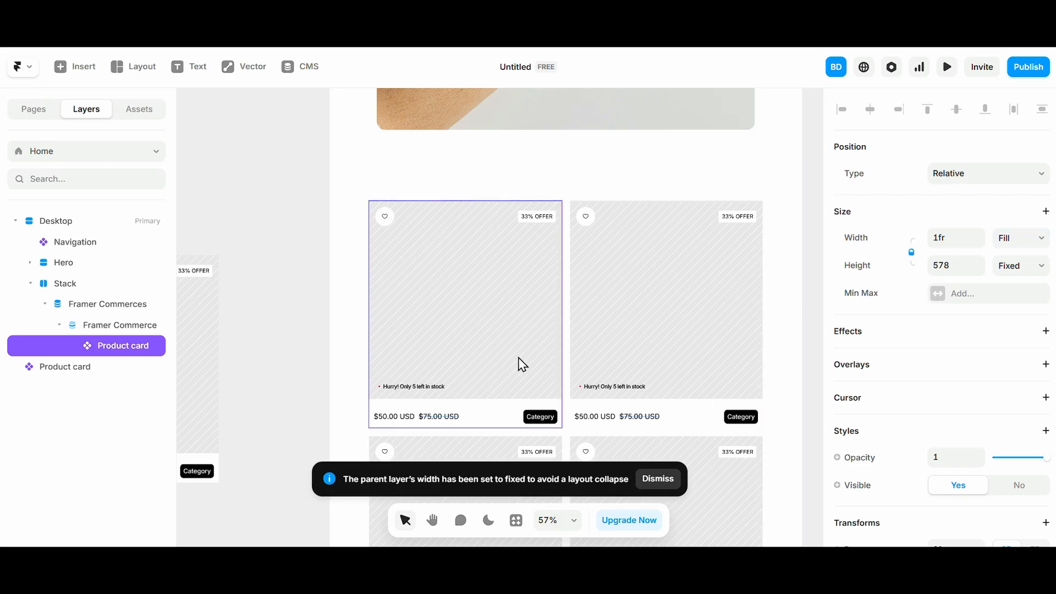
left_click(306, 342)
Step: Bind the nested Product card's Product ID and Compare Price properties to the matching Framer Commerce fields
left_click(469, 335)
scroll(932, 389, "down", 5)
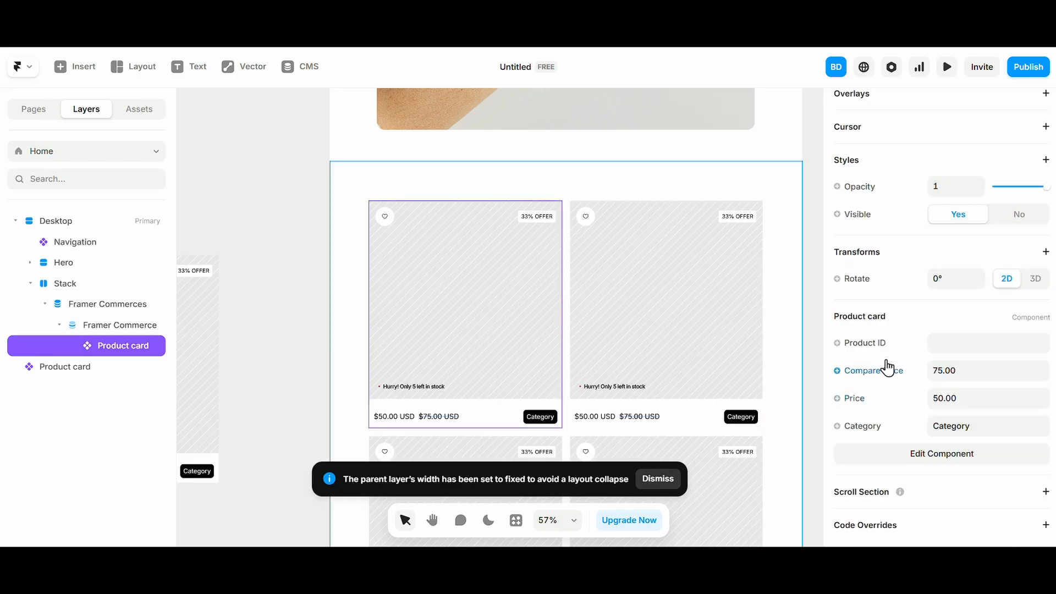
left_click(838, 343)
mouse_move(869, 395)
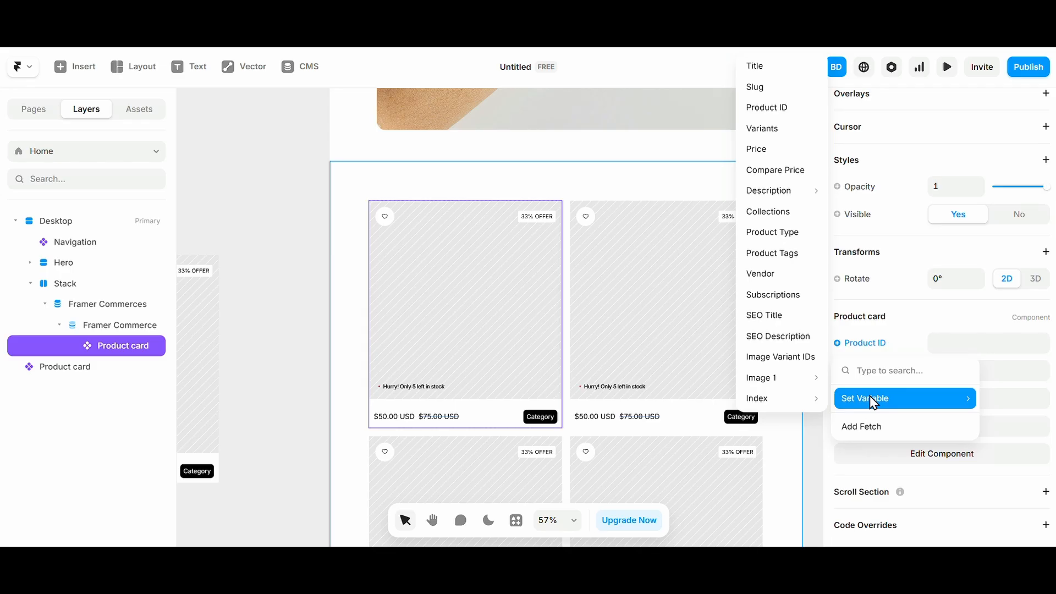
left_click(767, 108)
left_click(892, 372)
mouse_move(883, 418)
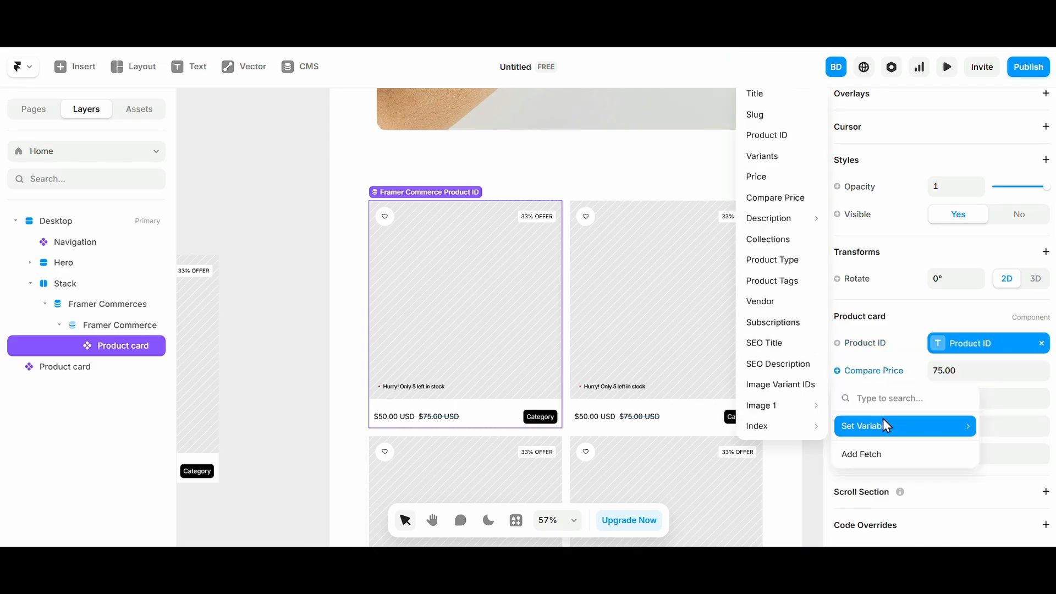
left_click(775, 199)
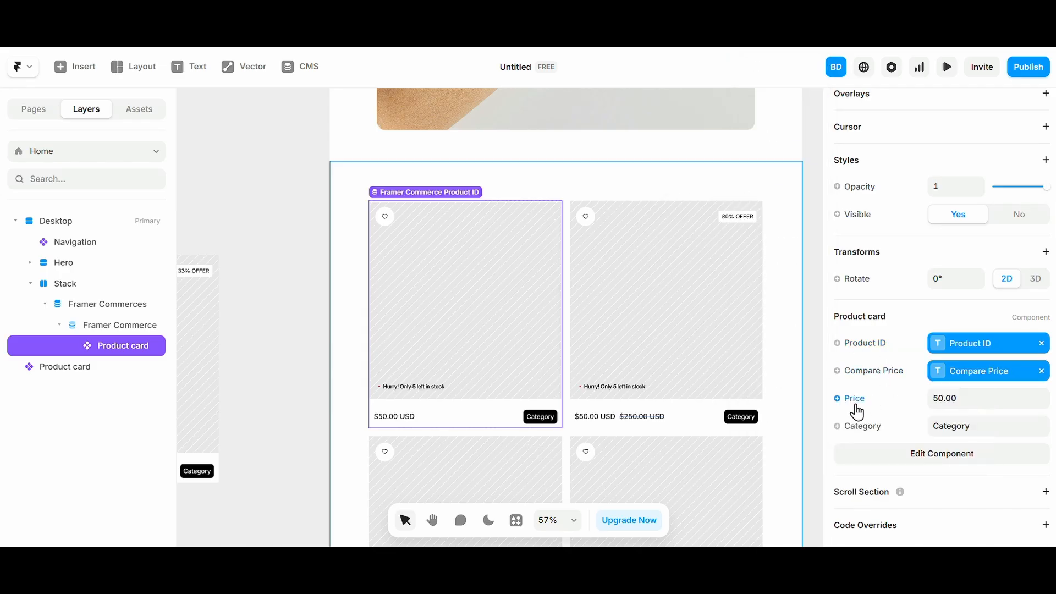
Step: Bind the nested Product card's Price to the Price field and its Category to the Collections field
left_click(858, 406)
mouse_move(872, 458)
left_click(752, 205)
left_click(867, 429)
mouse_move(866, 482)
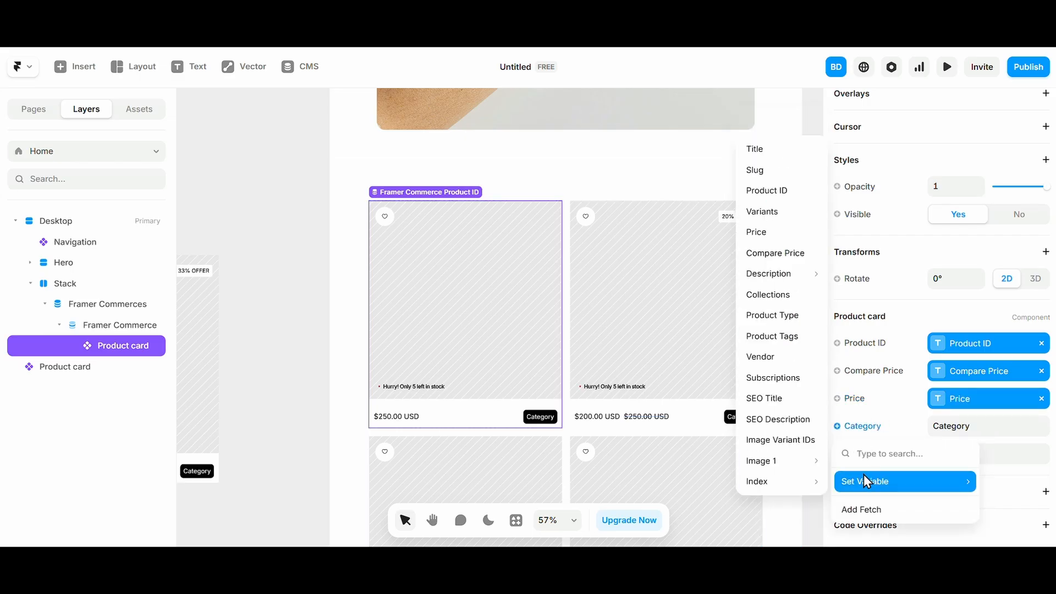
left_click(769, 297)
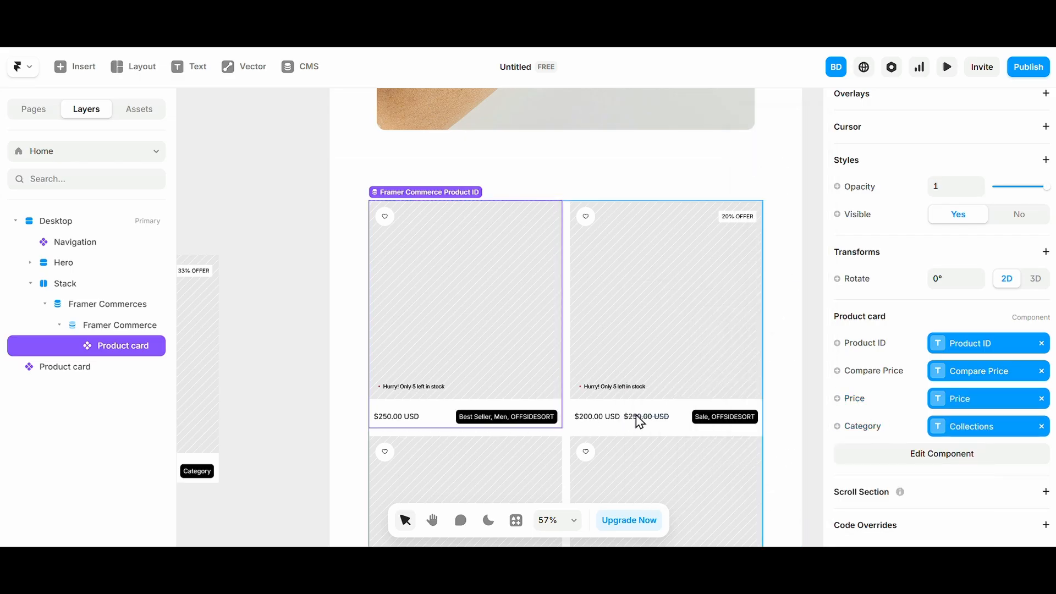
Step: Edit the Product card component and create an image variable for the fill of its Images layer
left_click(893, 462)
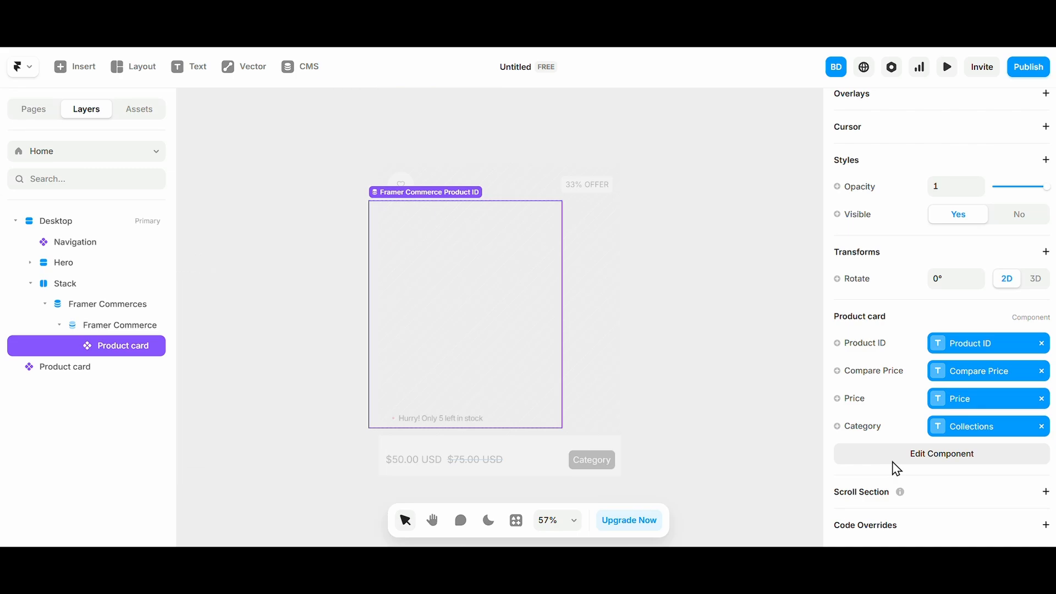
left_click(438, 427)
left_click(516, 378)
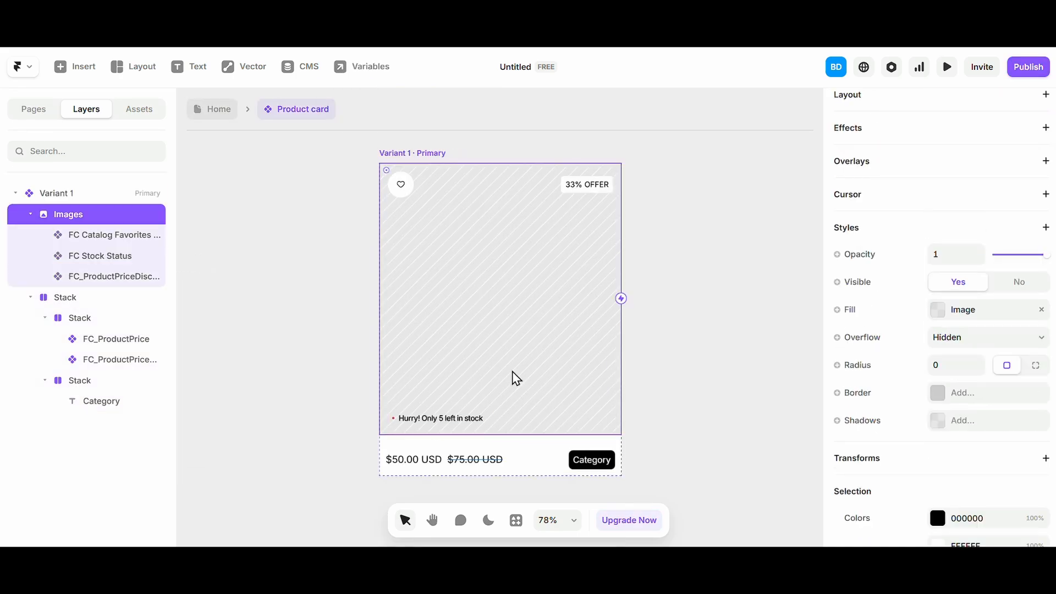
left_click(862, 308)
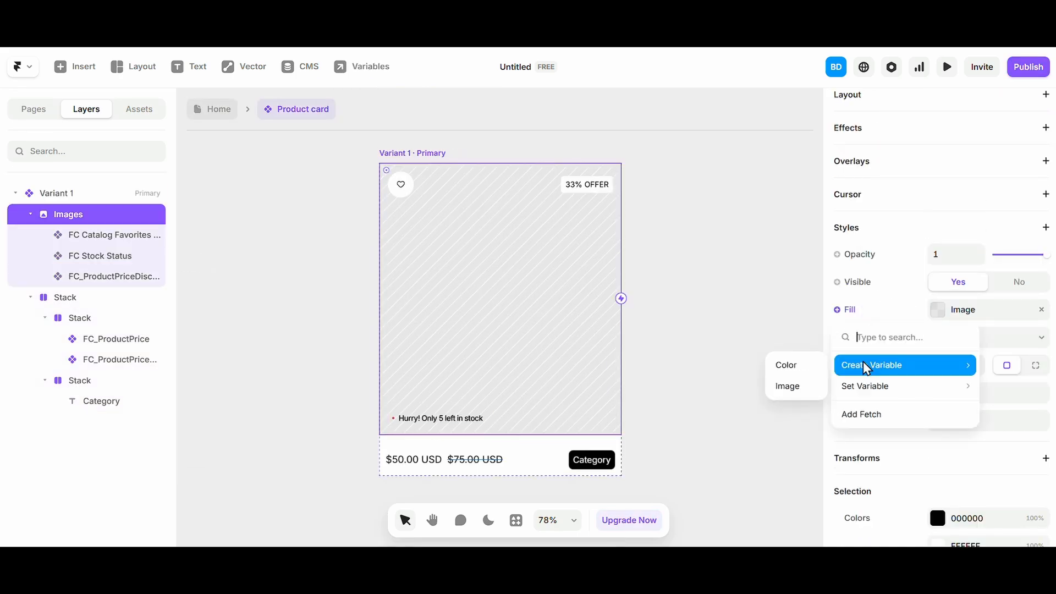
key("Escape")
left_click(260, 330)
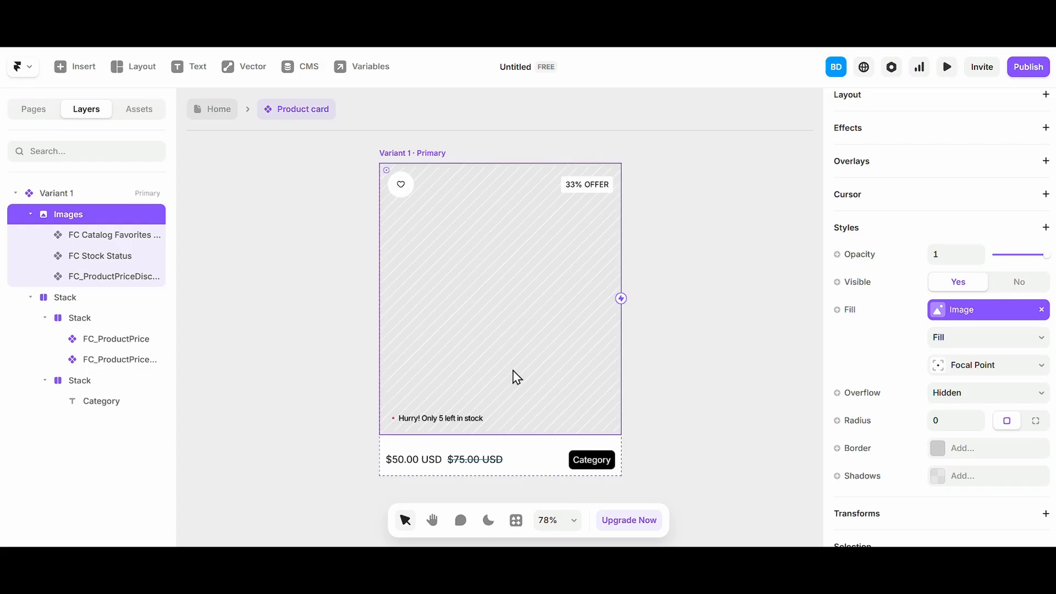
Step: Add a Hover variant to the Product card's primary variant
scroll(386, 353, "down", 5)
left_click(410, 244)
scroll(429, 309, "down", 4)
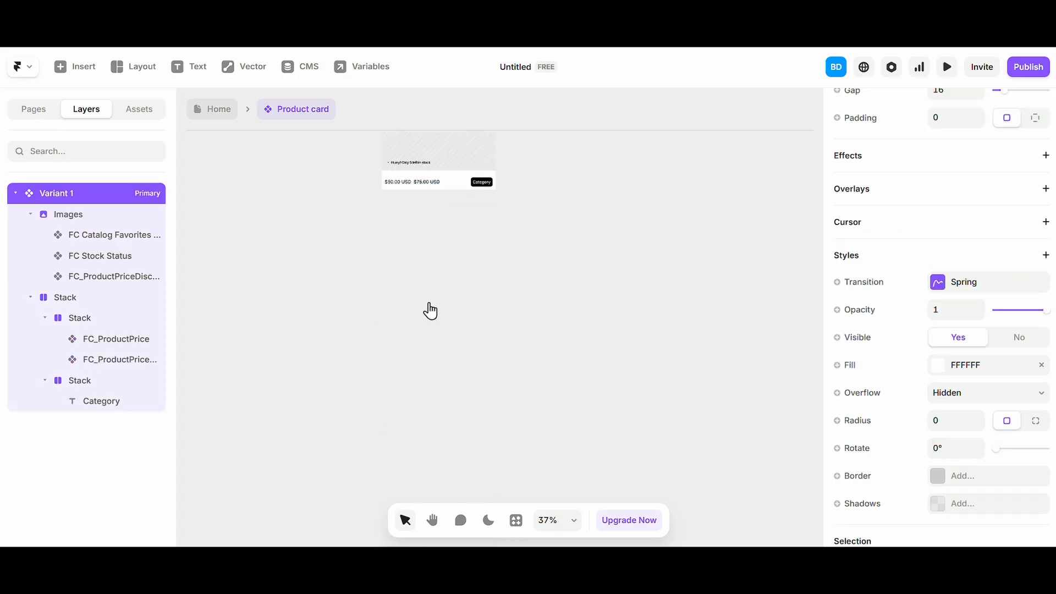
left_click(414, 308)
left_click(443, 318)
Step: Replace the fill variable of the Hover variant's Images layer with a second, newly created image variable
left_click(464, 316)
scroll(1004, 415, "down", 6)
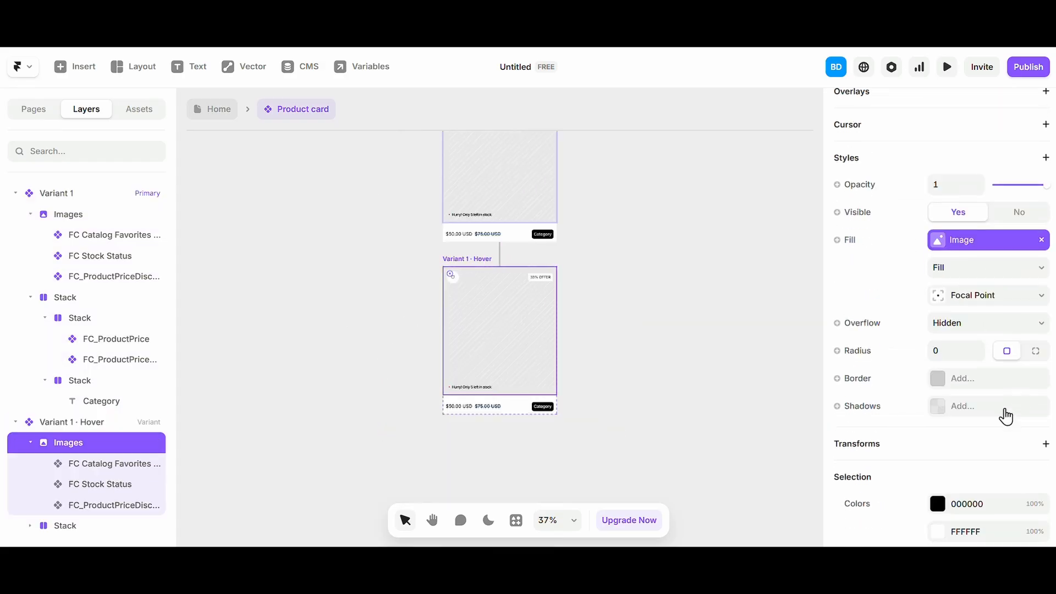
left_click(1036, 247)
left_click(841, 237)
mouse_move(860, 299)
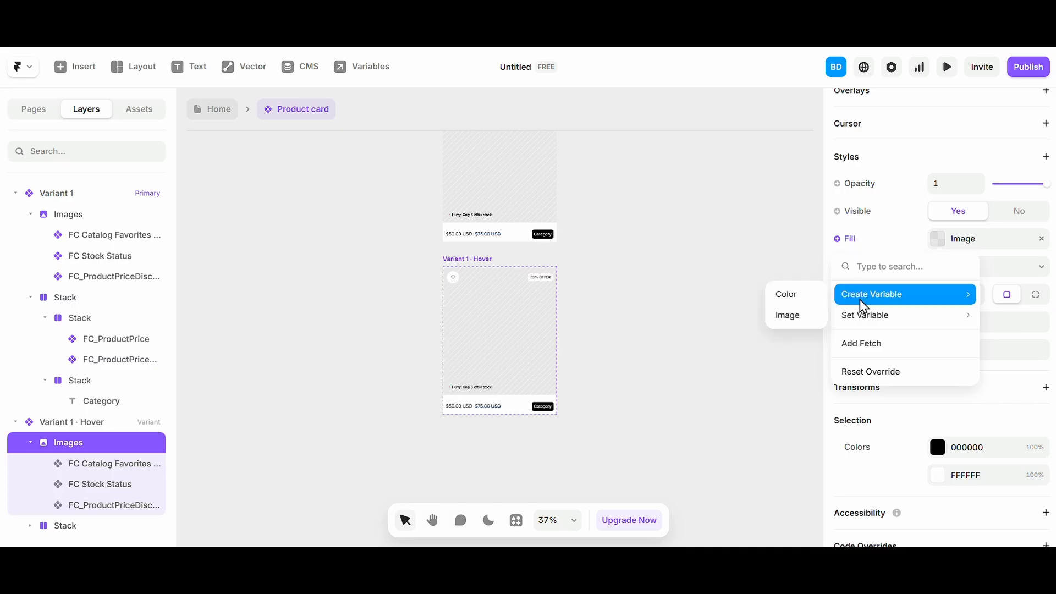
left_click(794, 312)
left_click(611, 290)
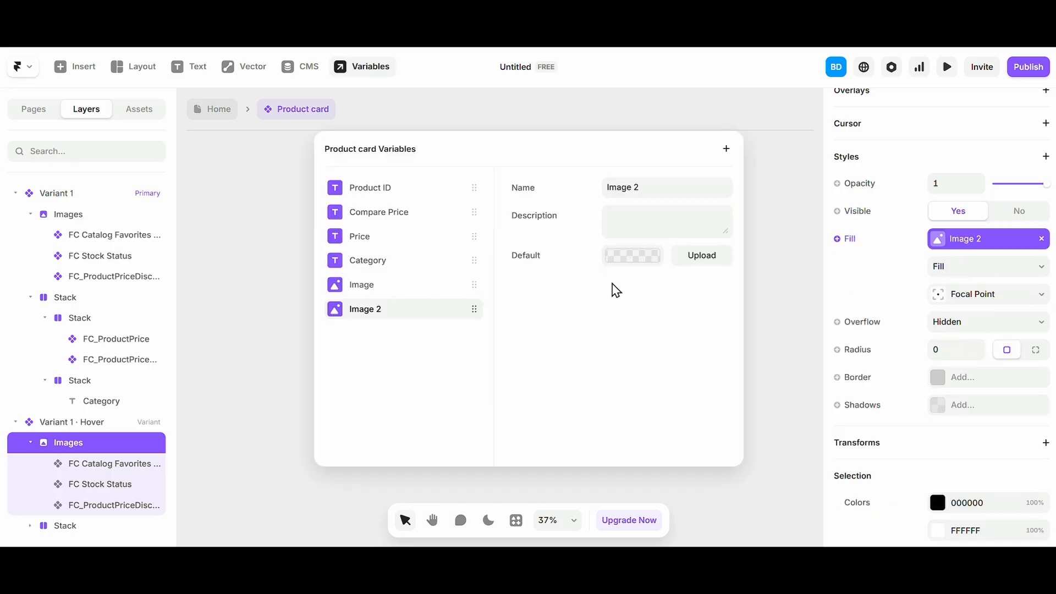
left_click(215, 333)
left_click(266, 330)
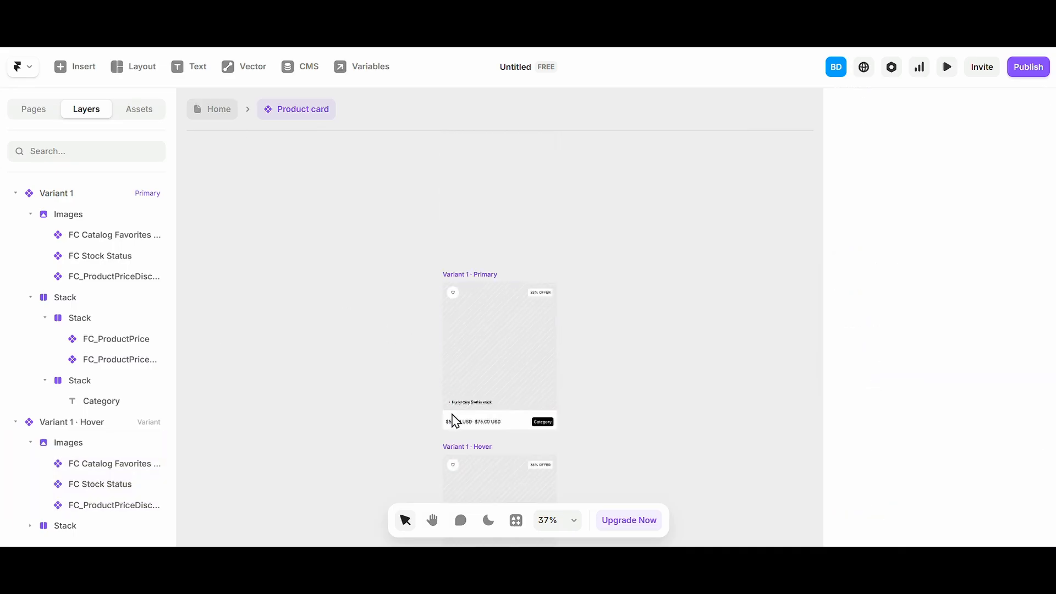
Step: Return to the Home page and bind the nested Product card's two image properties to the Image 1 and Image 2 fields
scroll(456, 385, "down", 5)
left_click(228, 109)
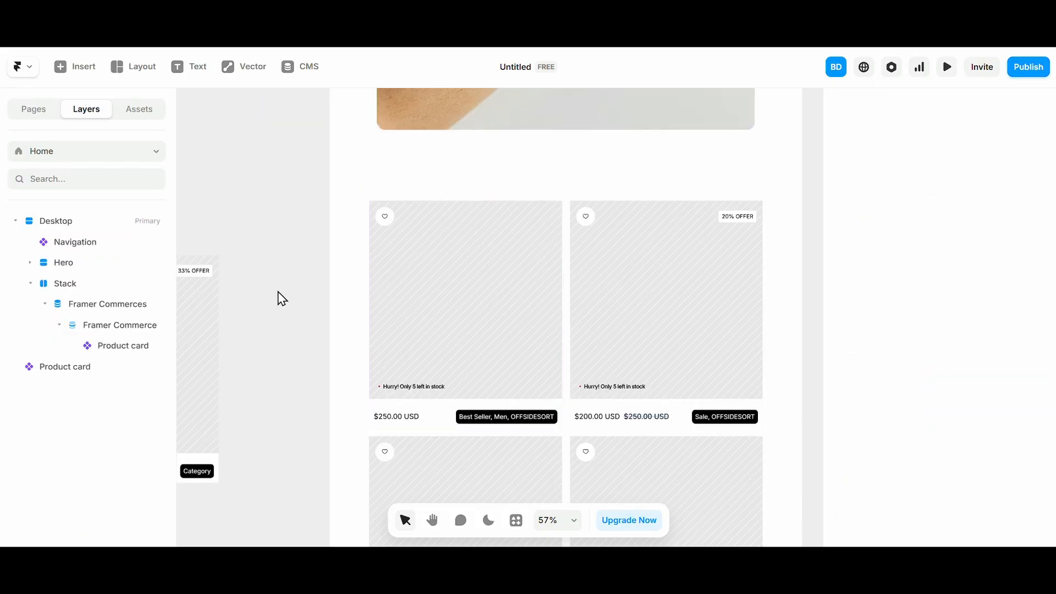
left_click(455, 325)
left_click(850, 458)
mouse_move(867, 481)
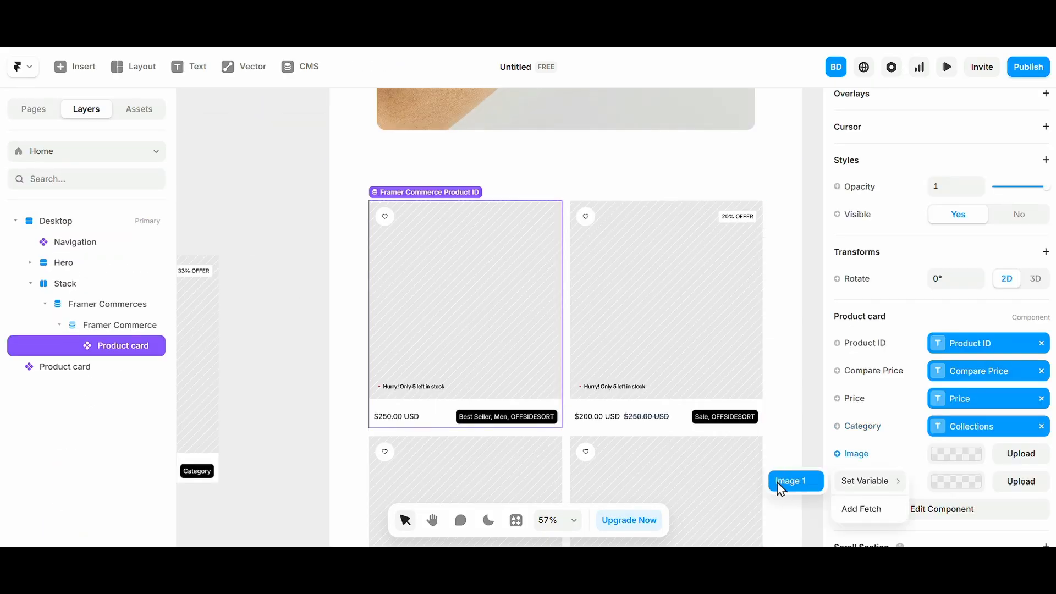
left_click(781, 483)
scroll(323, 303, "down", 4)
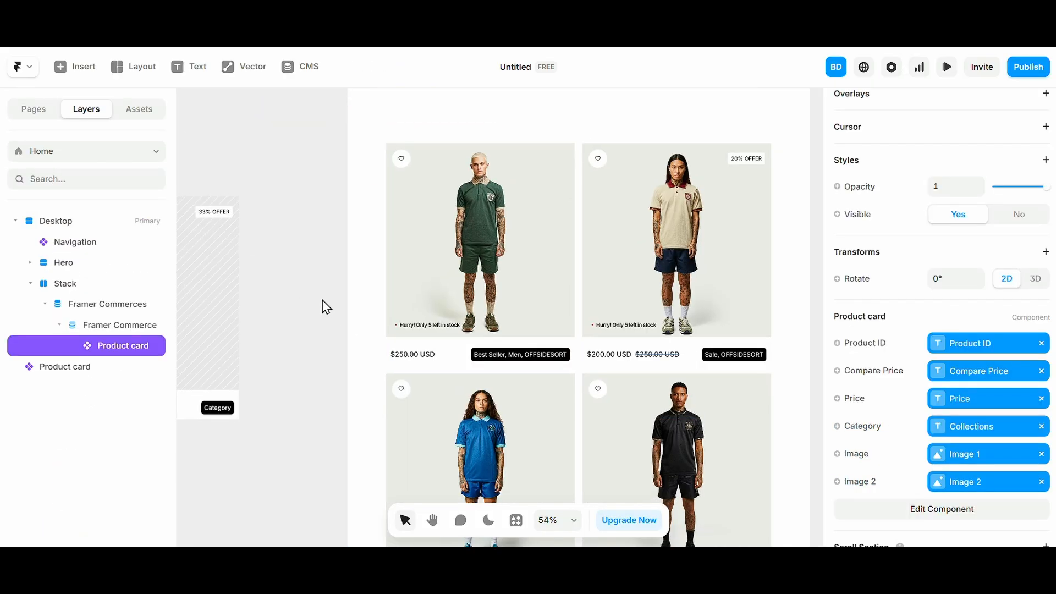
Step: Look over the product grid and the hero section on the Home page
left_click(483, 348)
left_click(470, 293)
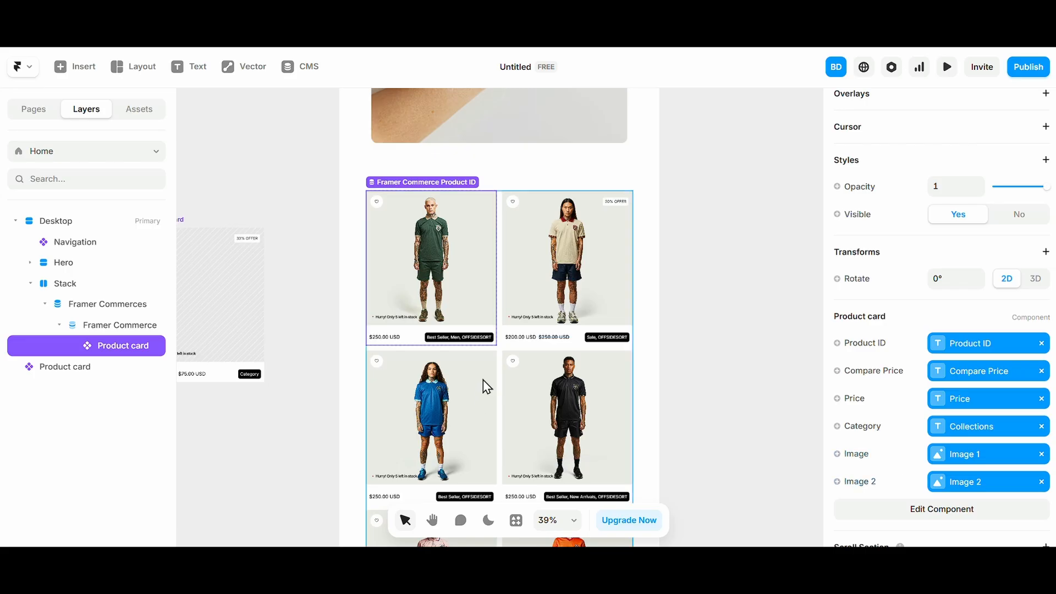
left_click(483, 380)
left_click(474, 297)
left_click(312, 304)
scroll(312, 304, "up", 1)
scroll(307, 305, "up", 3)
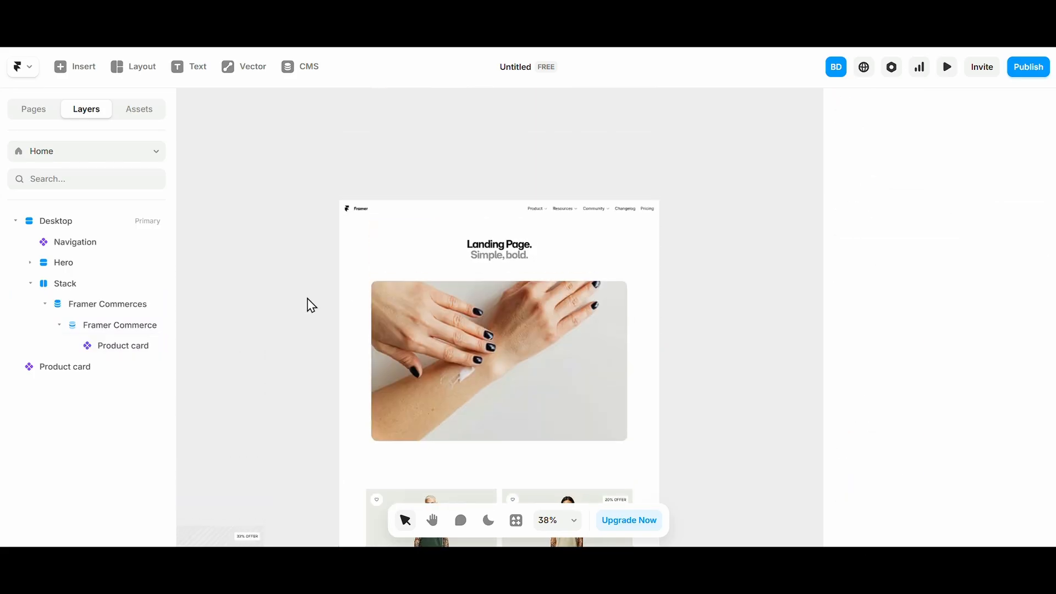
scroll(304, 304, "down", 4)
scroll(304, 304, "down", 3)
left_click(417, 365)
scroll(416, 369, "up", 6)
scroll(417, 370, "left", 2)
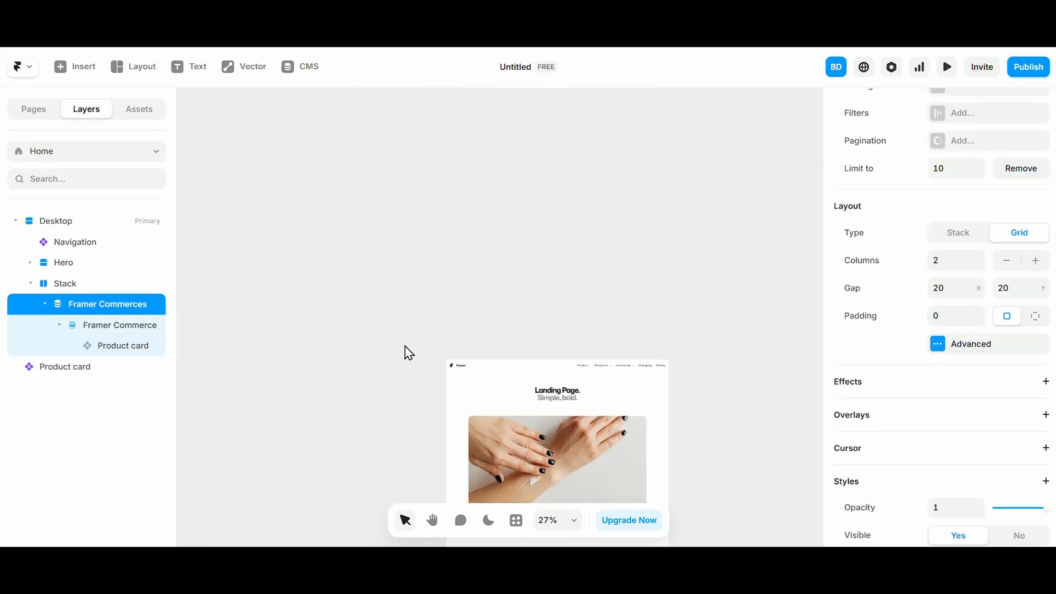
Step: Publish the site and open its live page
left_click(460, 341)
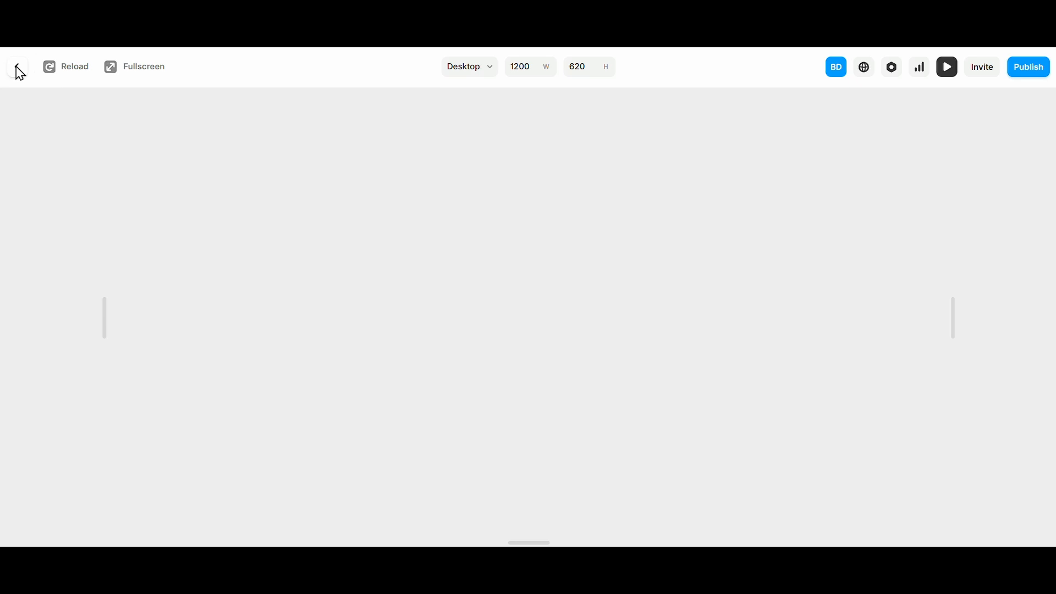
left_click(15, 68)
left_click(1023, 83)
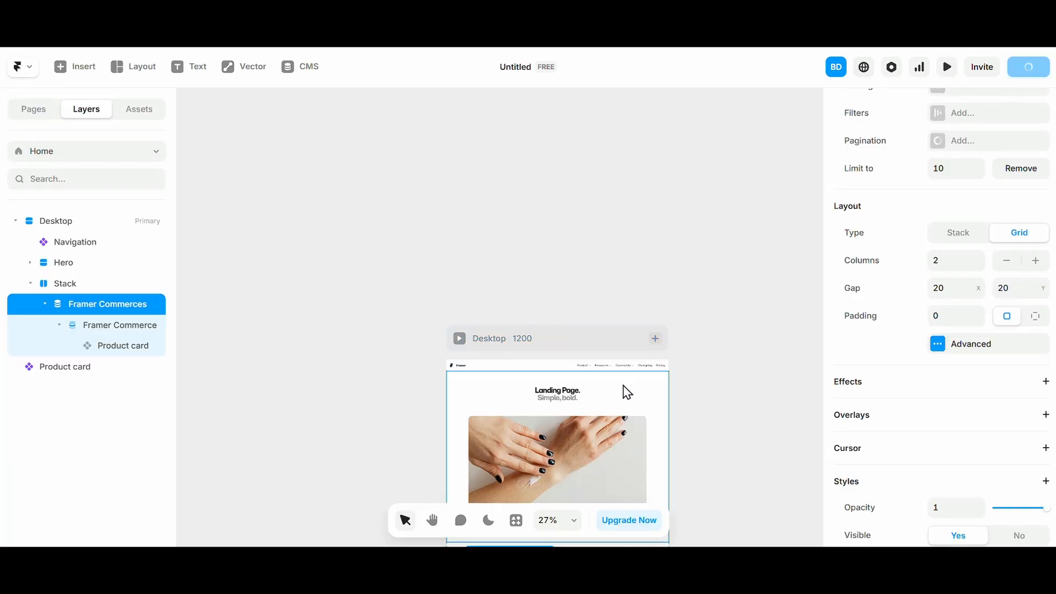
scroll(583, 396, "down", 5)
scroll(547, 401, "up", 3)
scroll(497, 314, "down", 4)
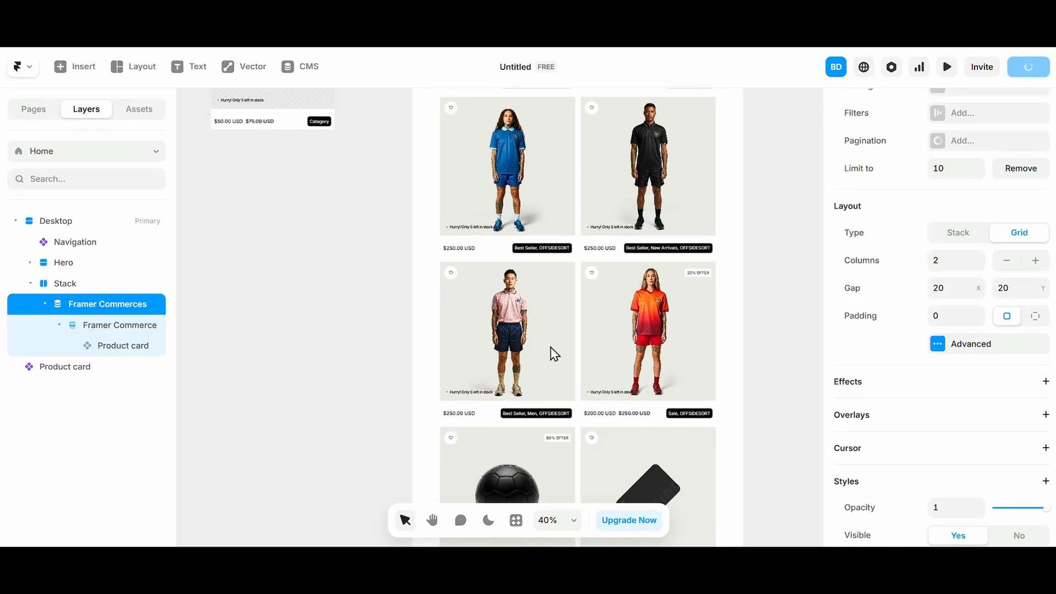
left_click(934, 101)
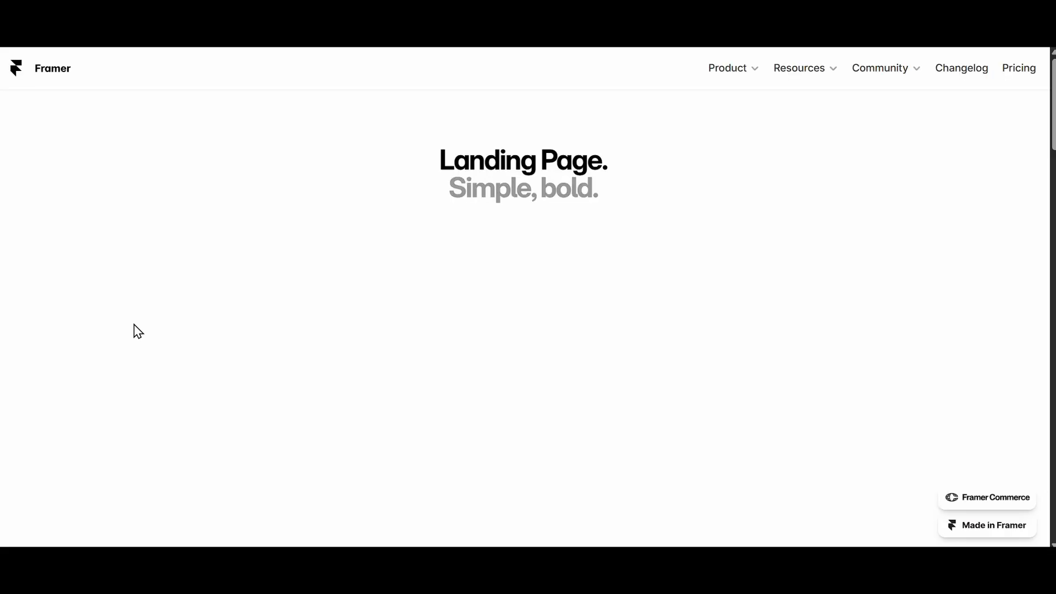
Step: Examine the product cards and their hover images on the live page
scroll(138, 331, "down", 15)
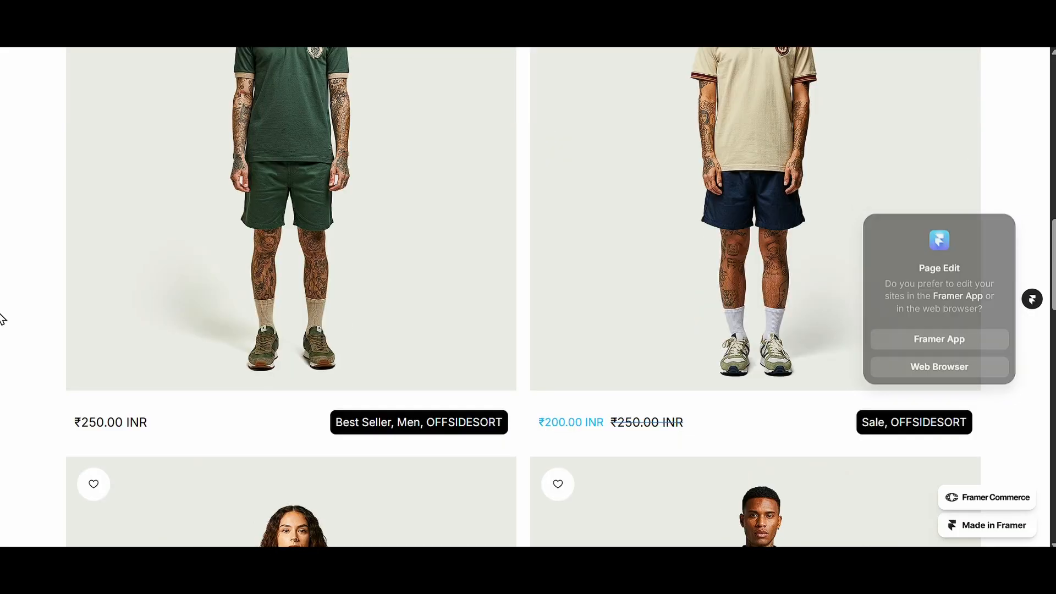
scroll(1, 319, "up", 1)
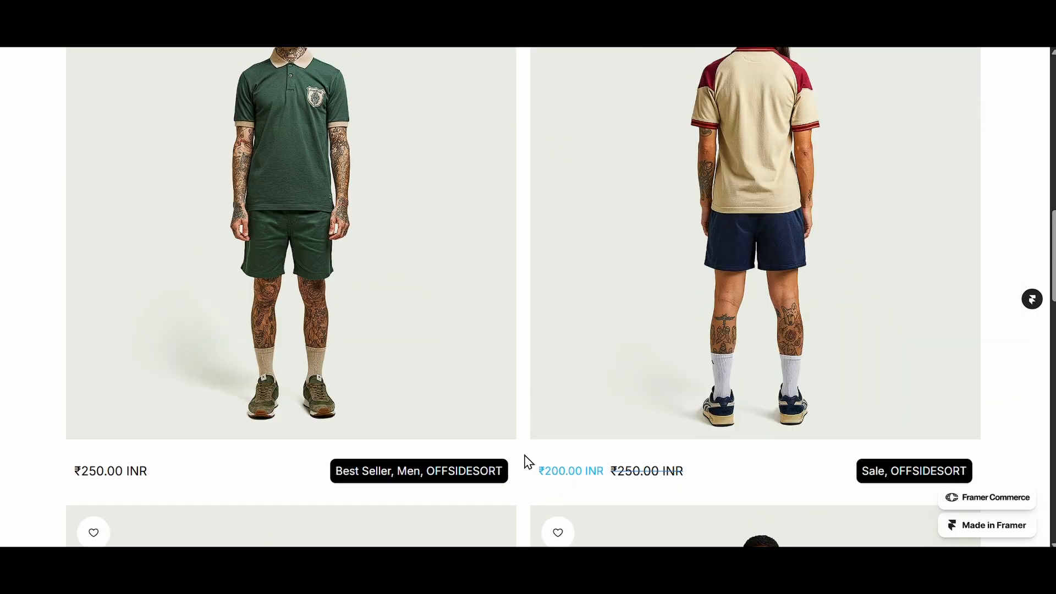
scroll(528, 461, "down", 10)
scroll(487, 455, "down", 10)
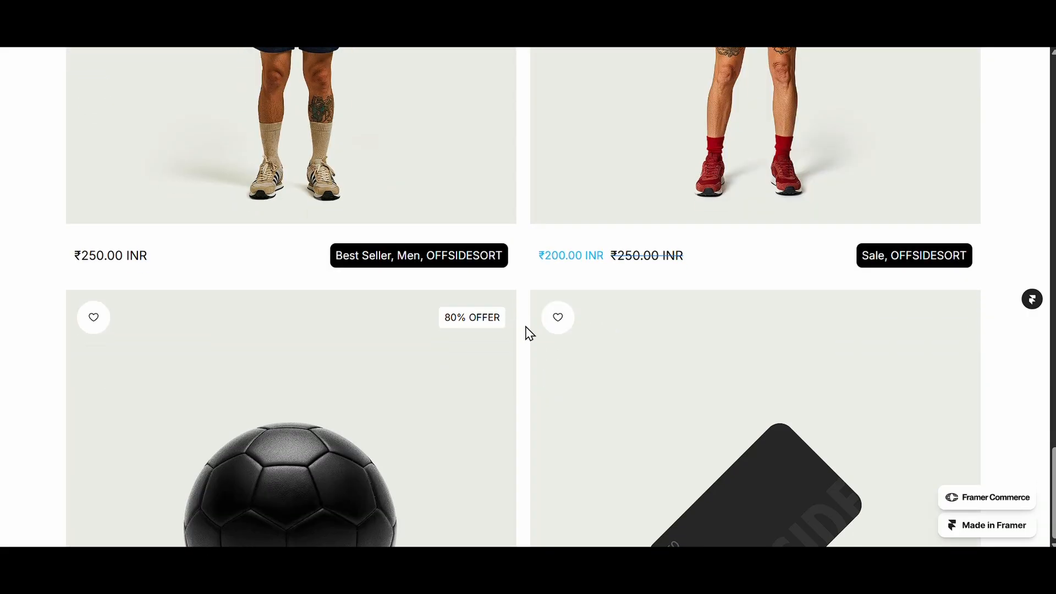
scroll(523, 316, "up", 5)
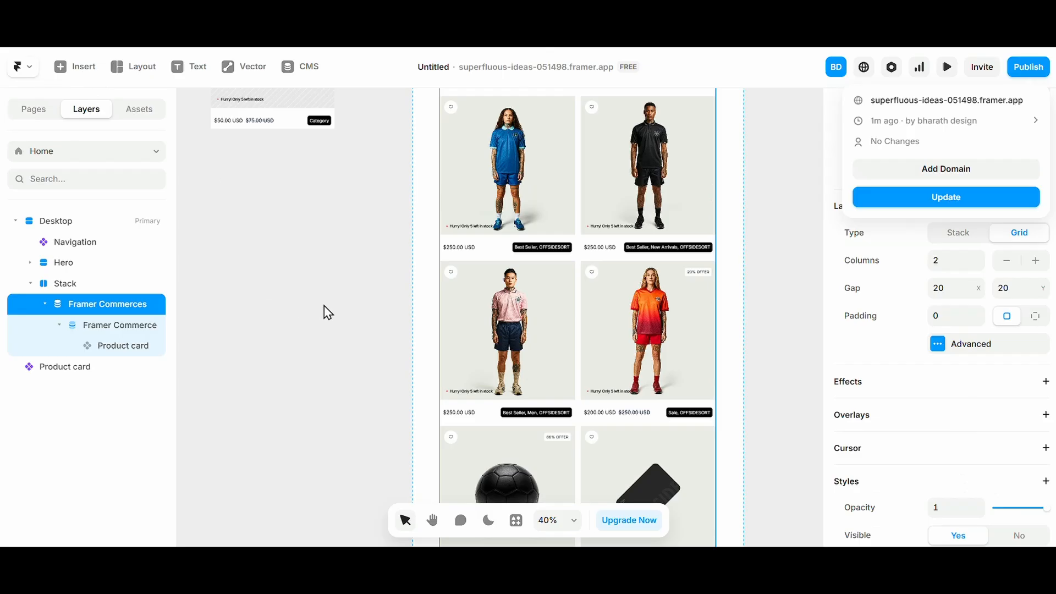
Step: Set the Desktop breakpoint's height to Fit Content on the Home page
scroll(329, 313, "down", 5)
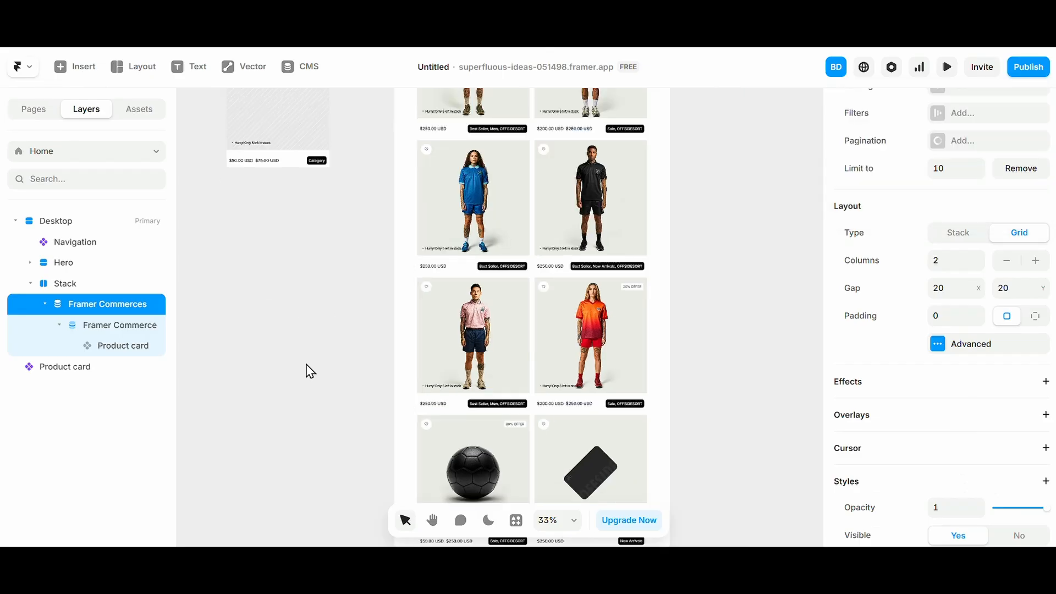
scroll(326, 308, "up", 8)
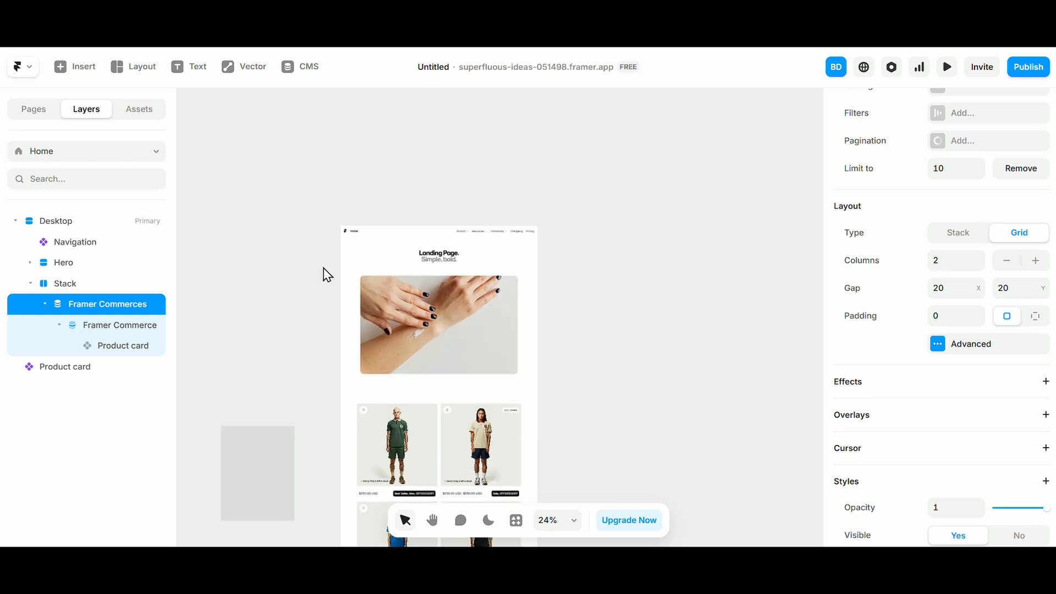
left_click(361, 434)
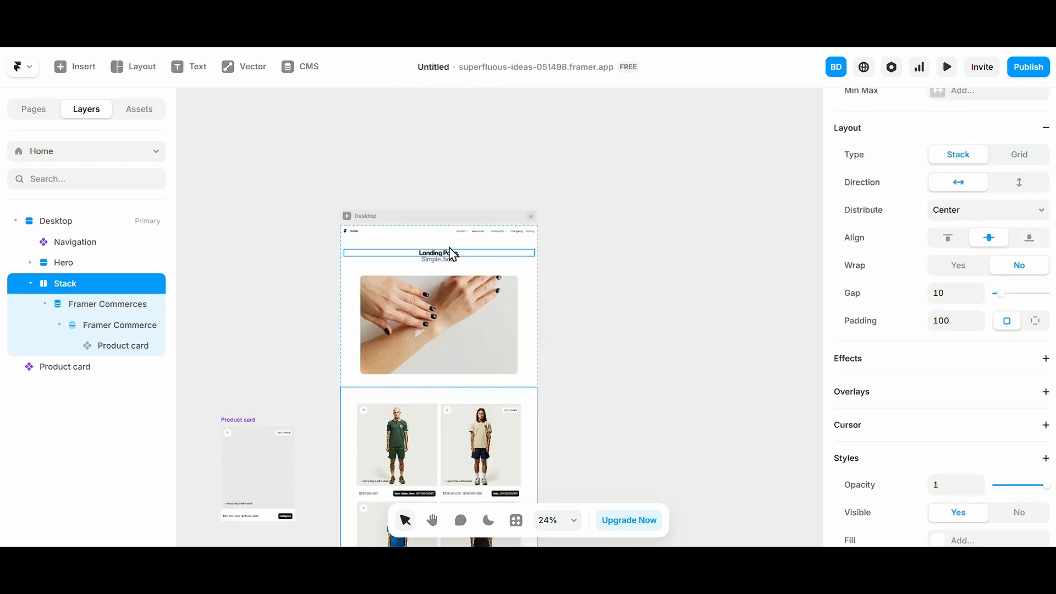
left_click(410, 218)
left_click(1029, 280)
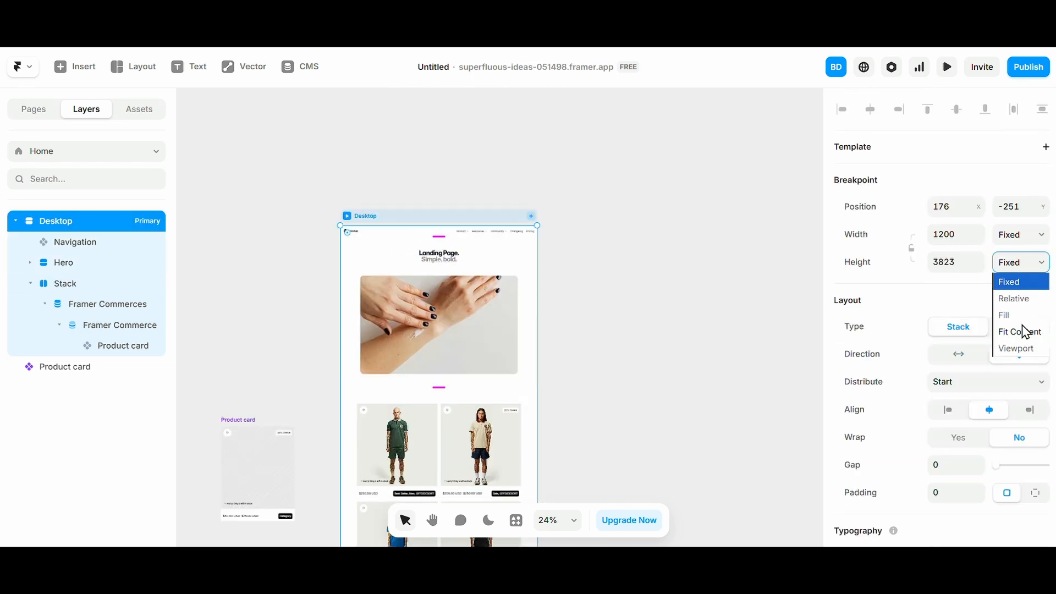
left_click(1026, 332)
scroll(584, 413, "down", 5)
scroll(403, 388, "up", 3)
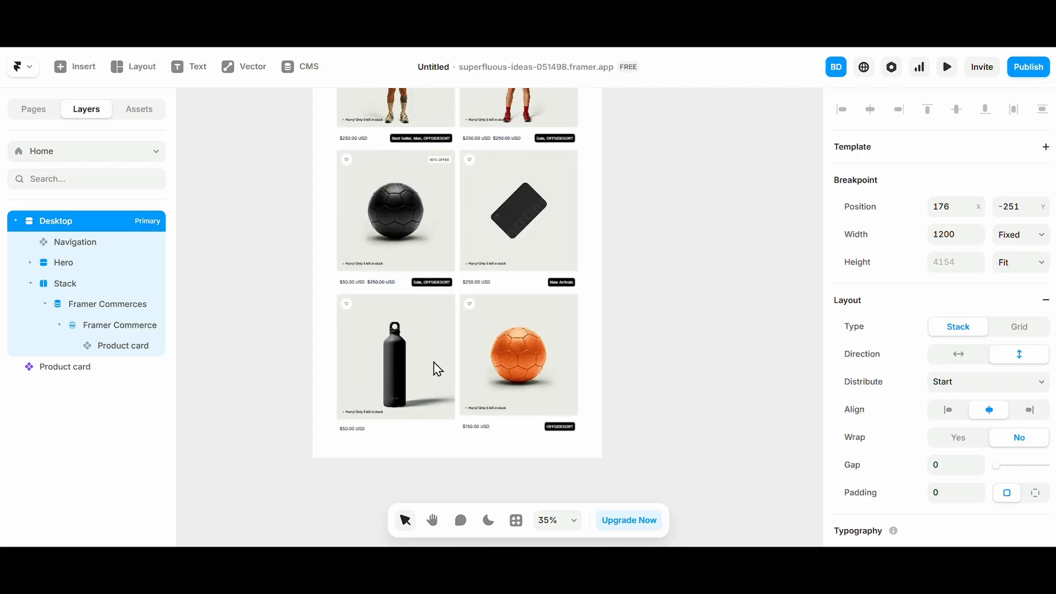
Step: Remove the item limit from the Framer Commerces collection list
left_click(444, 361)
scroll(938, 302, "up", 3)
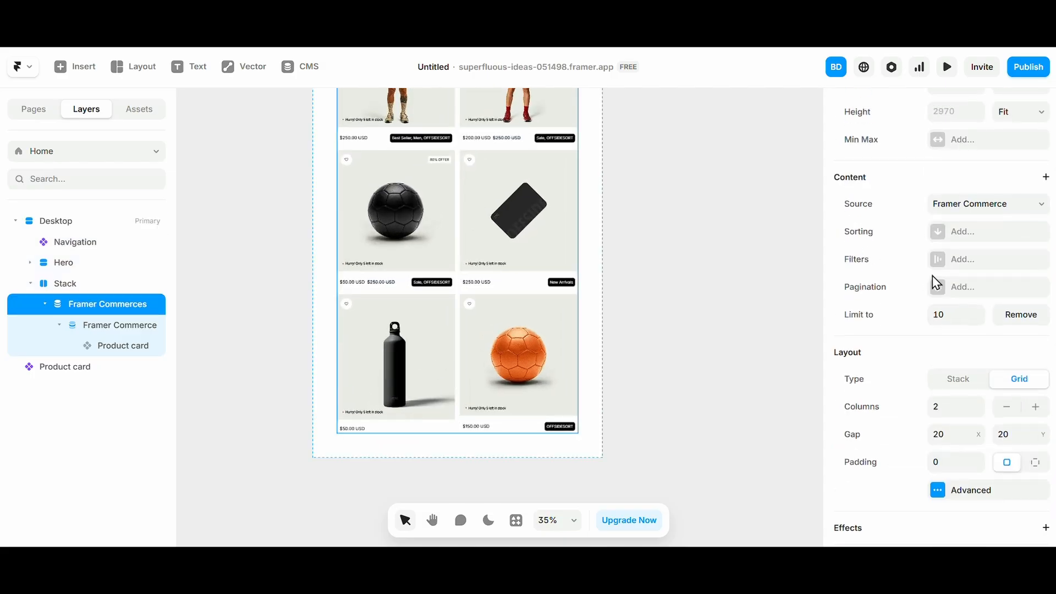
left_click(1008, 315)
scroll(237, 391, "down", 5)
left_click(240, 393)
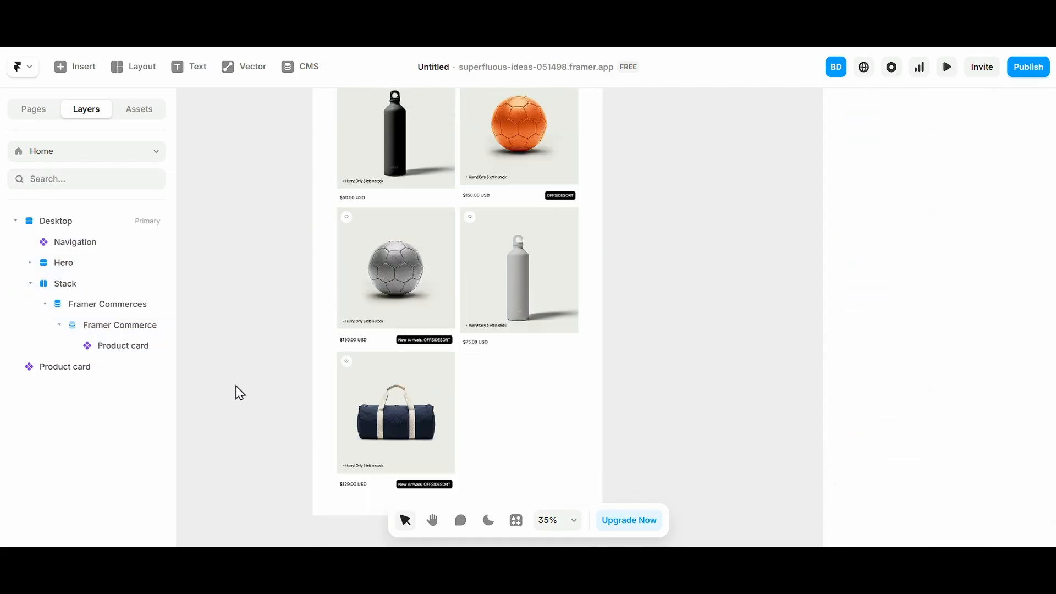
Step: Update the published site with the latest changes and open the live page
scroll(241, 392, "up", 10)
left_click(1029, 67)
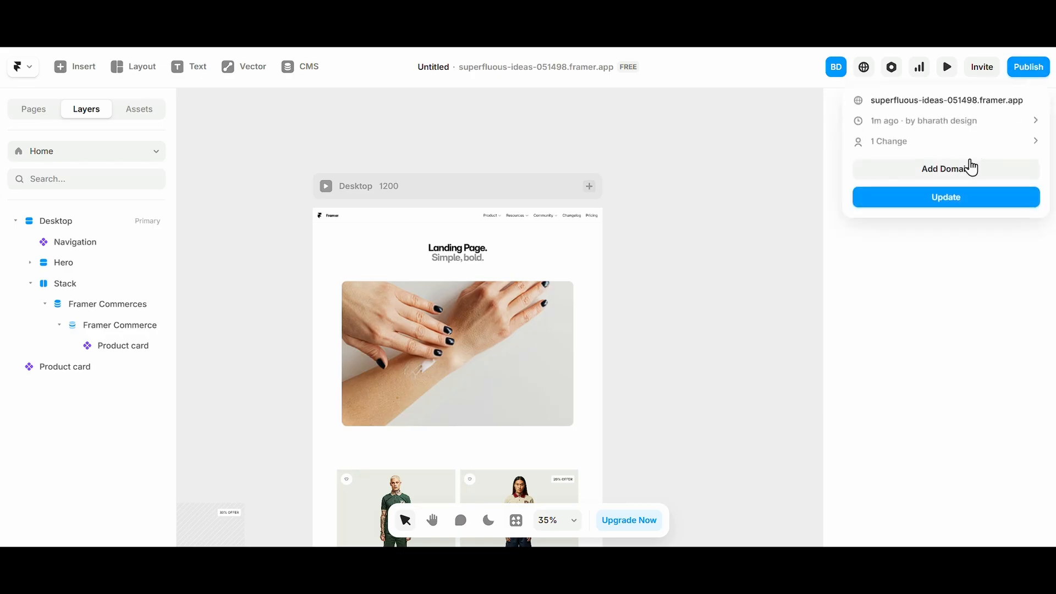
left_click(958, 197)
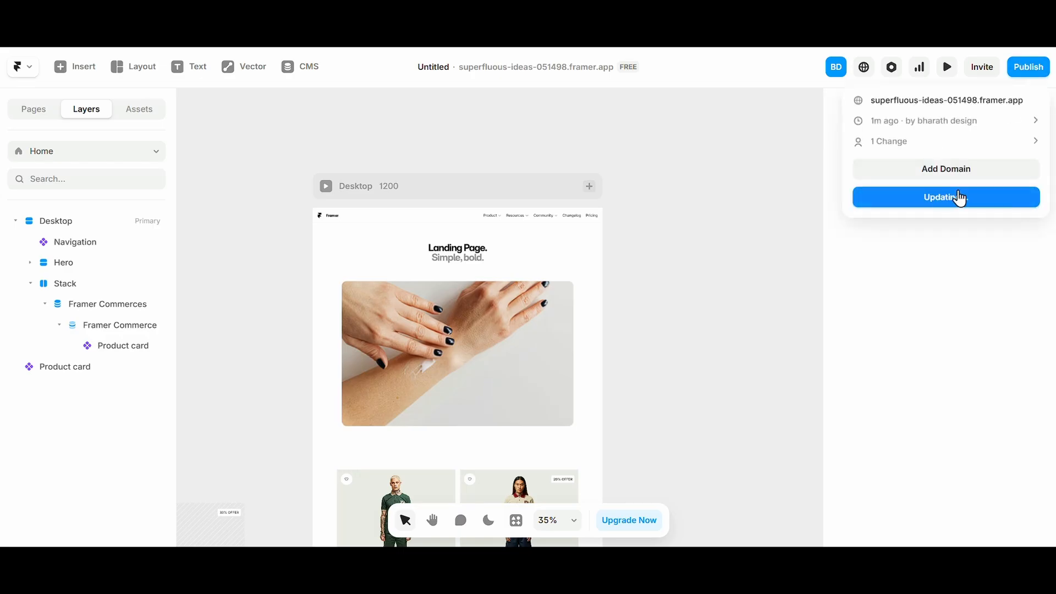
left_click(915, 104)
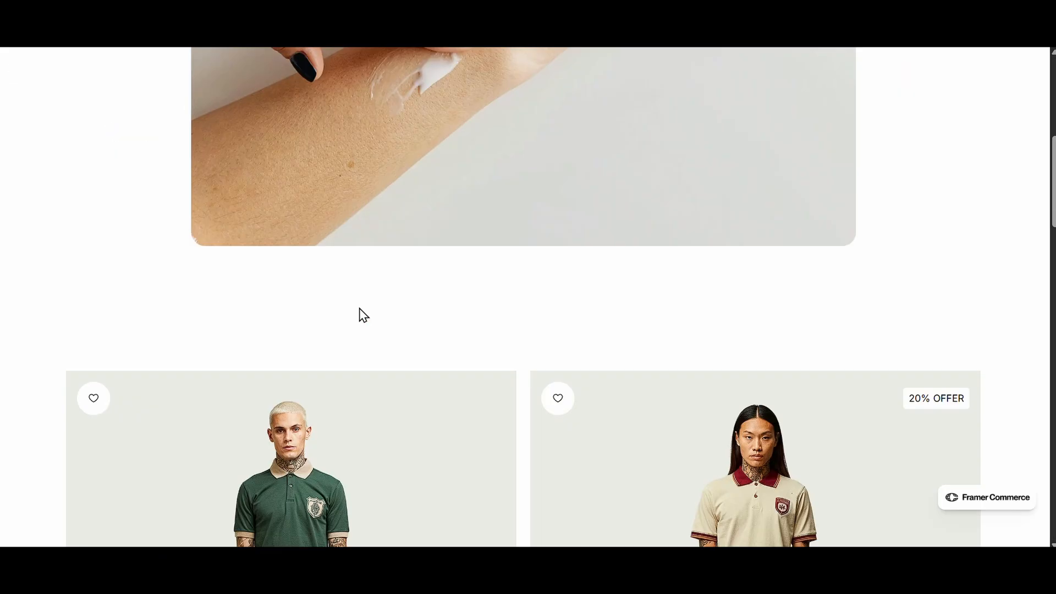
Step: Examine the product cards' hover images, prices and offer badges down the live page
scroll(233, 340, "down", 6)
scroll(639, 316, "down", 8)
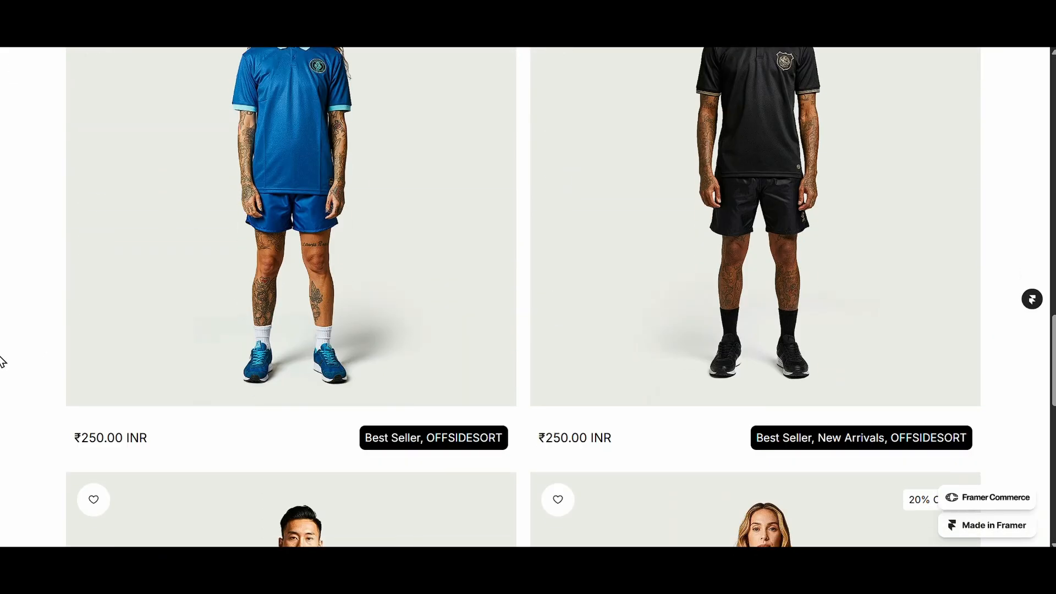
scroll(842, 329, "down", 2)
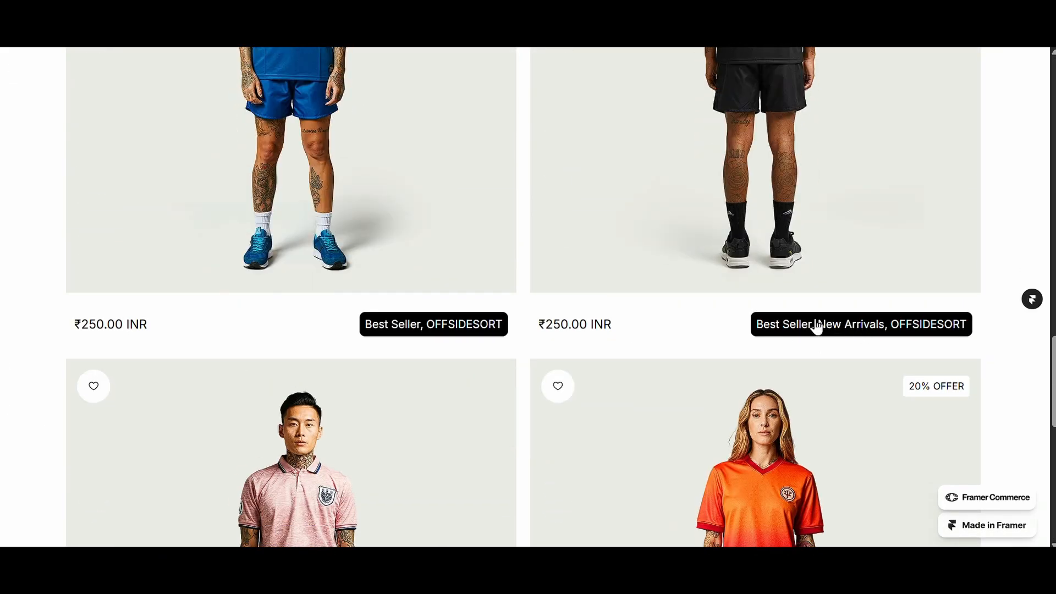
scroll(561, 332, "down", 10)
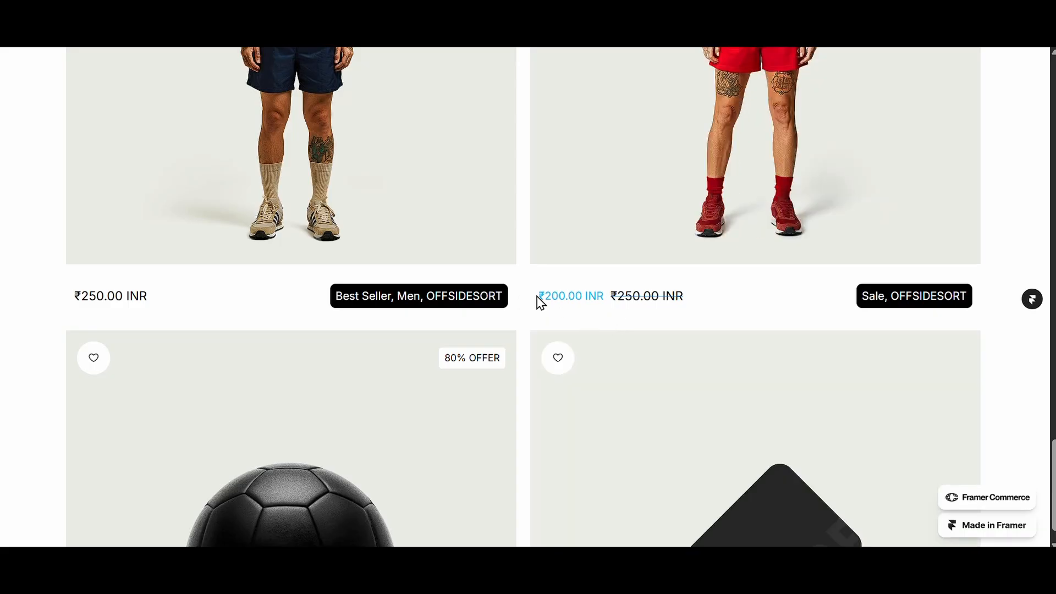
scroll(496, 309, "down", 1)
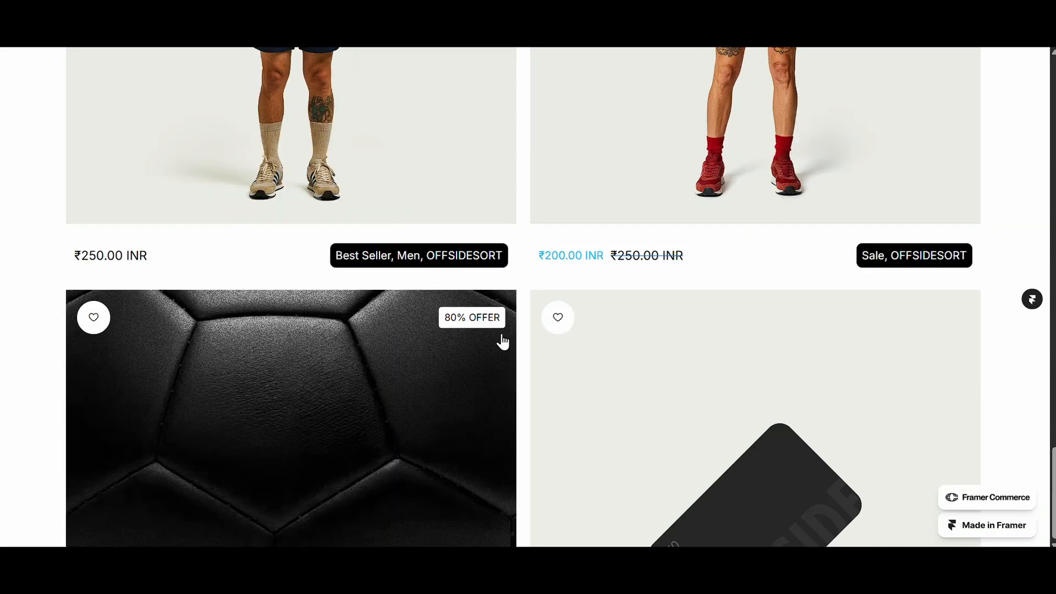
scroll(660, 286, "up", 7)
scroll(688, 331, "down", 4)
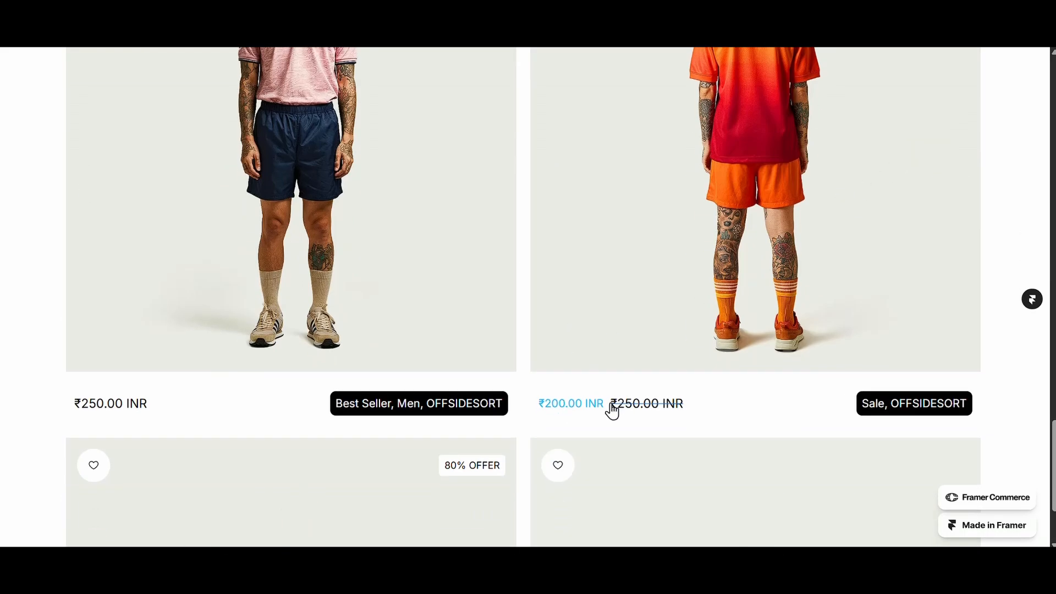
scroll(978, 219, "up", 5)
scroll(523, 349, "down", 8)
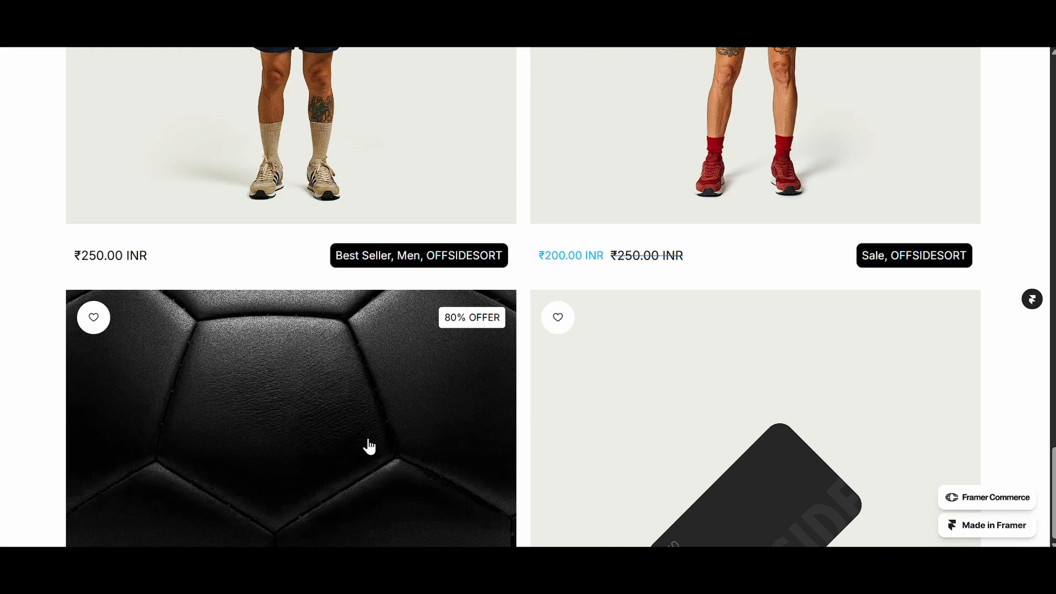
scroll(369, 440, "up", 1)
Step: Return to the Framer editor and view the full product grid down to its last row
left_click(188, 46)
scroll(290, 417, "down", 10)
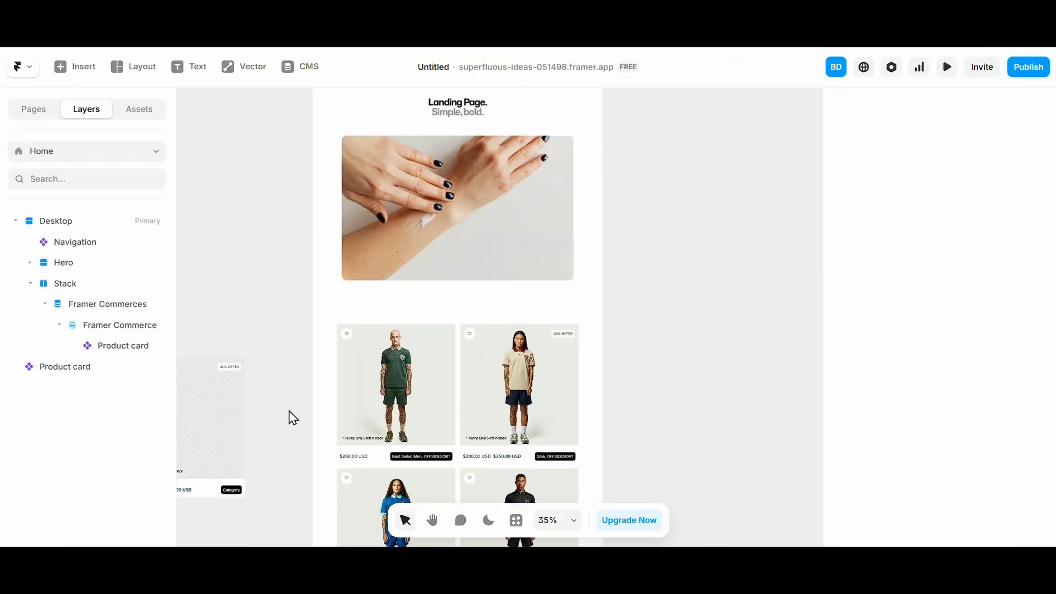
scroll(290, 417, "down", 3, "ctrl")
scroll(291, 413, "down", 2)
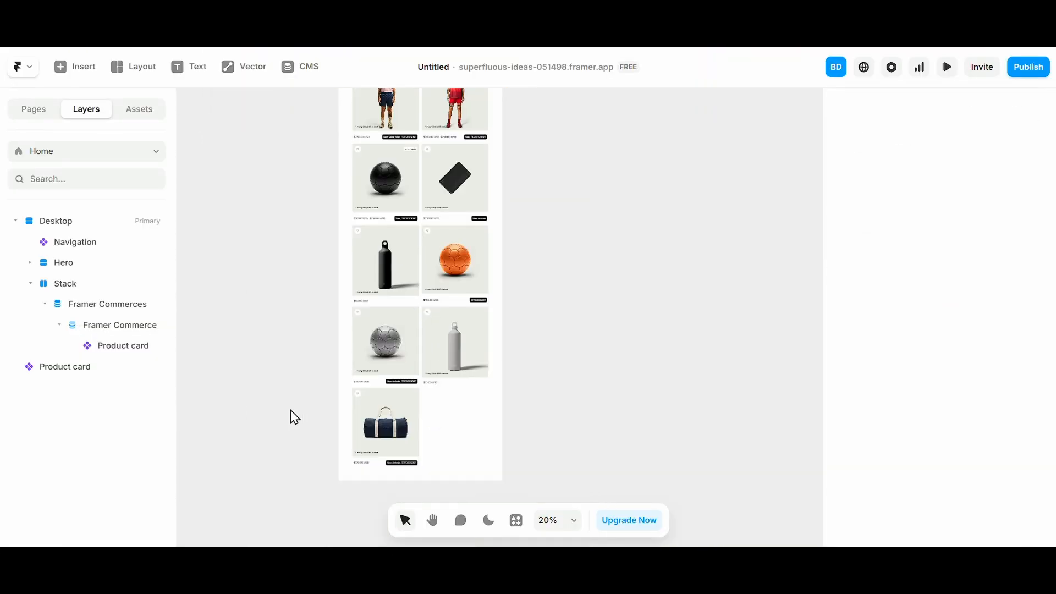
Step: Check the reloaded live page for the full product grid, including its last rows, and return to the editor
left_click(222, 46)
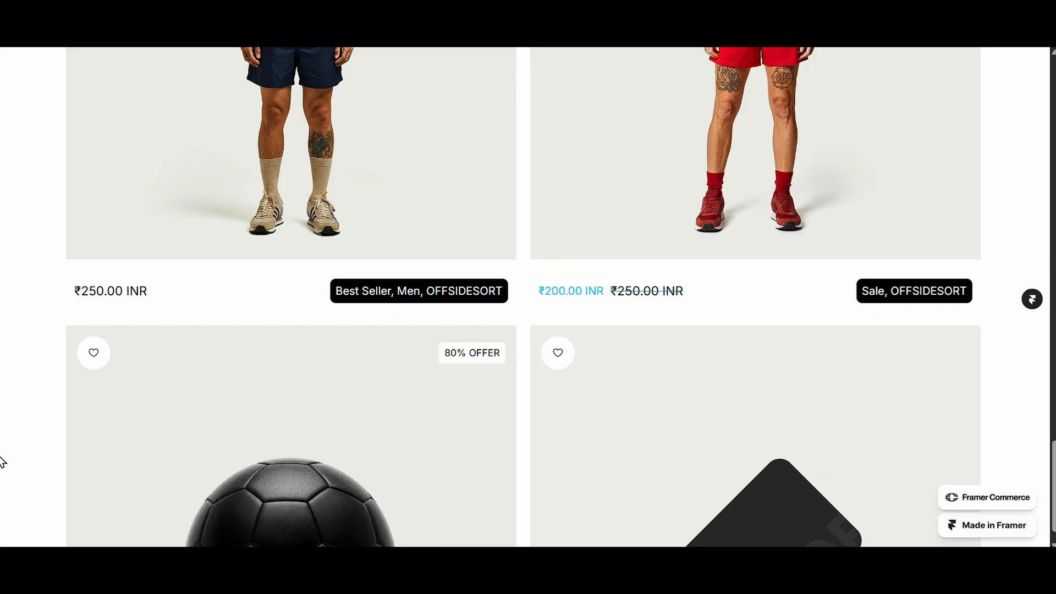
scroll(227, 427, "down", 6)
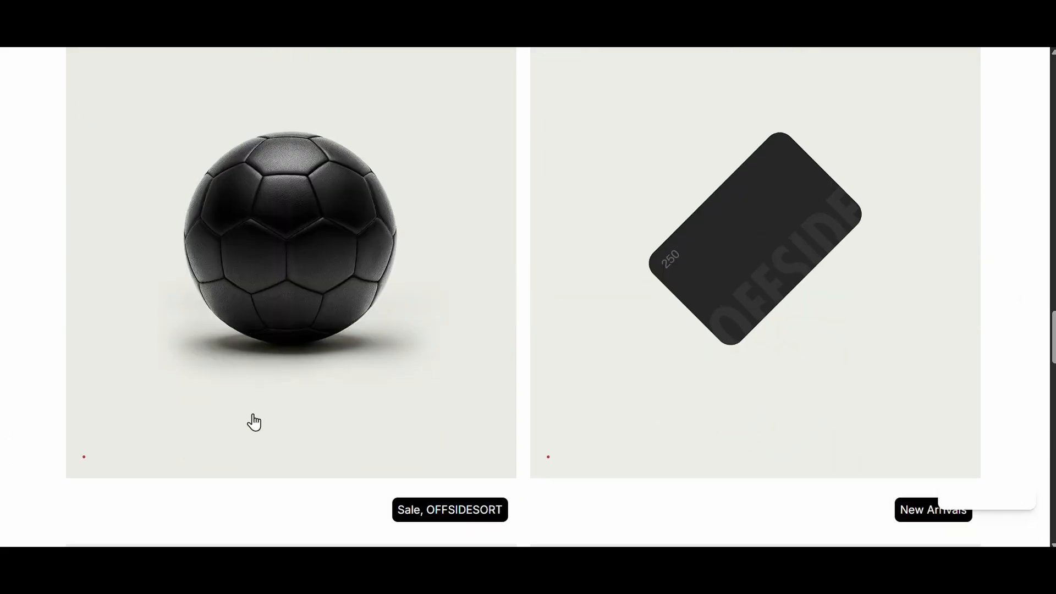
scroll(253, 422, "up", 2)
scroll(1, 438, "down", 3)
scroll(2, 438, "up", 5)
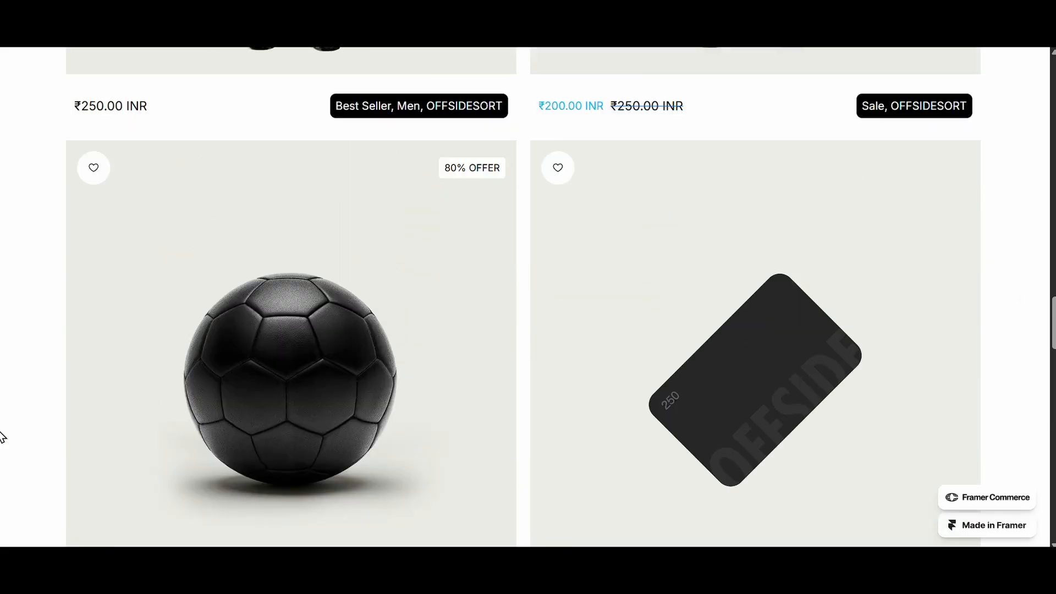
scroll(2, 437, "down", 12)
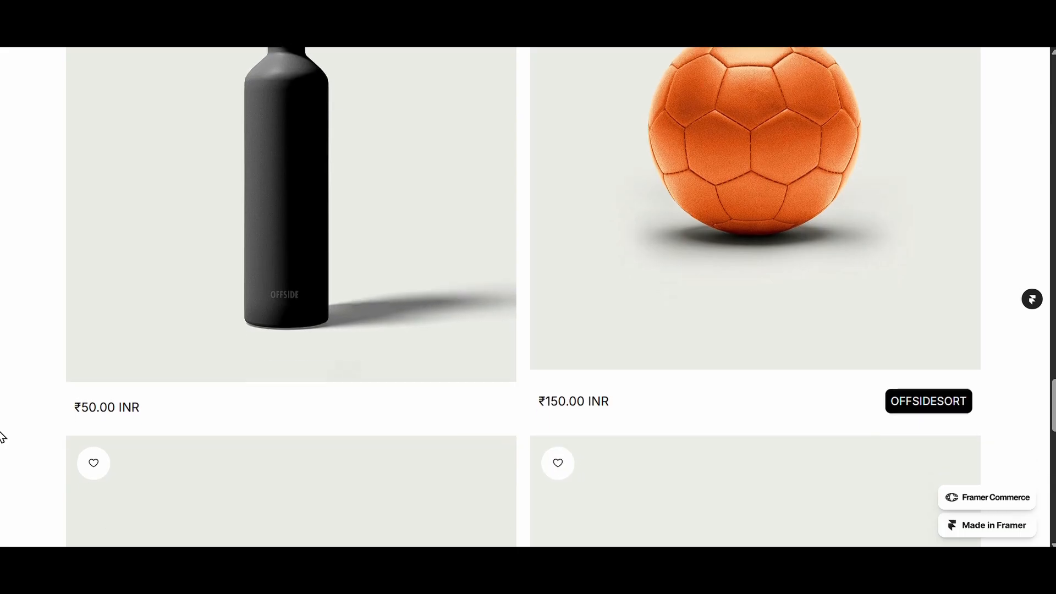
scroll(1, 438, "down", 8)
scroll(2, 437, "up", 15)
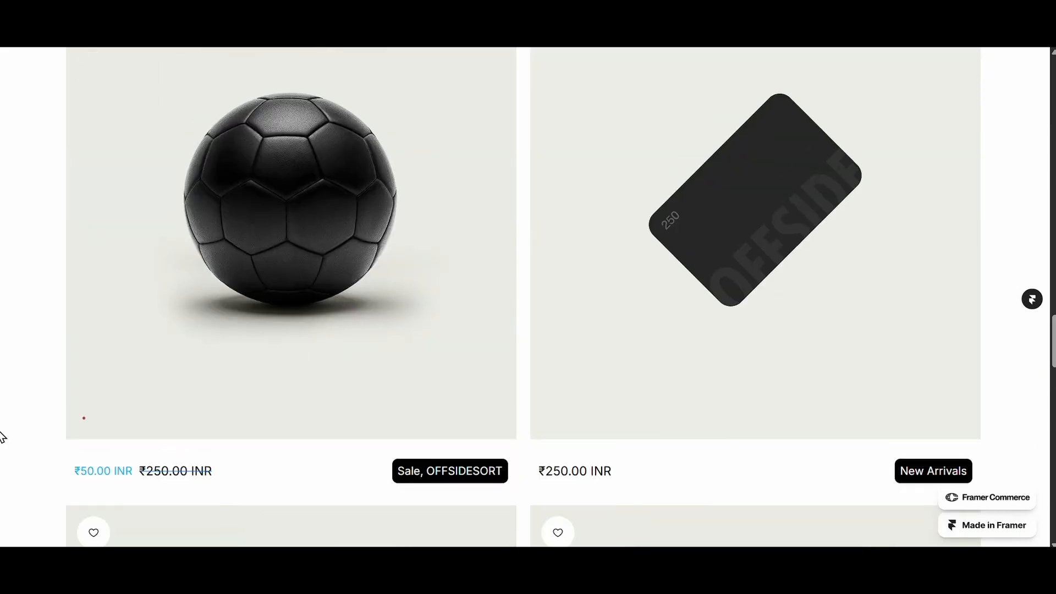
scroll(1, 413, "up", 6)
scroll(1, 413, "down", 20)
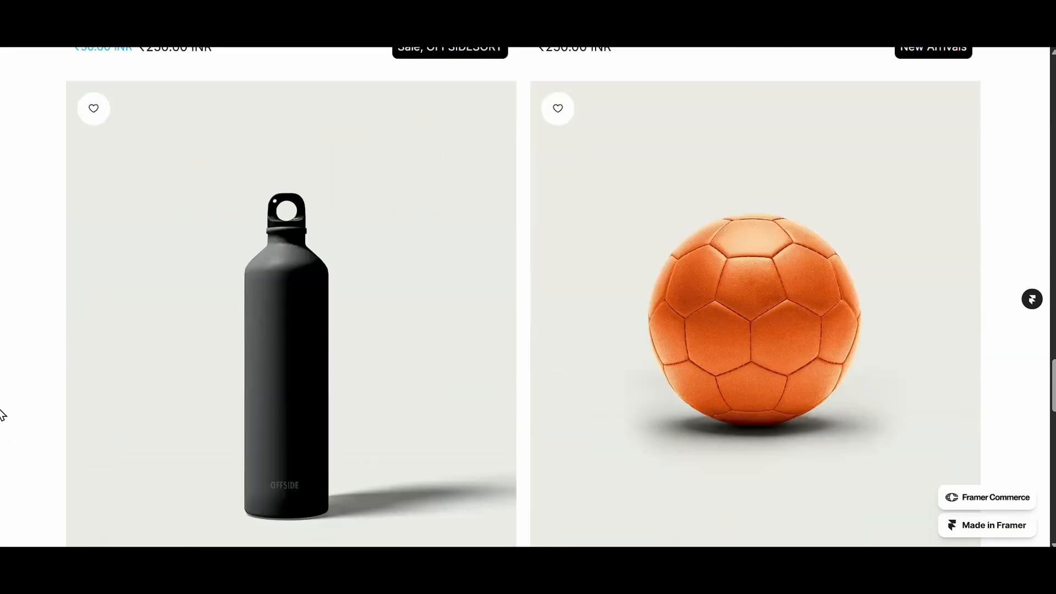
scroll(2, 414, "down", 6)
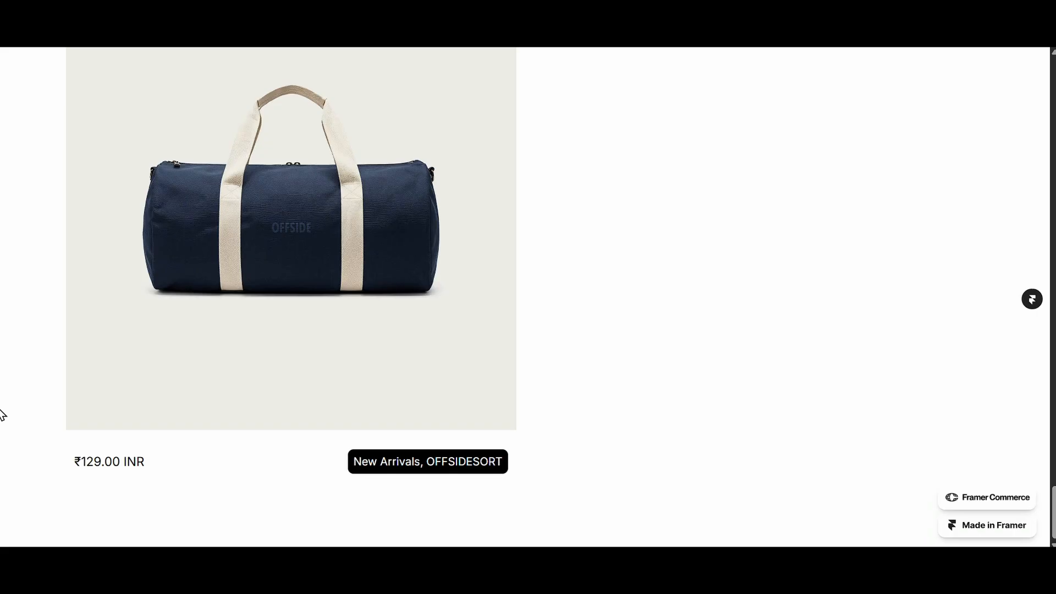
scroll(1, 416, "up", 20)
scroll(2, 415, "down", 3)
scroll(2, 416, "up", 17)
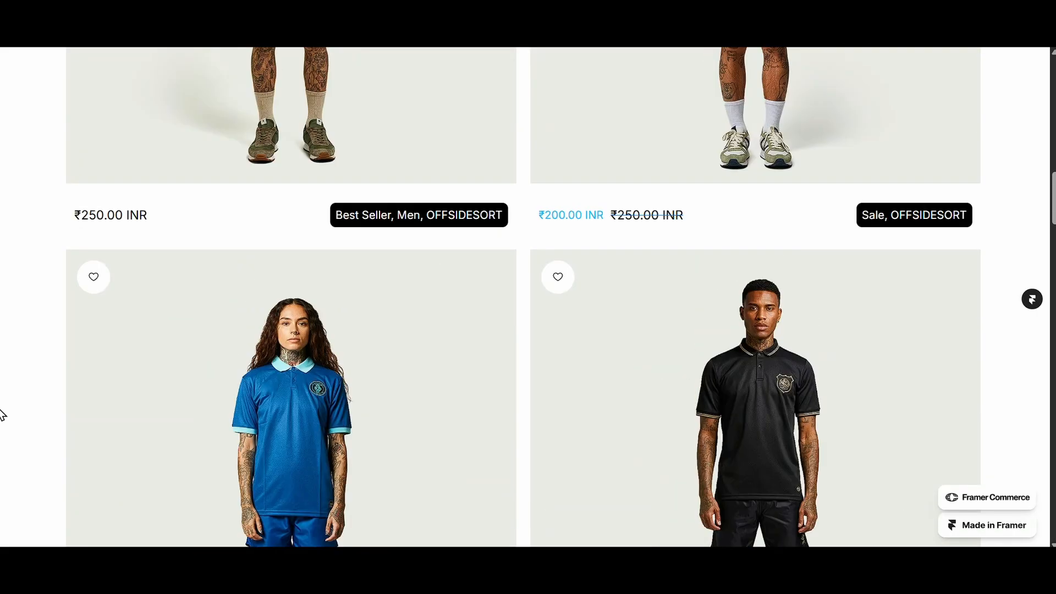
scroll(1, 415, "up", 5)
right_click(2, 414)
left_click(415, 324)
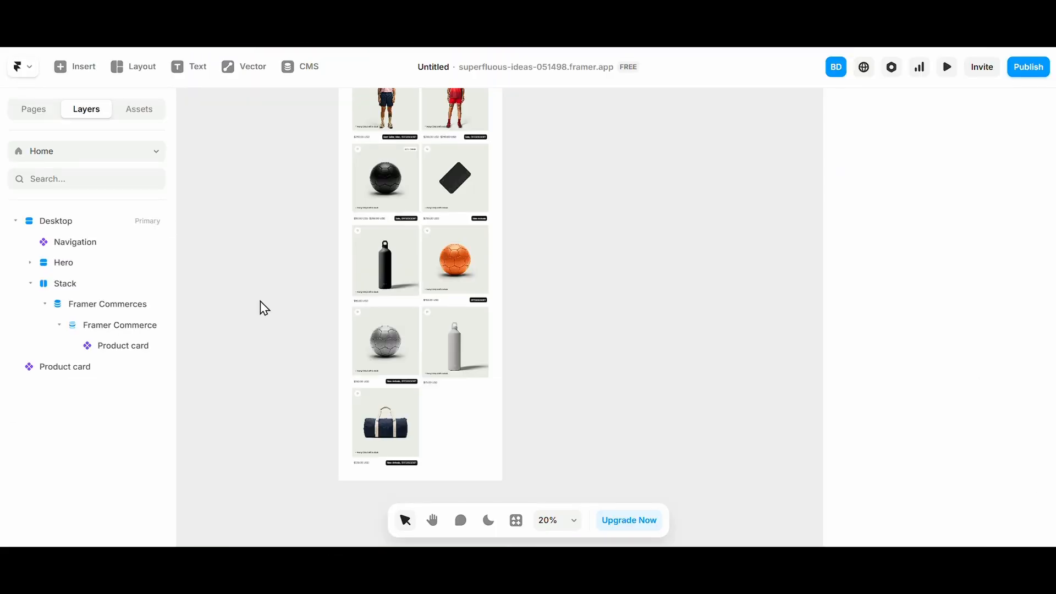
Step: Open the Product card component for editing from the Home page's product grid
scroll(324, 254, "up", 3)
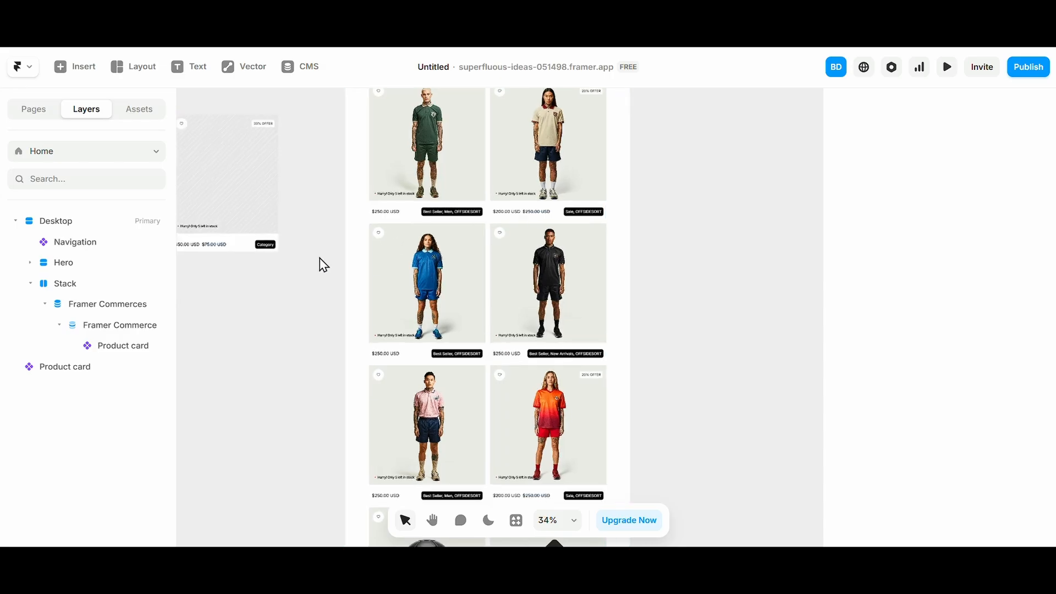
scroll(321, 275, "up", 5)
left_click(506, 359)
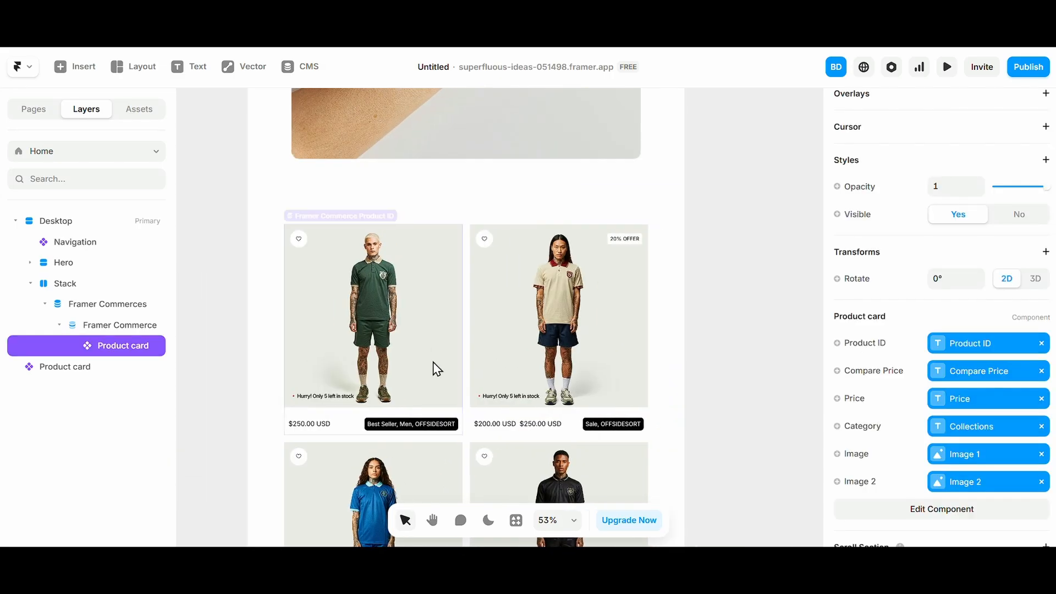
double_click(433, 362)
left_click(422, 462)
left_click(455, 463)
left_click(438, 418)
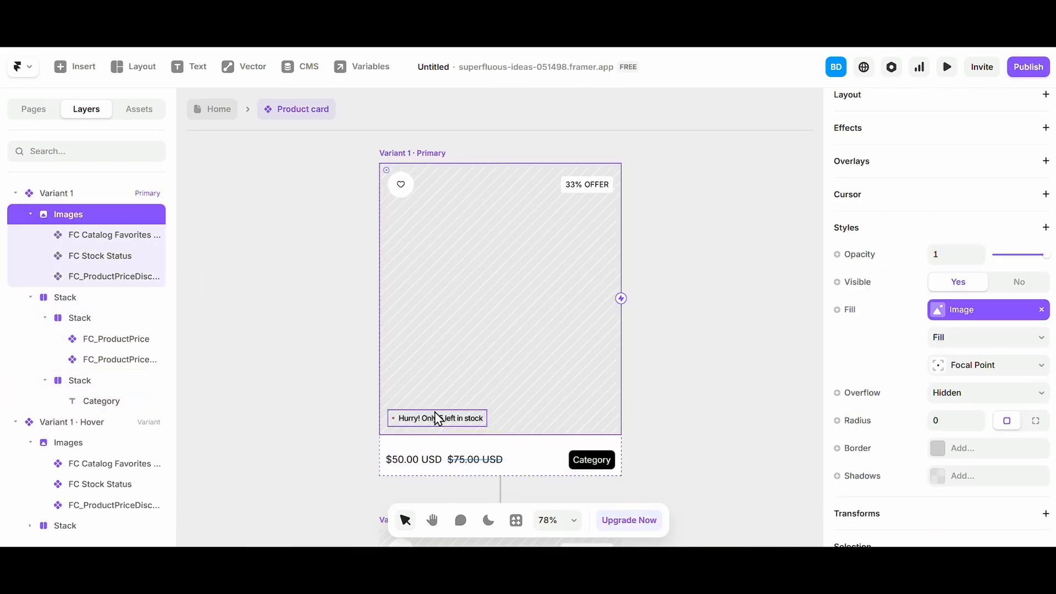
Step: Open the card's FC Stock Status component and set the primary variant's Above Threshold option to Show
left_click(440, 419)
scroll(964, 420, "down", 5)
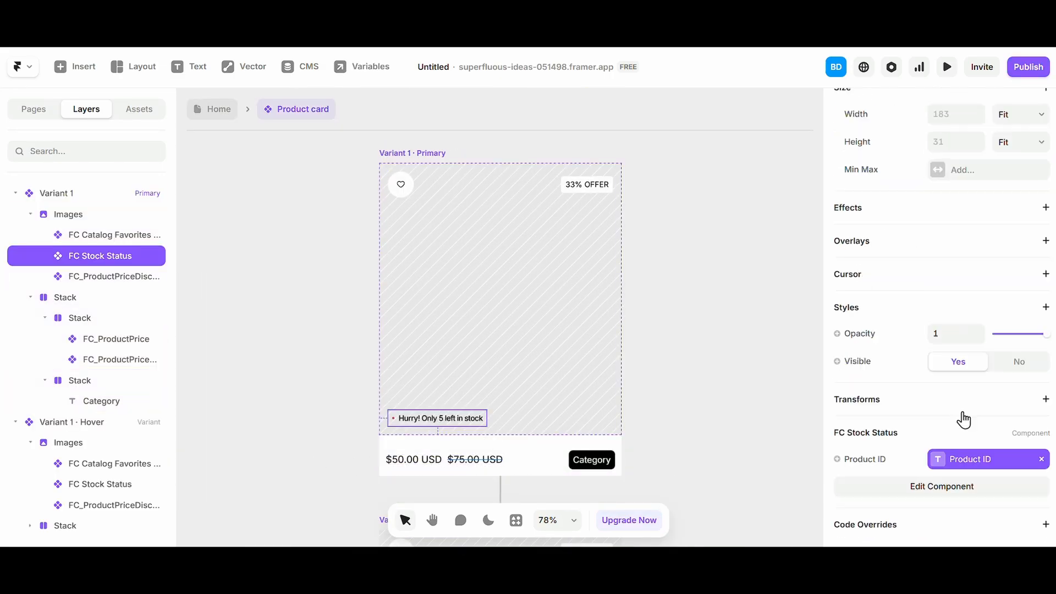
left_click(932, 495)
left_click(478, 326)
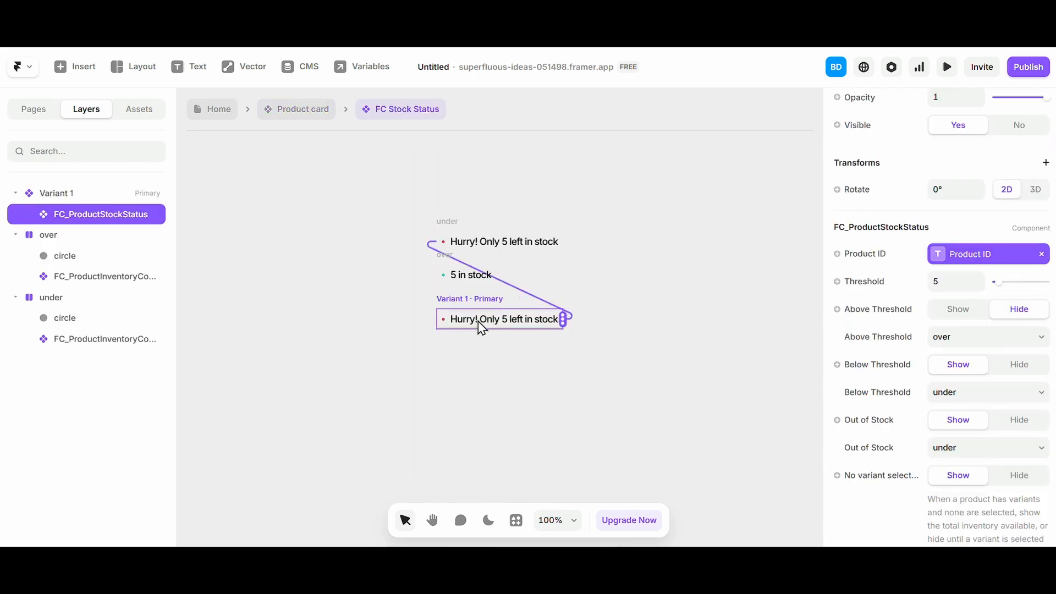
left_click(960, 317)
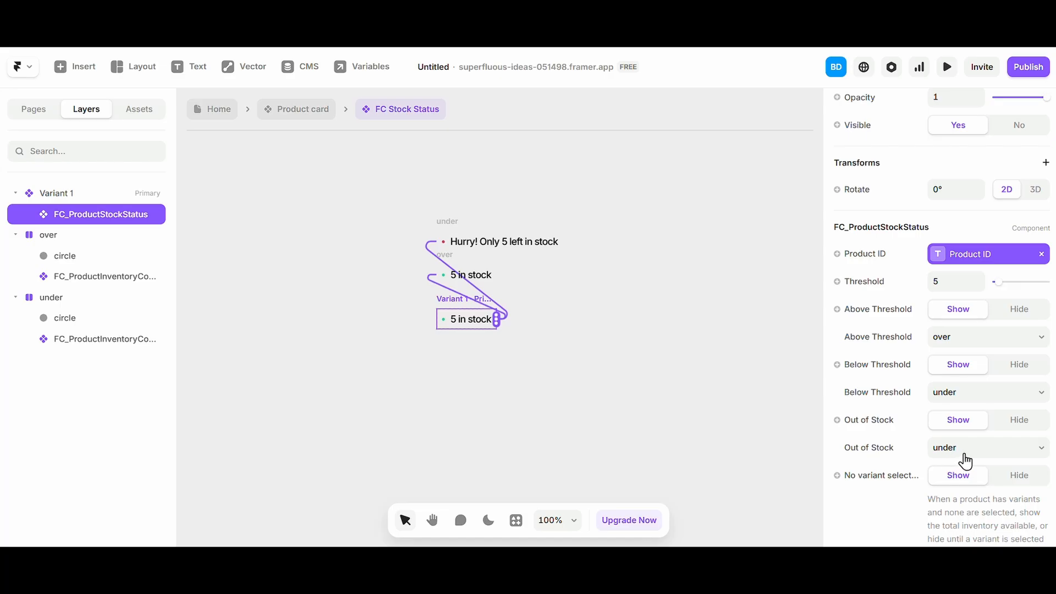
Step: Update the published site and check the stock status on the live page's product cards
left_click(1029, 67)
left_click(947, 199)
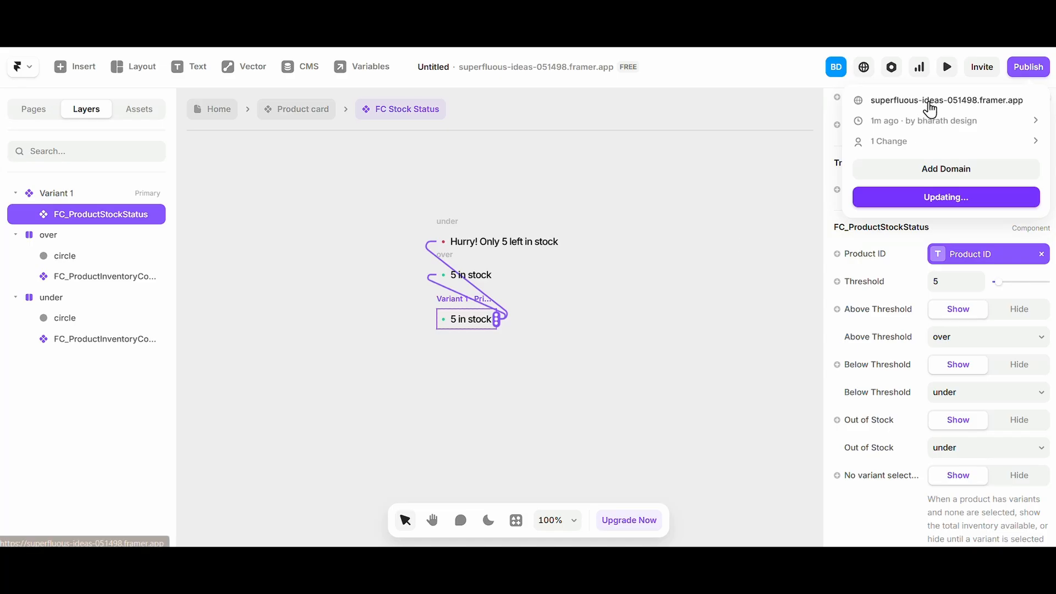
left_click(584, 484)
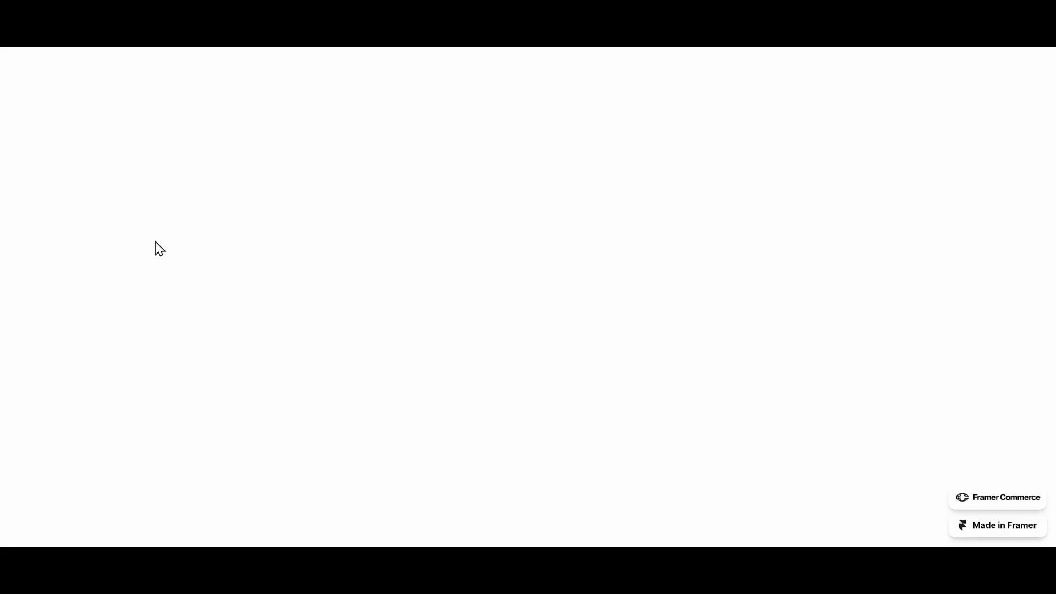
scroll(159, 243, "down", 10)
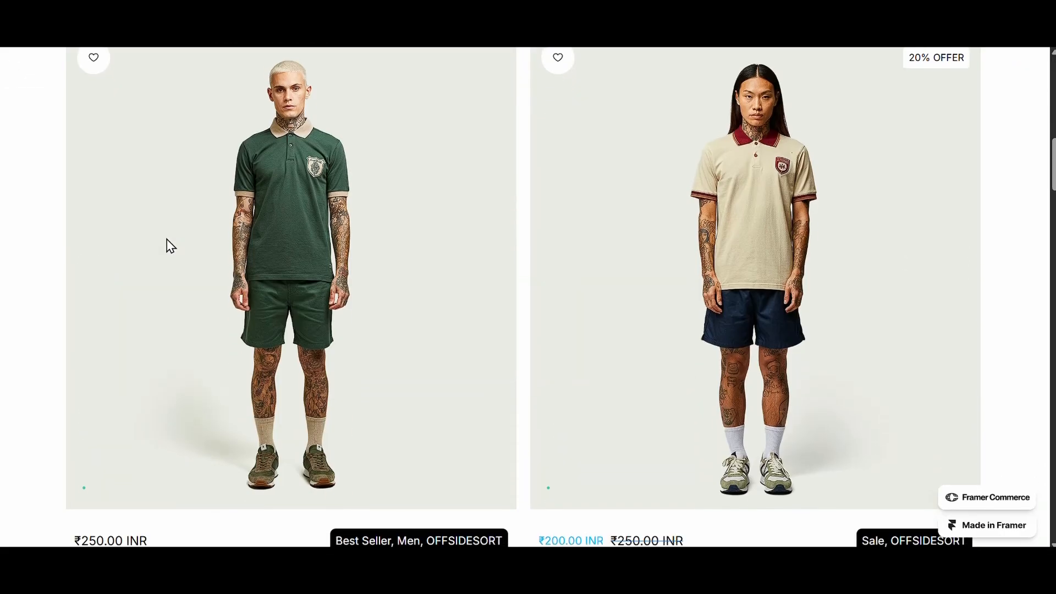
scroll(36, 265, "down", 10)
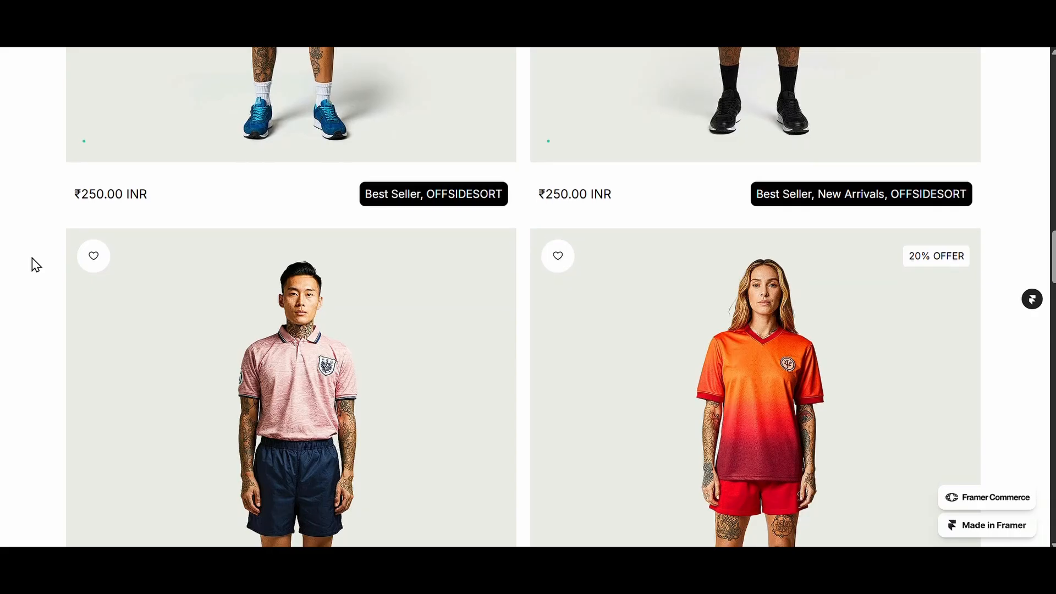
scroll(31, 264, "down", 3)
scroll(130, 210, "up", 3)
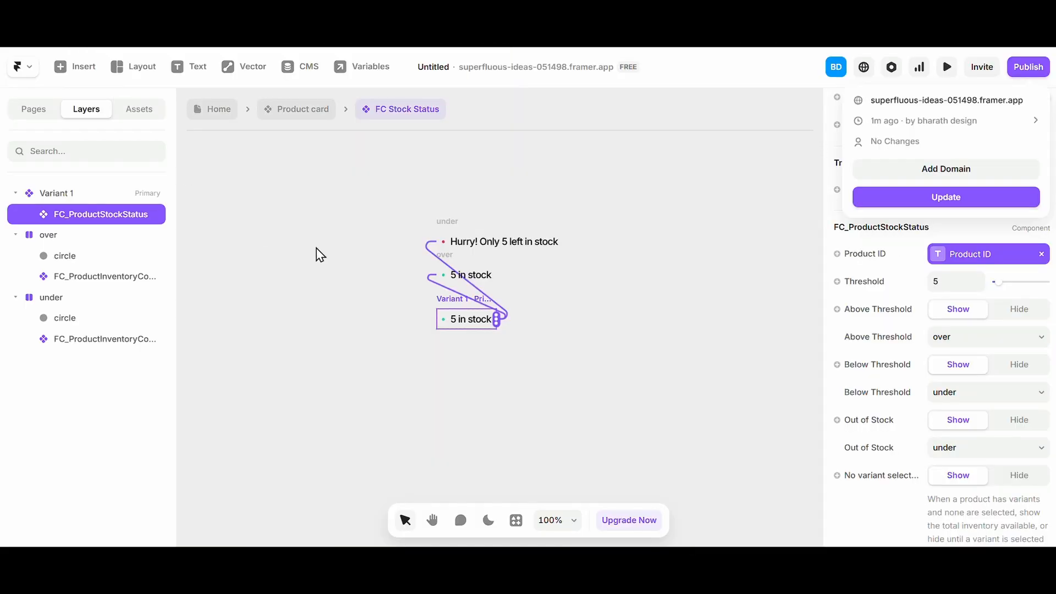
Step: Inspect the inventory counter settings of the over and under variants in the FC Stock Status component
left_click(319, 255)
left_click(479, 276)
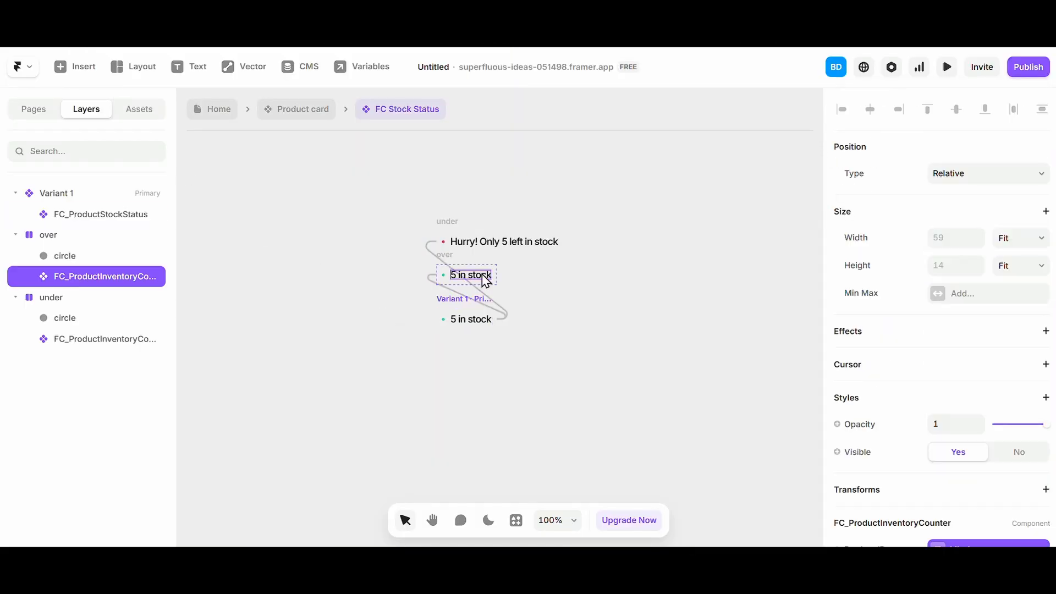
left_click(459, 247)
scroll(879, 321, "down", 6)
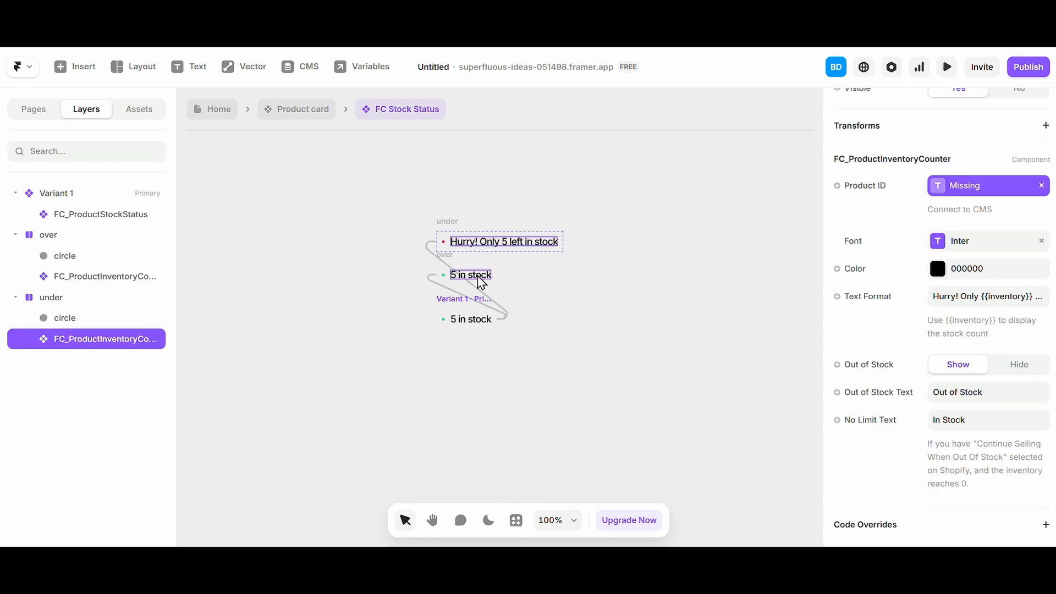
scroll(481, 283, "up", 4)
scroll(495, 219, "up", 3)
left_click(398, 208)
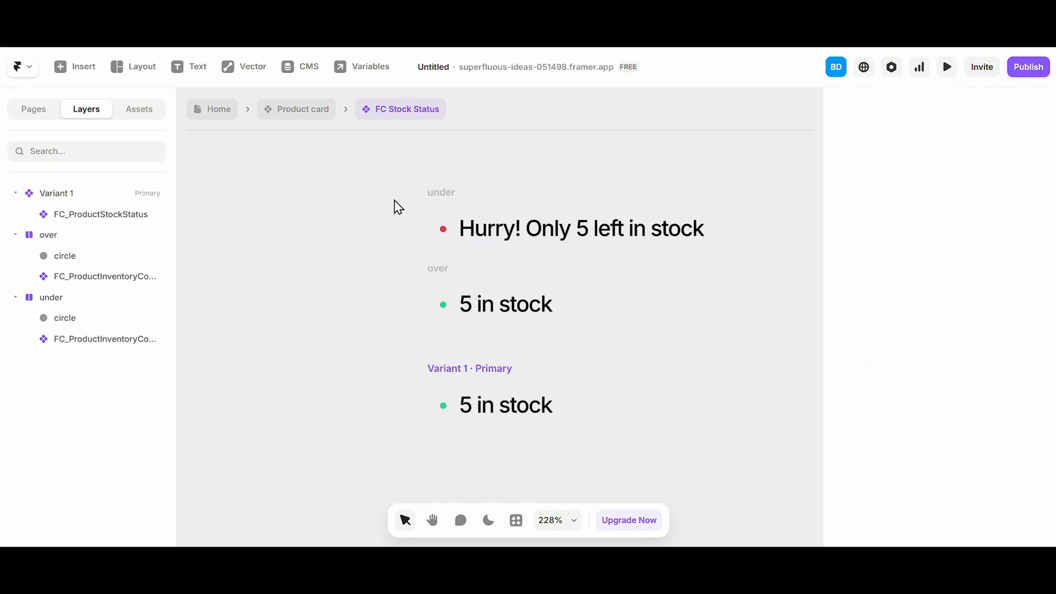
left_click(264, 110)
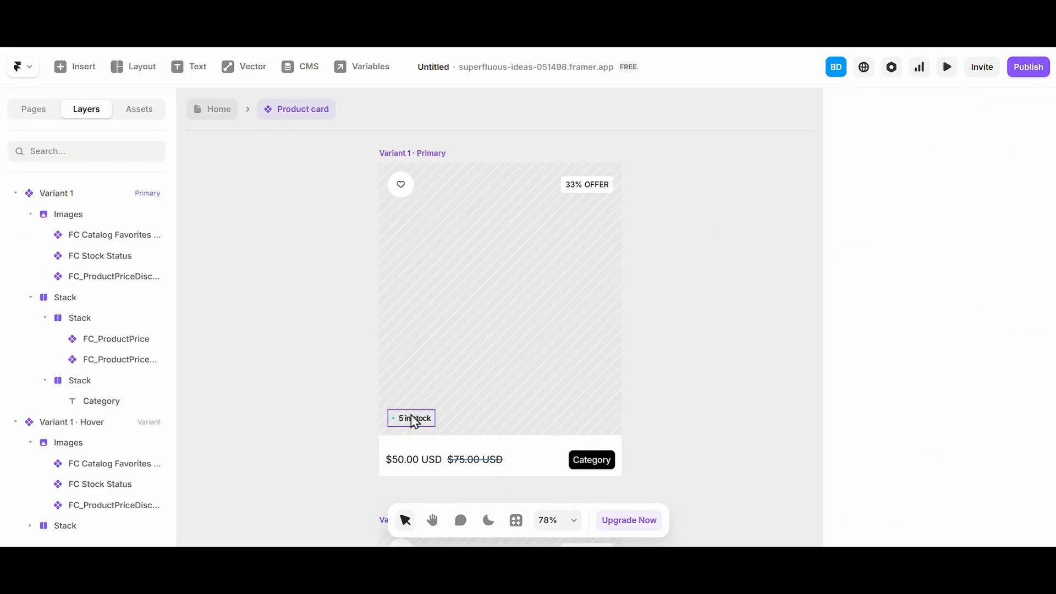
left_click(970, 488)
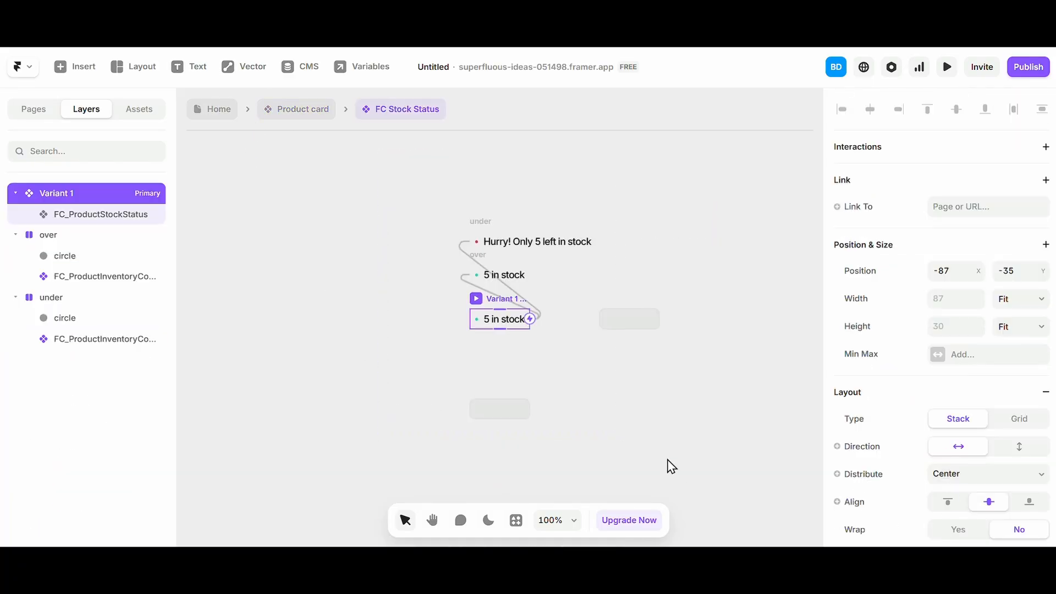
left_click(507, 285)
left_click(361, 259)
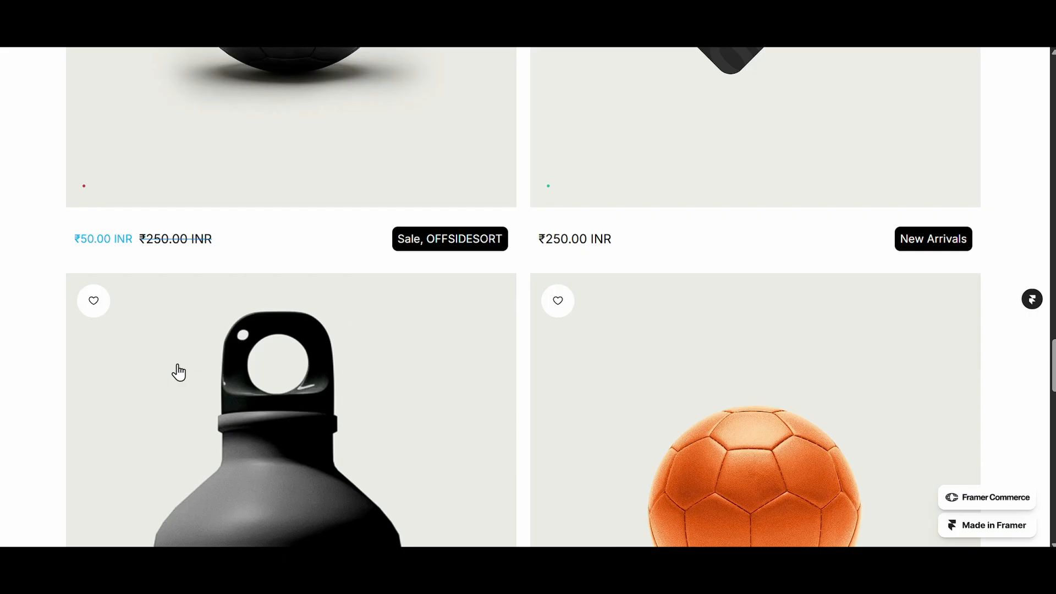
Step: Compare the stock status dots and counter text across the product cards on the live page
scroll(175, 372, "up", 5)
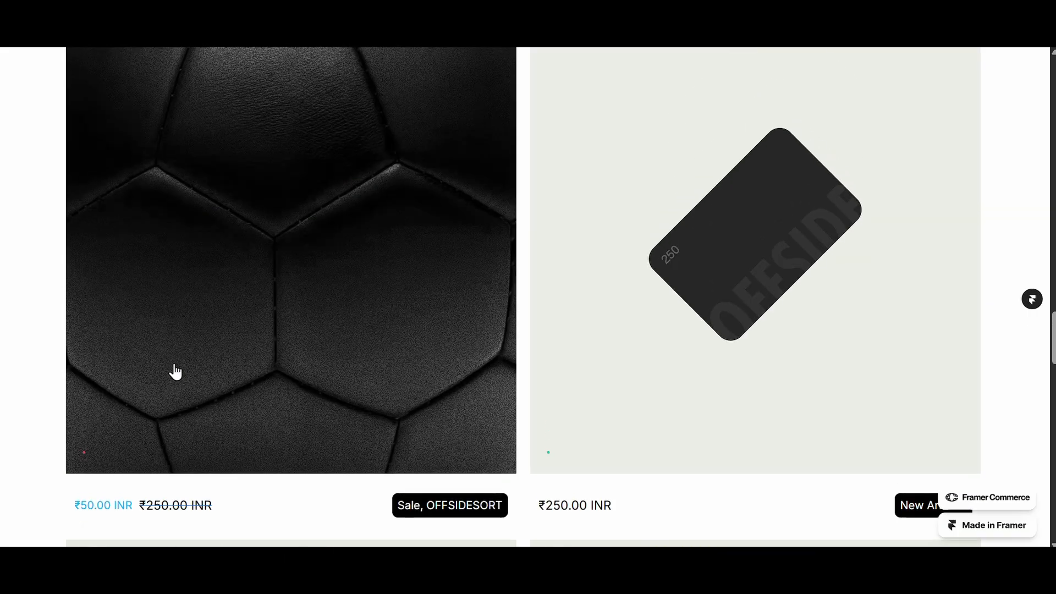
scroll(175, 372, "up", 8)
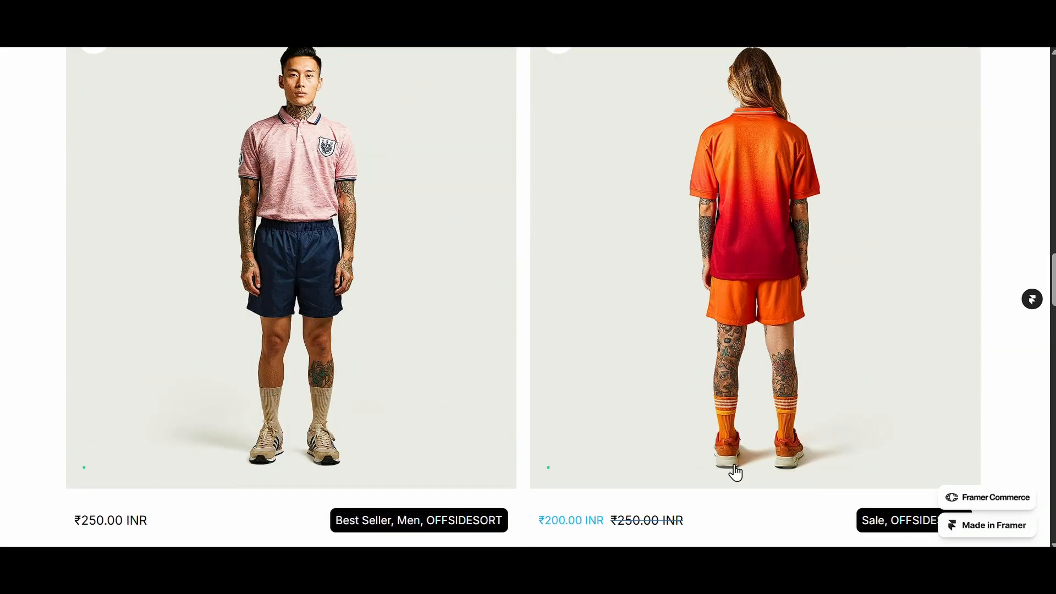
scroll(569, 483, "down", 9)
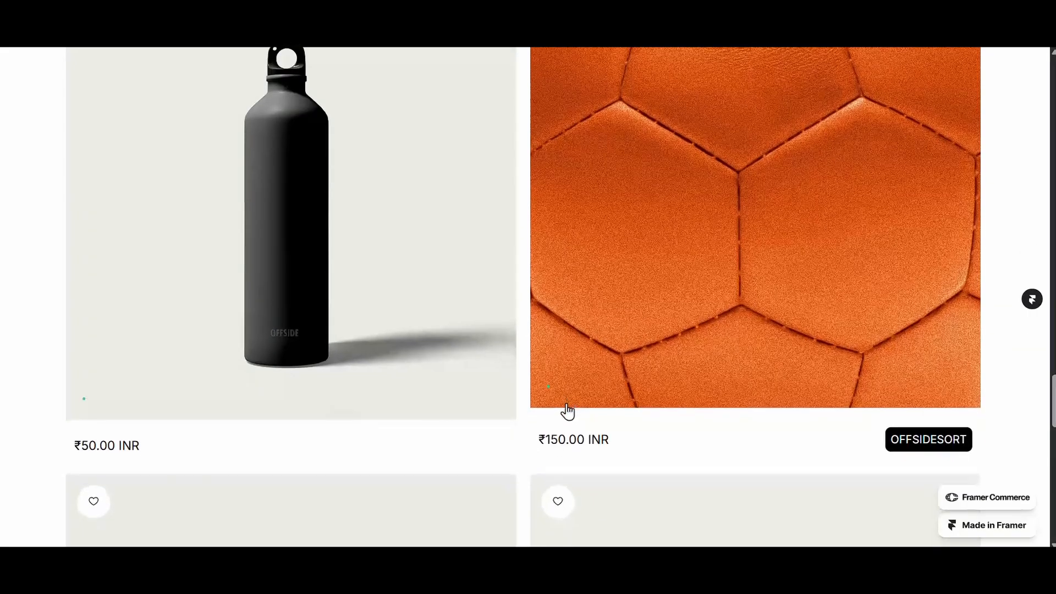
scroll(94, 394, "down", 10)
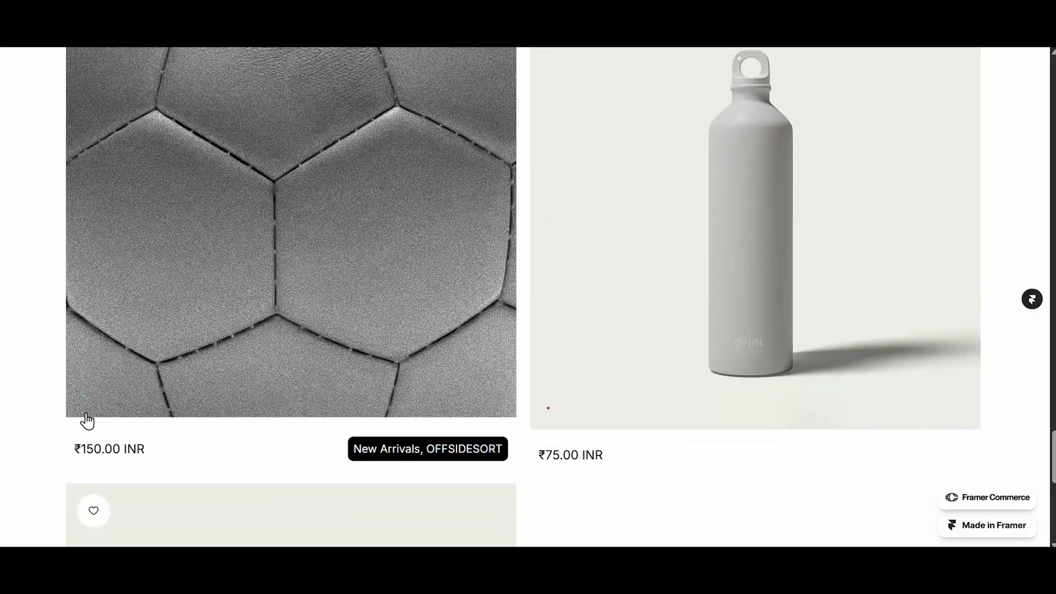
scroll(90, 405, "down", 4)
scroll(88, 435, "up", 20)
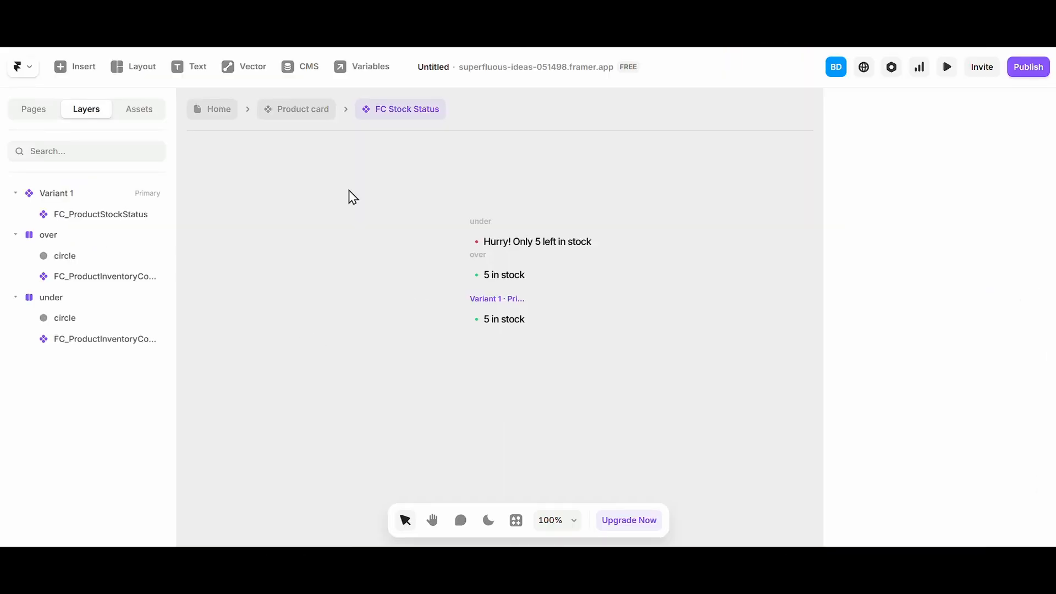
Step: Reopen the FC Stock Status component from the Product card and set the primary variant's Above Threshold option to Hide
left_click(281, 113)
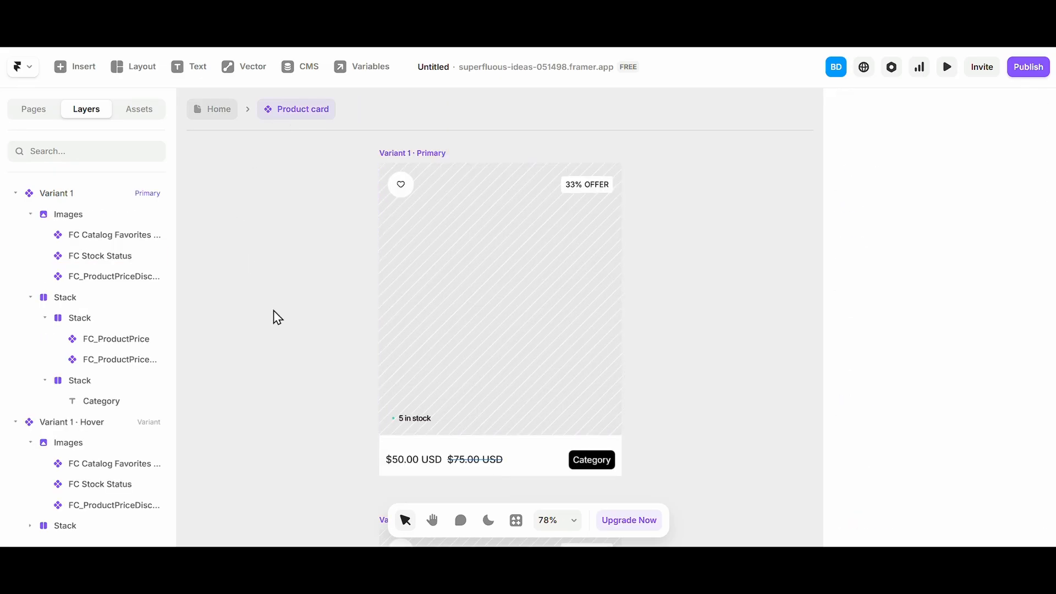
left_click(942, 486)
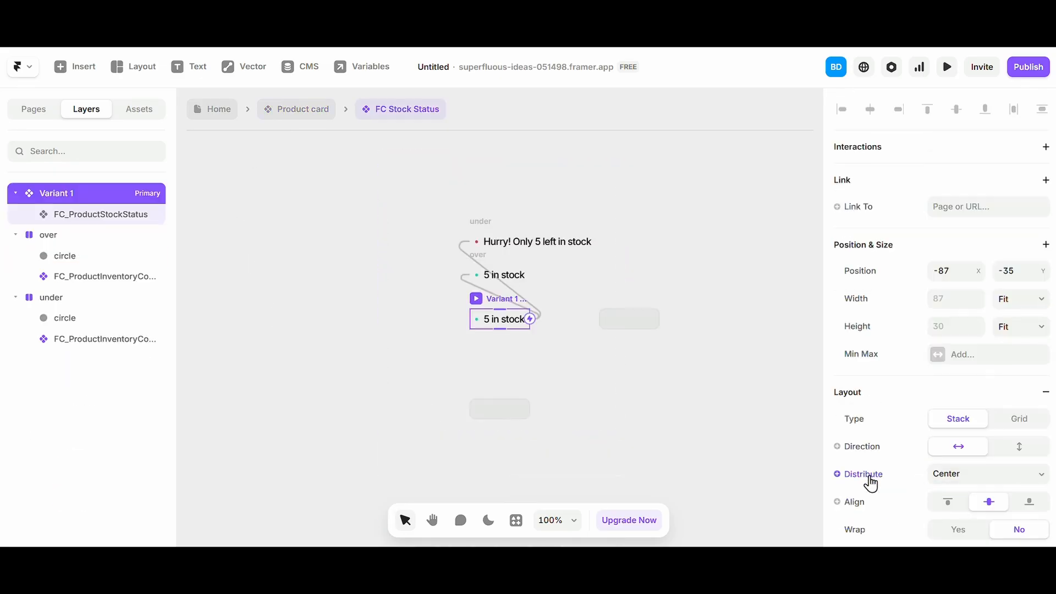
left_click(497, 326)
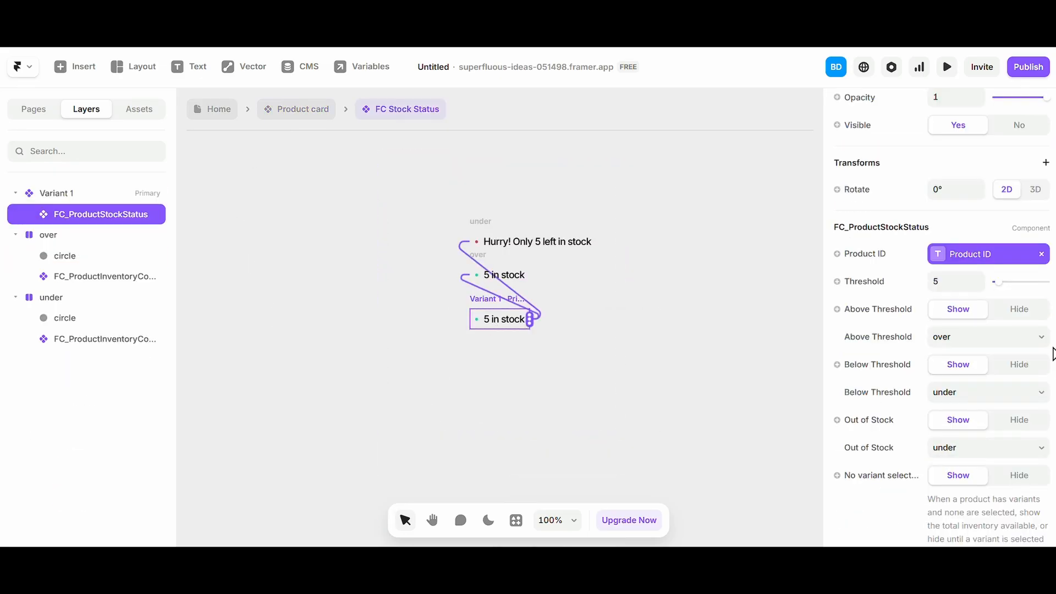
left_click(1005, 317)
scroll(485, 306, "up", 5)
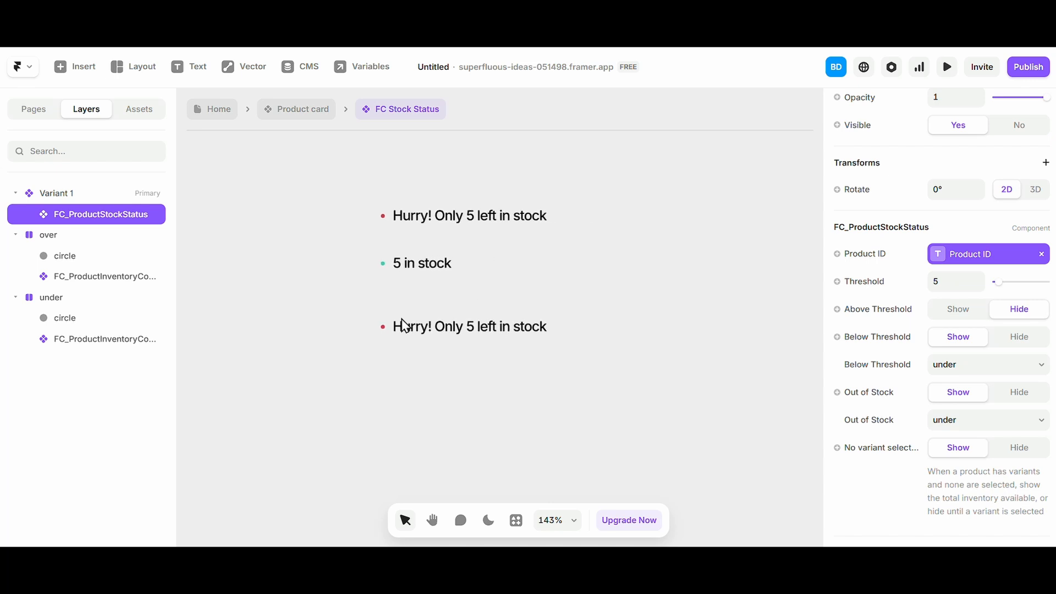
scroll(403, 351, "up", 1)
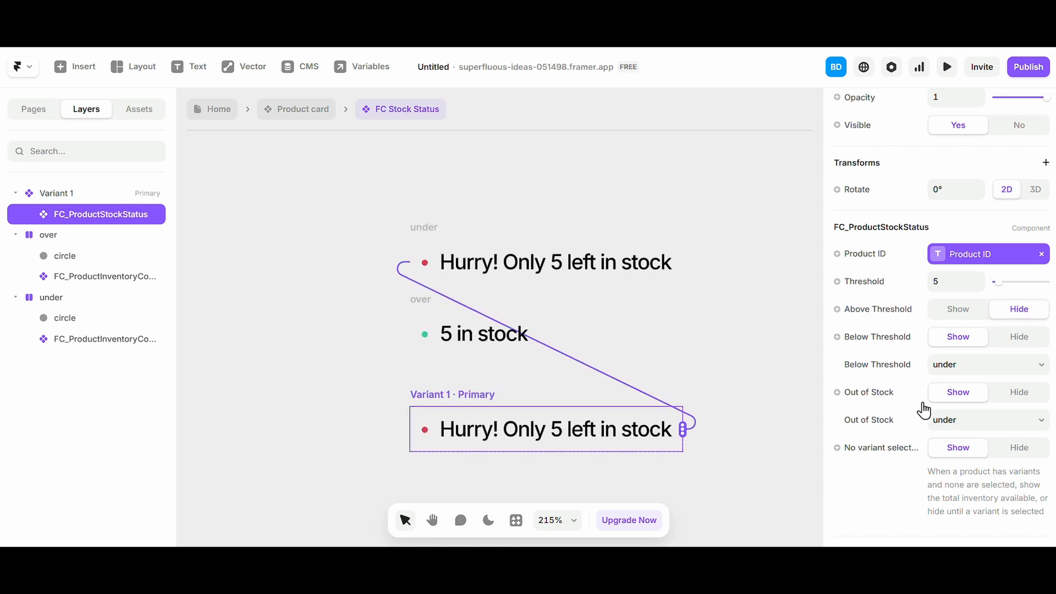
Step: Replace the missing Product ID binding on the over variant's inventory counter with the Product ID variable
left_click(425, 334)
scroll(935, 330, "down", 5)
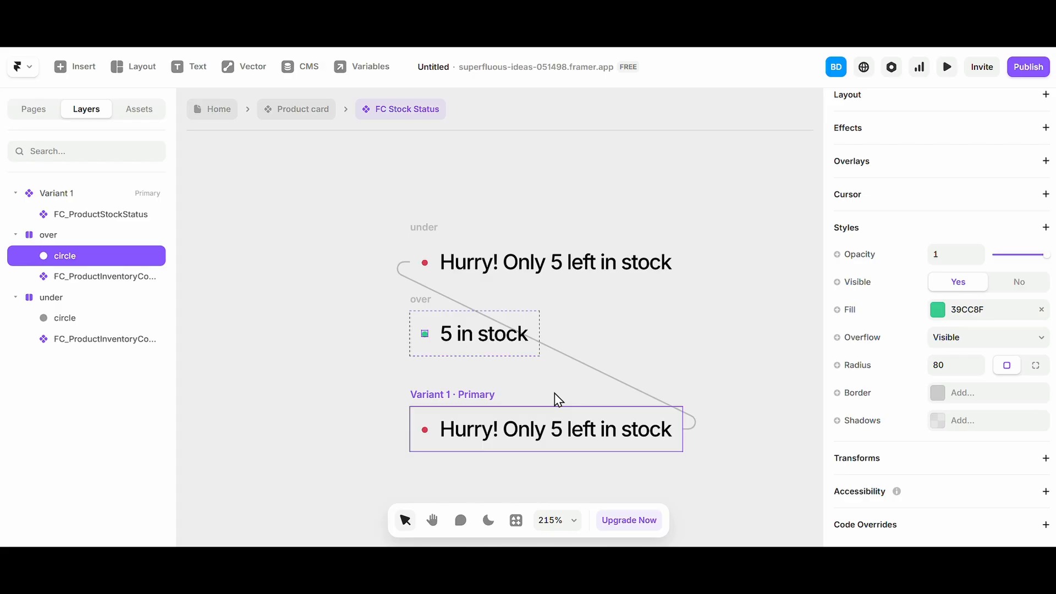
left_click(480, 340)
left_click(1042, 188)
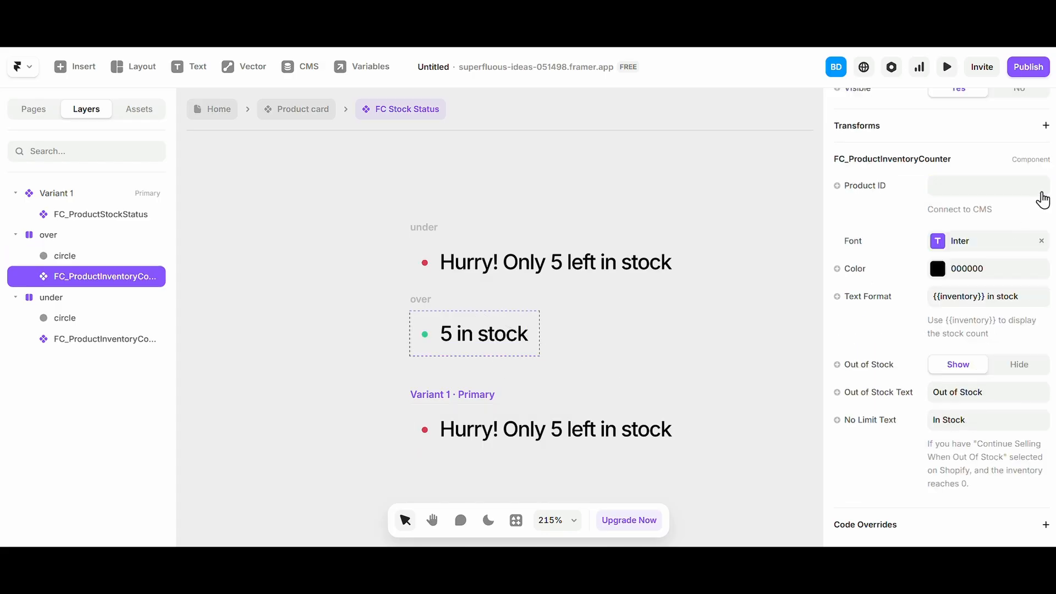
left_click(889, 193)
Step: Clear the missing Product ID binding on the under variant's inventory counter and set it to the Product ID variable
left_click(564, 275)
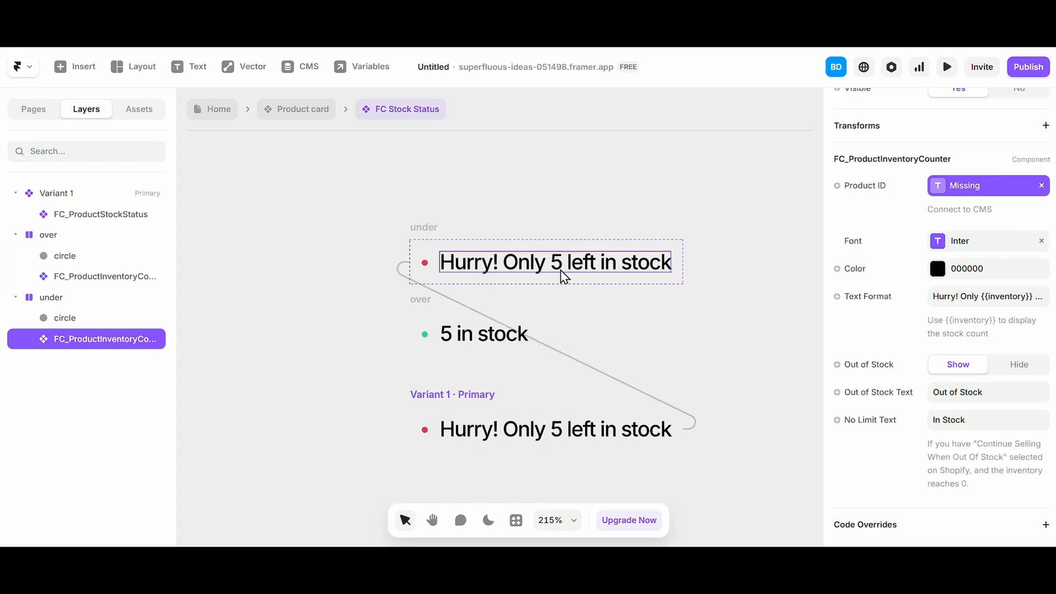
left_click(1041, 186)
left_click(850, 192)
mouse_move(863, 237)
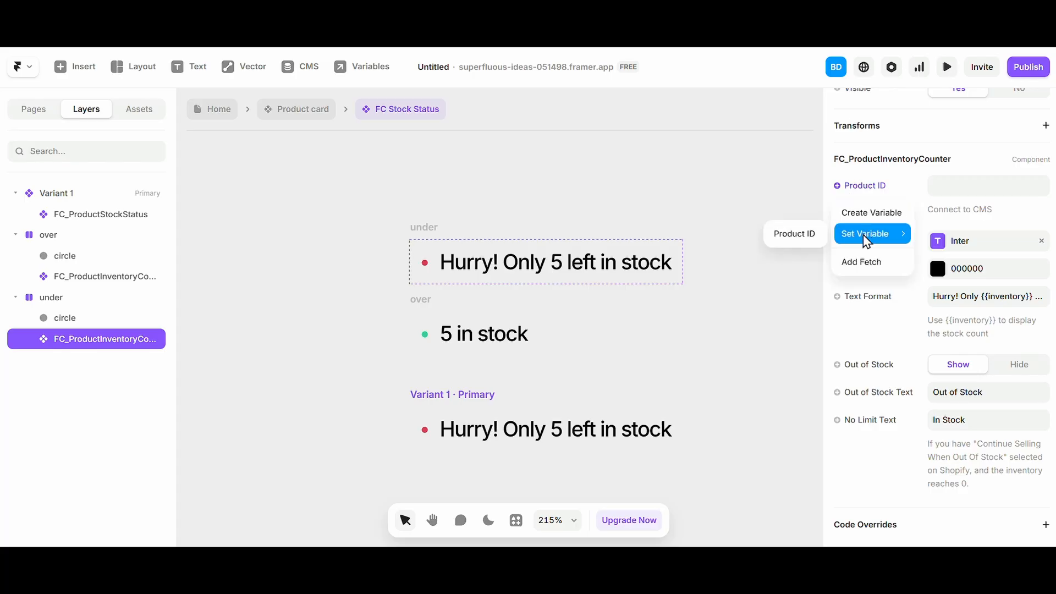
left_click(785, 237)
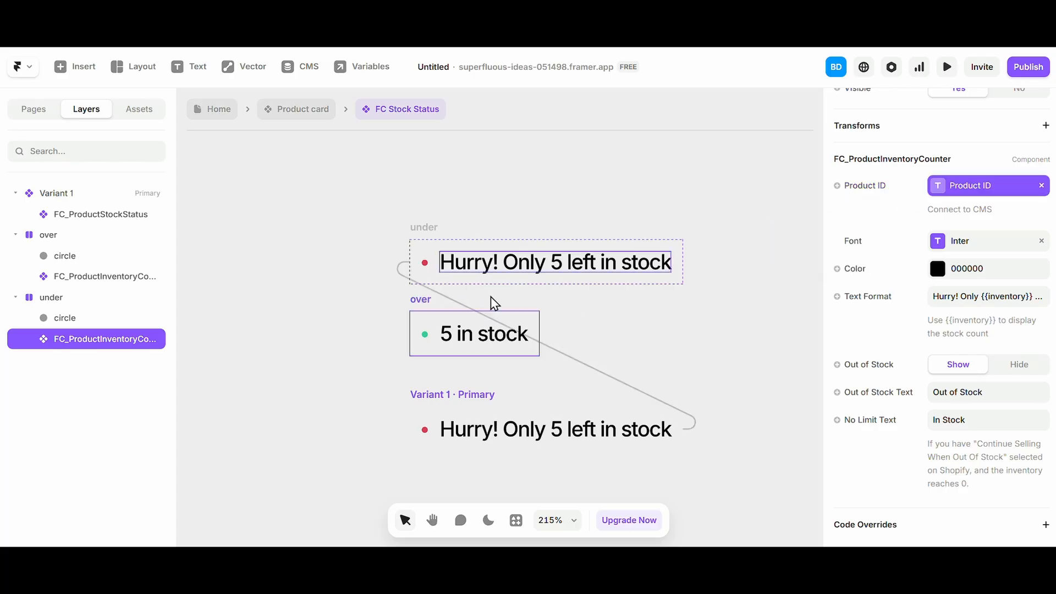
Step: Check the Product ID bindings of the over and under counters and the primary variant's stock status
left_click(477, 336)
left_click(477, 263)
left_click(467, 410)
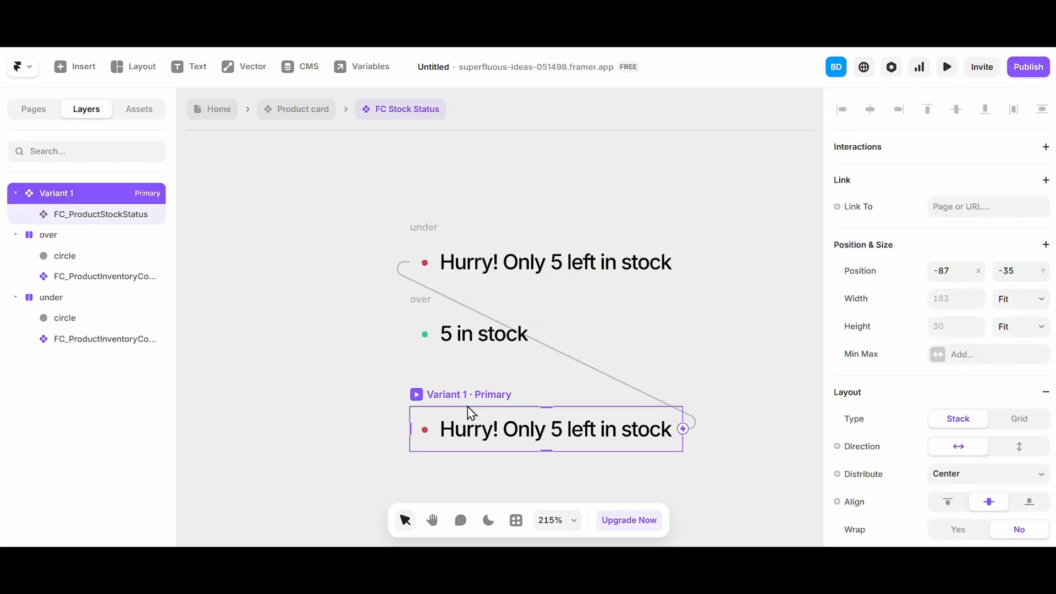
scroll(1006, 410, "down", 6)
left_click(639, 423)
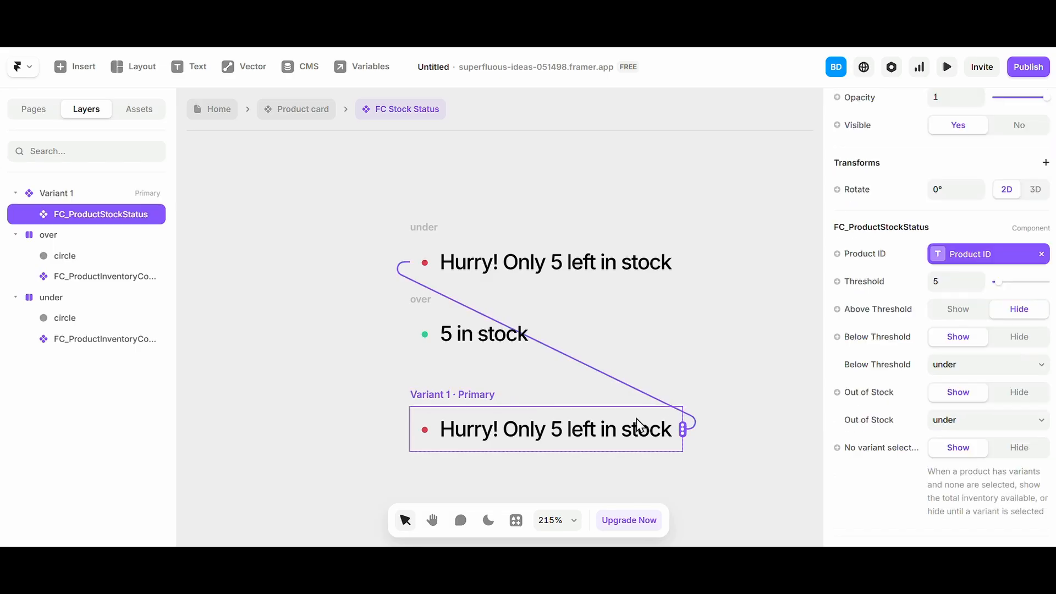
left_click(388, 198)
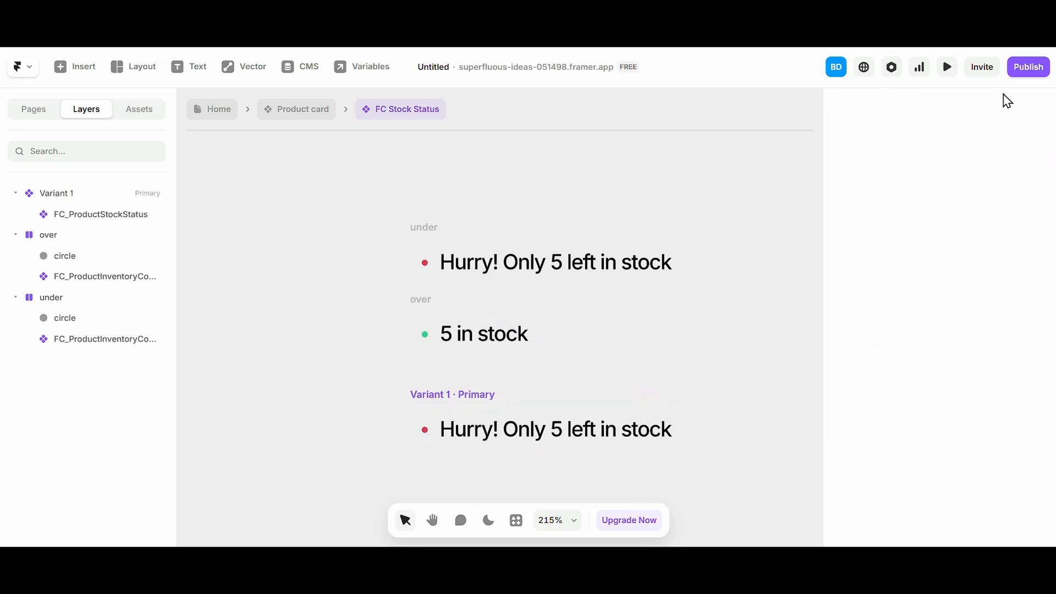
Step: Publish the pending stock status change and check the product cards' stock text on the live site
left_click(1017, 70)
left_click(916, 199)
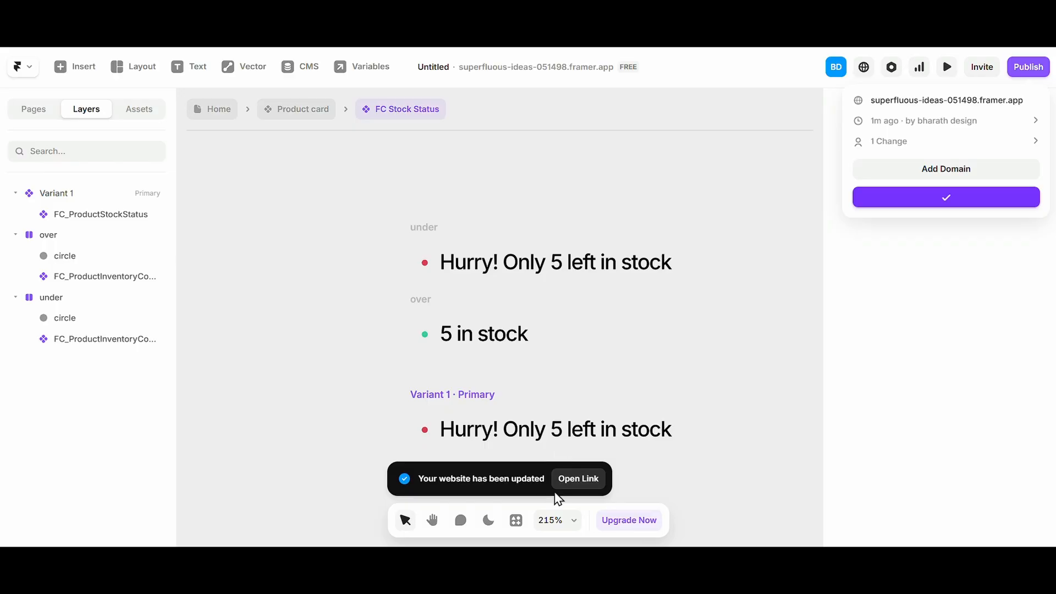
left_click(585, 480)
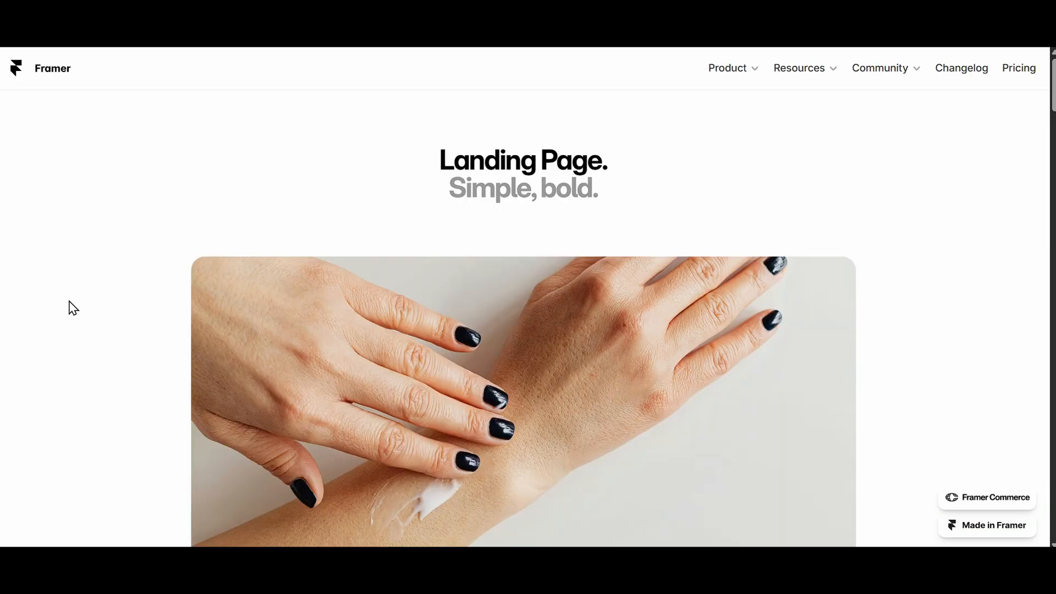
scroll(68, 306, "down", 15)
scroll(33, 322, "down", 20)
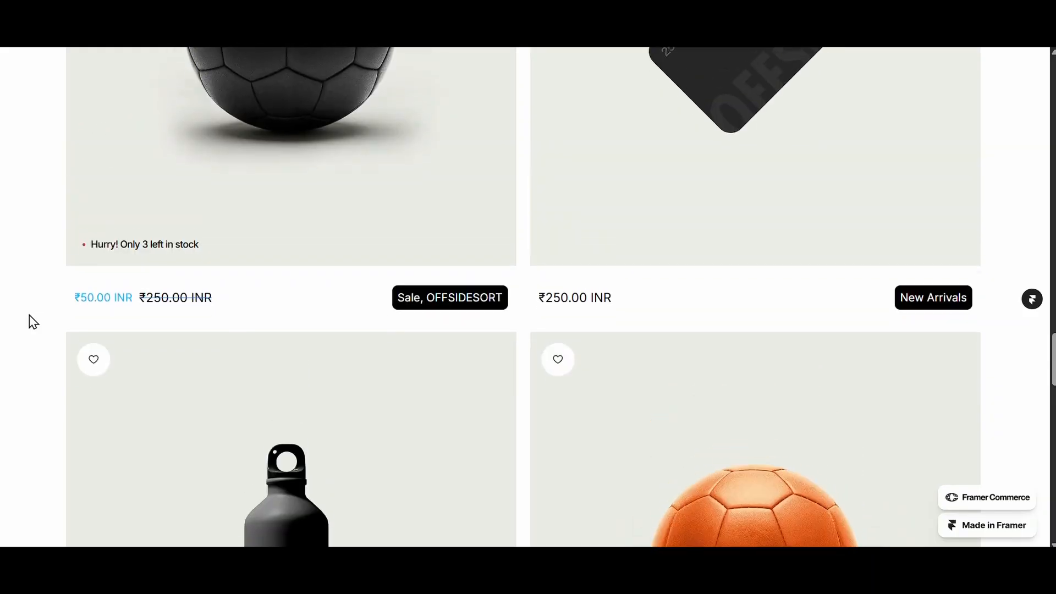
scroll(1, 378, "up", 2)
scroll(1, 388, "down", 20)
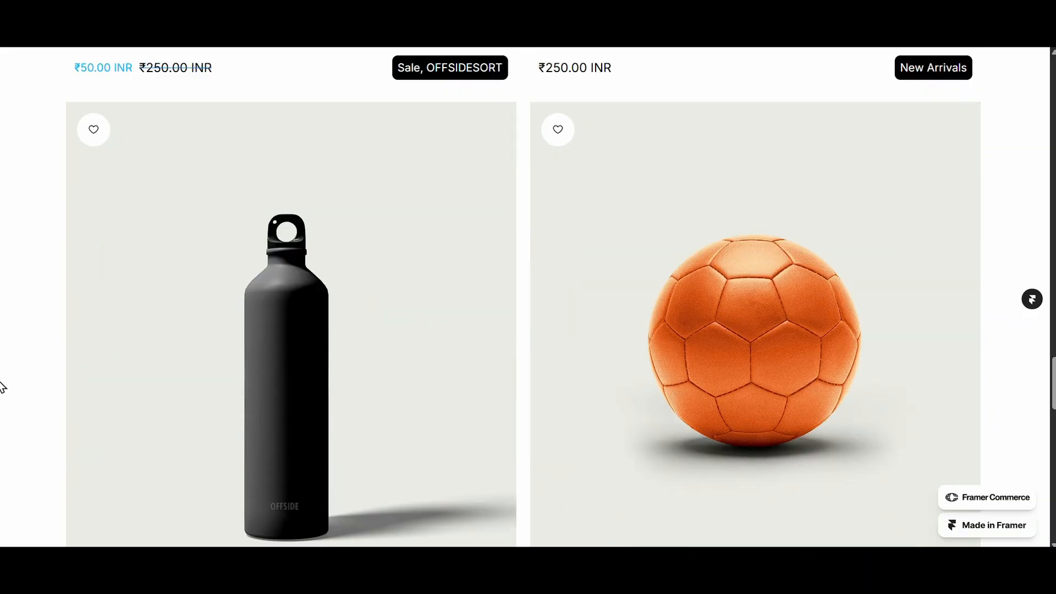
scroll(1, 388, "down", 15)
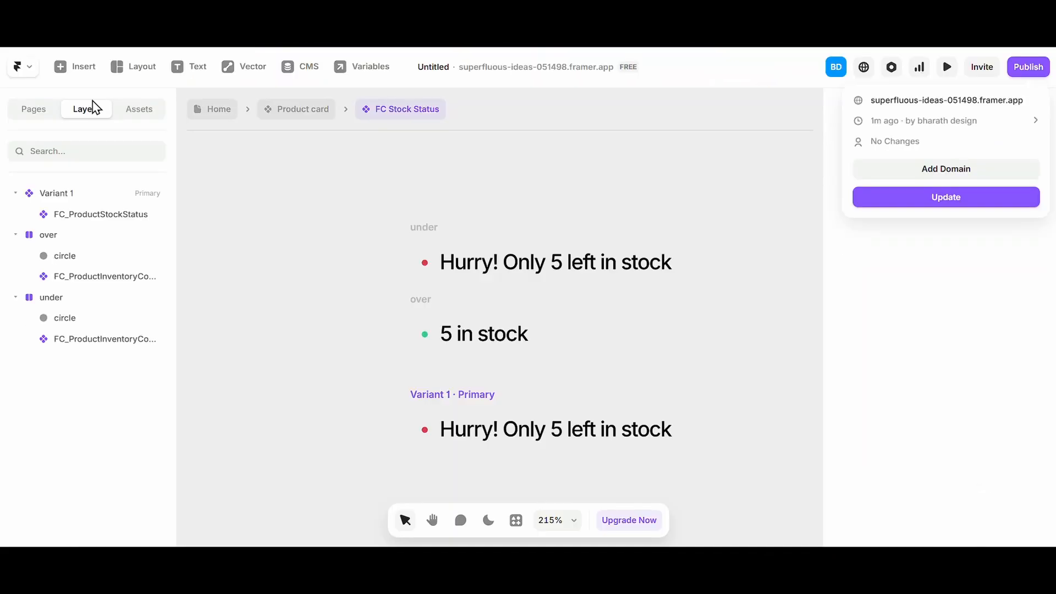
Step: Return from FC Stock Status to the Product card component and view the published landing page again
left_click(90, 109)
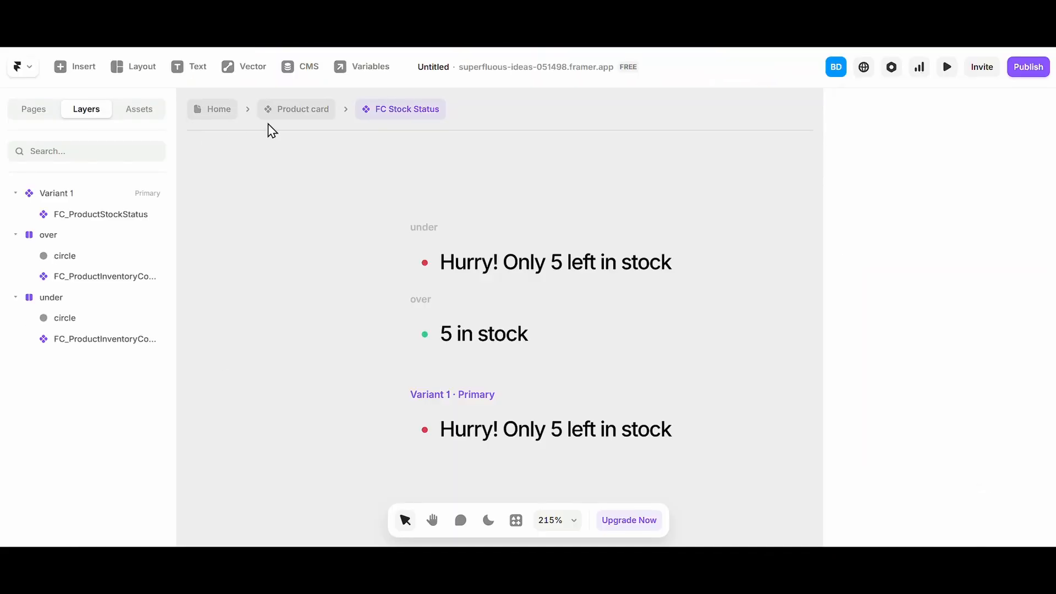
left_click(300, 117)
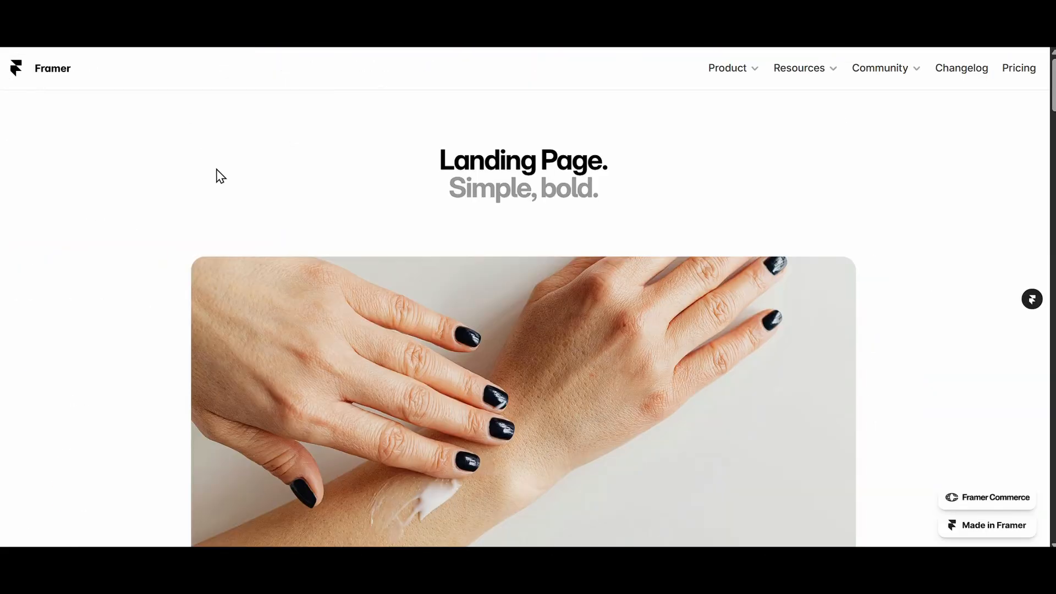
scroll(220, 176, "down", 5)
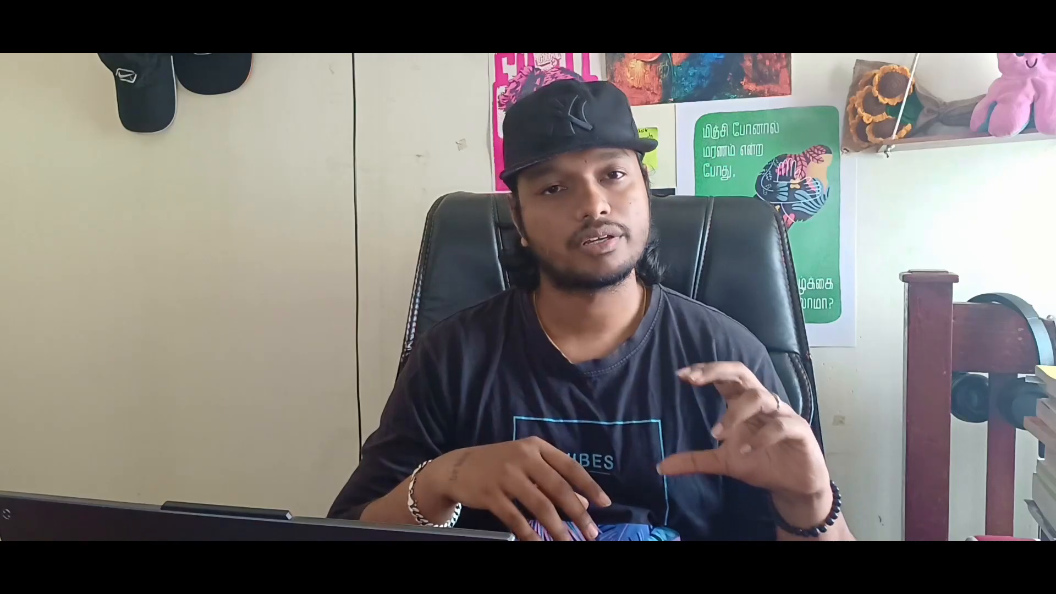